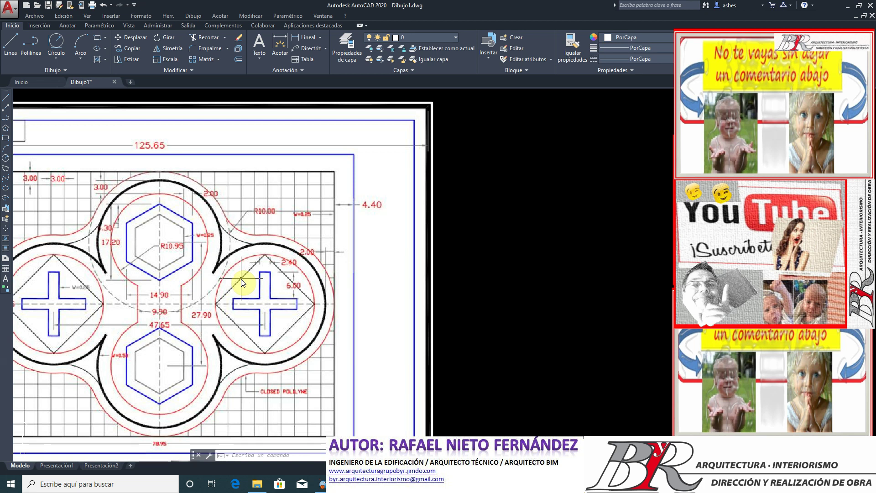
Step: Inspect the reference drawing's upper hexagon lobe and its R10.95 label
scroll(240, 278, down, 1)
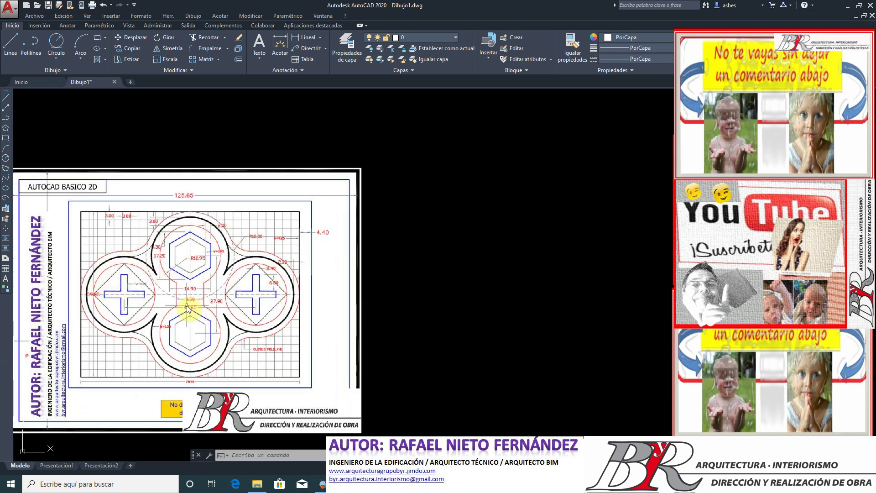
click(140, 215)
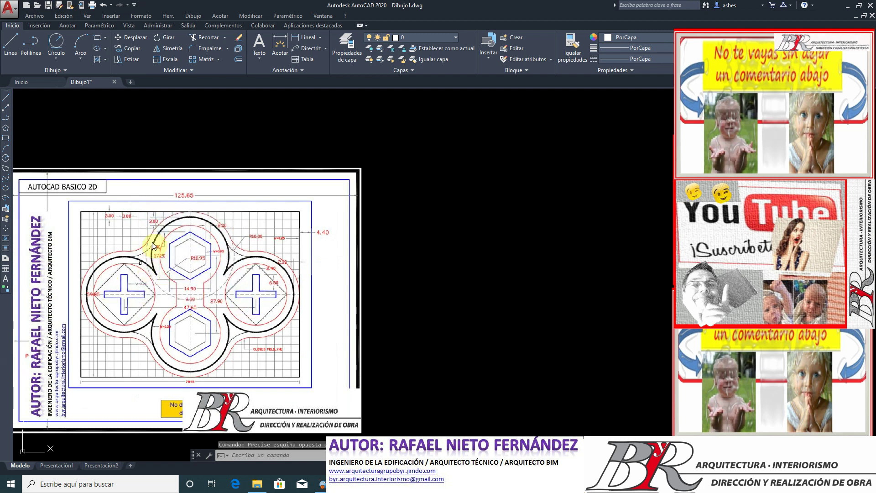
click(135, 201)
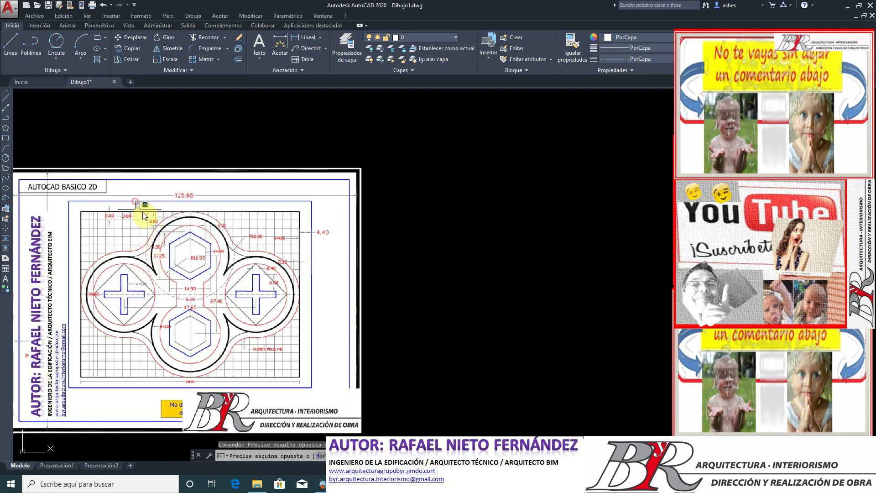
click(248, 303)
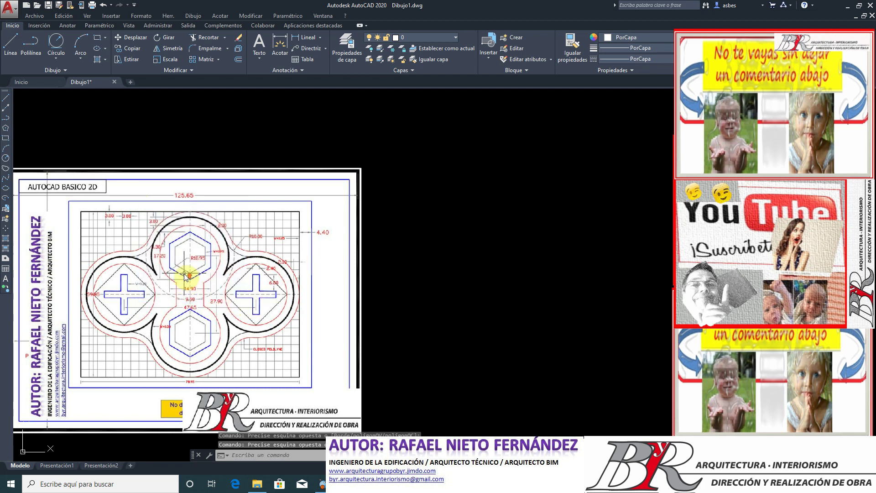
scroll(184, 273, up, 5)
scroll(184, 273, up, 2)
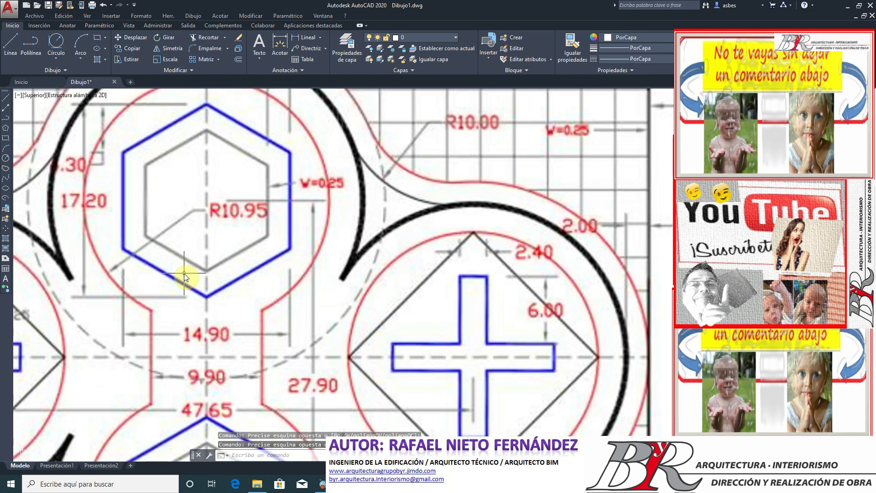
scroll(185, 273, down, 2)
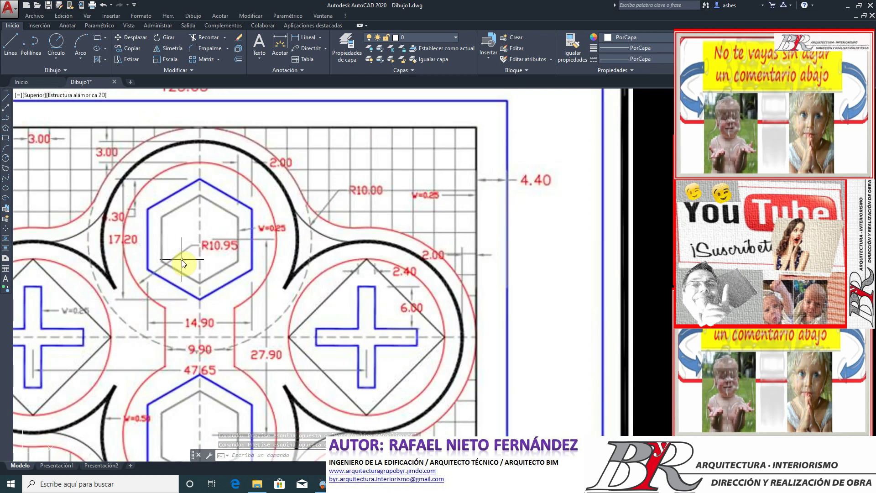
scroll(181, 258, up, 2)
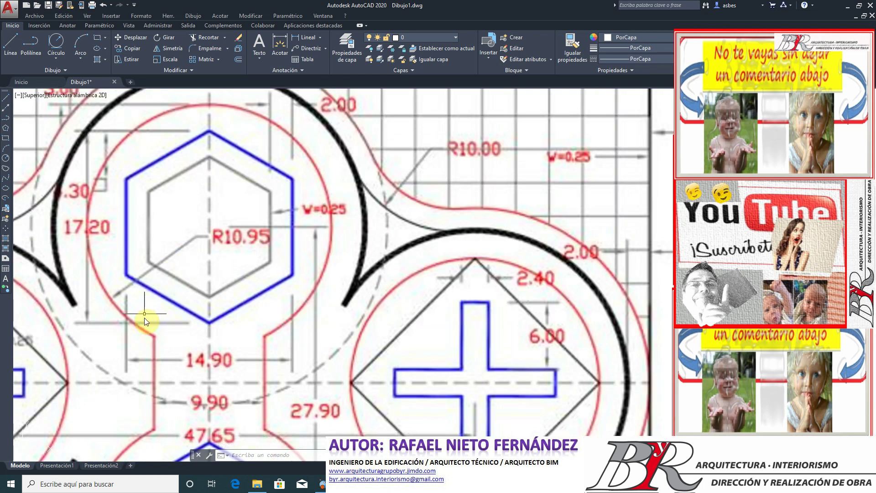
click(191, 216)
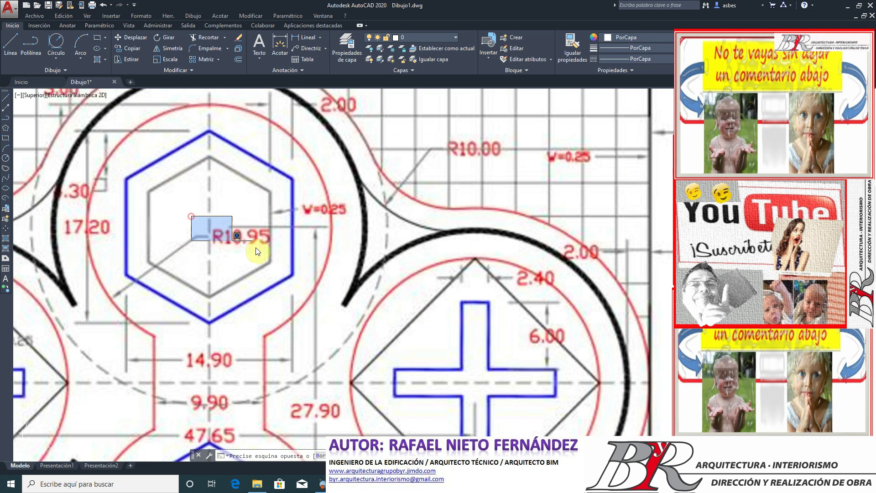
click(286, 263)
scroll(171, 268, down, 2)
scroll(172, 269, down, 4)
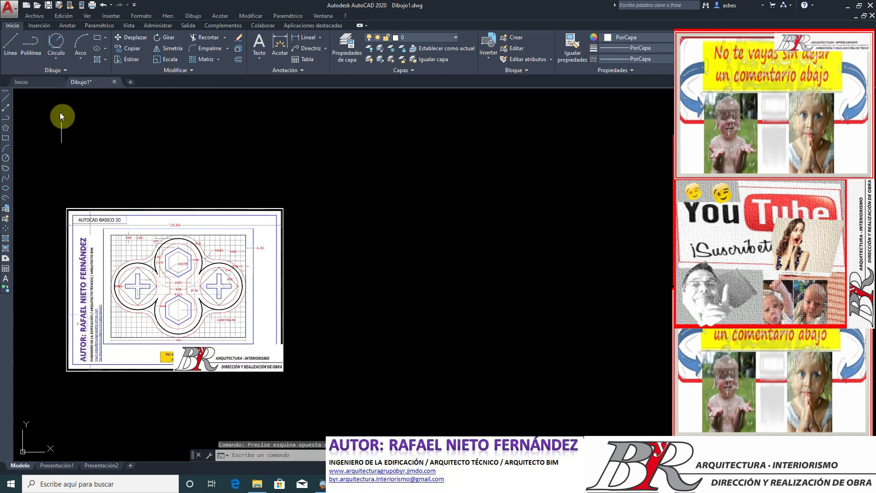
Step: Draw a centre-radius circle of radius 10.95 to the right of the reference drawing
click(58, 43)
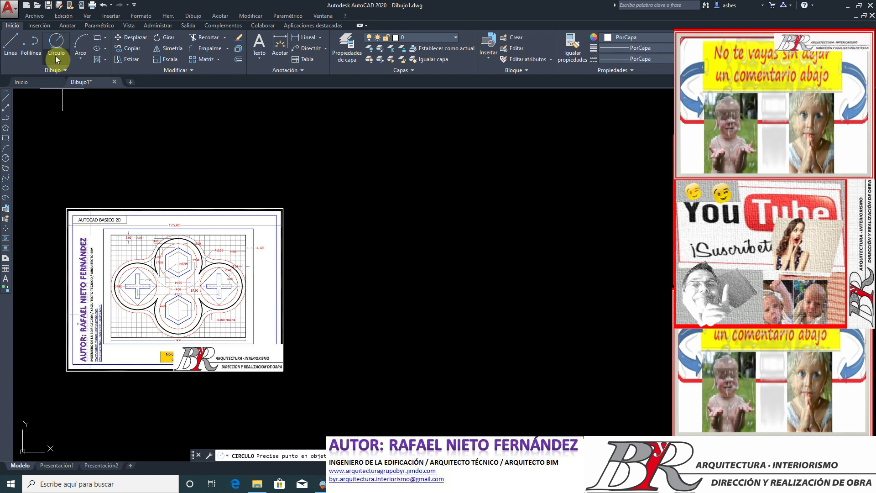
click(55, 58)
click(69, 75)
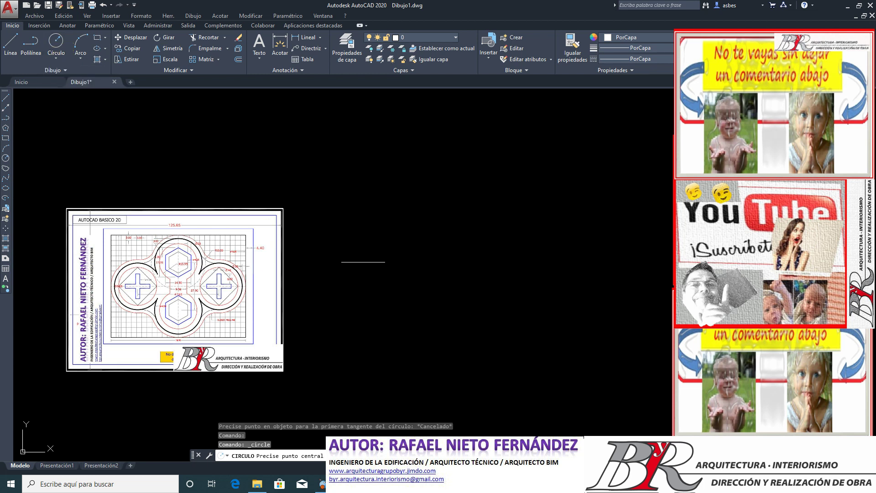
click(388, 294)
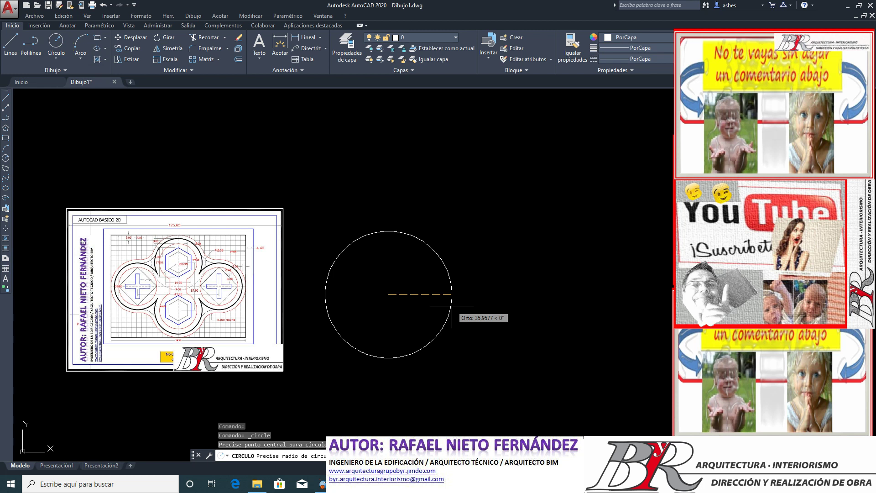
text(10.95)
key(Return)
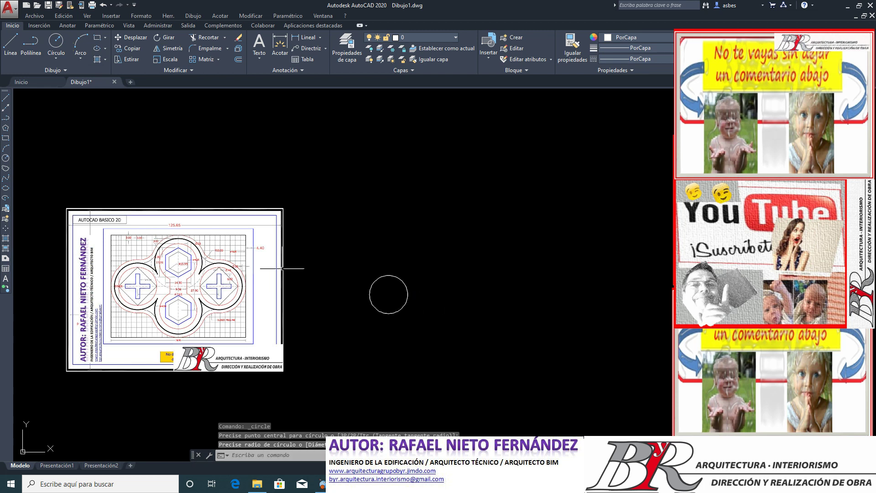
Step: Change the new circle's colour to red (Rojo)
scroll(183, 258, up, 1)
scroll(182, 258, up, 3)
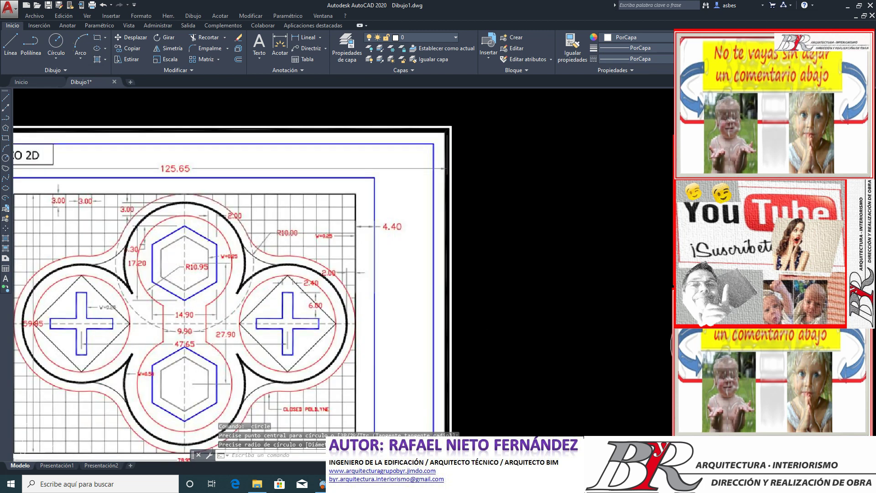
click(670, 344)
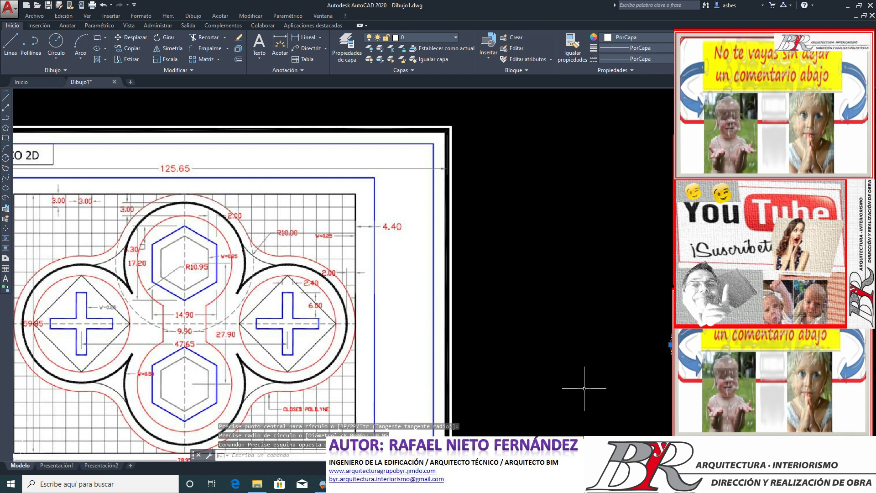
click(669, 38)
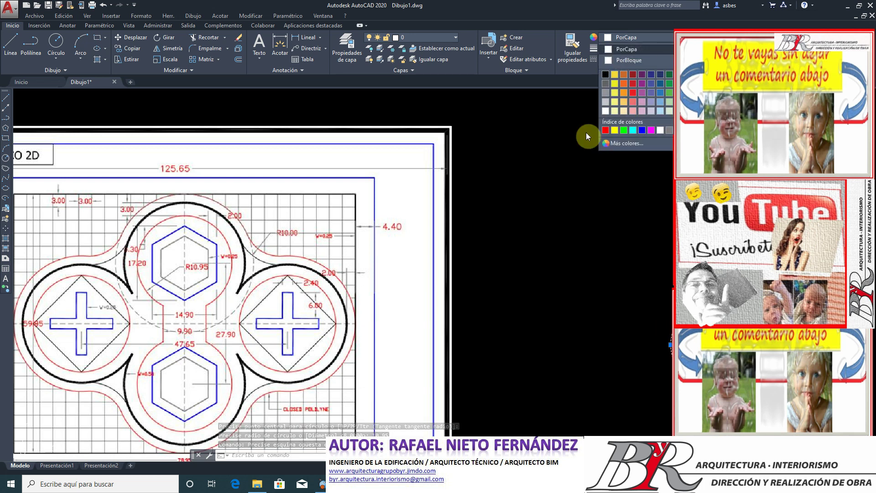
click(607, 130)
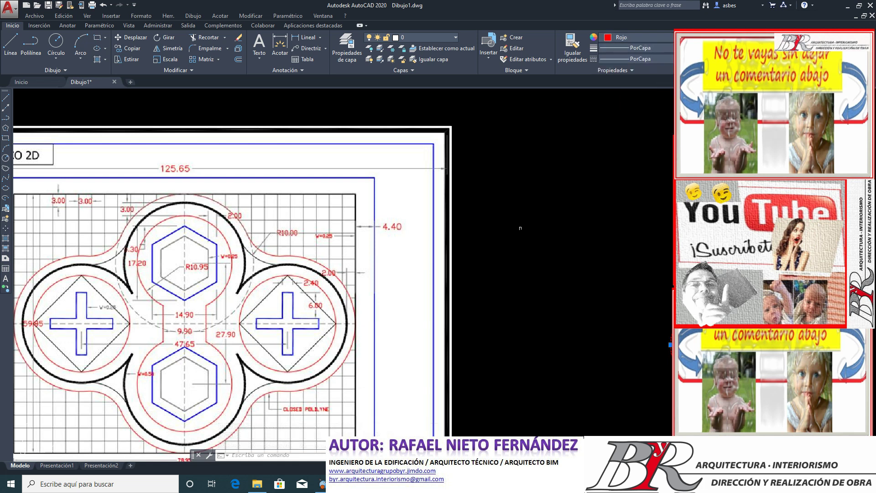
Step: Drag the red 10.95 circle by its centre grip to a higher spot, then deselect it
scroll(611, 294, up, 3)
scroll(611, 295, up, 1)
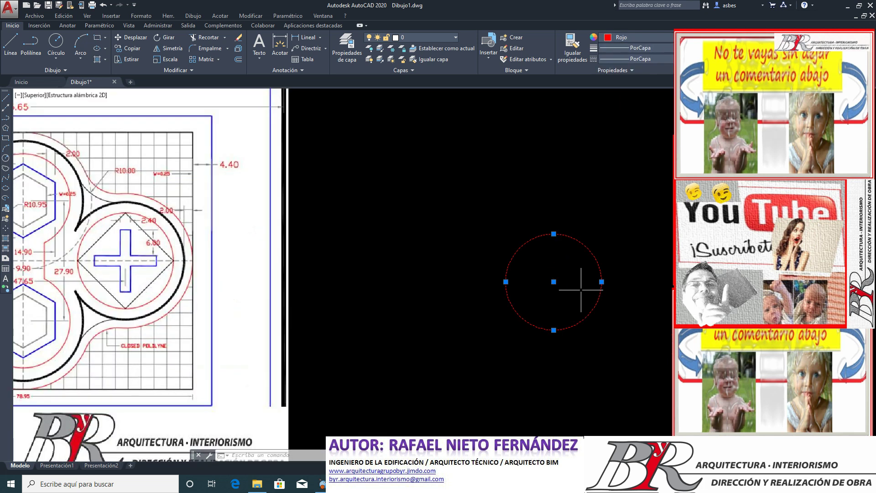
click(553, 281)
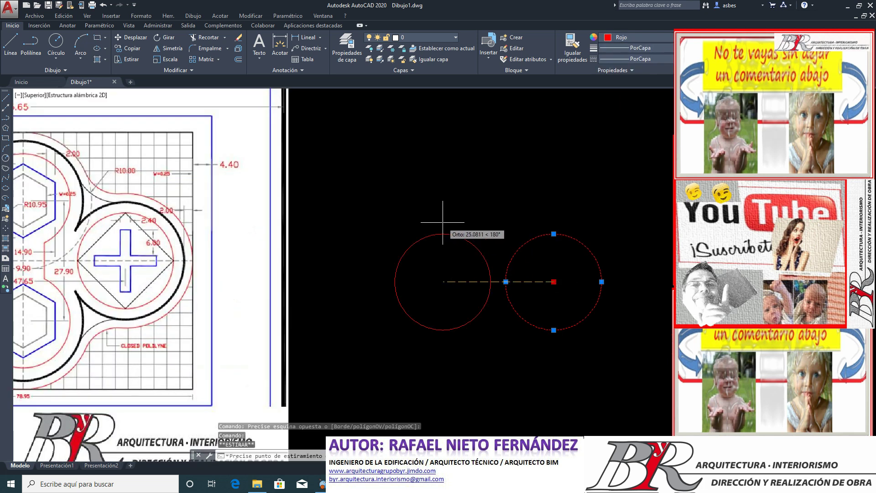
click(527, 195)
scroll(413, 308, down, 4)
scroll(215, 267, up, 2)
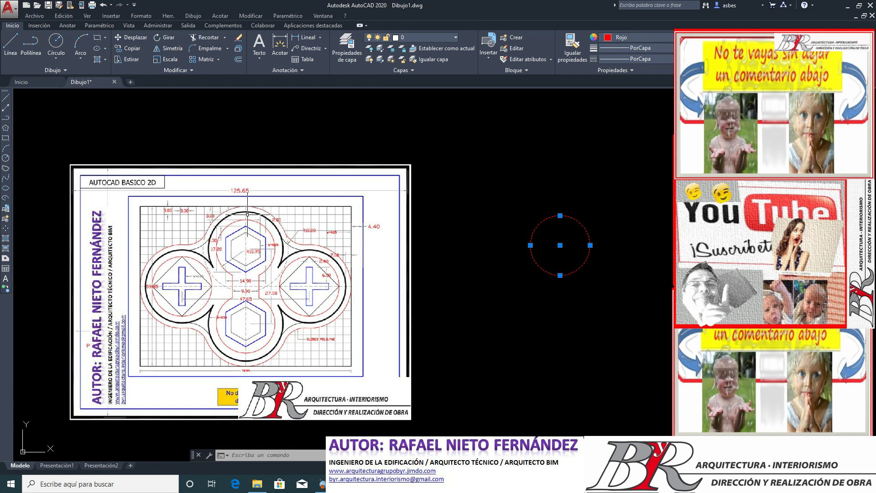
key(Escape)
key(Escape)
scroll(214, 243, up, 2)
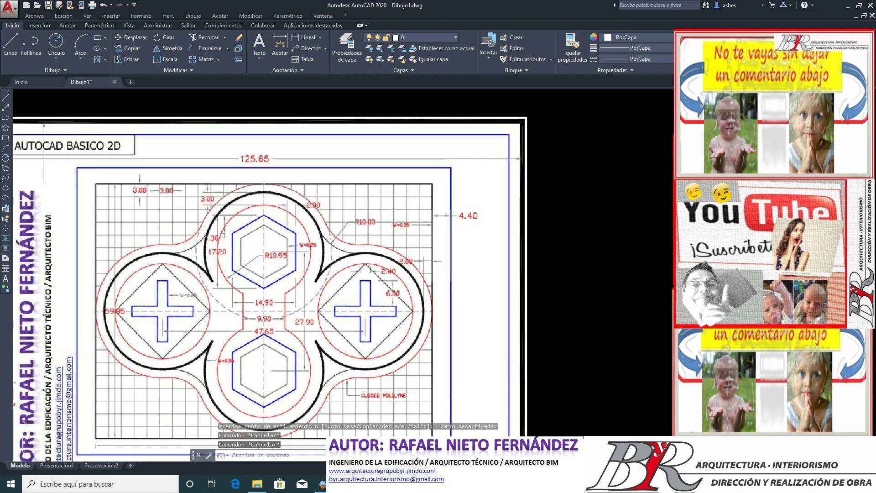
scroll(214, 243, up, 2)
scroll(214, 244, up, 2)
scroll(215, 244, down, 2)
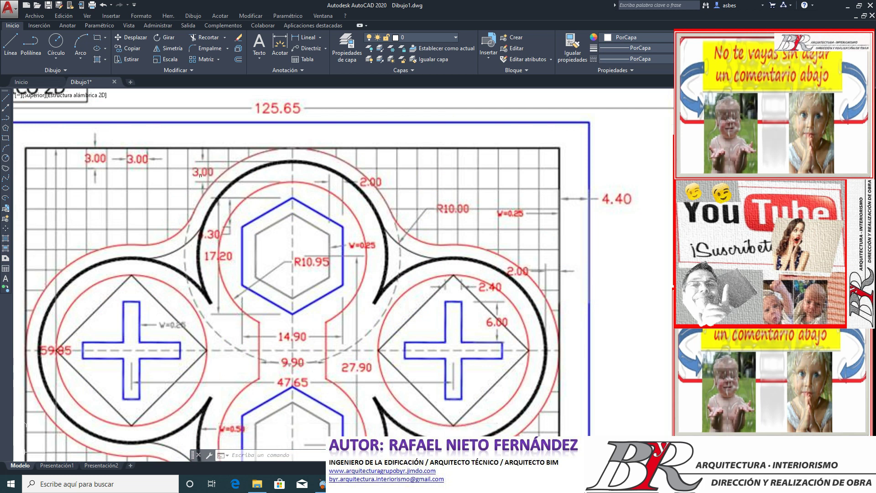
scroll(205, 195, down, 2)
scroll(352, 239, down, 2)
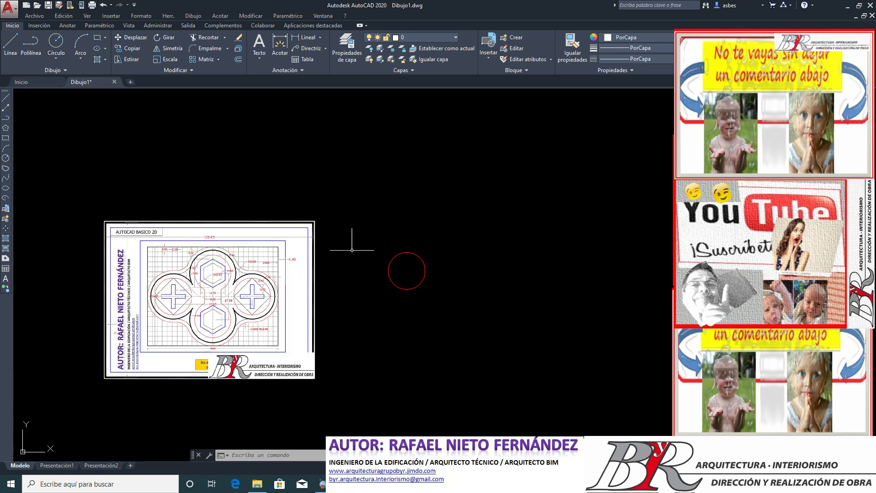
scroll(401, 264, up, 1)
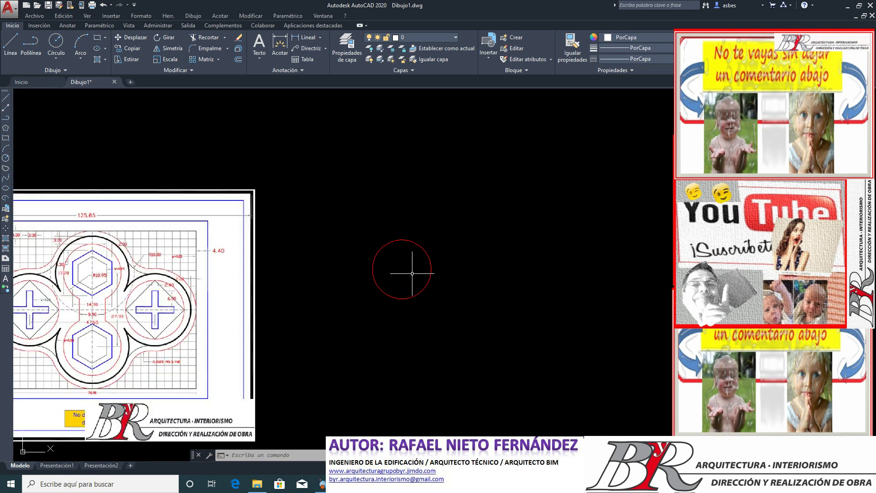
Step: Offset the red circle to create a second concentric circle
click(239, 60)
key(Return)
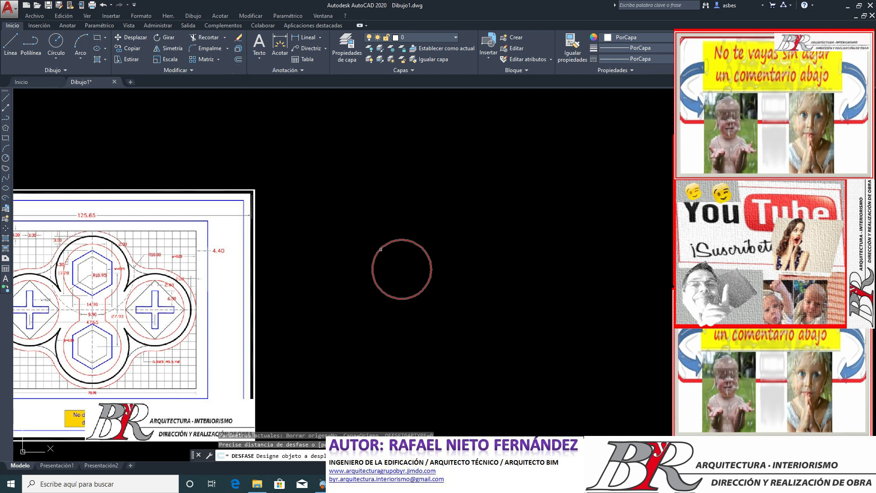
click(381, 249)
click(348, 234)
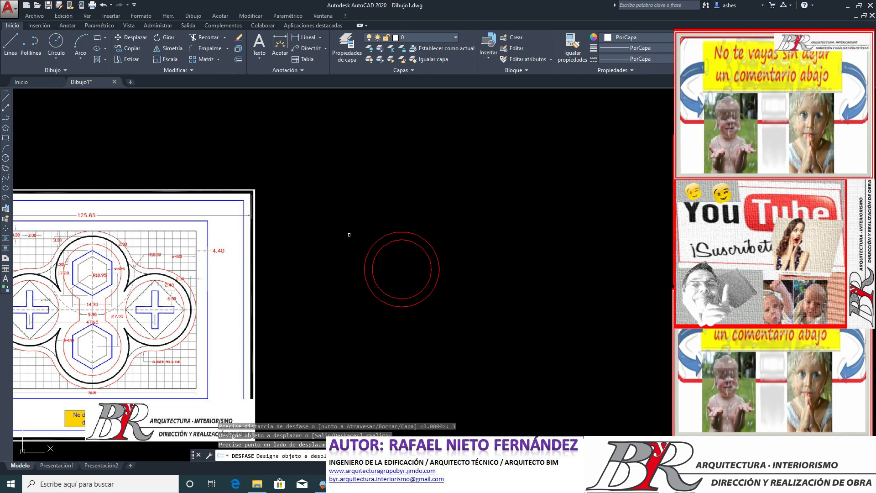
key(Return)
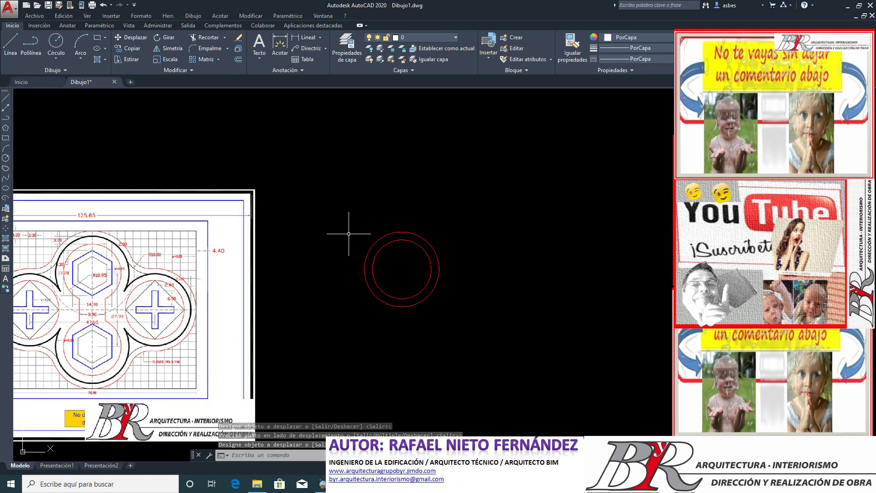
Step: Set the outer circle's colour back to PorCapa (ByLayer) and deselect it
click(394, 232)
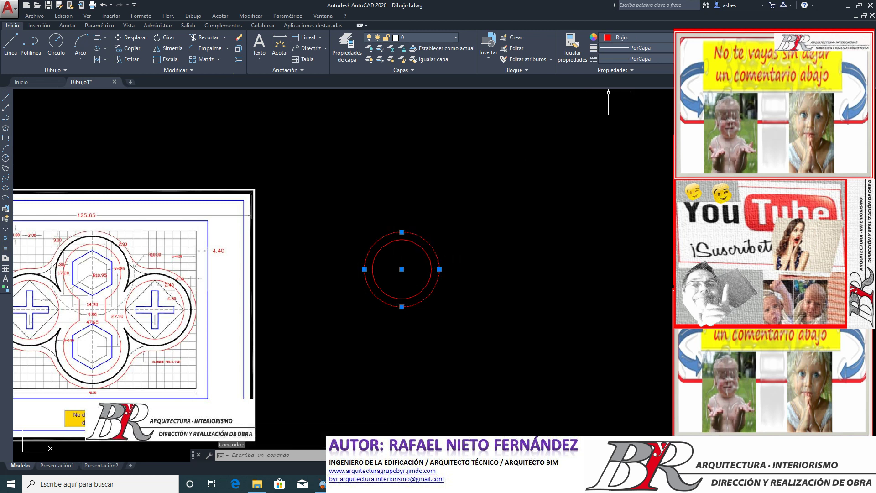
click(638, 37)
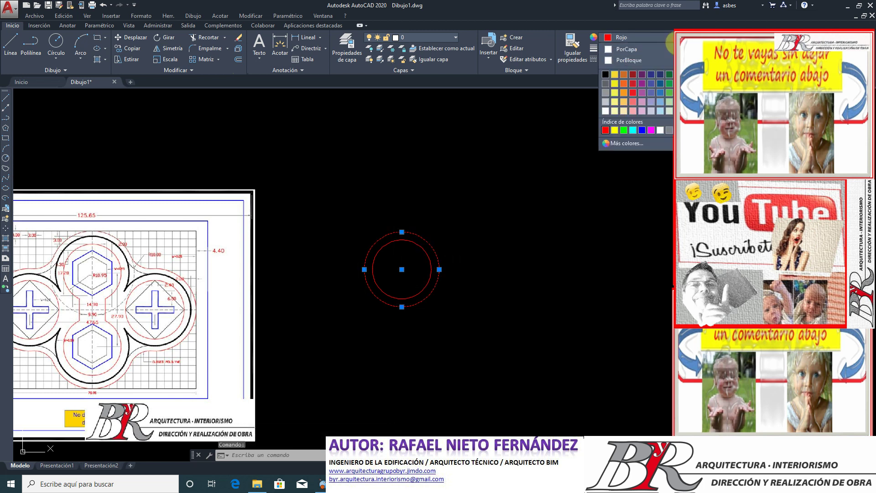
click(631, 49)
key(Escape)
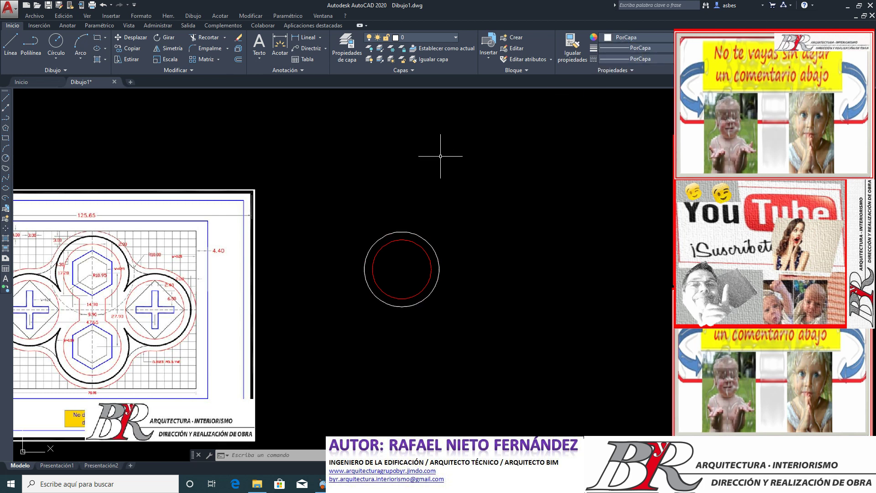
key(Escape)
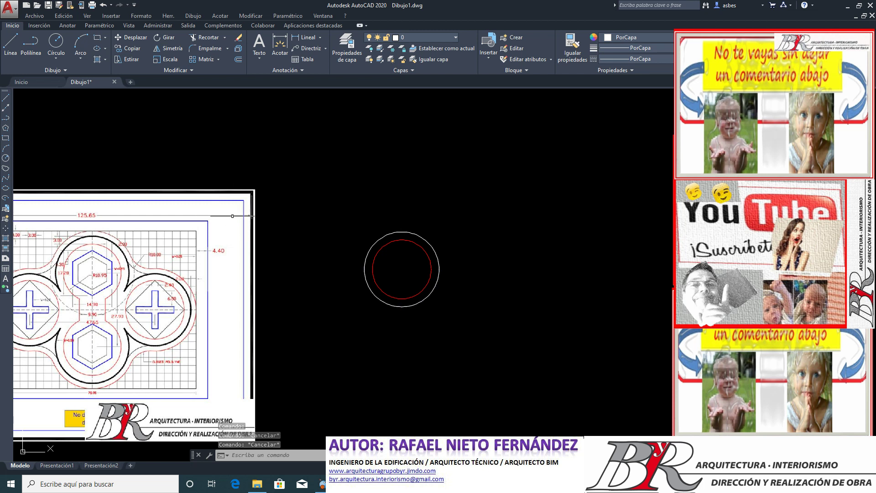
scroll(166, 283, up, 2)
scroll(166, 283, up, 4)
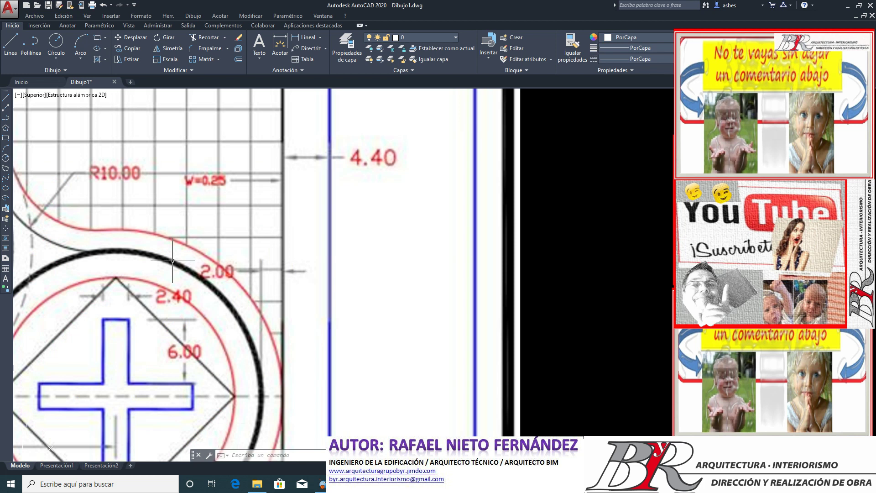
scroll(173, 261, down, 2)
scroll(172, 261, down, 2)
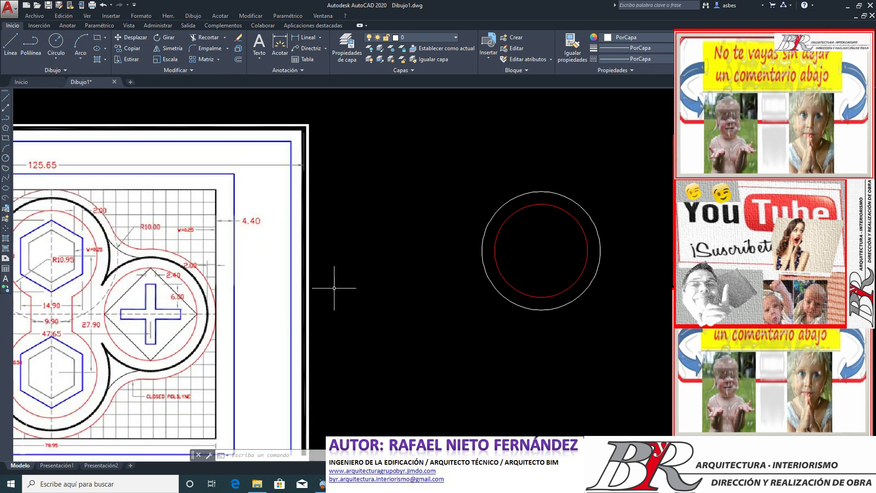
scroll(334, 287, down, 2)
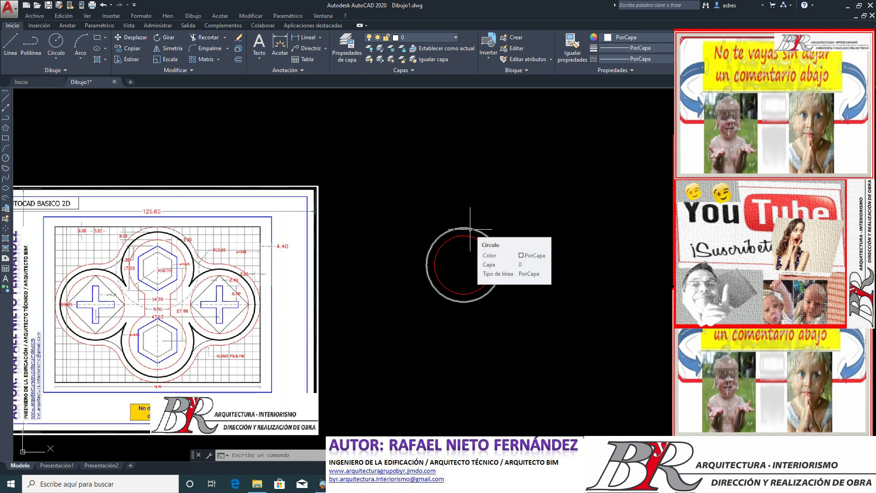
Step: Offset the white circle 2 units outward and select the new outer circle for recolouring
click(239, 64)
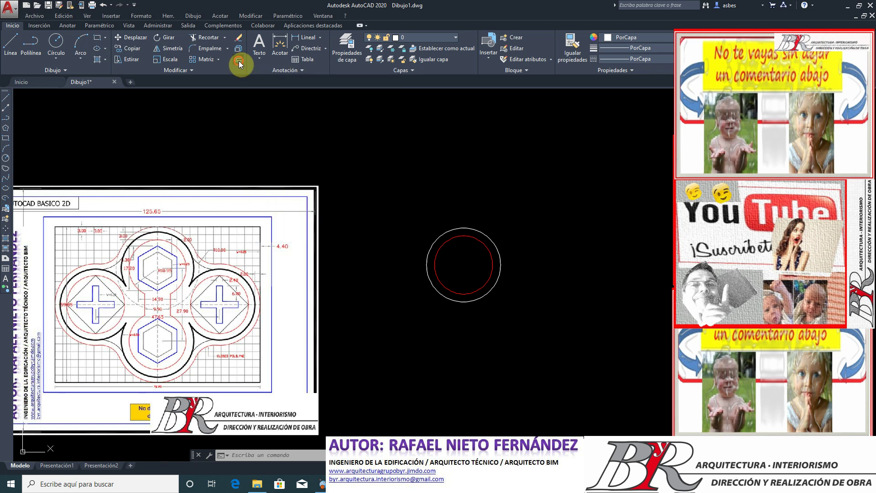
scroll(103, 240, up, 3)
scroll(104, 240, up, 2)
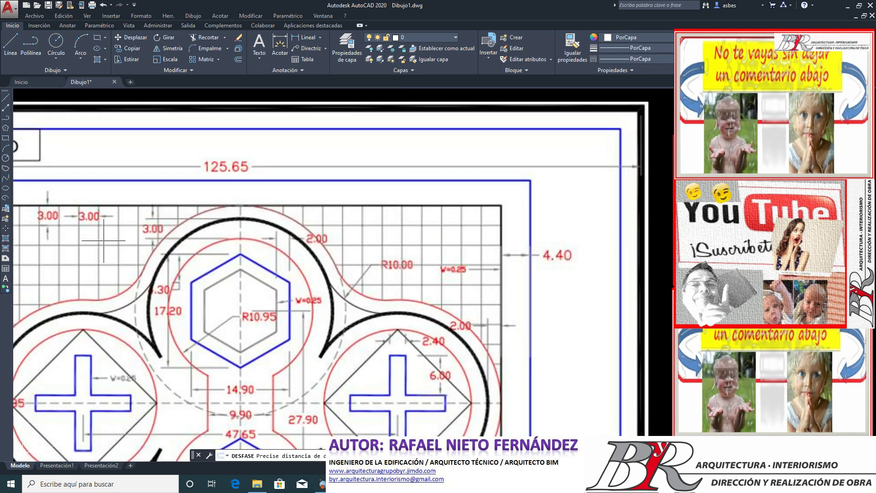
scroll(176, 284, down, 2)
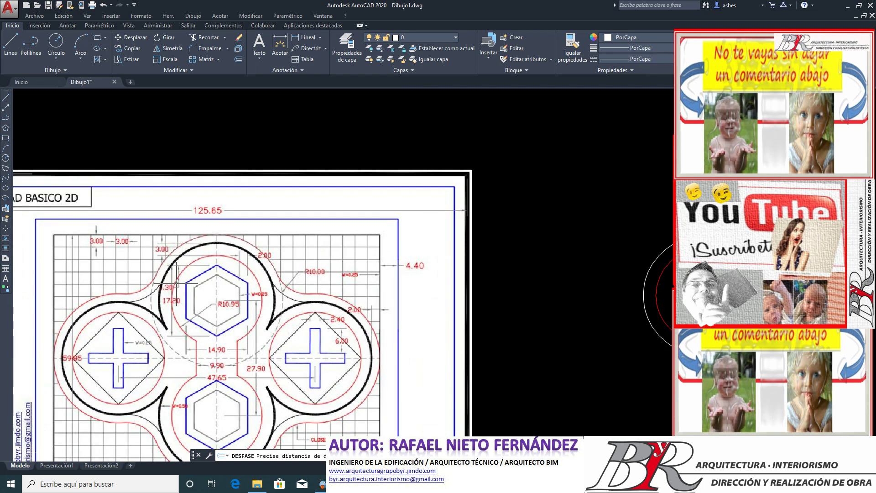
scroll(176, 284, down, 2)
scroll(455, 273, up, 2)
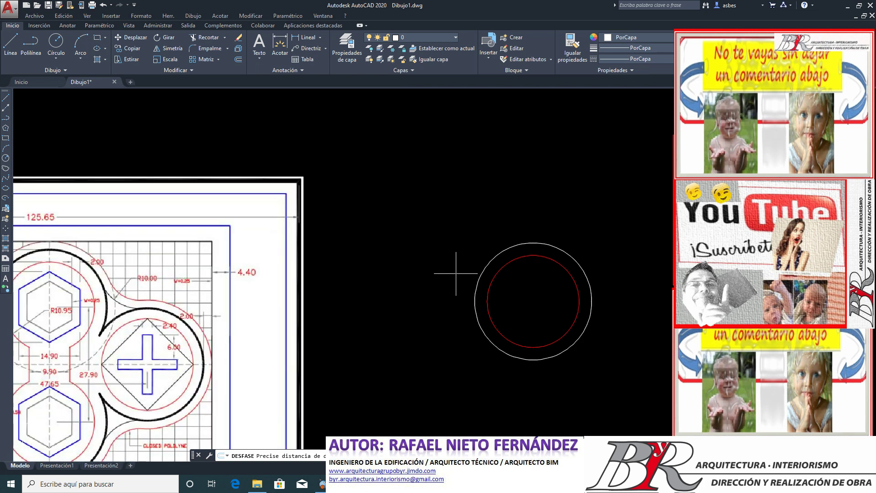
key(Return)
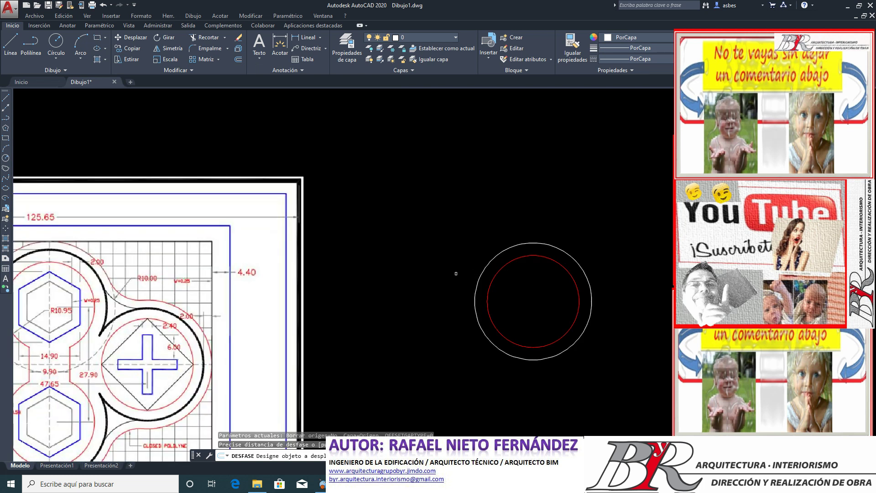
click(497, 255)
click(449, 234)
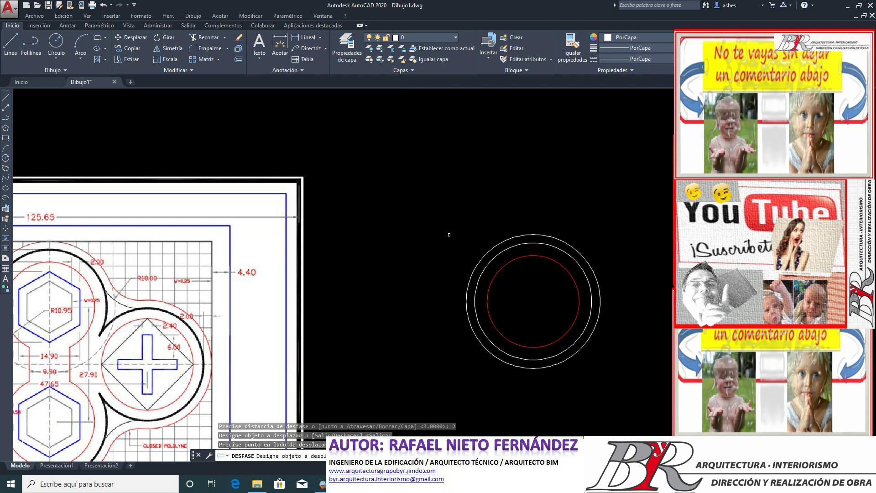
key(Return)
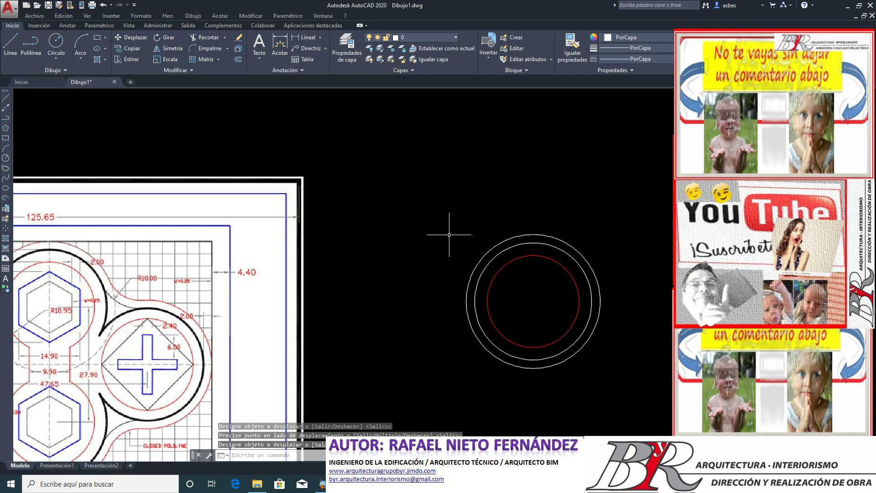
click(482, 253)
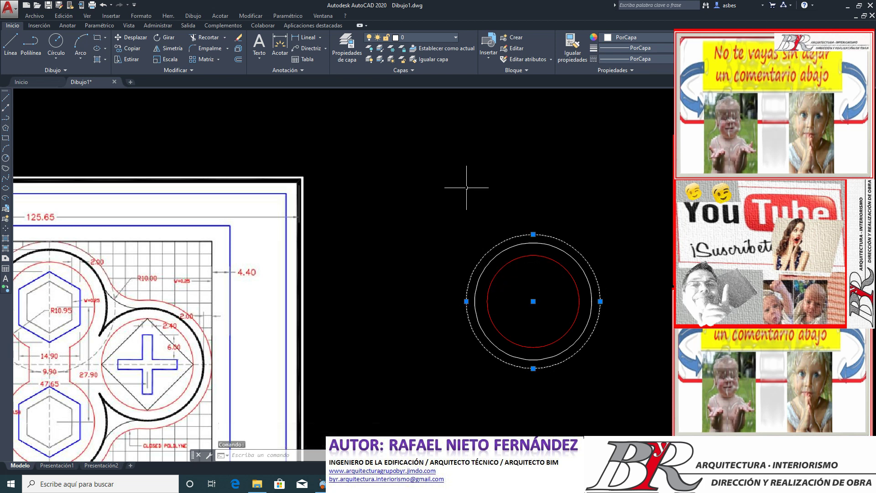
click(639, 37)
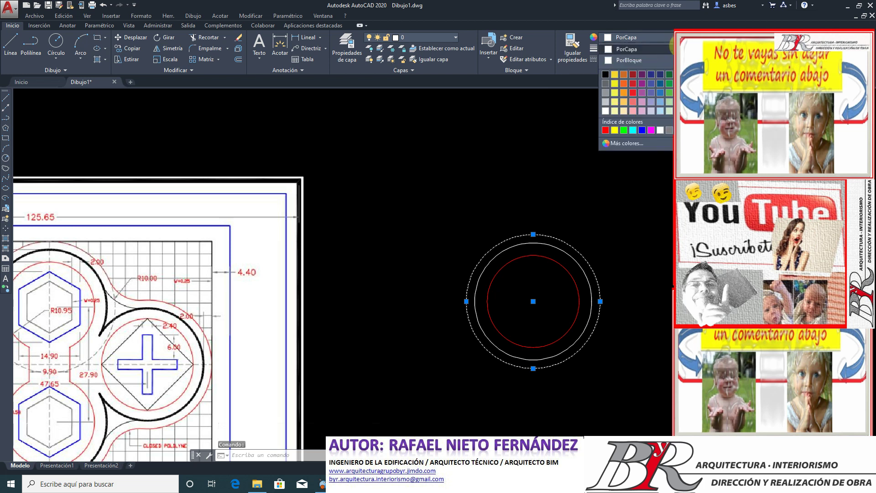
Step: Set the outermost offset circle's colour to blue (Azul) and deselect it
click(605, 130)
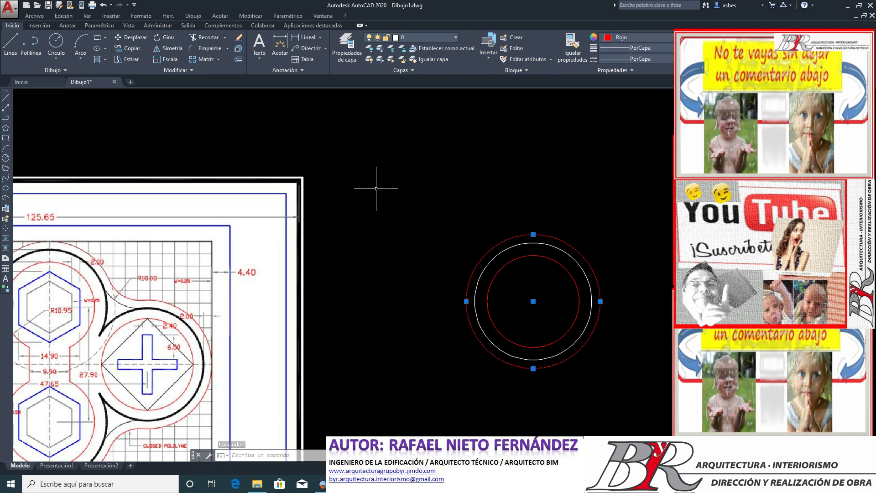
click(669, 39)
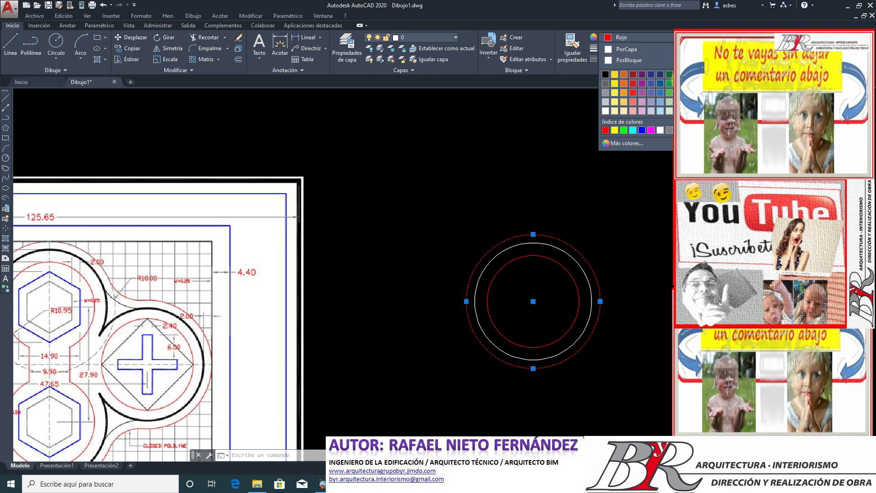
click(643, 131)
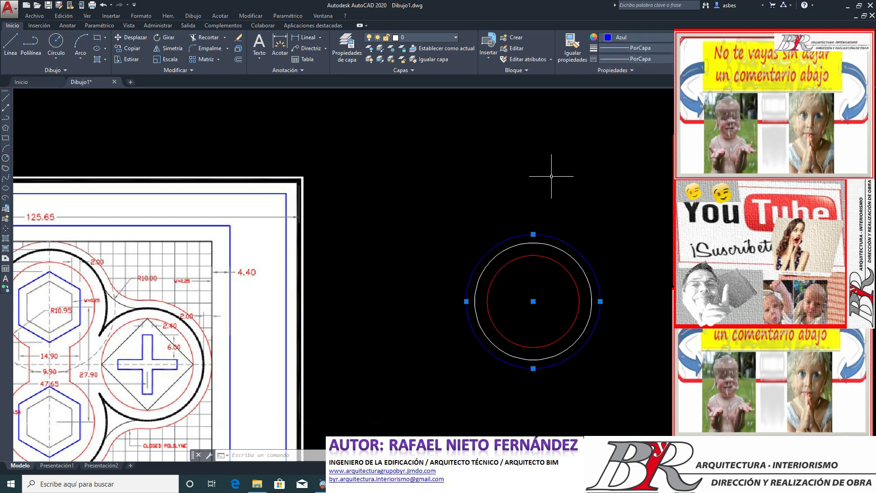
key(Escape)
key(Escape)
scroll(489, 283, down, 4)
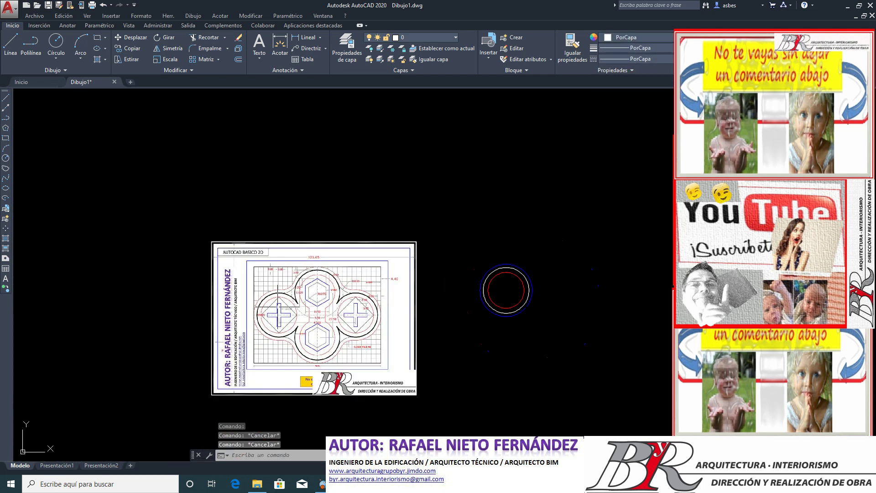
scroll(307, 329, up, 4)
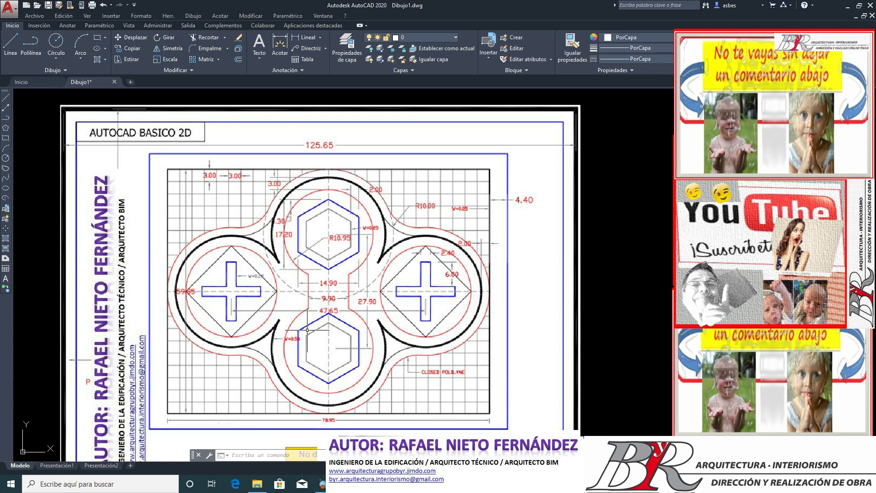
scroll(307, 329, down, 4)
scroll(460, 365, up, 2)
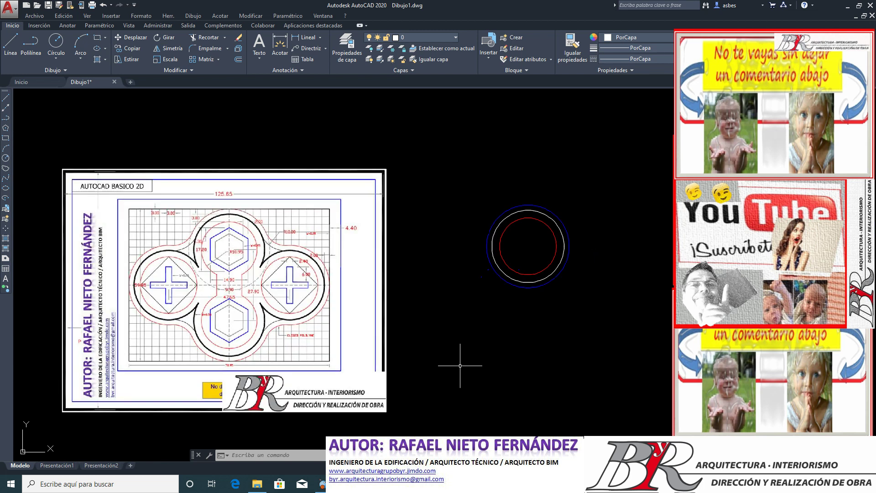
Step: Mirror the three concentric circles about a horizontal line at their bottom, keeping the originals
click(586, 309)
click(535, 257)
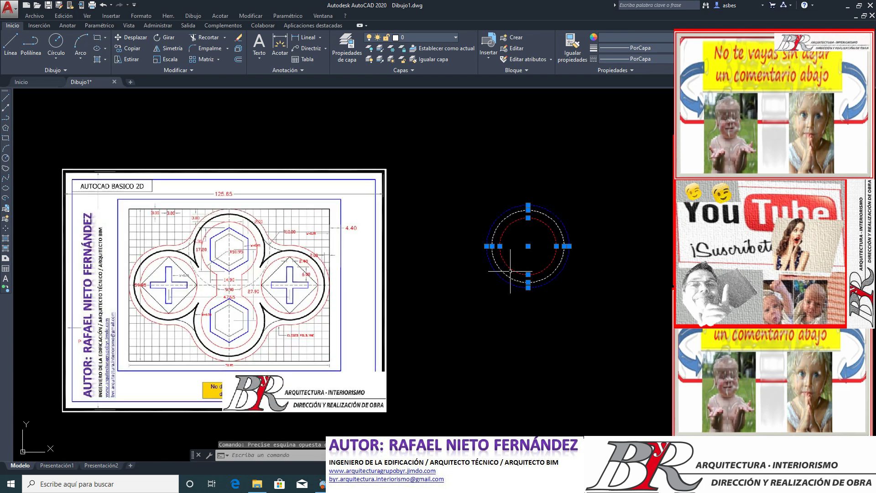
click(173, 48)
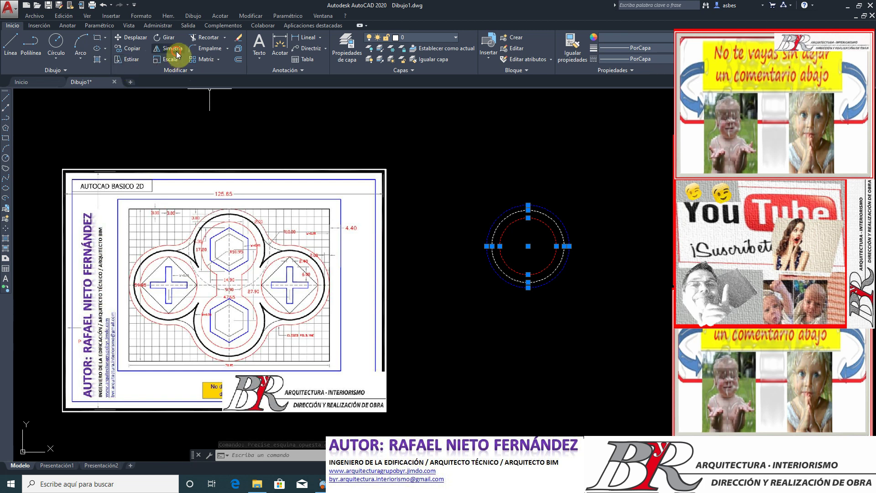
click(527, 288)
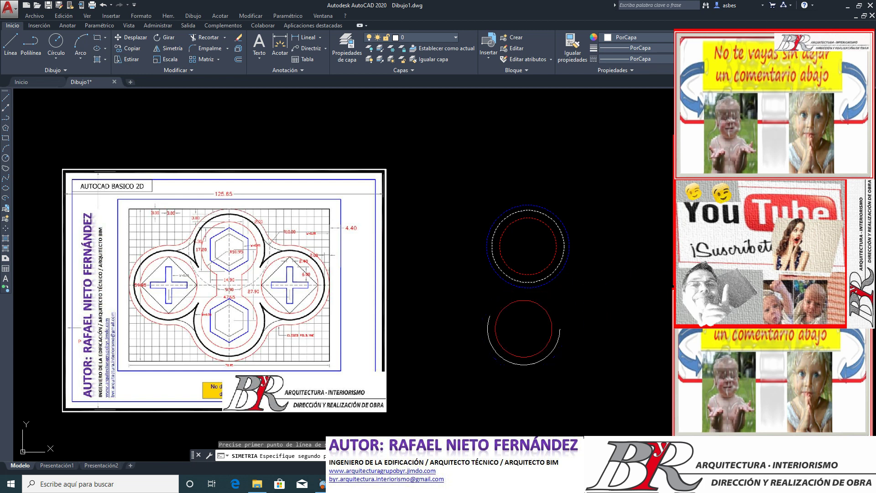
click(672, 286)
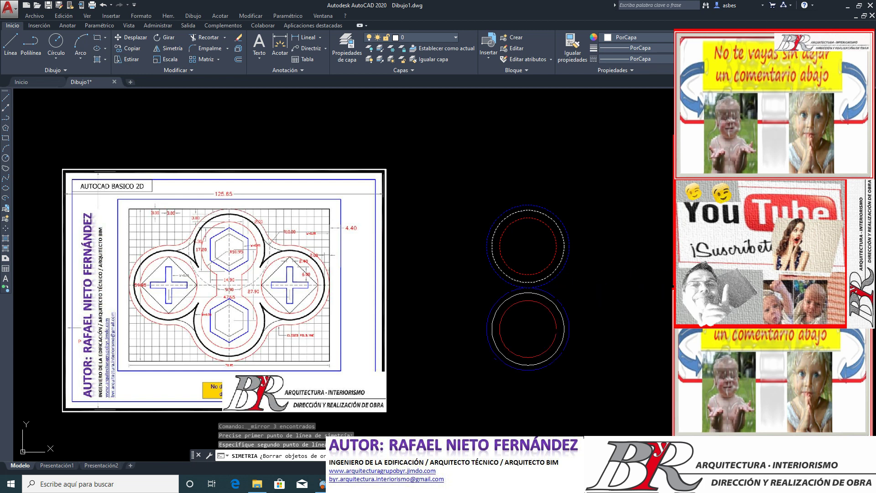
key(Return)
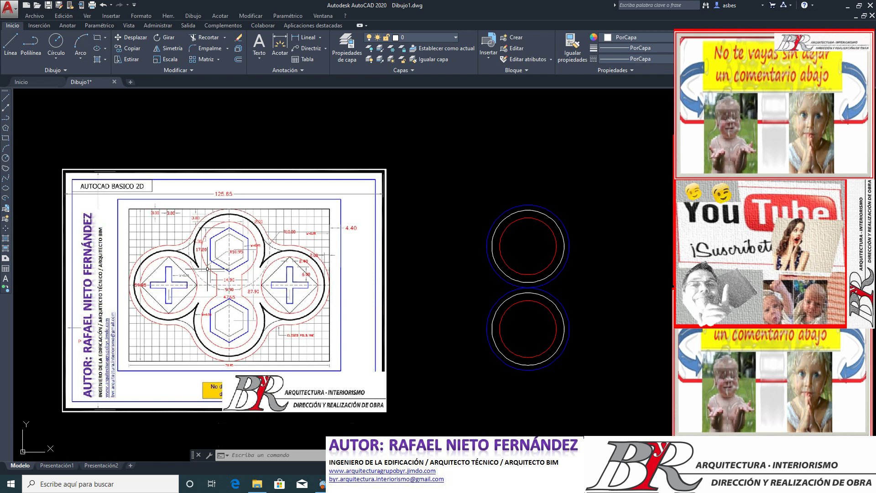
scroll(160, 265, up, 2)
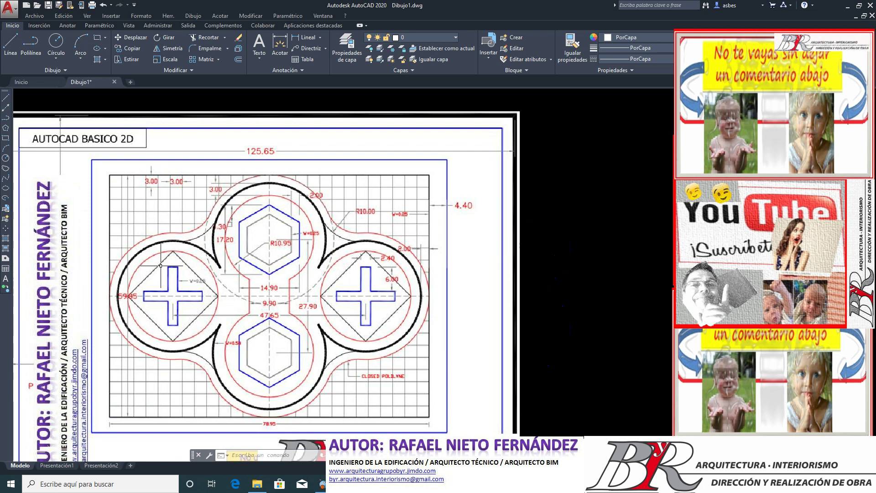
scroll(160, 265, down, 2)
scroll(161, 265, down, 2)
scroll(233, 294, up, 2)
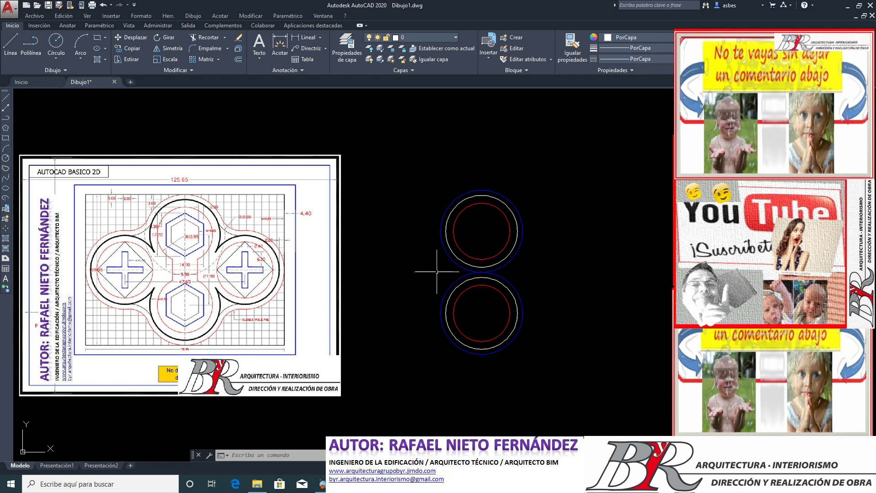
Step: Move the lower set of concentric circles further down
click(128, 46)
click(536, 362)
click(497, 327)
key(Return)
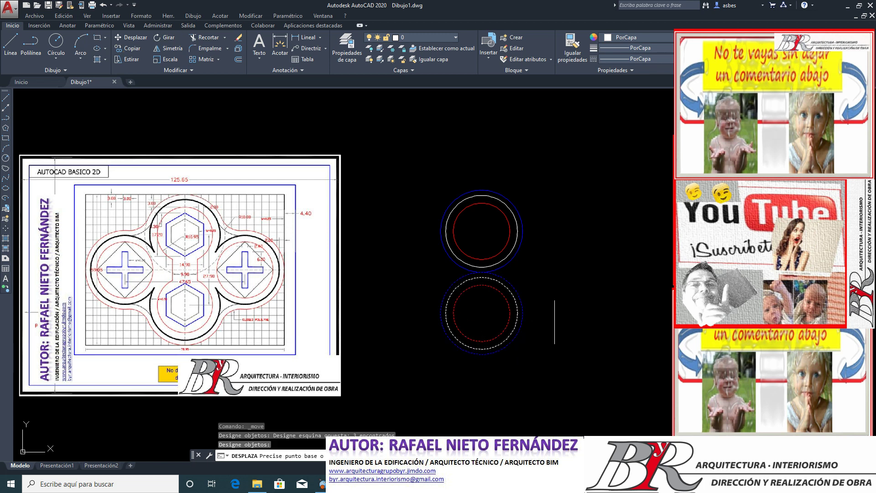
click(554, 321)
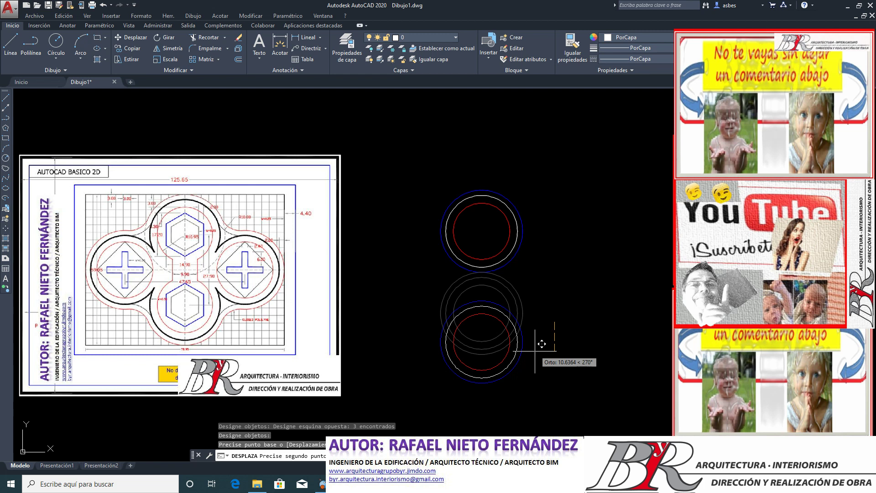
click(541, 343)
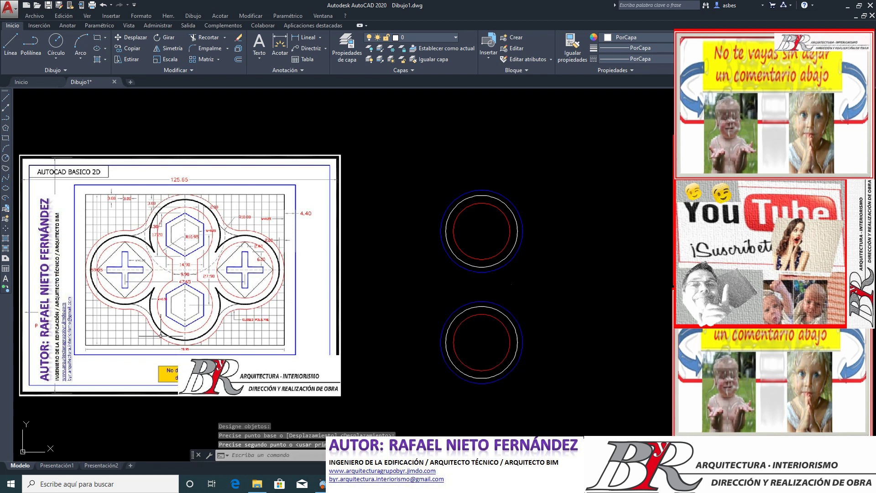
Step: Zoom around the reference sheet to read the frame's 59.85 dimension
scroll(173, 357, up, 4)
scroll(172, 358, up, 3)
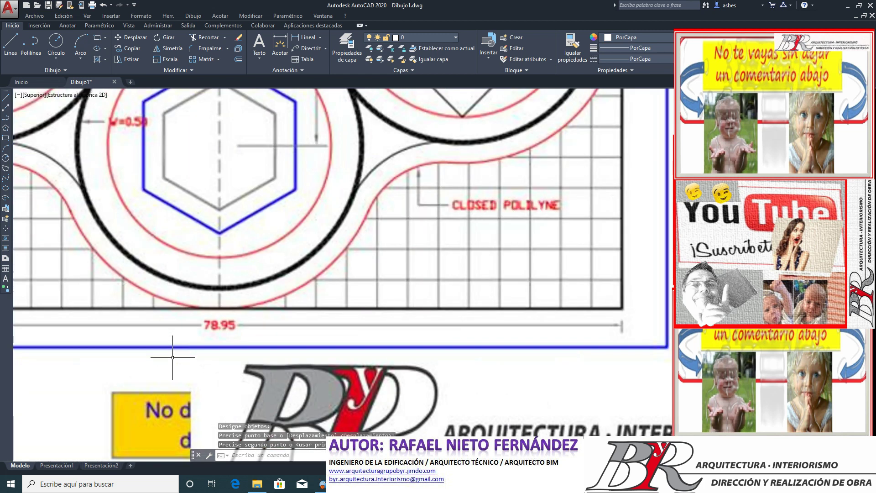
click(176, 315)
click(258, 333)
scroll(311, 364, down, 4)
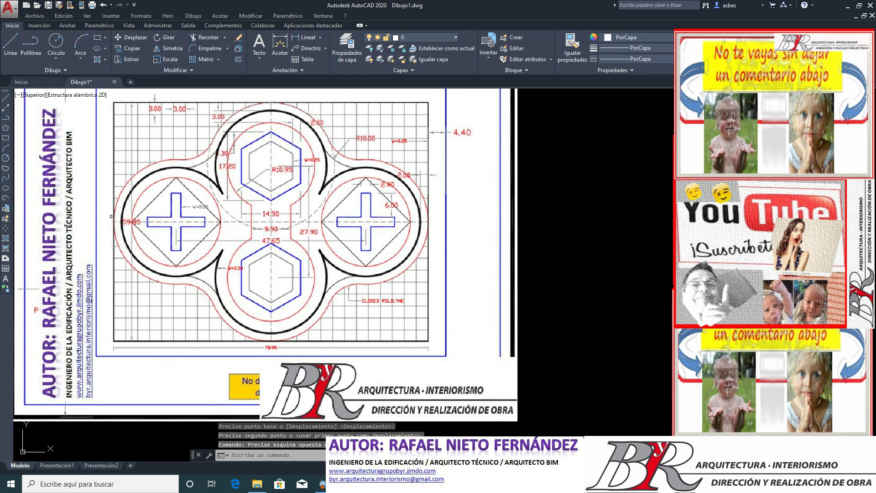
scroll(111, 212, up, 2)
scroll(111, 212, up, 2)
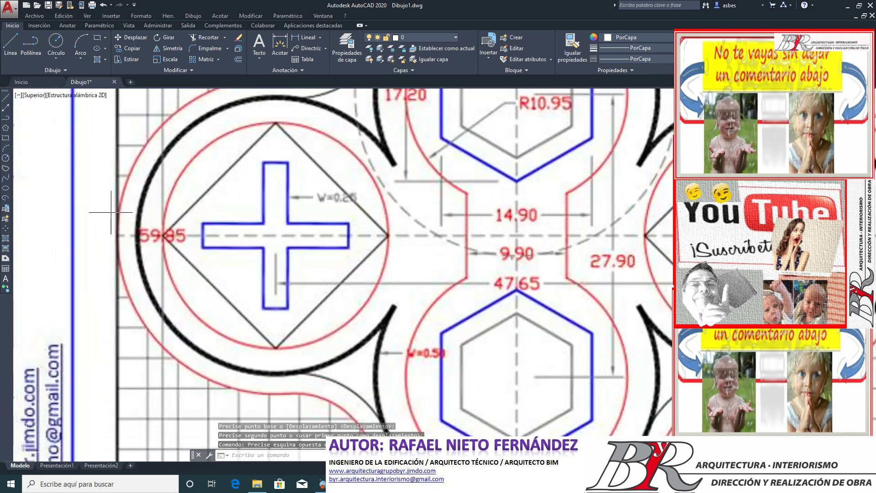
click(240, 275)
scroll(144, 224, up, 2)
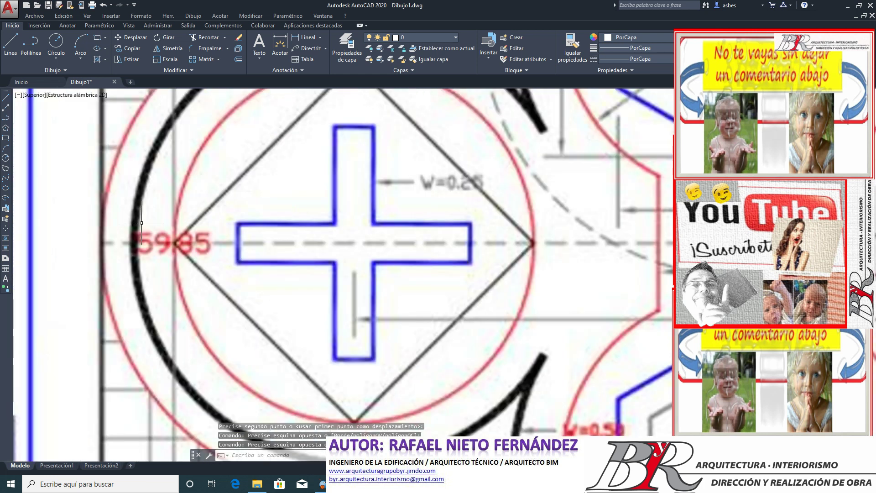
scroll(144, 223, up, 2)
scroll(217, 269, up, 3)
scroll(217, 269, down, 3)
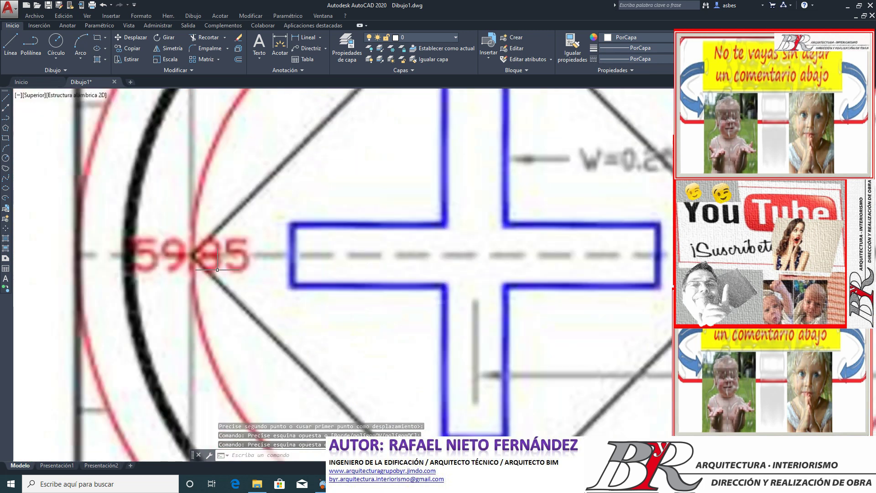
scroll(217, 270, down, 3)
scroll(454, 302, down, 5)
scroll(542, 313, up, 2)
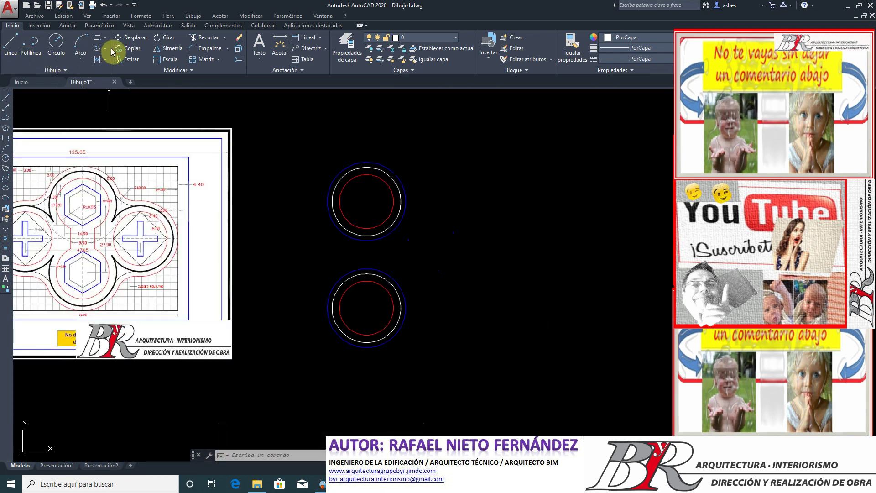
Step: Draw the rectangular frame right of the circle sets, checking the 78.95 and 47.65 reference dimensions
click(426, 377)
scroll(530, 313, down, 4)
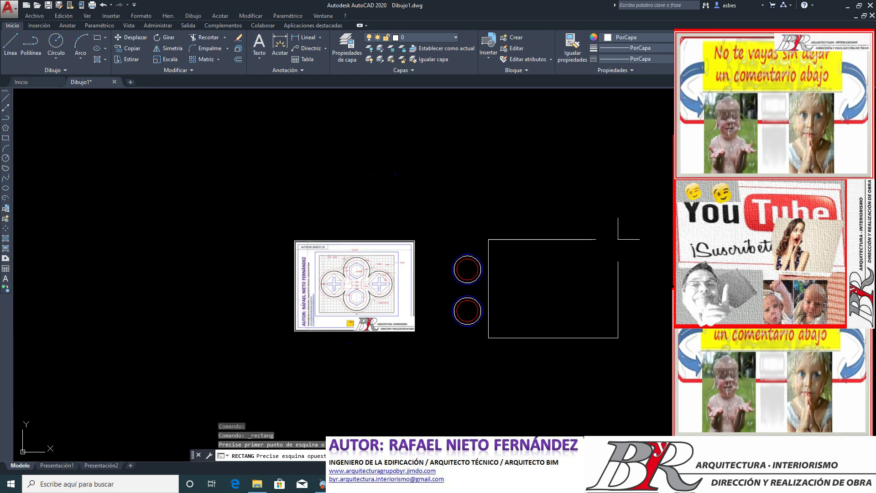
scroll(359, 281, up, 4)
scroll(358, 363, up, 3)
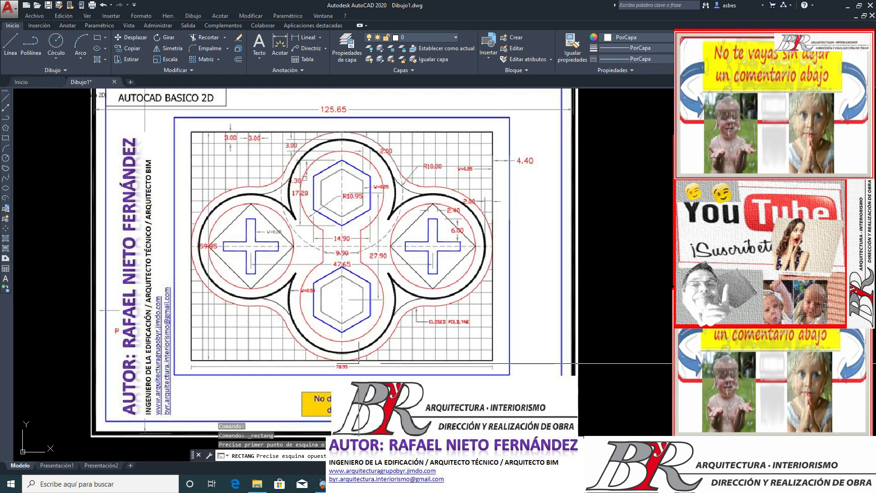
scroll(359, 363, up, 3)
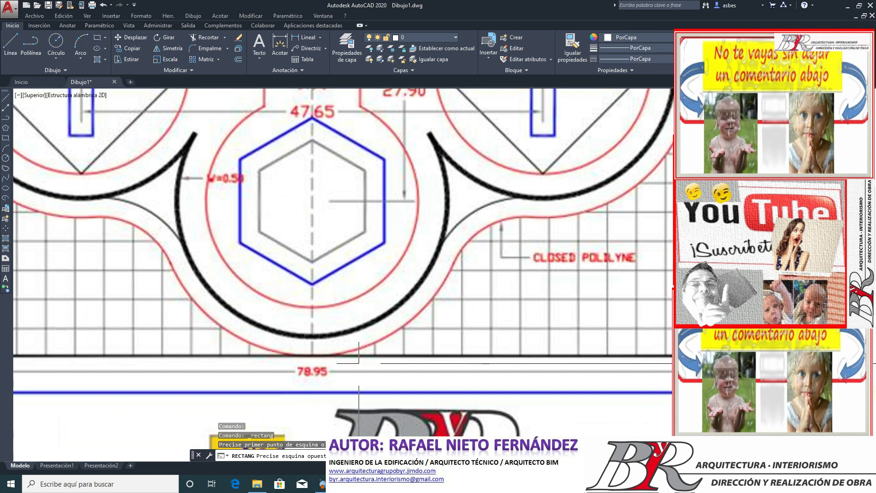
scroll(358, 363, down, 5)
scroll(242, 269, up, 3)
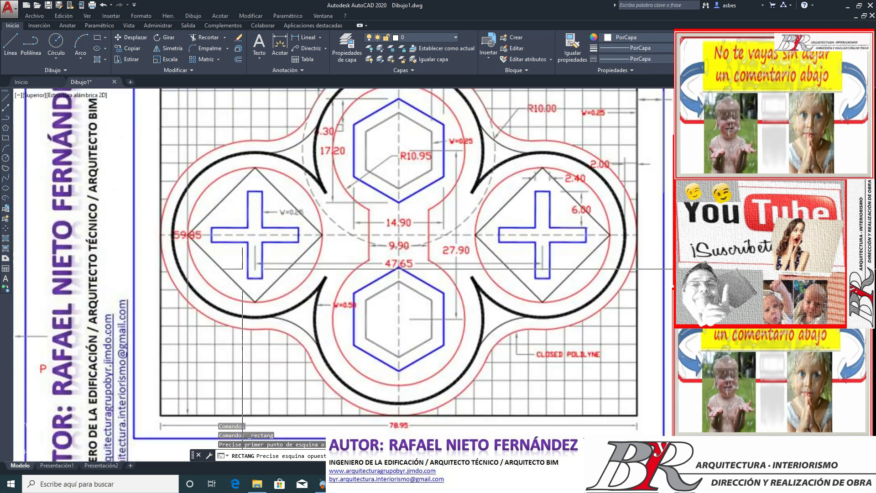
scroll(242, 269, up, 2)
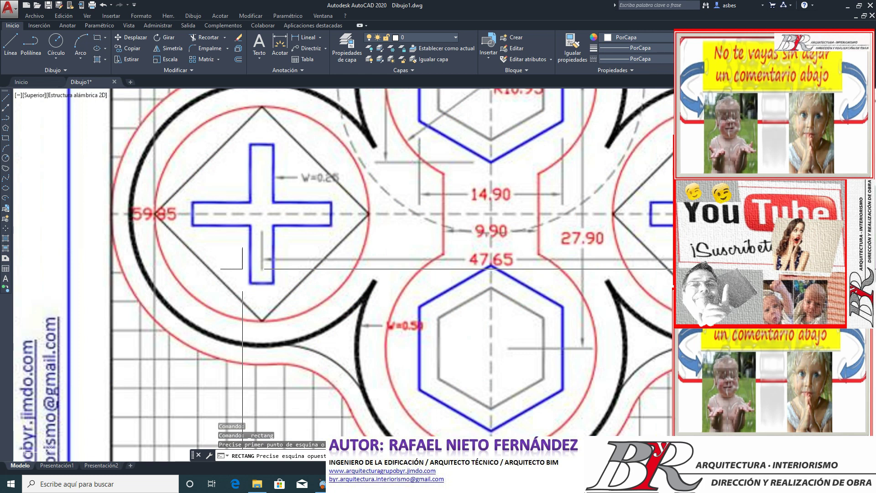
key(Escape)
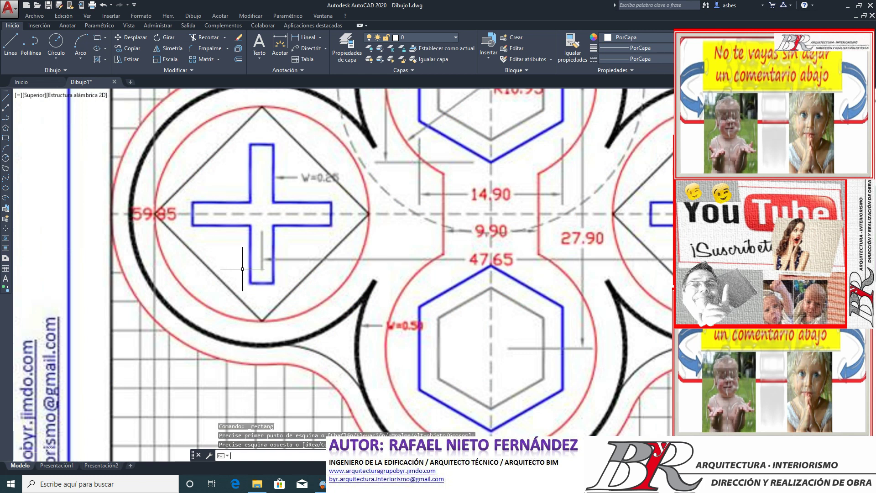
scroll(242, 269, down, 5)
scroll(243, 269, down, 5)
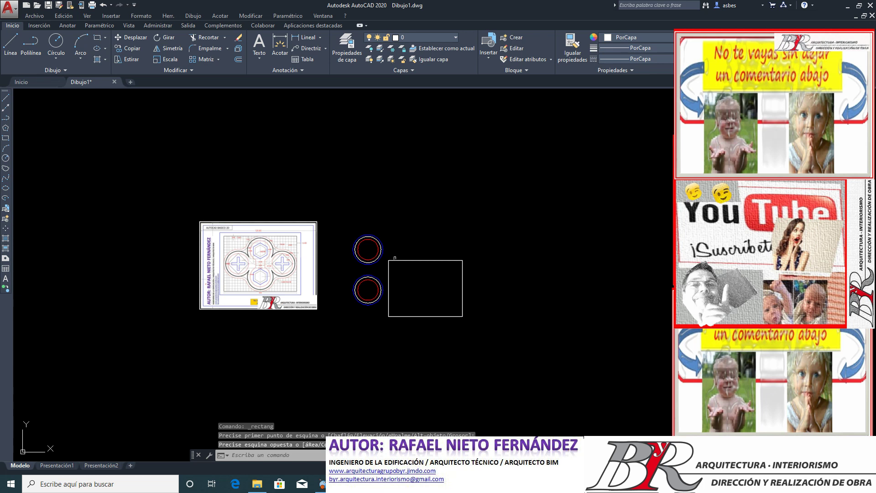
scroll(457, 260, up, 4)
scroll(252, 236, down, 3)
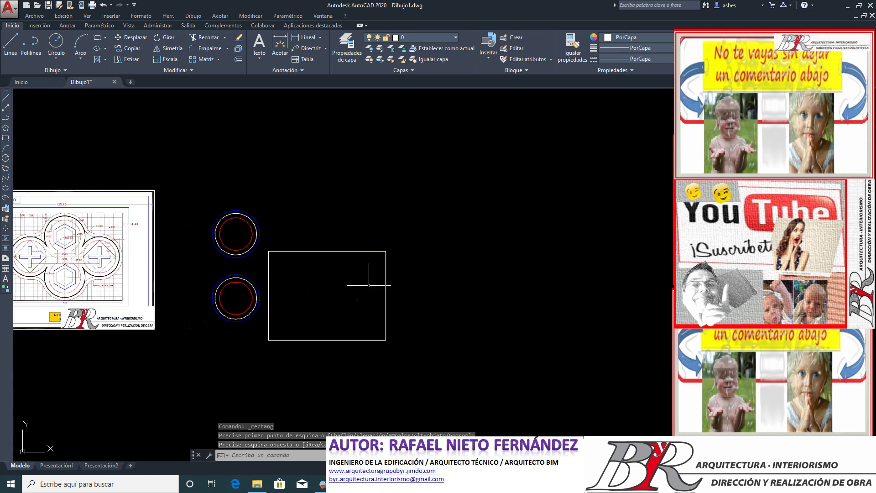
scroll(302, 295, up, 3)
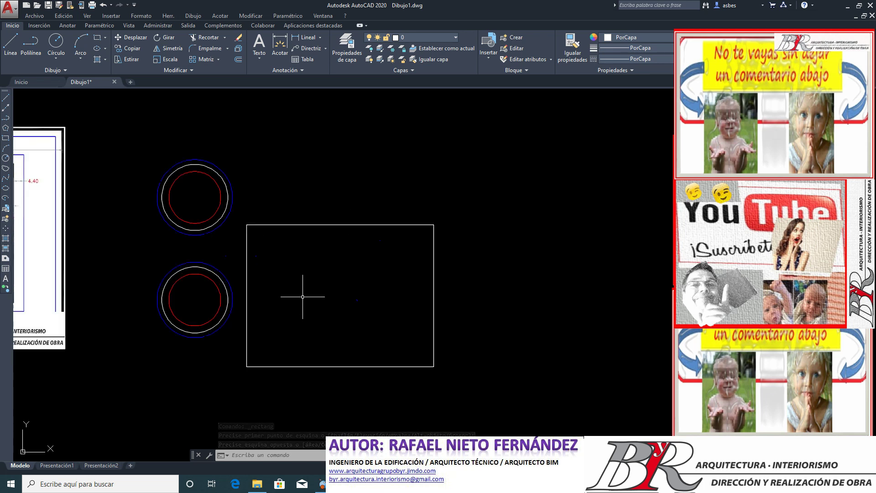
Step: Move the upper concentric circles so their top quadrant sits on the rectangle's top-edge midpoint
click(130, 37)
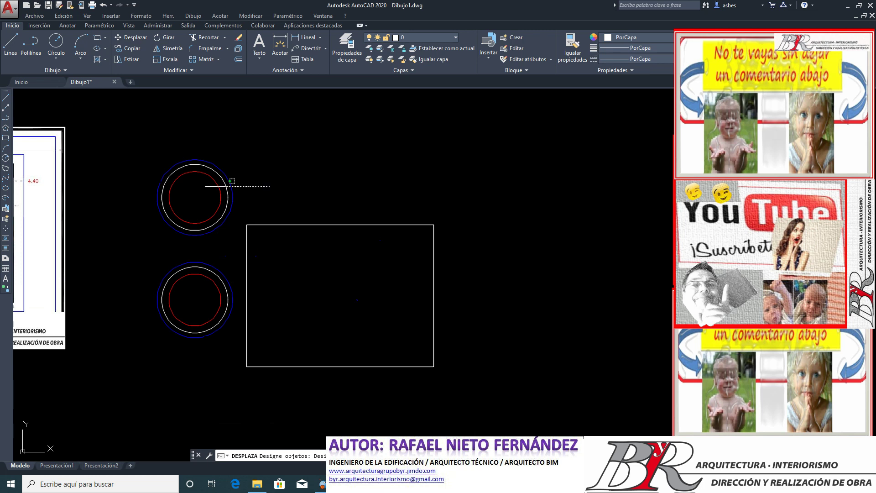
click(197, 166)
key(Return)
click(195, 159)
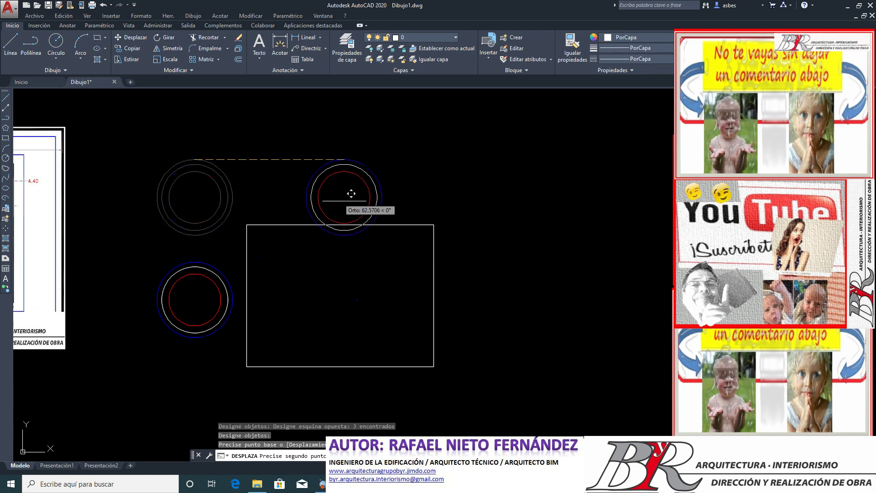
click(340, 224)
Step: Move the lower concentric circles directly below so they touch the upper pair
key(Return)
click(211, 302)
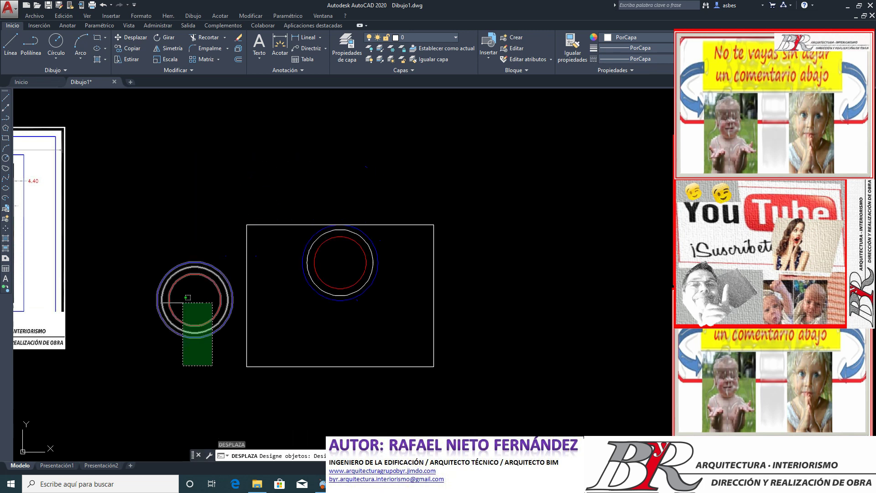
click(185, 366)
key(Return)
click(195, 336)
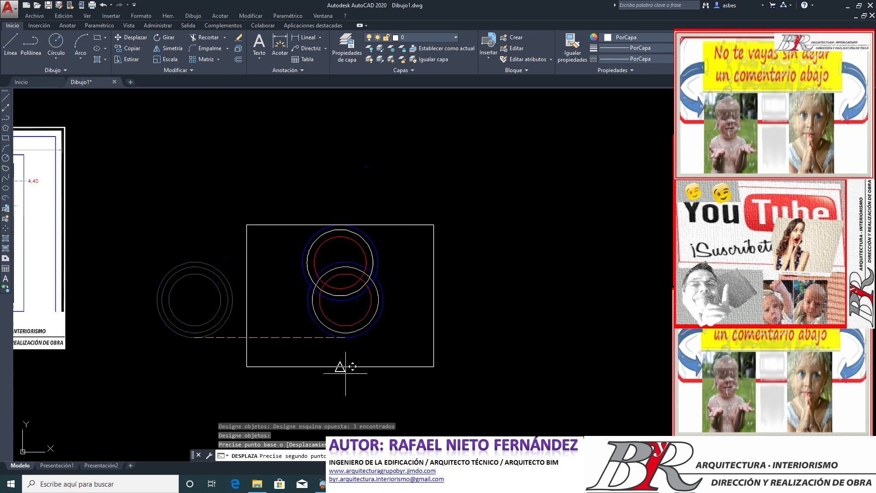
click(340, 366)
scroll(399, 310, down, 3)
scroll(399, 311, up, 3)
scroll(399, 310, up, 3)
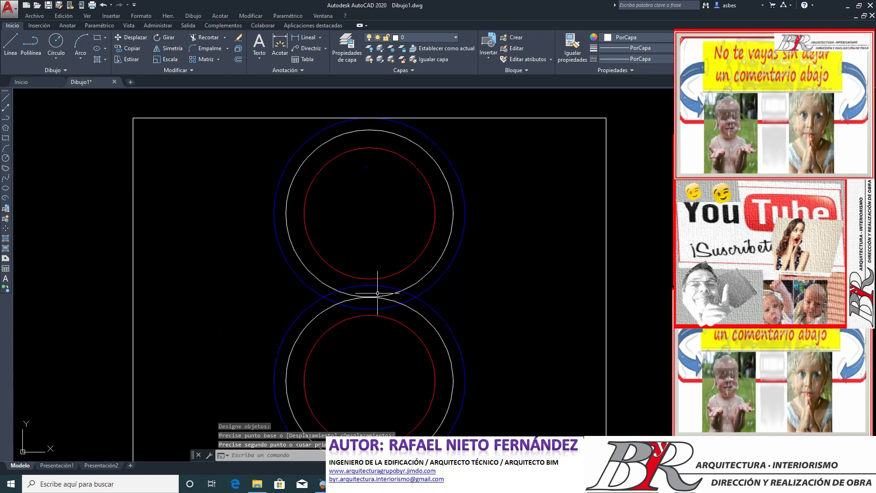
scroll(406, 316, down, 5)
scroll(135, 283, up, 3)
scroll(151, 292, up, 3)
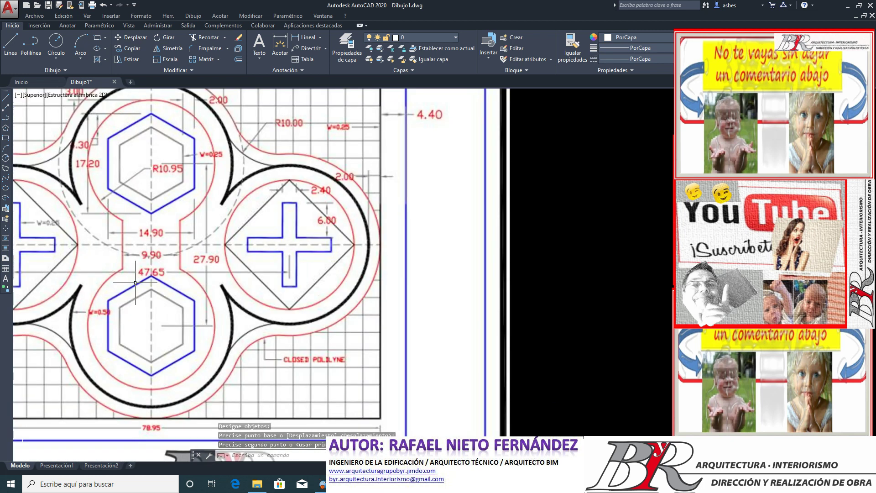
scroll(170, 298, down, 4)
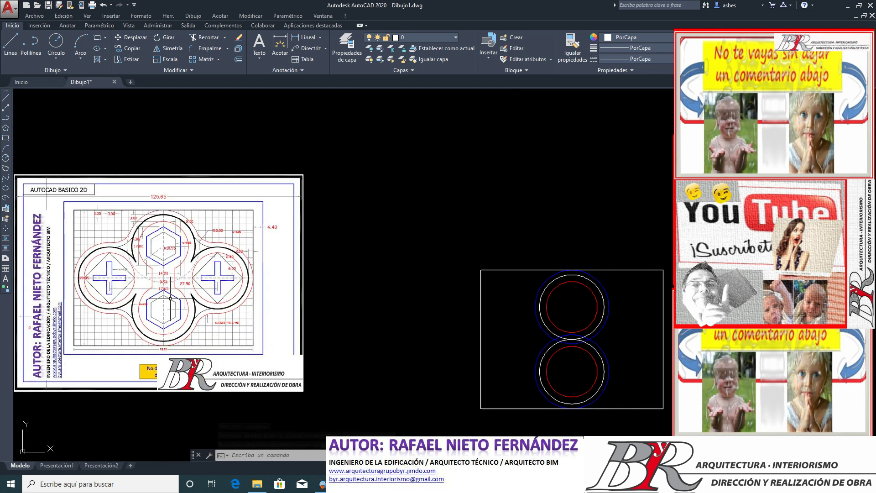
scroll(583, 338, up, 3)
scroll(586, 338, up, 3)
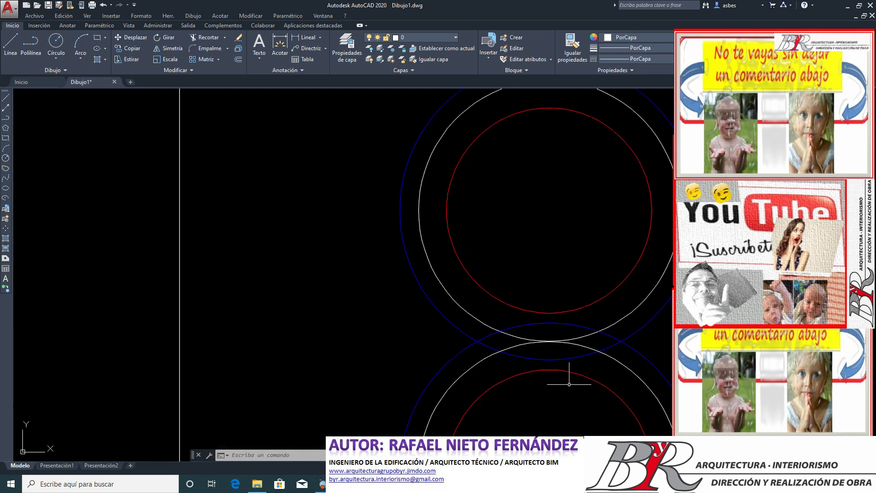
scroll(568, 380, down, 5)
scroll(569, 384, down, 2)
scroll(580, 393, up, 2)
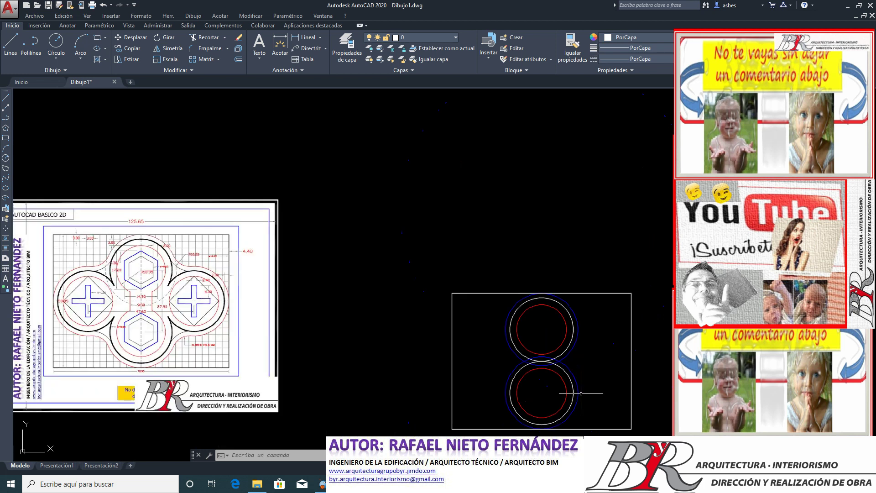
scroll(98, 336, up, 2)
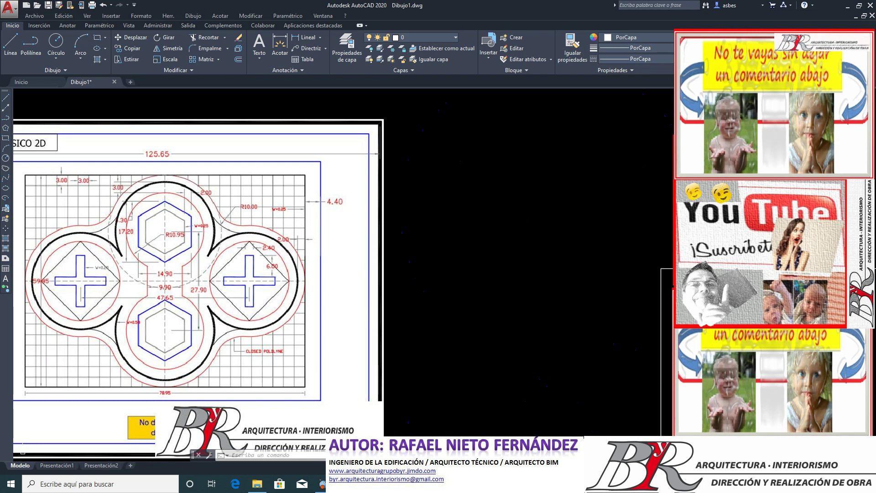
Step: Draw a Tan, Tan, Radius circle of radius 13 tangent to two curves
key(Return)
click(57, 59)
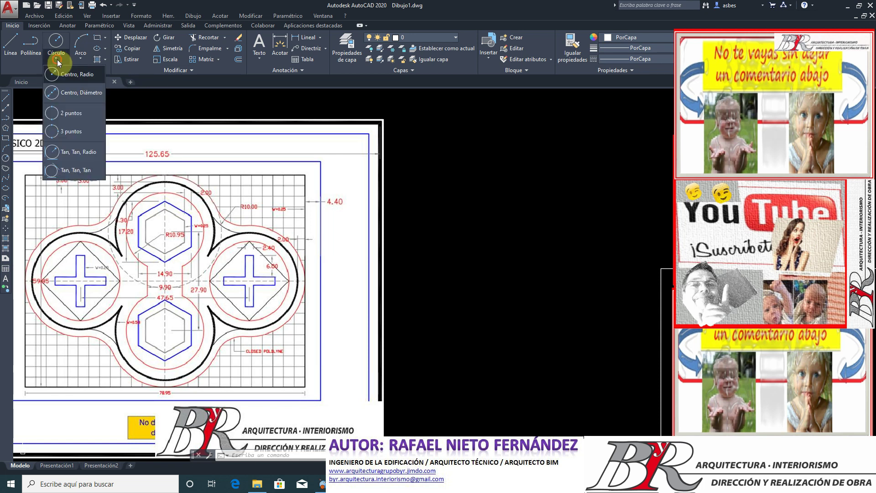
key(Escape)
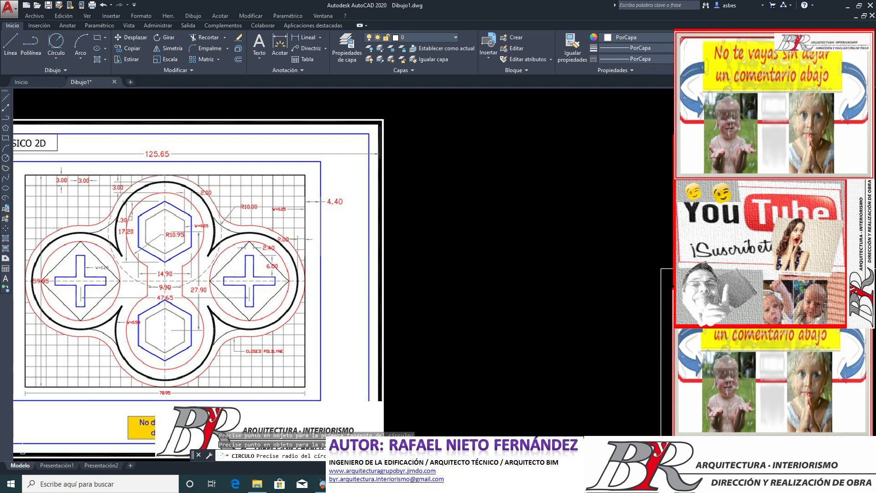
text(13)
key(Return)
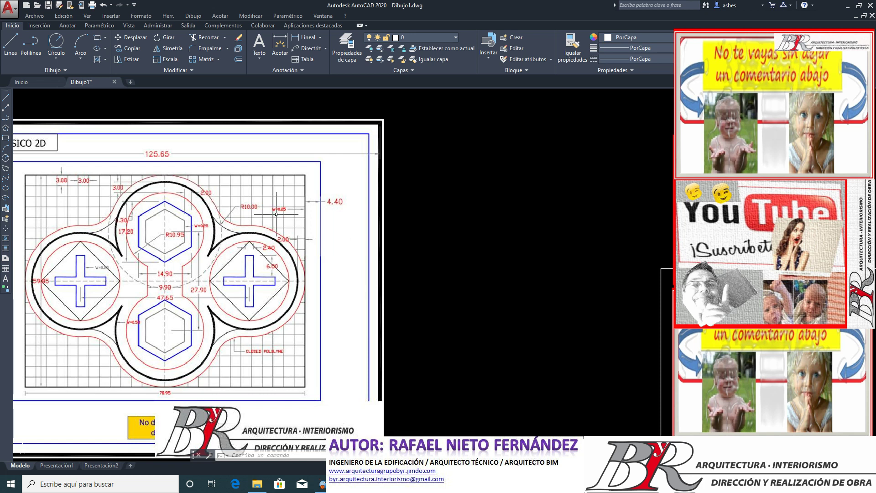
Step: Offset the picked curve by the current default distance toward the chosen side
click(240, 62)
key(Return)
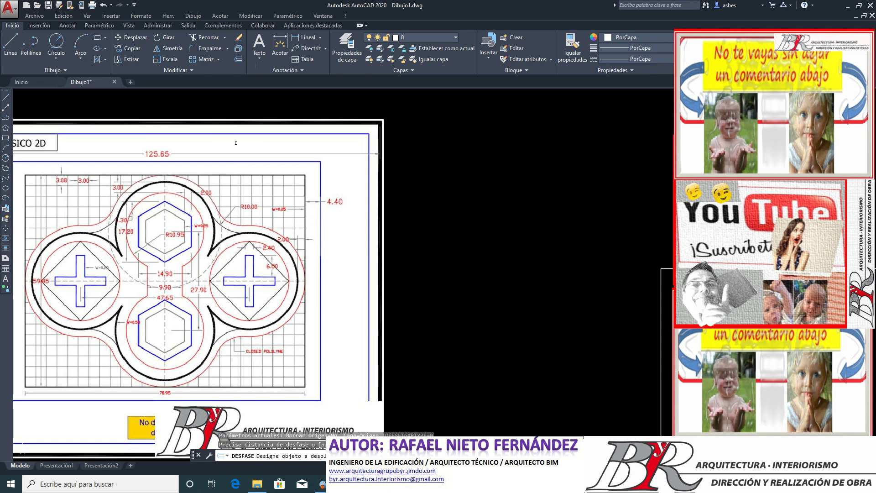
click(674, 286)
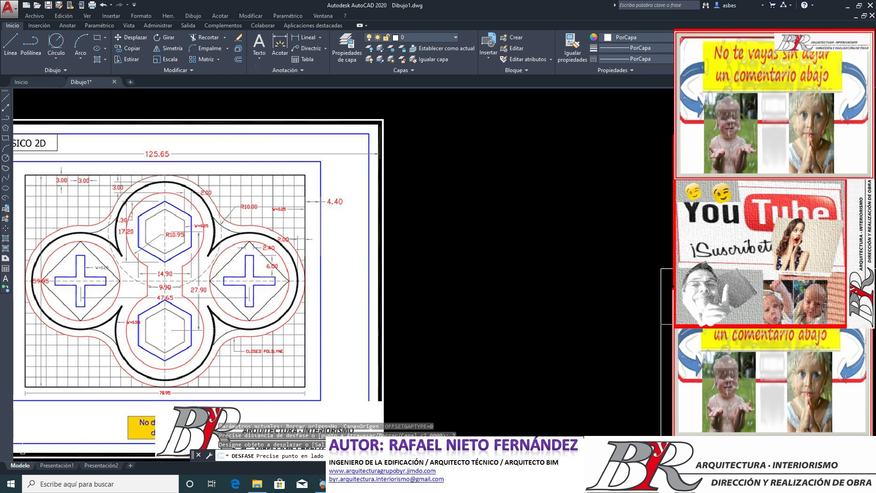
key(Return)
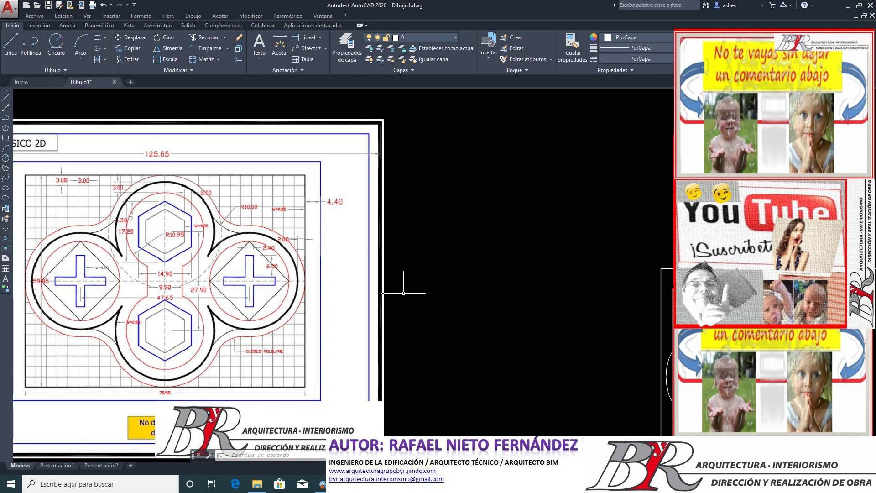
scroll(404, 293, down, 4)
scroll(261, 298, up, 2)
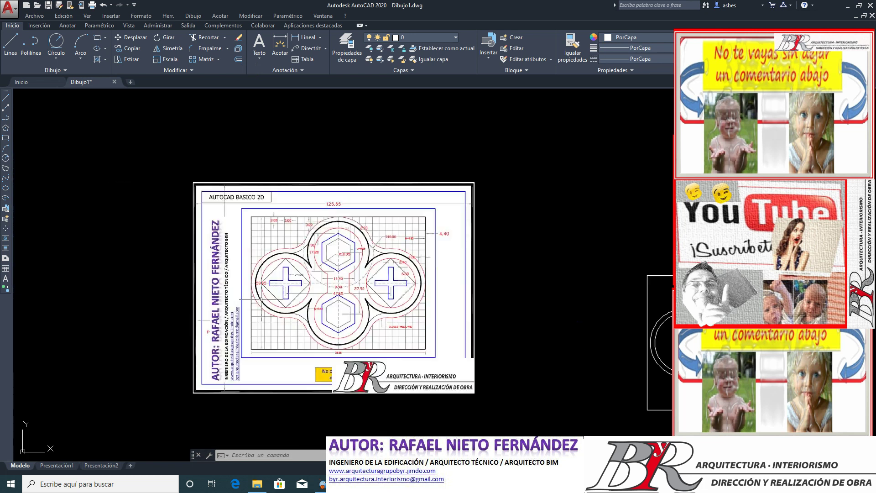
scroll(261, 299, up, 4)
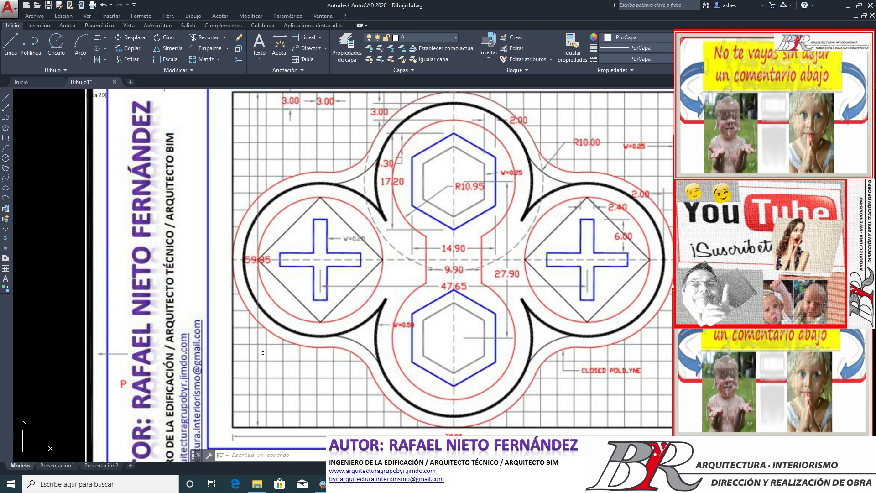
scroll(263, 352, down, 4)
scroll(262, 353, down, 6)
scroll(263, 352, down, 2)
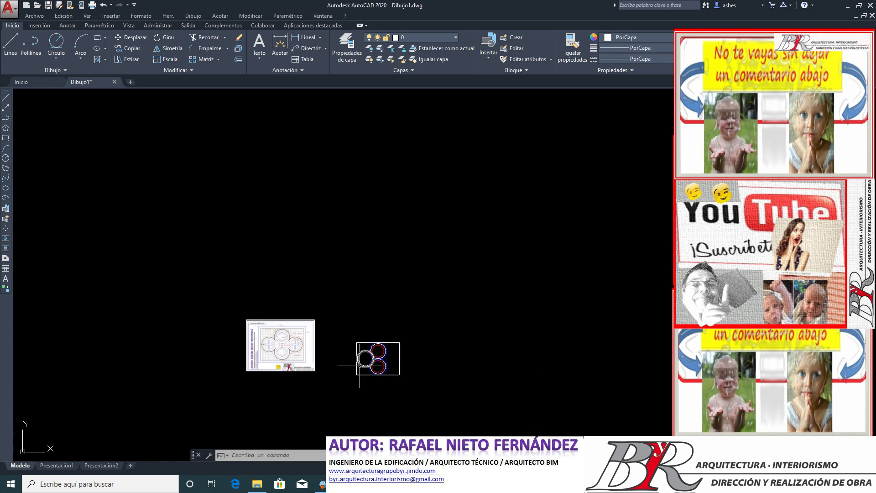
scroll(403, 369, up, 6)
scroll(403, 368, up, 4)
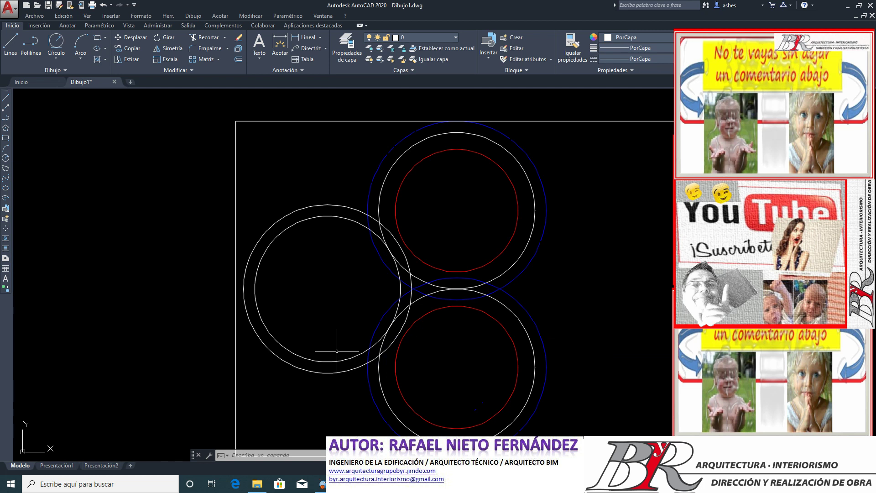
scroll(336, 351, down, 2)
scroll(347, 346, down, 3)
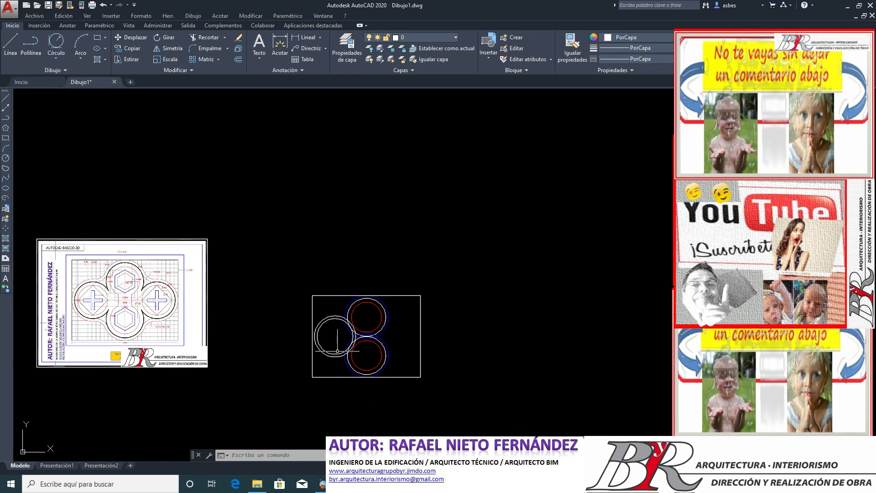
scroll(372, 345, up, 5)
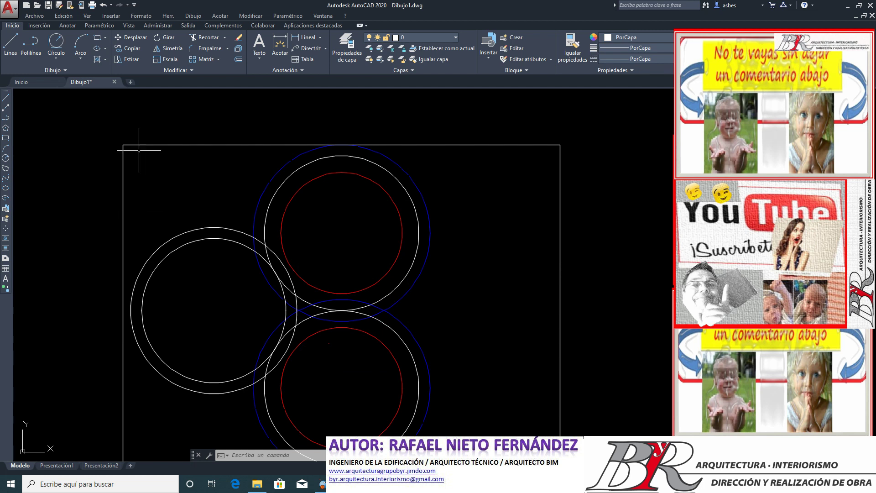
drag(131, 156, 544, 133)
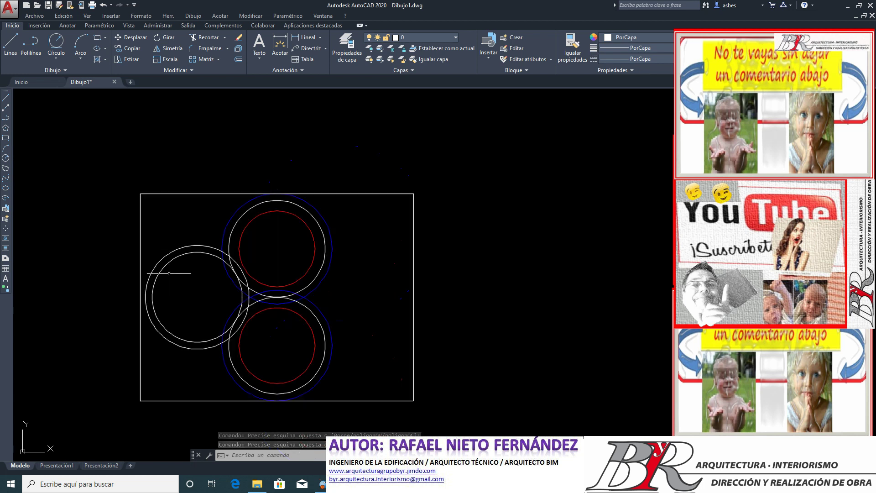
scroll(171, 276, down, 2)
scroll(226, 310, up, 2)
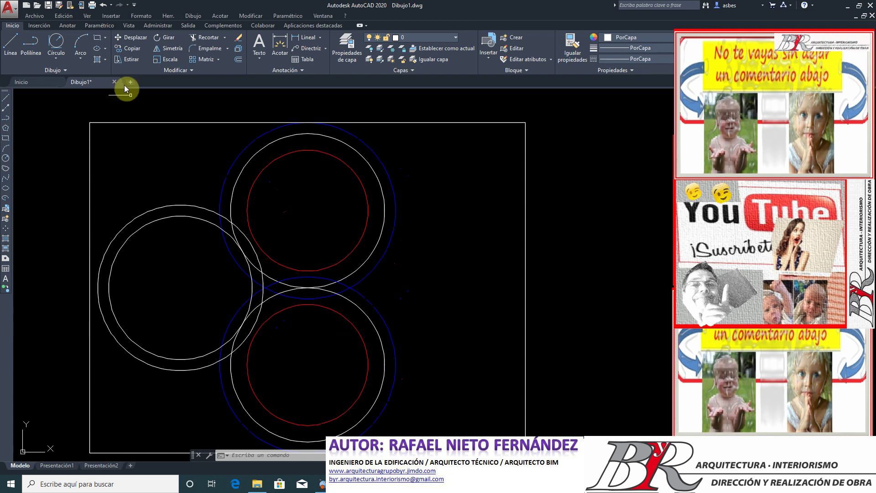
Step: Copy the lower red circle from its centre into the centre of the left white circles
click(131, 48)
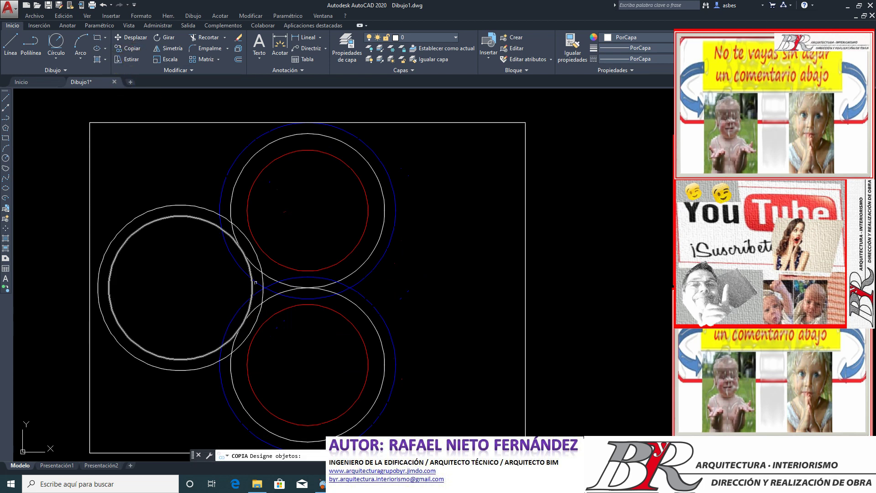
click(275, 314)
key(Return)
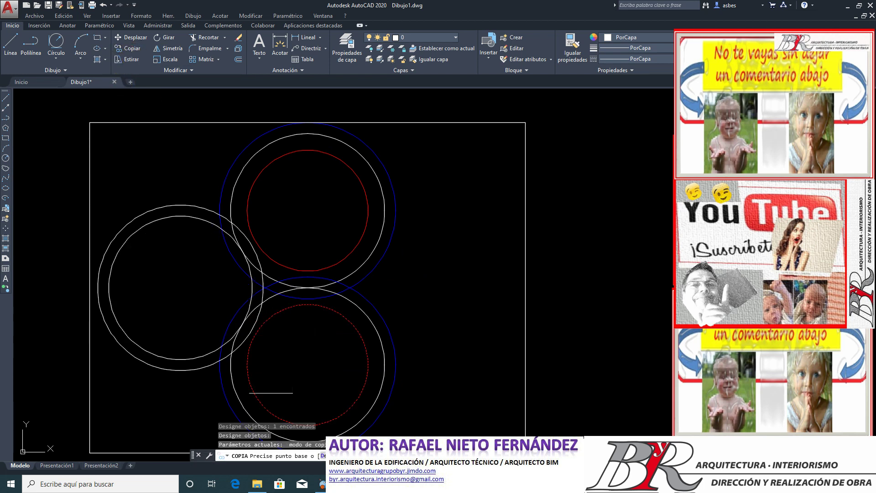
click(308, 364)
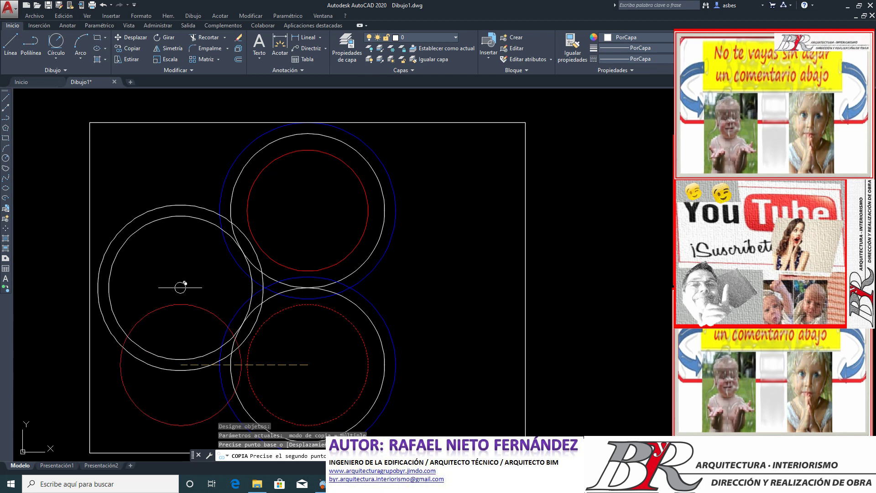
click(180, 287)
key(Return)
key(Return)
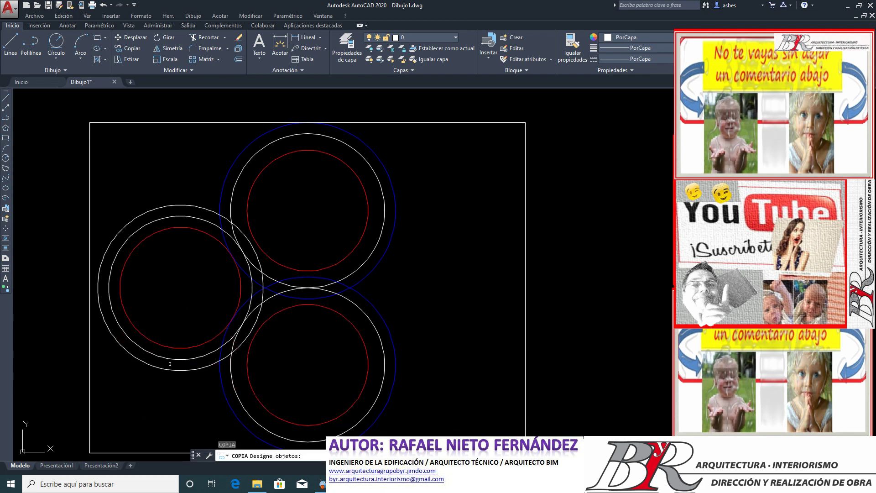
key(Escape)
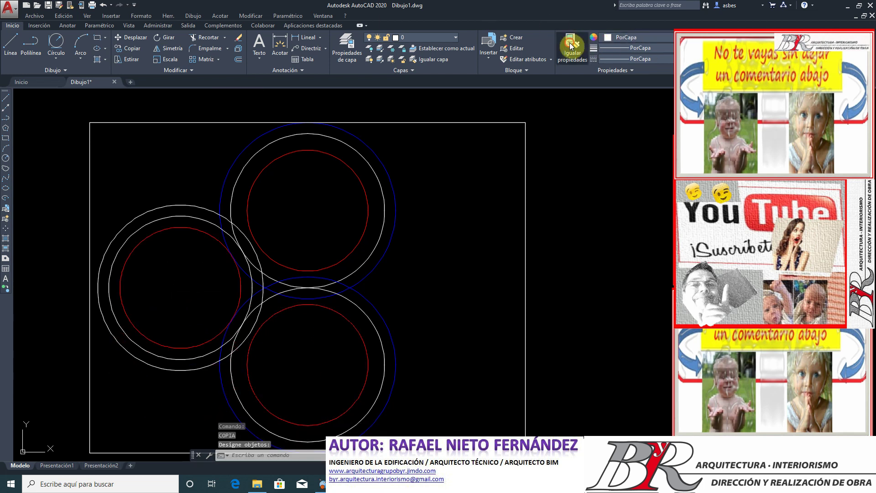
Step: Match the top blue circle's properties onto the left outer white circle, then select the left circles to copy
click(571, 46)
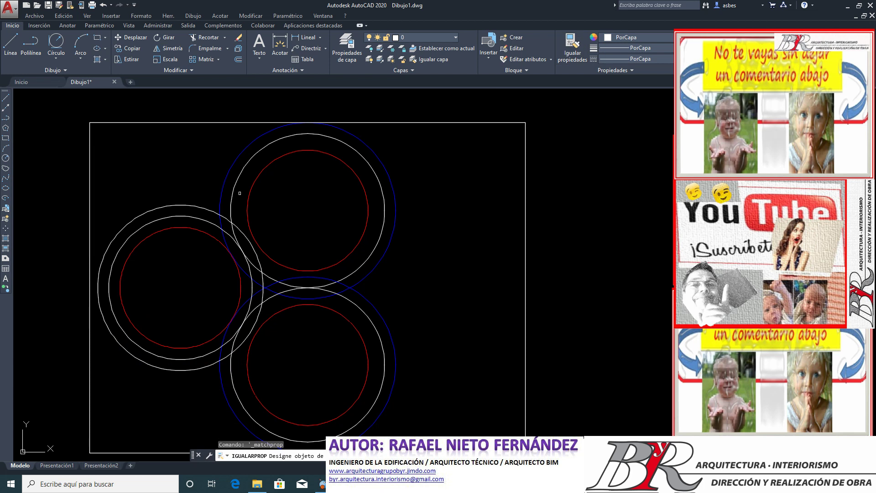
click(228, 175)
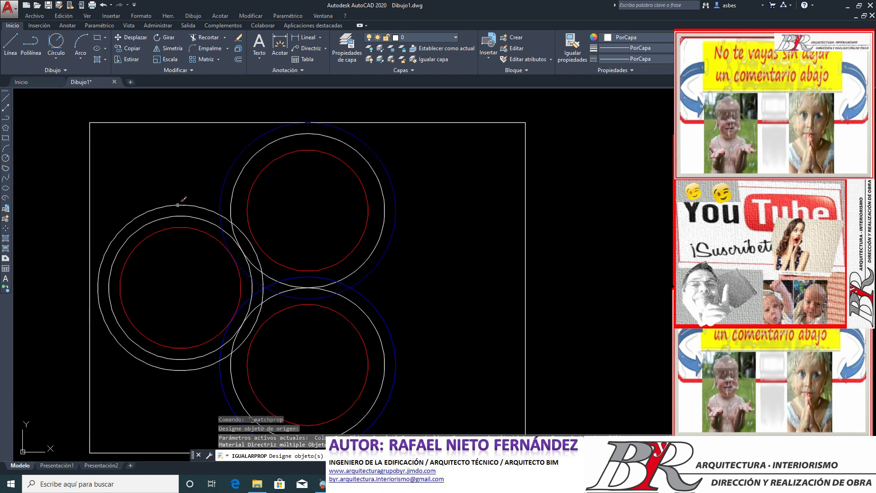
click(177, 204)
key(Return)
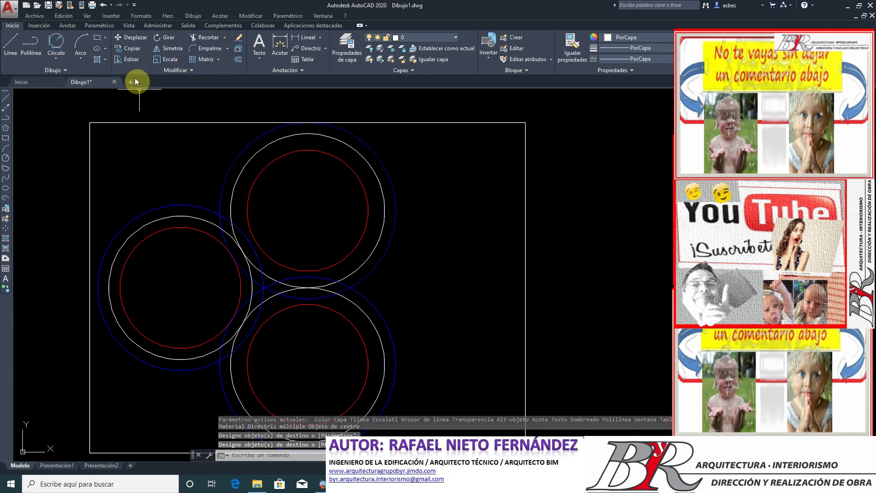
click(126, 51)
drag(166, 283, 141, 180)
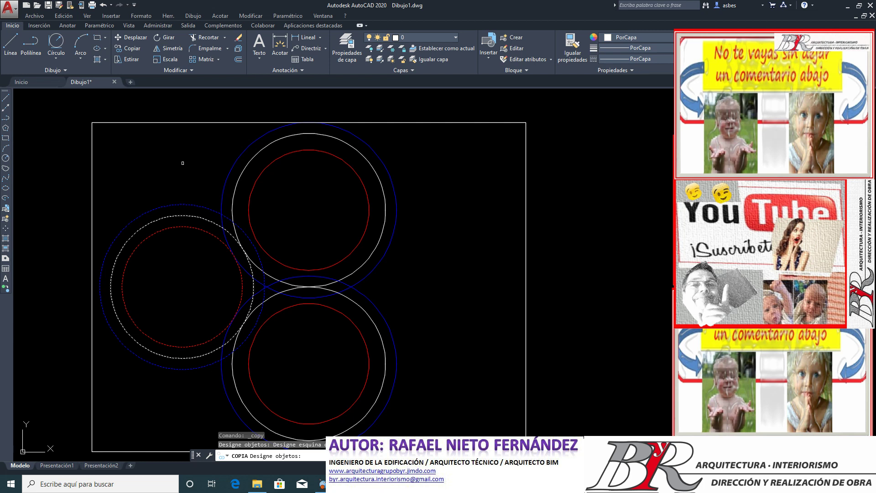
Step: Mirror the three left circles about a vertical line through the frame's top midpoint, keeping the originals
click(172, 49)
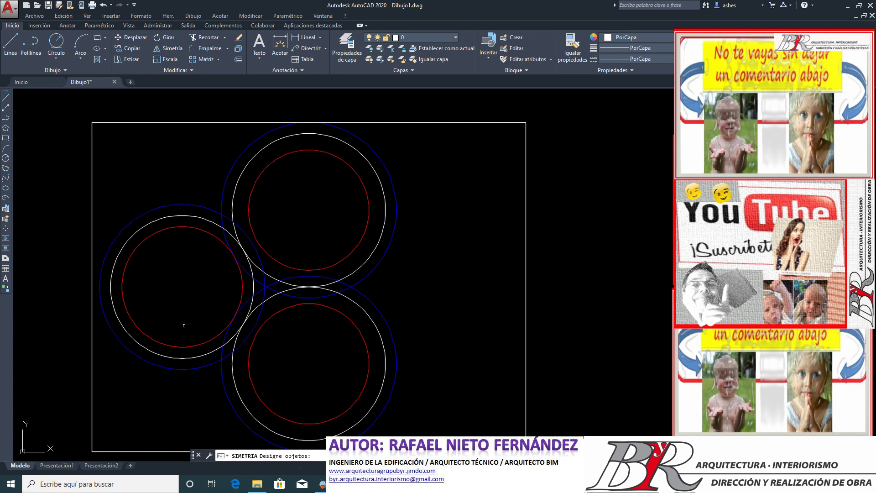
click(187, 328)
click(121, 224)
key(Return)
scroll(173, 295, down, 2)
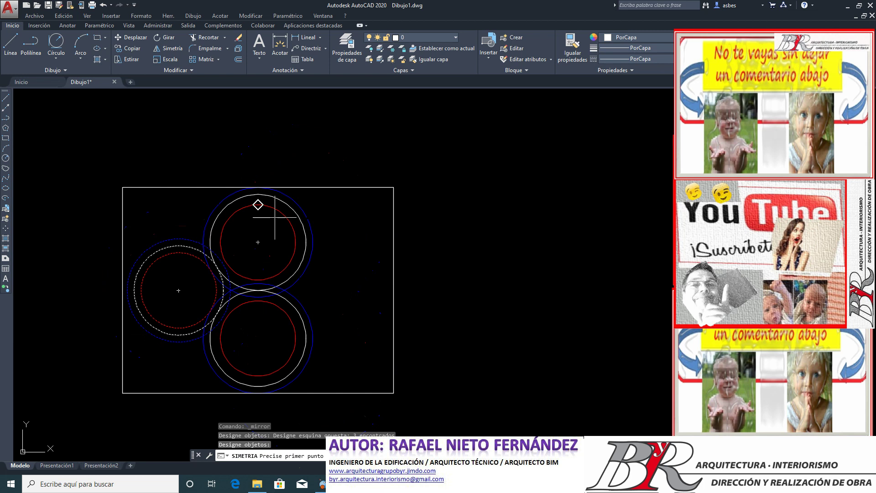
click(258, 188)
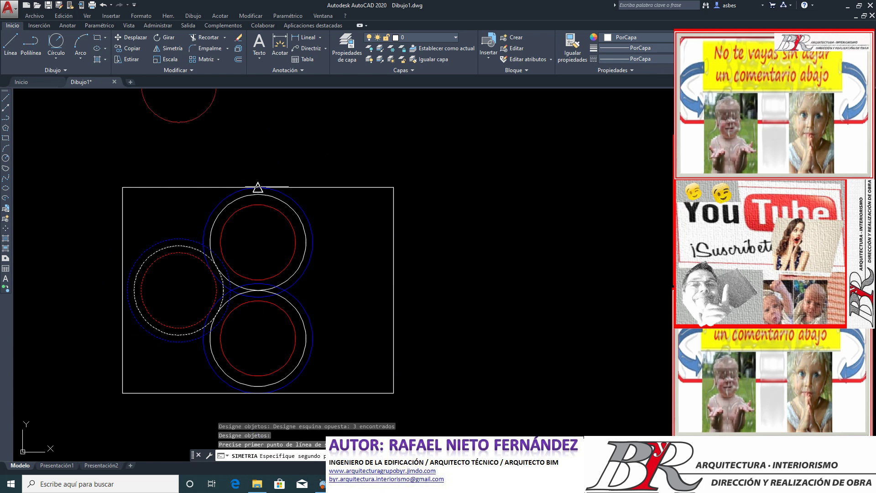
click(236, 412)
key(Return)
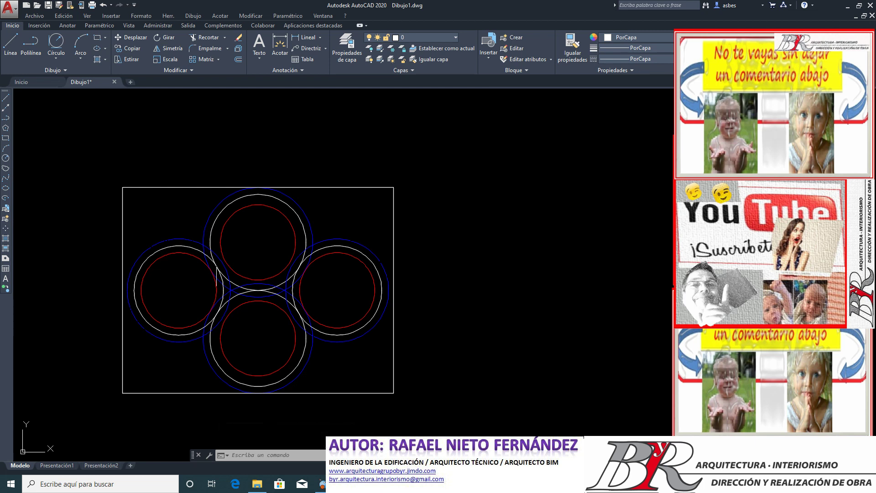
scroll(194, 346, up, 5)
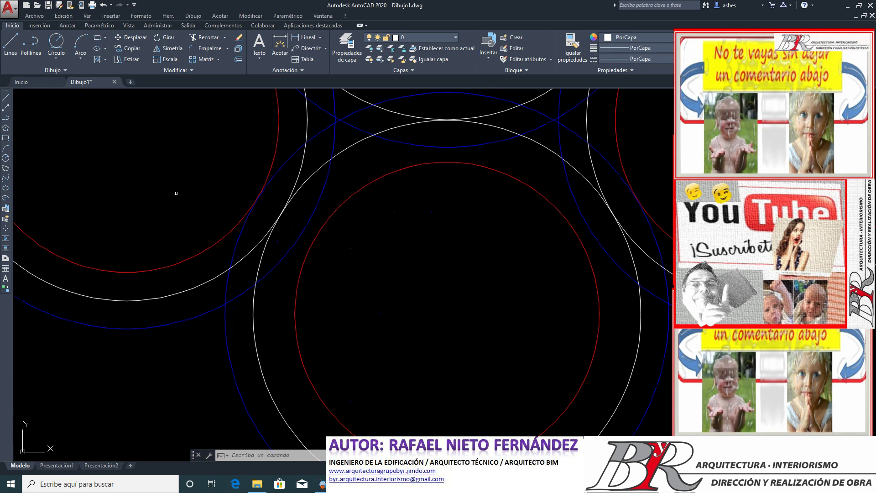
Step: Trim the overlapping blue arc segments between circles, using all objects as cutting edges
click(210, 39)
key(Return)
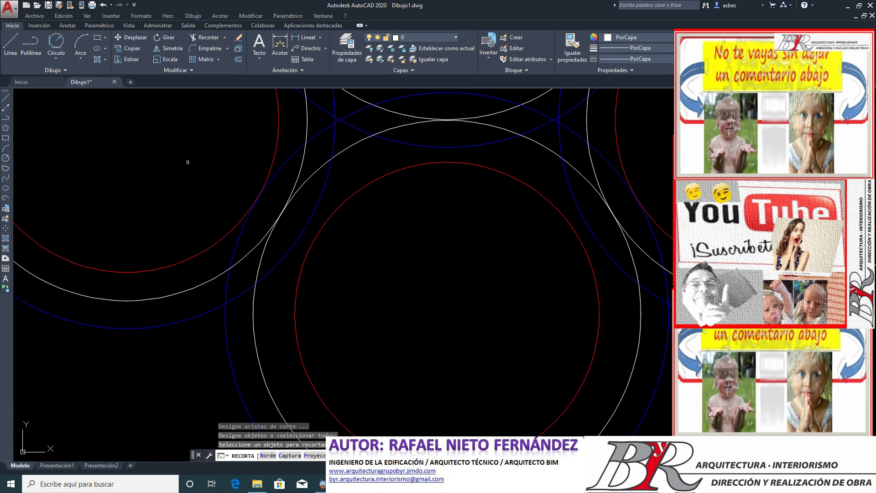
click(238, 292)
click(228, 292)
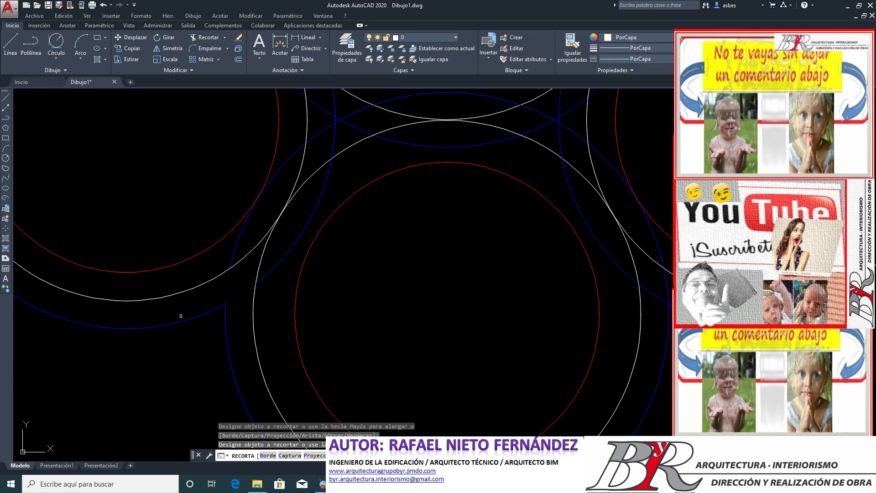
scroll(182, 311, down, 5)
scroll(301, 304, up, 4)
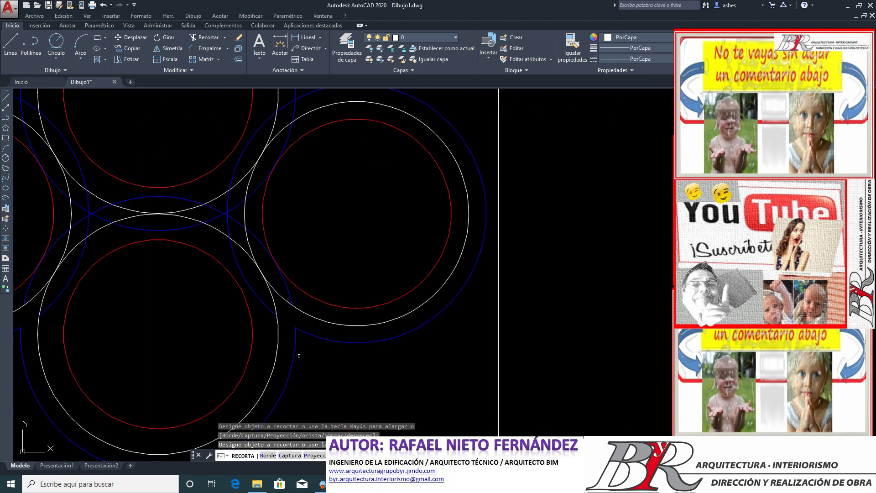
scroll(294, 315, down, 5)
scroll(299, 258, up, 4)
scroll(299, 258, up, 4)
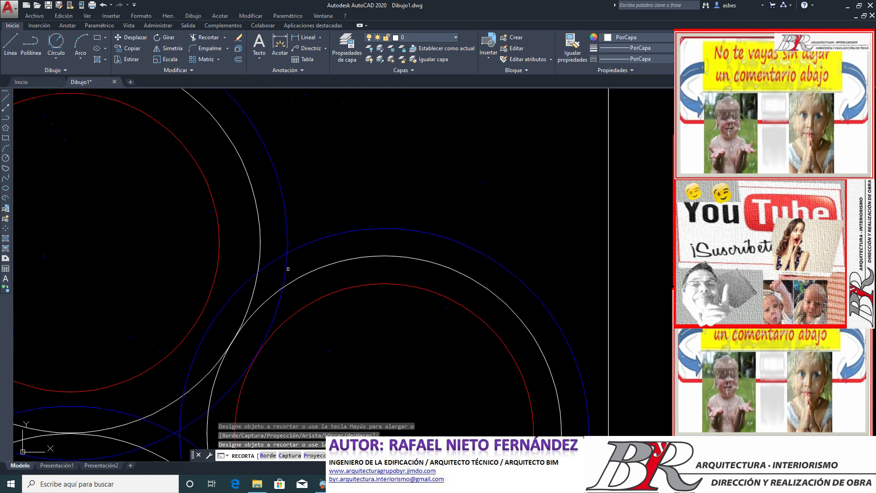
click(273, 259)
scroll(274, 259, down, 5)
click(241, 287)
scroll(235, 313, up, 3)
scroll(177, 334, up, 2)
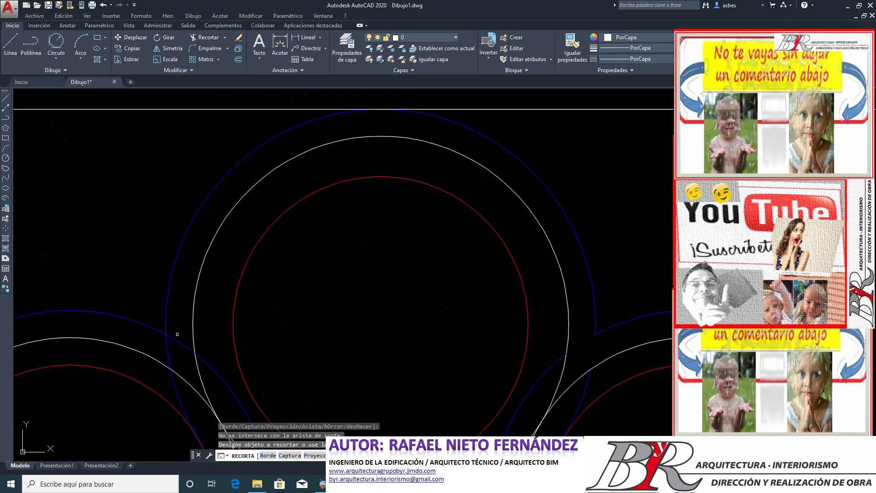
click(177, 337)
scroll(220, 305, down, 2)
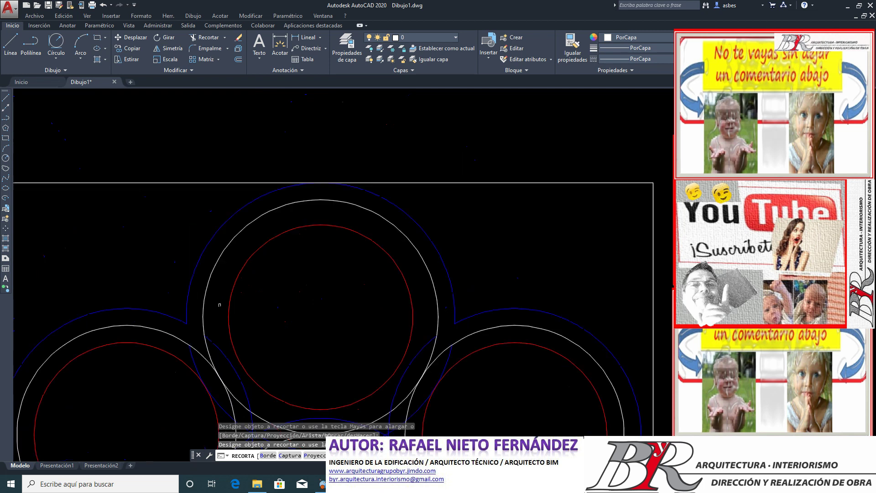
scroll(219, 305, down, 5)
scroll(204, 331, up, 4)
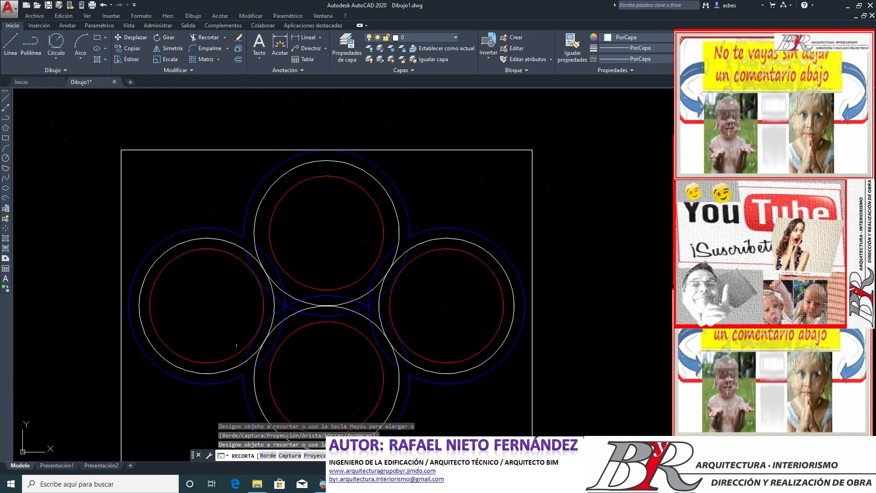
click(263, 352)
scroll(263, 352, up, 1)
scroll(263, 352, up, 3)
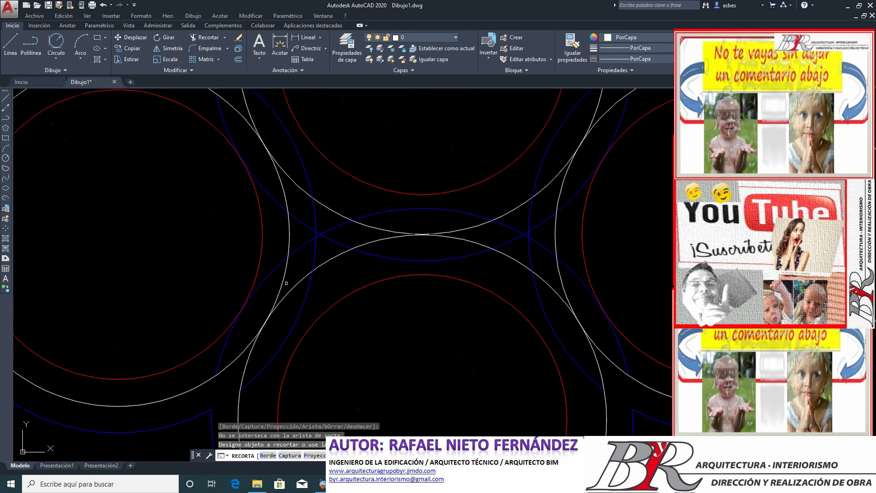
Step: Trim the inner white arc pieces of each lobe into one continuous clover outline
click(288, 244)
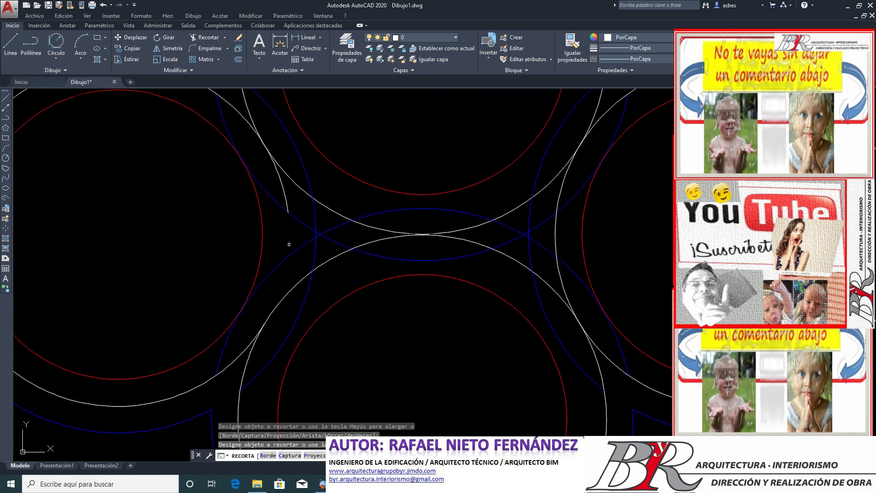
click(287, 198)
scroll(200, 251, down, 5)
scroll(205, 246, up, 2)
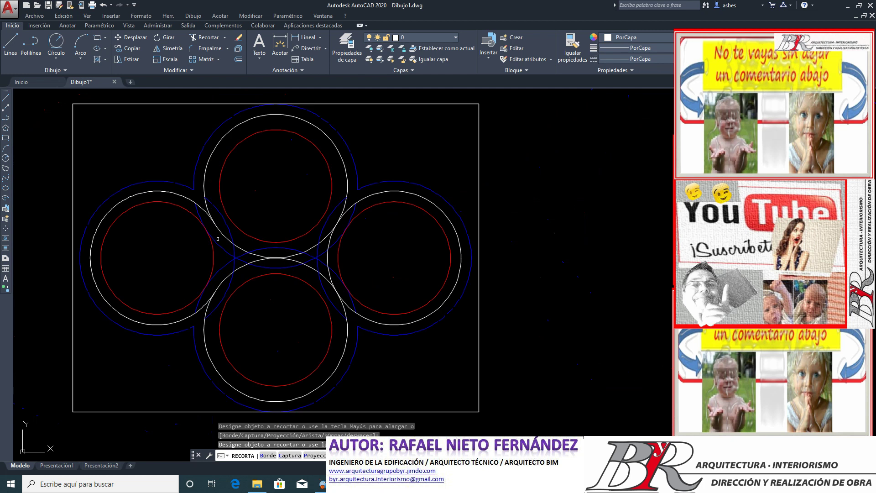
scroll(223, 237, up, 2)
click(224, 236)
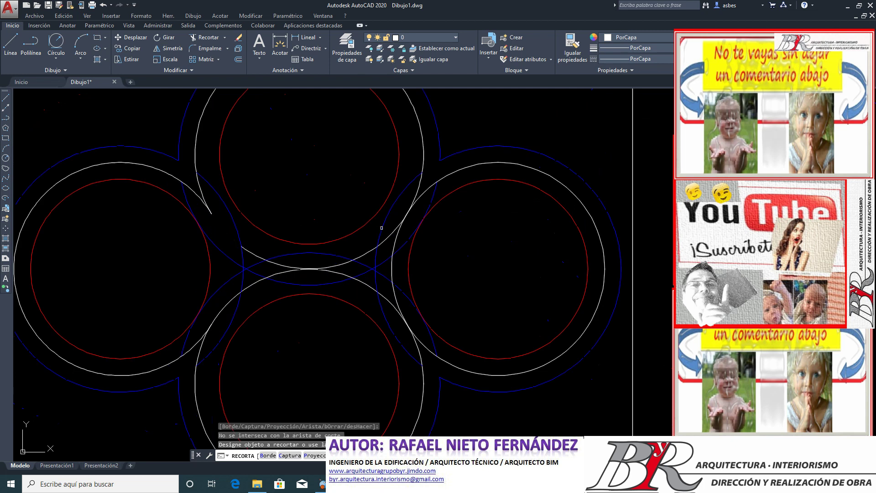
click(388, 234)
click(391, 239)
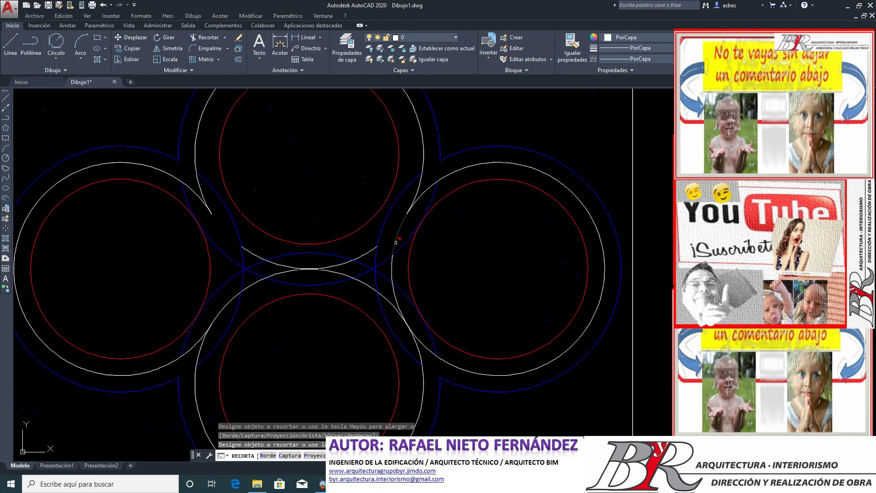
click(390, 264)
click(393, 295)
click(205, 357)
click(217, 313)
scroll(217, 313, down, 4)
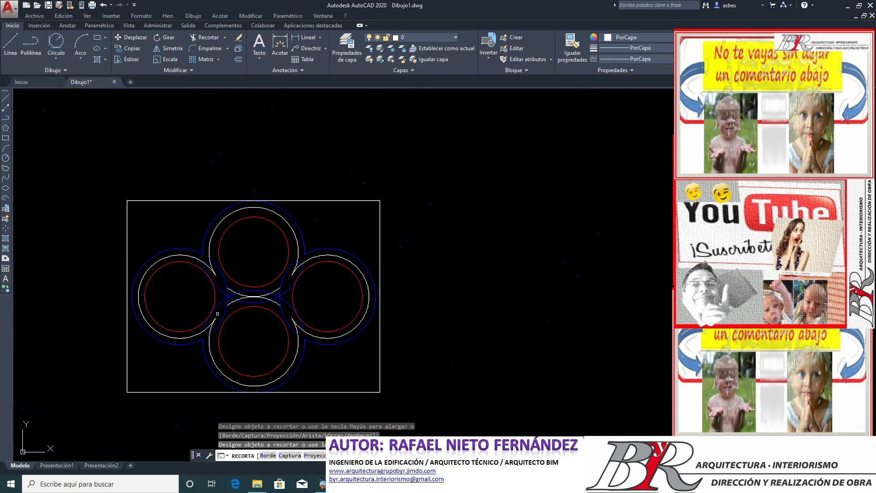
click(289, 294)
scroll(294, 241, up, 3)
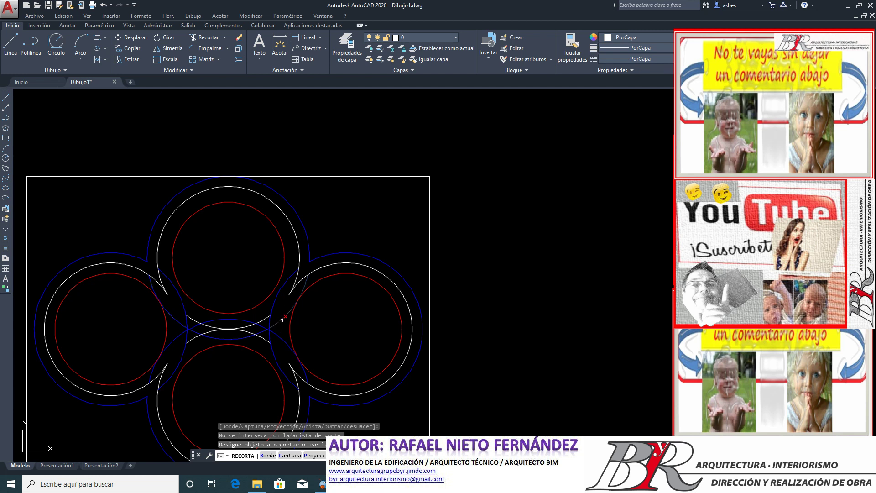
click(280, 321)
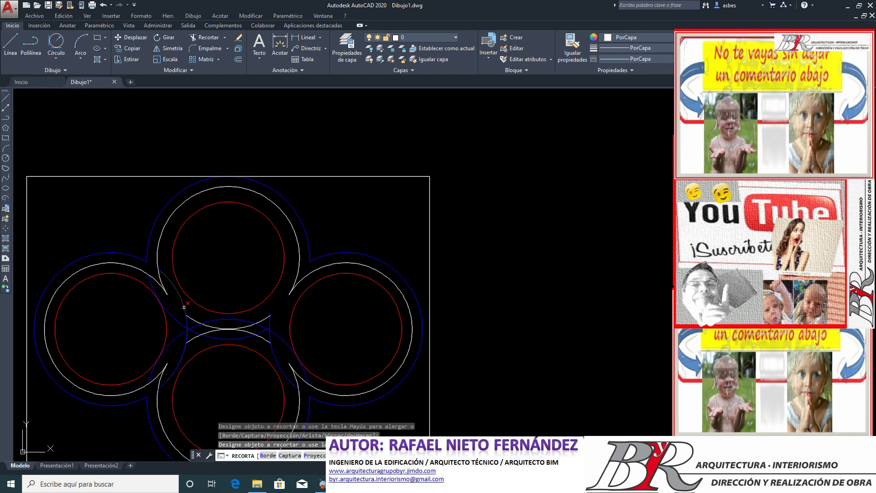
click(175, 319)
click(172, 377)
click(185, 355)
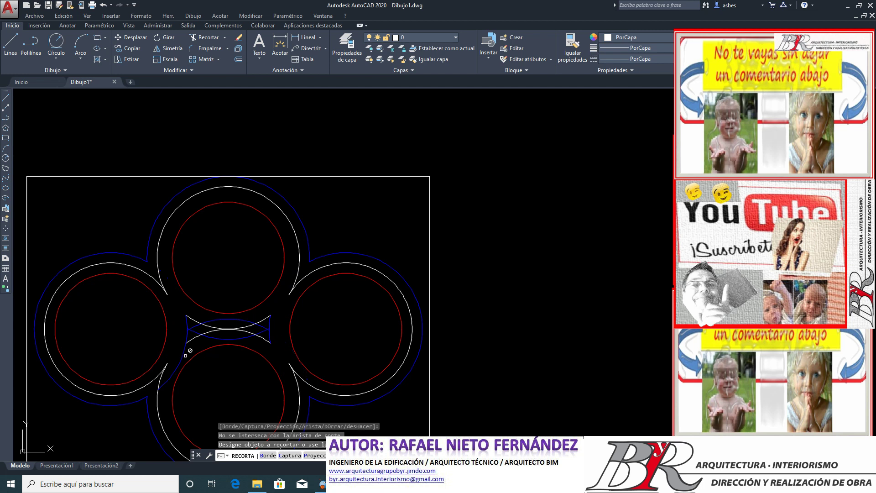
click(179, 357)
scroll(217, 297, down, 2)
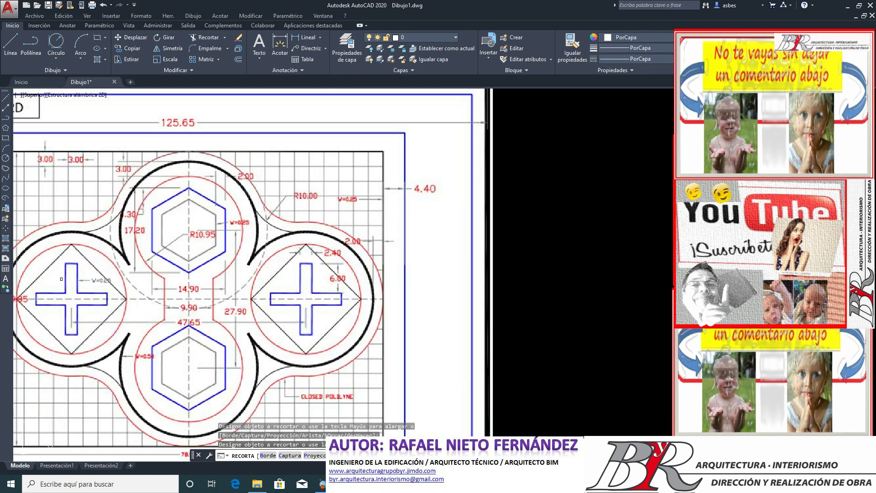
scroll(338, 310, up, 5)
scroll(342, 309, up, 3)
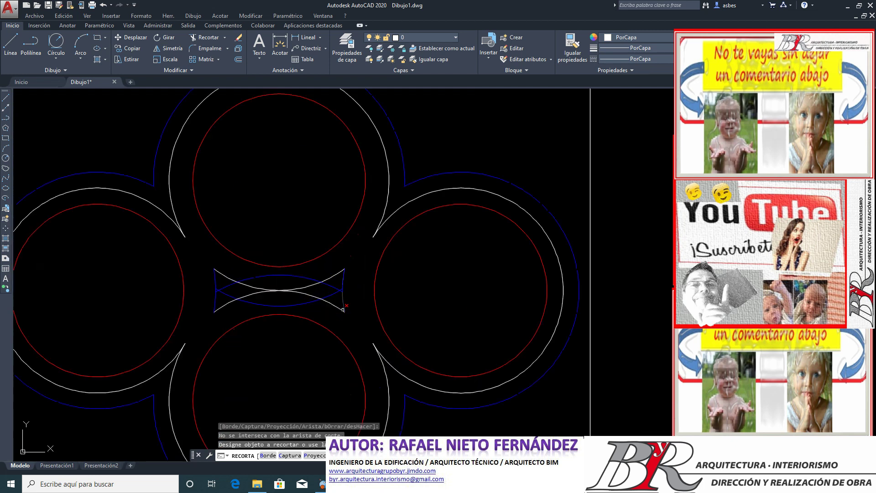
key(Return)
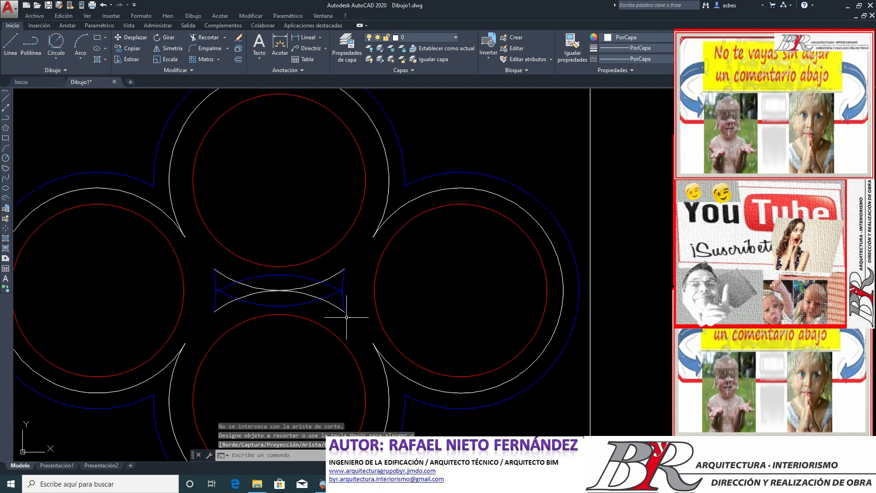
Step: Window-select the leftover objects at the clover's centre and delete them
click(354, 315)
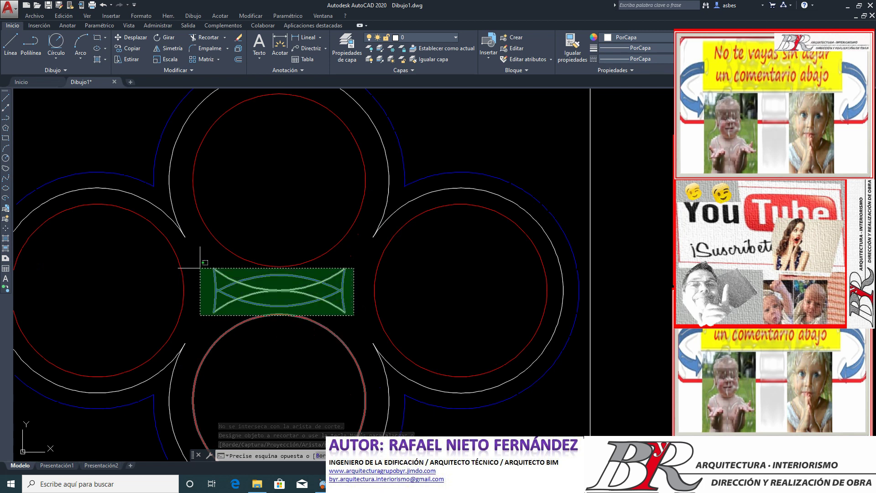
click(196, 271)
scroll(341, 330, down, 3)
scroll(341, 331, down, 3)
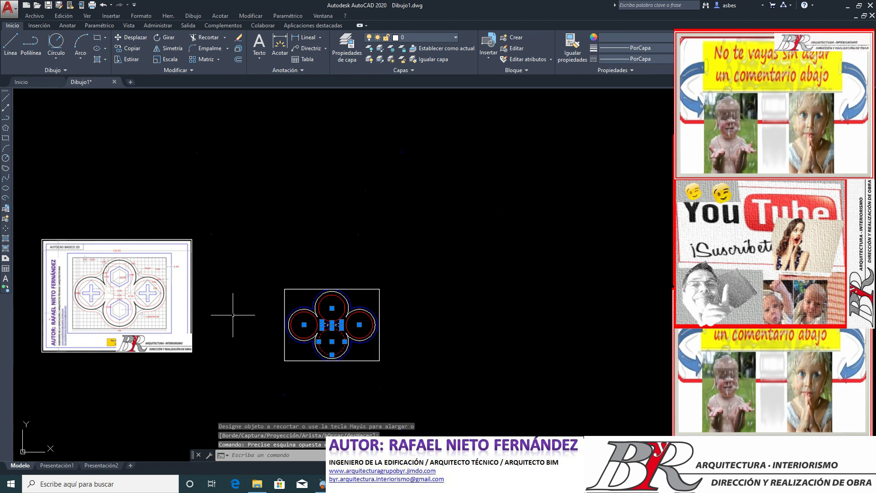
scroll(119, 286, up, 3)
scroll(119, 286, up, 3)
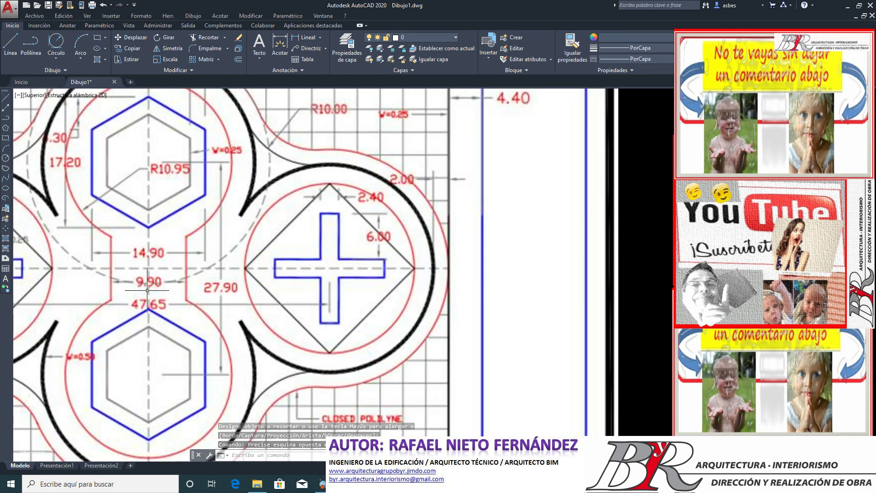
scroll(119, 286, down, 5)
scroll(119, 286, down, 3)
scroll(363, 324, up, 5)
scroll(363, 324, up, 2)
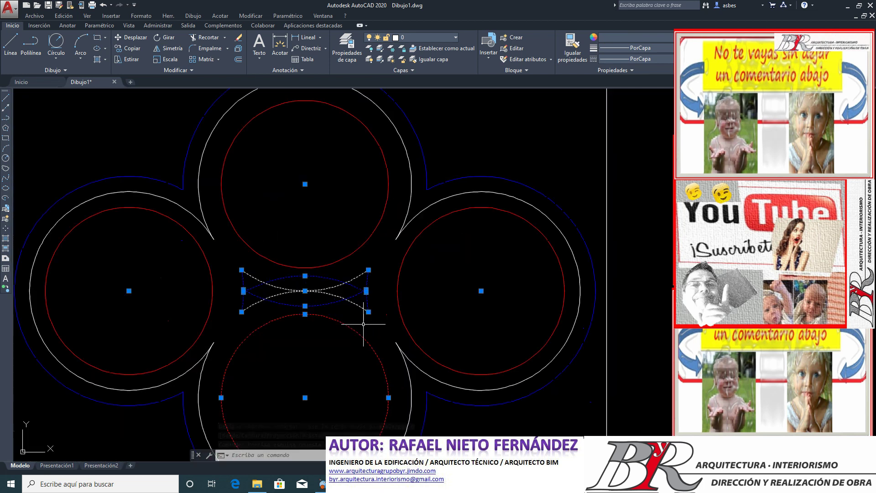
key(Delete)
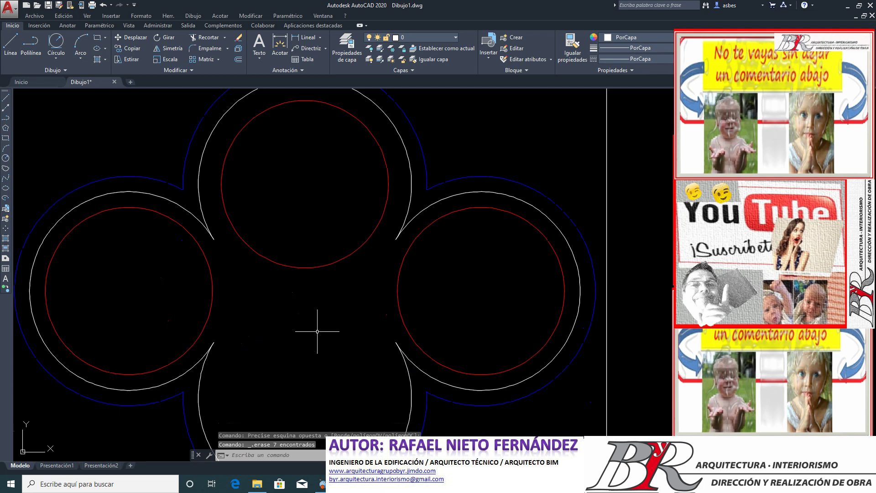
Step: Window-select the remaining central lens shapes and delete them
scroll(299, 319, down, 5)
scroll(300, 339, up, 5)
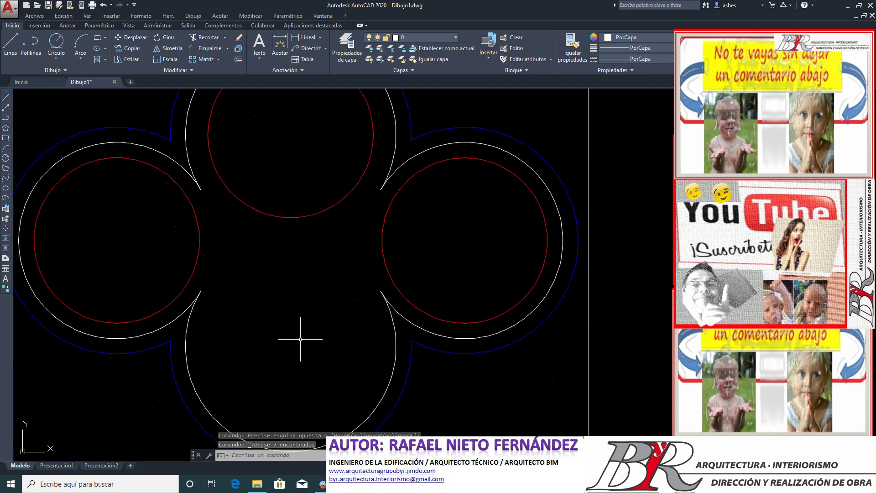
scroll(297, 338, down, 1)
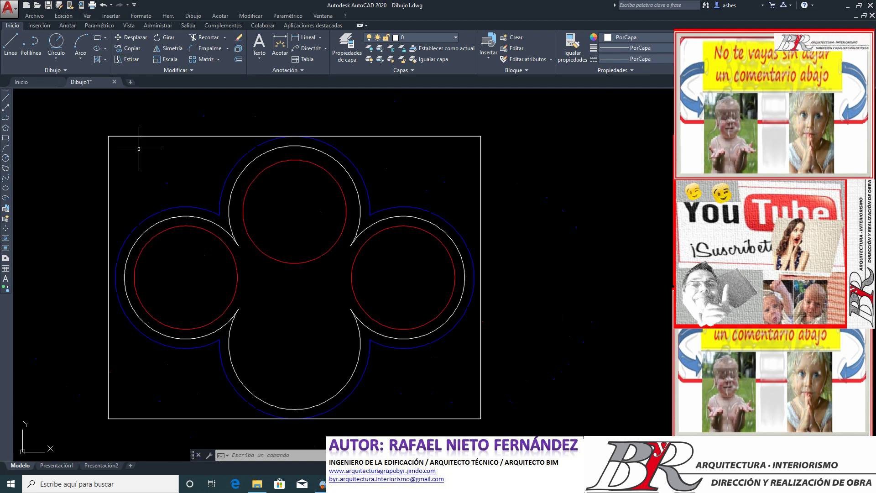
scroll(139, 149, up, 2)
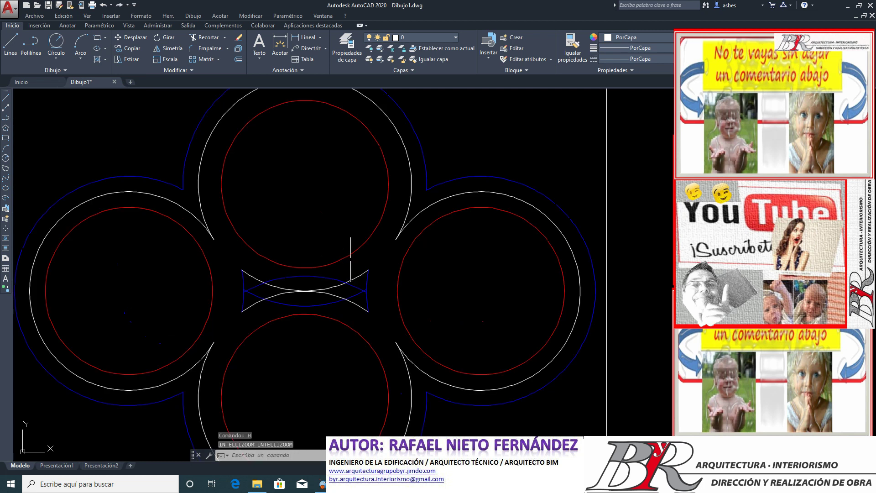
click(380, 314)
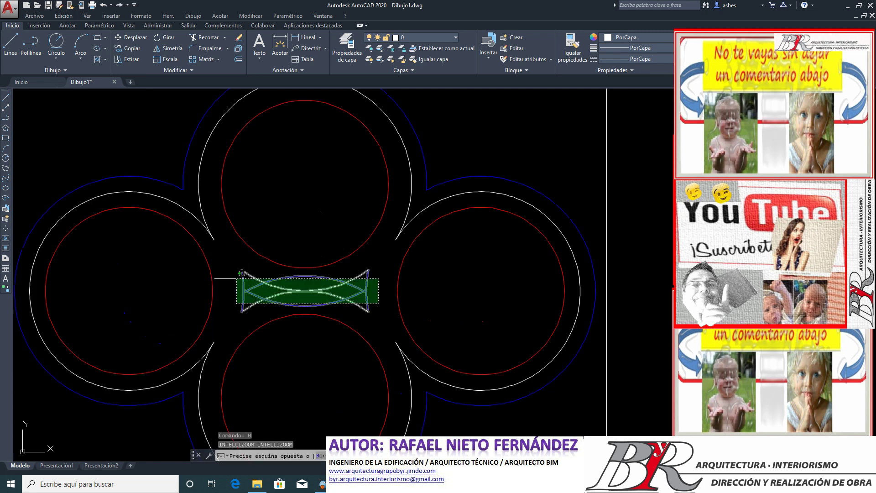
click(234, 278)
key(Delete)
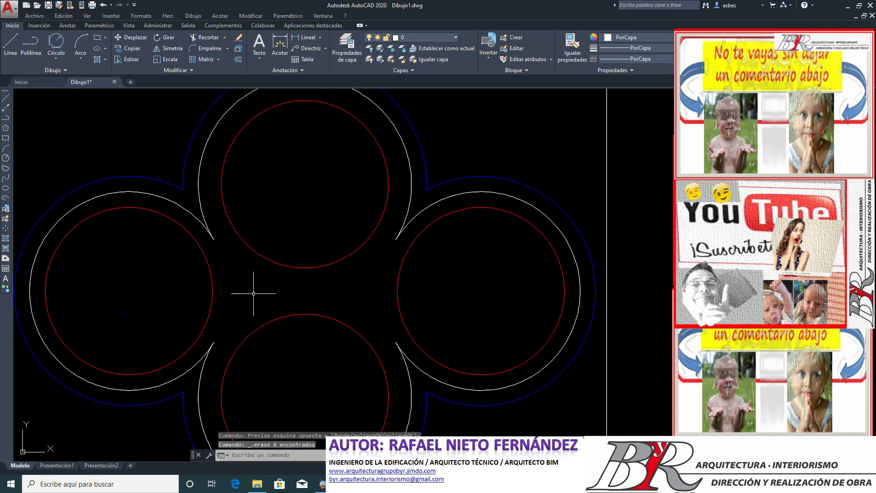
scroll(252, 293, down, 4)
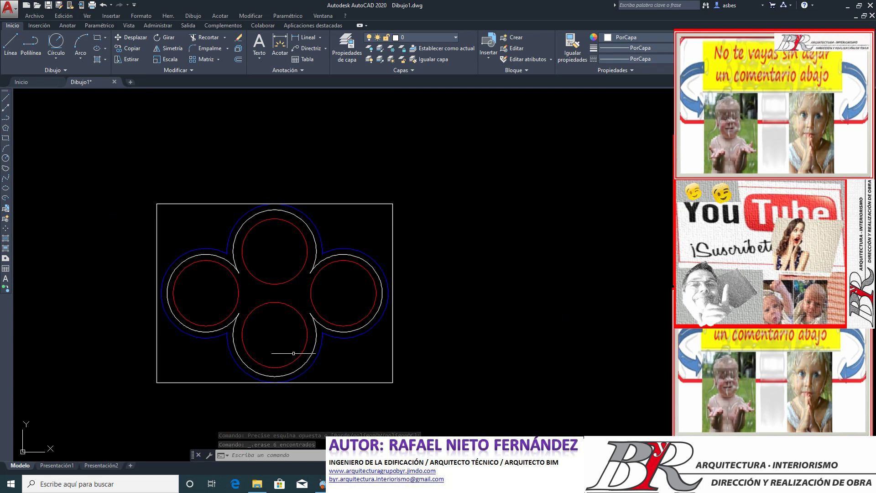
scroll(295, 356, down, 4)
scroll(287, 352, up, 5)
scroll(276, 347, up, 1)
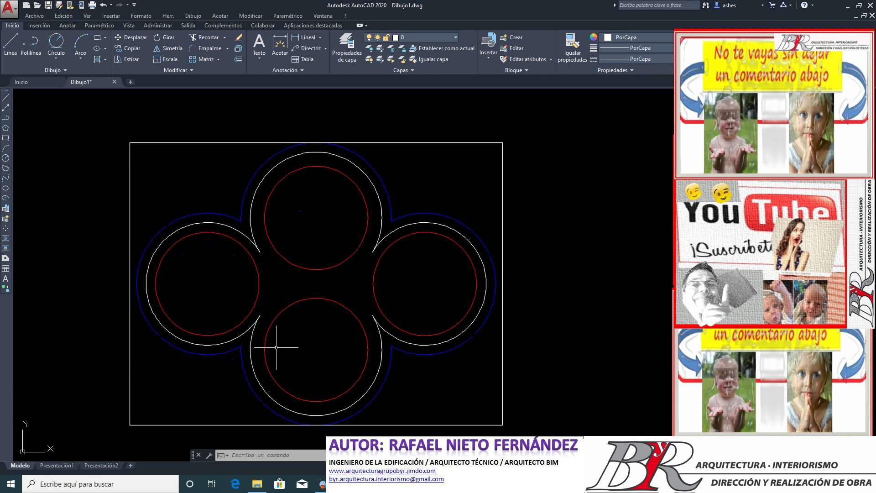
scroll(276, 347, down, 4)
scroll(244, 313, up, 2)
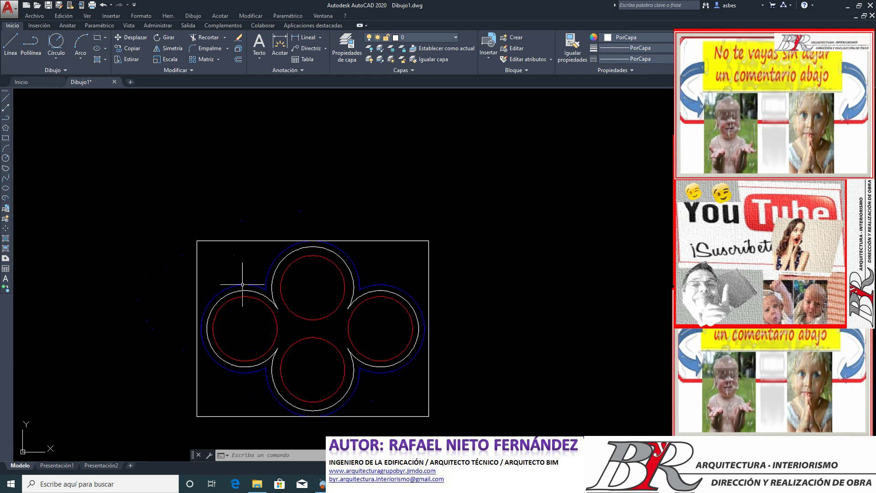
Step: Copy the blue clover arcs and rectangular frame 124.5501 units directly above the original
click(138, 51)
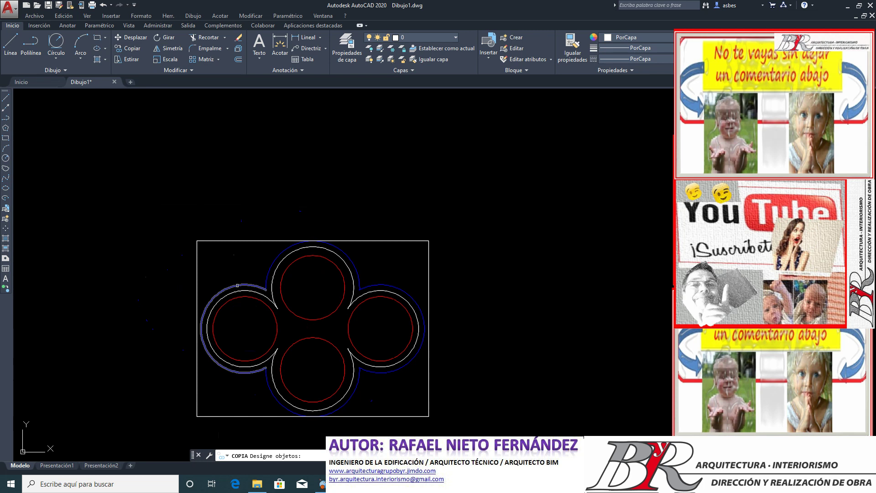
click(238, 285)
click(270, 265)
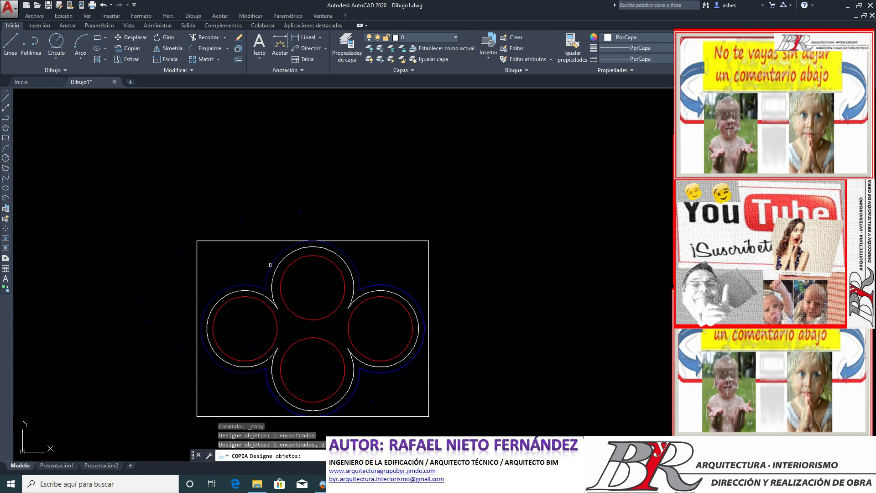
click(376, 284)
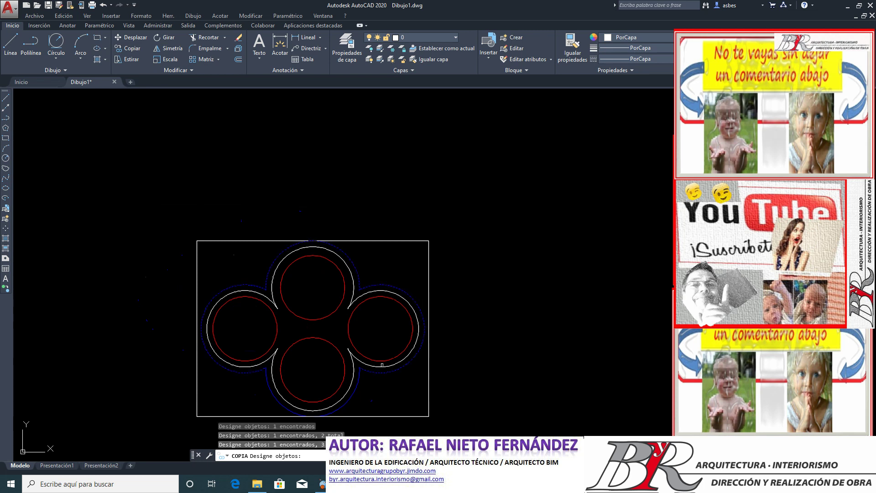
click(355, 393)
click(188, 402)
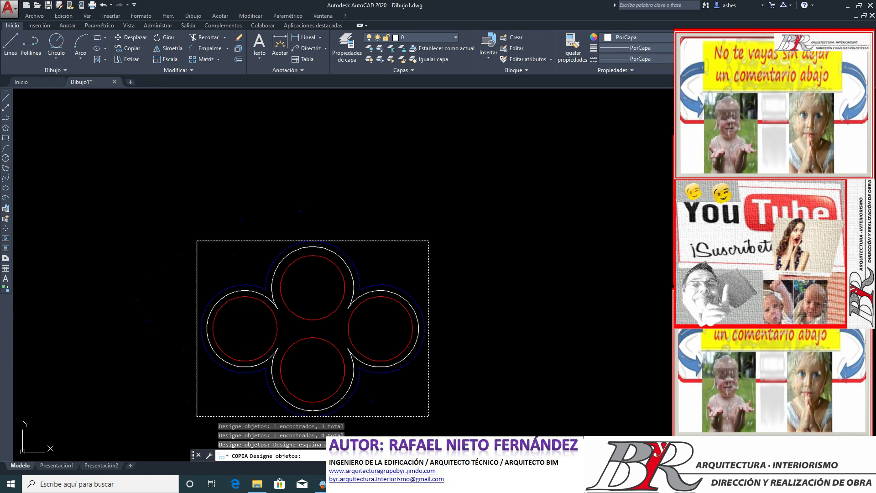
scroll(268, 353, down, 4)
key(Return)
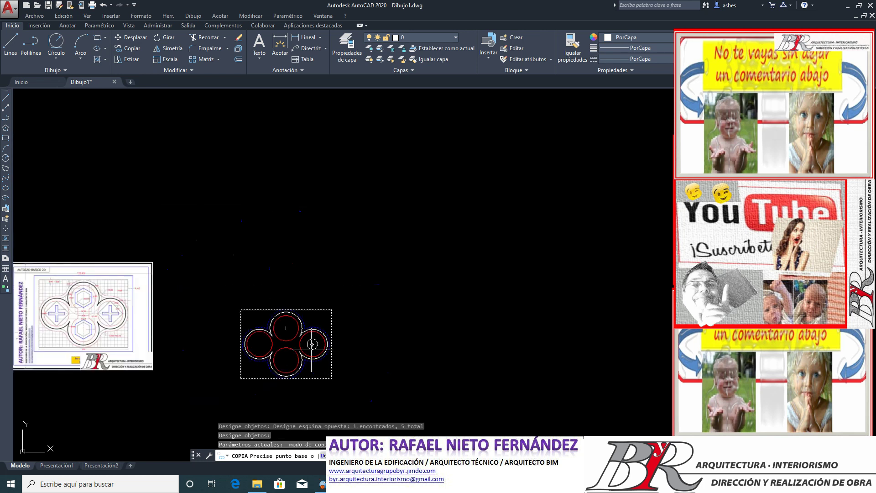
click(312, 343)
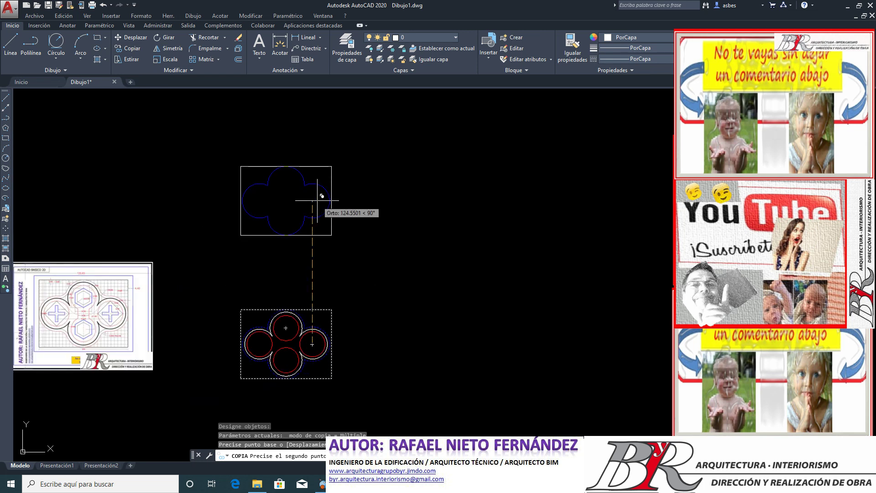
click(317, 200)
key(Return)
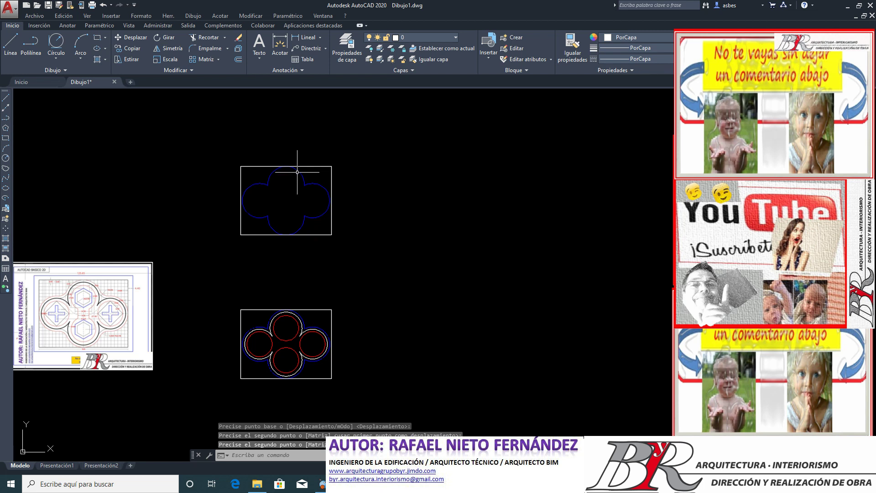
scroll(291, 167, up, 5)
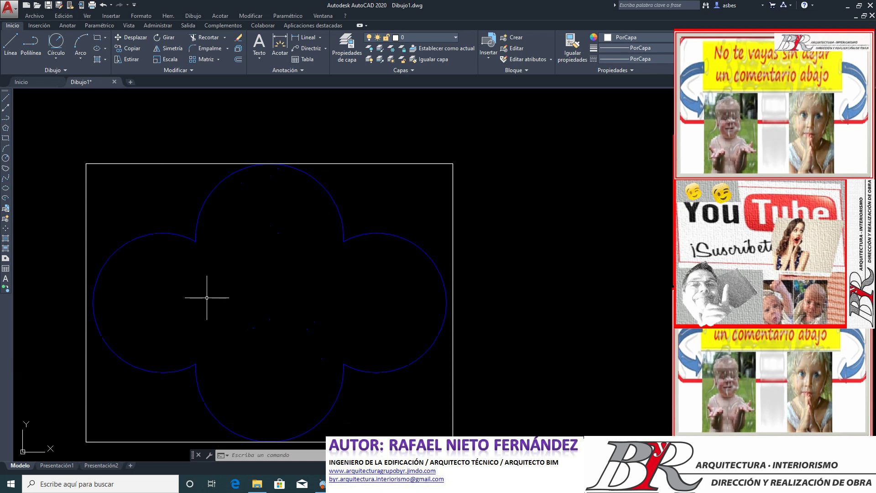
Step: Draw a Tan, Tan, Radius circle touching the frame's top edge and the upper-left lobe
scroll(201, 297, down, 8)
scroll(149, 337, up, 3)
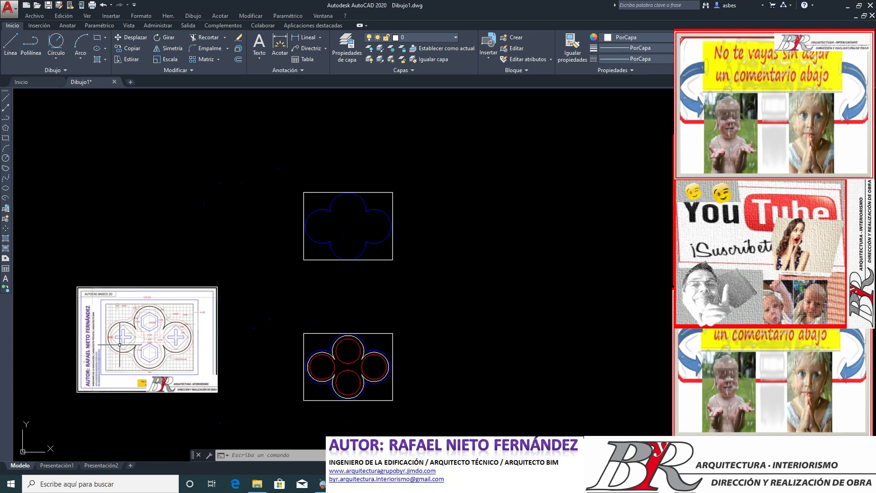
scroll(172, 323, up, 4)
scroll(172, 323, up, 6)
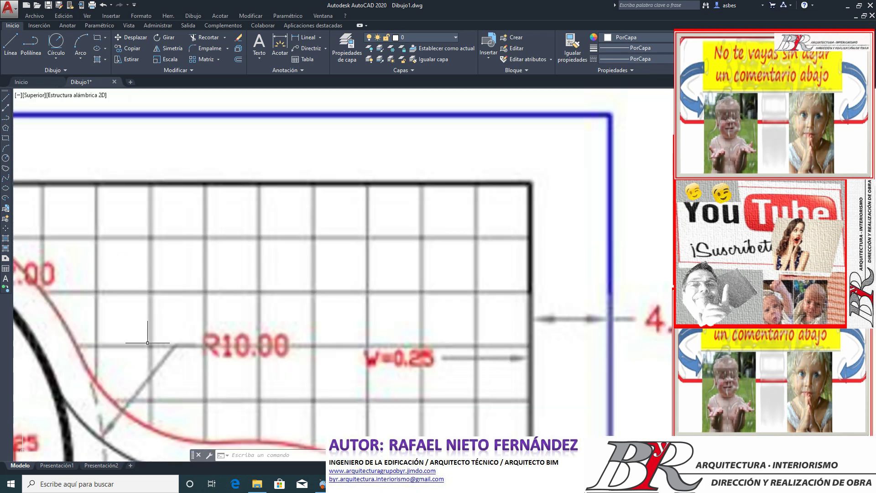
scroll(150, 348, down, 1)
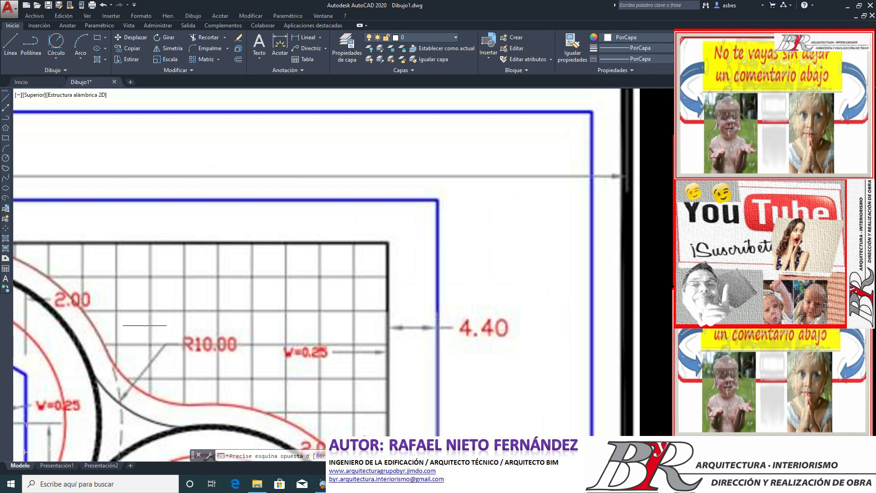
click(172, 326)
scroll(183, 350, down, 4)
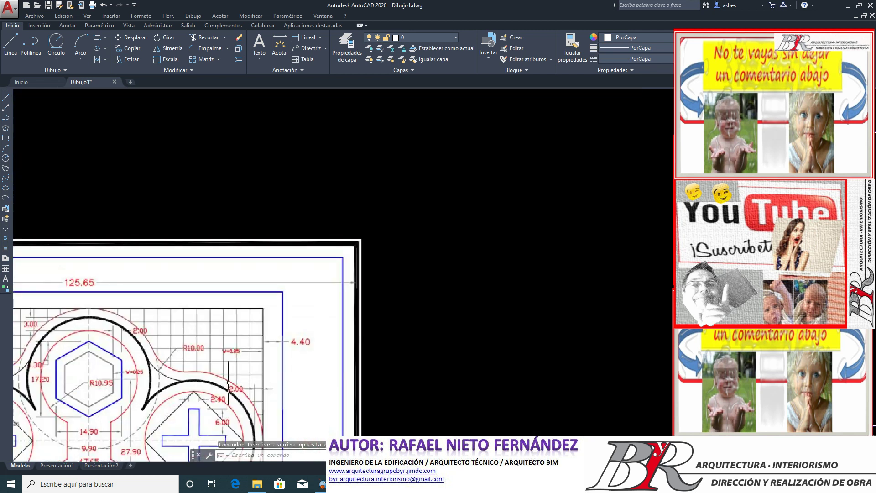
scroll(362, 231, up, 4)
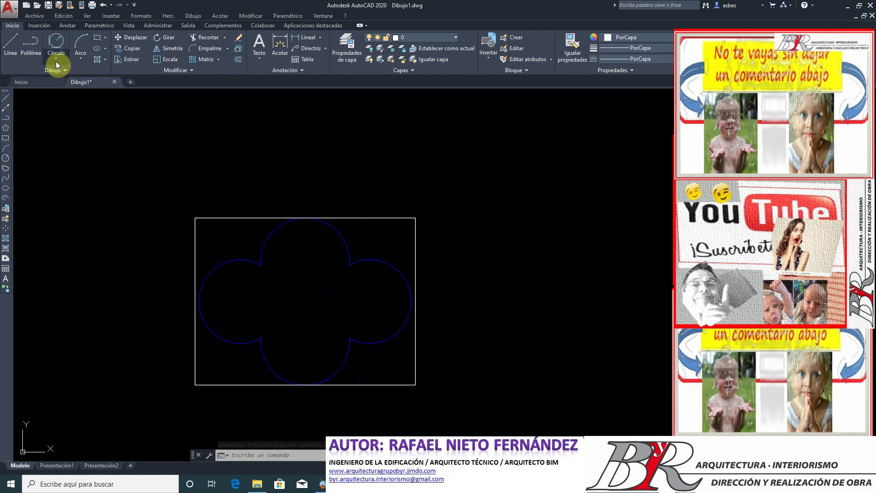
click(57, 62)
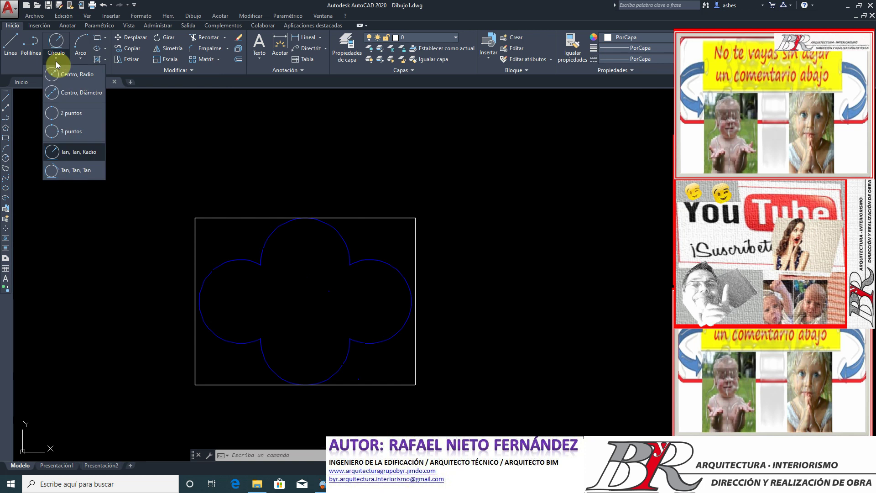
click(76, 153)
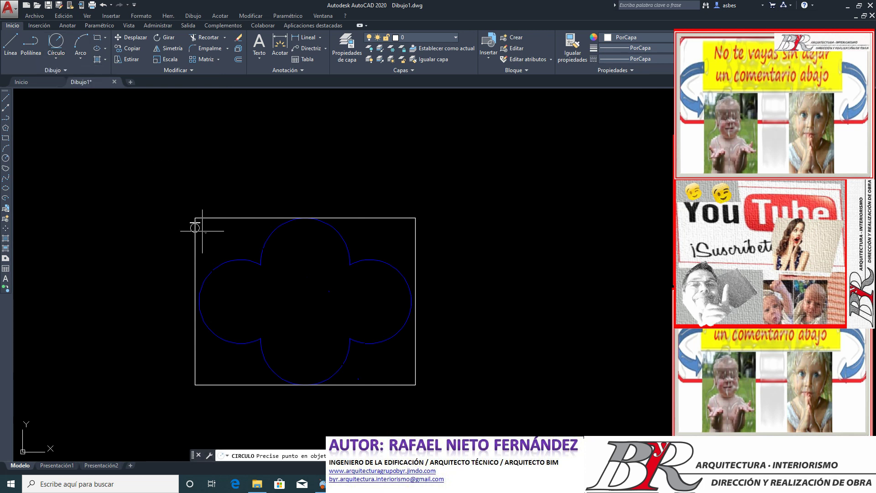
click(240, 259)
click(264, 244)
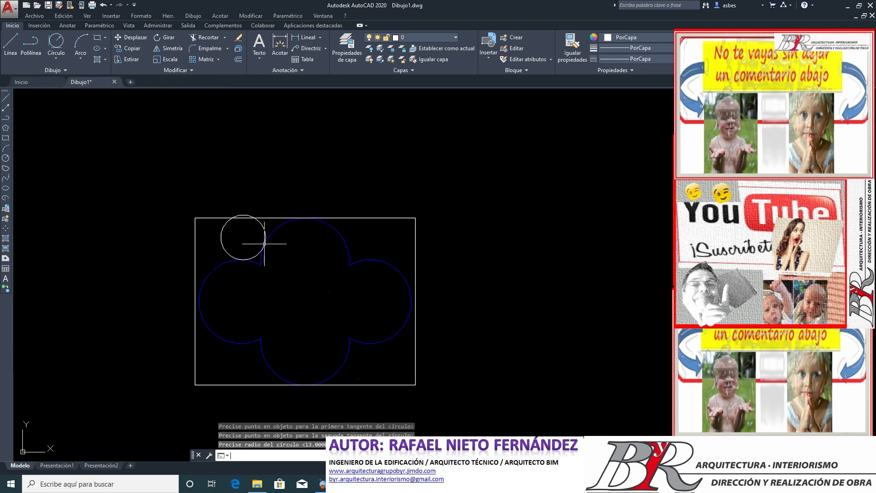
Step: Trim the circle's top, left and upper-right parts, leaving only the fillet arc
scroll(261, 205, up, 2)
scroll(260, 201, up, 2)
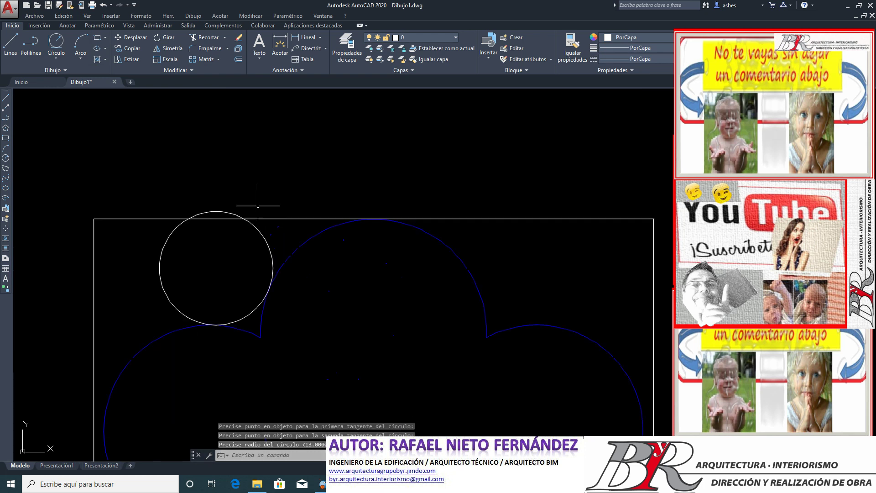
click(209, 38)
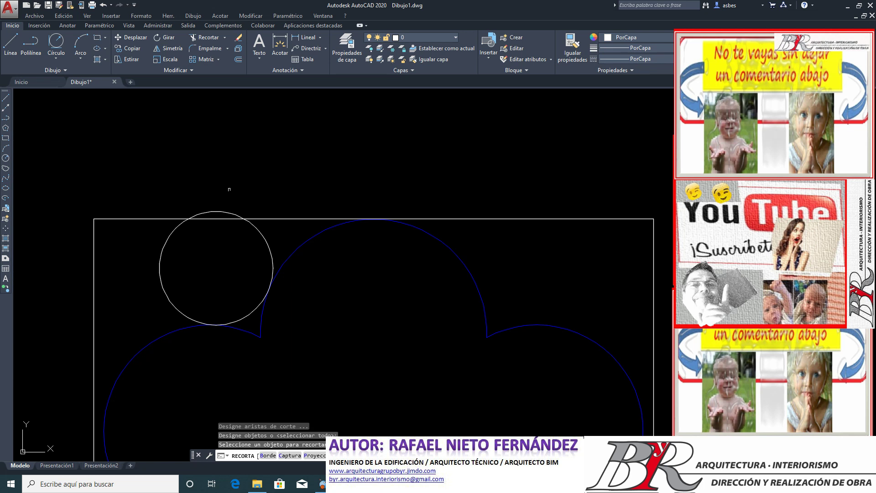
click(216, 211)
click(162, 253)
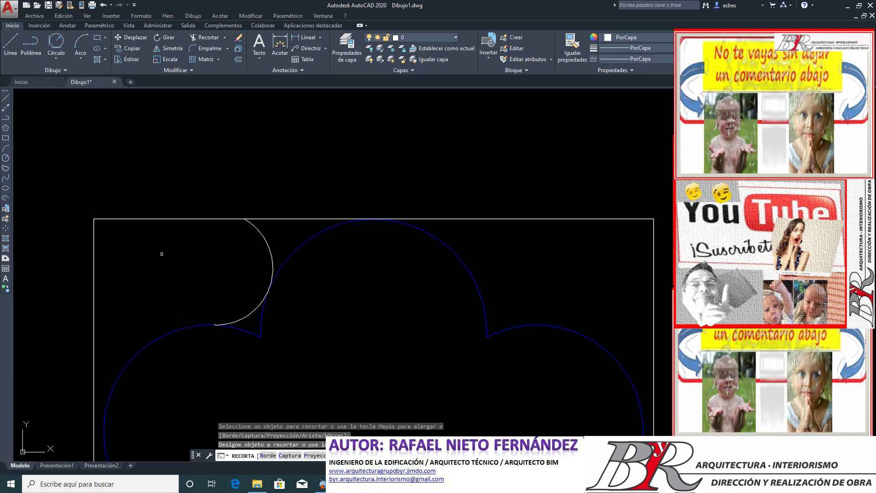
click(256, 232)
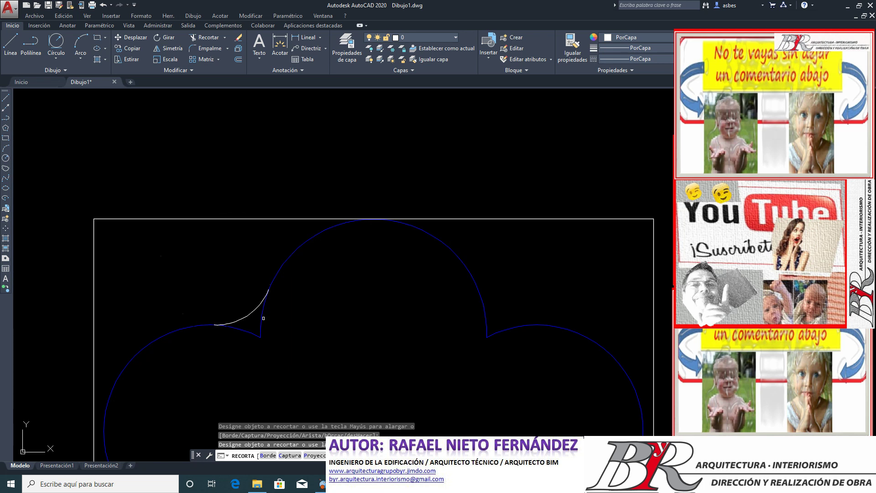
scroll(169, 274, down, 4)
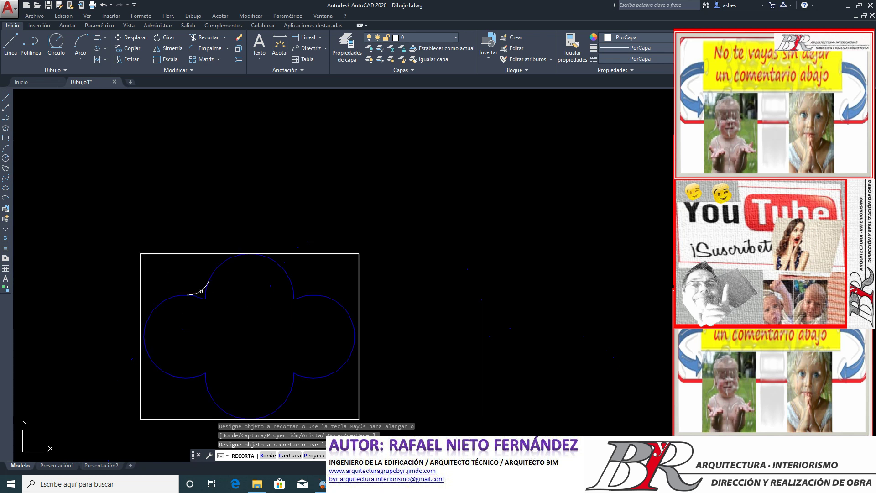
scroll(231, 296, up, 4)
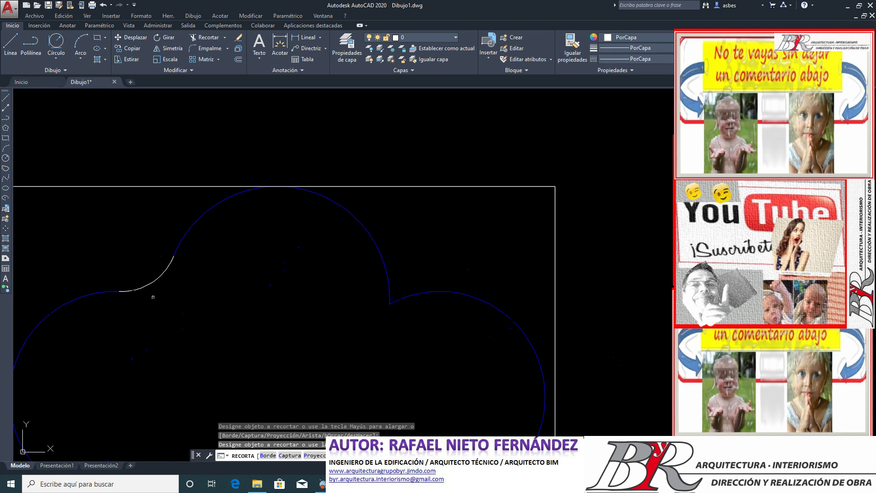
scroll(157, 297, down, 8)
scroll(164, 301, up, 4)
key(Escape)
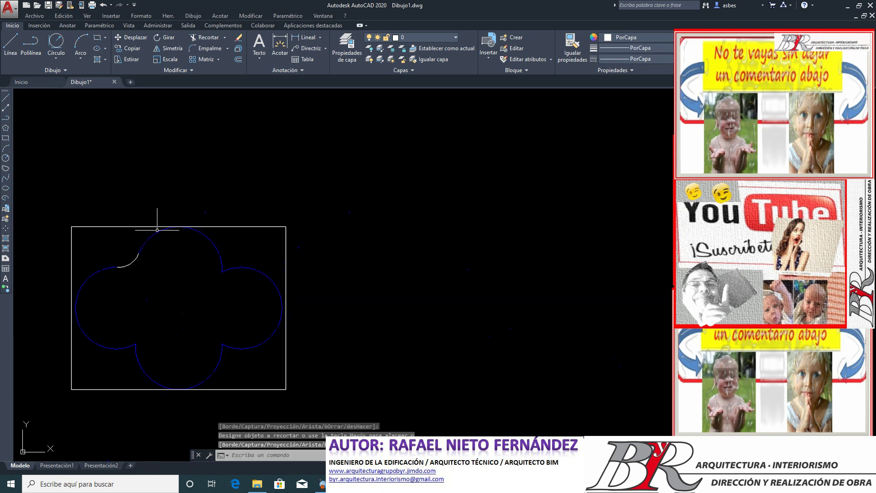
Step: Mirror the upper-left arc about the frame's vertical midline, keeping the original
click(168, 48)
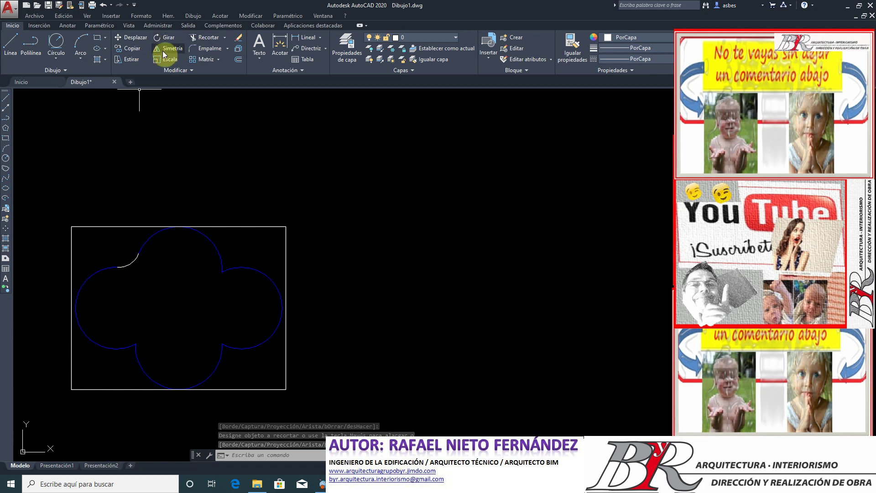
click(131, 263)
key(Return)
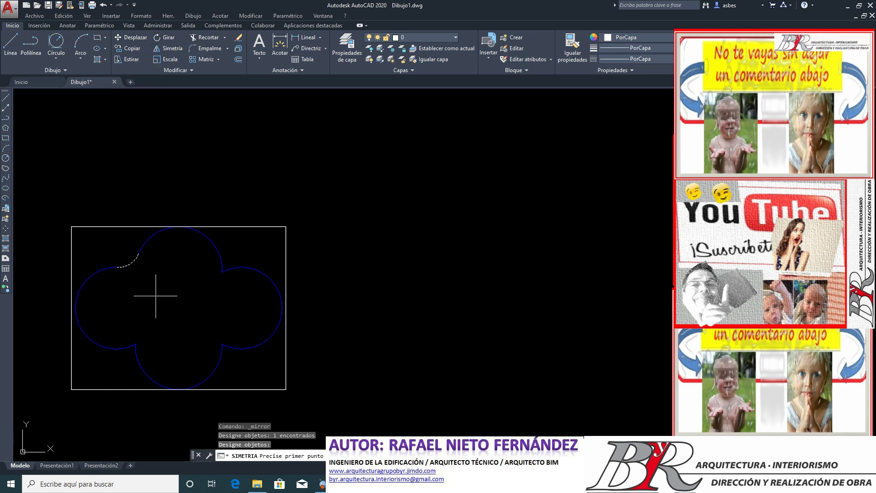
click(179, 227)
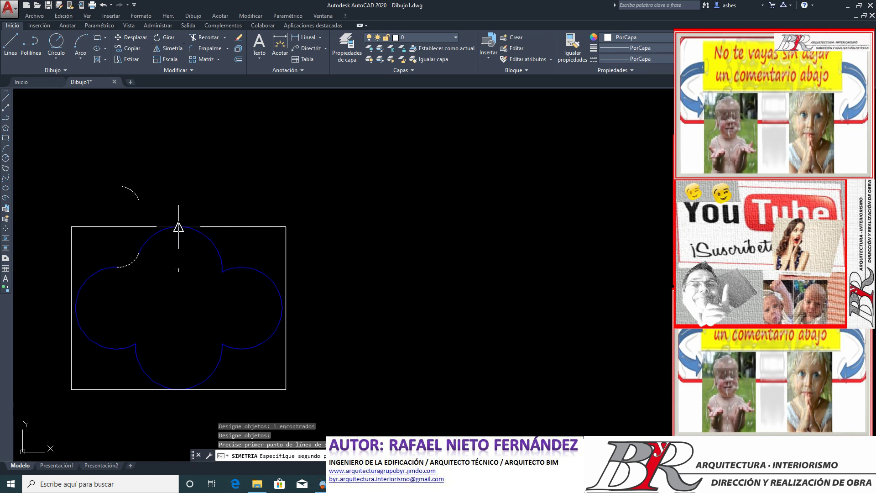
click(179, 389)
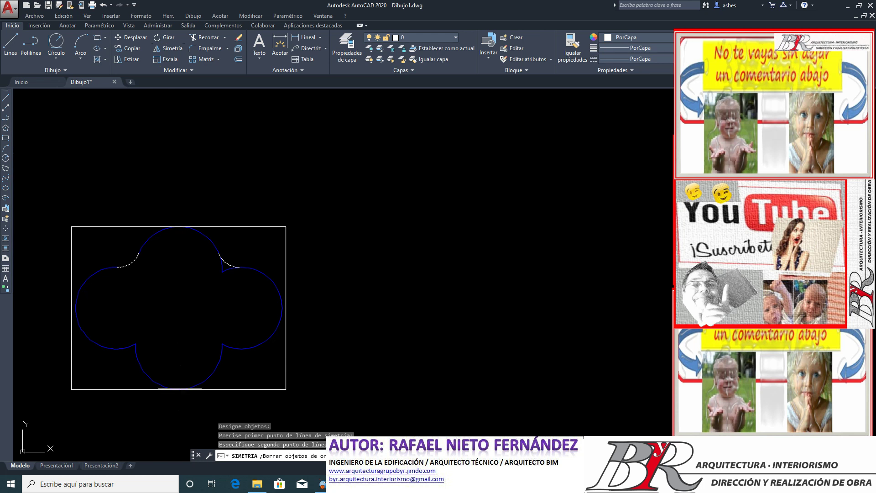
key(Return)
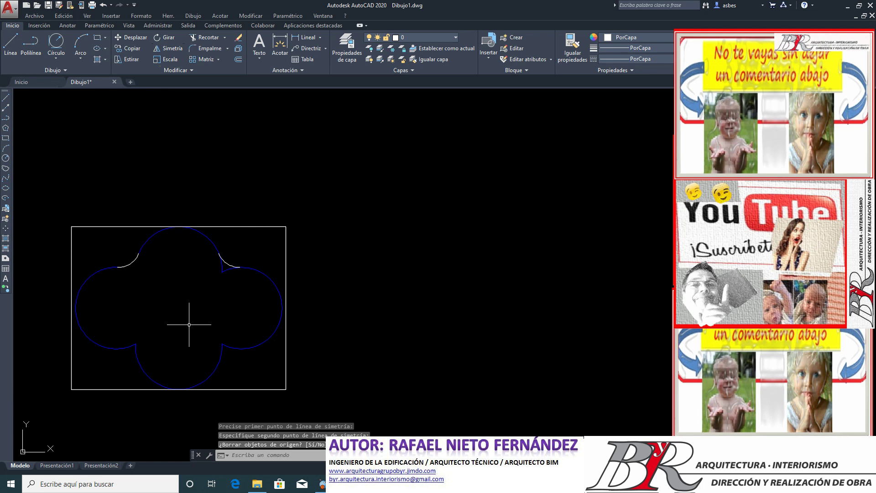
Step: Trim the two leftover outline pieces beside the new upper-right arc
click(208, 43)
key(Return)
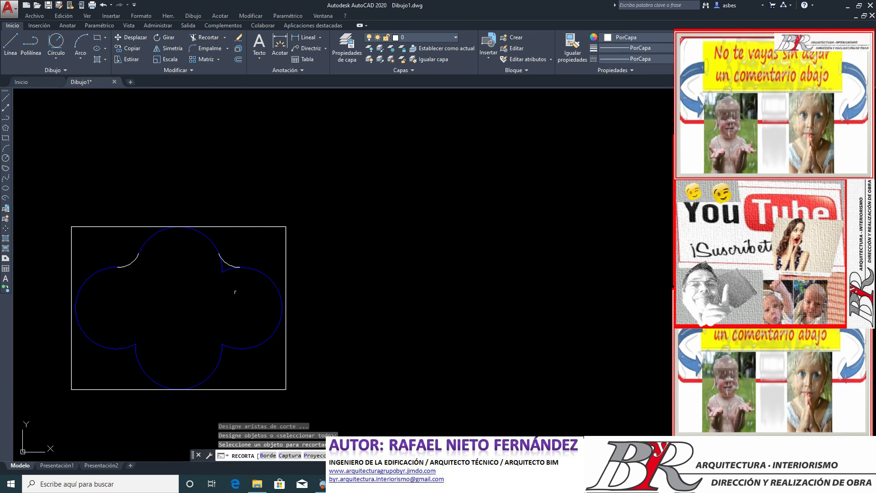
click(224, 272)
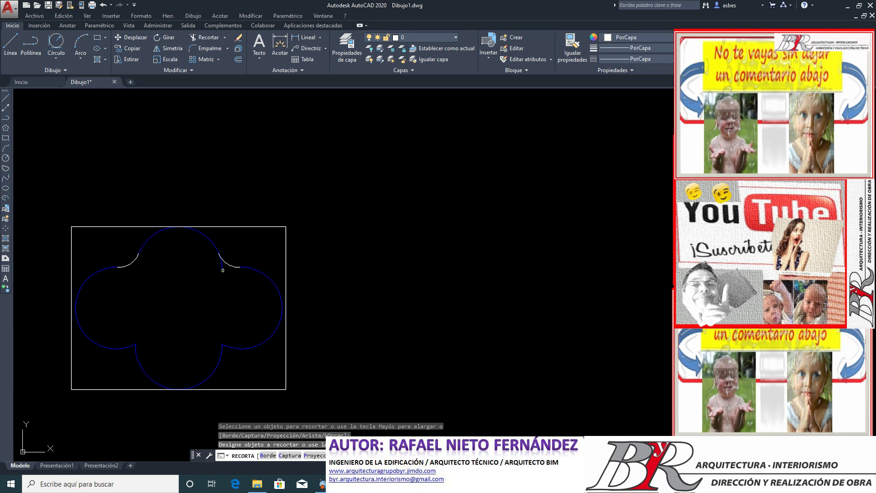
click(223, 270)
key(Return)
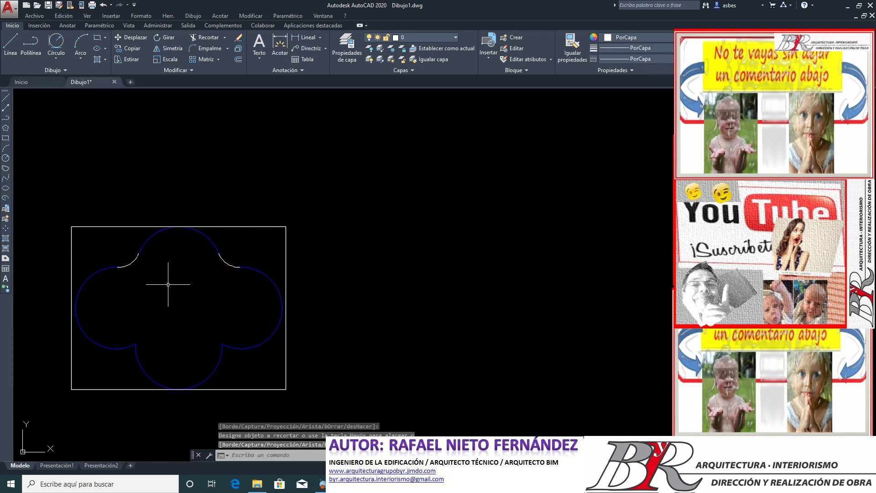
Step: Mirror both upper arcs about a horizontal line across the clover, keeping the originals
click(165, 48)
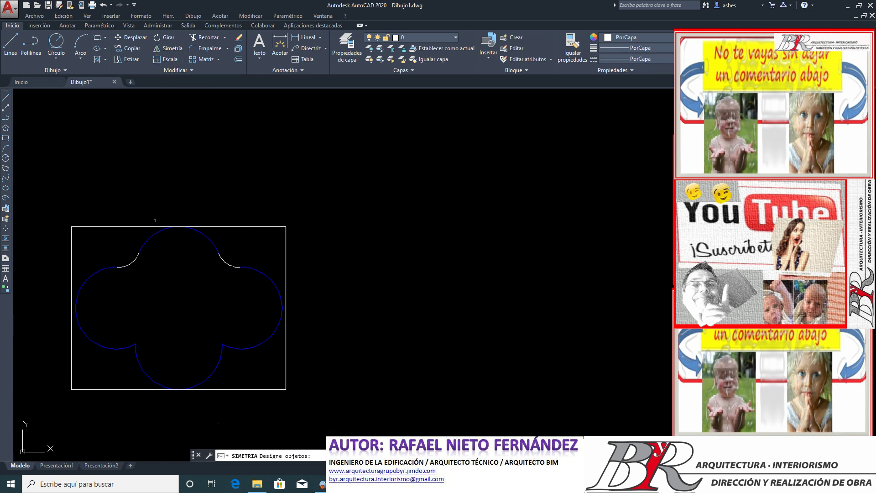
click(131, 263)
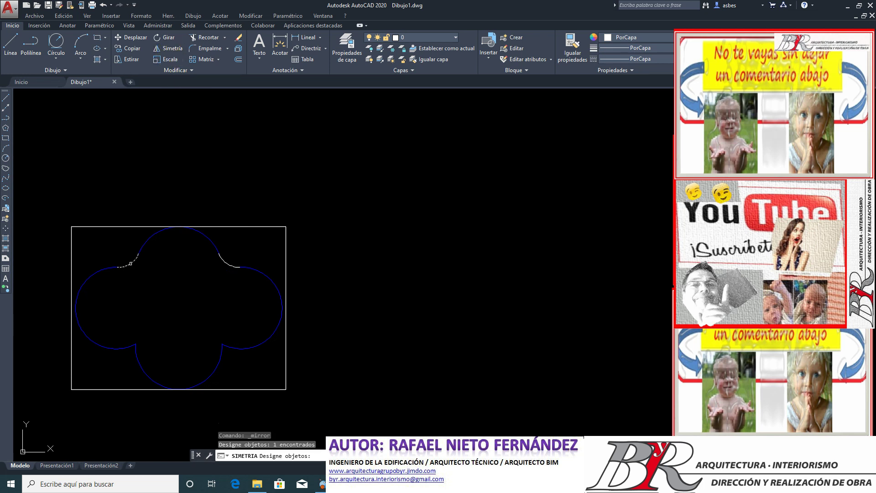
click(227, 263)
key(Return)
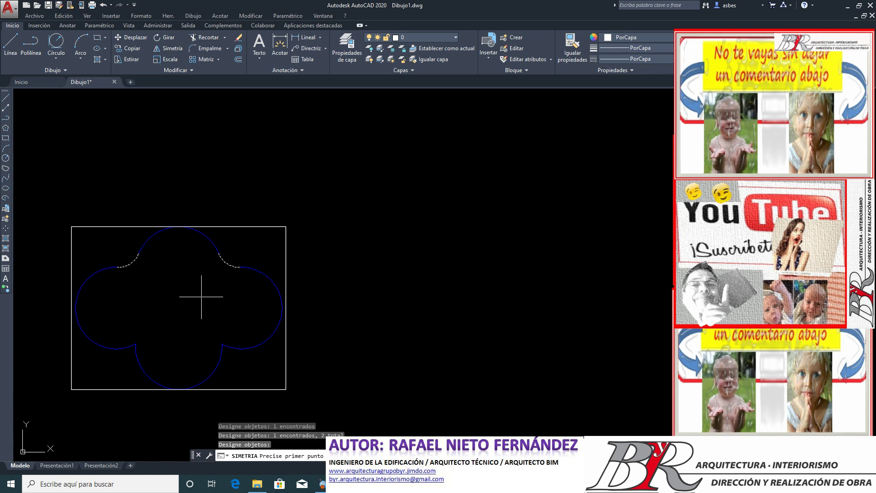
click(75, 308)
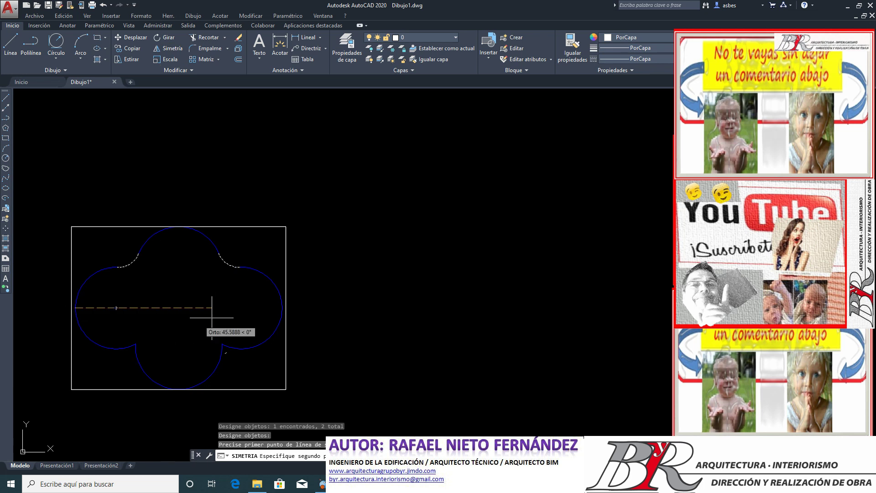
click(406, 304)
key(Return)
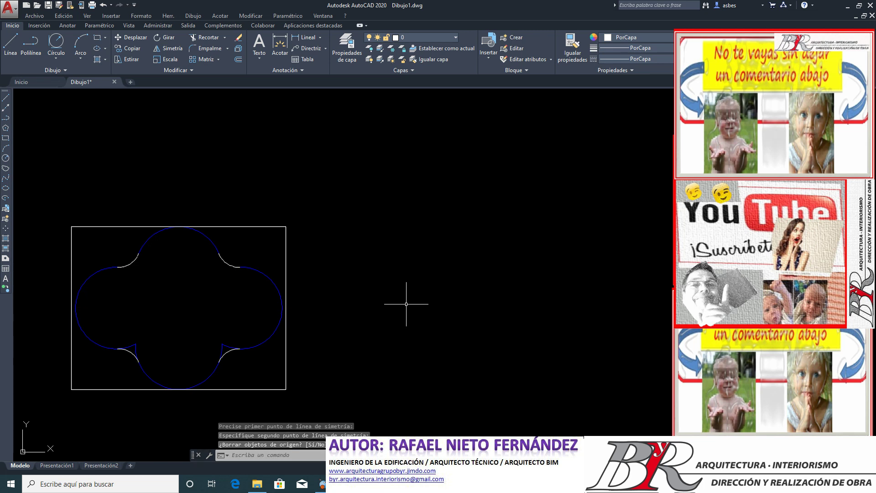
Step: Trim the small leftover pieces beside the bottom-right and bottom-left arcs
click(203, 38)
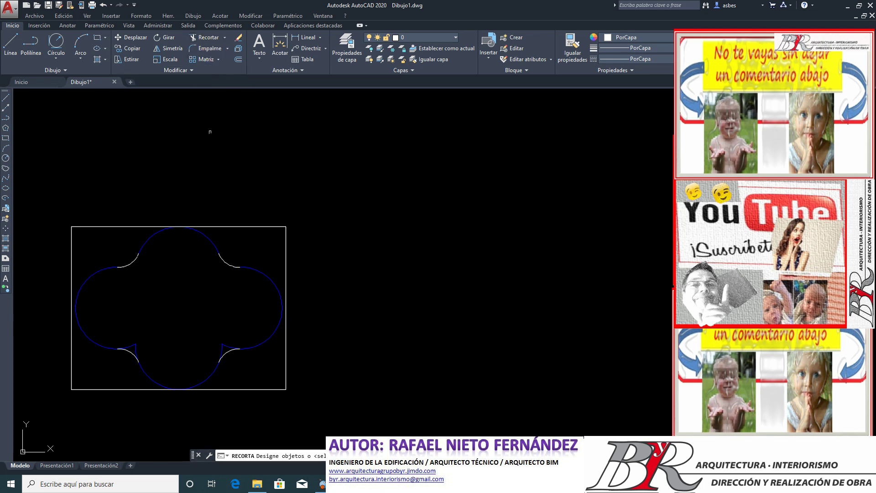
key(Return)
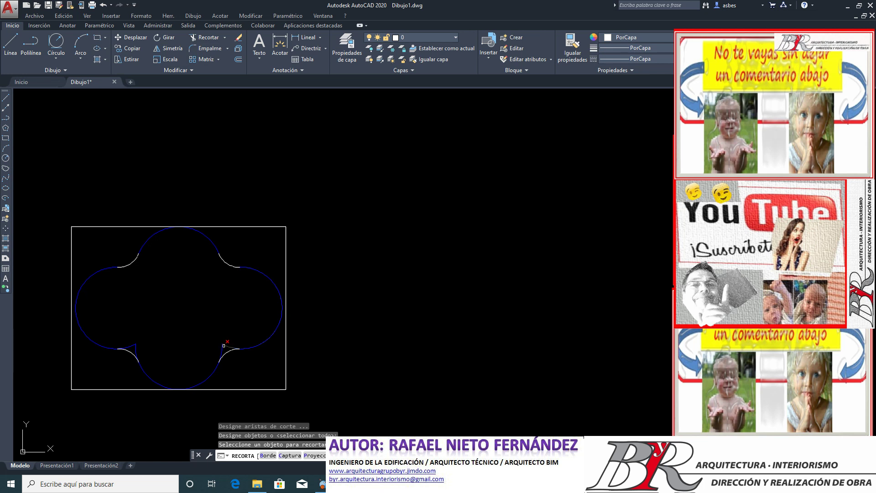
click(222, 347)
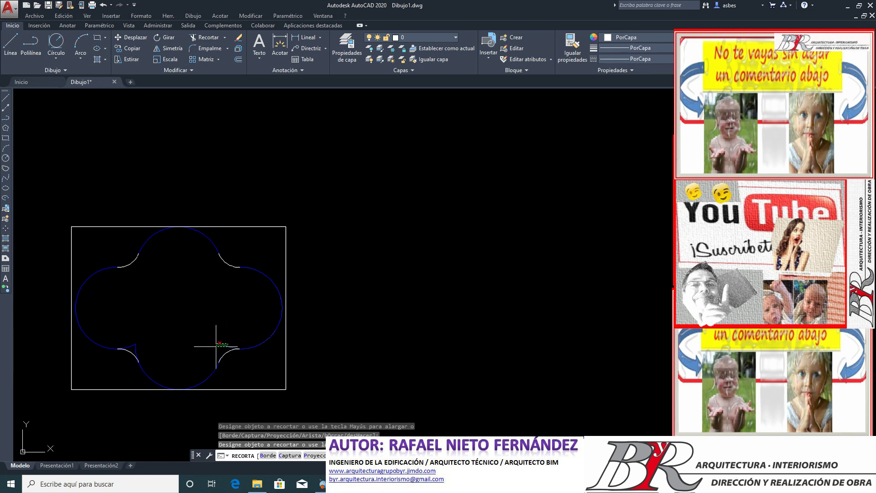
click(215, 349)
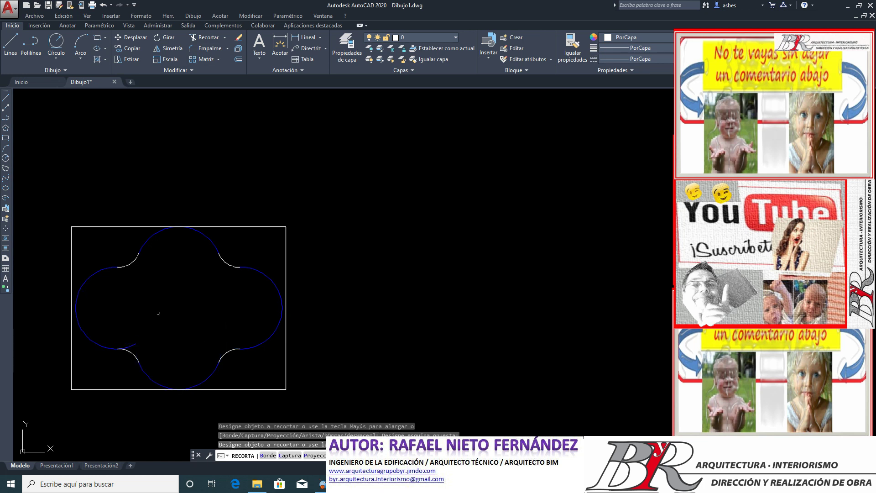
click(133, 346)
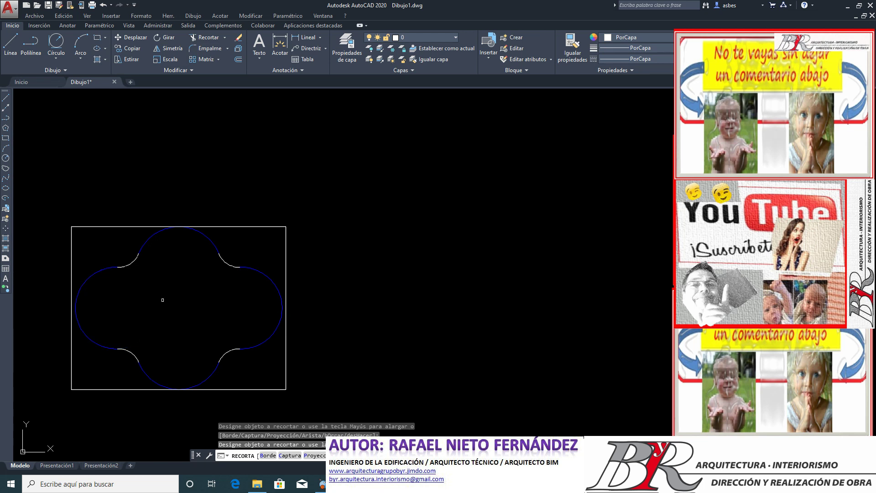
scroll(162, 299, down, 3)
Step: End trimming and explode the rectangular frame around the four-circle clover into lines
scroll(165, 360, down, 3)
click(165, 371)
scroll(165, 371, up, 6)
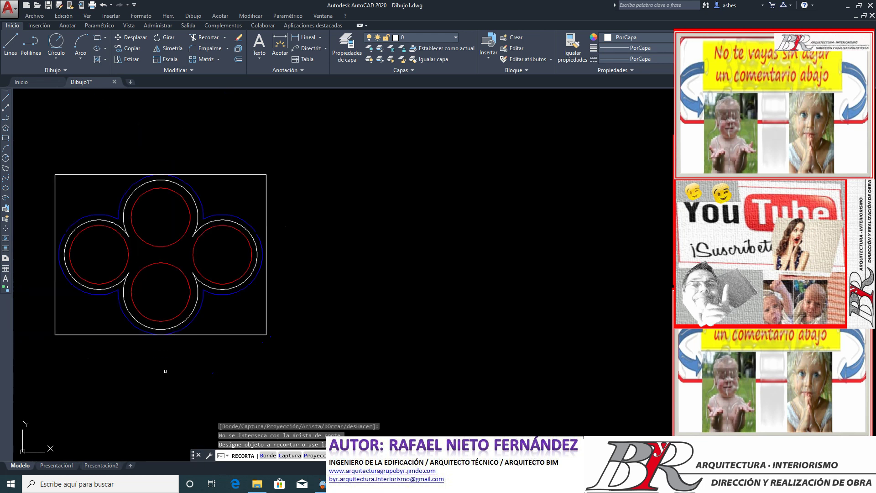
scroll(159, 358, down, 2)
scroll(87, 260, up, 2)
key(Escape)
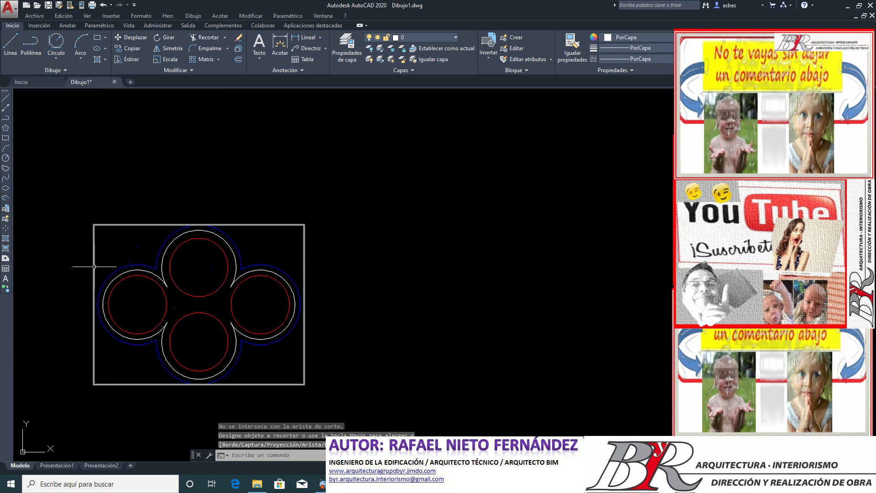
click(93, 258)
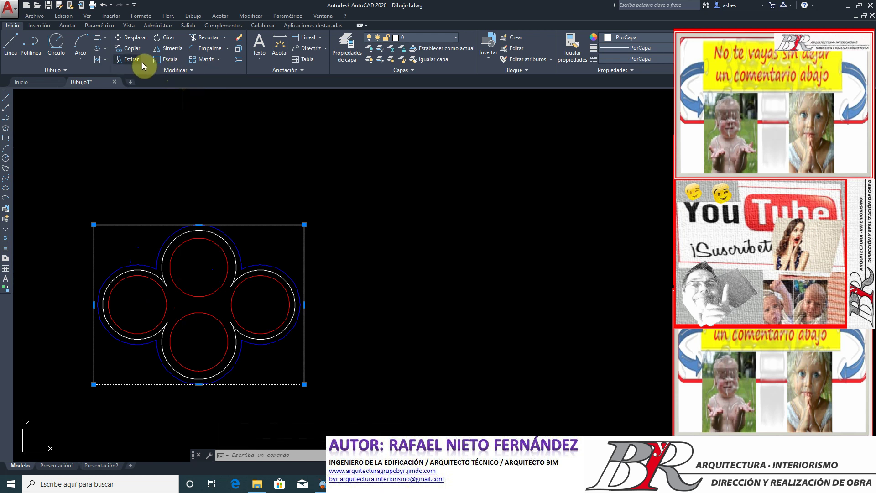
click(238, 54)
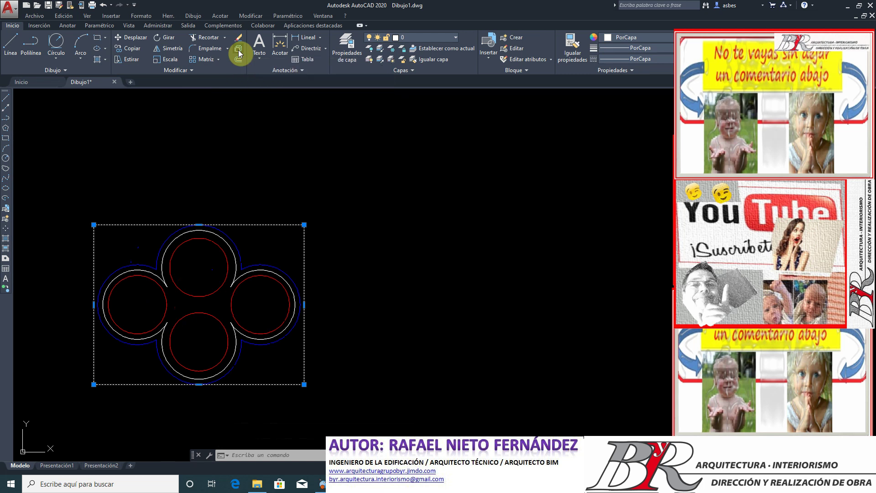
Step: Draw two vertical lines extending past the frame's left and right sides
click(13, 43)
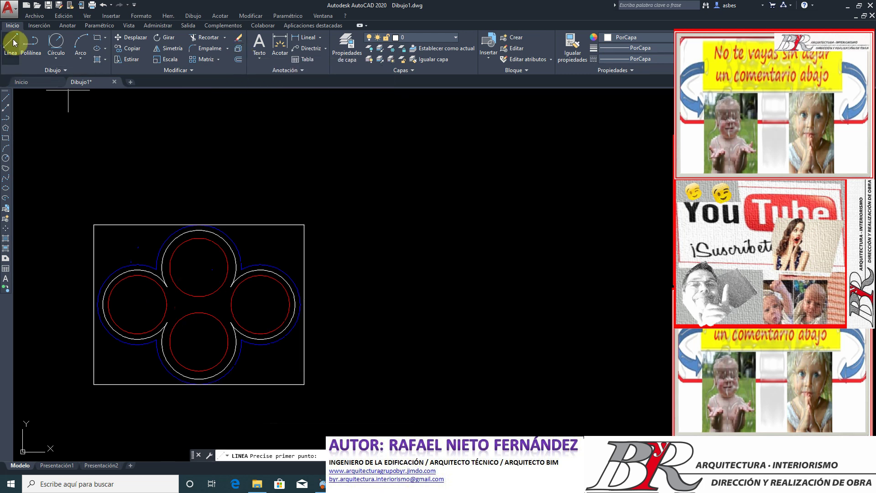
click(97, 304)
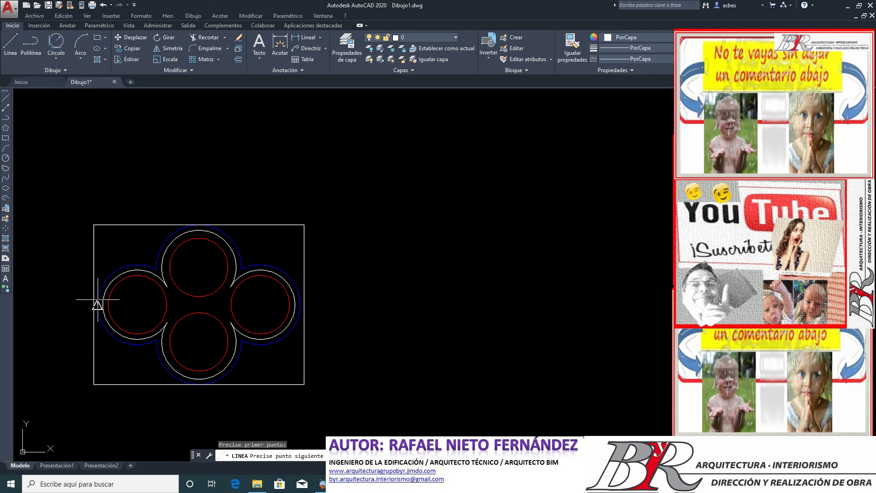
click(121, 156)
key(Return)
key(Return)
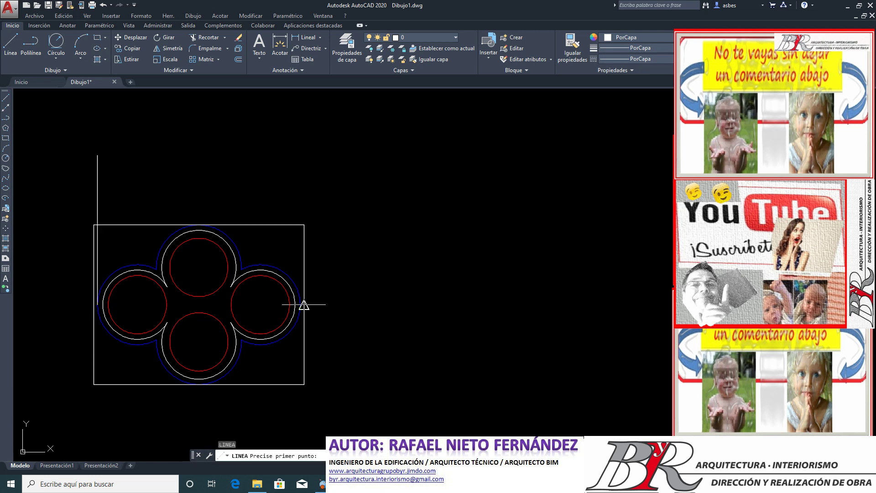
click(304, 305)
scroll(303, 307, up, 5)
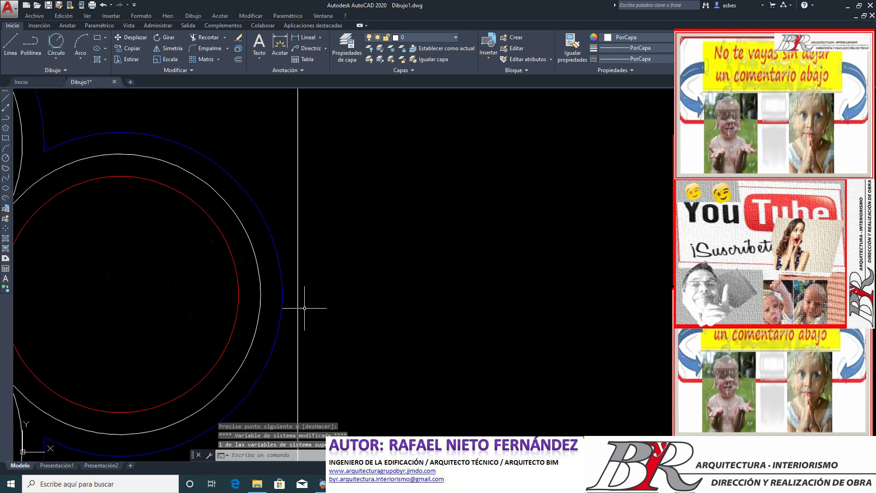
scroll(286, 299, down, 5)
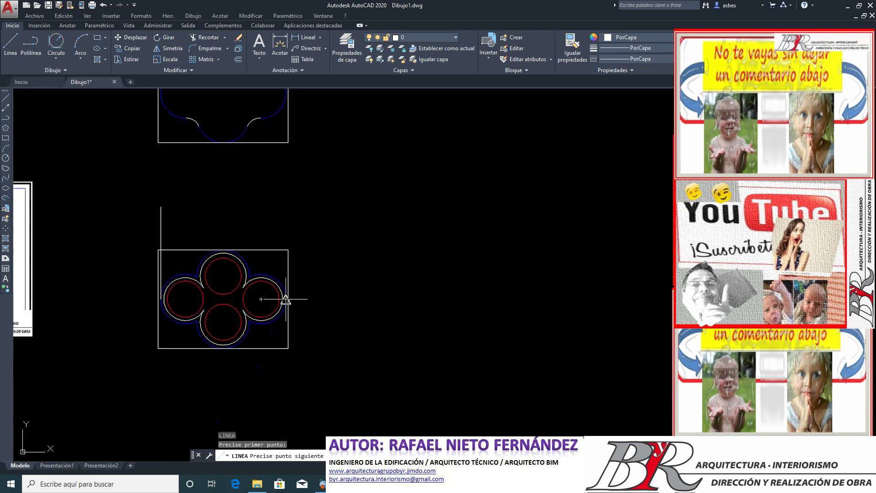
click(284, 377)
key(Return)
scroll(241, 302, up, 4)
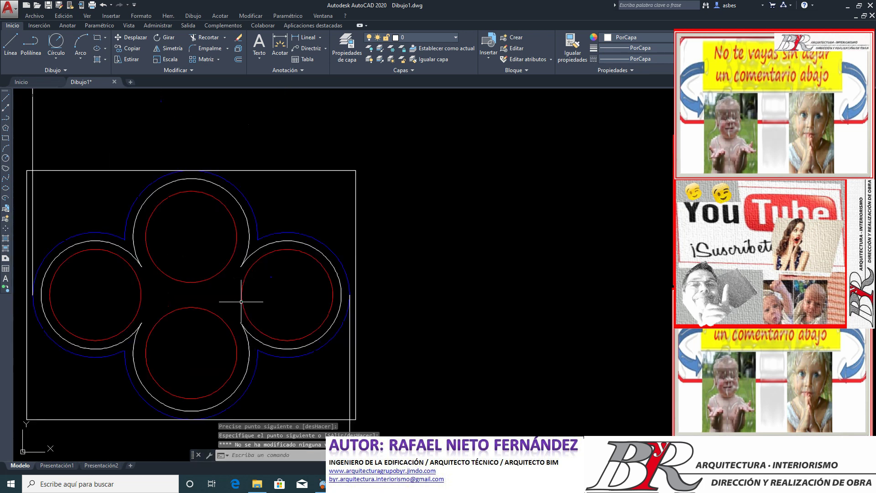
click(356, 310)
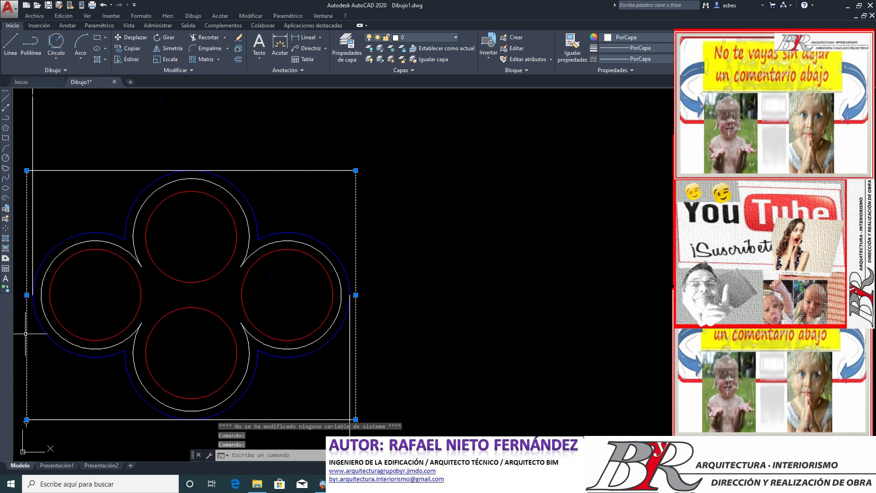
Step: Erase the old side edges and zero-radius fillet the bottom-right and top-right corners
key(Delete)
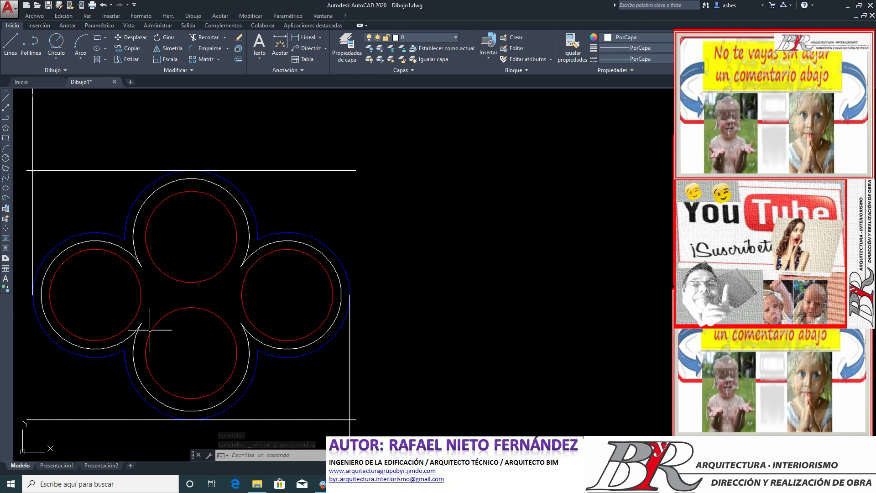
click(207, 49)
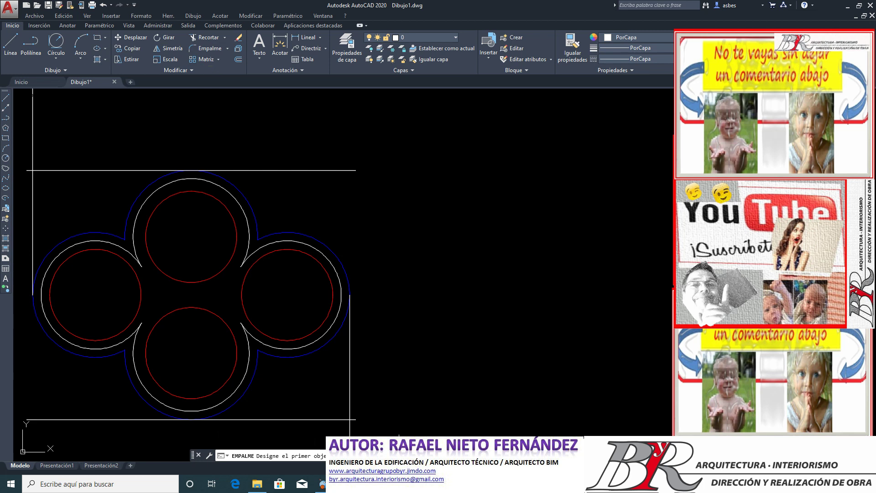
text(r)
key(Return)
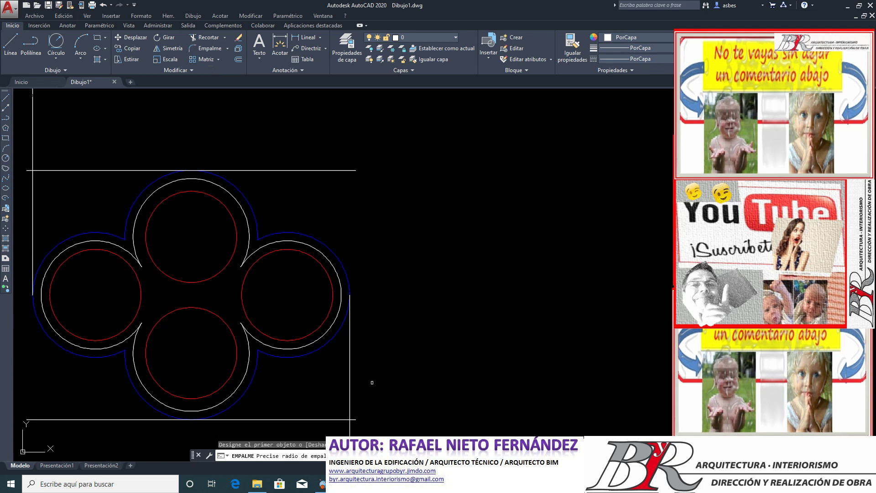
key(Return)
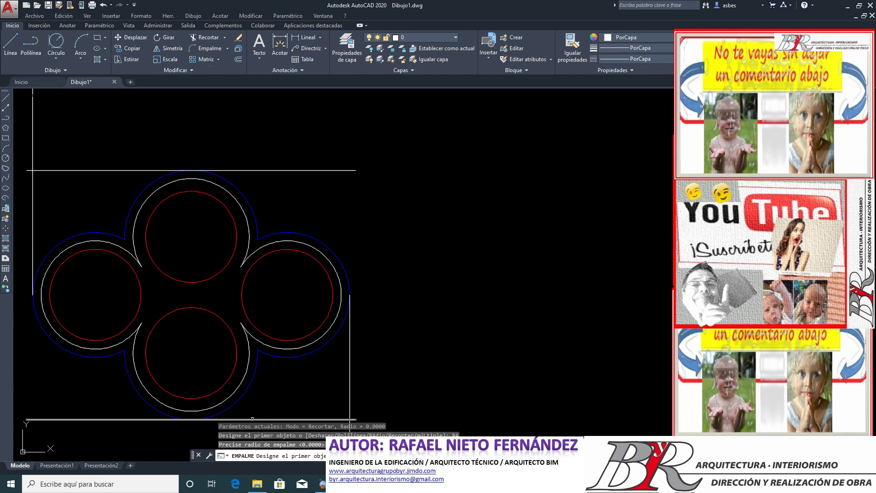
click(251, 418)
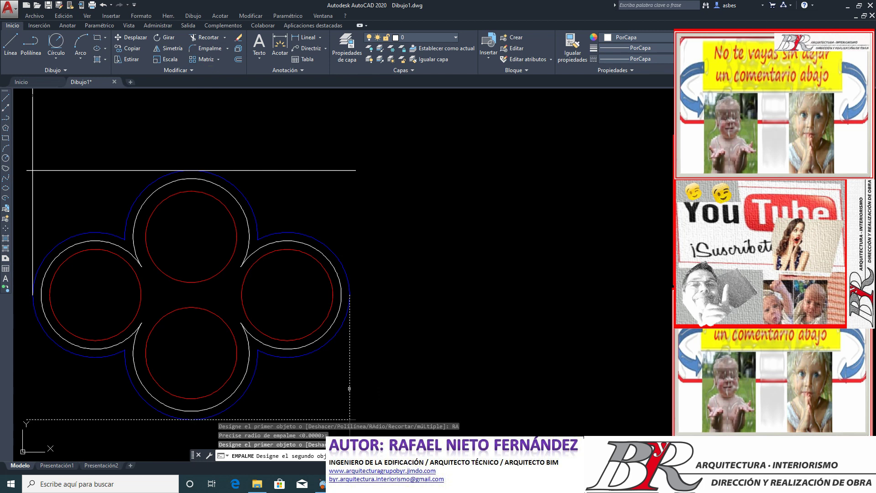
click(349, 347)
key(Return)
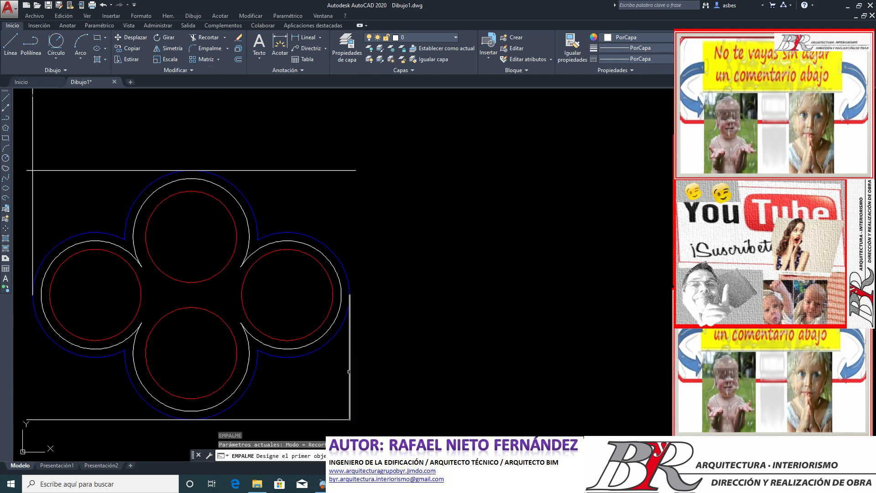
click(349, 372)
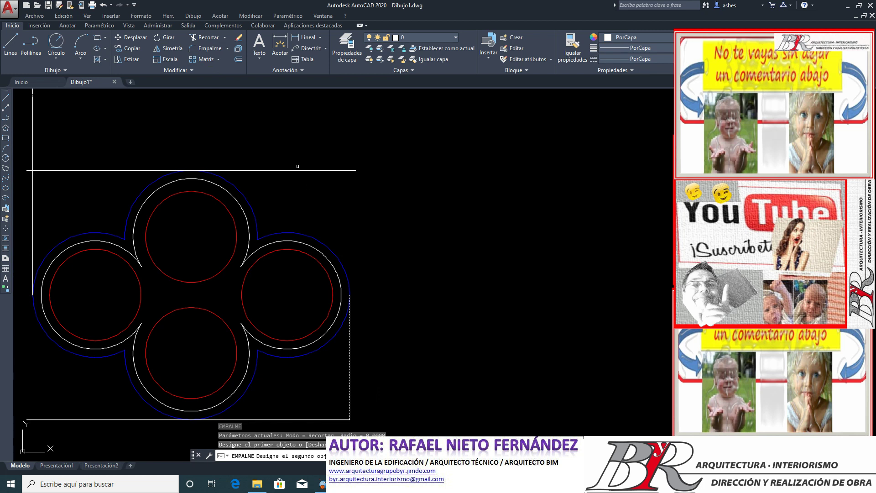
click(298, 170)
Step: Fillet the top-left and bottom-left corners with zero radius to close the frame
key(Return)
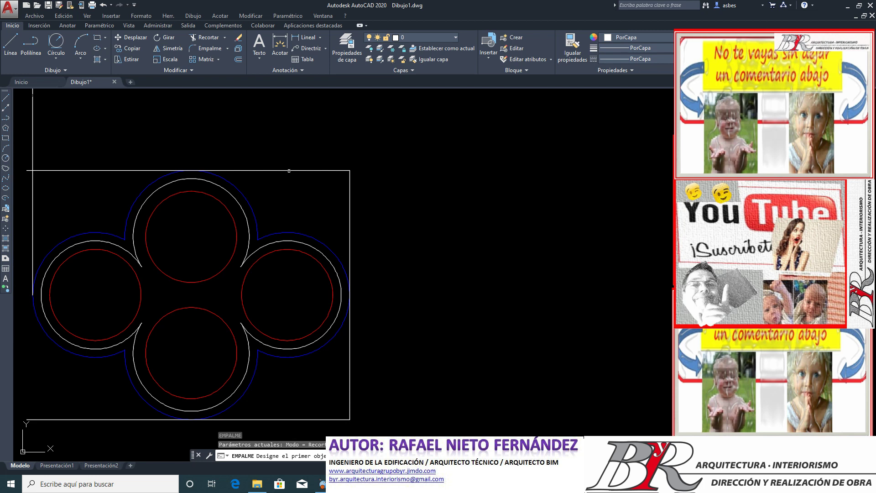
click(289, 171)
click(90, 243)
scroll(89, 245, down, 2)
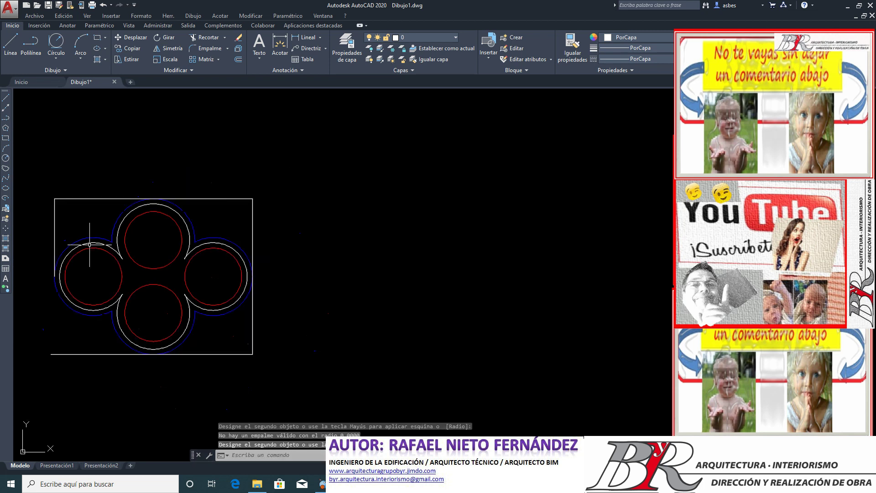
scroll(33, 323, up, 2)
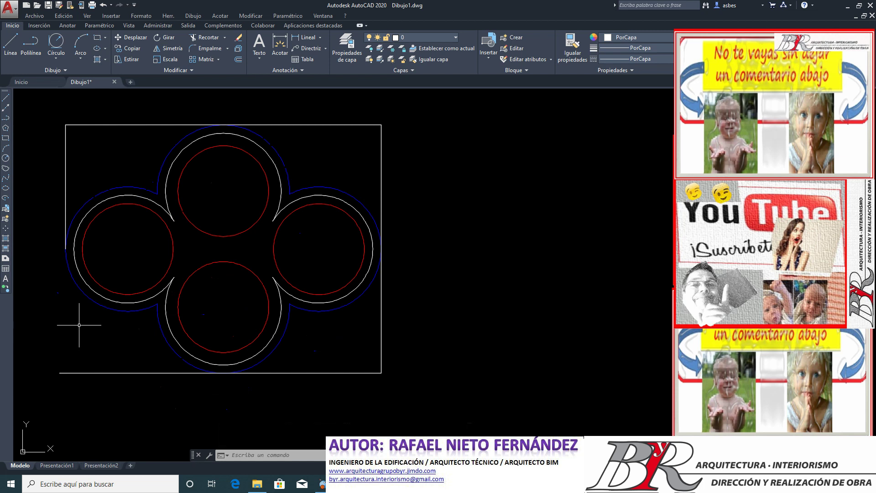
text(em)
key(Return)
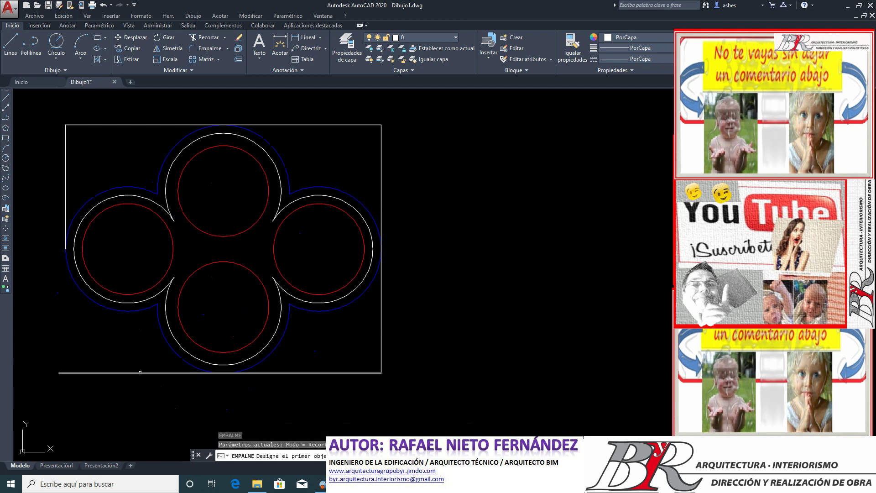
click(140, 372)
click(69, 296)
click(65, 287)
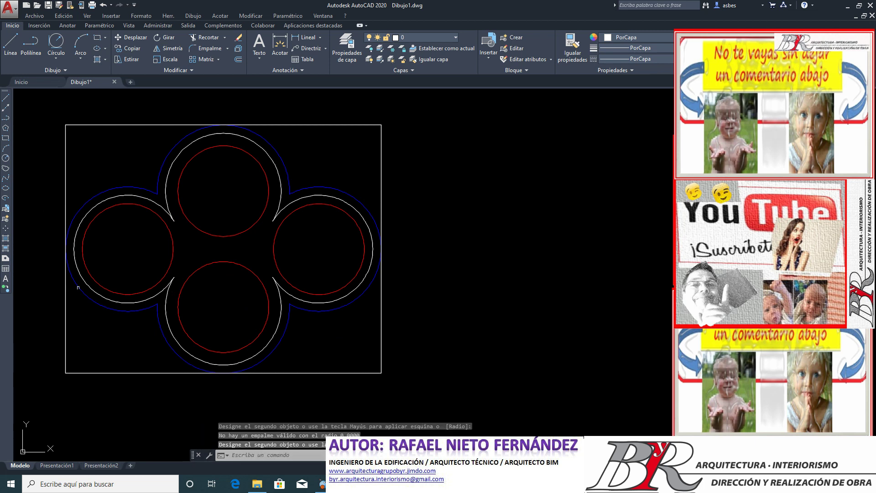
scroll(78, 287, down, 2)
scroll(46, 256, up, 2)
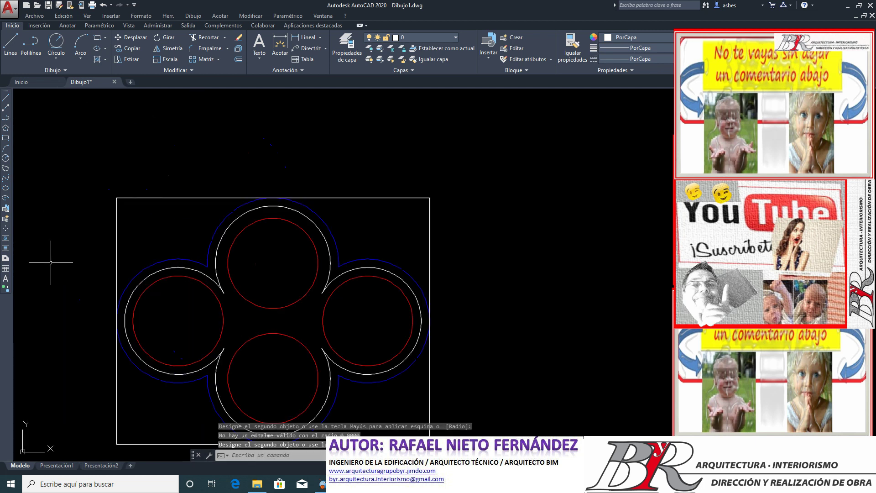
scroll(50, 263, down, 1)
Step: Explode the upper clover's frame and delete its two side lines
scroll(208, 254, down, 4)
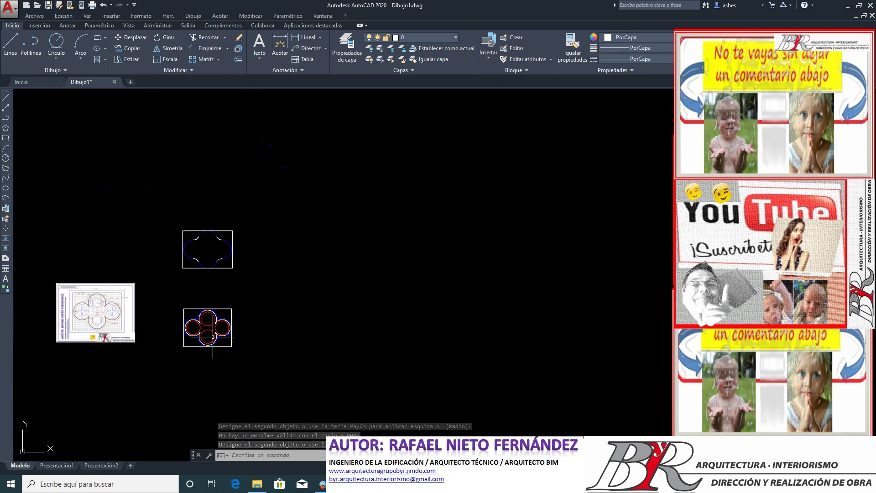
scroll(208, 254, up, 4)
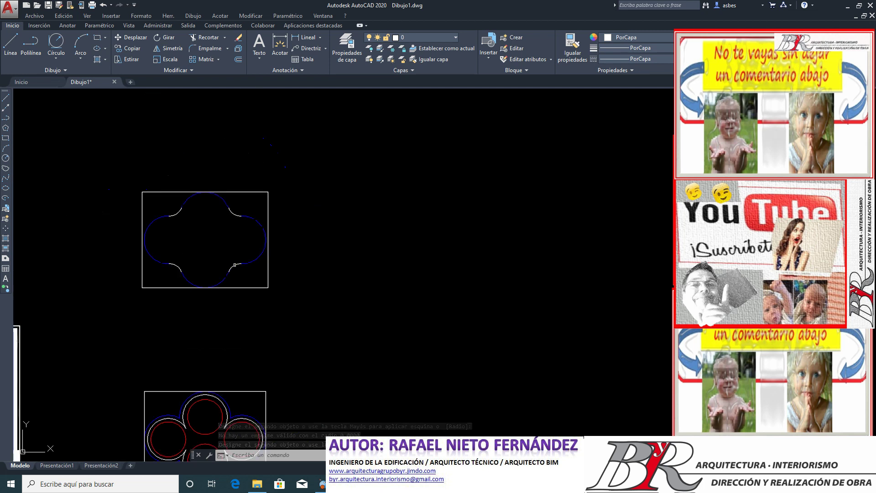
click(268, 275)
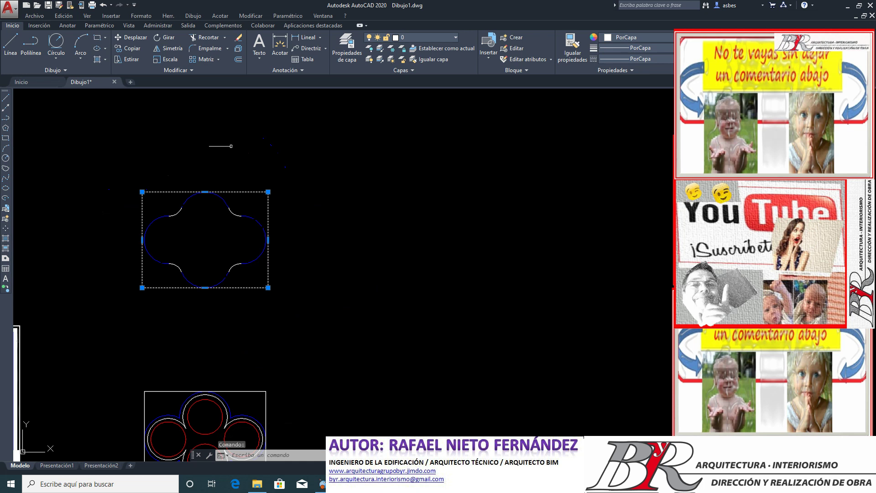
click(237, 60)
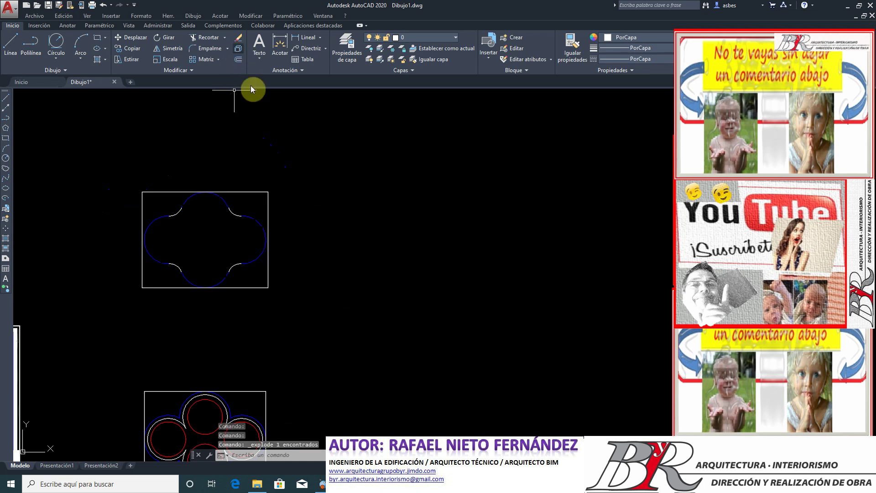
click(268, 271)
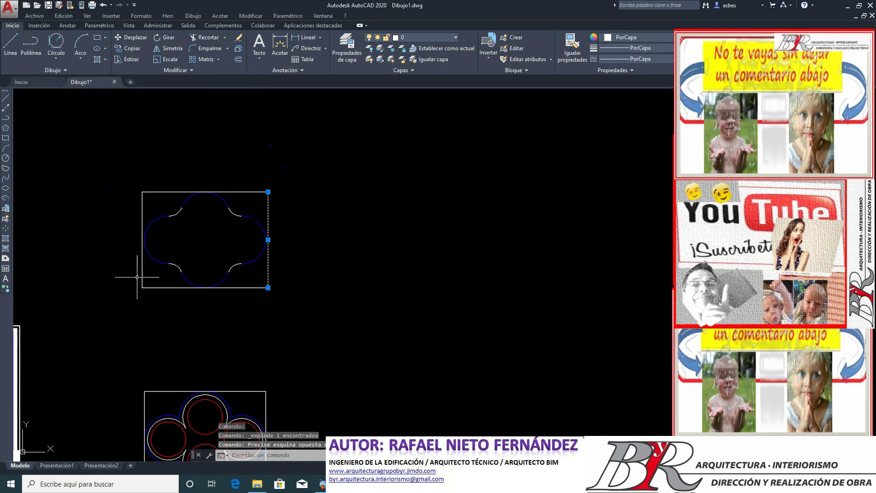
drag(150, 274, 124, 274)
key(Delete)
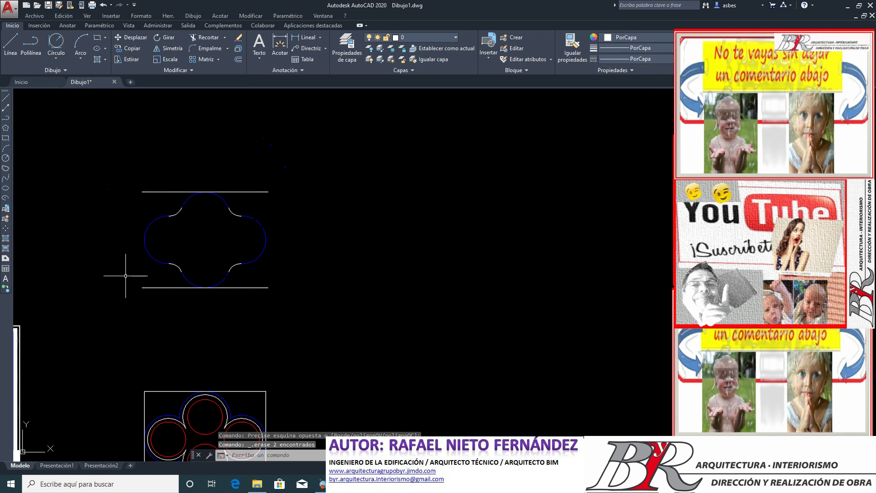
Step: Copy the lower frame's left and right side lines up onto the upper frame
scroll(124, 274, down, 2)
scroll(121, 288, down, 1)
scroll(123, 308, up, 1)
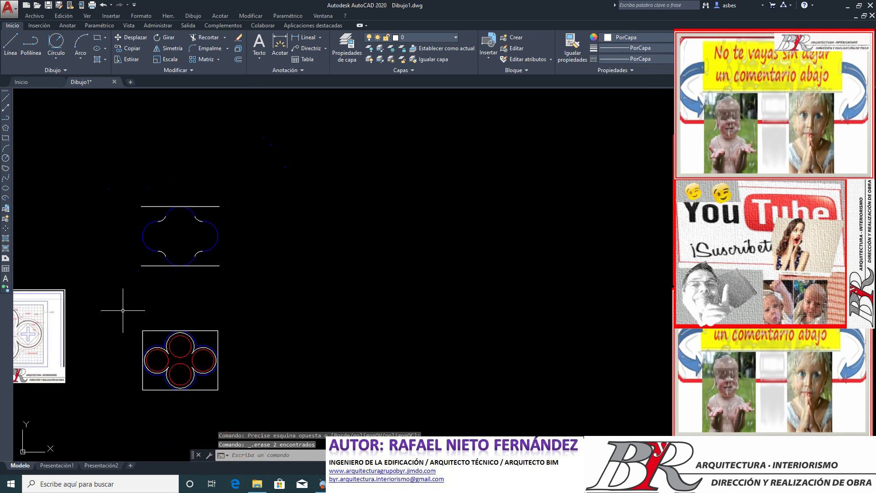
click(142, 342)
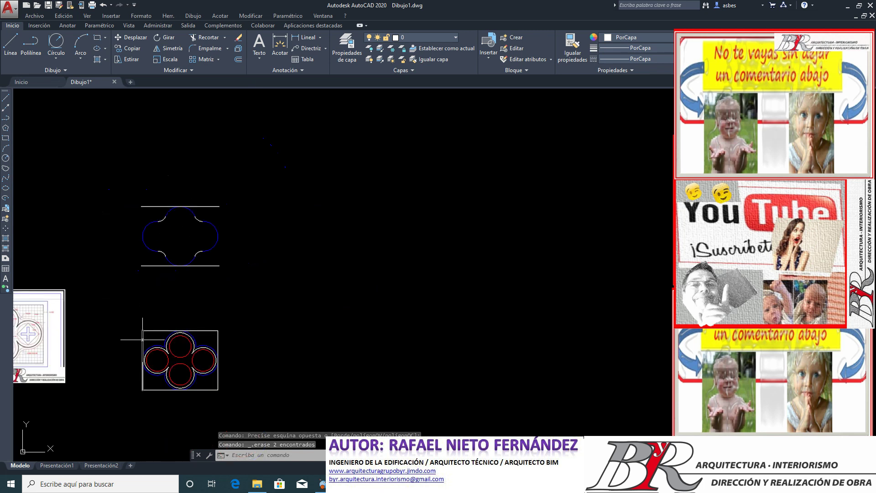
click(217, 347)
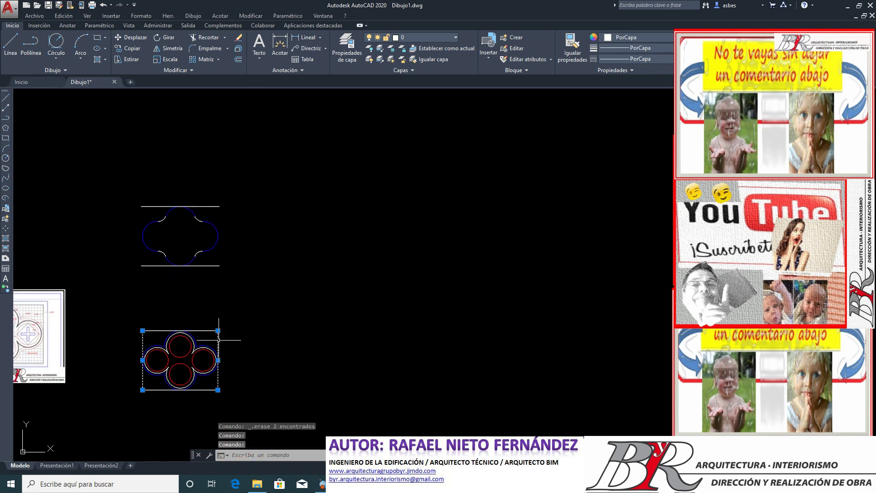
click(128, 49)
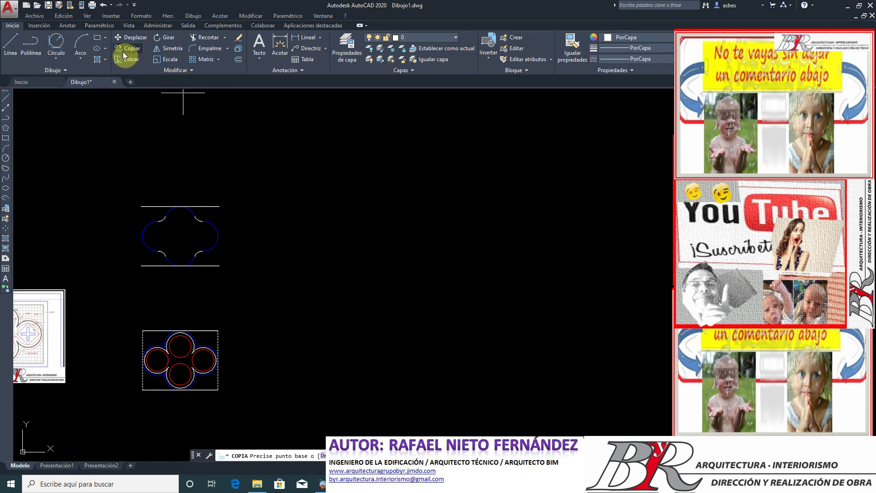
click(180, 330)
click(180, 206)
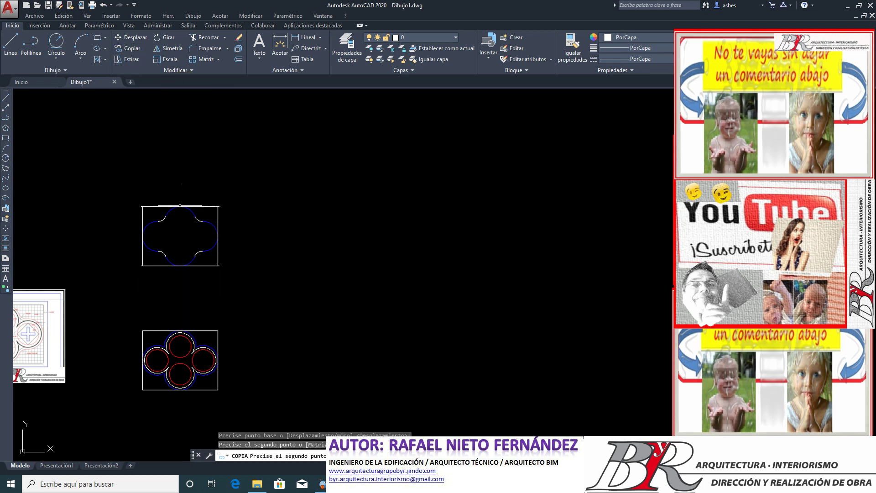
key(Escape)
scroll(181, 201, up, 2)
scroll(182, 194, up, 2)
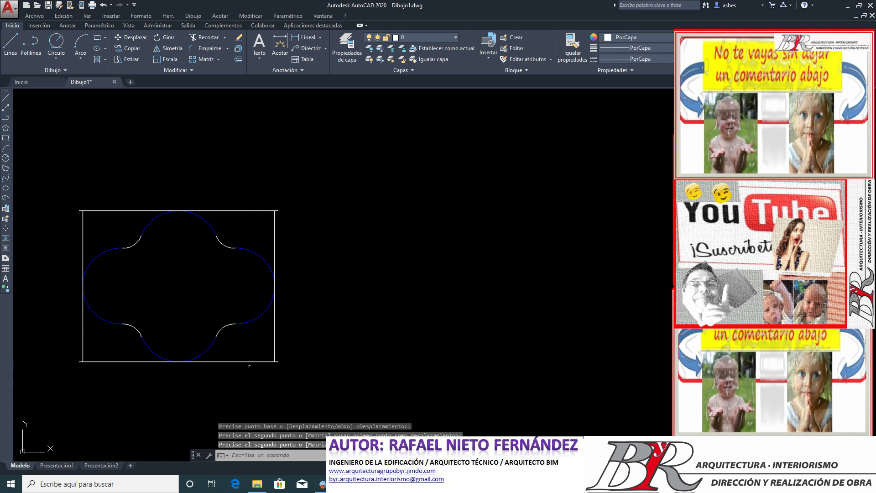
Step: Zero-radius fillet the upper frame's top-left and top-right corners
click(201, 55)
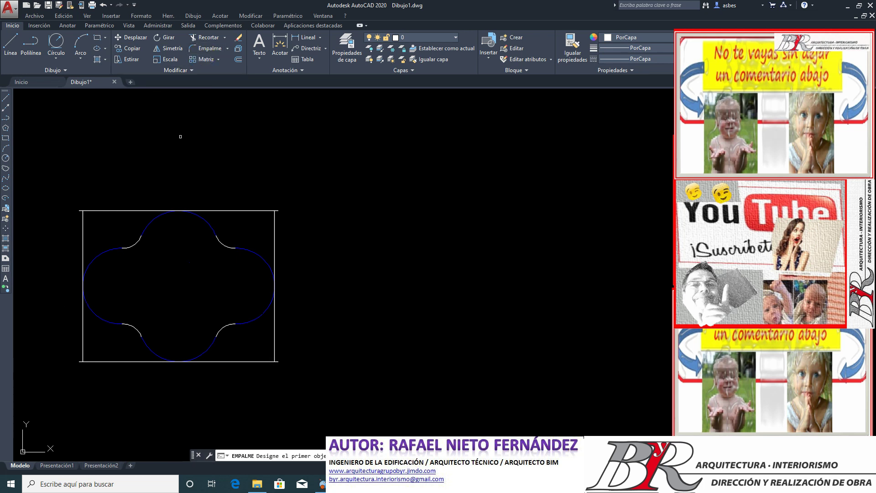
click(84, 237)
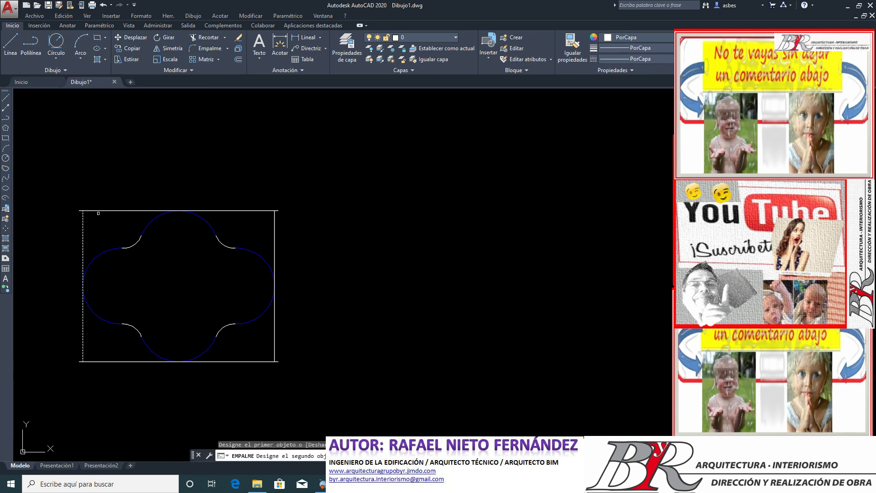
click(98, 210)
key(Return)
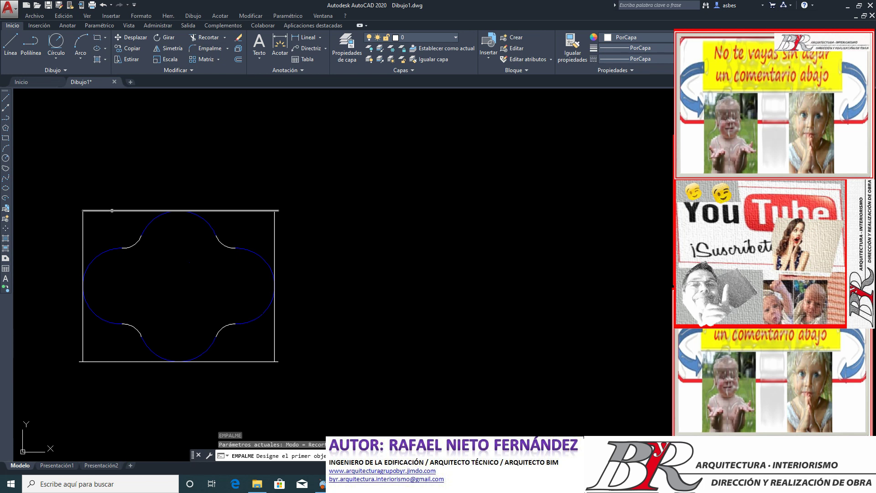
click(163, 210)
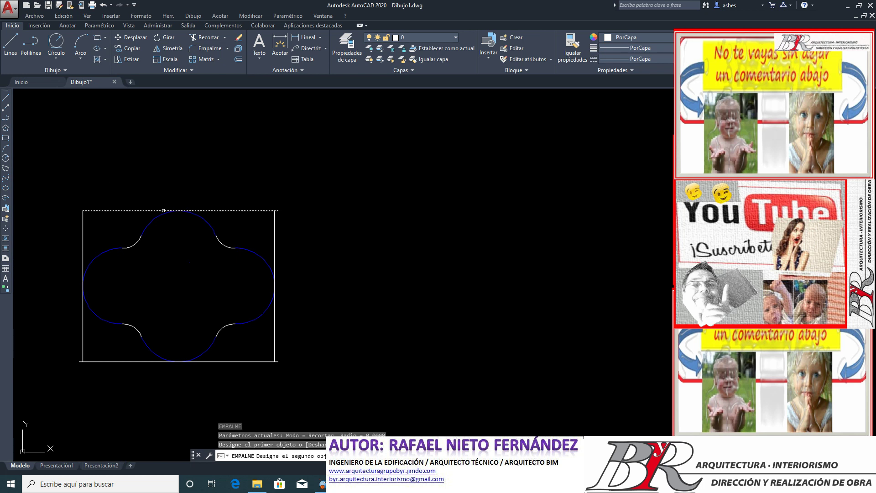
click(276, 230)
Step: Fillet the bottom-right and bottom-left corners with zero radius to close the frame
key(Return)
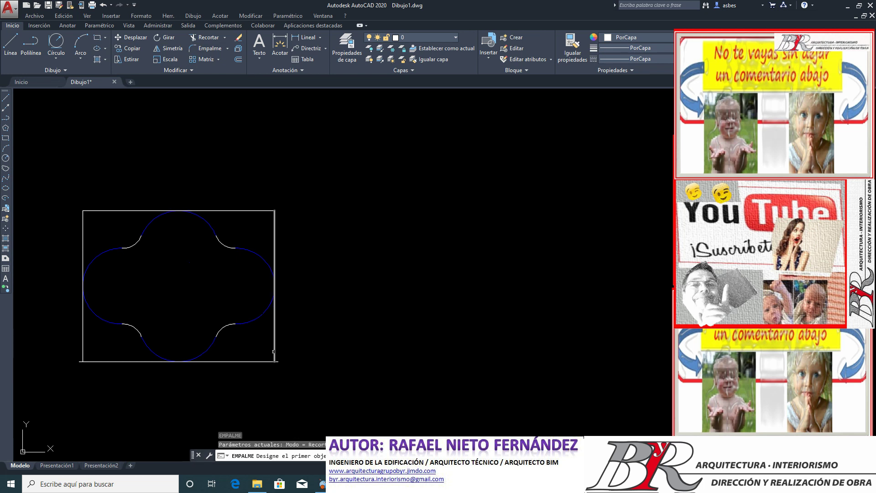
click(274, 351)
click(264, 360)
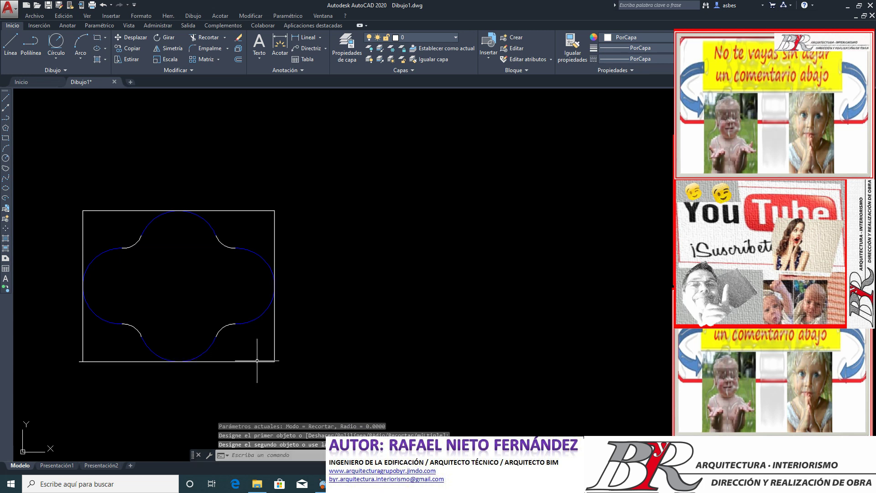
key(Return)
click(263, 361)
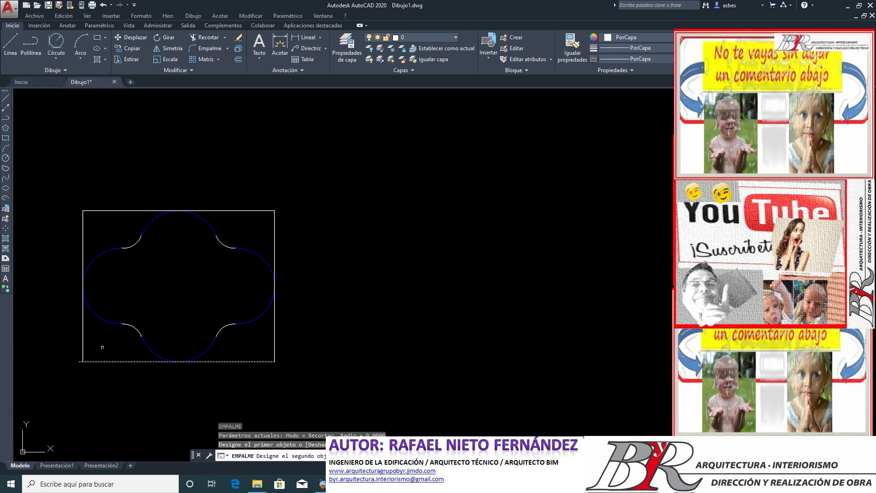
click(83, 347)
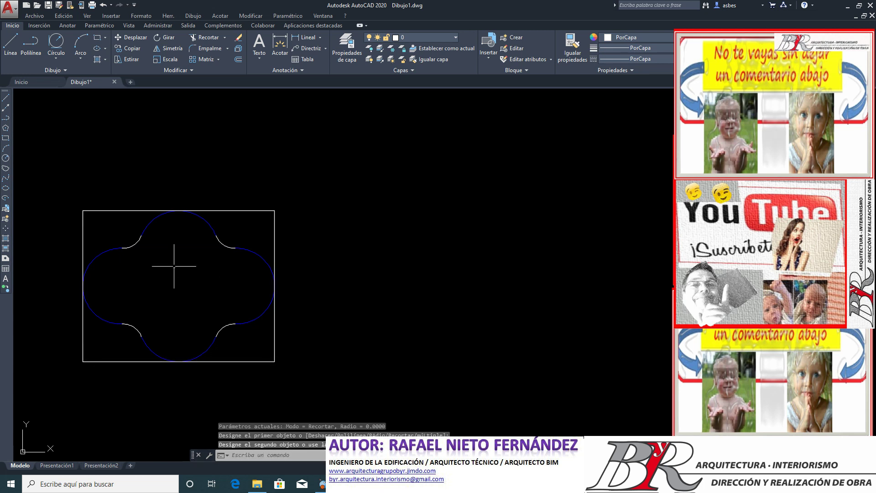
scroll(176, 264, down, 5)
scroll(143, 306, up, 2)
scroll(143, 303, up, 2)
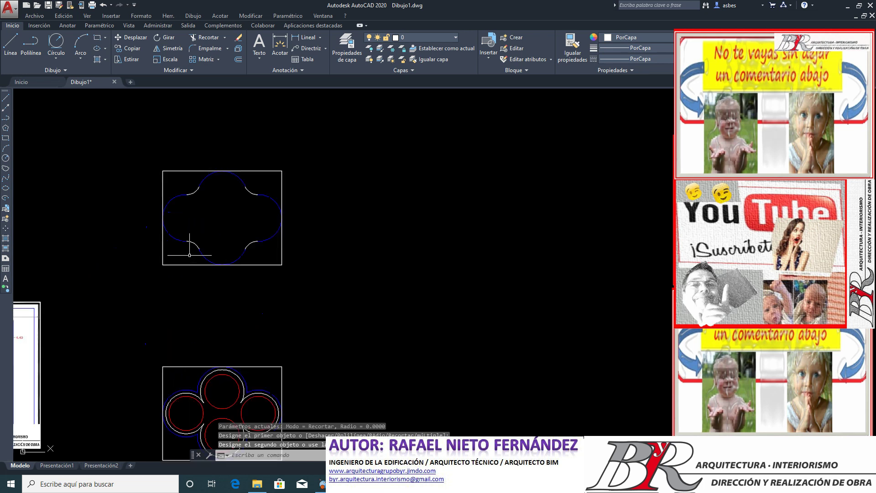
scroll(187, 250, down, 4)
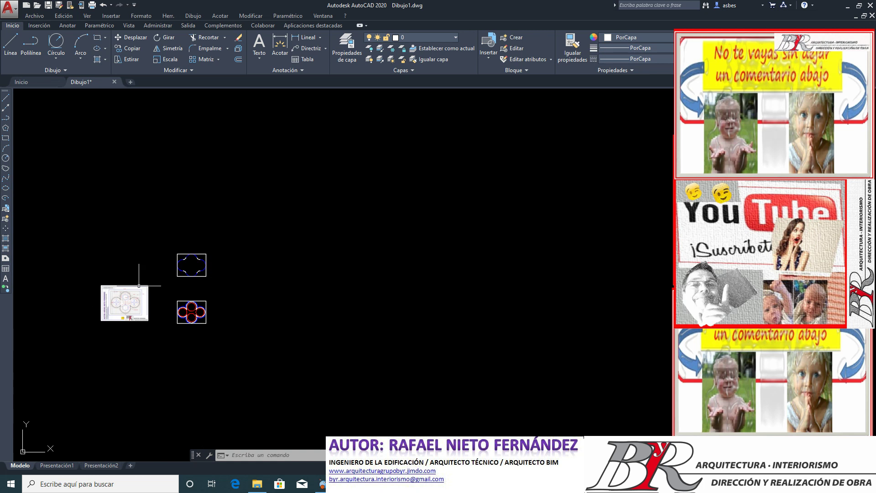
scroll(185, 265, up, 2)
scroll(185, 265, up, 3)
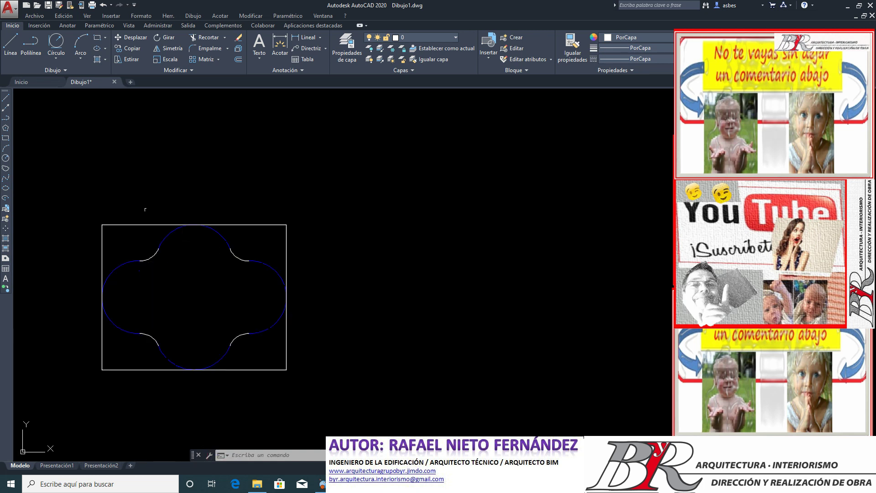
Step: Copy the frame's left edge, placing the first vertical copy just right of it
click(129, 54)
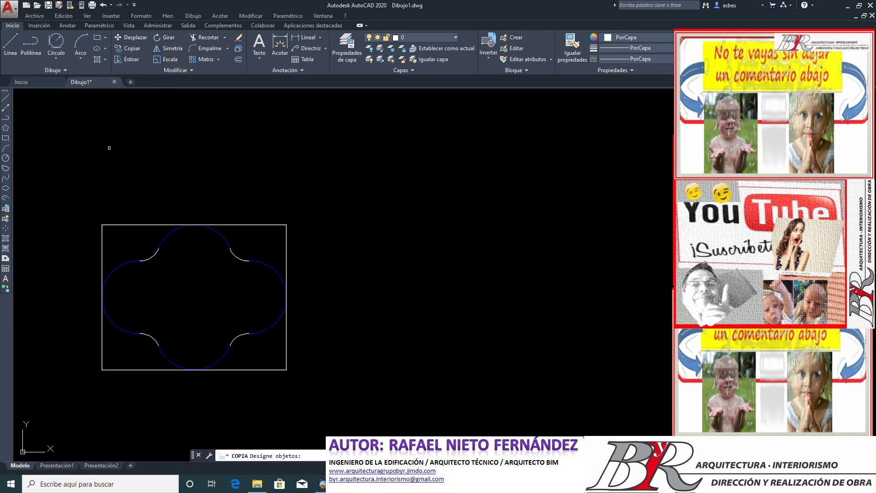
click(102, 246)
key(Return)
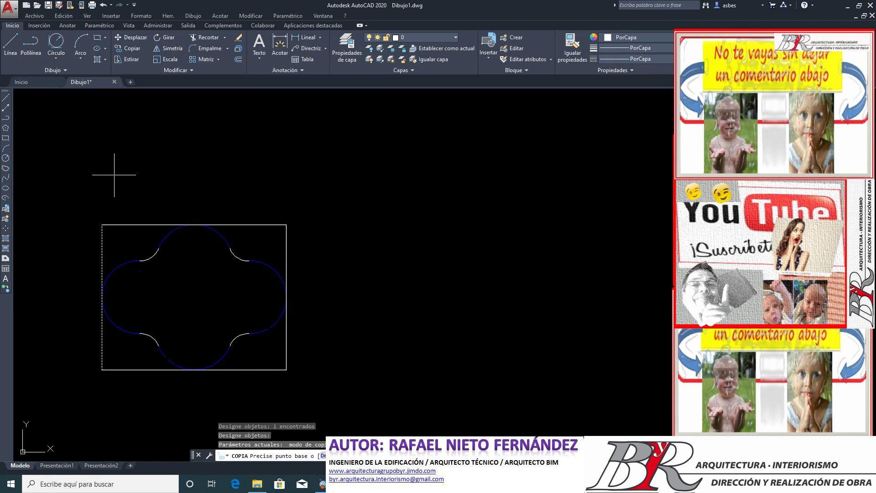
click(53, 174)
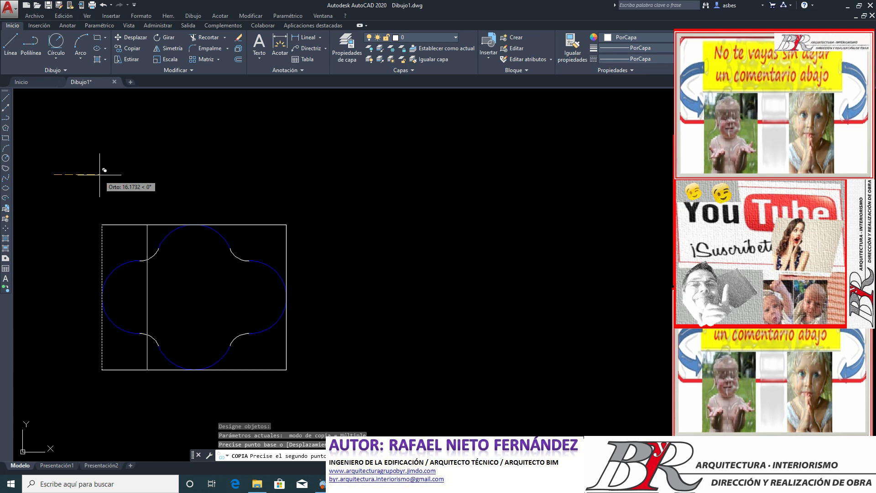
click(100, 175)
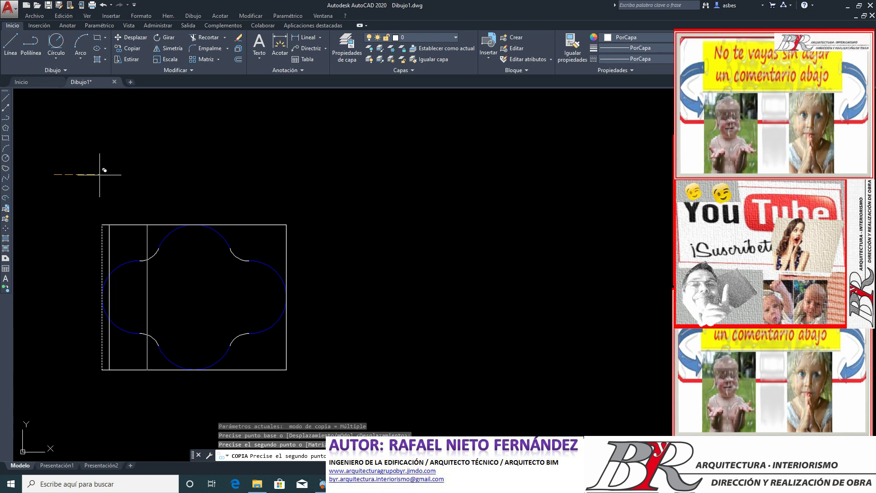
Step: Add vertical line copies at displacements 6, 9, 12, 15, 18, 21, 24, 27, 30 and 33
text(6)
key(Return)
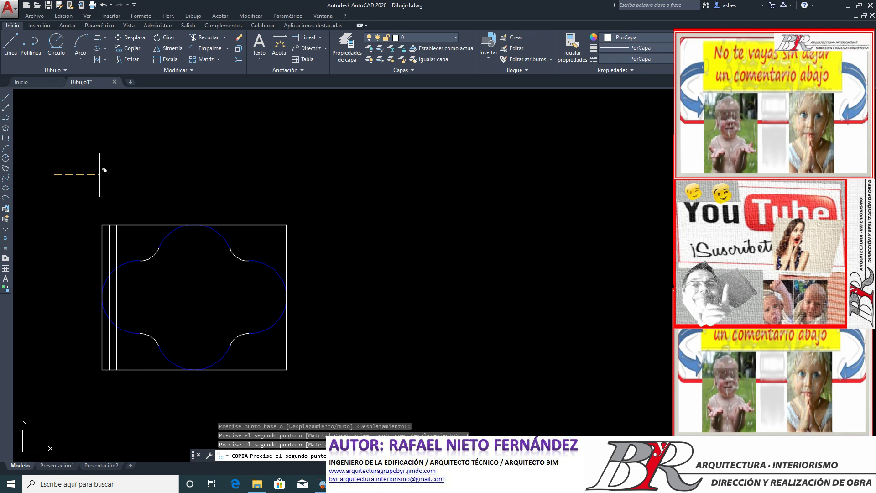
text(9)
key(Return)
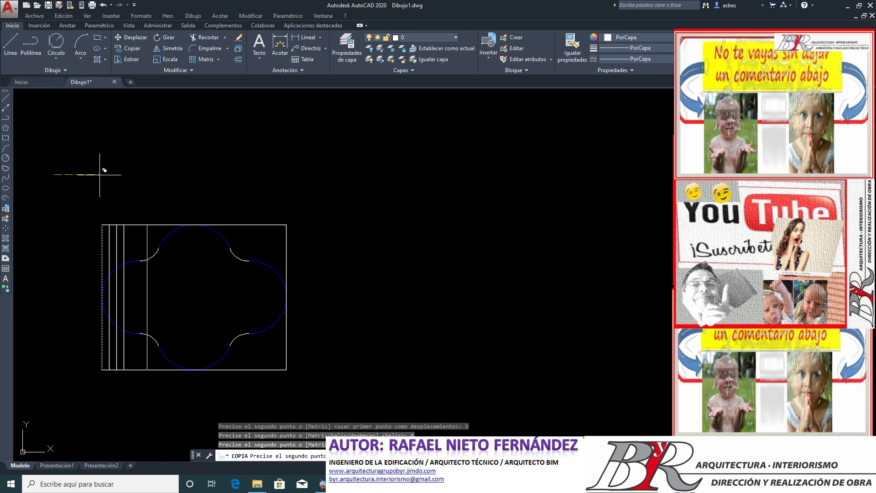
text(12)
key(Return)
text(15)
key(Return)
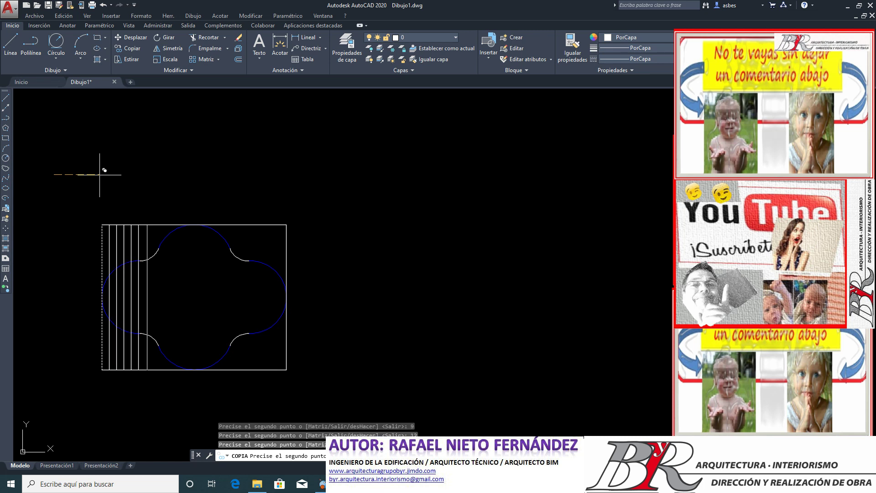
text(18)
key(Return)
text(21)
key(Return)
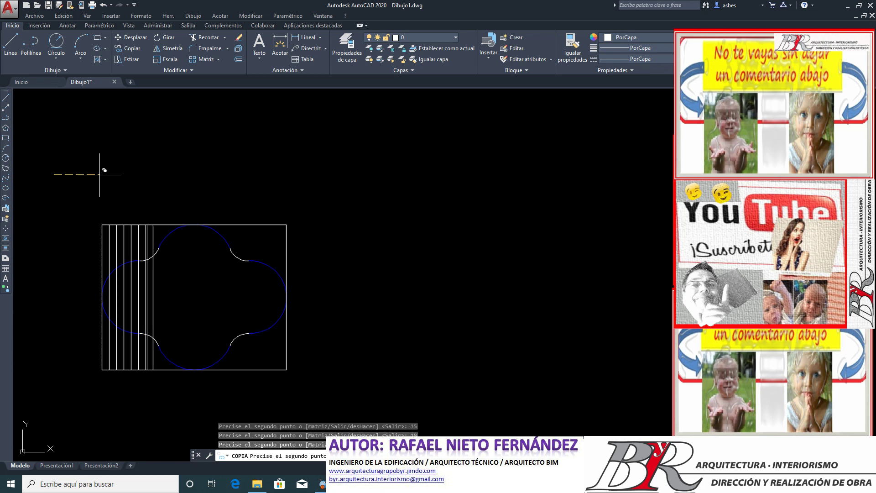
text(24)
key(Return)
text(27)
key(Return)
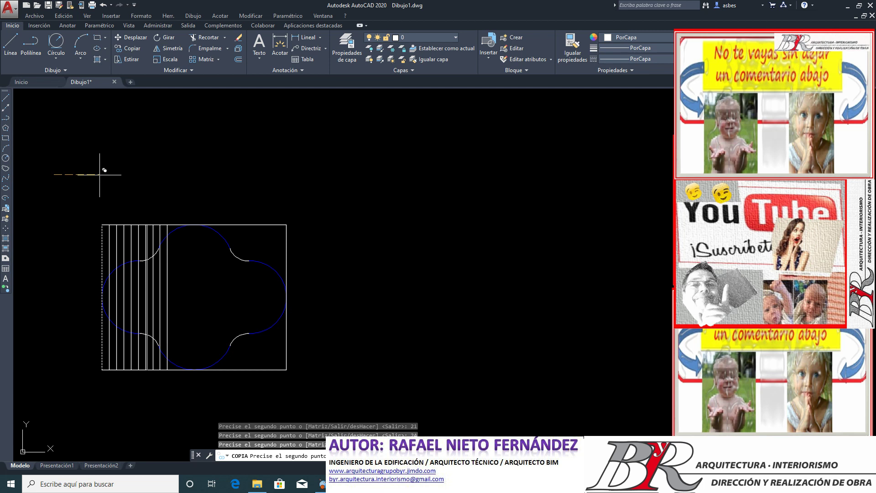
text(30)
key(Return)
text(33)
key(Return)
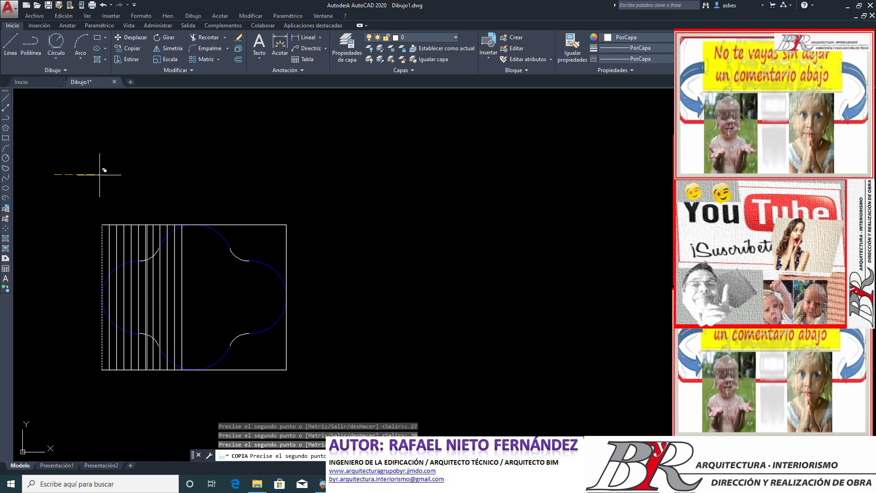
Step: Continue the vertical line copies every 3 units from 36 to 78, then end the copy
text(36)
key(Return)
text(39)
key(Return)
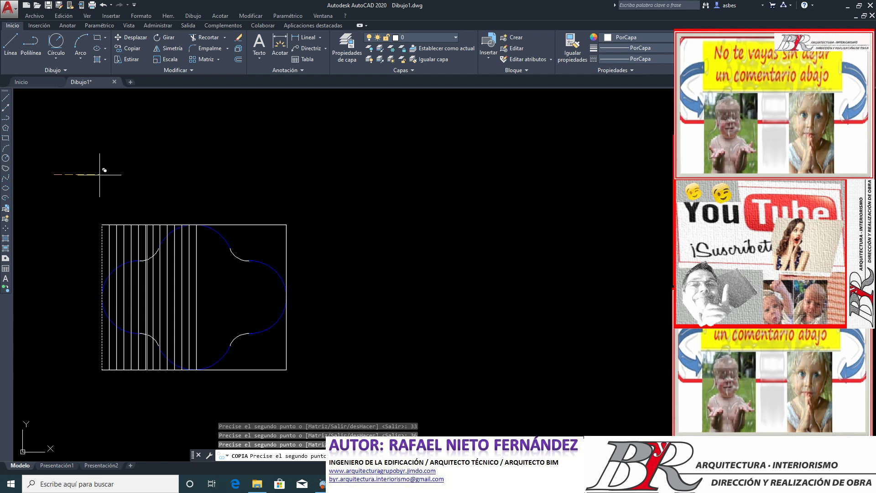
text(42)
key(Return)
text(45)
key(Return)
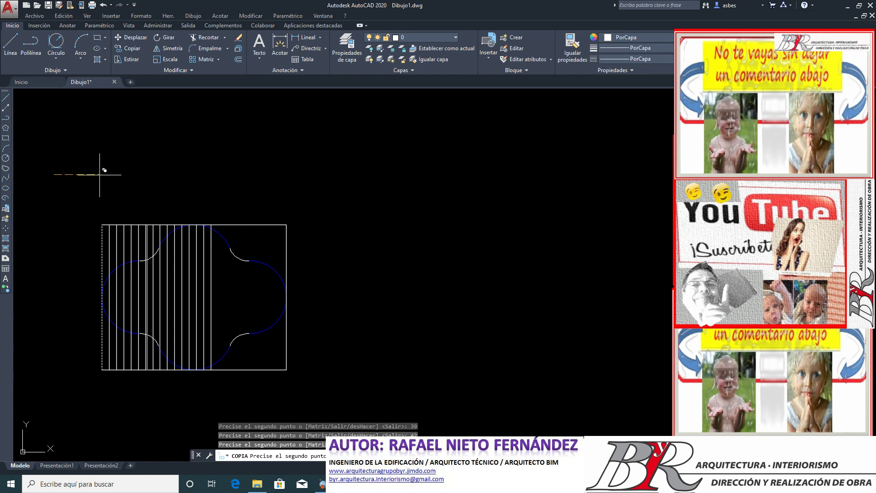
text(48)
key(Return)
text(51)
key(Return)
text(54)
key(Return)
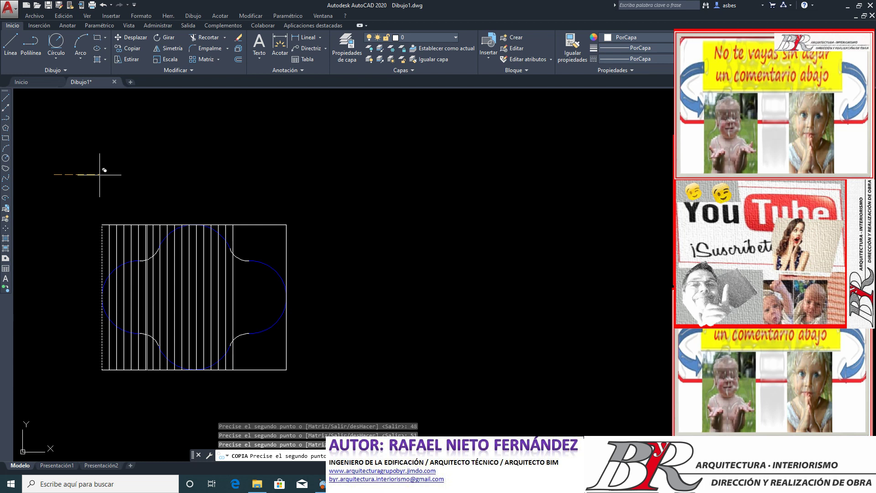
text(57)
key(Return)
text(60)
key(Return)
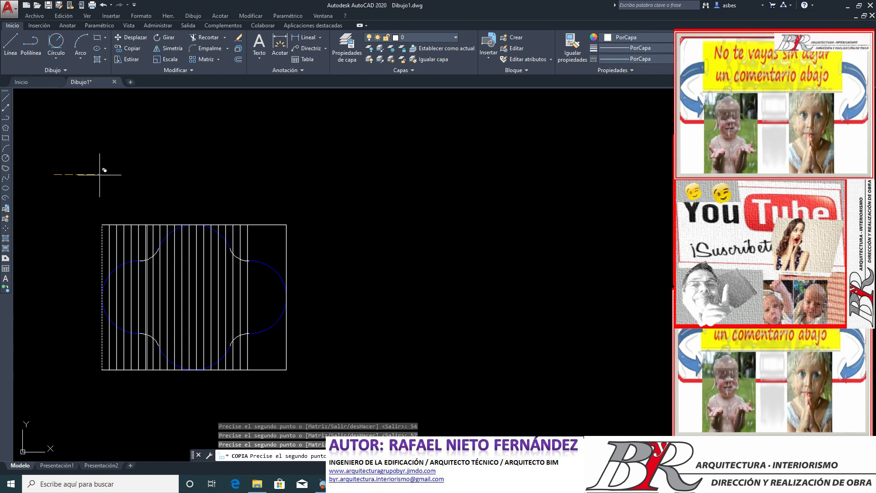
text(63)
key(Return)
text(66)
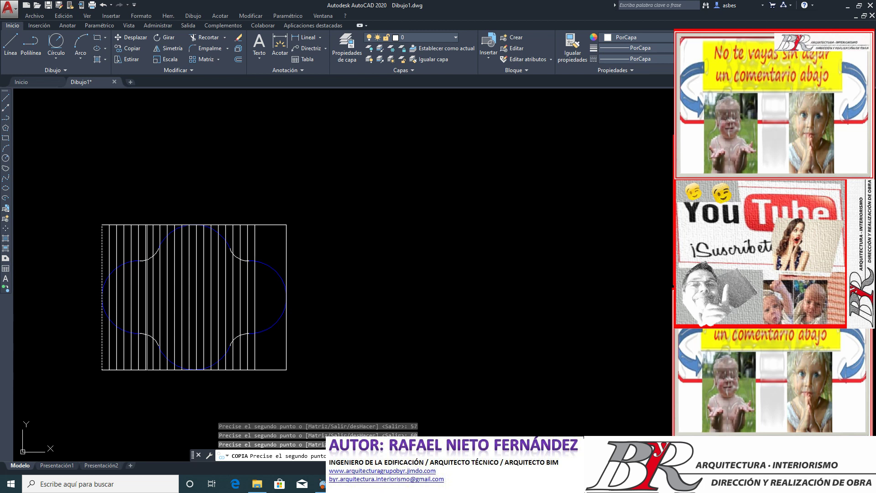
key(Return)
text(69)
key(Return)
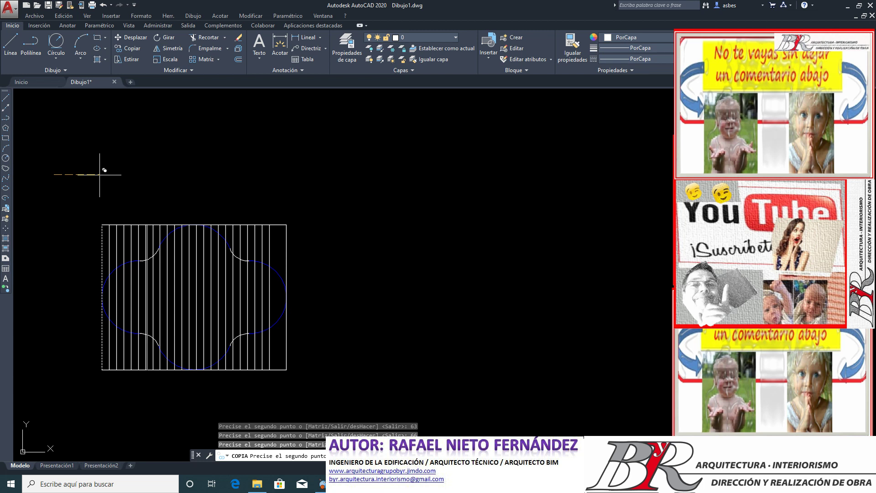
text(72)
key(Return)
text(75)
key(Return)
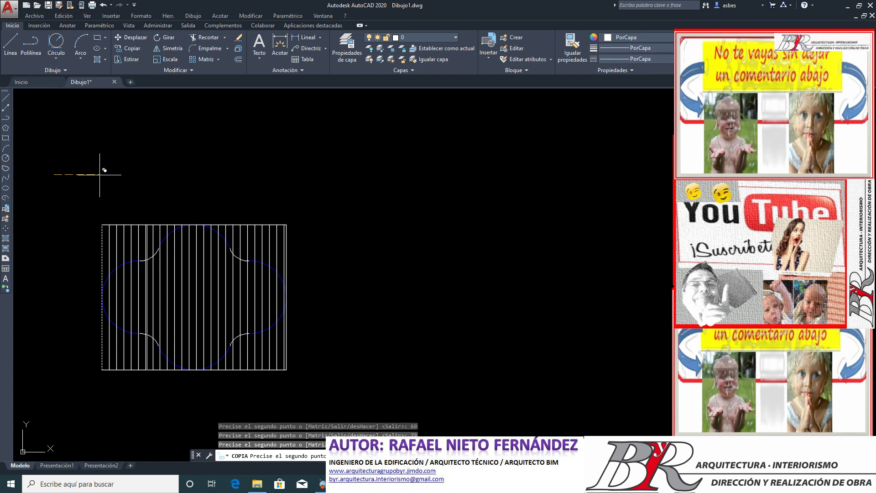
text(78)
key(Return)
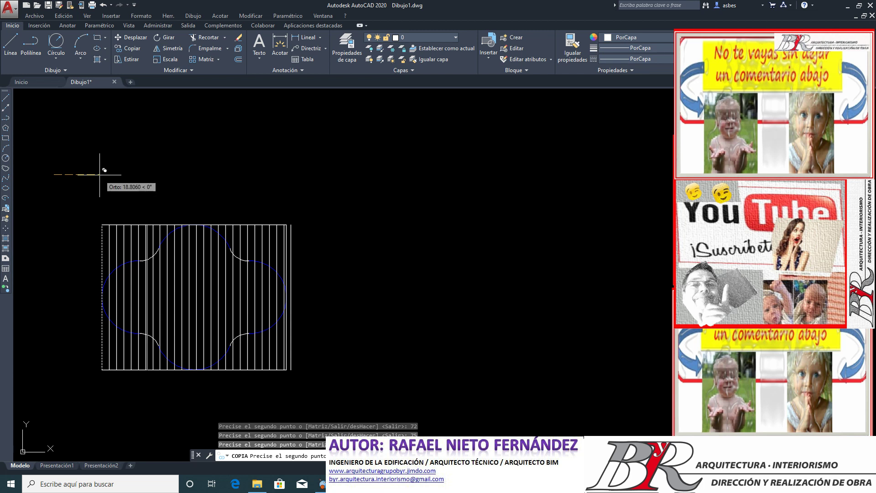
key(Return)
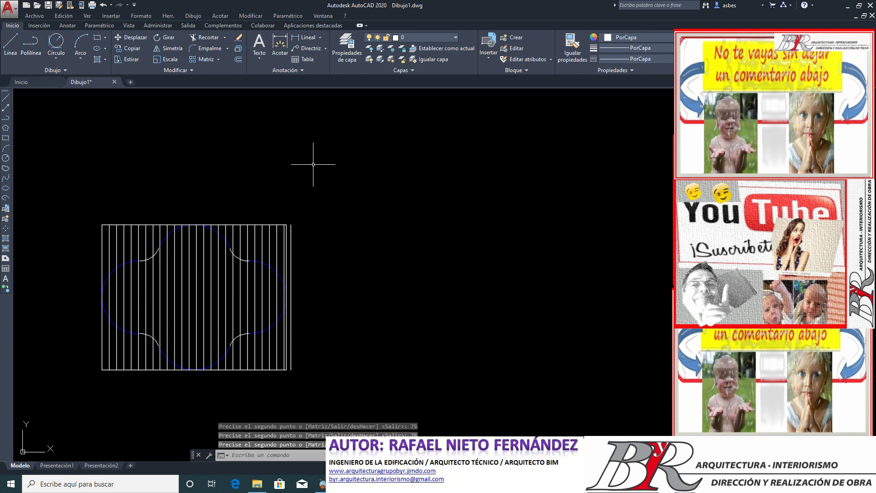
Step: Measure the frame's width between its top corners with DIST (76.0870)
text(DIST)
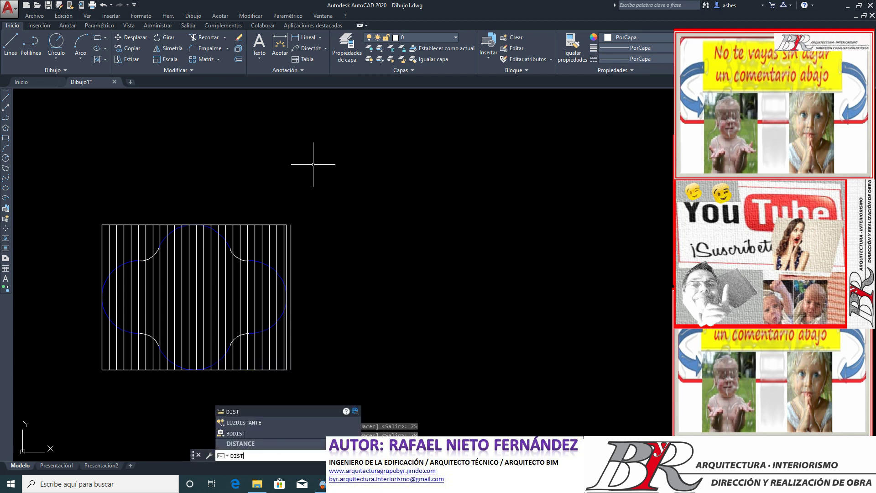
key(Return)
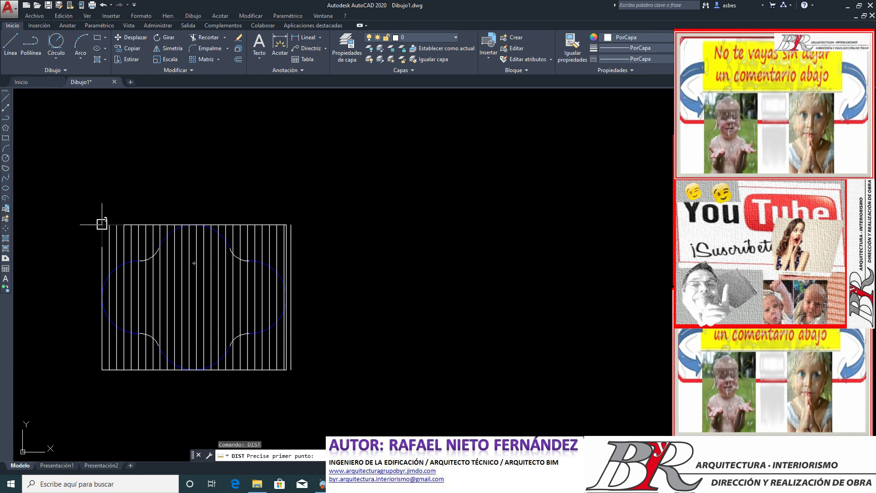
click(102, 223)
scroll(266, 195, up, 2)
scroll(278, 203, up, 2)
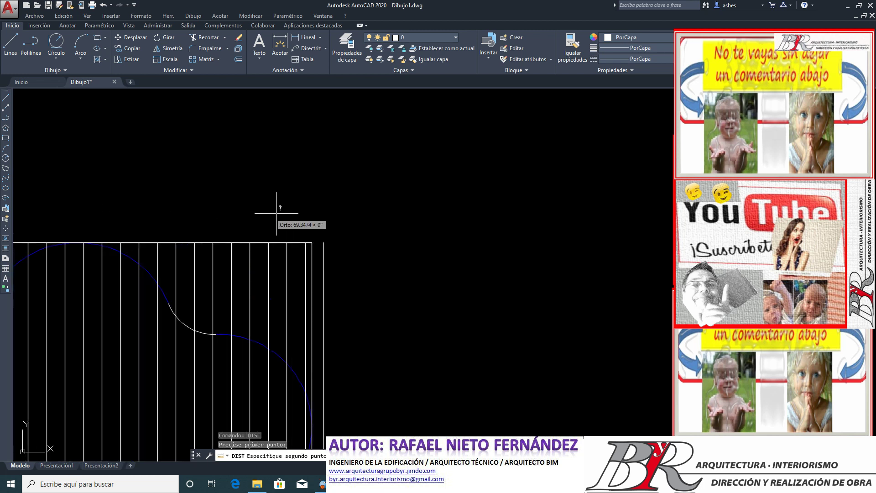
click(311, 241)
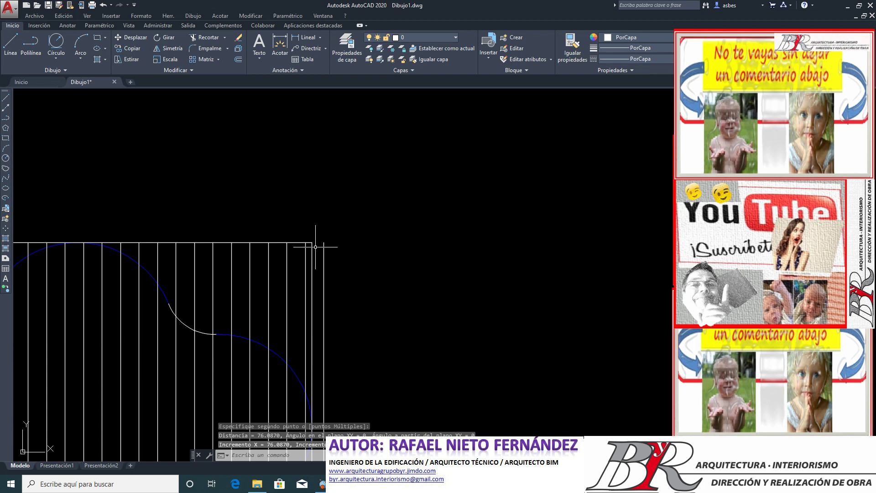
Step: Delete the extra vertical line sticking out past the rectangle's right edge
scroll(316, 246, down, 3)
scroll(317, 239, down, 3)
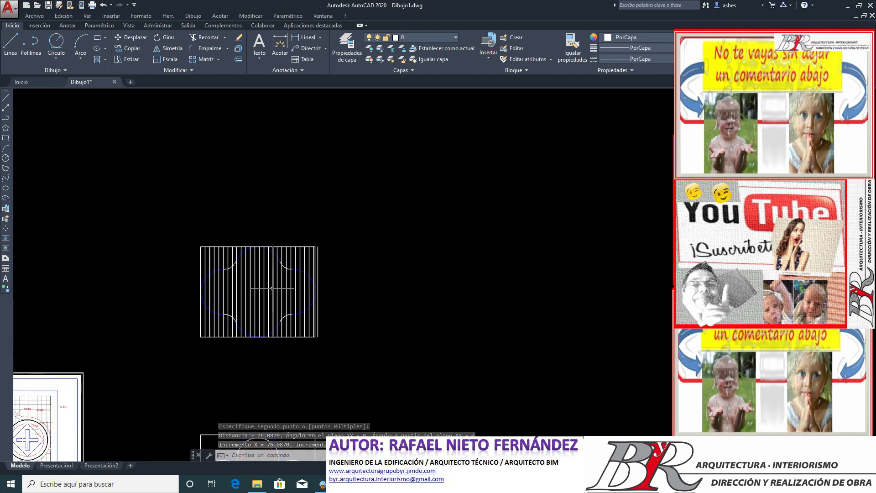
scroll(272, 288, up, 3)
scroll(272, 288, up, 2)
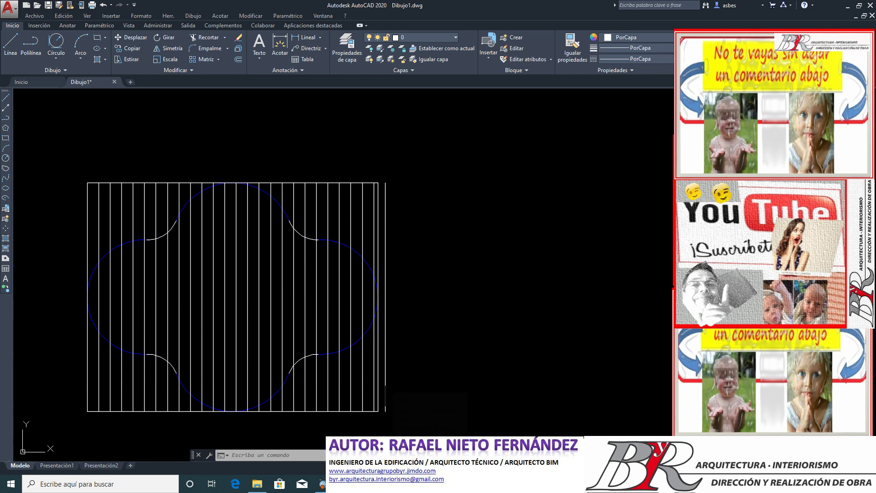
click(386, 383)
key(Delete)
Step: Trim the vertical lines inside the clover using all objects as cutting edges and a crossing window
click(210, 41)
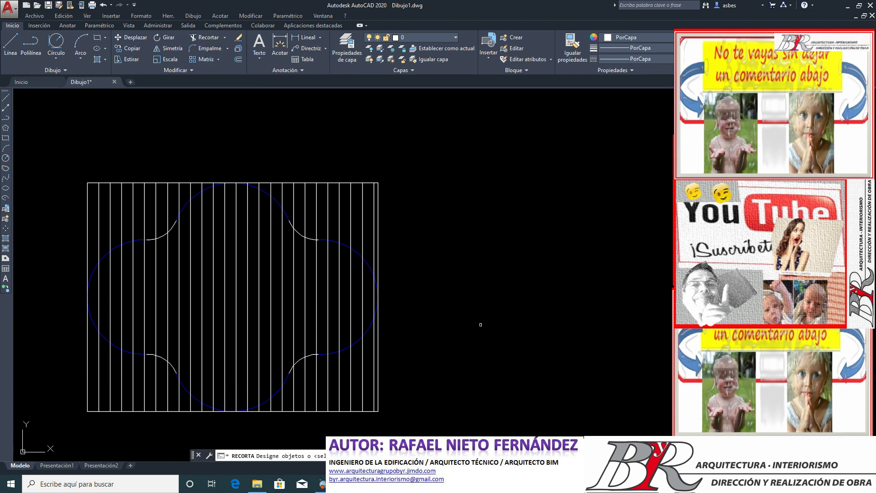
key(Return)
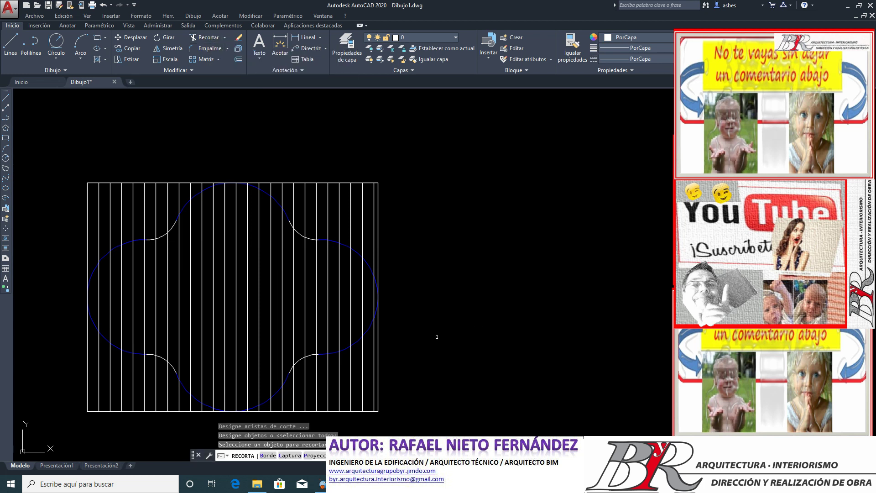
click(366, 316)
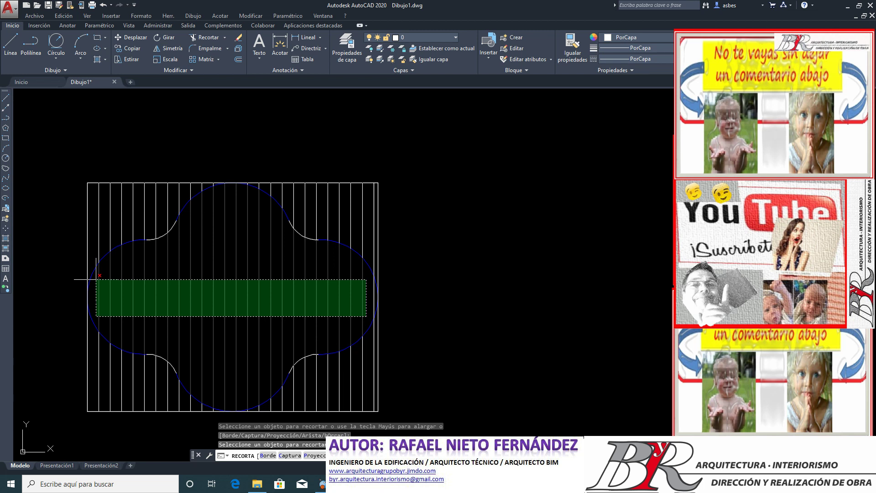
click(96, 279)
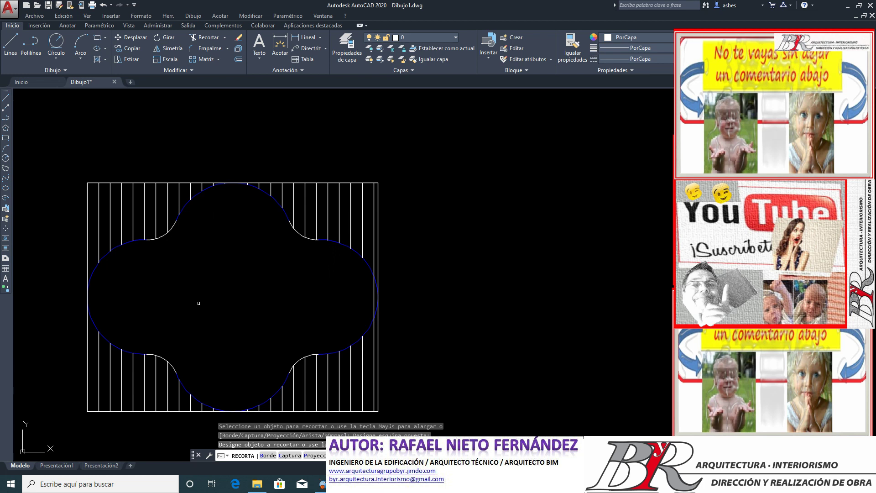
key(Return)
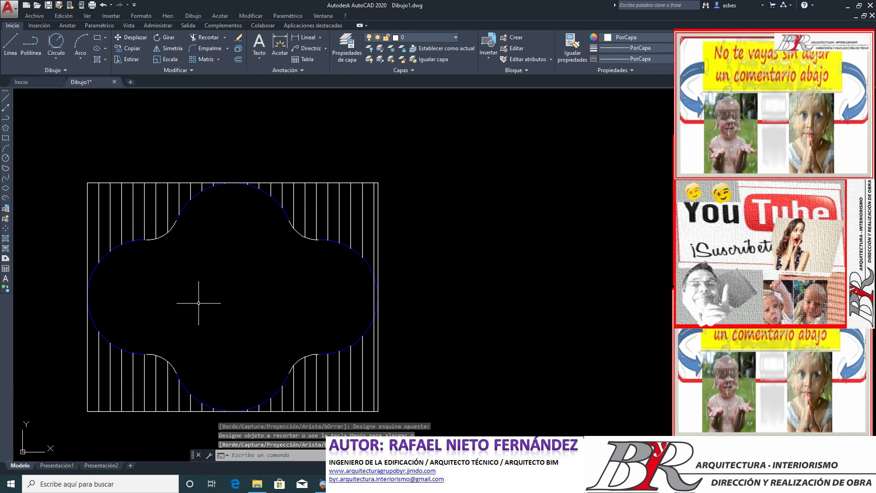
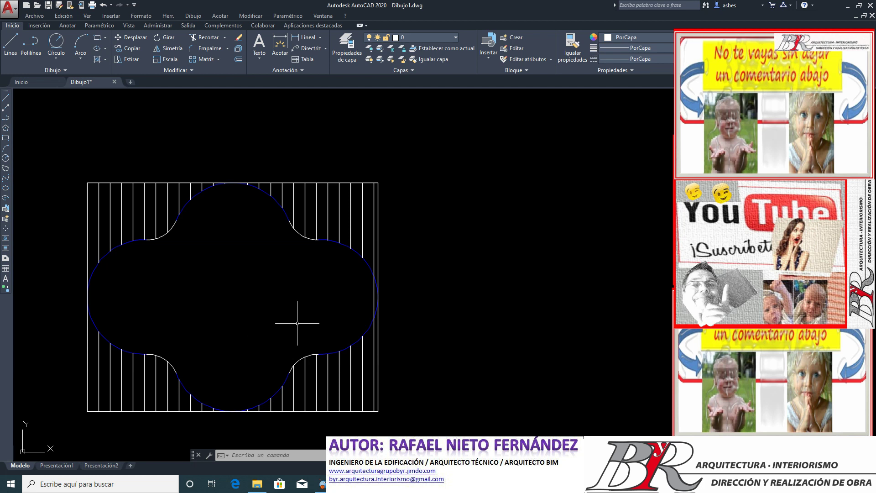
Step: Delete the blue four-lobed outline arcs
click(343, 348)
click(286, 373)
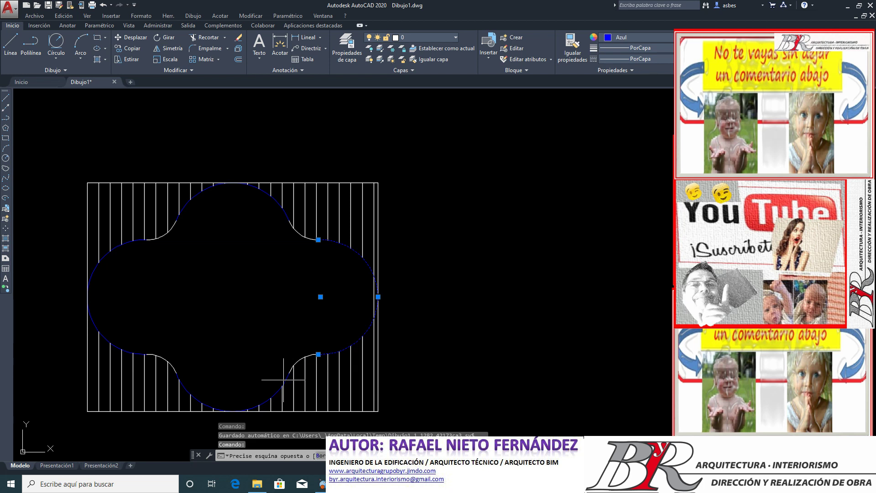
click(180, 401)
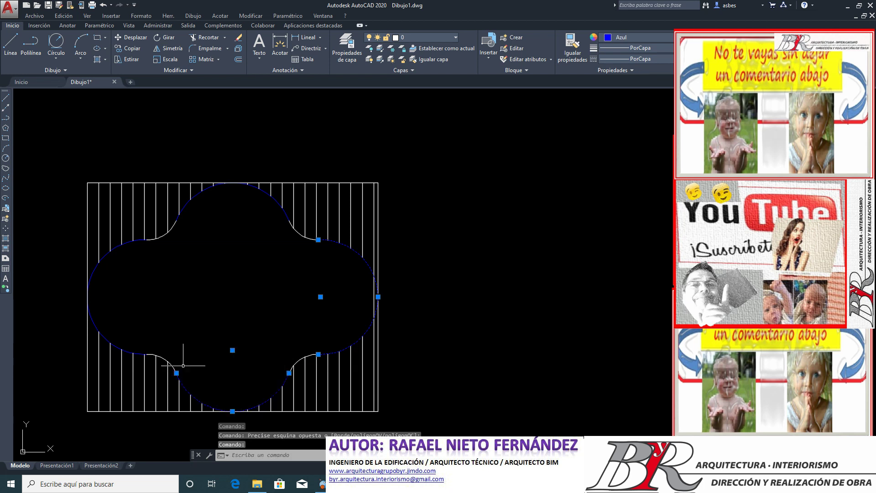
click(141, 356)
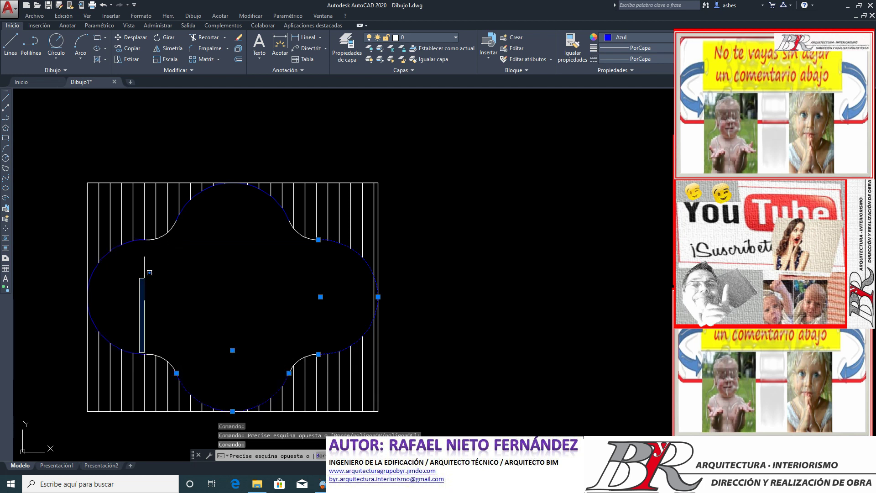
click(138, 350)
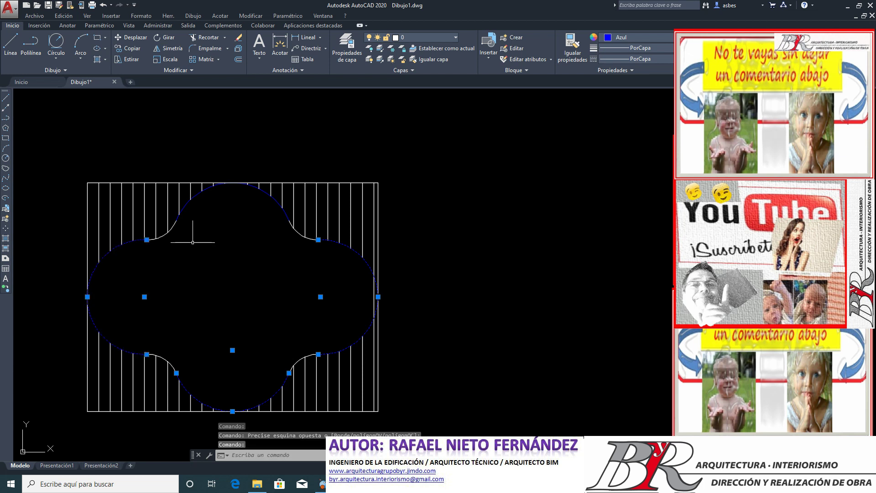
key(Delete)
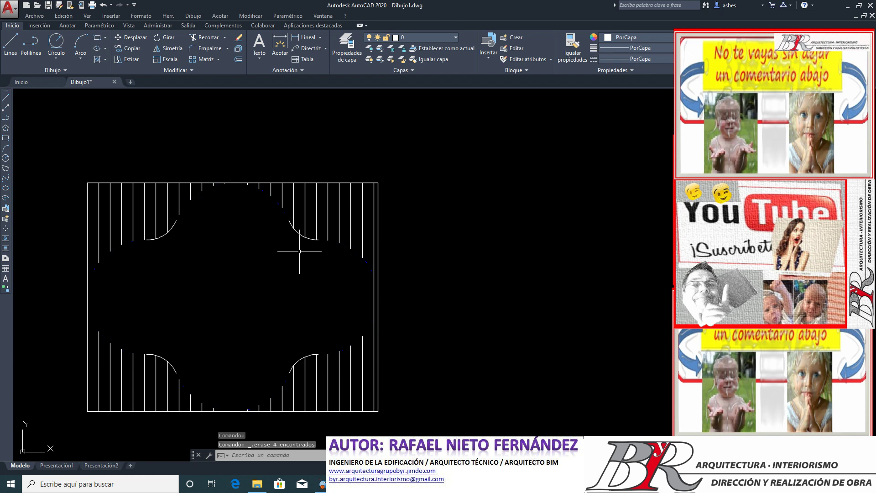
Step: Erase the right and bottom border lines
key(Return)
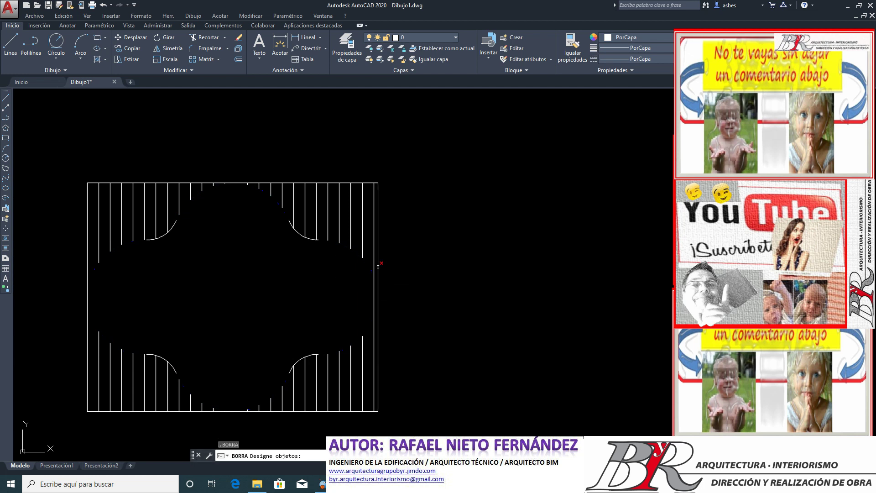
click(379, 266)
click(365, 410)
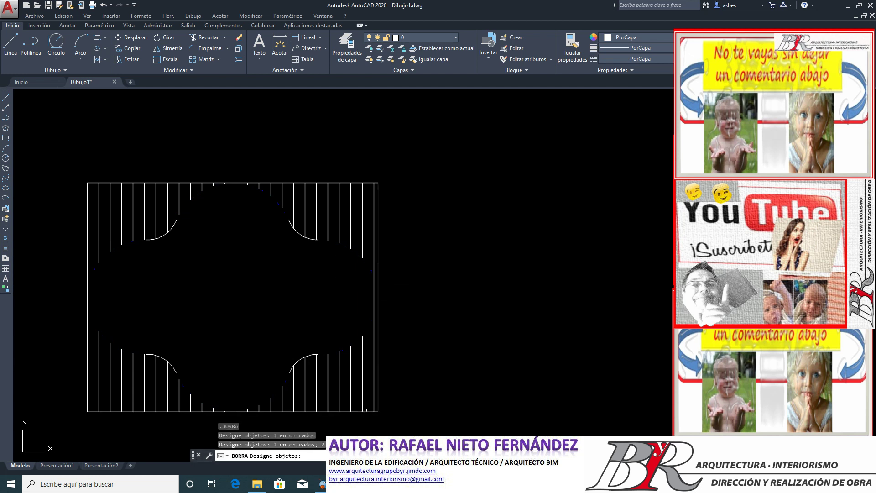
key(Return)
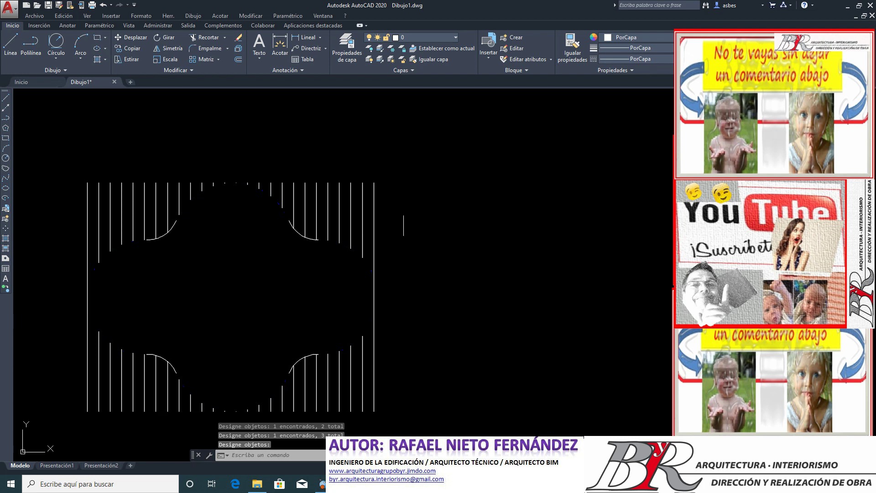
scroll(253, 269, down, 2)
scroll(249, 277, up, 1)
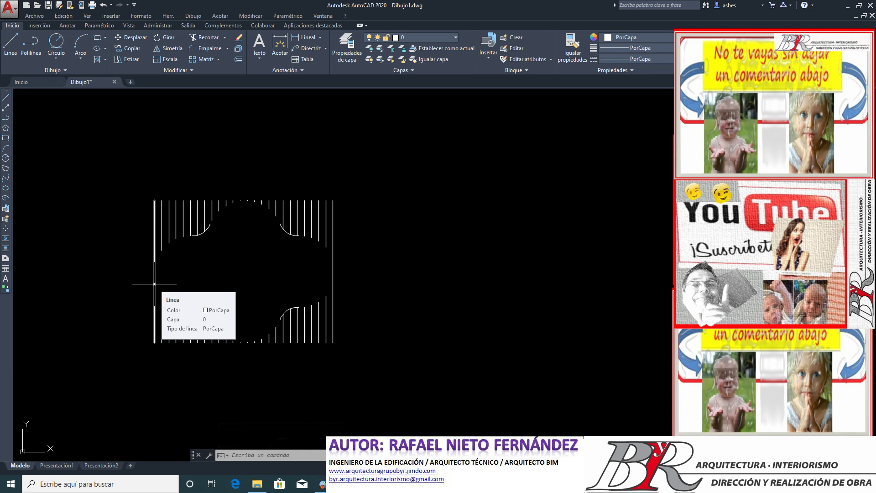
scroll(163, 286, down, 4)
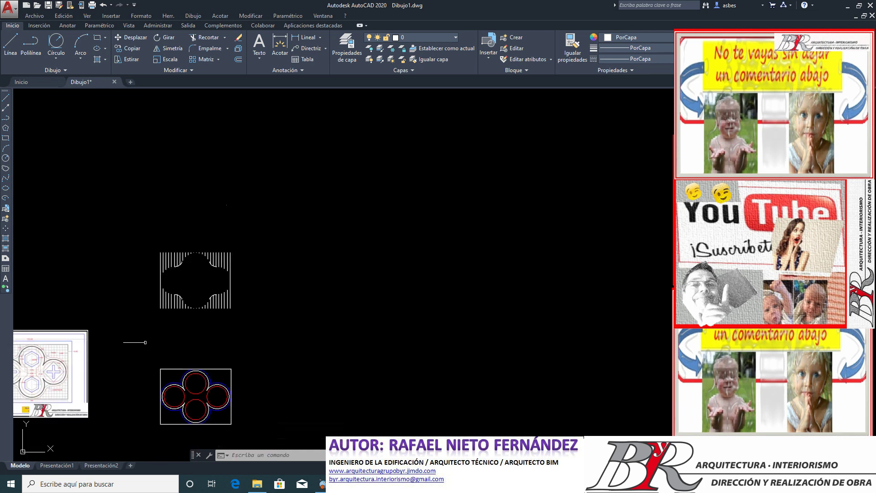
click(163, 319)
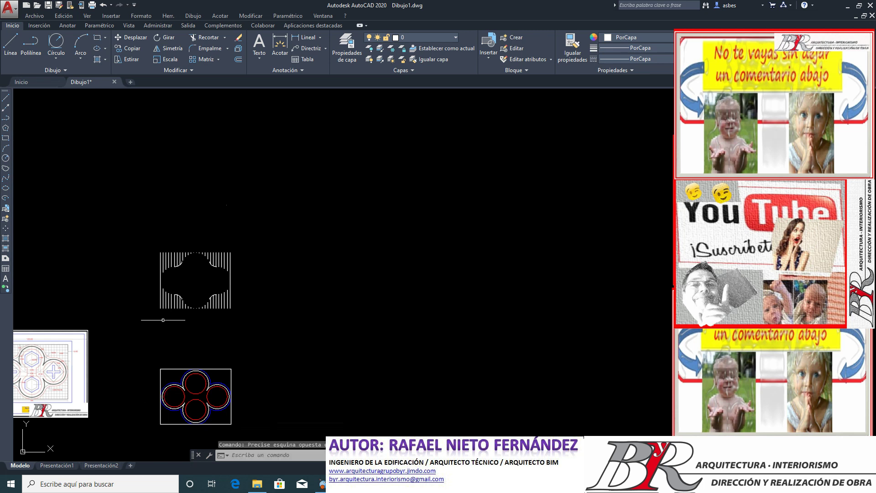
click(148, 315)
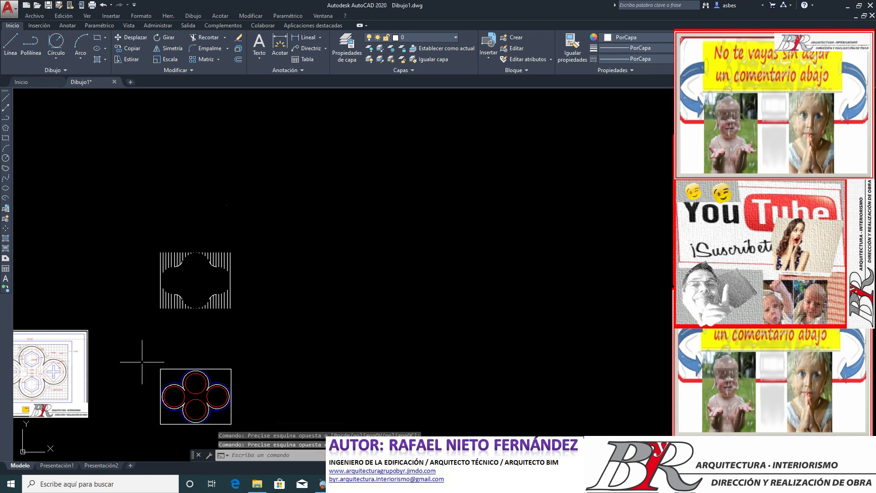
scroll(145, 395, up, 2)
scroll(145, 395, up, 4)
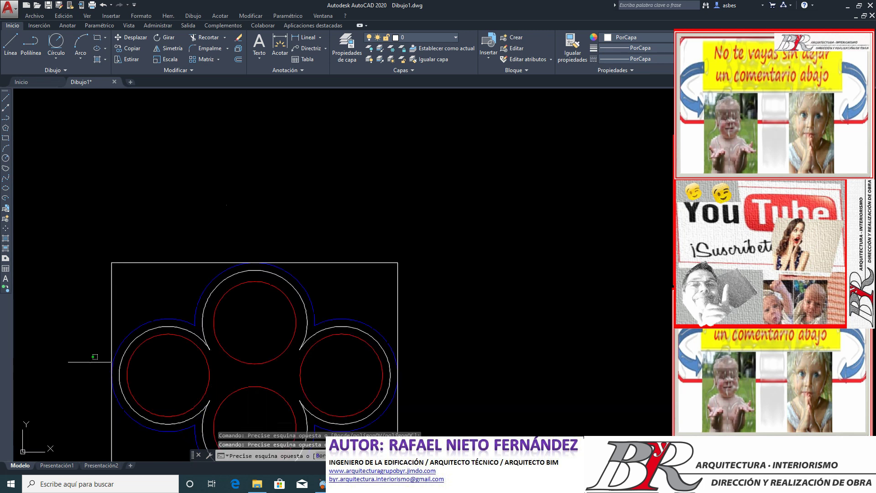
scroll(147, 388, down, 3)
scroll(147, 205, up, 2)
scroll(147, 205, up, 2)
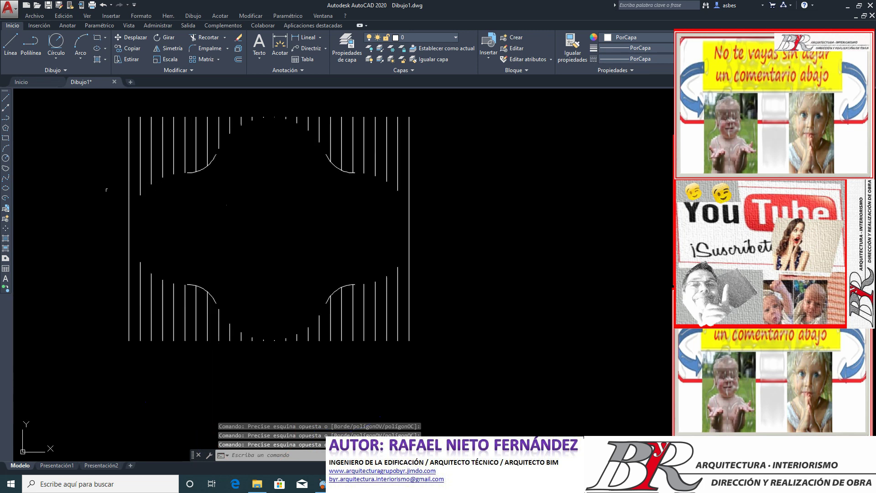
click(87, 200)
click(169, 254)
scroll(174, 157, down, 4)
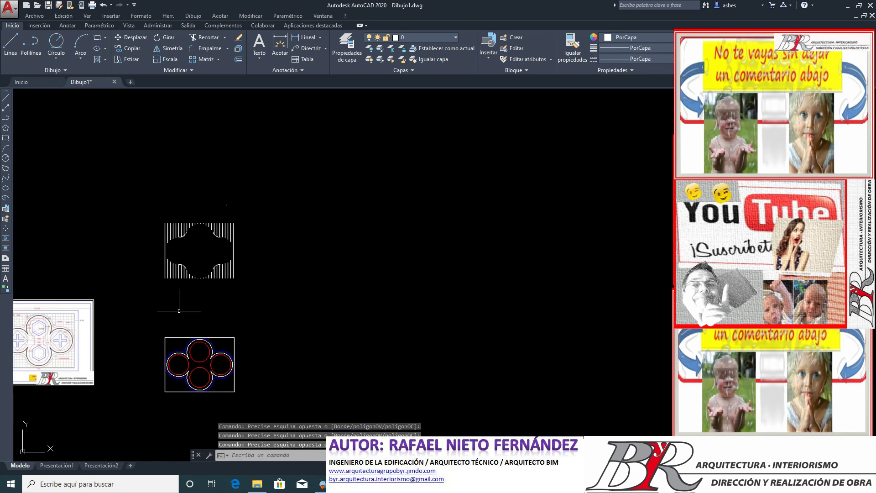
scroll(165, 362, up, 3)
click(108, 357)
click(175, 416)
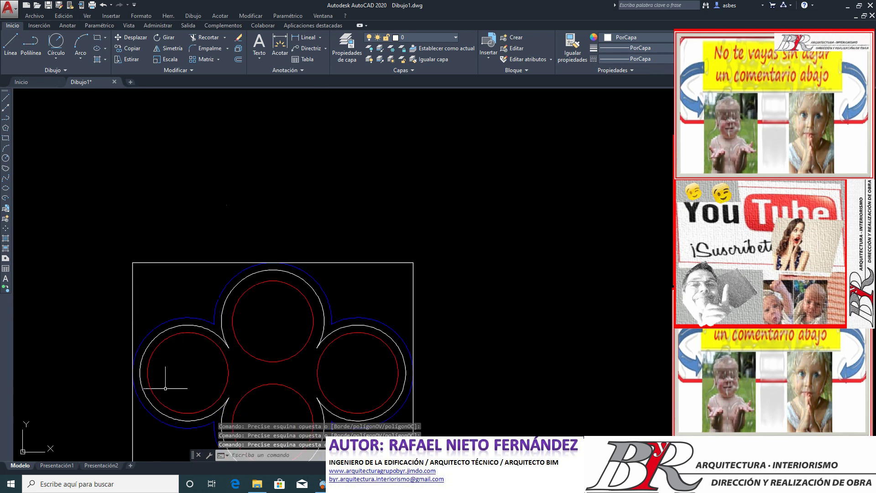
scroll(174, 360, down, 5)
scroll(183, 277, up, 4)
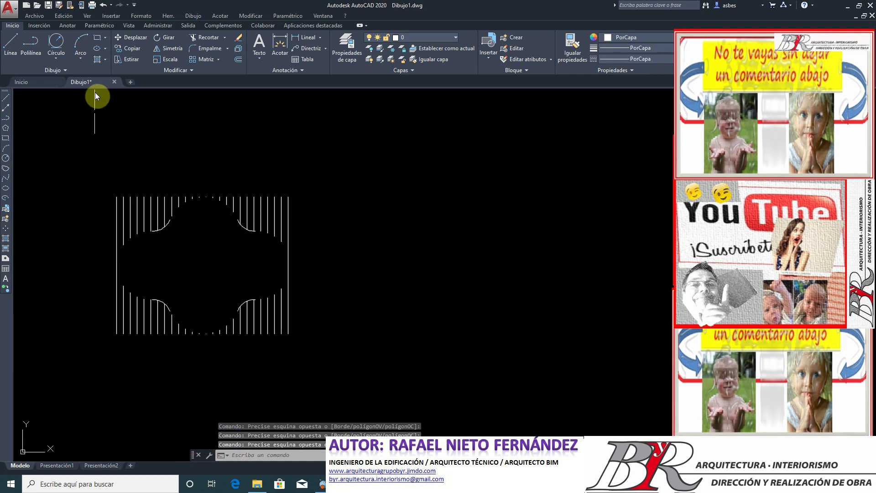
Step: Move the 53-line vertical hatch onto the four-circle drawing, then select the stray vertical line
click(141, 37)
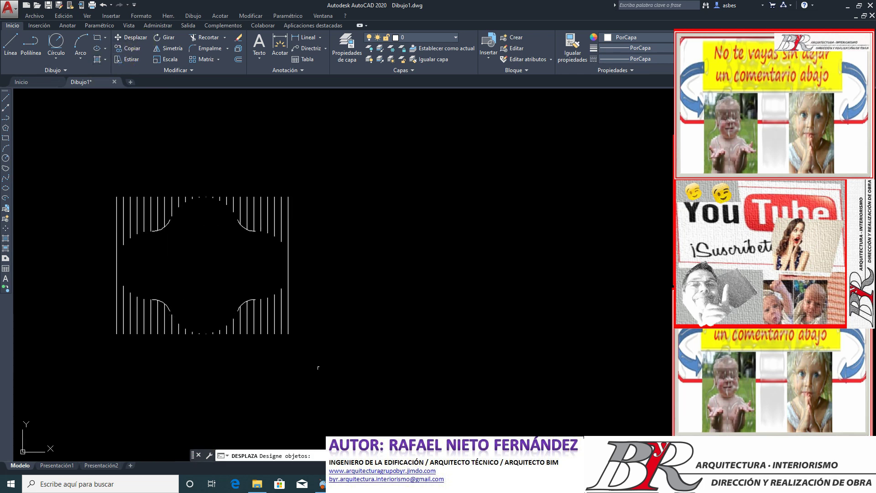
click(340, 377)
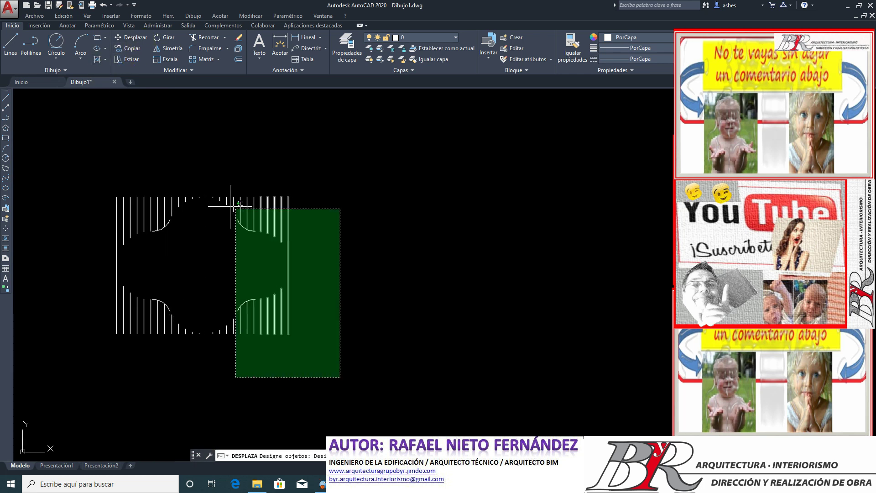
click(120, 174)
key(Return)
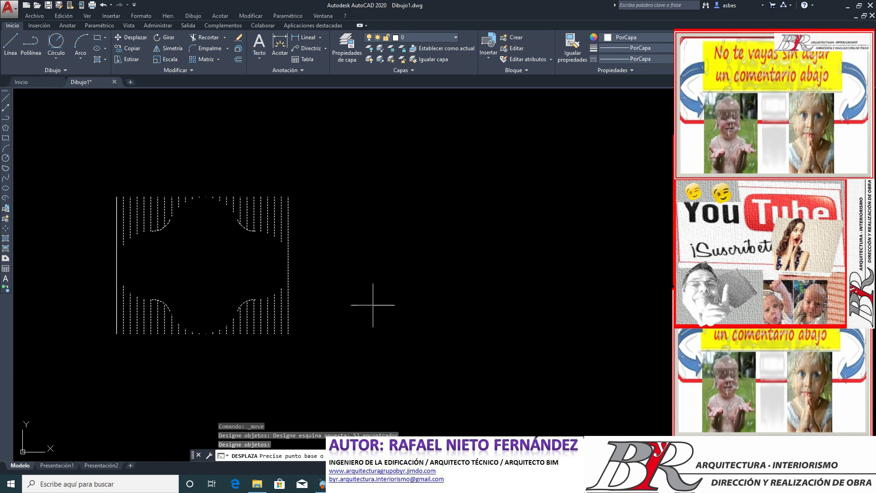
click(117, 265)
scroll(119, 262, down, 5)
scroll(121, 345, up, 5)
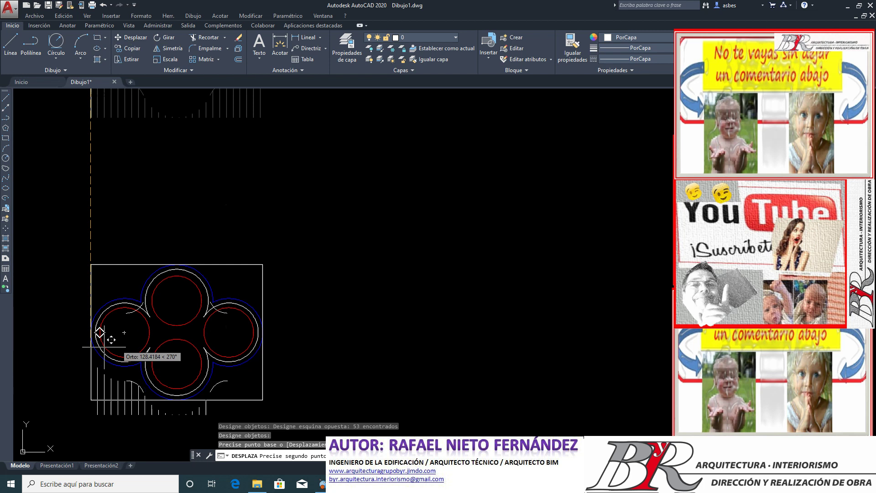
scroll(104, 345, up, 4)
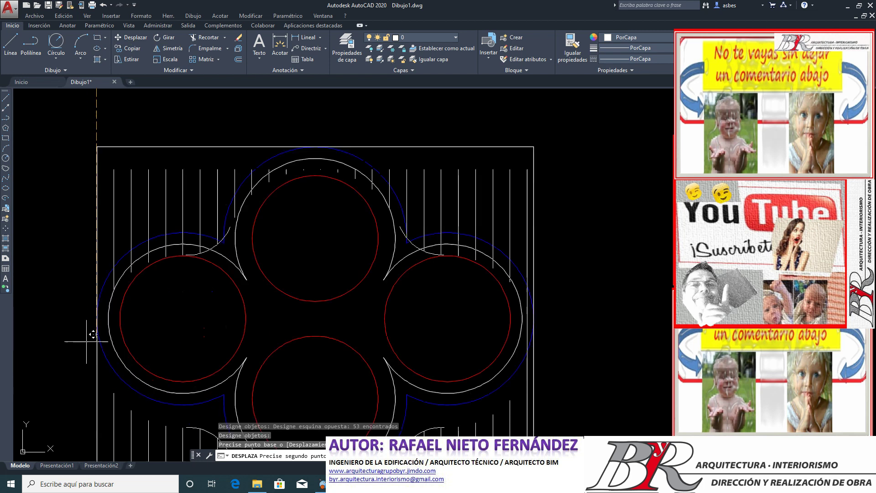
click(96, 319)
scroll(196, 333, down, 5)
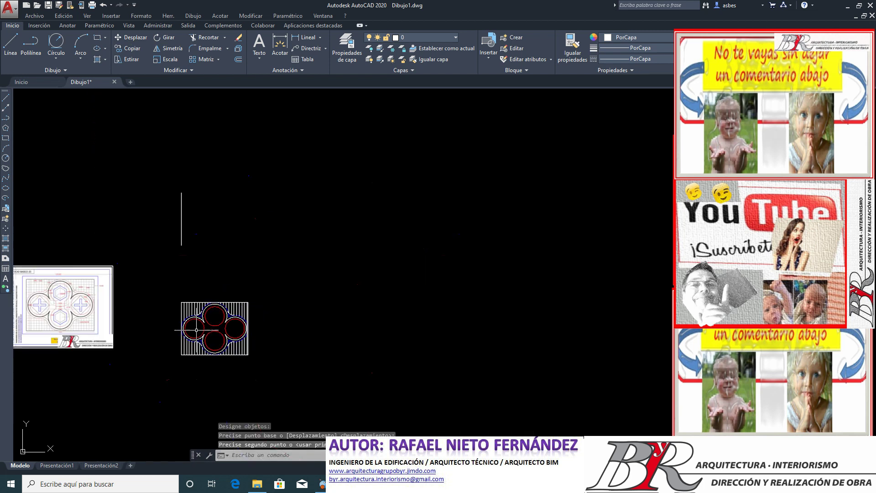
click(181, 232)
click(169, 227)
key(Delete)
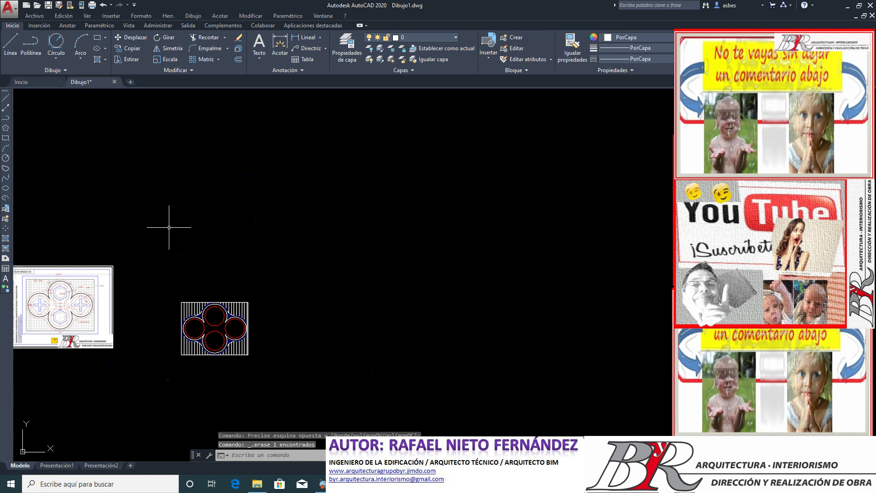
scroll(27, 318, up, 3)
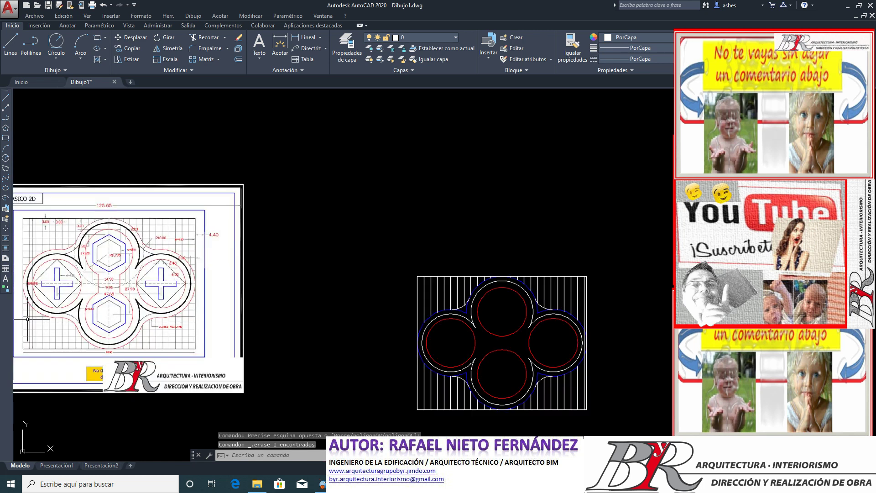
scroll(27, 319, up, 2)
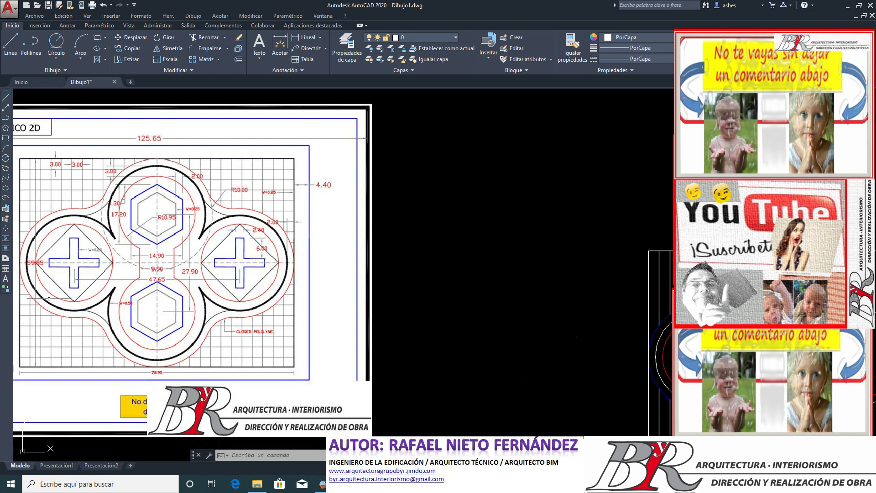
scroll(49, 299, down, 2)
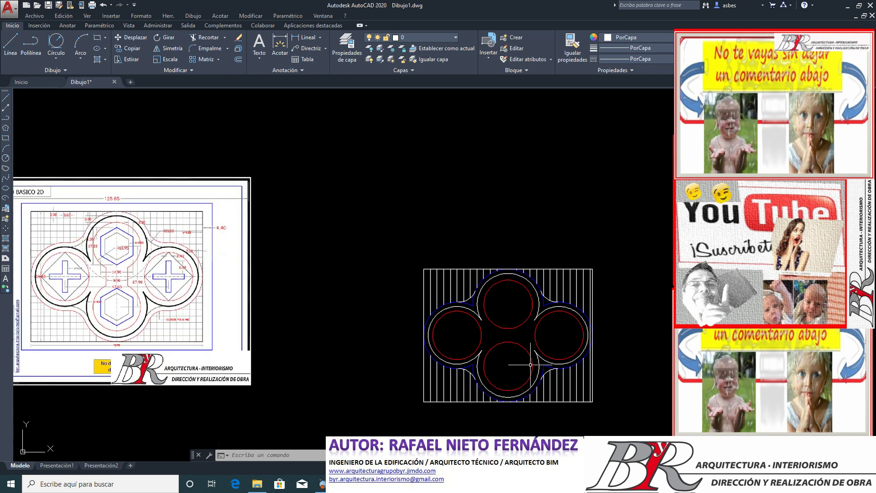
scroll(61, 283, up, 2)
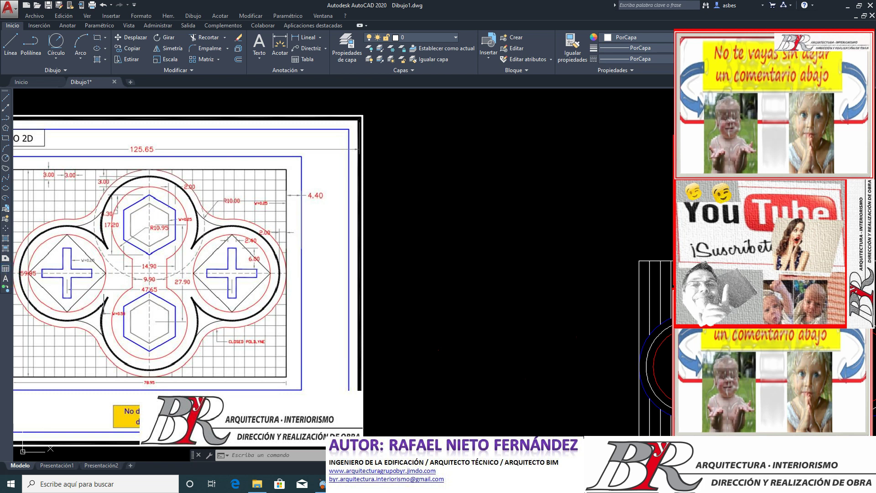
scroll(71, 286, down, 2)
scroll(71, 286, up, 3)
scroll(80, 292, up, 3)
scroll(91, 297, up, 2)
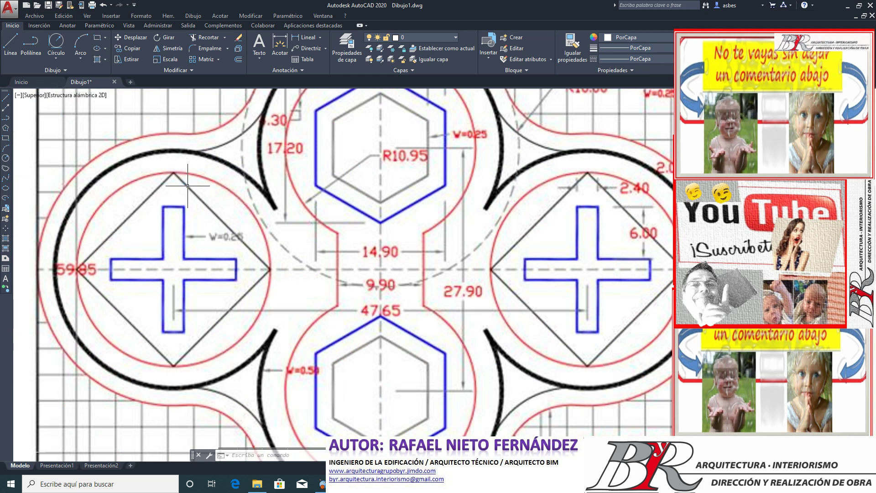
click(234, 257)
click(297, 283)
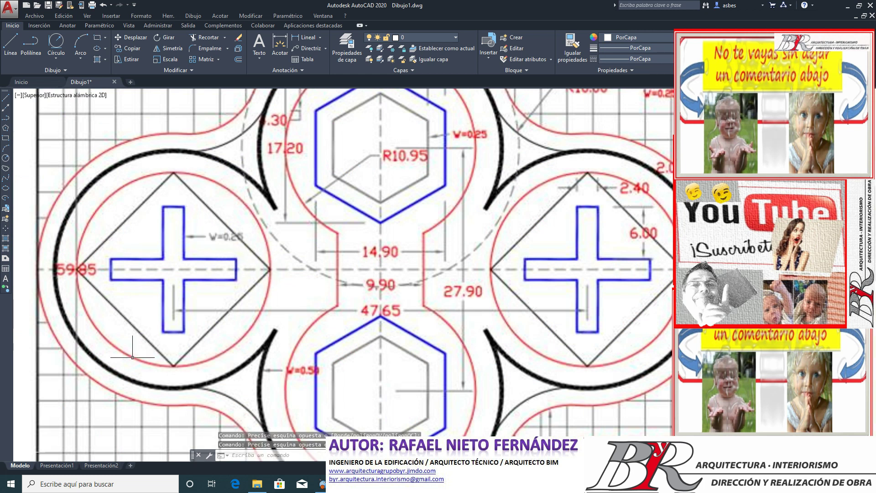
click(151, 356)
click(180, 384)
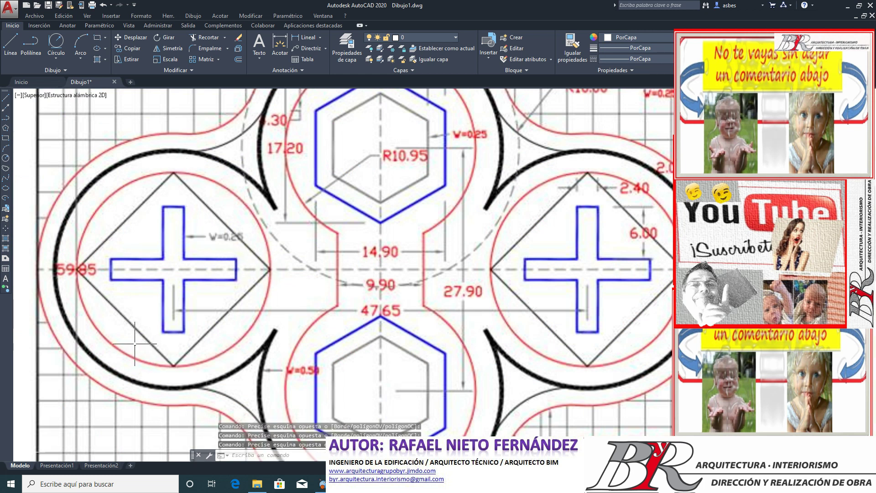
click(65, 259)
click(123, 310)
scroll(100, 297, down, 8)
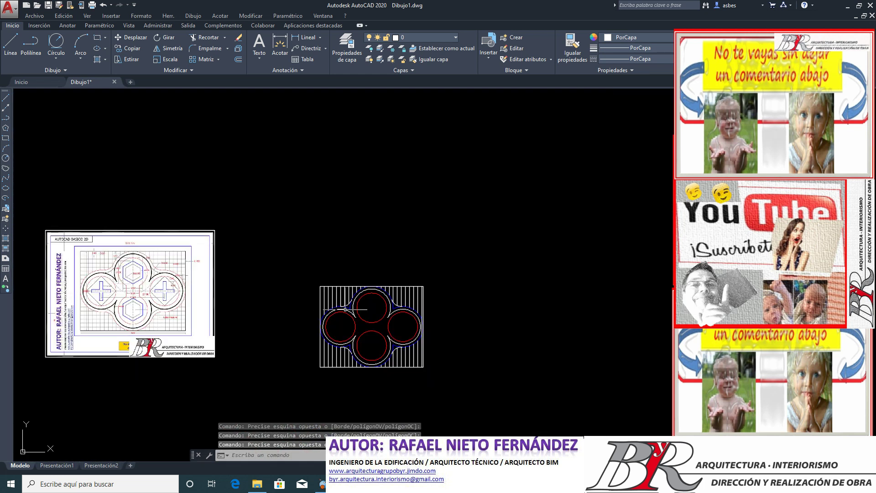
Step: Draw a four-line diamond through the left circle's top, right, bottom and left quadrants
scroll(371, 356, up, 5)
scroll(385, 292, up, 2)
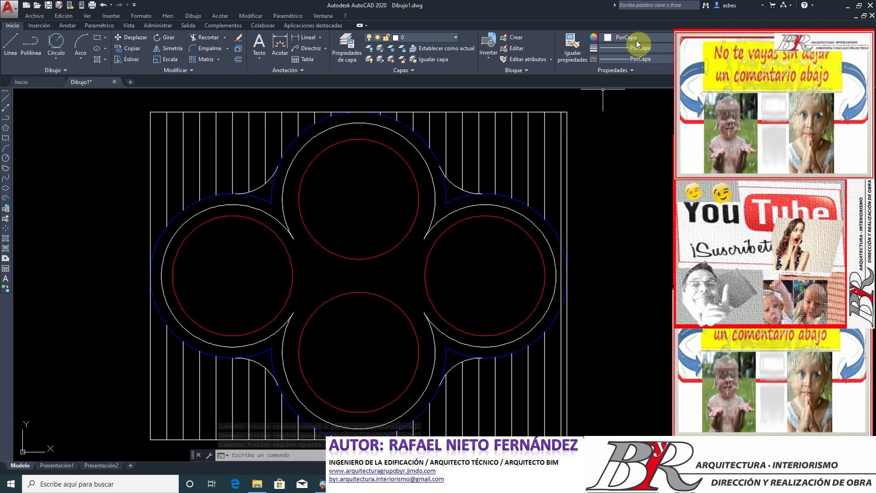
click(10, 43)
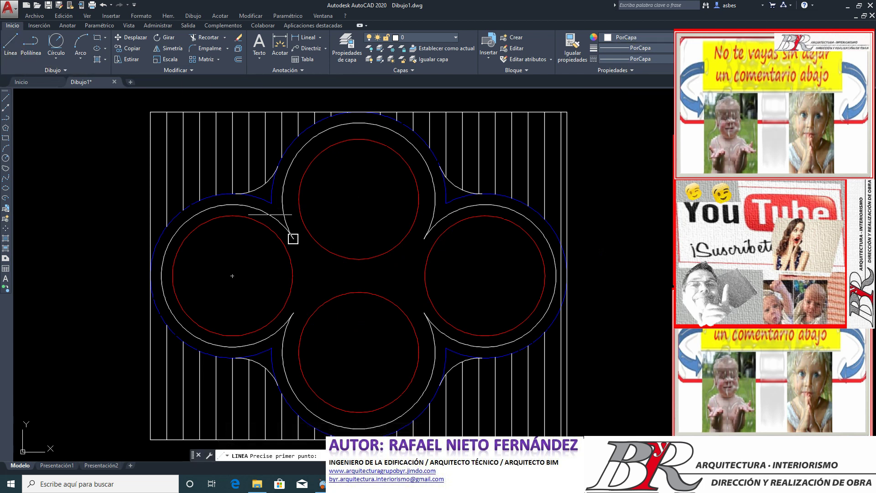
click(232, 215)
click(292, 275)
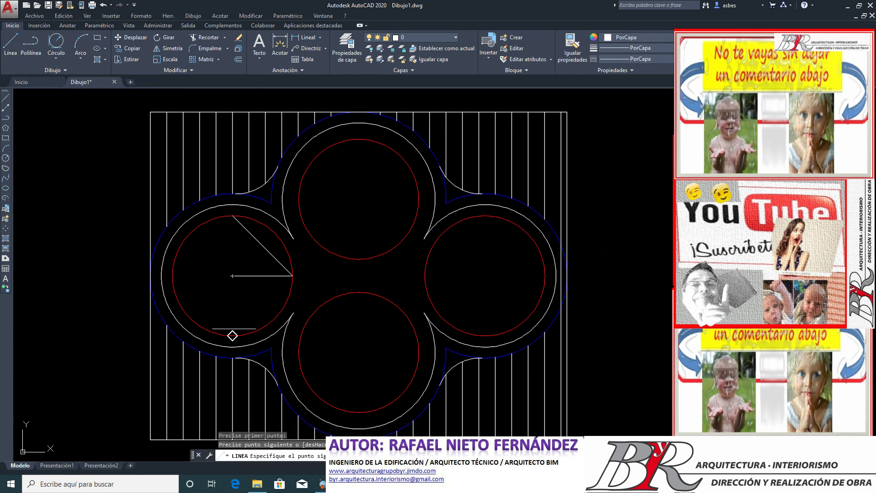
click(232, 335)
click(173, 275)
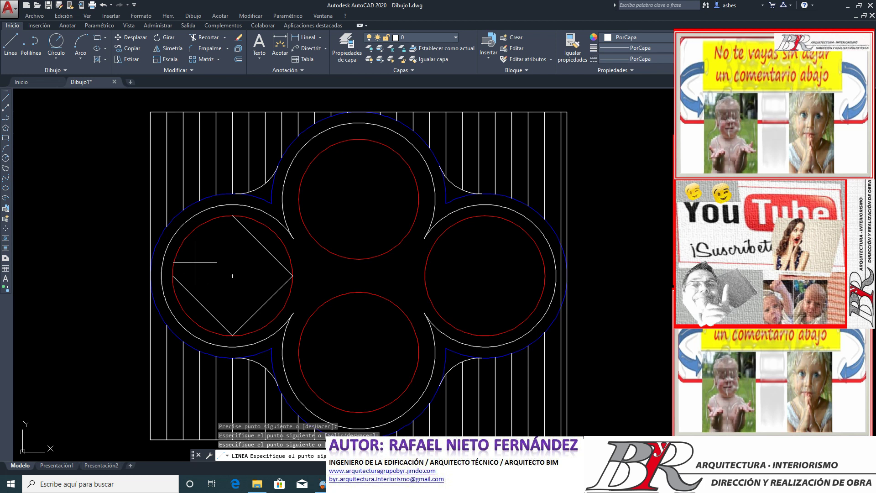
click(232, 215)
key(Return)
scroll(283, 285, down, 8)
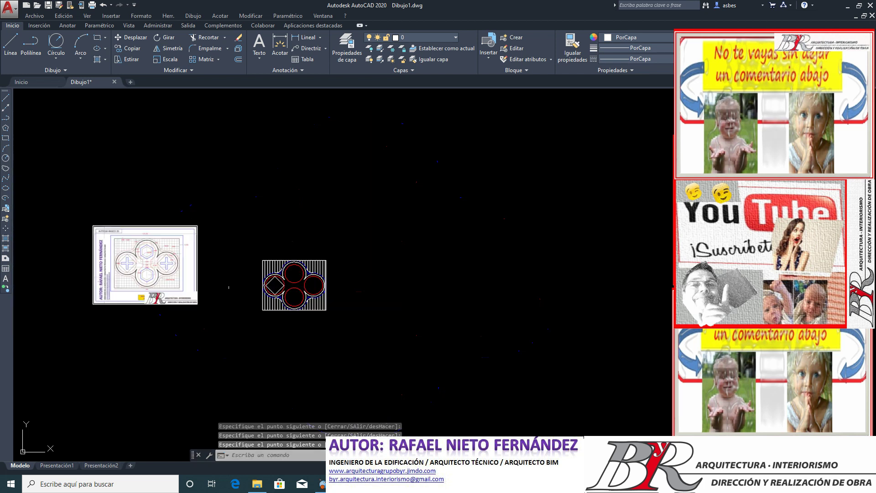
scroll(108, 269, up, 5)
scroll(87, 267, up, 2)
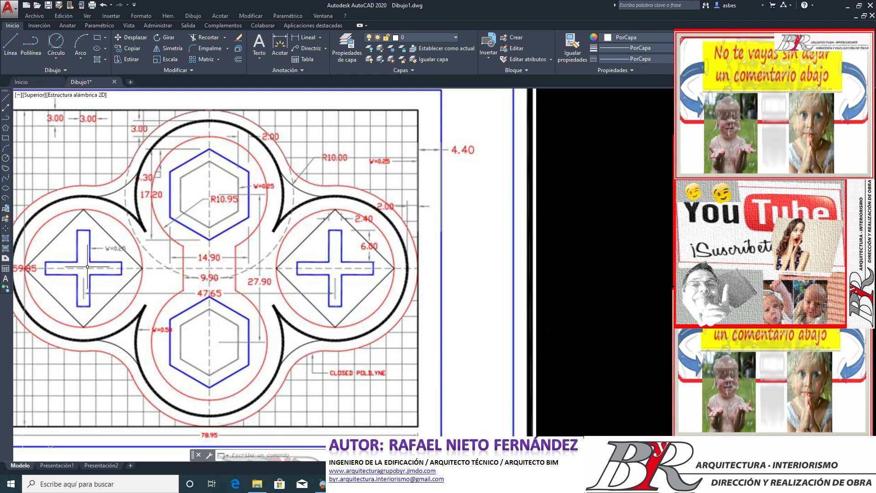
scroll(203, 301, down, 2)
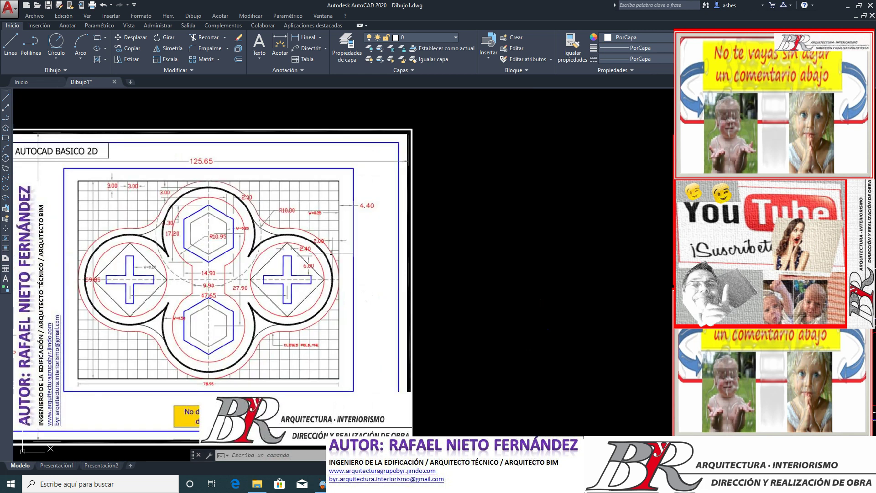
scroll(331, 251, up, 4)
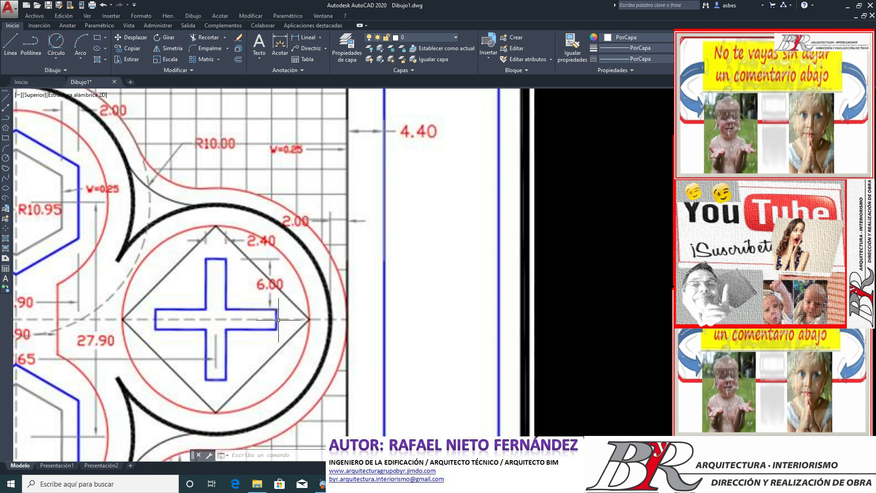
scroll(278, 319, down, 5)
scroll(83, 317, up, 4)
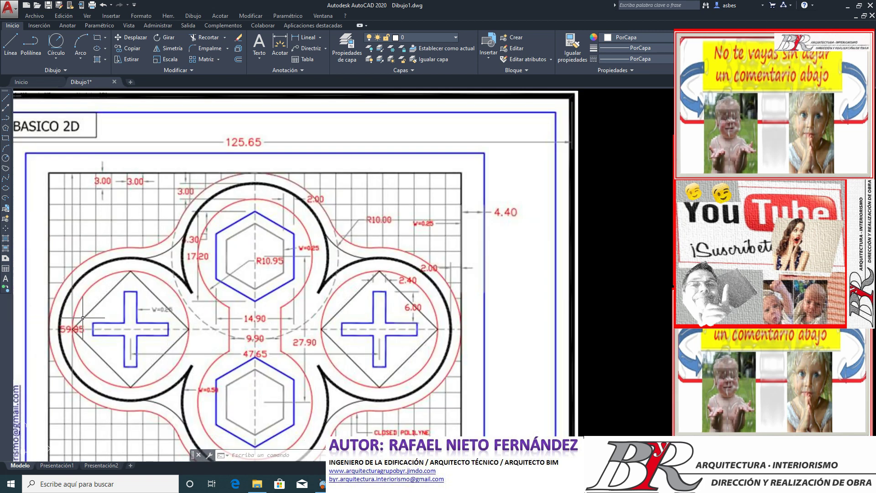
scroll(82, 317, up, 2)
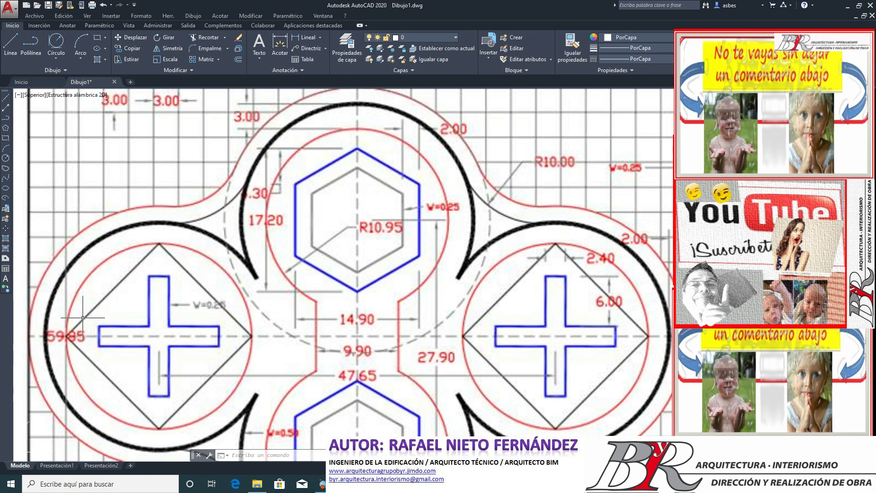
scroll(82, 317, down, 3)
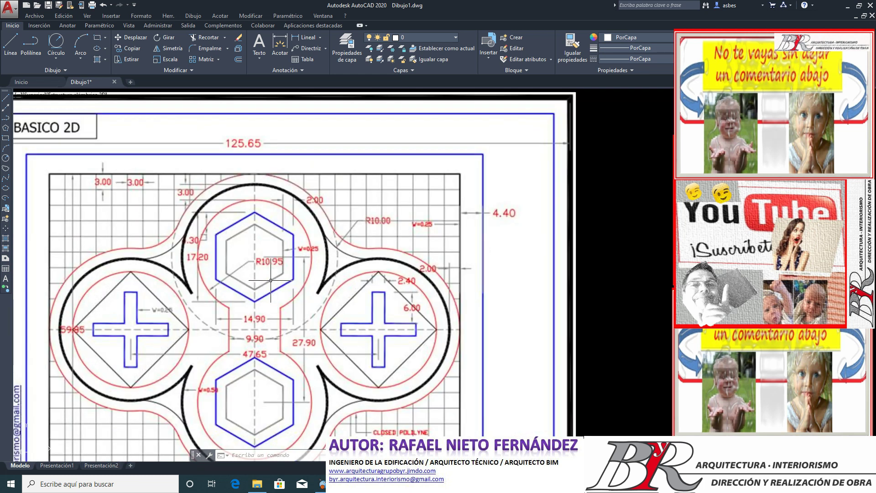
scroll(409, 294, up, 6)
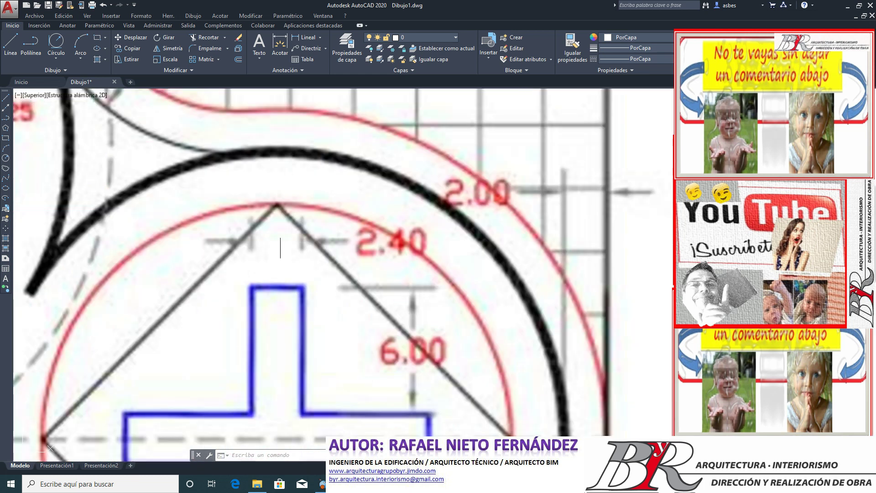
scroll(165, 308, down, 5)
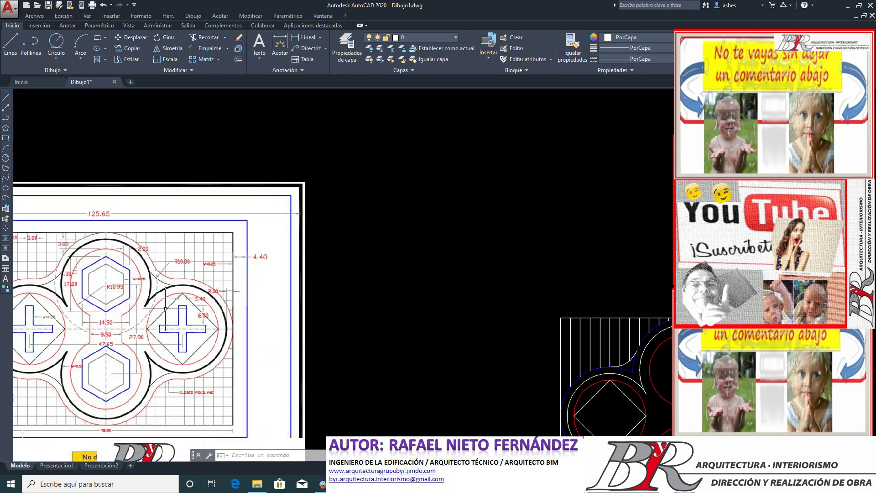
scroll(166, 309, down, 2)
scroll(174, 332, up, 2)
Step: Start the cross outline with its top edge and right arm using 2.4 and 6 unit edges
scroll(174, 332, up, 2)
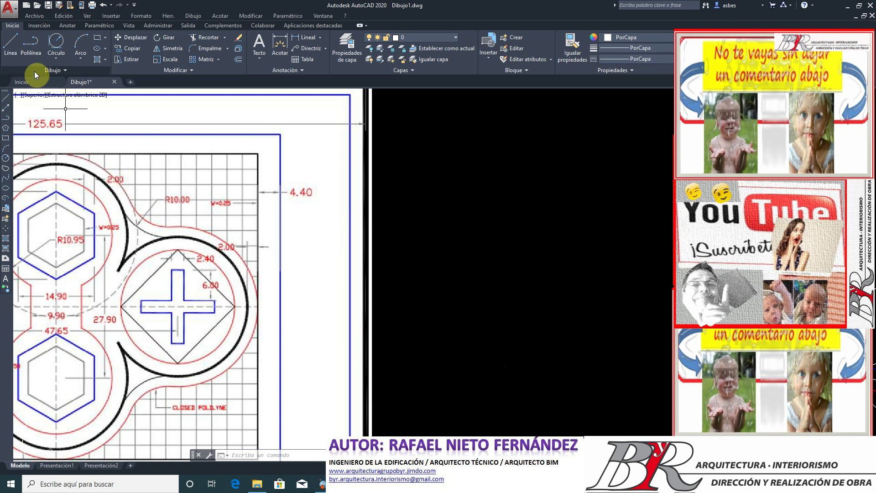
click(15, 52)
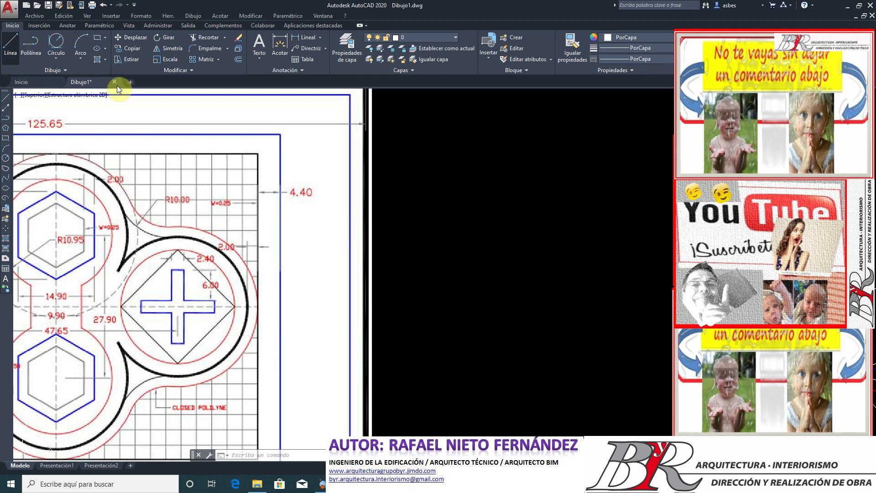
click(411, 269)
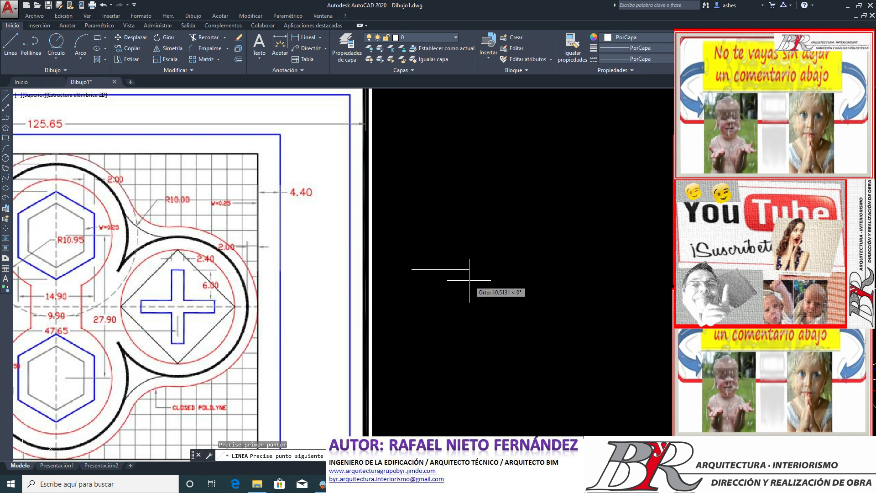
click(469, 280)
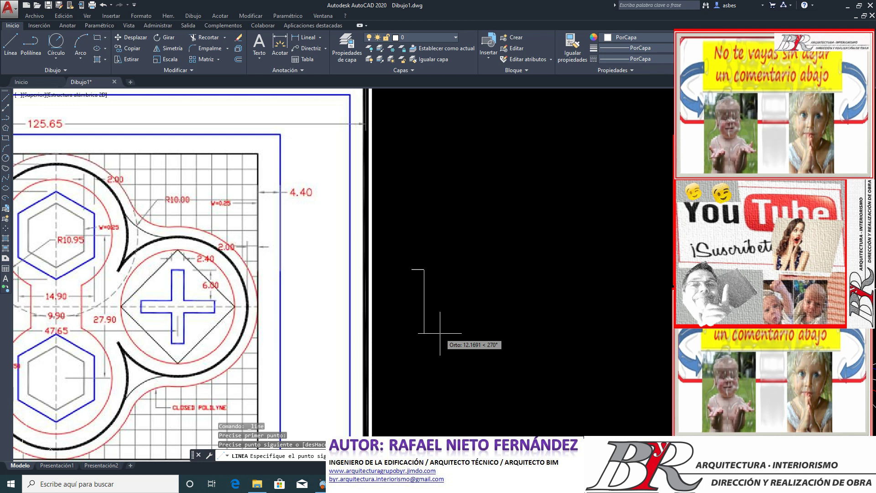
text(2.4)
key(Return)
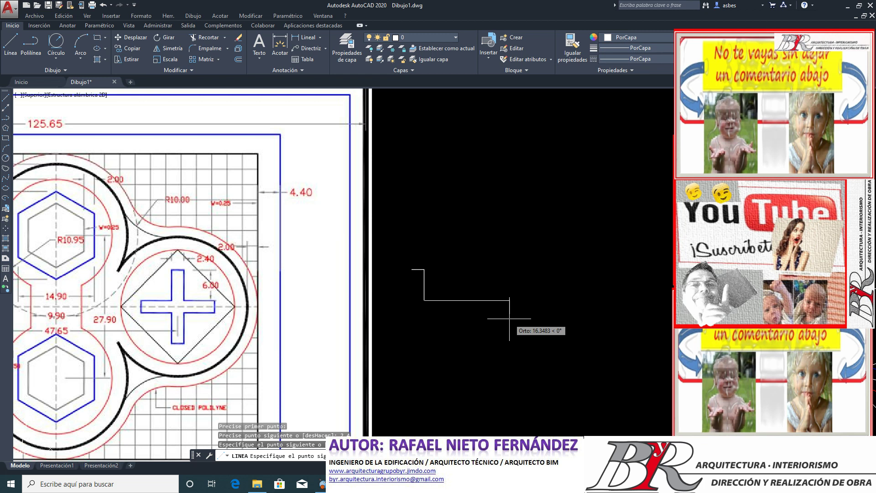
text(6)
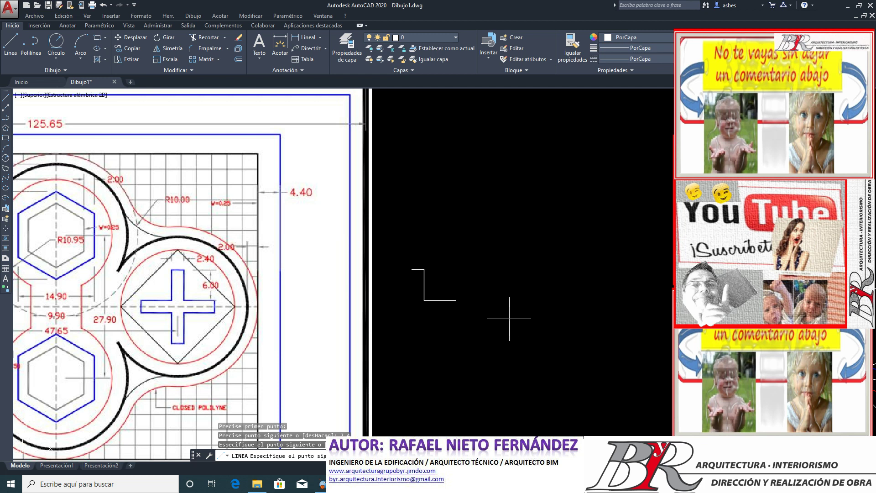
key(Return)
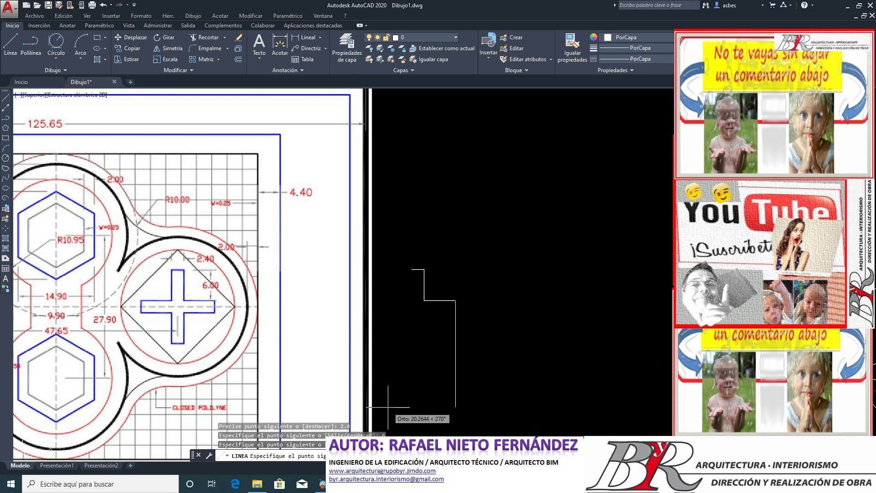
text(2.4)
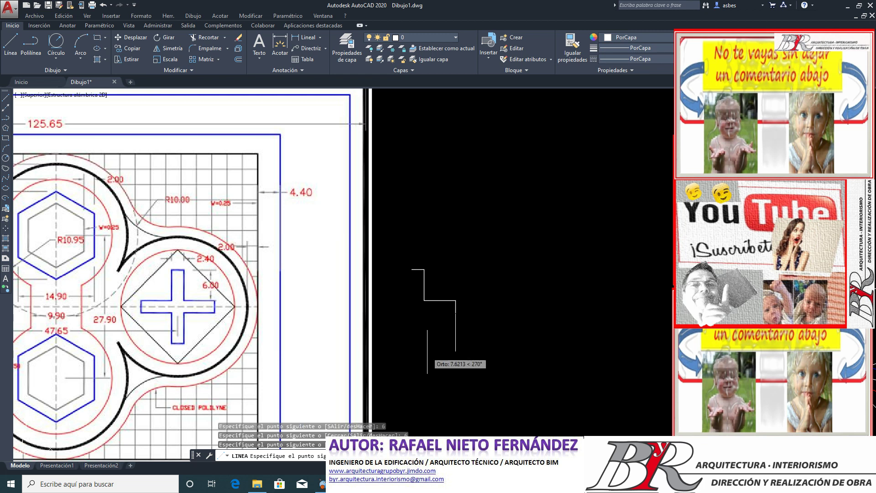
key(Return)
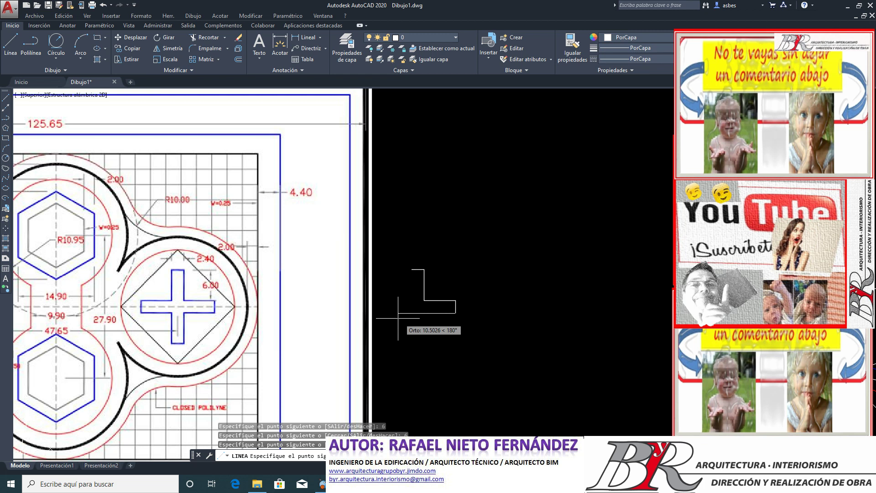
text(6)
key(Return)
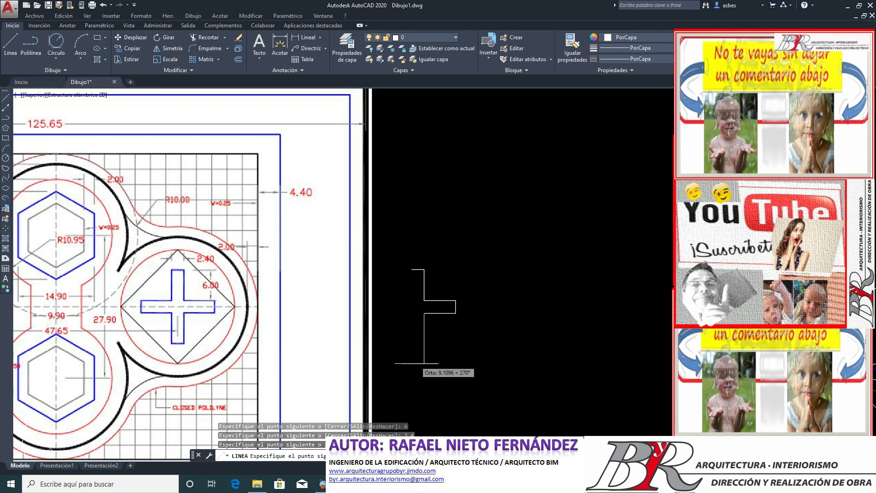
Step: Draw the lower and left arms with 6 and 2.4 unit edges and close the cross
text(6)
key(Return)
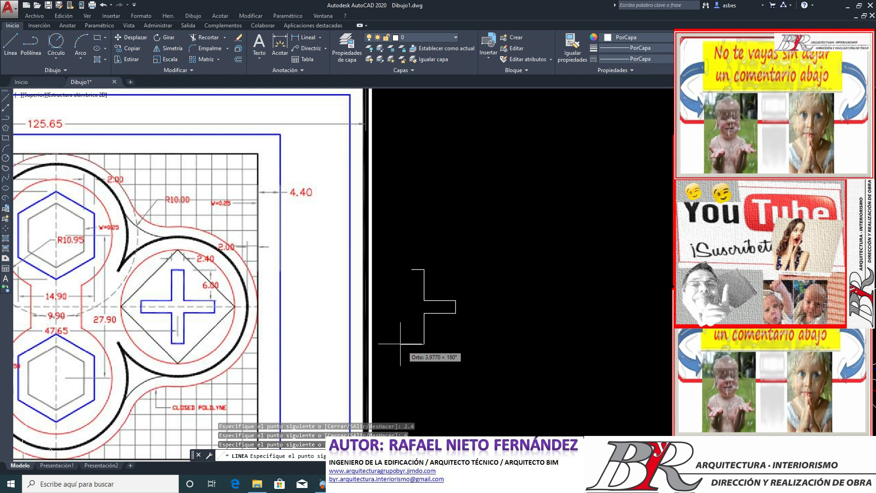
text(2.4)
key(Return)
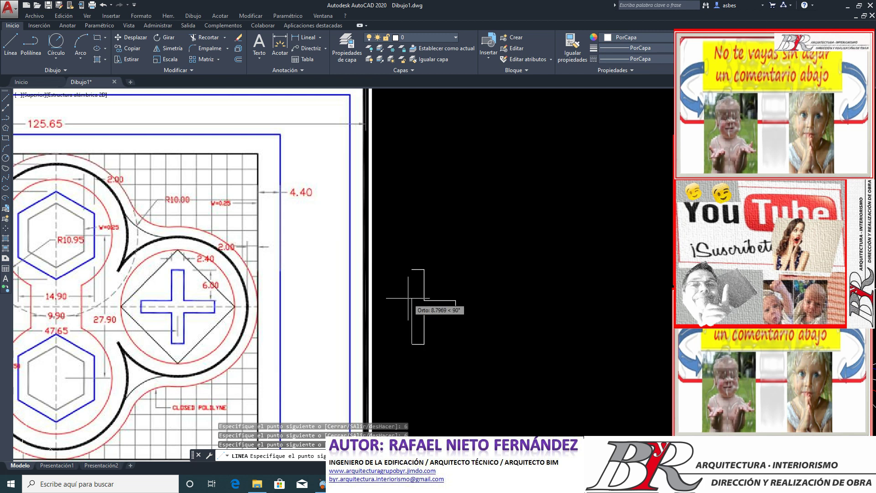
text(6)
key(Return)
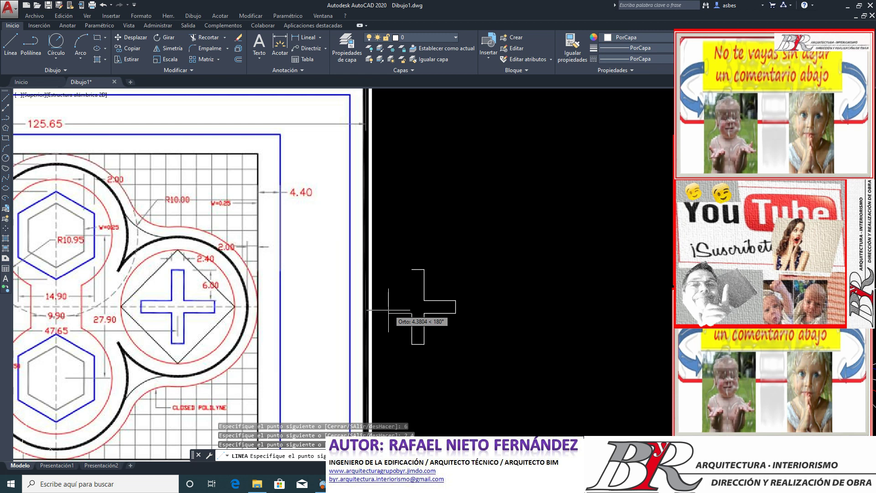
text(6)
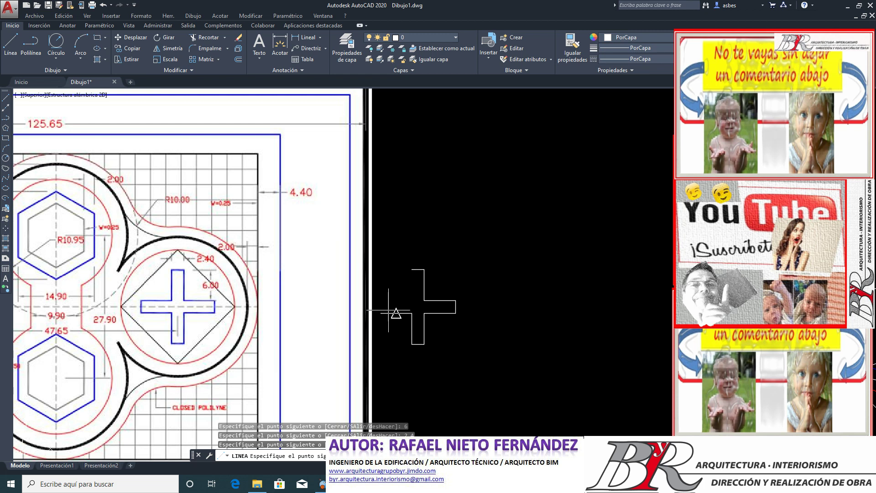
key(Return)
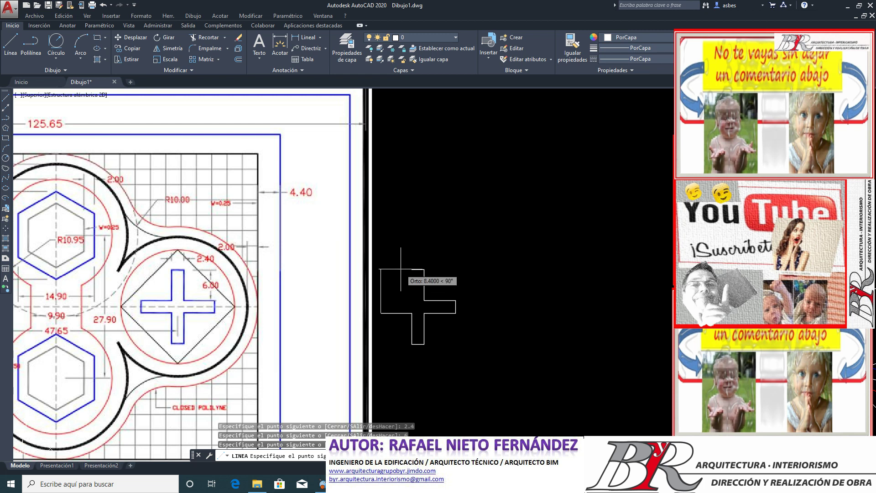
text(2.4)
key(Return)
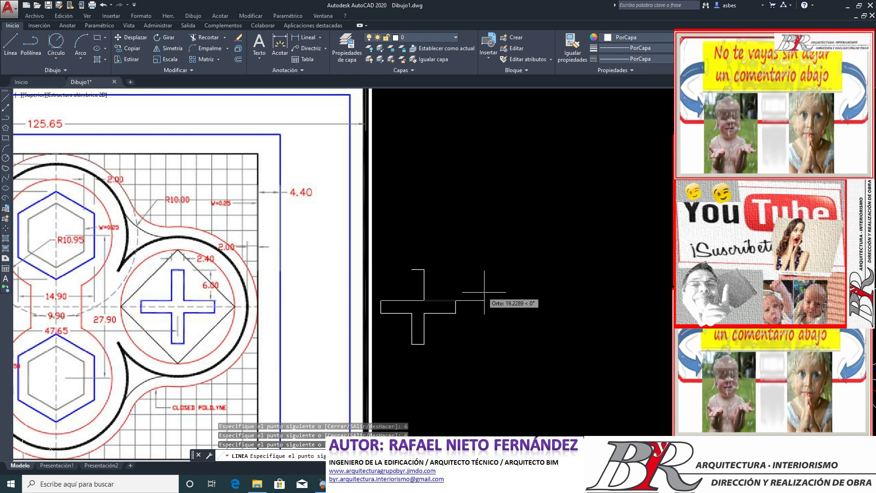
text(6)
key(Return)
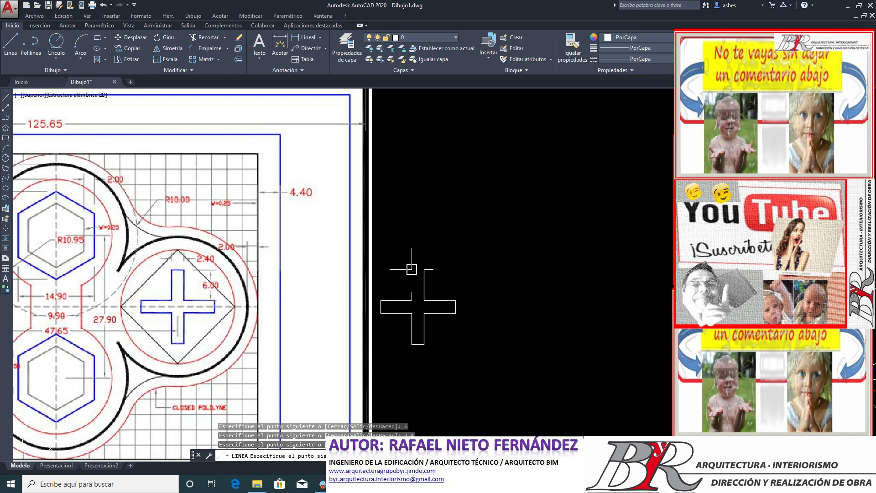
click(411, 269)
key(Return)
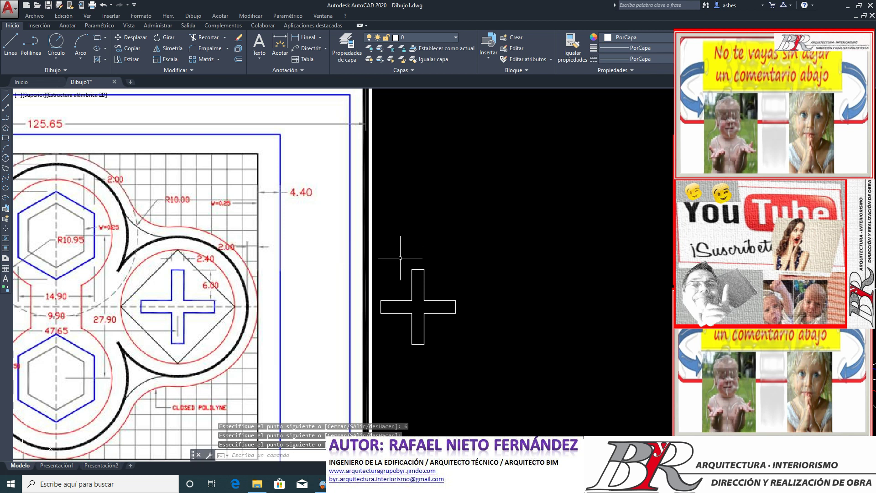
Step: Set the colour of all the cross outline's lines to Azul (blue)
click(476, 352)
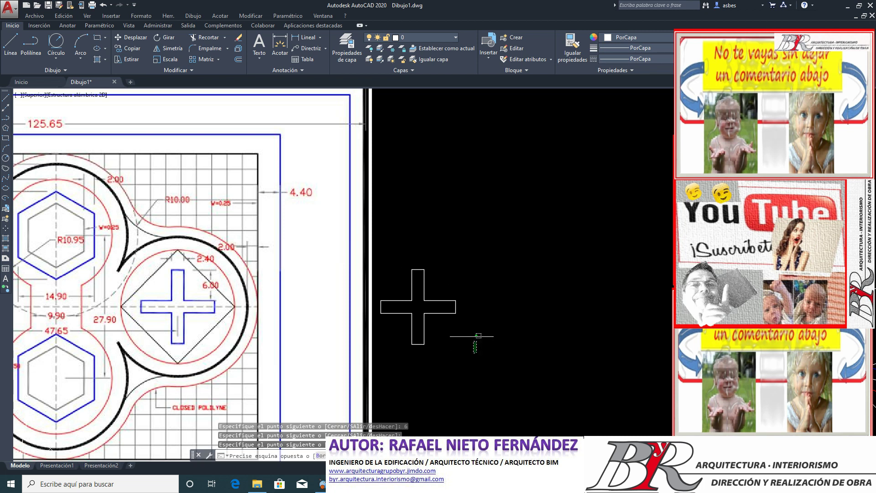
click(382, 250)
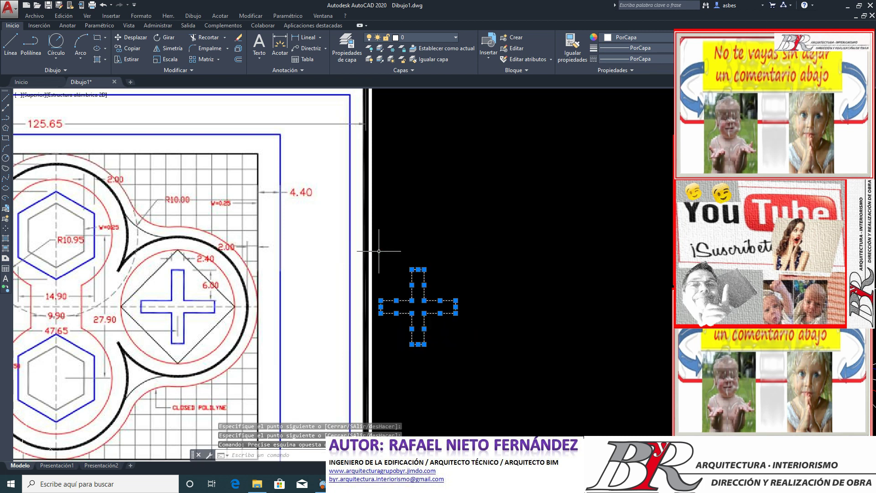
click(669, 38)
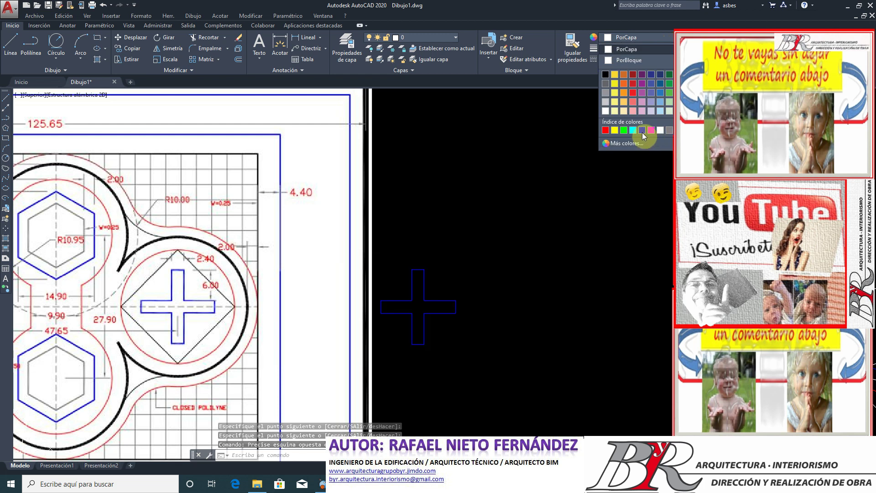
click(642, 133)
scroll(460, 297, down, 3)
scroll(460, 298, down, 3)
scroll(460, 297, up, 5)
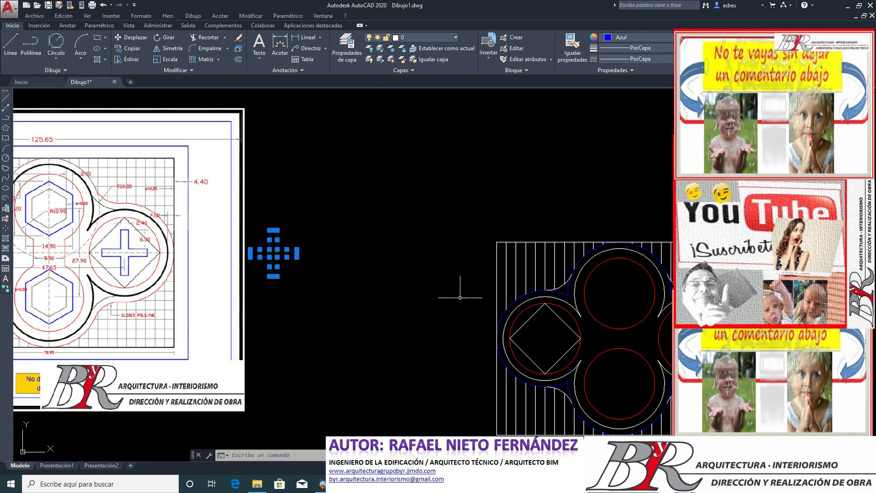
key(Escape)
key(Escape)
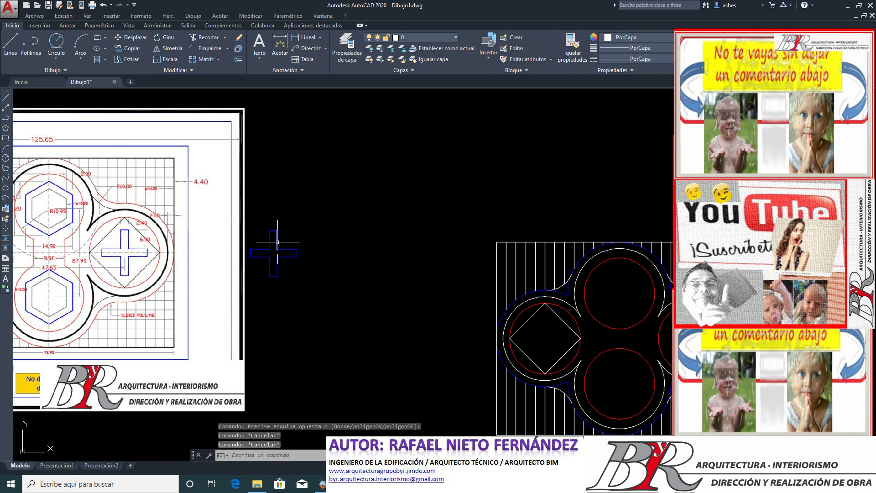
scroll(269, 245, up, 3)
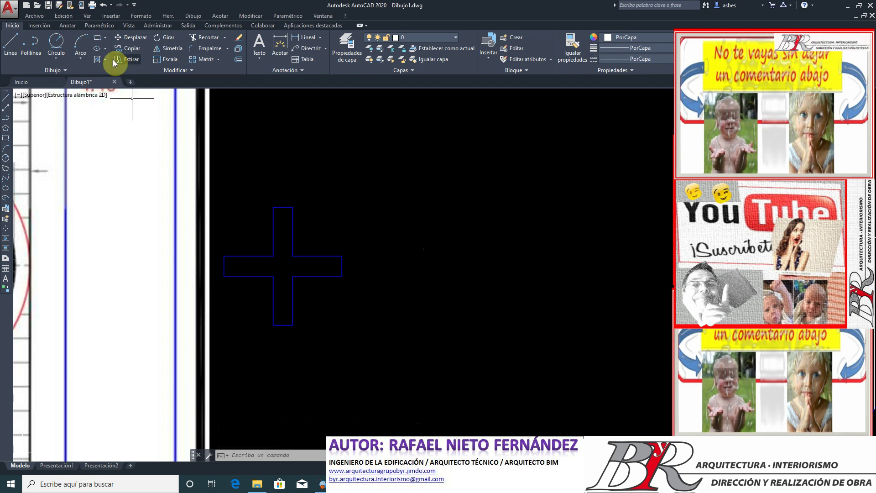
Step: Begin moving the cross, then cancel without moving it
click(123, 37)
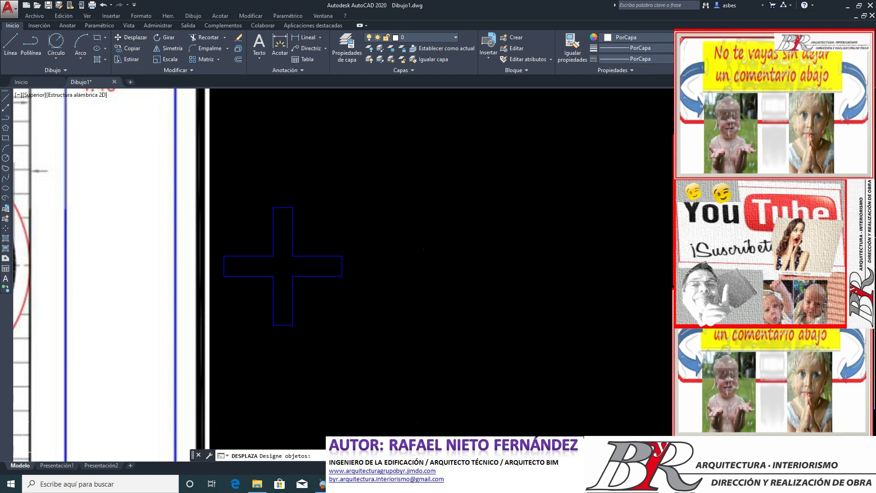
click(217, 182)
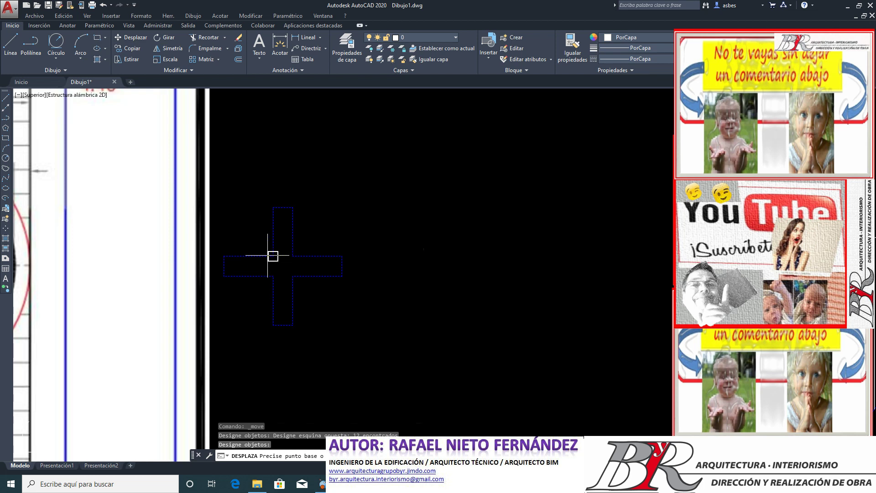
key(Escape)
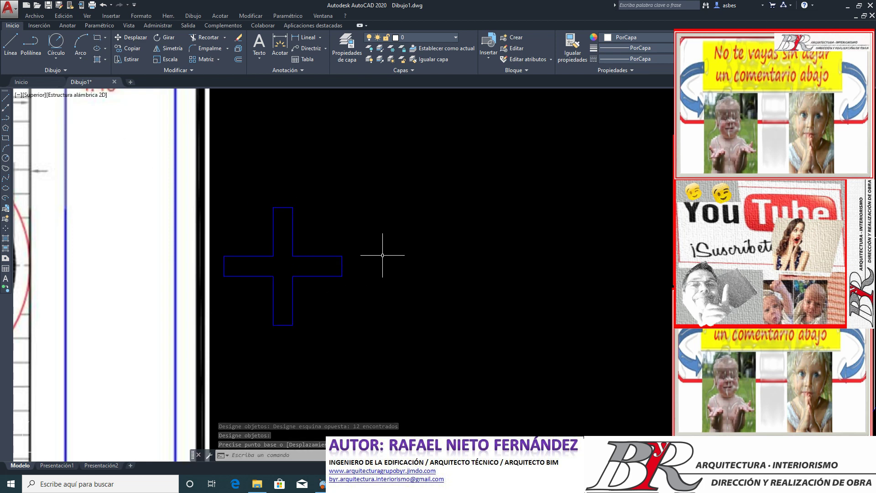
Step: Convert a cross edge to a polyline with EDITPOL and join all the cross segments into it
text(edit)
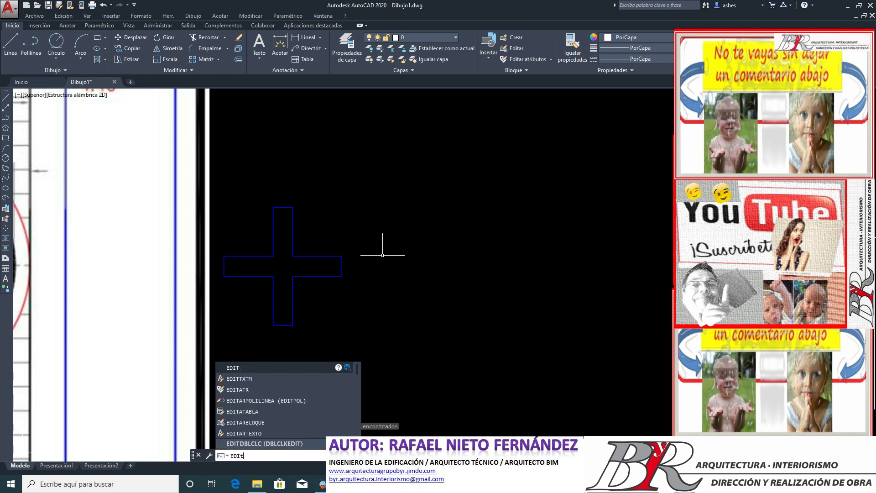
text(po)
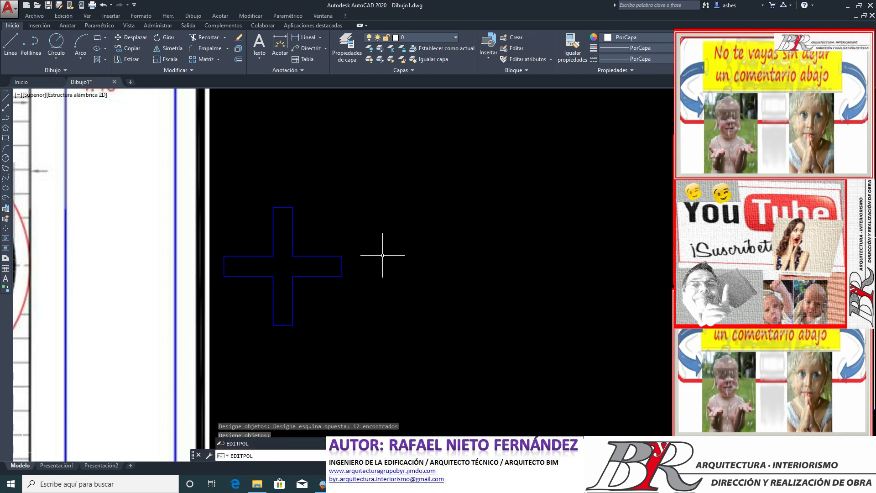
key(Return)
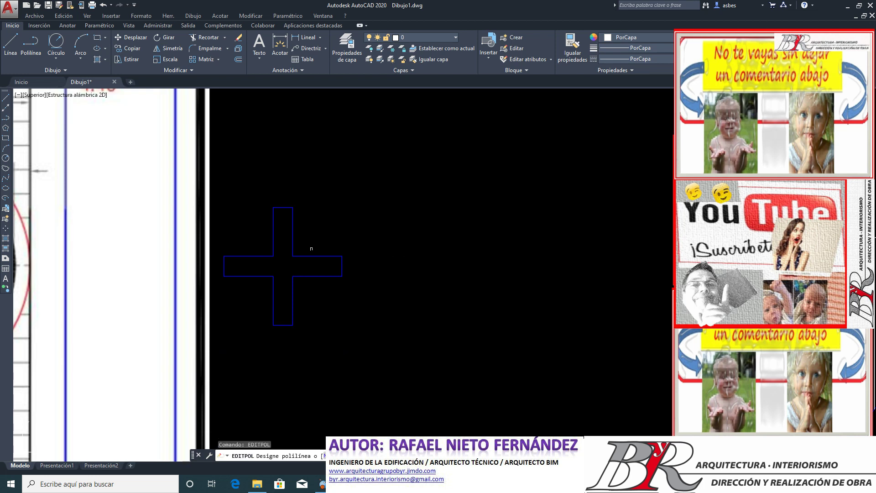
click(315, 255)
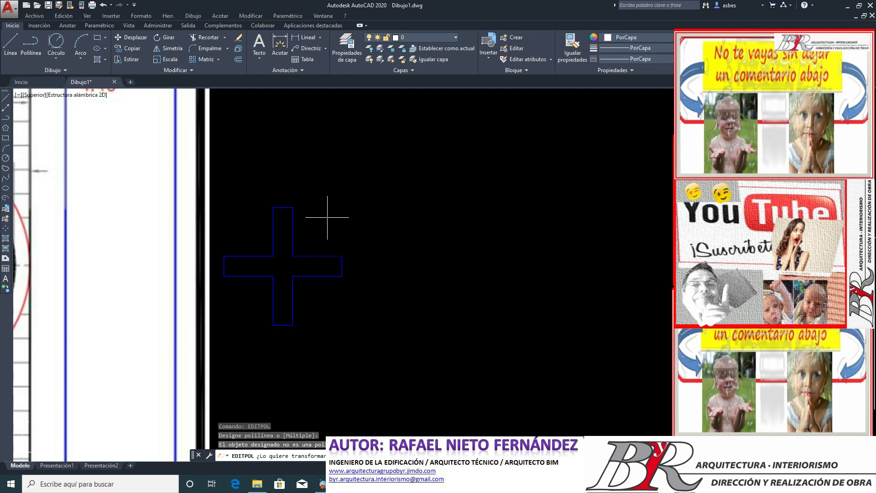
click(301, 454)
key(Return)
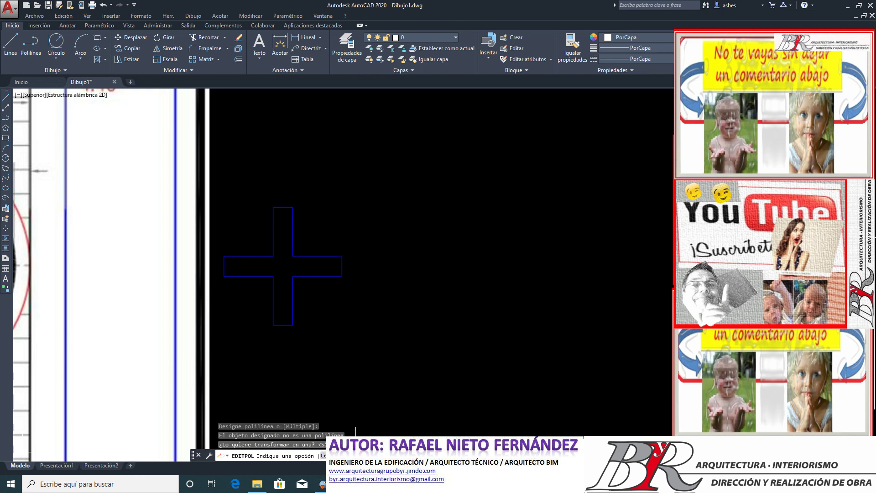
text(j)
key(Return)
click(408, 348)
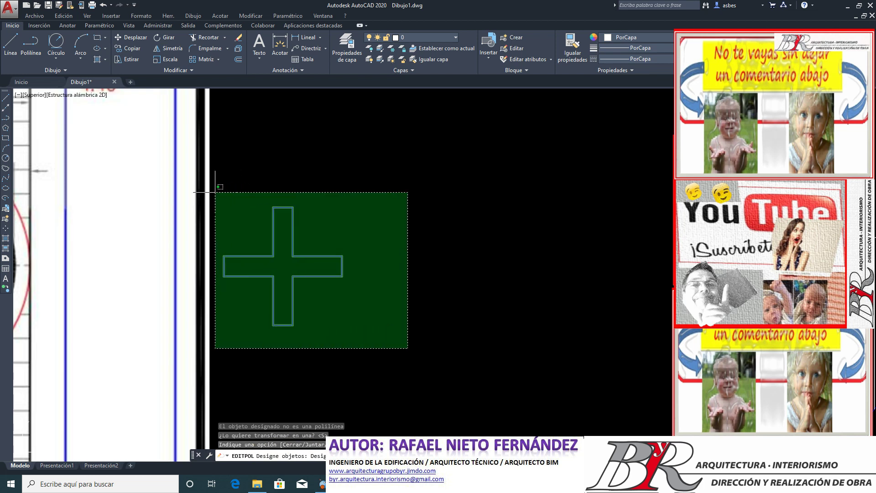
click(215, 192)
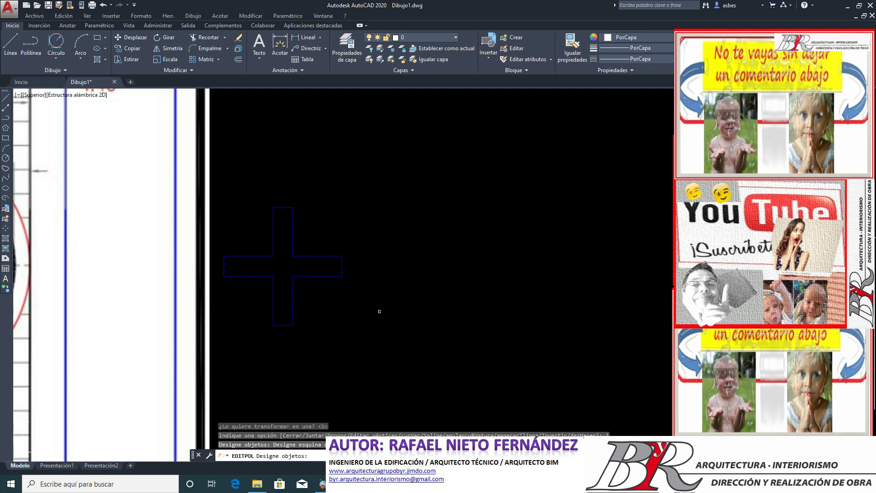
key(Return)
key(Return)
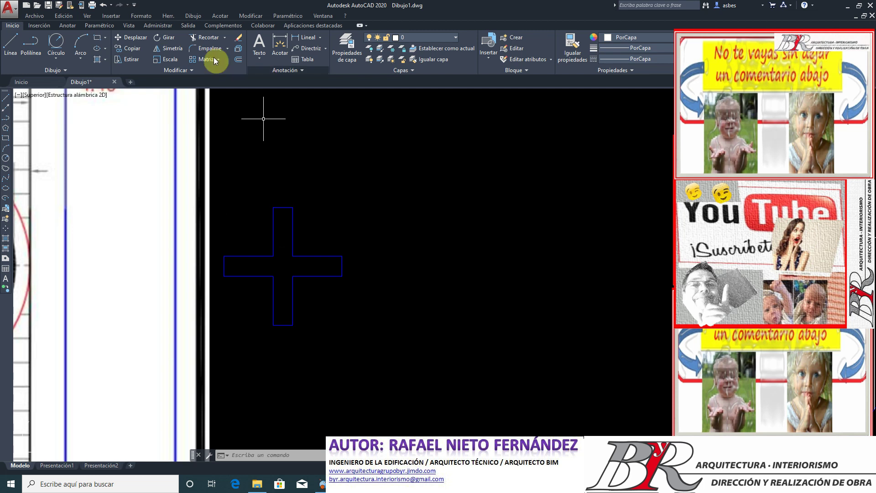
Step: Move the blue cross by its centre onto the centre of the left diamond
click(131, 37)
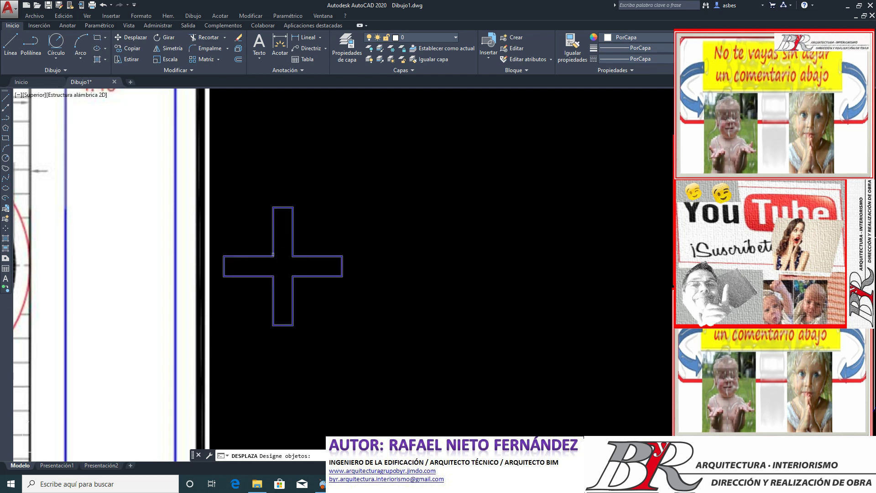
click(293, 278)
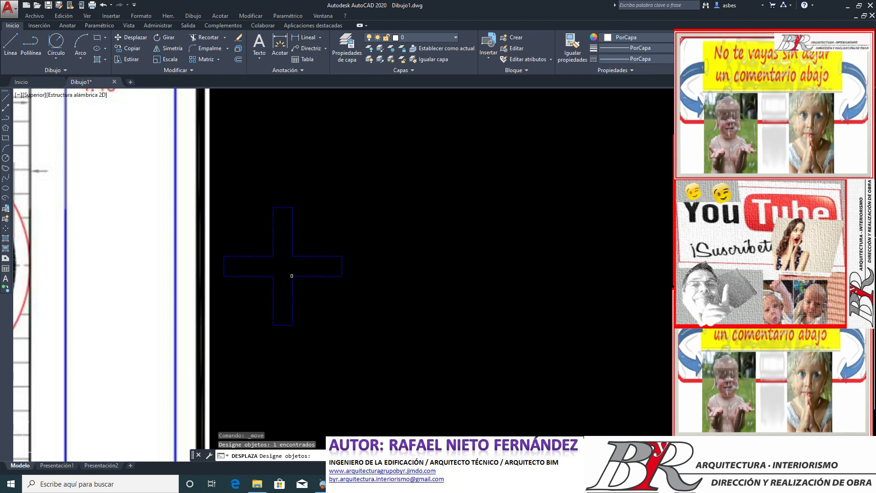
key(Return)
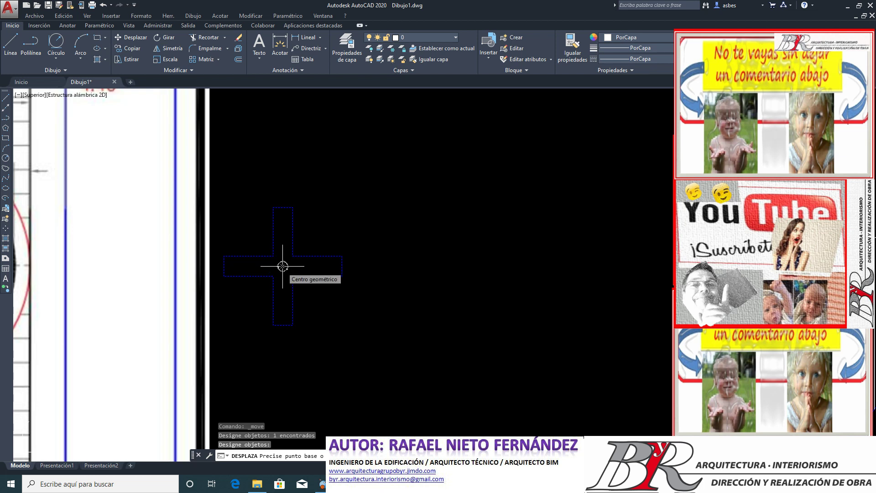
click(282, 266)
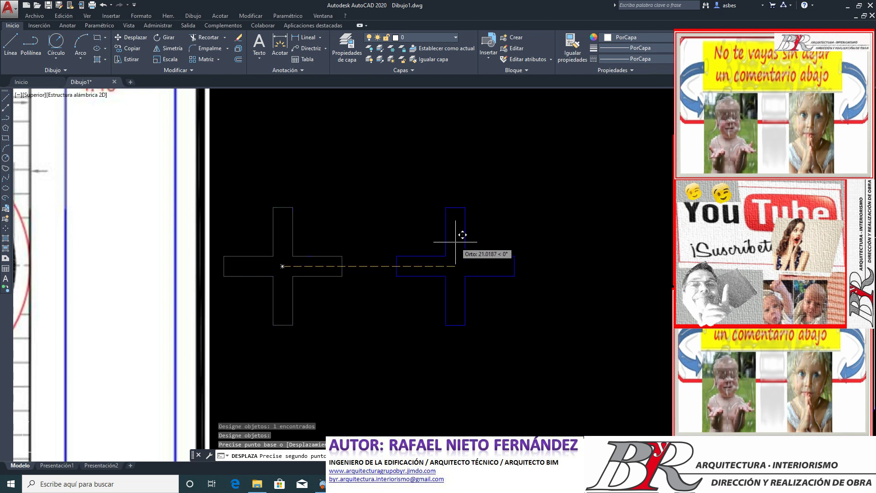
scroll(301, 187, down, 5)
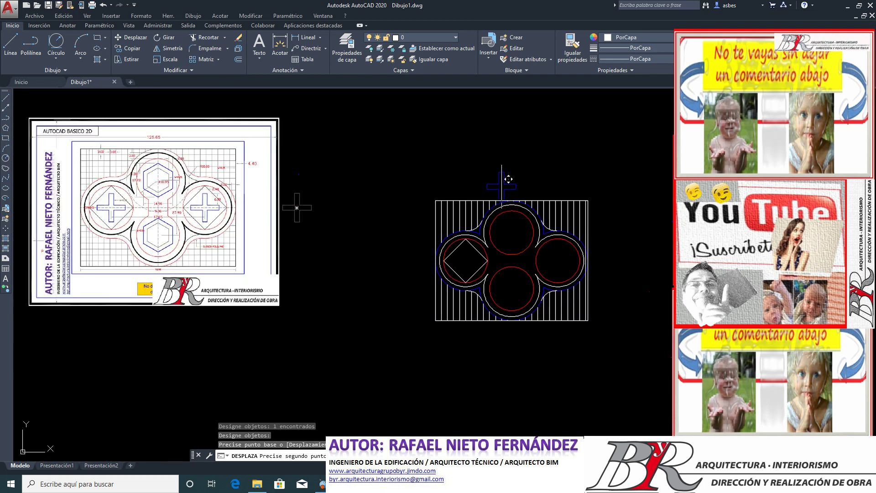
scroll(626, 214, up, 2)
scroll(626, 213, up, 2)
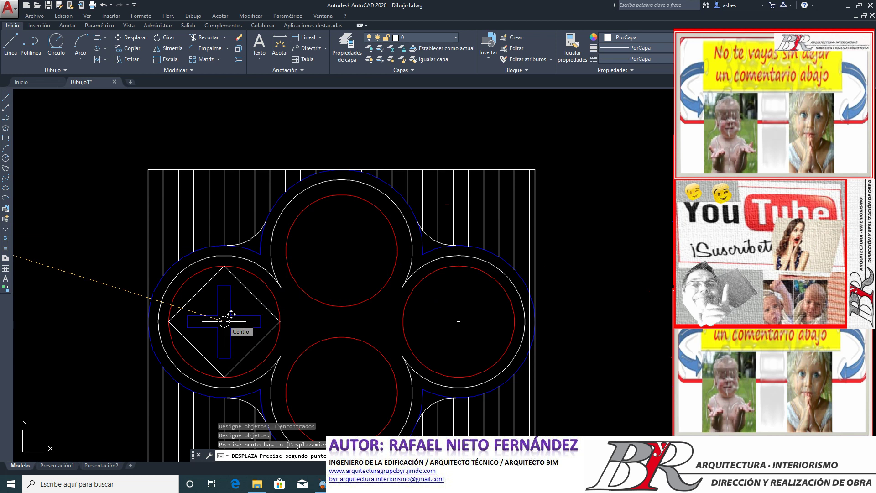
click(223, 321)
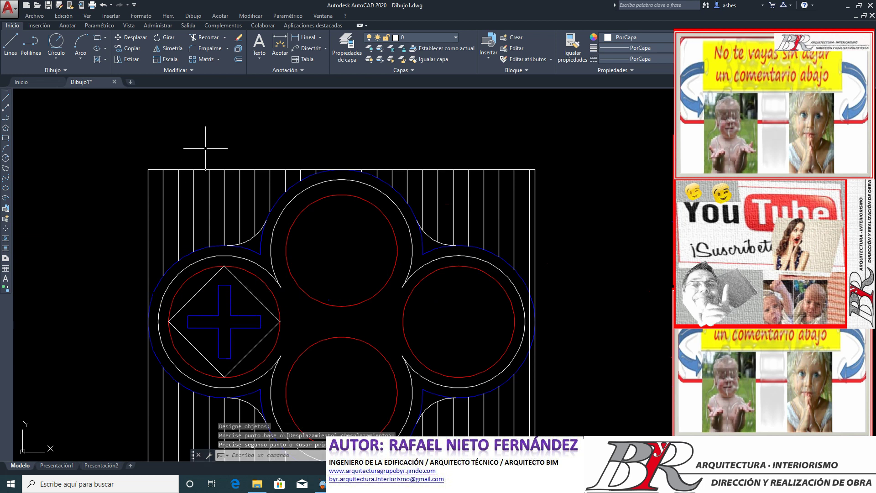
click(223, 315)
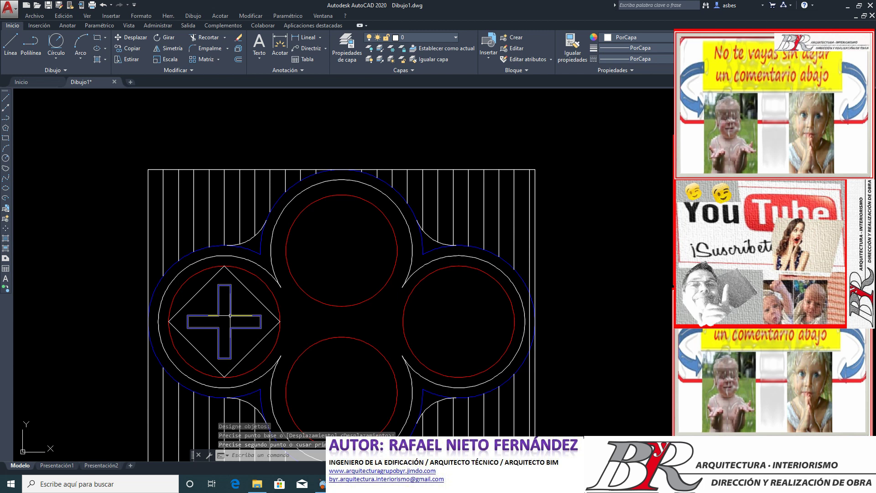
key(Escape)
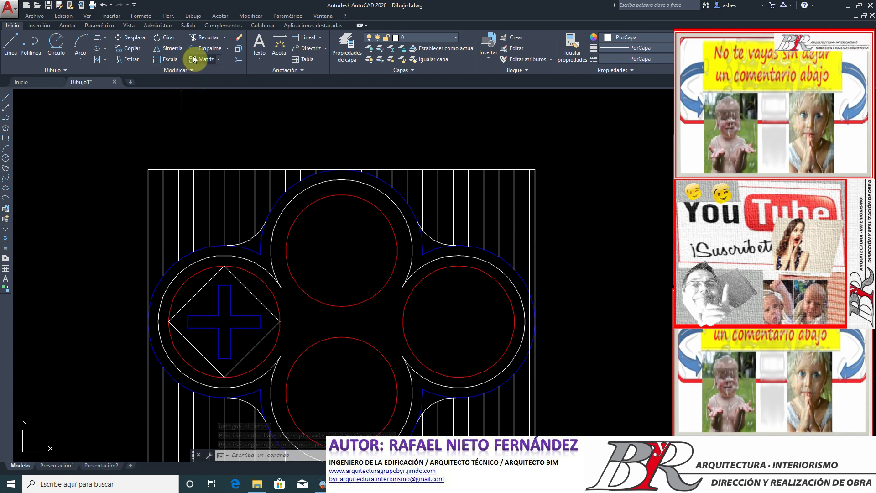
Step: Copy the blue cross from the left lobe into the centre of the right red circle
click(130, 50)
text(p)
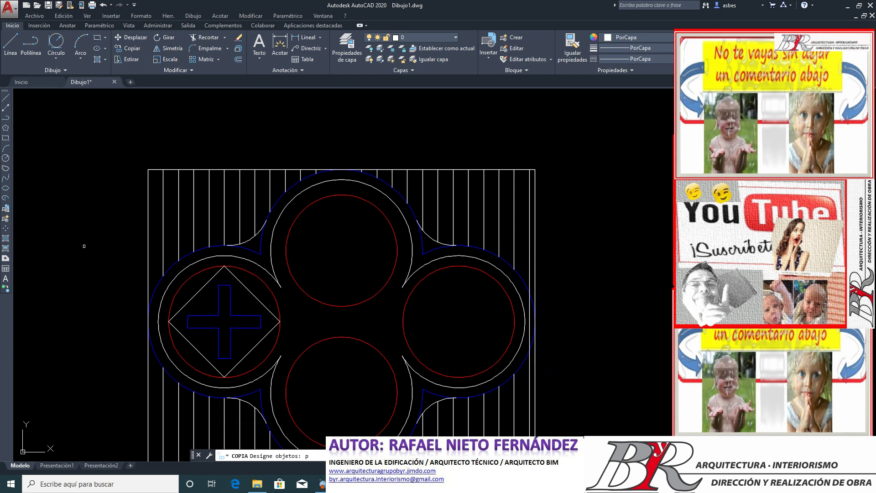
key(Return)
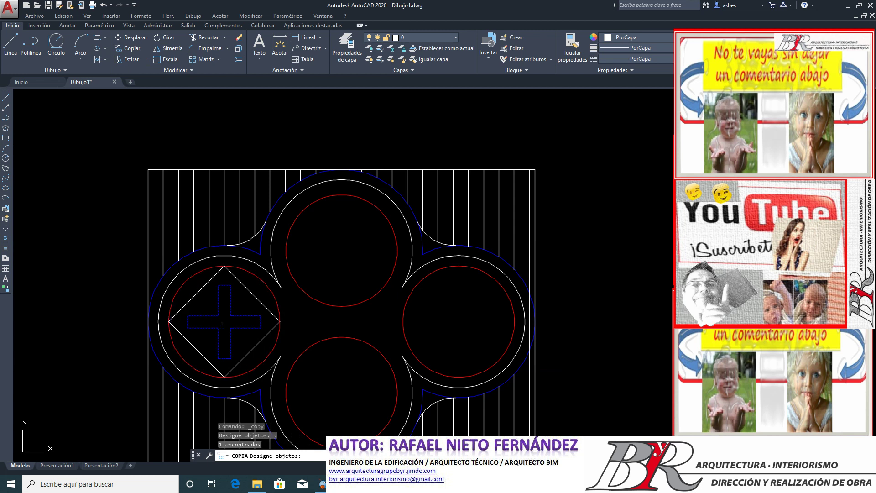
key(Return)
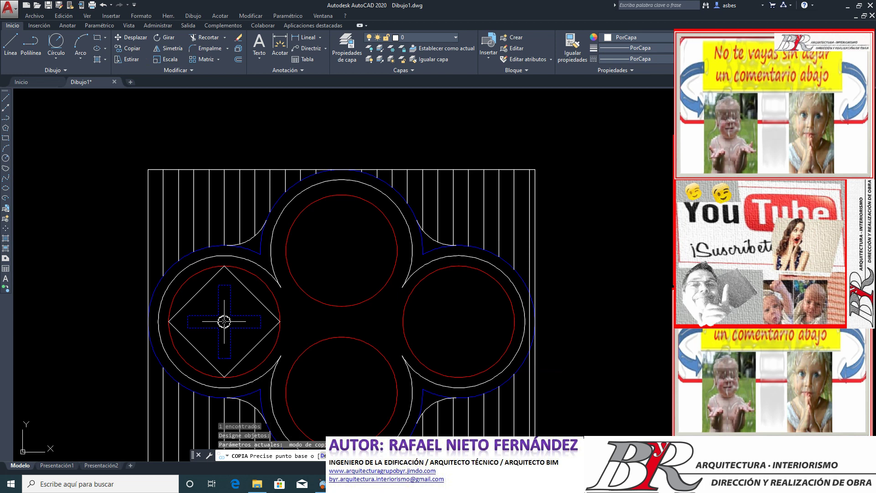
click(224, 321)
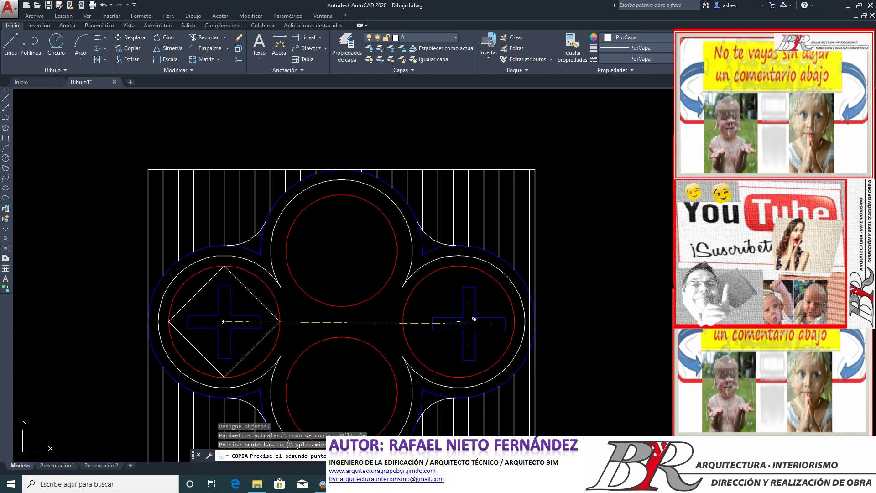
click(458, 321)
key(Return)
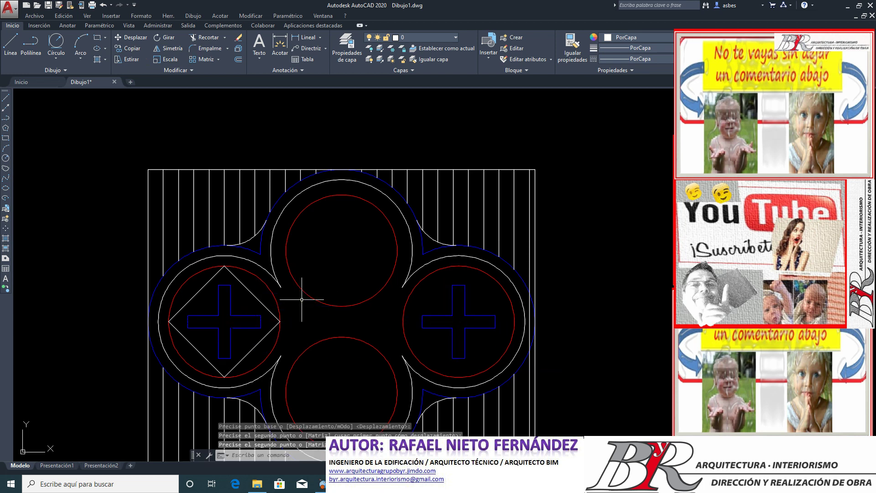
scroll(301, 299, down, 3)
scroll(302, 300, down, 2)
scroll(298, 312, up, 4)
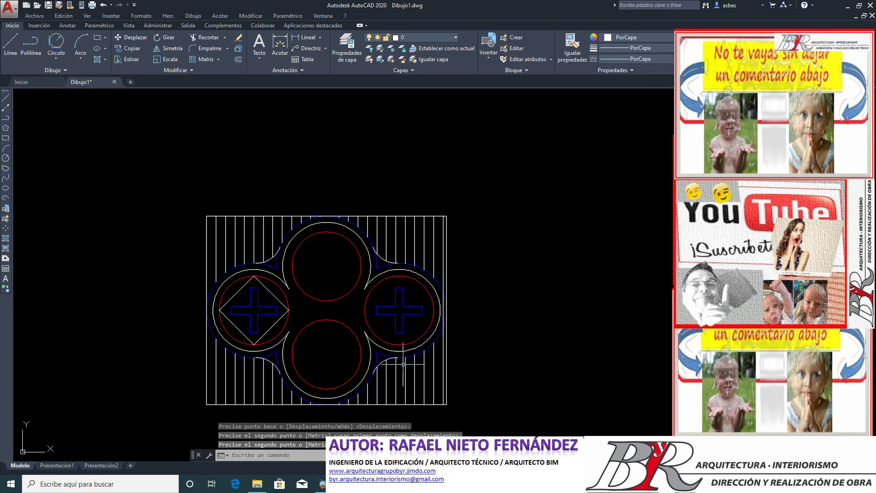
scroll(243, 327, down, 5)
scroll(243, 326, up, 3)
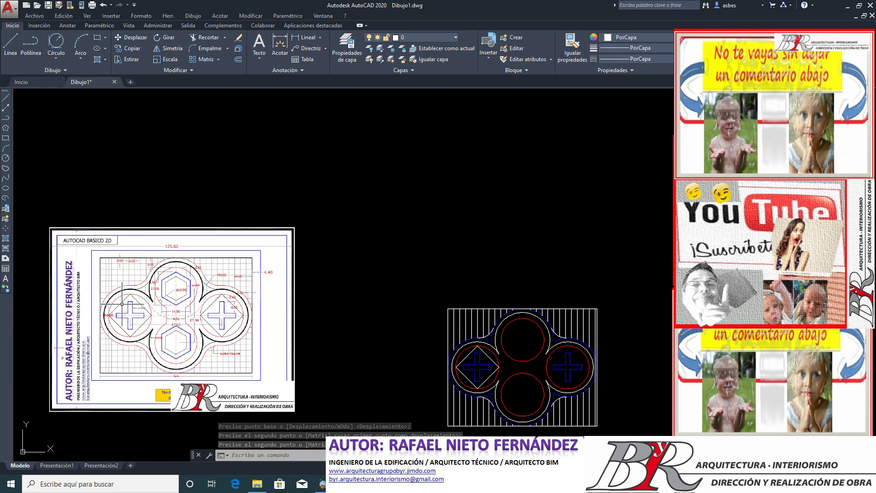
scroll(162, 345, up, 2)
scroll(161, 344, up, 2)
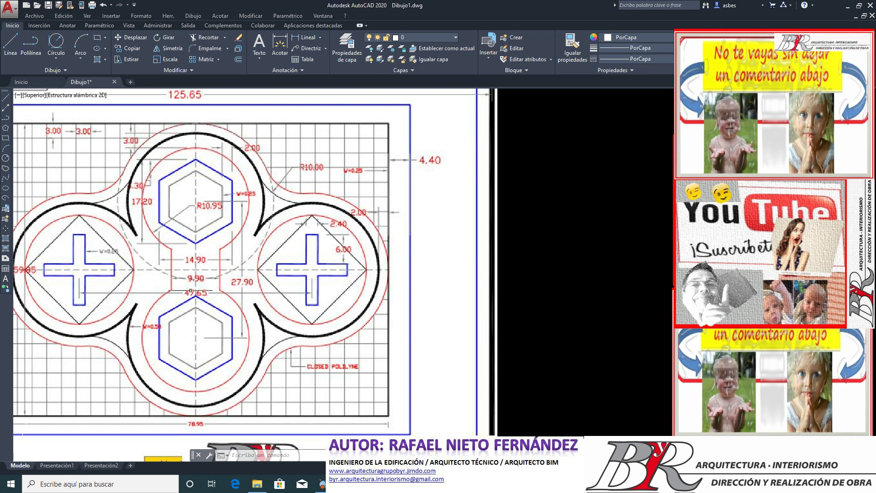
scroll(218, 273, up, 2)
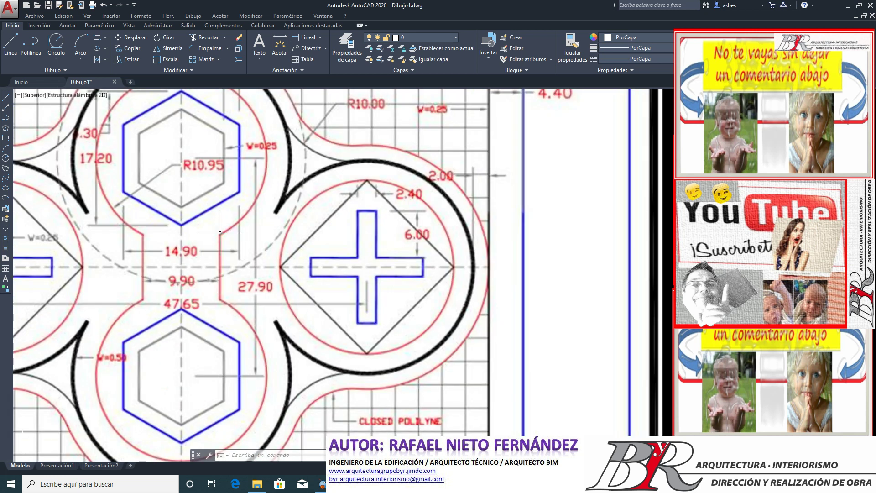
click(217, 273)
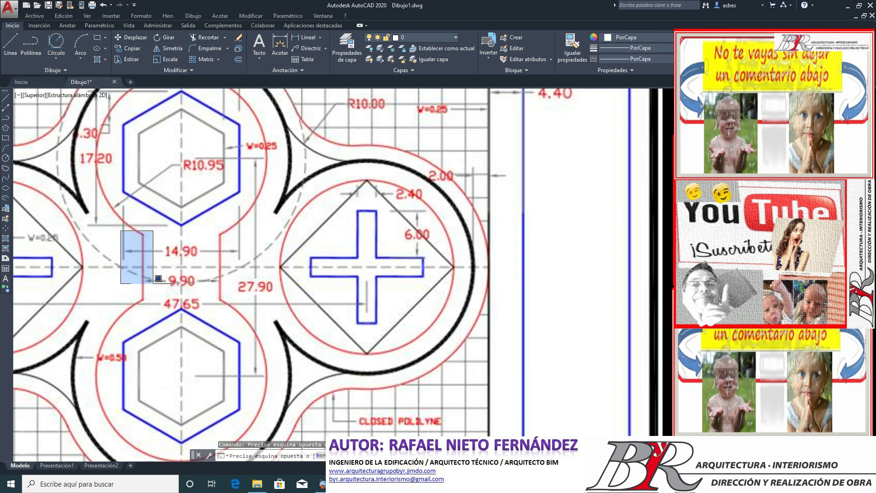
click(177, 320)
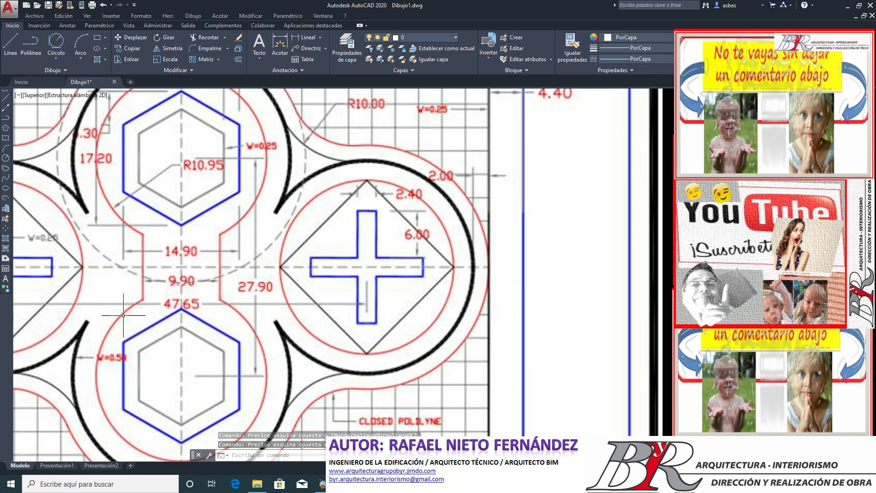
scroll(198, 282, down, 10)
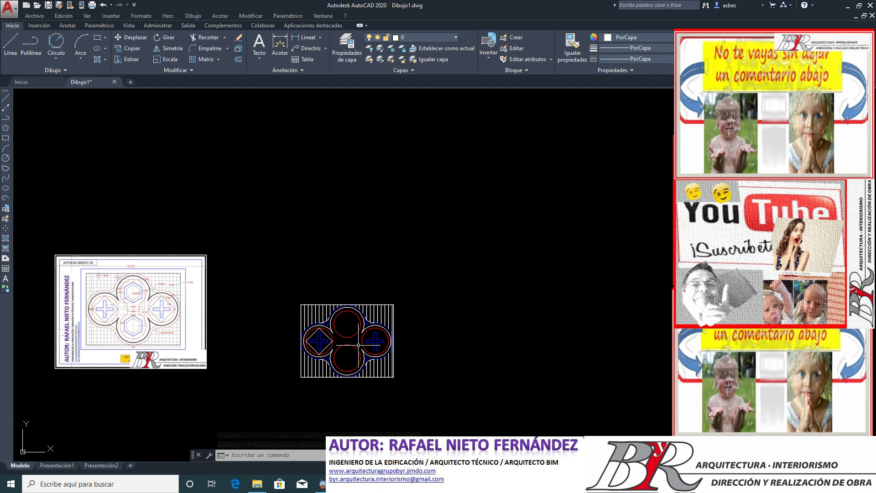
scroll(363, 345, up, 2)
Step: Draw a vertical line from the lower middle circle's centre to the upper one's
click(10, 43)
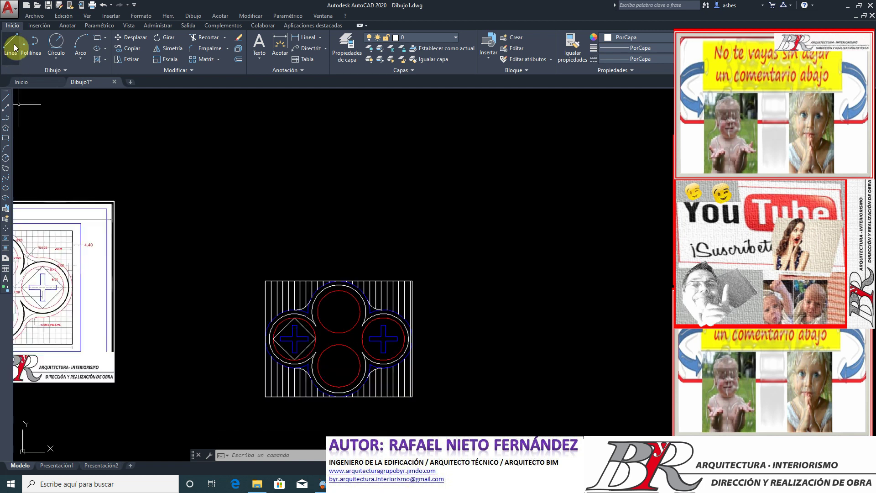
click(339, 366)
click(338, 311)
key(Return)
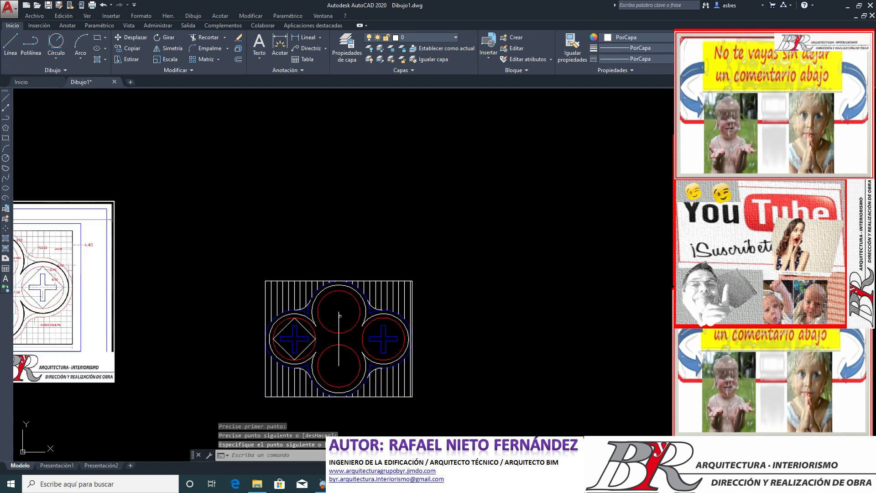
scroll(385, 365, up, 2)
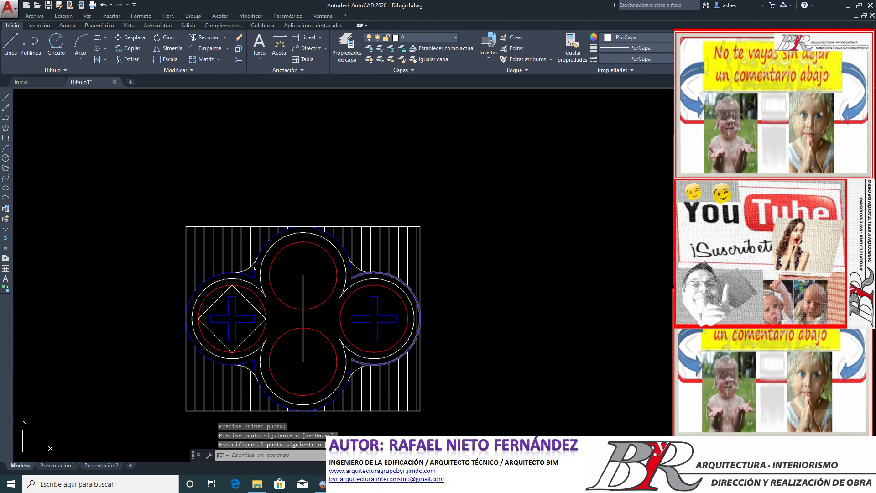
click(303, 338)
click(347, 329)
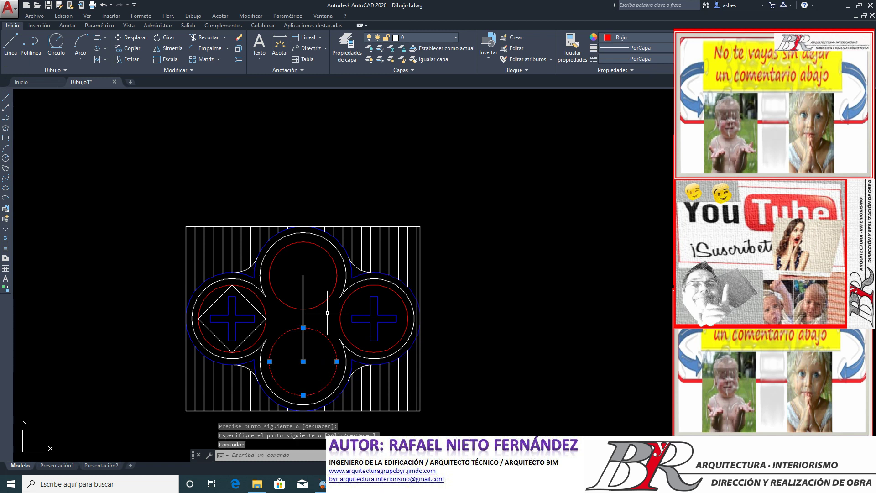
click(322, 294)
scroll(319, 340, up, 2)
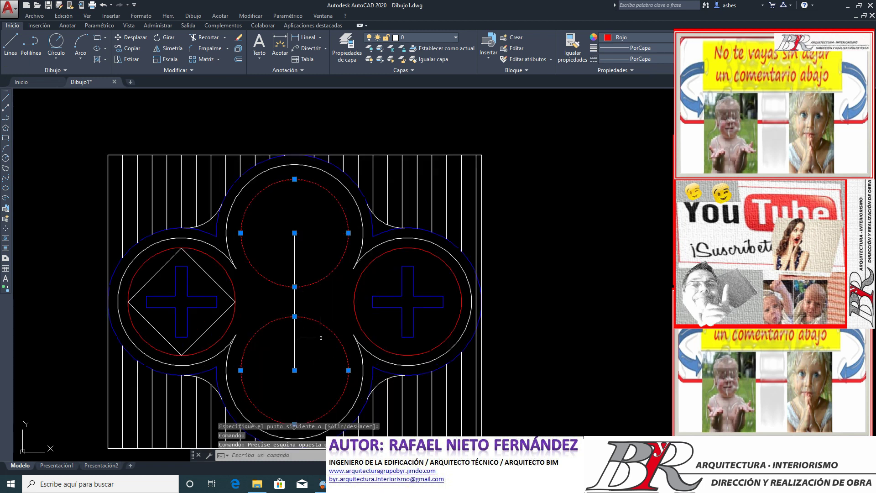
key(Escape)
key(Escape)
Step: Compute 9.9/2 = 4.95 with the CAL calculator
text(C)
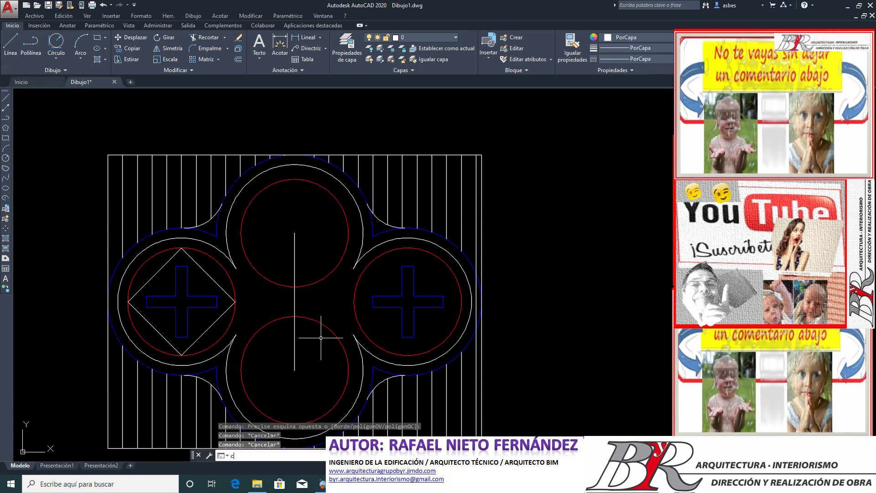
text(AL)
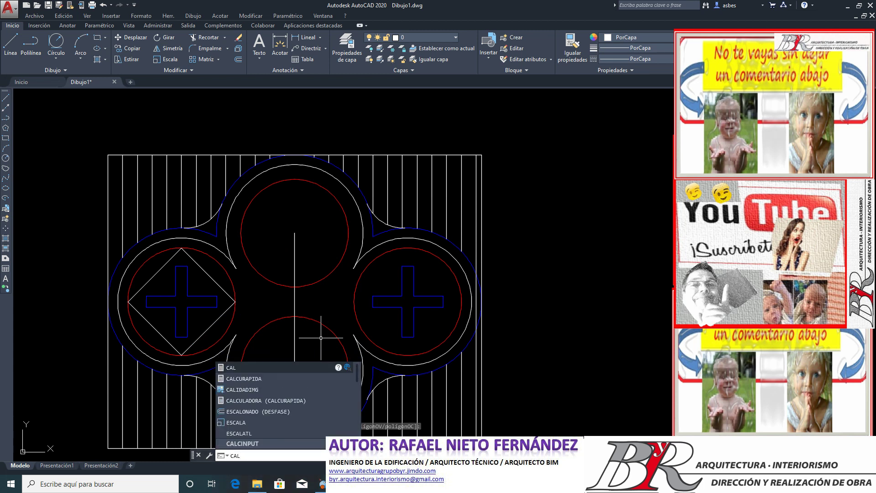
key(Return)
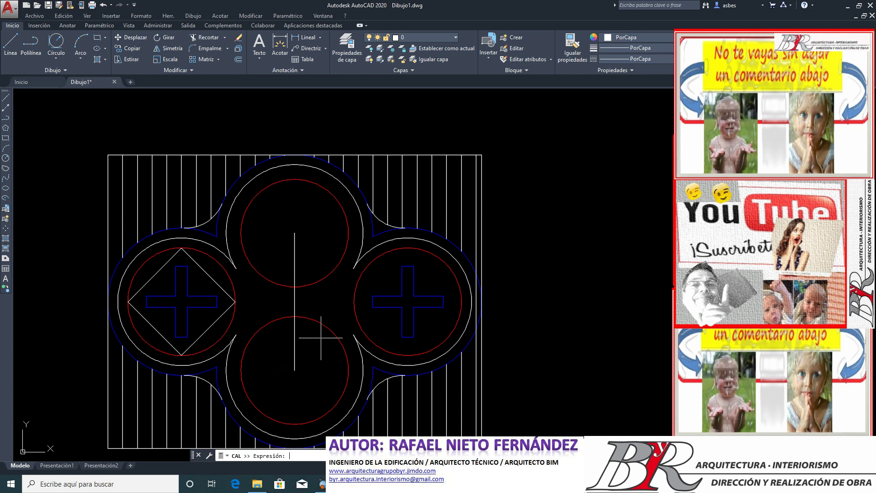
scroll(321, 338, down, 5)
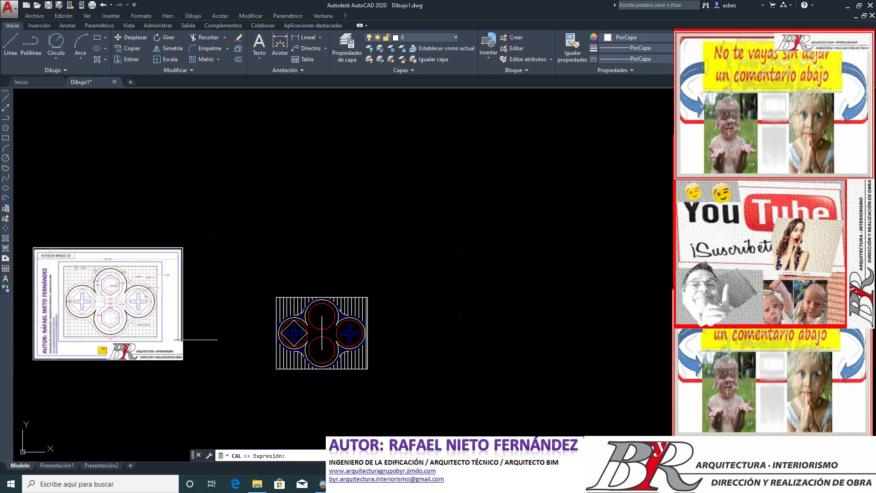
scroll(98, 314, up, 5)
scroll(98, 314, up, 5)
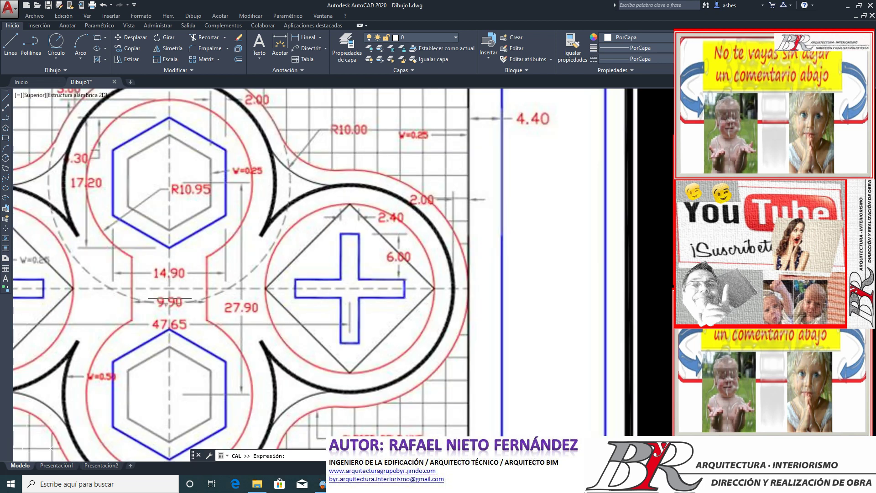
scroll(162, 316, down, 5)
scroll(274, 333, down, 3)
scroll(349, 351, up, 2)
text(9.9/2)
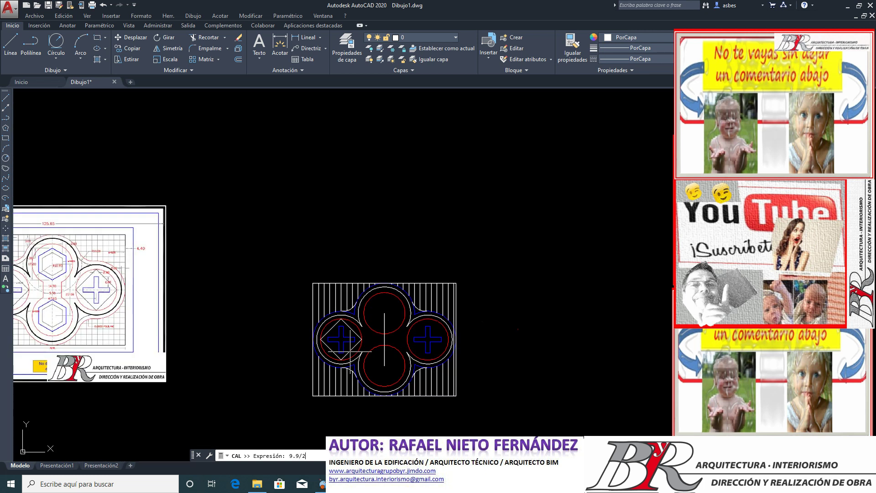
key(Return)
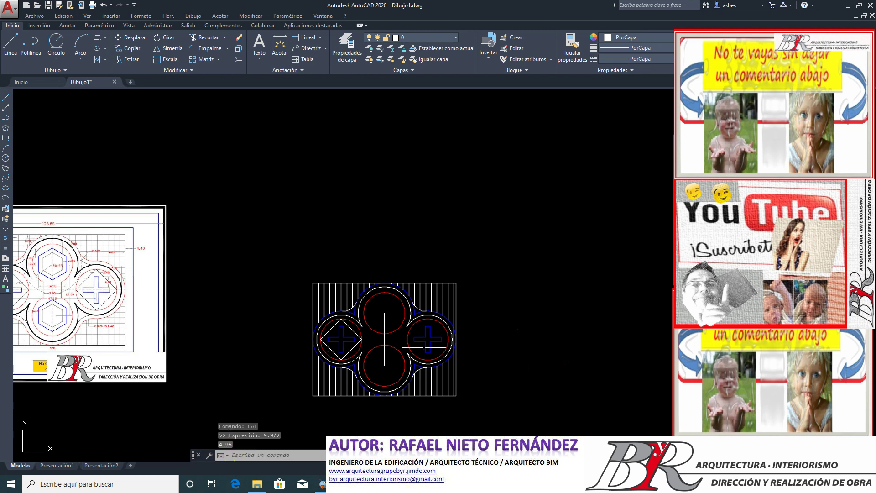
scroll(427, 347, up, 2)
click(236, 61)
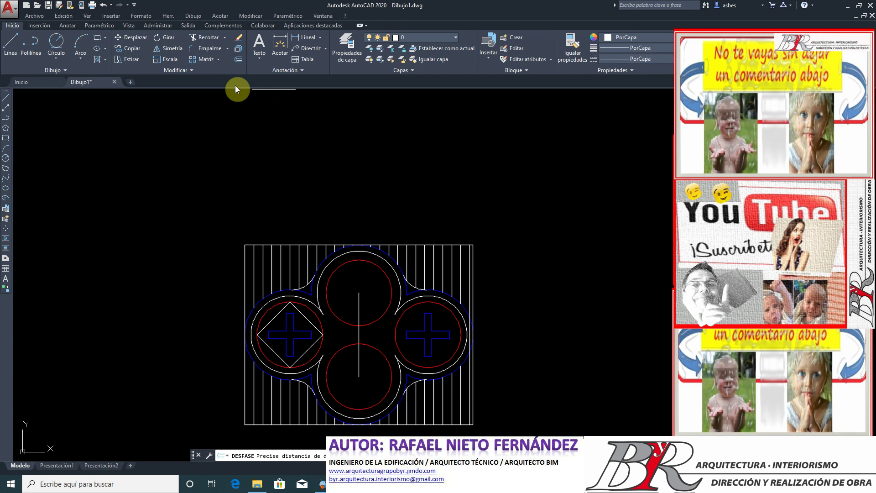
Step: Offset the centre line 4.95 to both sides and delete the original line
key(Return)
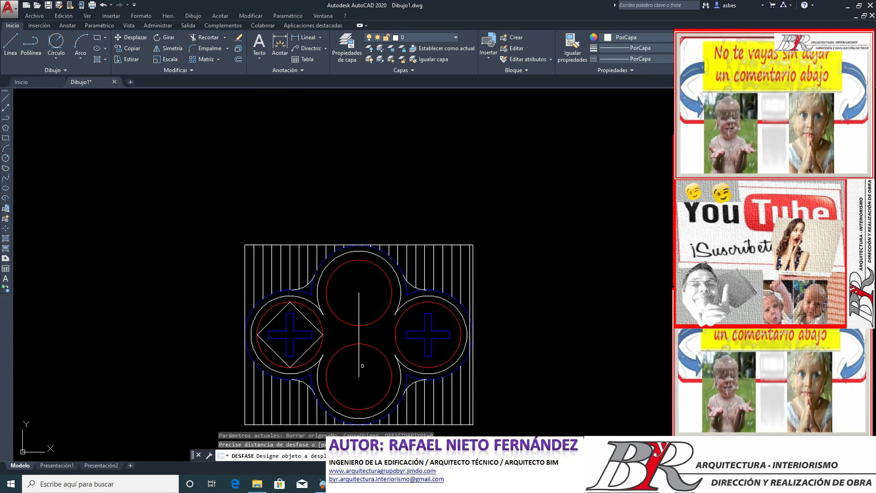
click(359, 365)
scroll(351, 372, up, 4)
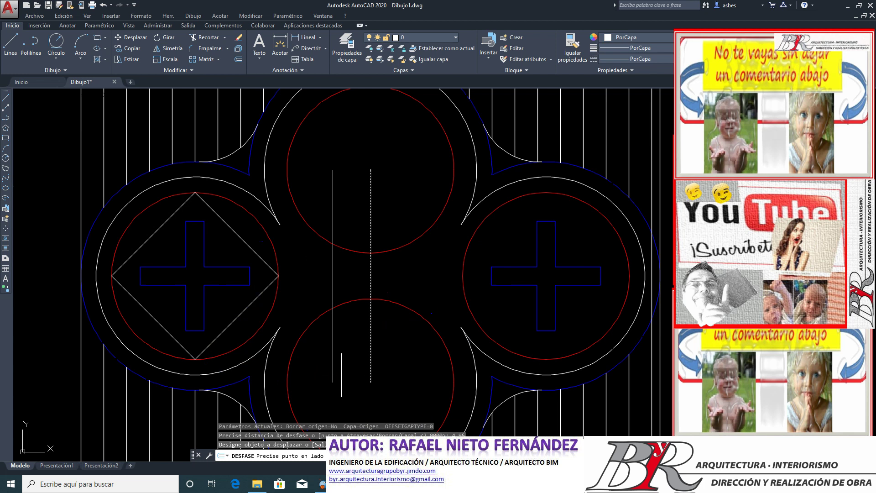
click(341, 375)
click(370, 377)
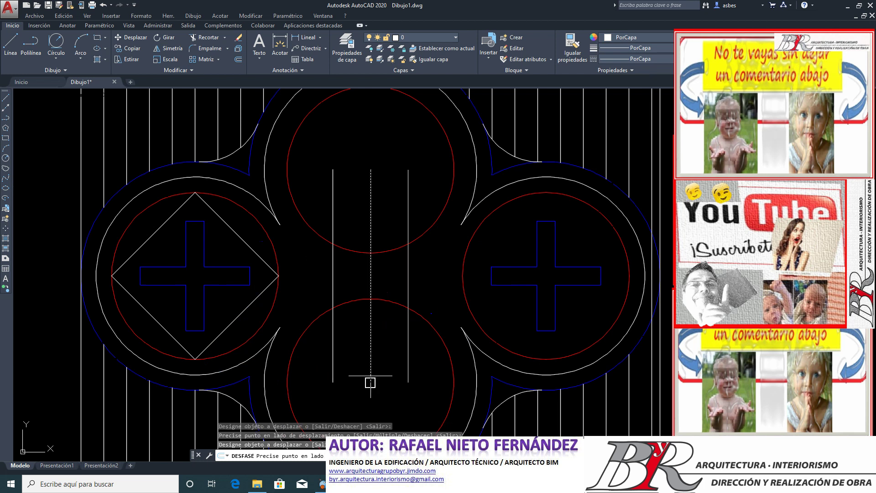
click(412, 382)
key(Return)
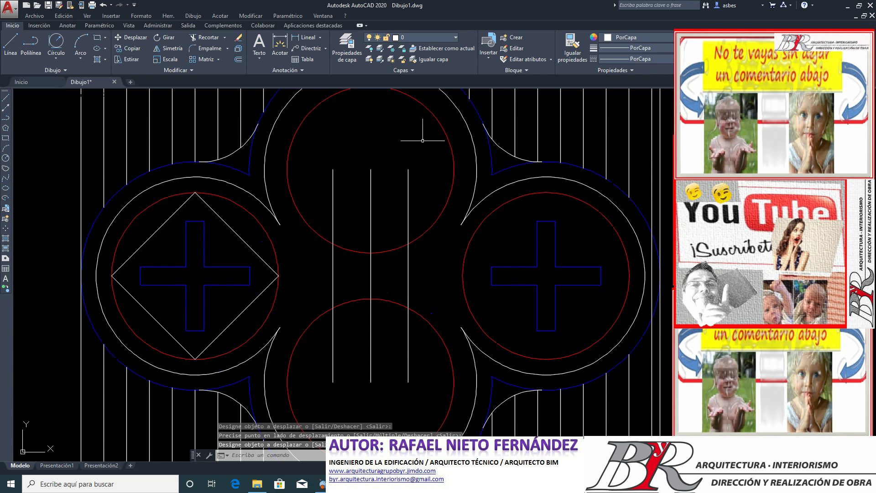
click(378, 223)
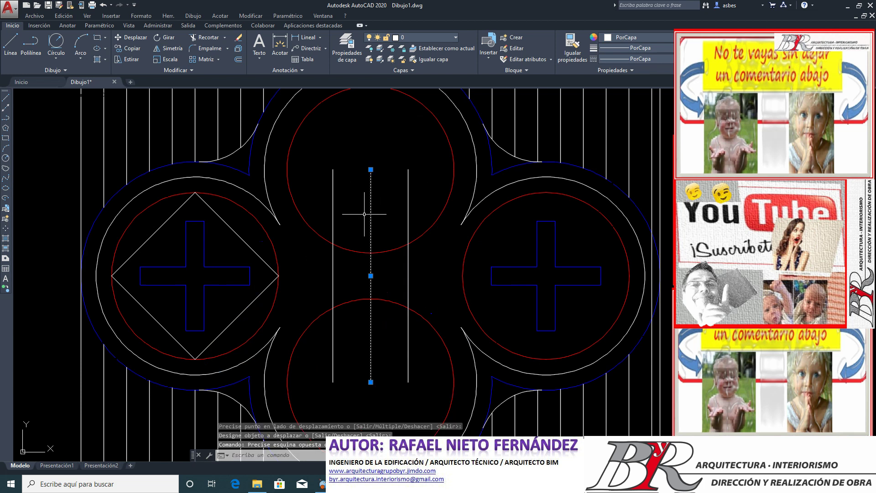
key(Delete)
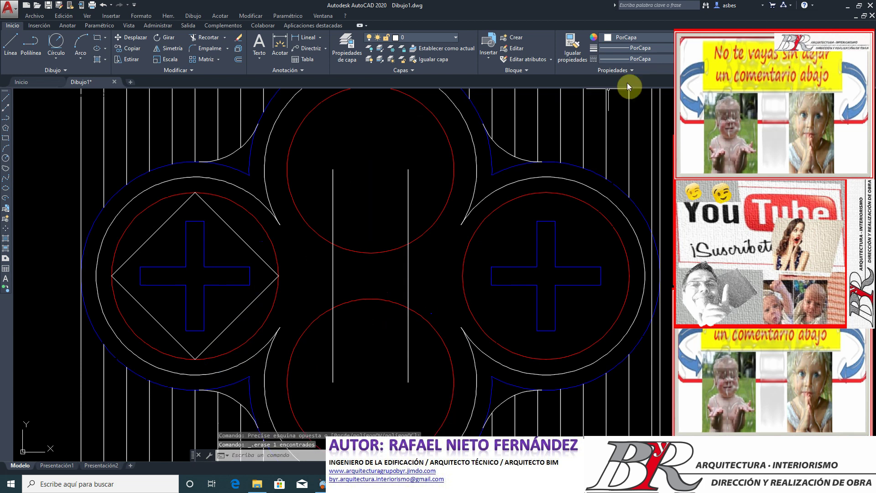
Step: Match the top red circle's properties onto both new vertical lines
click(552, 59)
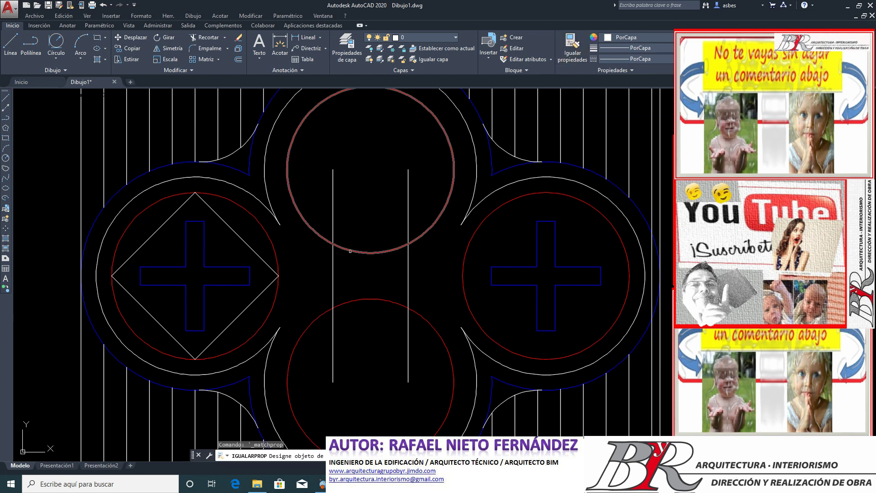
click(350, 251)
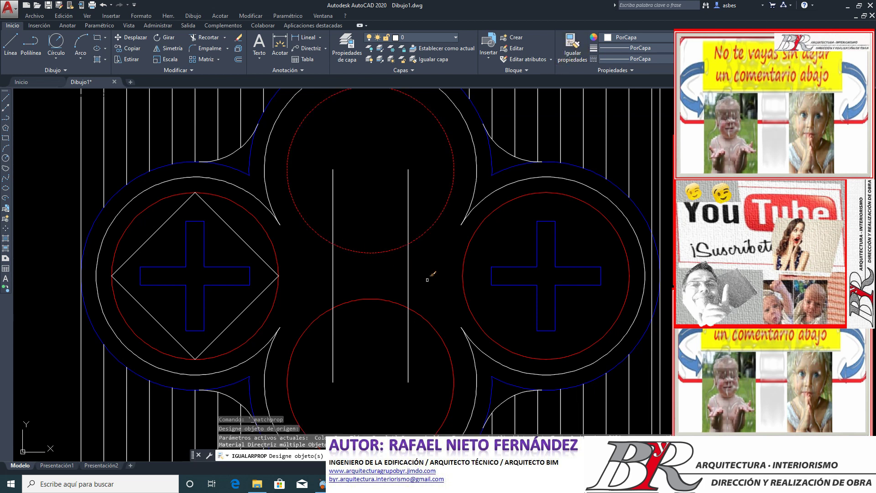
click(429, 280)
click(318, 271)
key(Return)
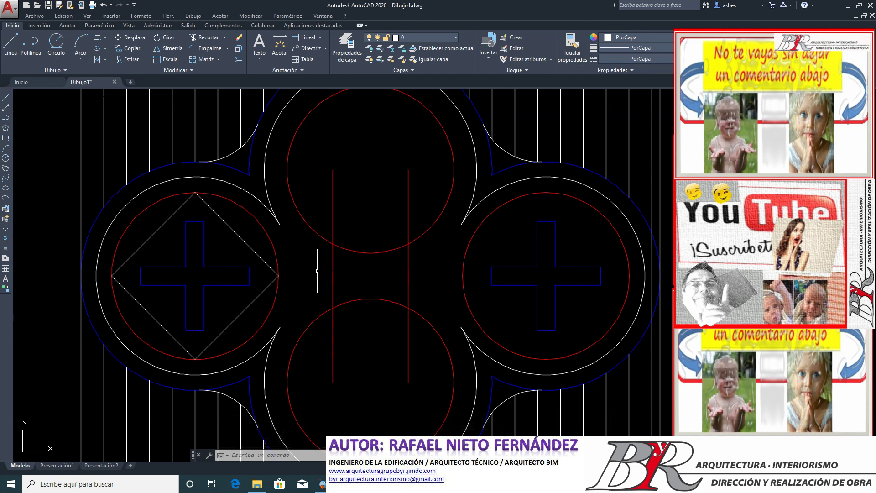
Step: Trim the four red line ends and the two inner circle arcs between the lines
click(205, 37)
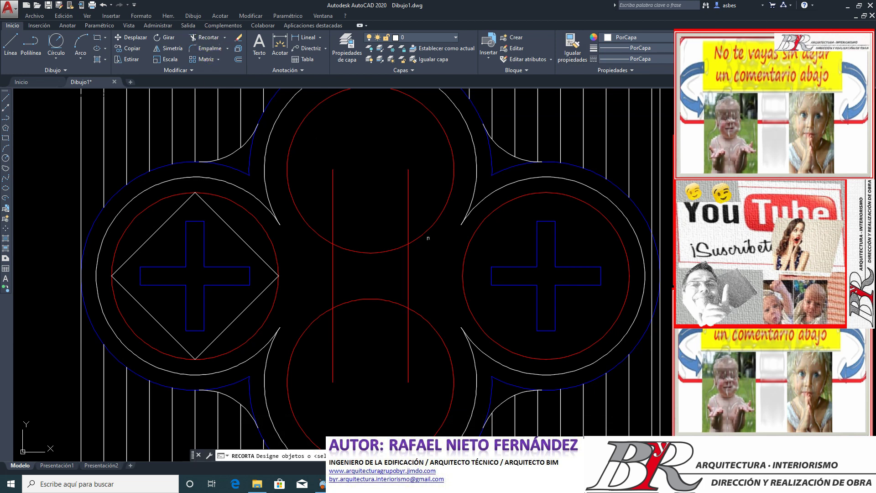
key(Return)
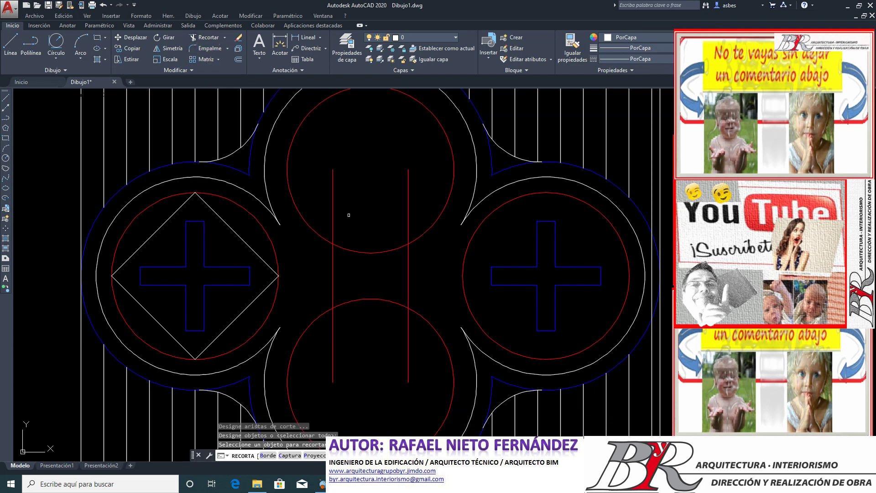
click(333, 212)
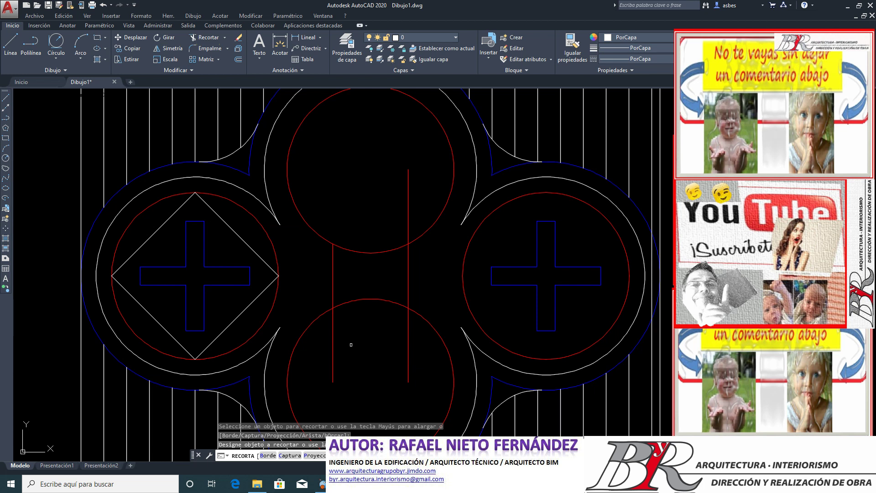
click(333, 352)
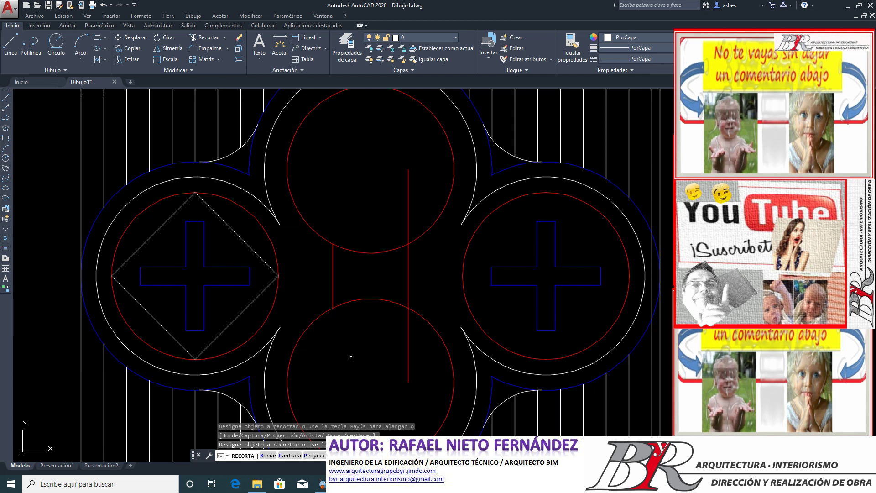
click(409, 367)
click(408, 231)
click(374, 251)
click(370, 299)
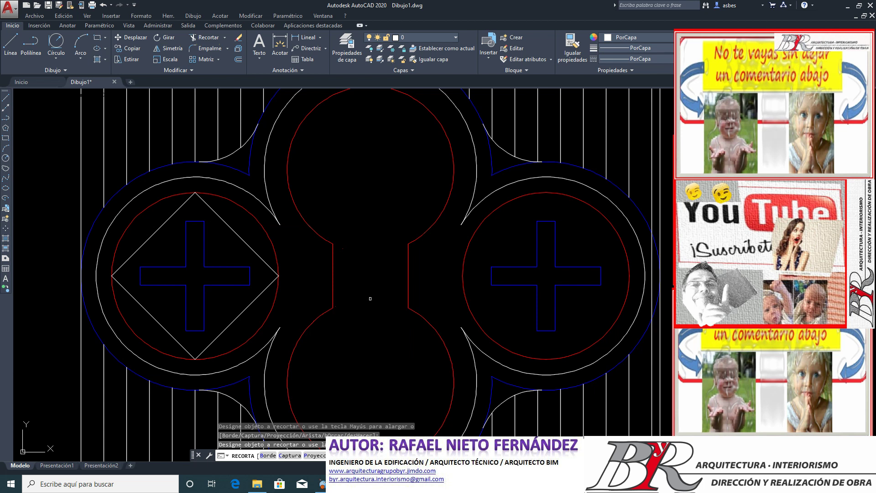
key(Return)
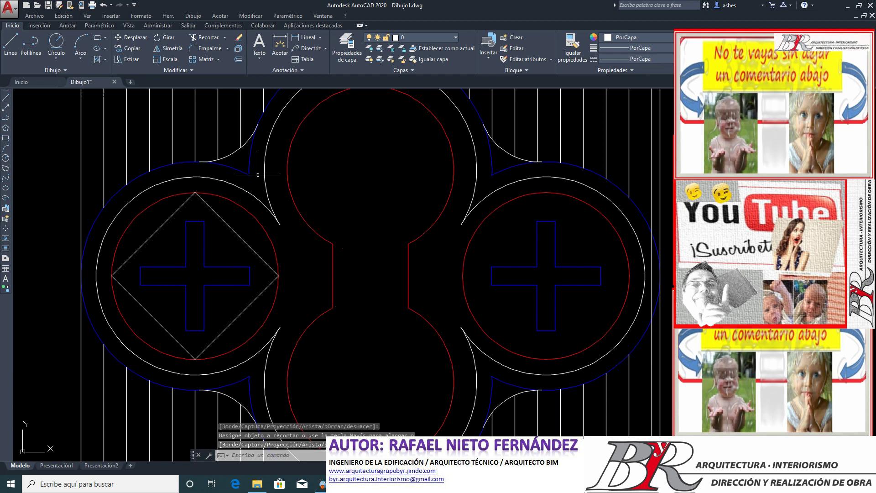
Step: Delete the upper-left white arc, undo the deletion, then regenerate the drawing
click(265, 175)
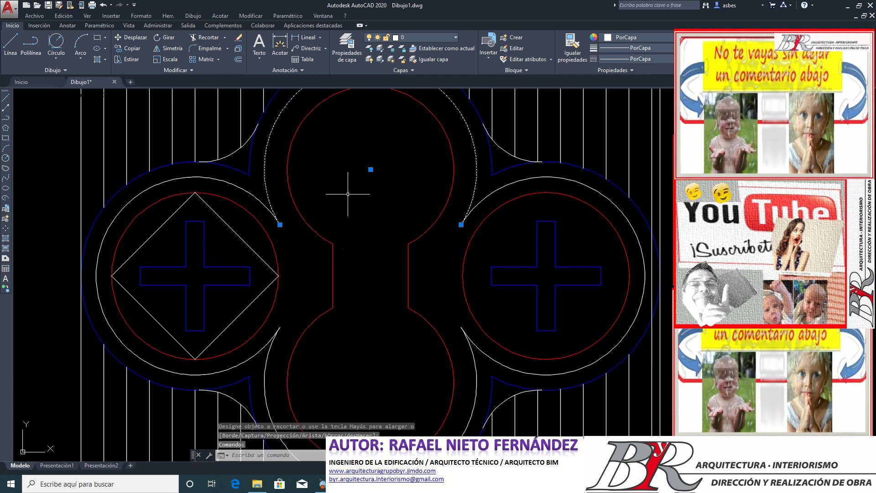
key(Delete)
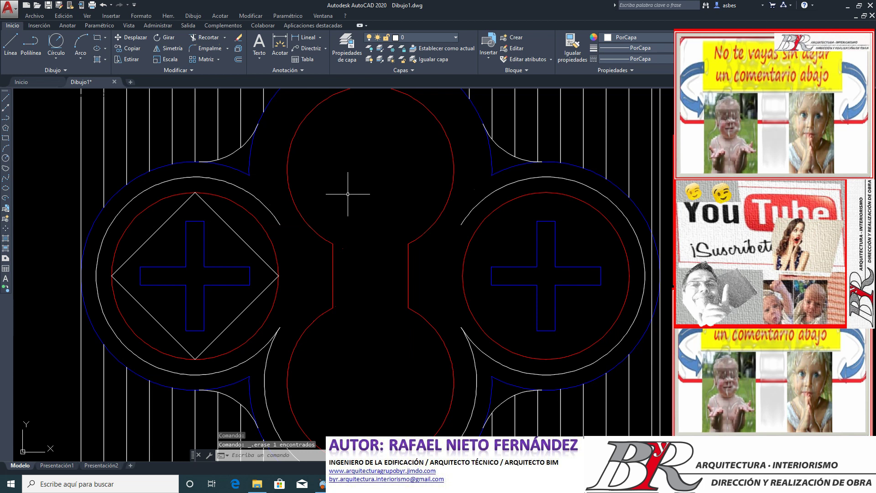
text(h)
key(Return)
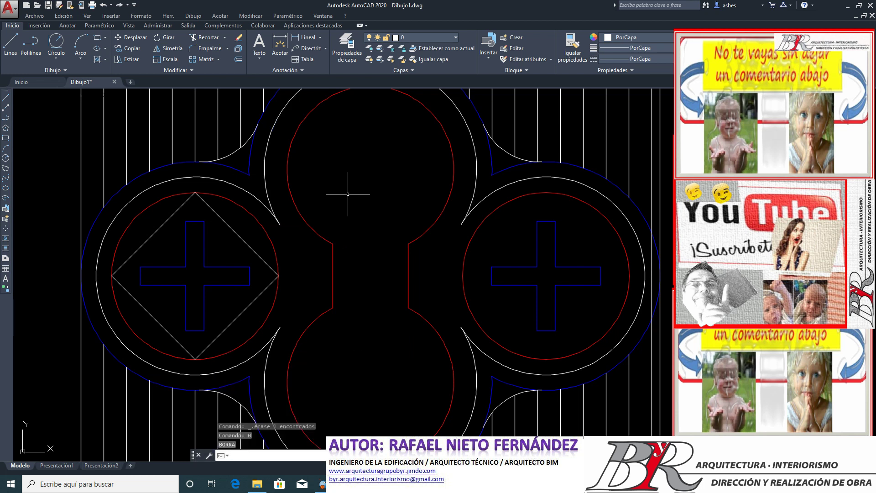
scroll(274, 166, up, 6)
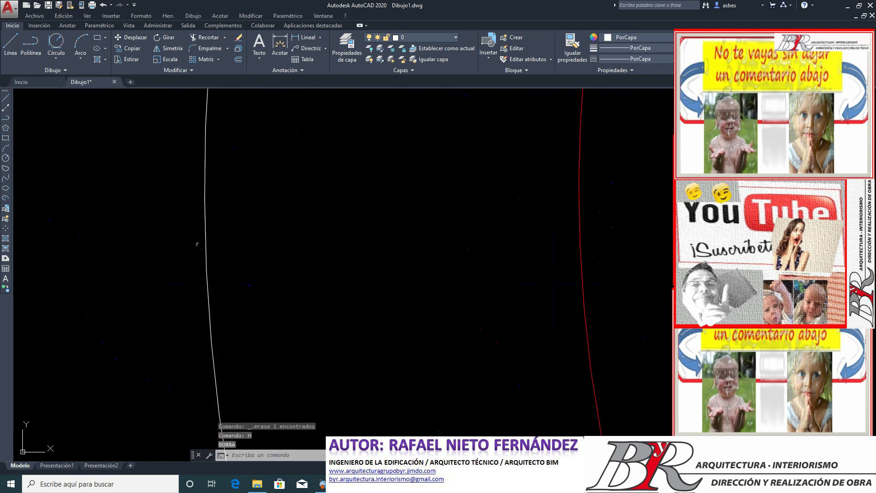
scroll(200, 248, up, 2)
text(re)
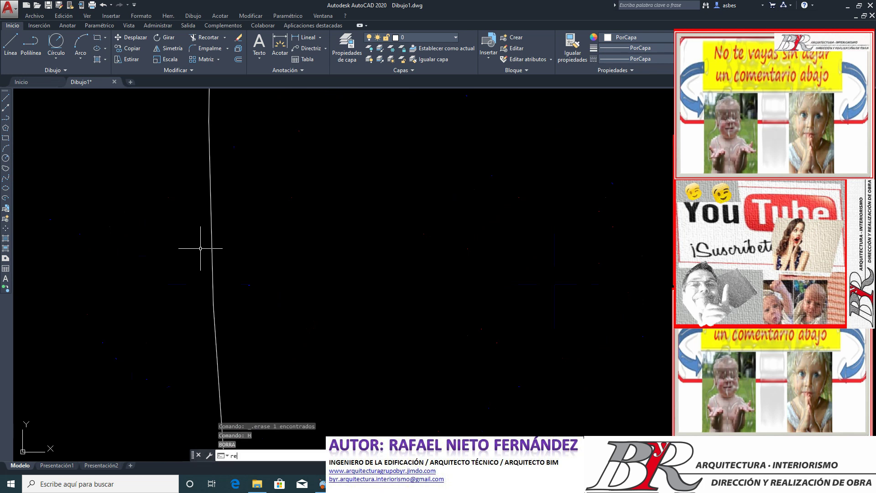
text(gen)
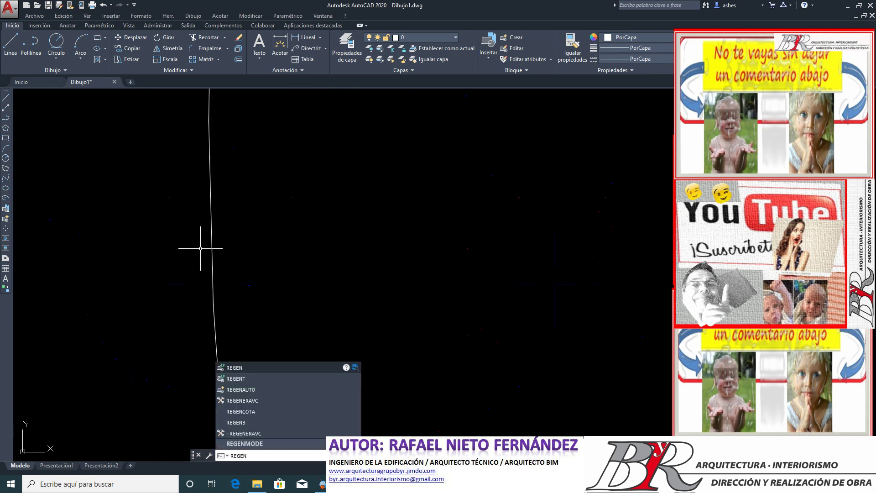
key(Return)
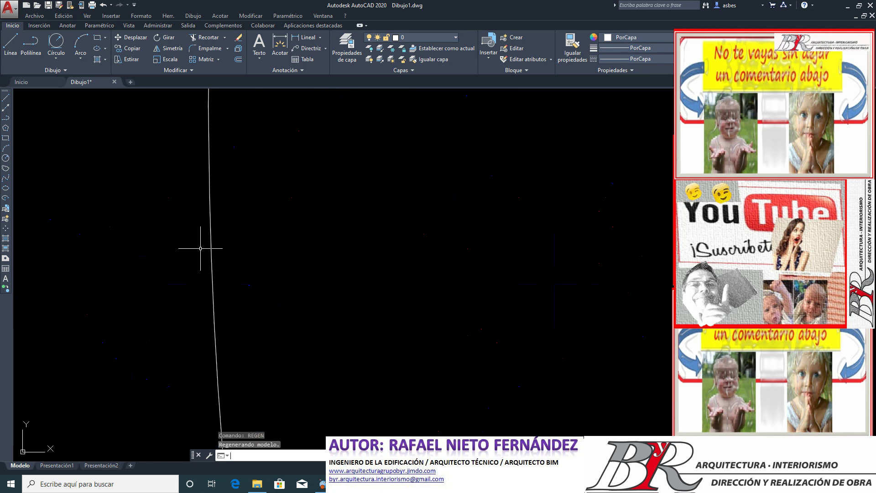
scroll(206, 254, down, 2)
scroll(207, 254, down, 1)
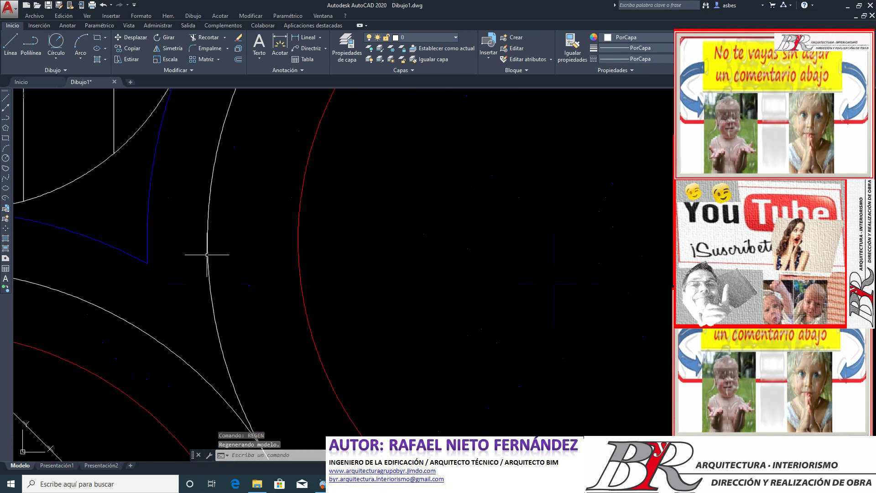
scroll(206, 254, down, 1)
scroll(274, 265, down, 5)
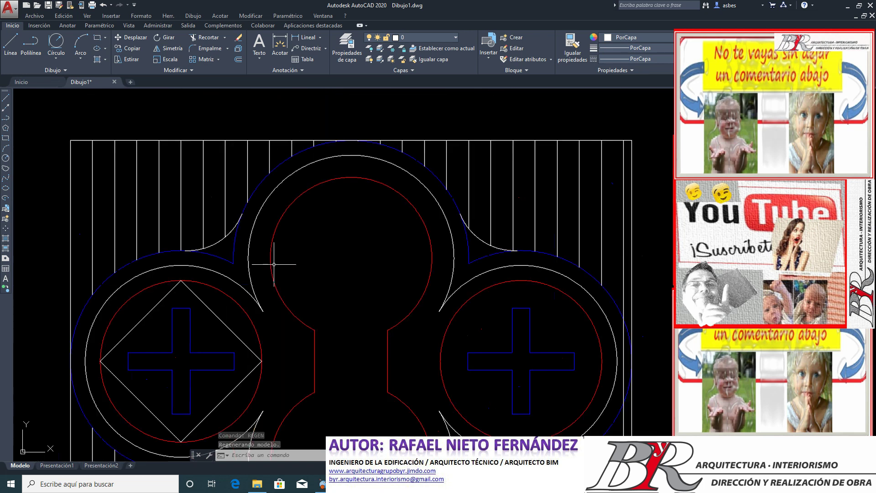
scroll(307, 279, down, 5)
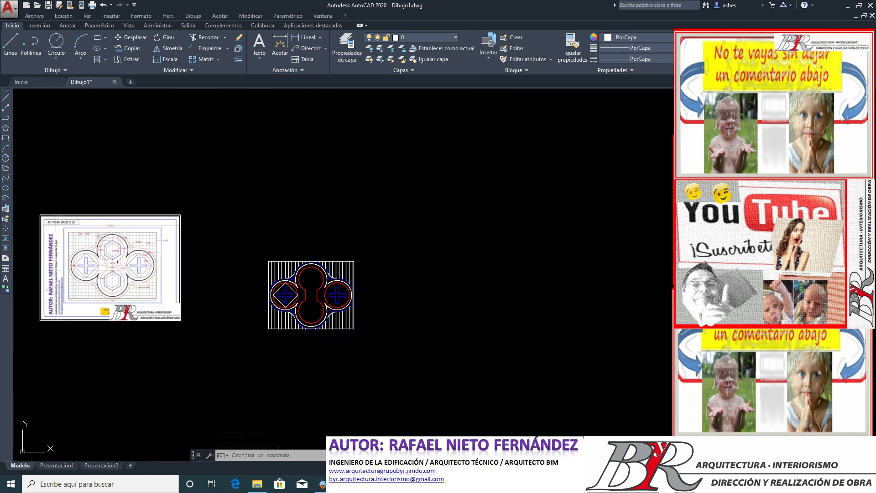
scroll(95, 261, up, 3)
scroll(96, 261, up, 3)
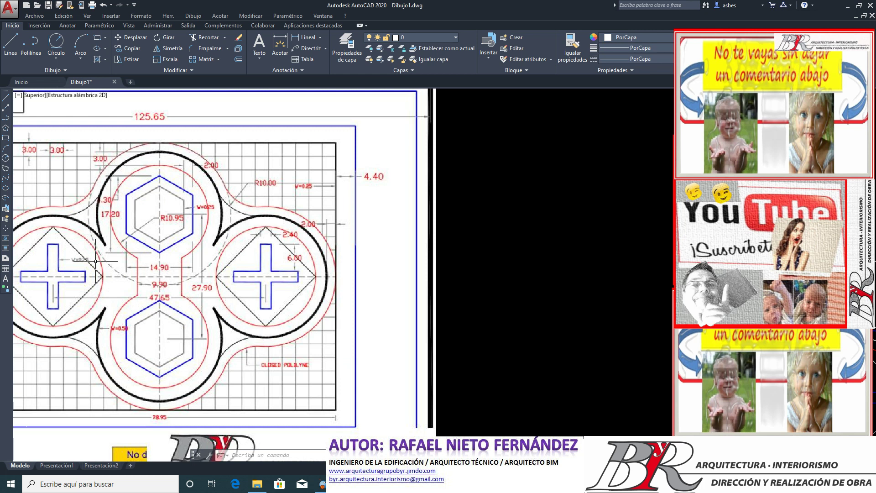
scroll(136, 195, up, 2)
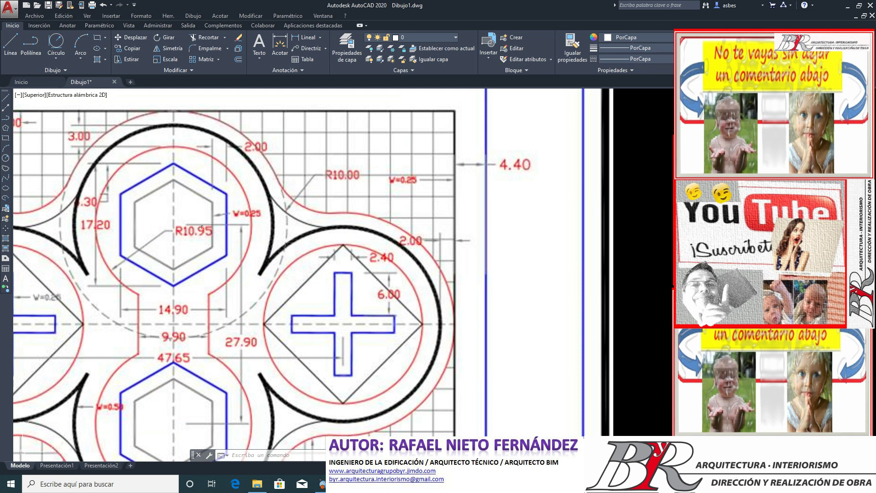
scroll(209, 260, down, 2)
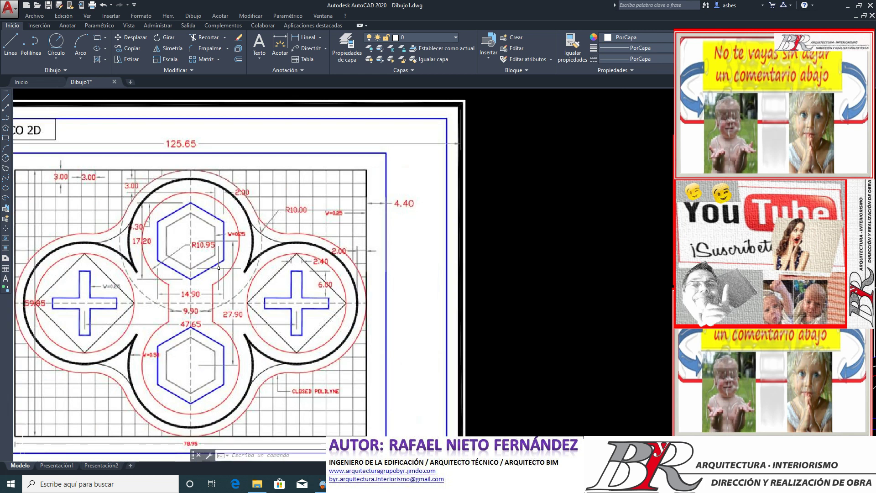
scroll(163, 210, up, 2)
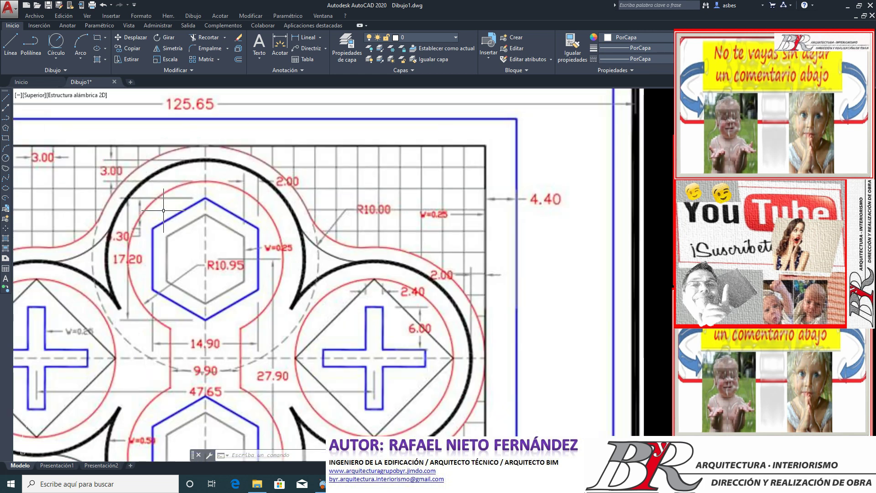
scroll(163, 210, down, 2)
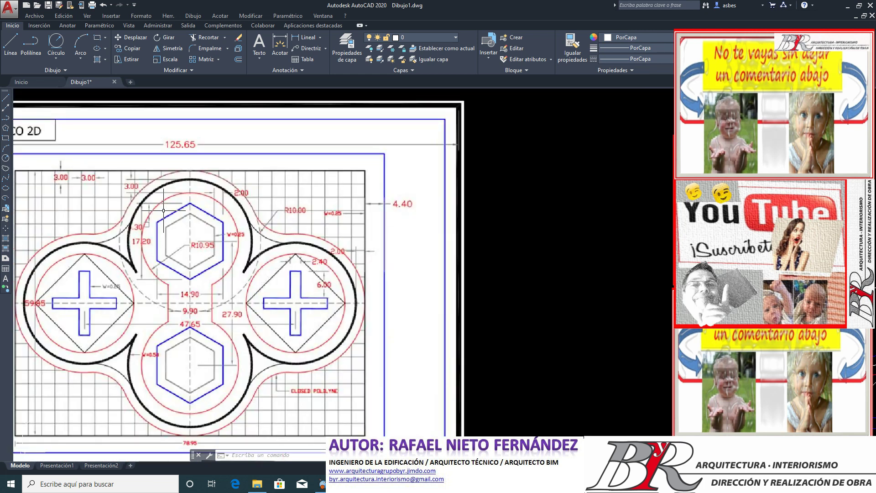
scroll(177, 221, up, 2)
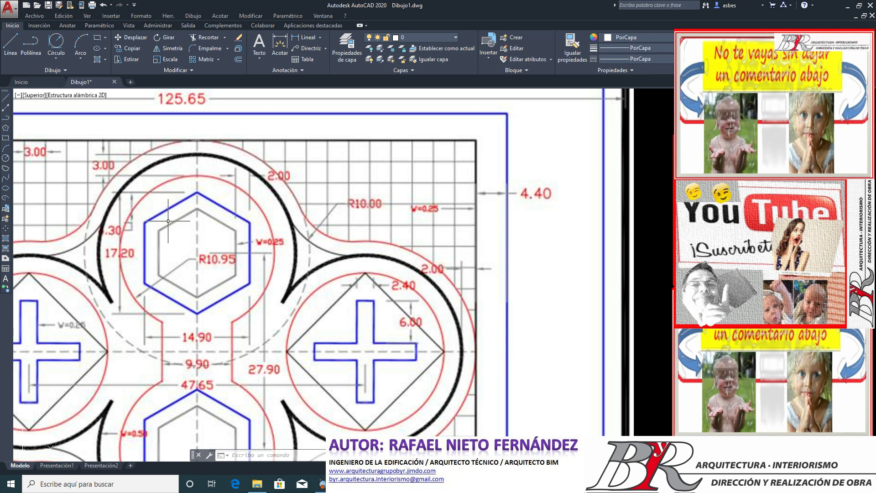
click(169, 230)
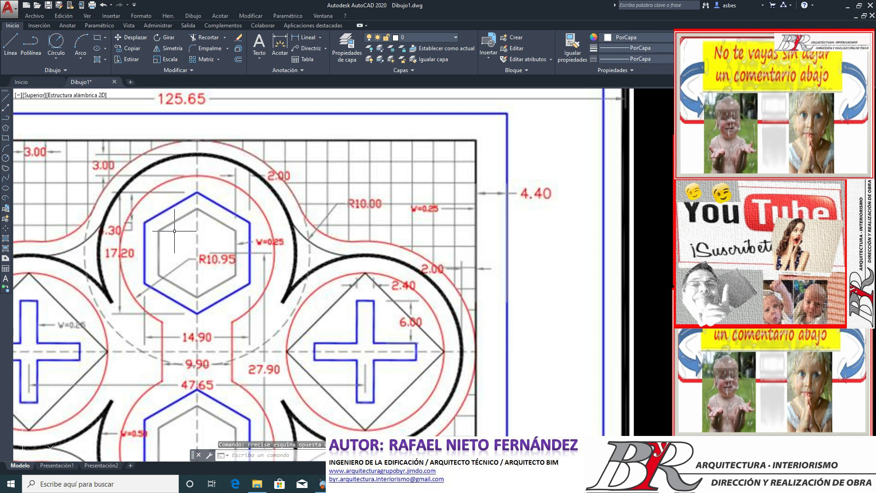
click(168, 222)
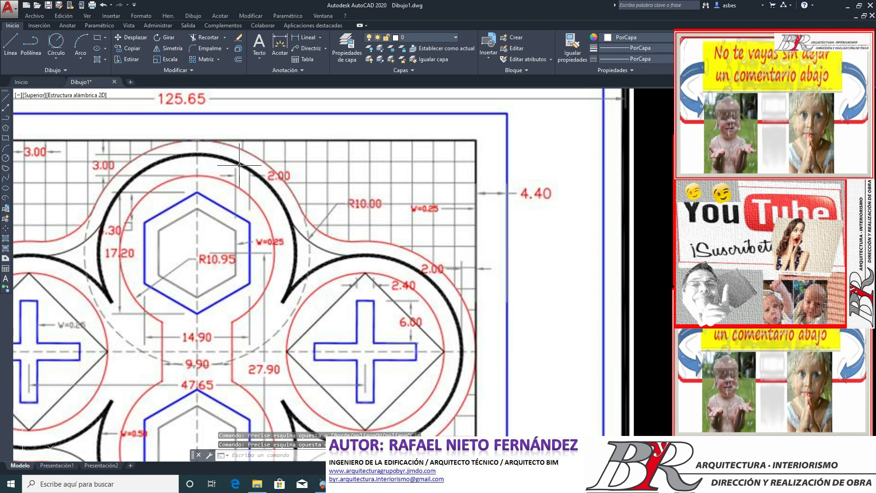
click(222, 163)
click(306, 193)
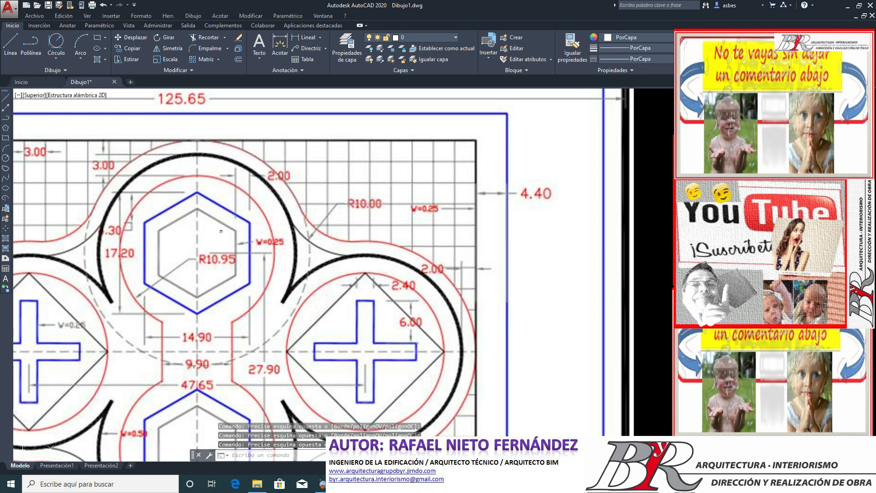
scroll(168, 258, down, 5)
scroll(27, 219, up, 1)
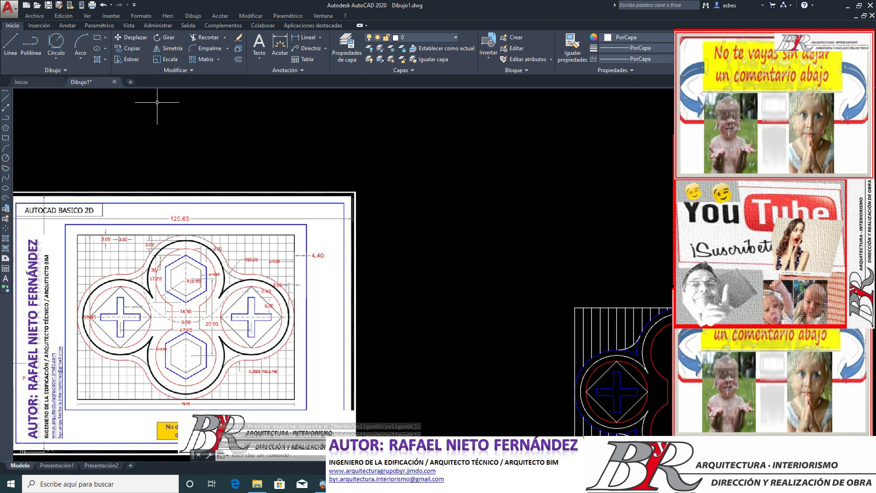
Step: Start a 6-sided polygon inscribed in a circle, centred in the empty area
click(106, 38)
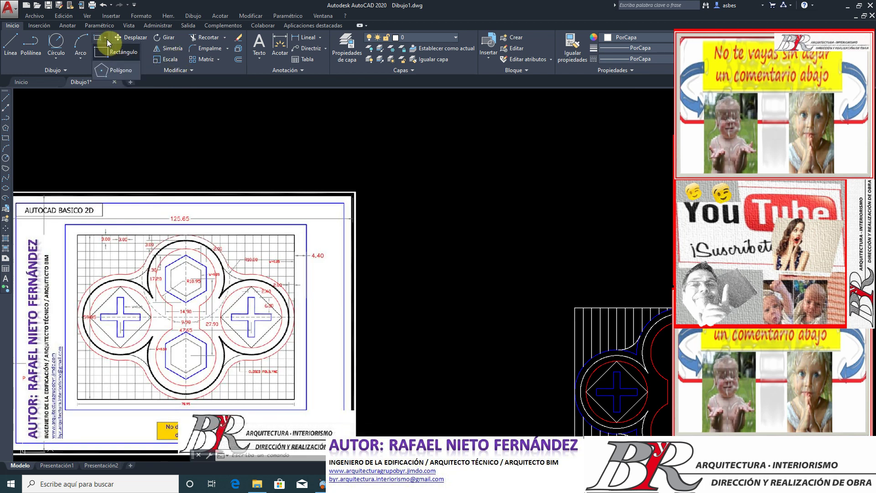
click(111, 70)
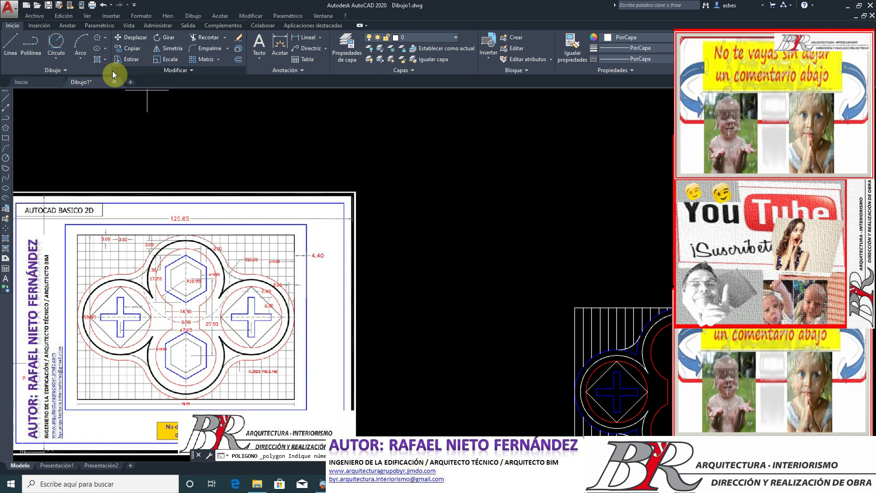
key(Return)
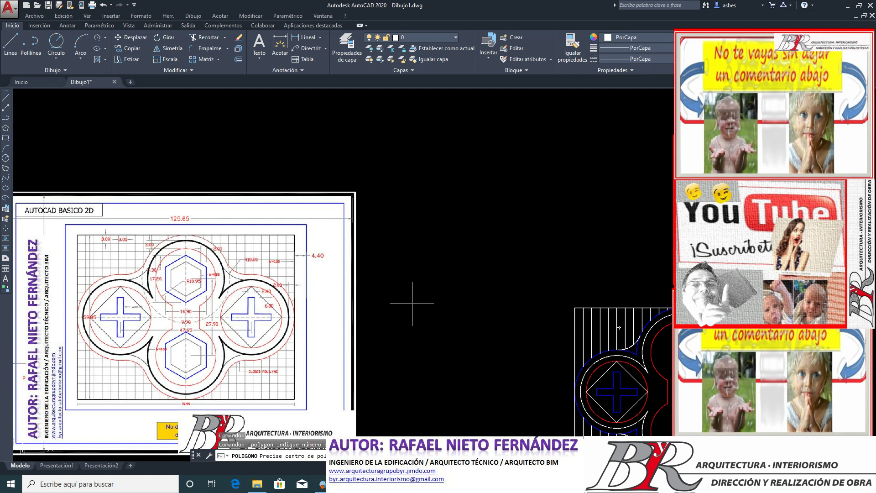
click(412, 303)
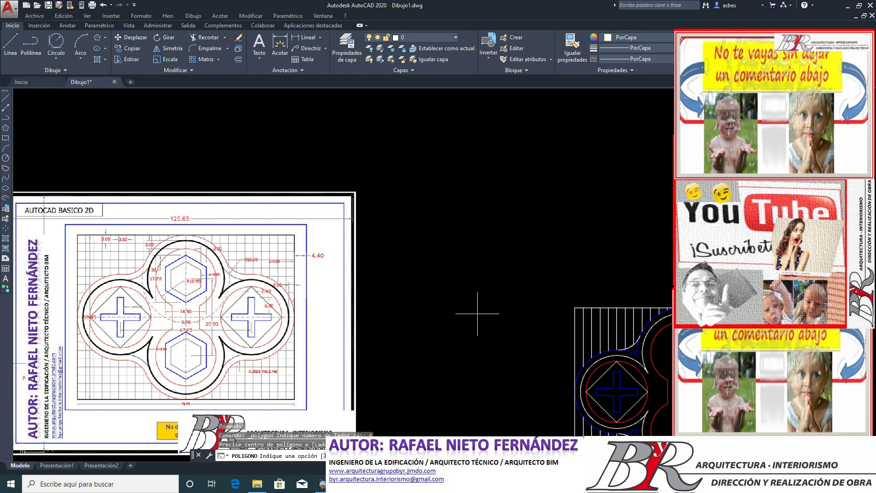
click(412, 304)
key(Return)
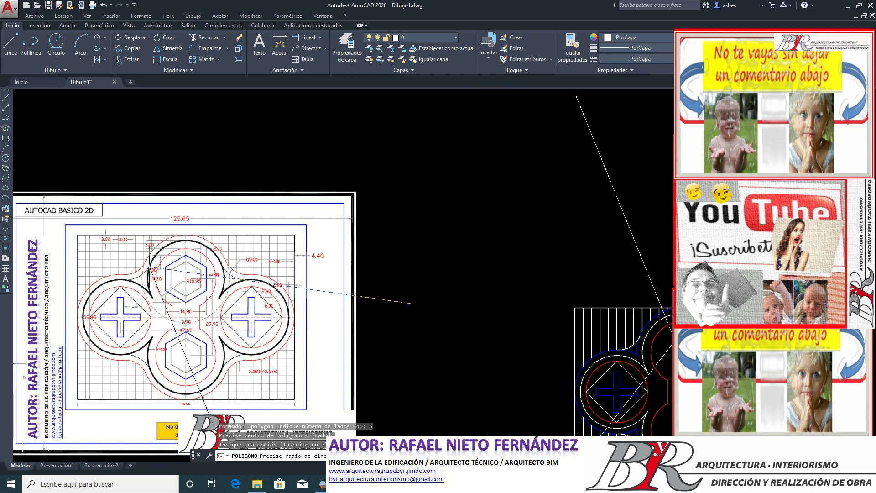
Step: Zoom in and out to inspect the hexagon preview awaiting its radius
scroll(141, 276, up, 3)
scroll(140, 276, up, 2)
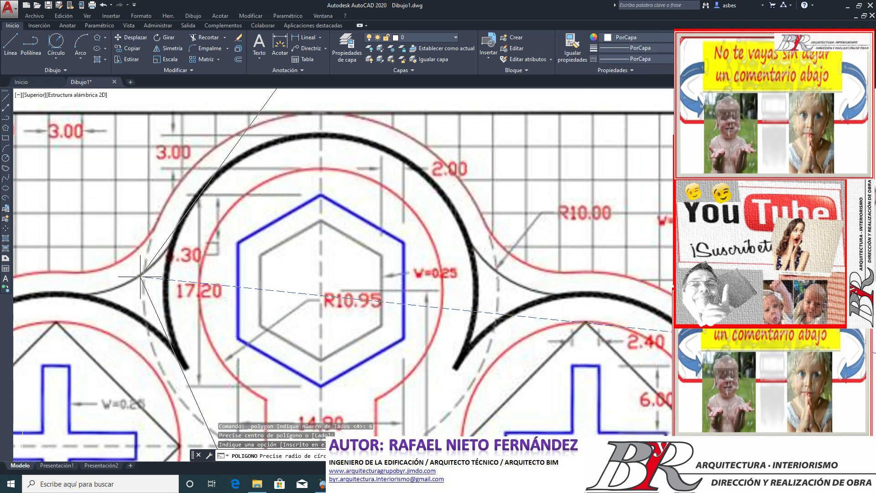
scroll(141, 276, down, 4)
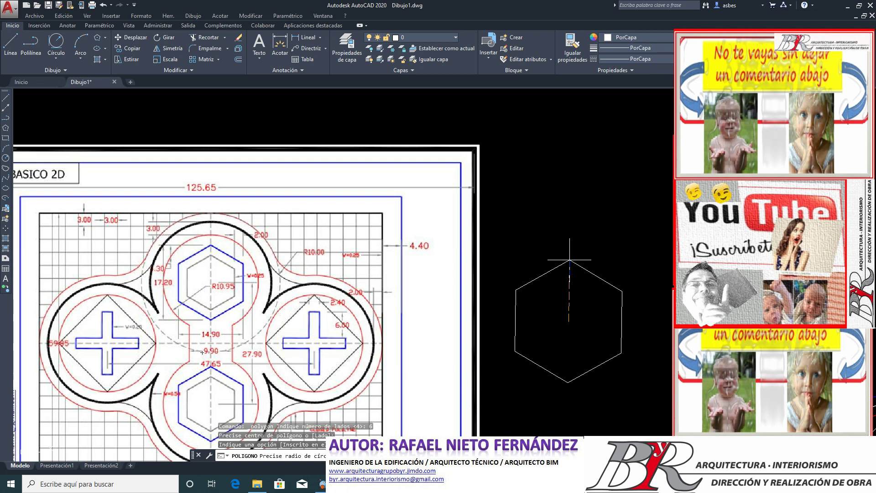
Step: Finish the hexagon with radius 8.60 and window-select it
text(8.60)
key(Return)
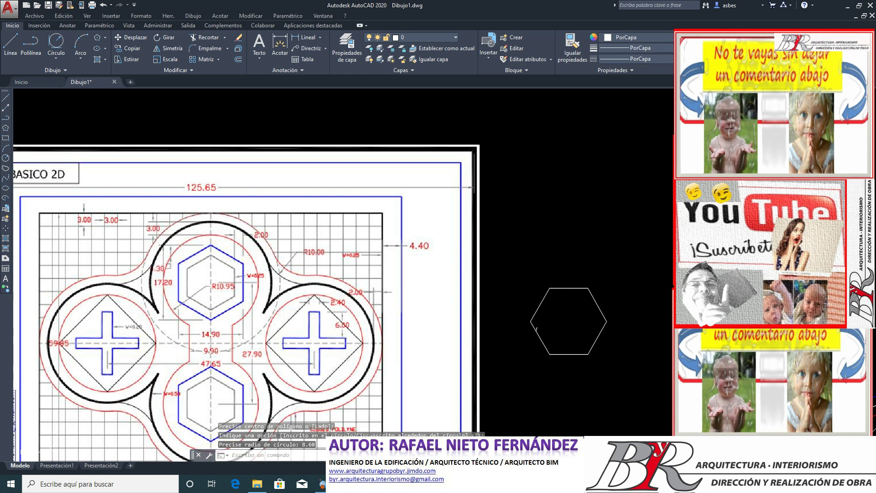
click(550, 323)
click(542, 314)
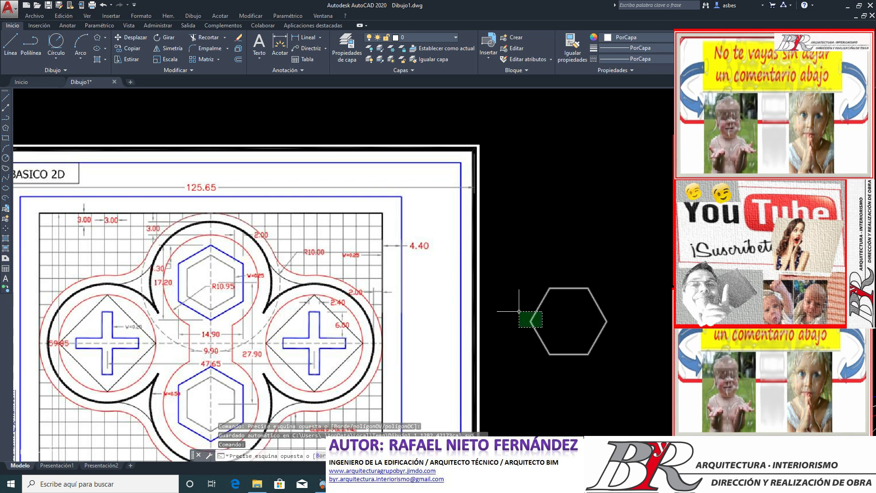
click(498, 315)
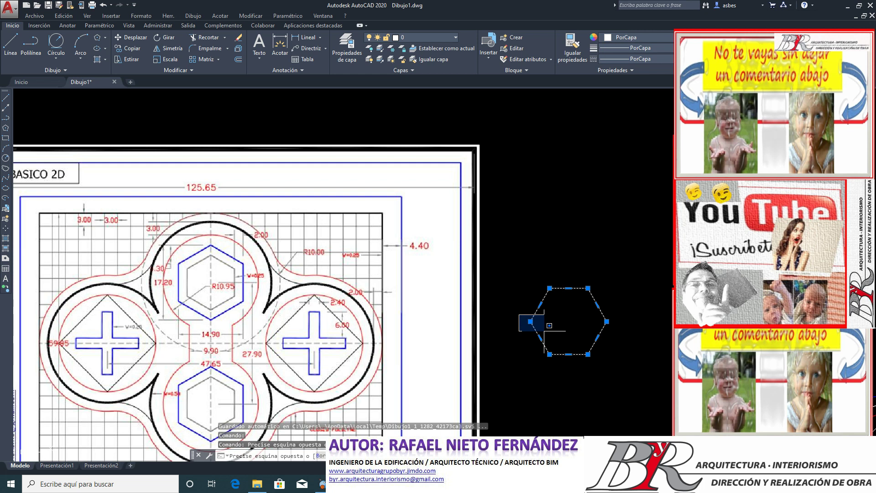
click(545, 331)
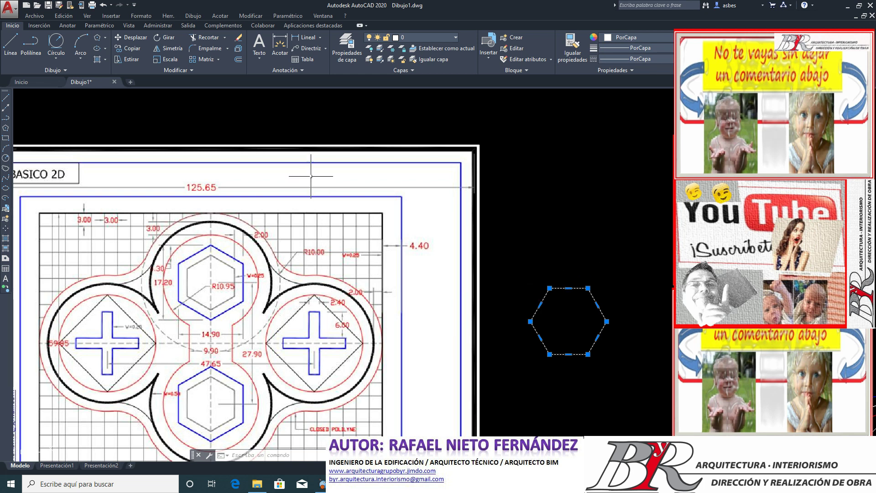
Step: Rotate the hexagon 270° about its pivot with Ortho on
click(168, 42)
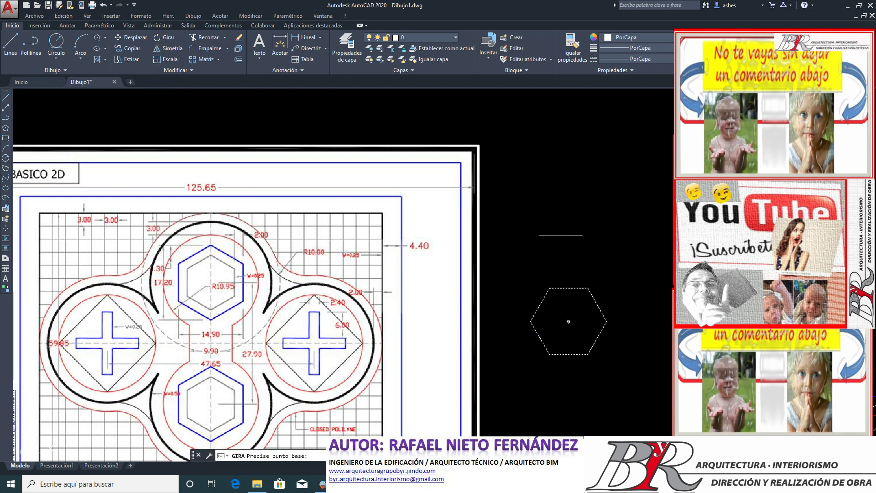
click(570, 212)
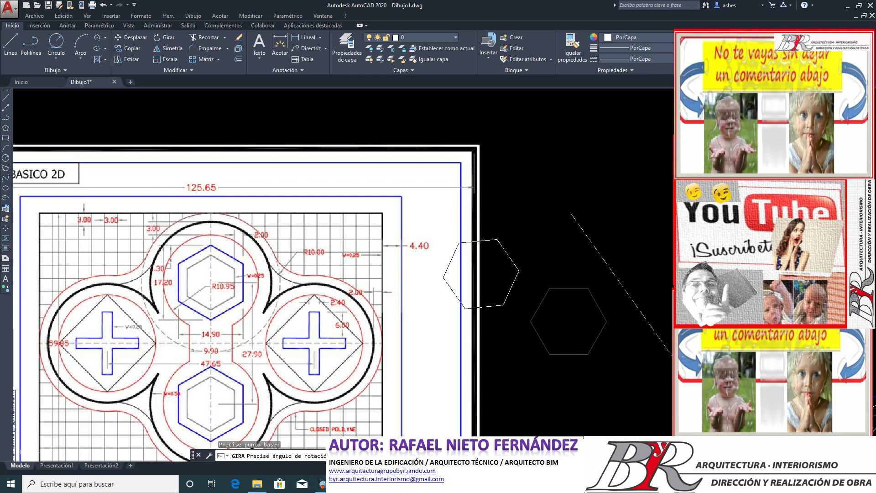
key(F8)
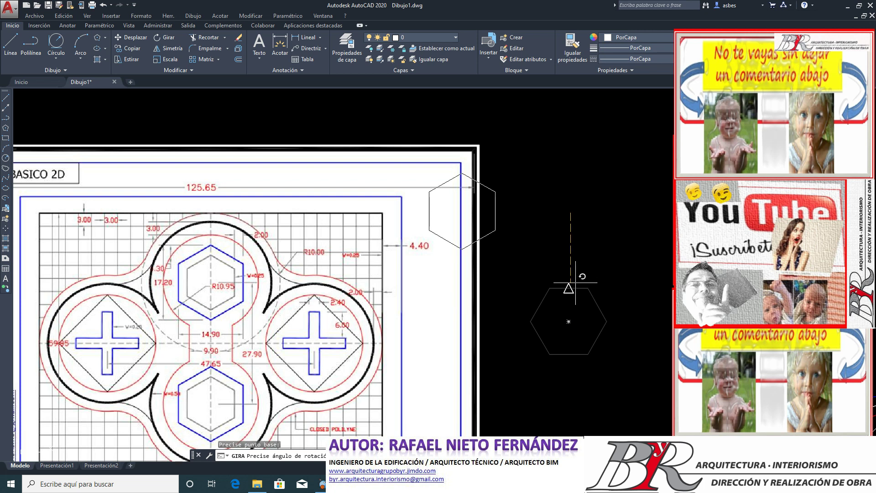
click(556, 383)
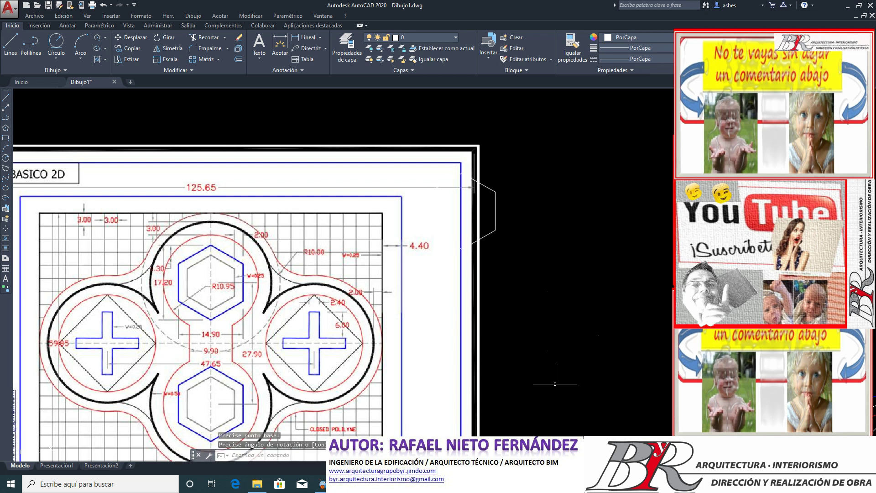
Step: Move the rotated hexagon up and to the right into the empty area
click(511, 249)
click(427, 172)
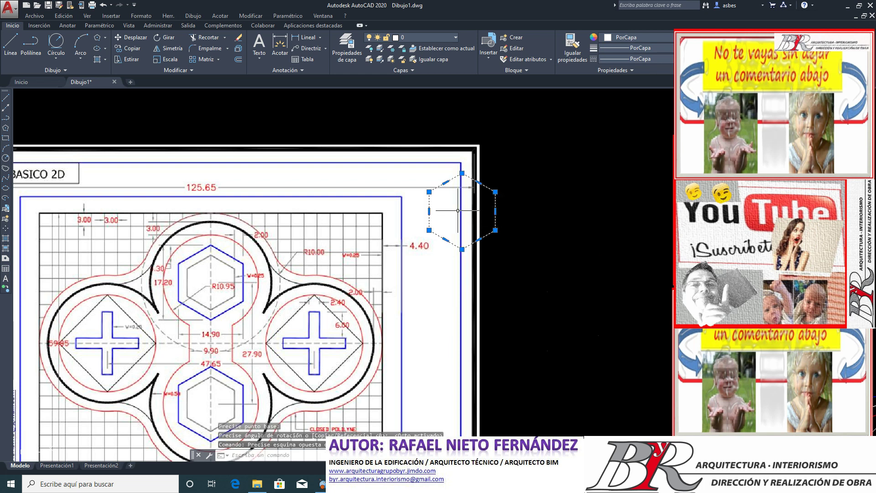
click(132, 37)
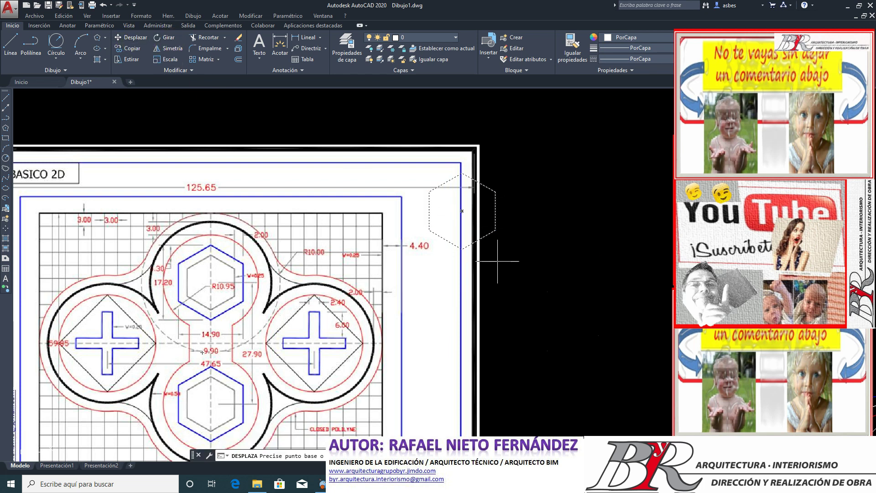
click(498, 261)
click(649, 280)
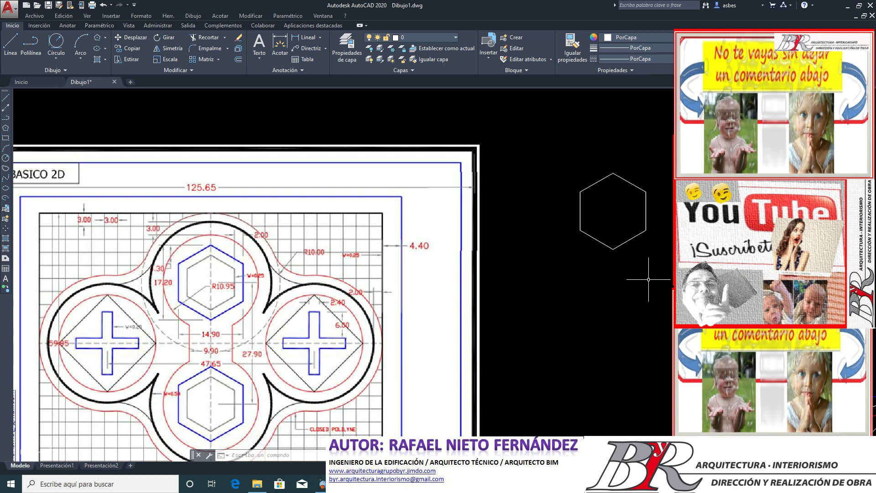
Step: Set the hexagon's colour to blue (Azul)
click(650, 237)
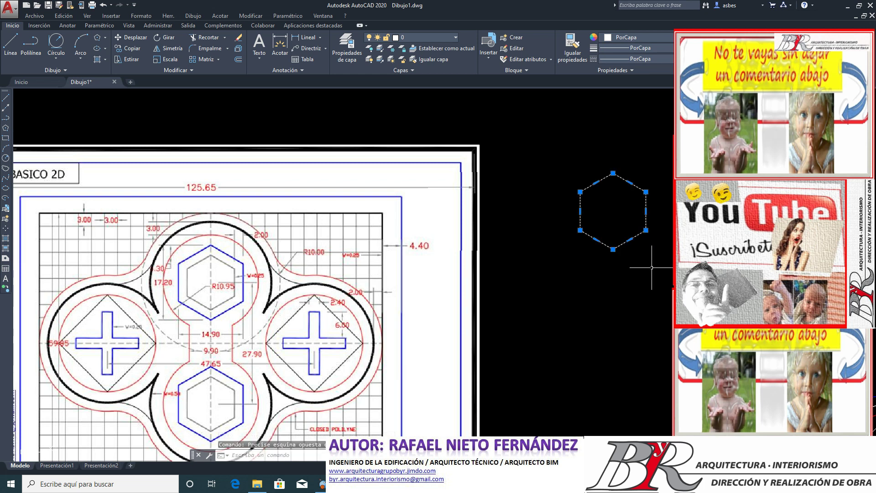
click(638, 37)
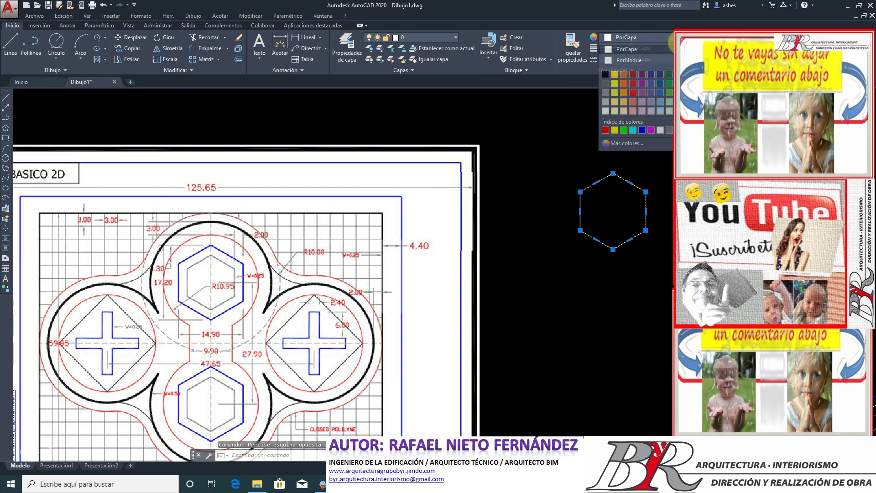
click(644, 130)
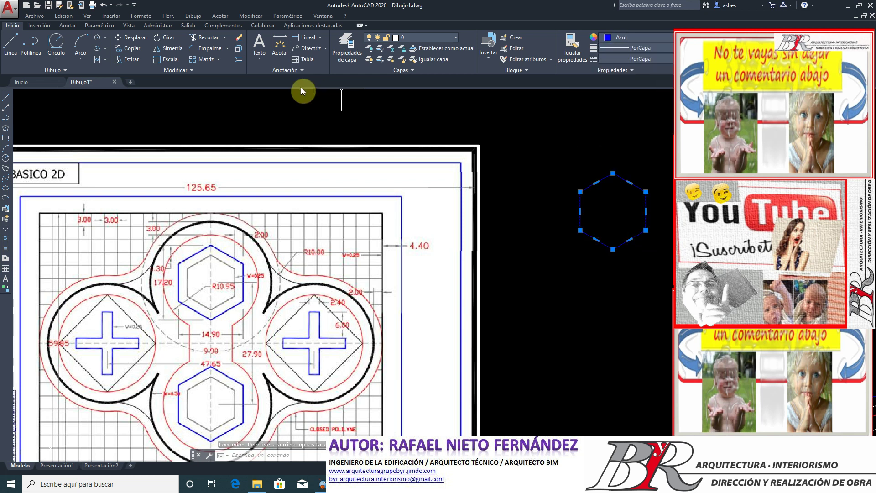
Step: Offset the hexagon 2 units inward to create an inner copy
click(238, 60)
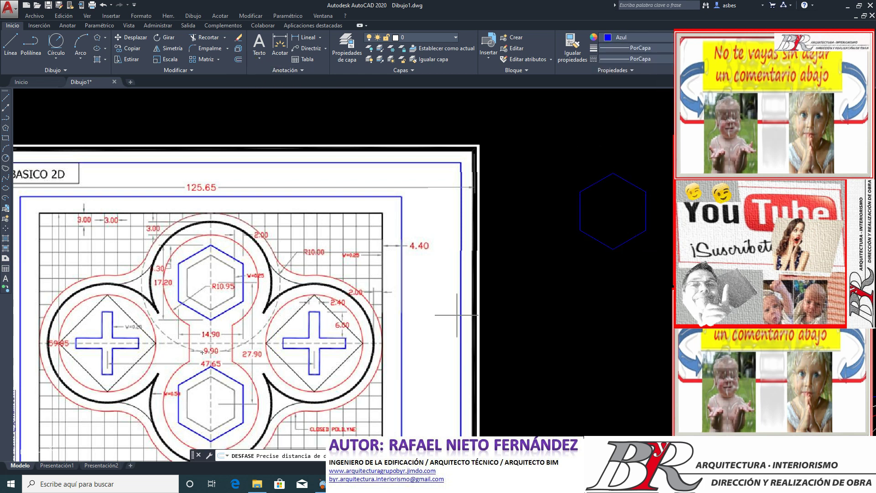
key(Return)
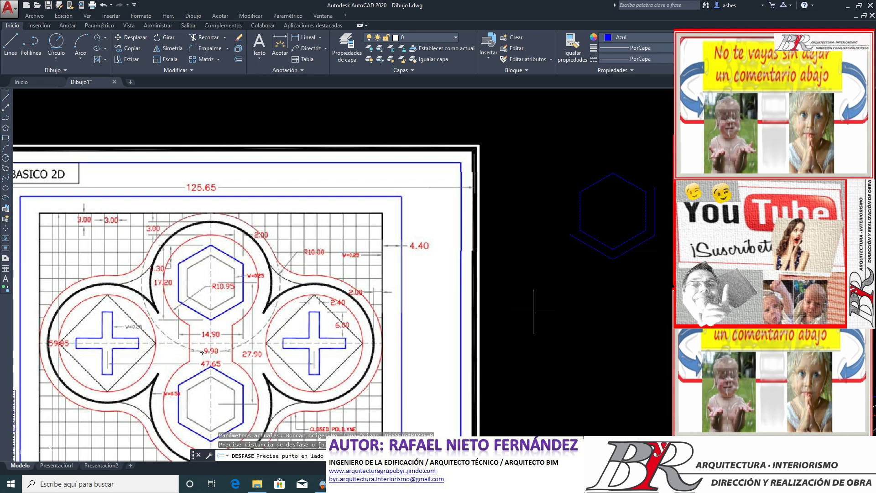
click(593, 238)
scroll(612, 211, up, 4)
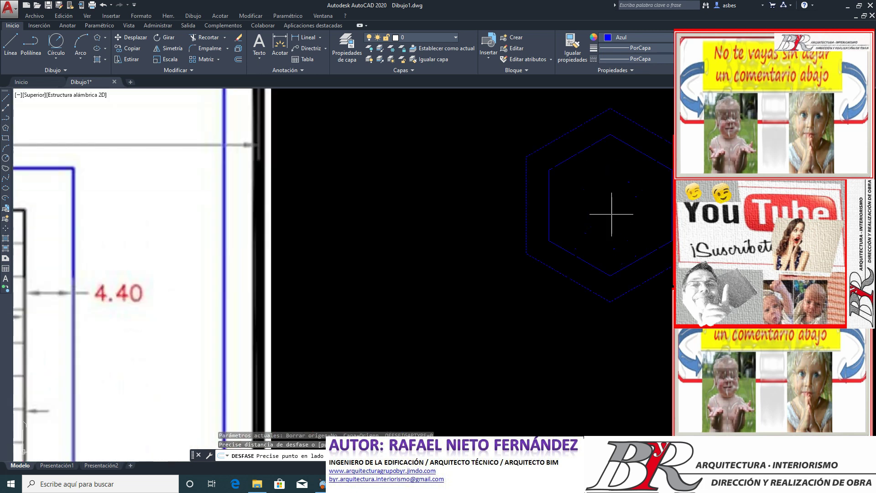
click(611, 213)
key(Return)
scroll(449, 271, down, 4)
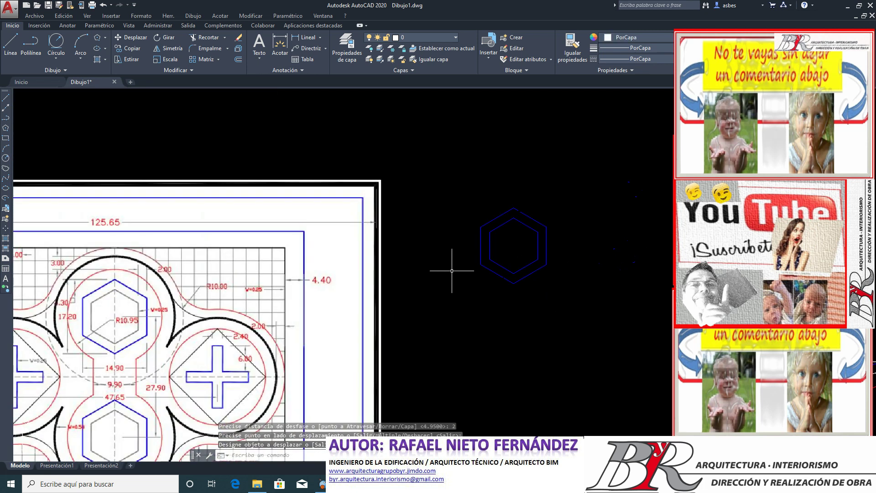
Step: Return the inner hexagon to the layer colour
click(497, 262)
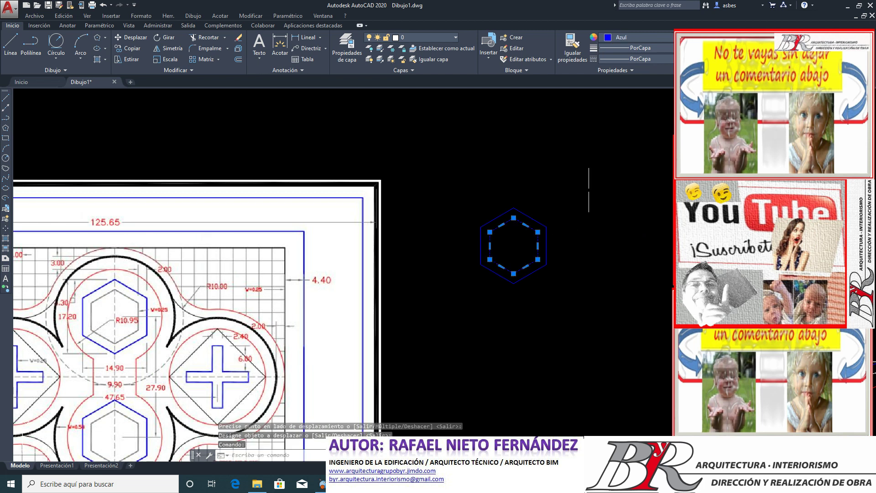
click(669, 37)
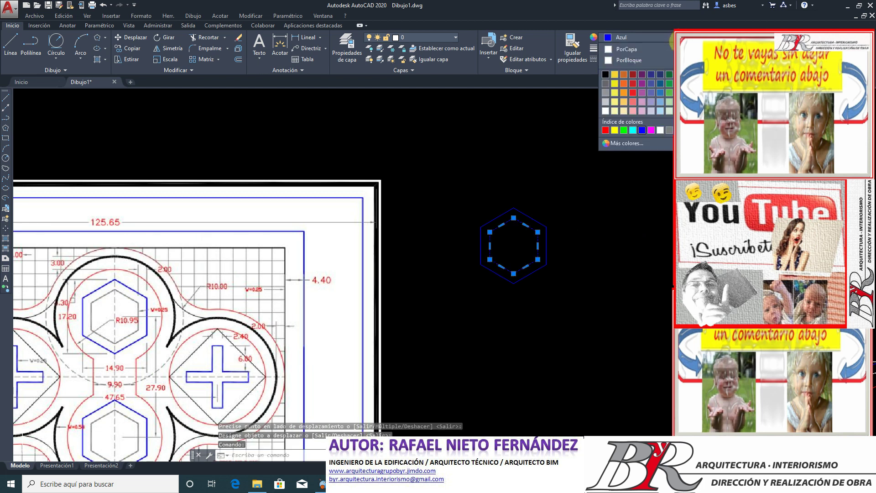
click(656, 48)
scroll(402, 319, down, 4)
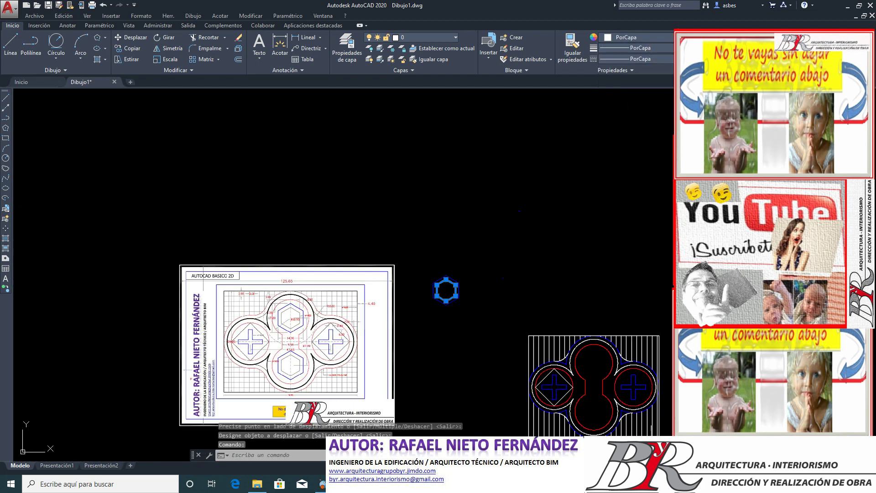
scroll(560, 391, up, 3)
Step: Copy the nested hexagon pair once to the right
click(417, 271)
click(357, 190)
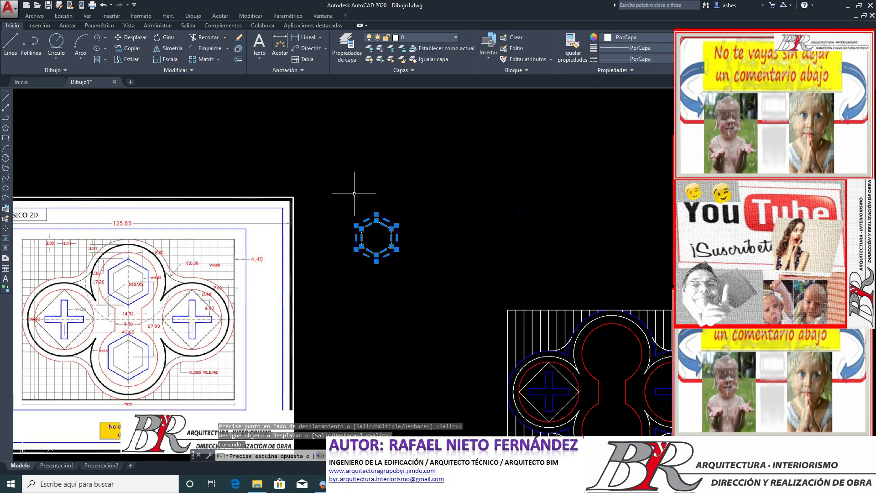
click(136, 51)
click(365, 293)
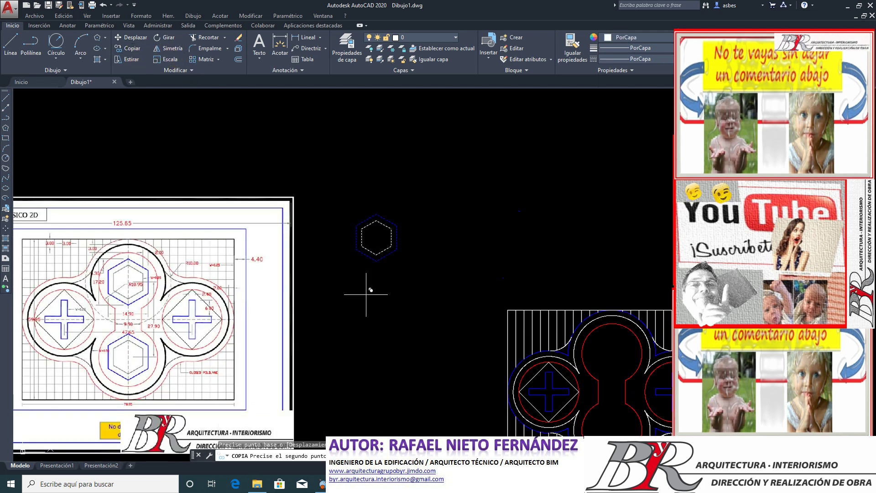
click(454, 293)
key(Return)
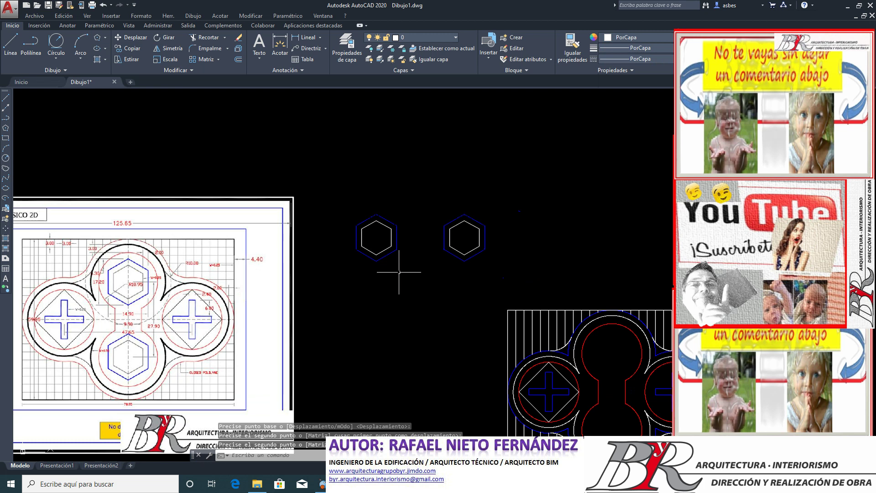
Step: Move both hexagon pairs into the upper and lower middle circles of the part
click(399, 273)
click(362, 195)
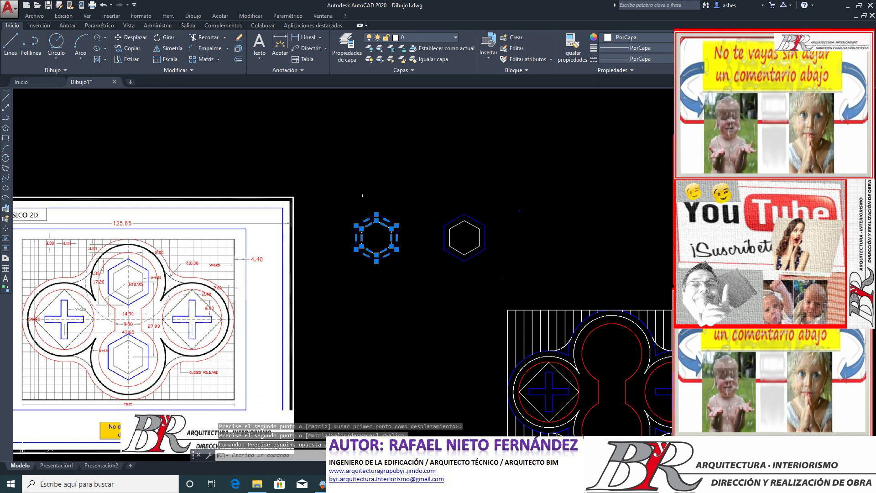
click(133, 40)
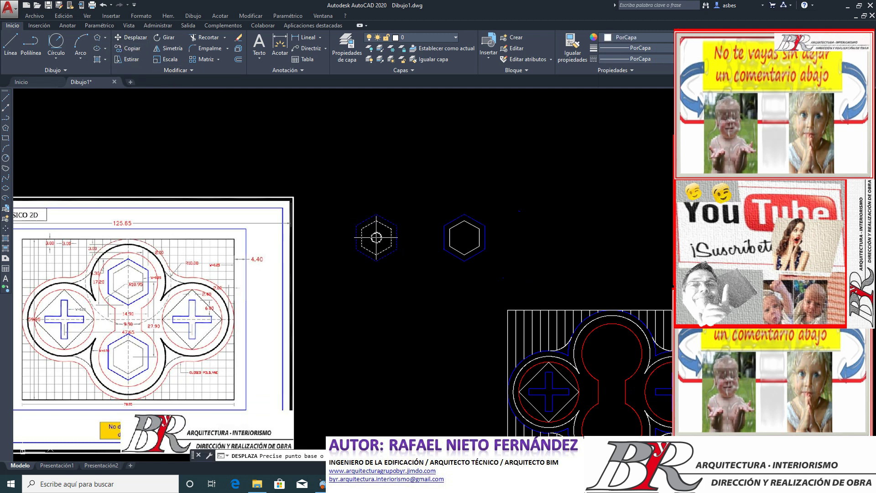
click(376, 237)
click(611, 353)
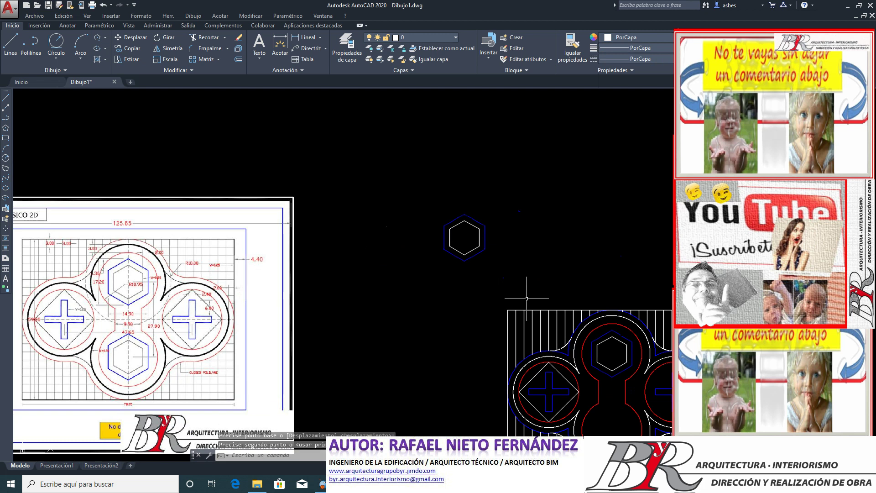
key(Return)
click(491, 277)
click(440, 224)
key(Return)
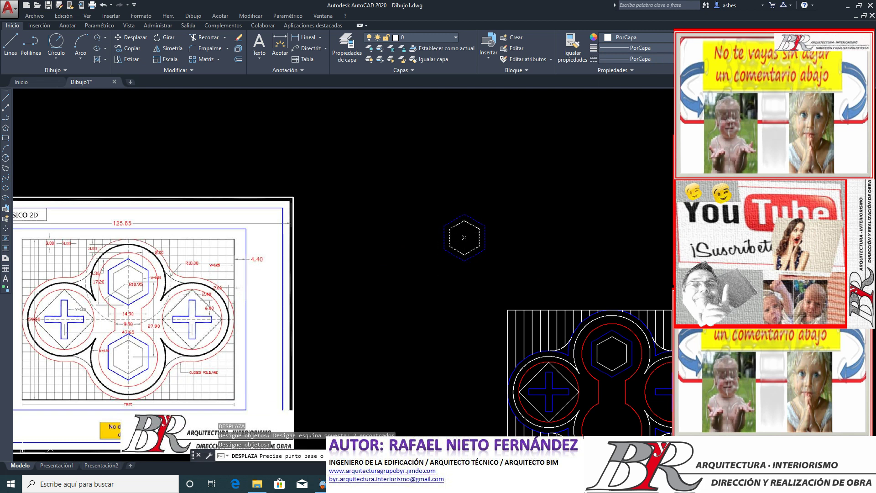
click(464, 237)
scroll(465, 237, down, 2)
click(557, 358)
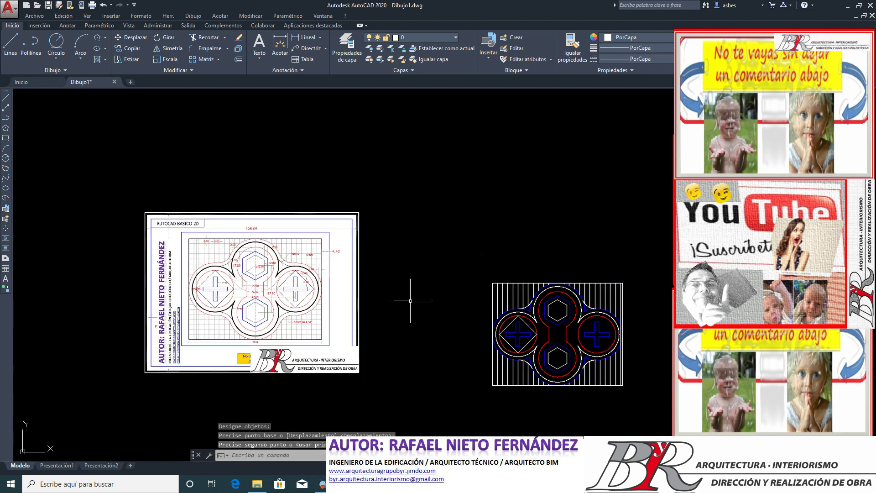
Step: Zoom in and out to compare the placed hexagons with the reference sheet
scroll(194, 250, up, 2)
scroll(244, 291, up, 2)
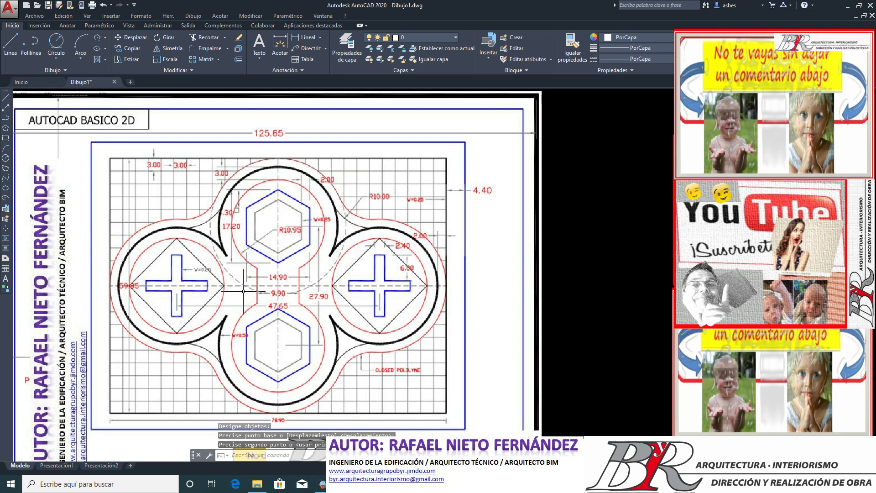
scroll(243, 291, down, 2)
scroll(286, 300, down, 2)
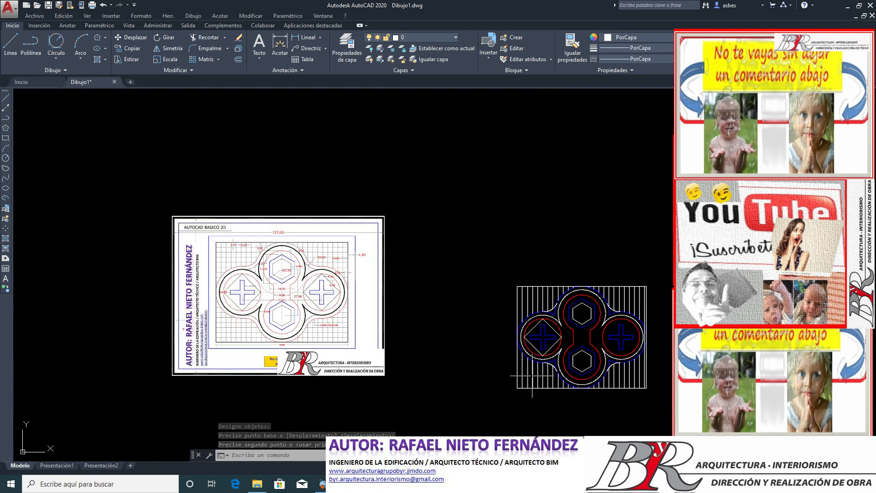
scroll(640, 374, up, 4)
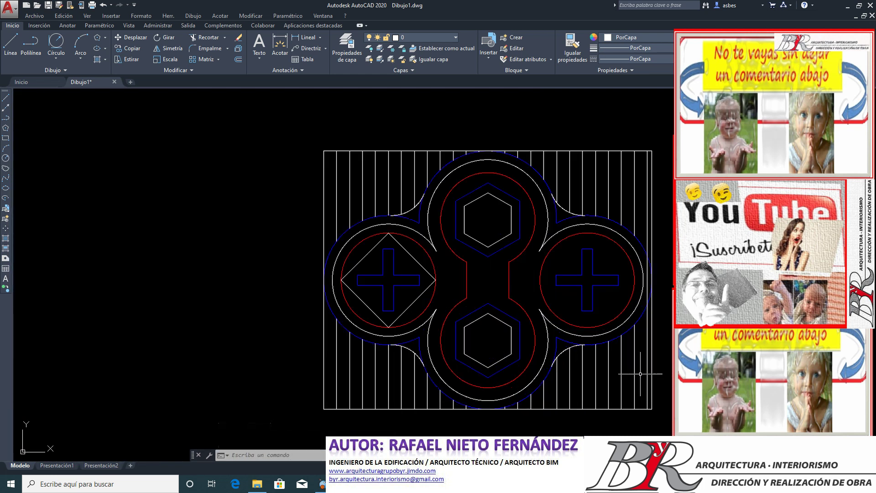
scroll(557, 374, down, 2)
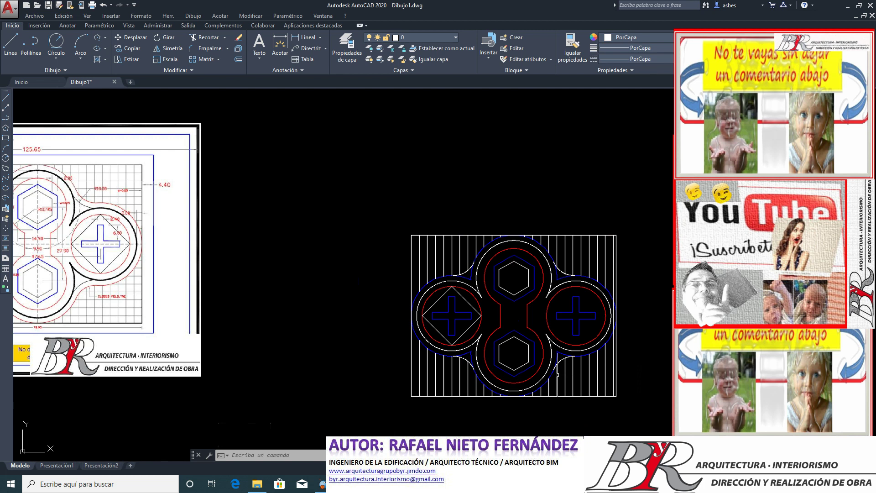
scroll(594, 274, up, 2)
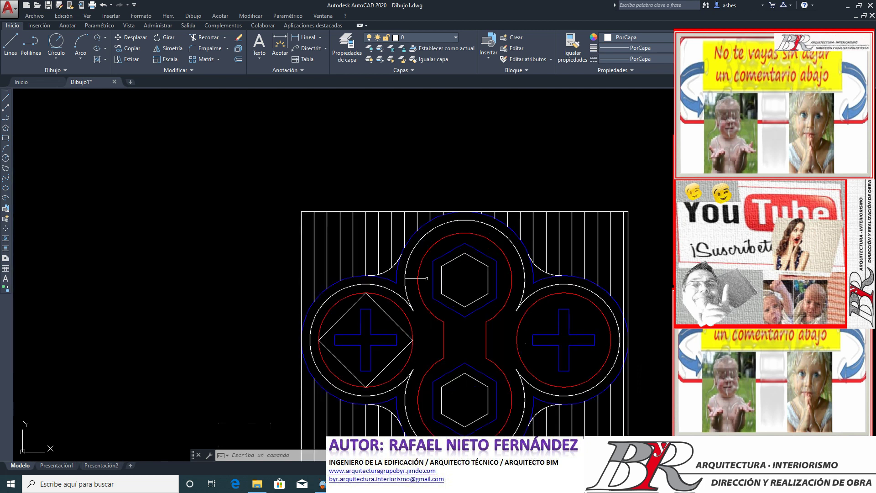
scroll(415, 292, down, 2)
scroll(417, 288, down, 2)
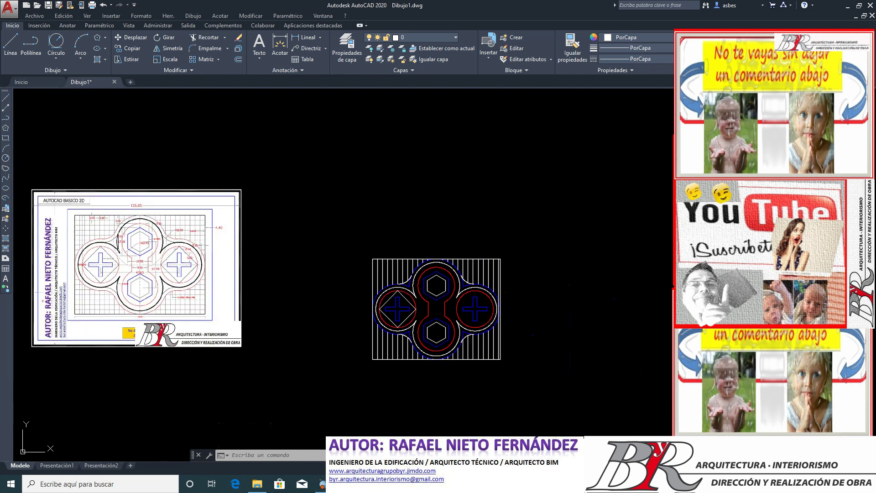
scroll(429, 251, up, 3)
scroll(452, 267, up, 3)
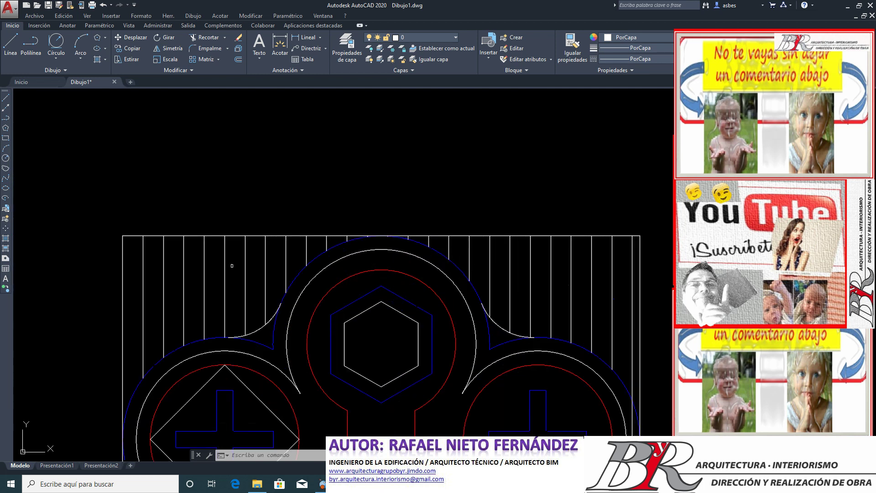
scroll(486, 302, down, 4)
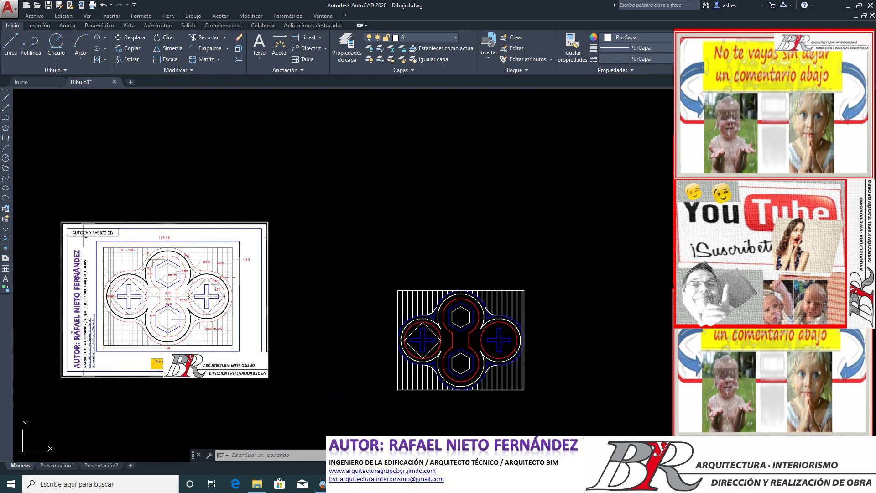
scroll(127, 270, up, 2)
scroll(650, 321, up, 7)
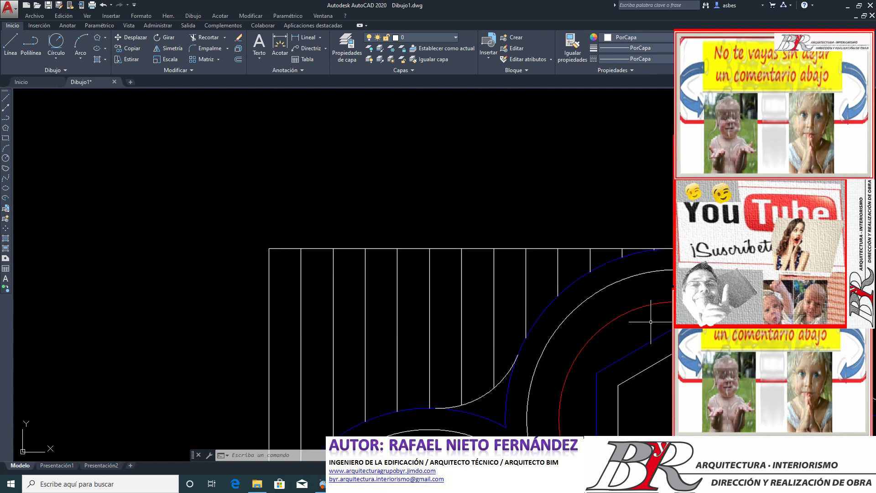
Step: Pick a white fillet arc between lobes and zoom around to inspect the junctions
click(486, 392)
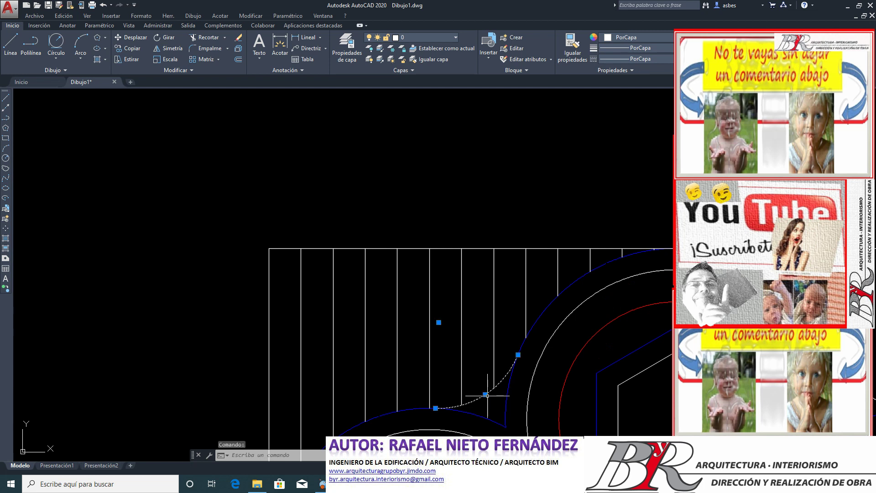
scroll(424, 405, down, 3)
scroll(425, 370, down, 4)
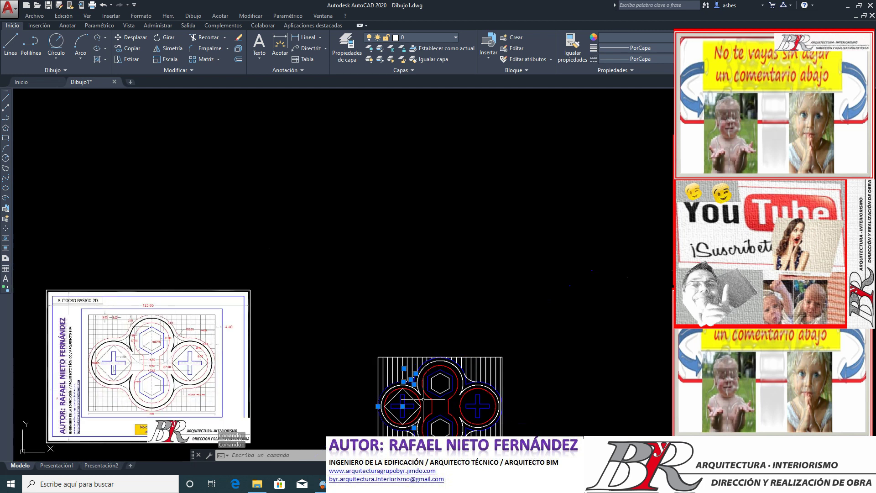
scroll(424, 385, up, 5)
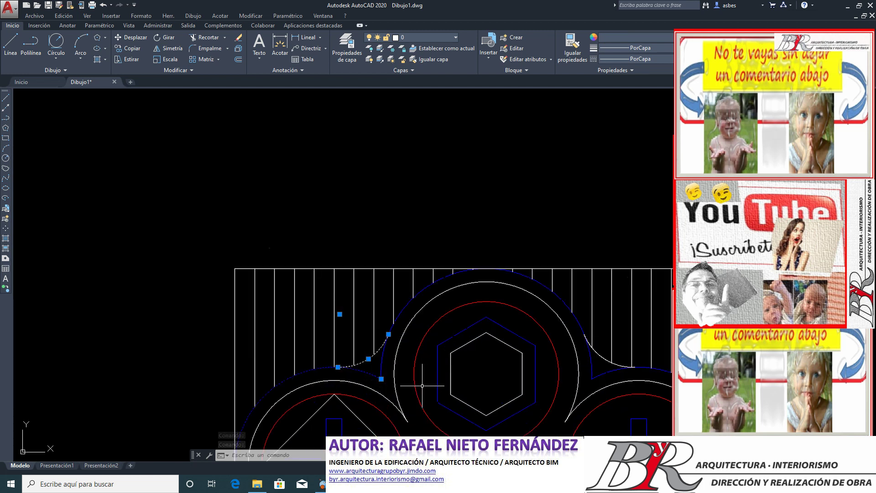
scroll(422, 386, down, 2)
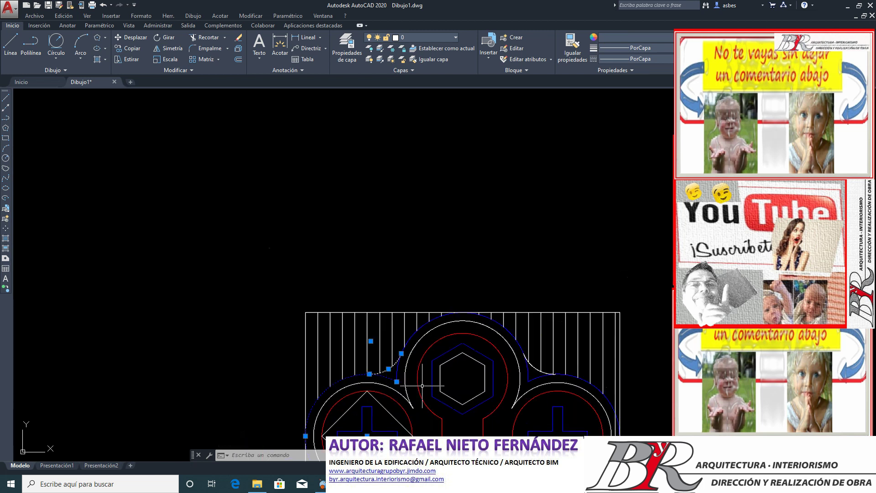
scroll(422, 385, up, 4)
scroll(422, 386, up, 2)
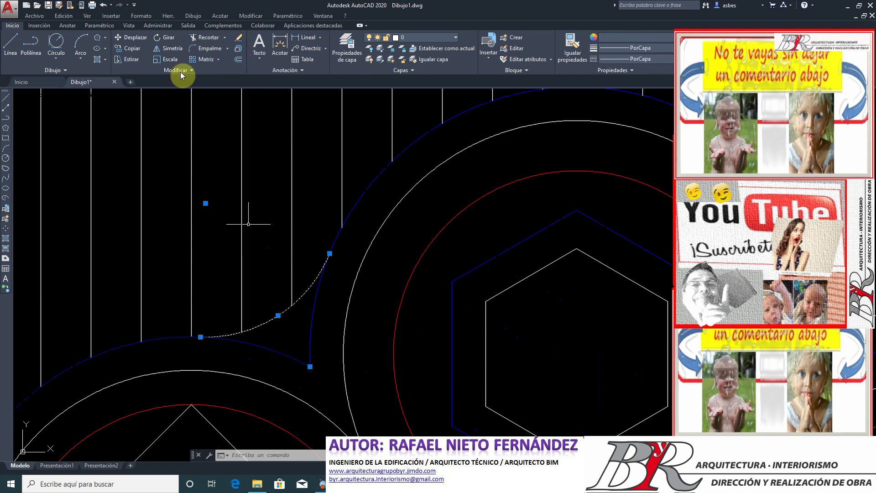
Step: Trim with all edges, cutting hatch lines at the upper-left and upper-right fillets
click(205, 37)
key(Return)
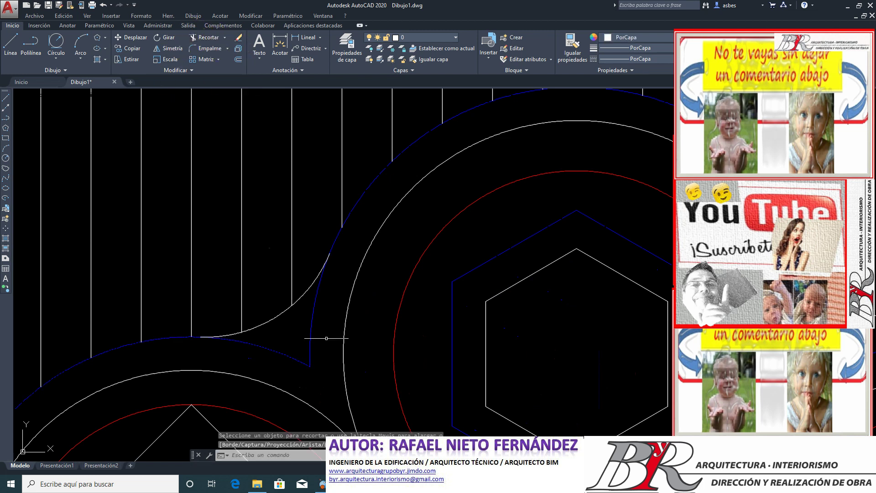
click(206, 37)
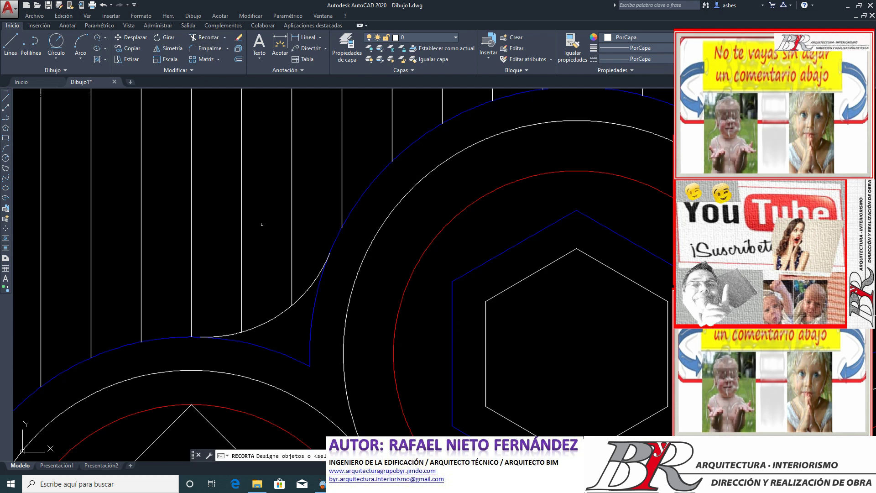
key(Return)
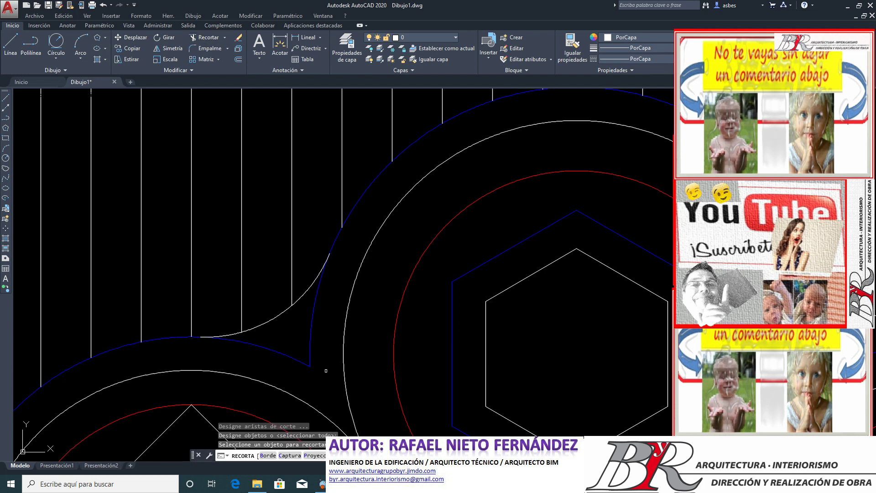
drag(321, 375, 298, 356)
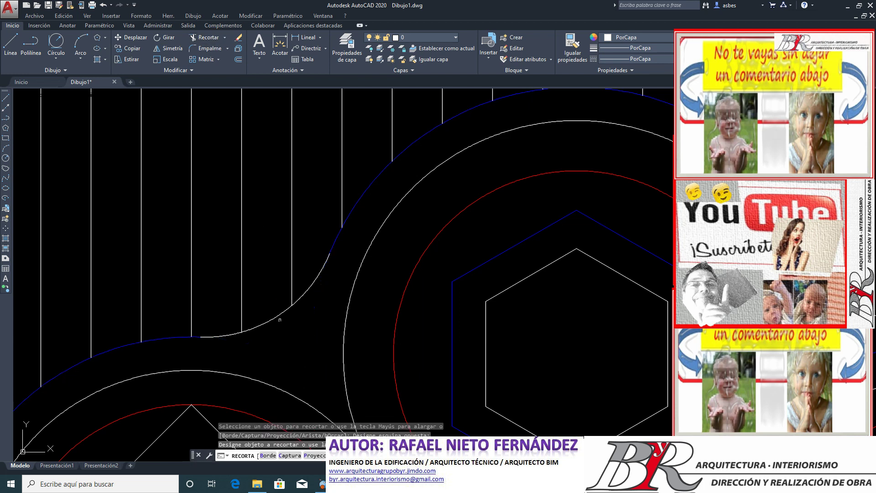
scroll(274, 307, down, 5)
scroll(425, 325, up, 3)
drag(421, 301, 379, 342)
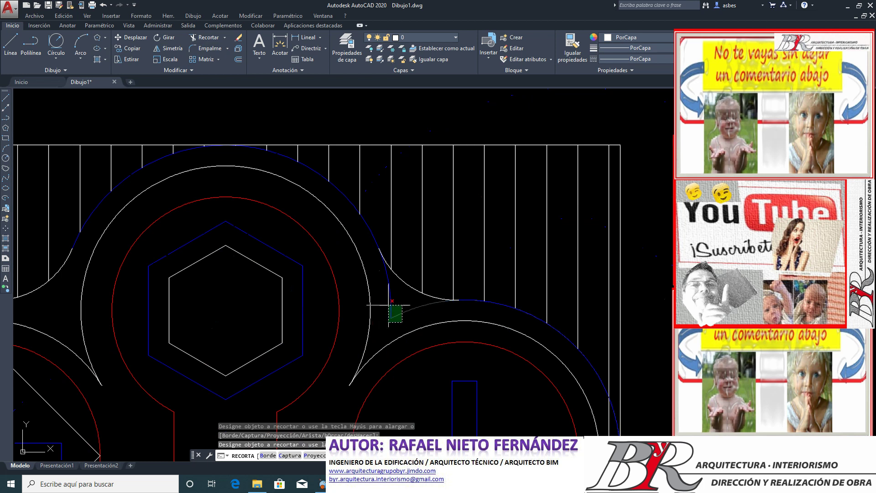
scroll(392, 320, down, 5)
scroll(385, 356, up, 6)
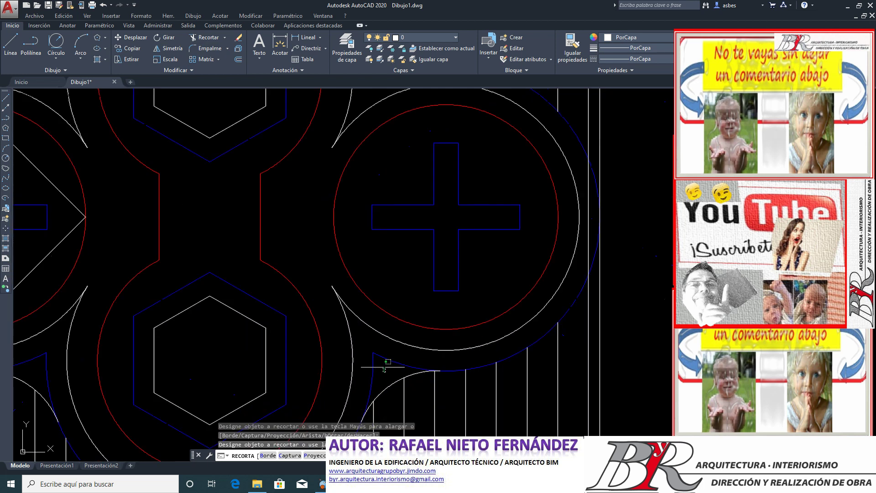
Step: Cut the hatch lines near the lower-right and lower-left lobes and finish trimming
drag(386, 359, 371, 347)
scroll(371, 348, down, 4)
scroll(253, 351, up, 3)
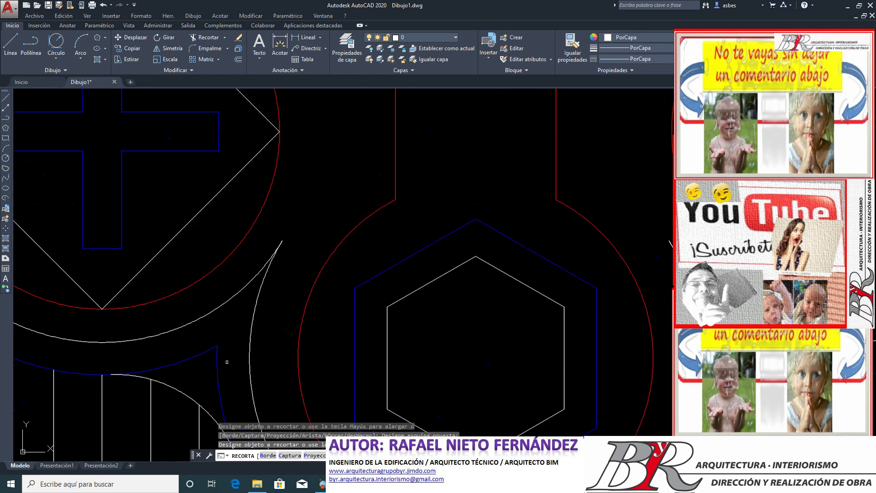
drag(225, 358, 206, 349)
scroll(254, 349, down, 5)
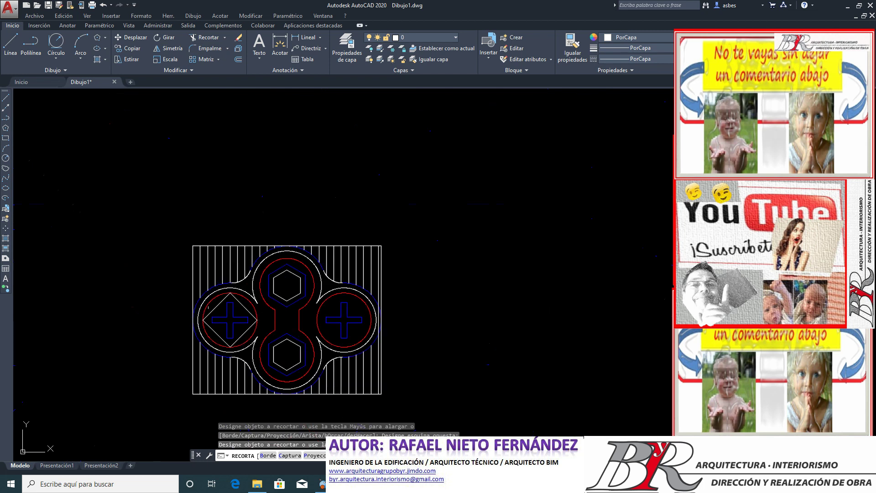
key(Return)
scroll(233, 371, up, 4)
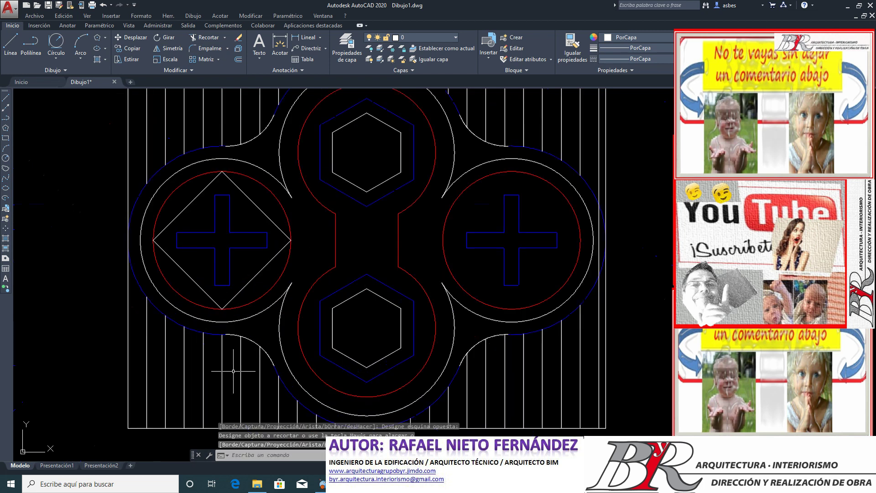
Step: Select the fillet arcs and lobe arcs around the outer outline
key(Return)
click(225, 335)
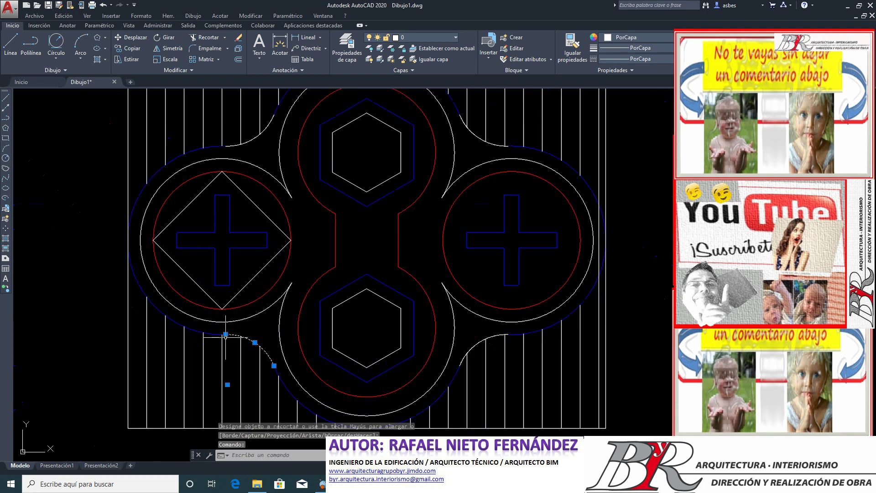
click(212, 334)
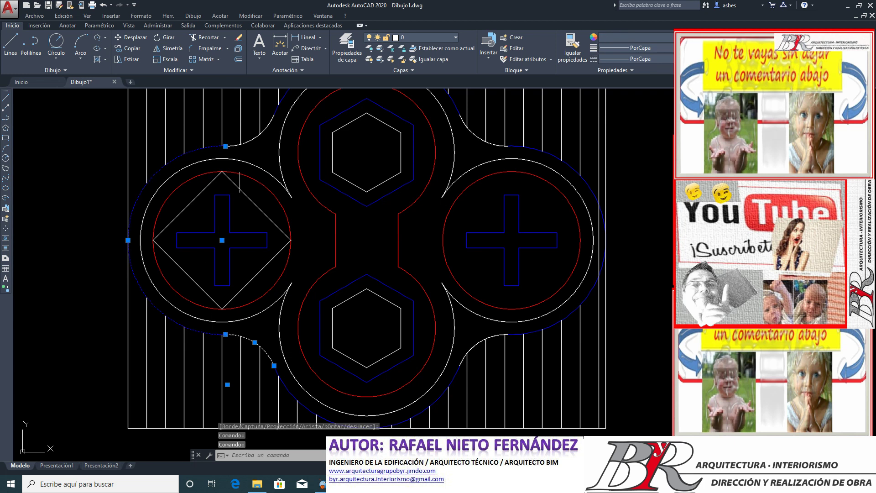
scroll(215, 196, down, 5)
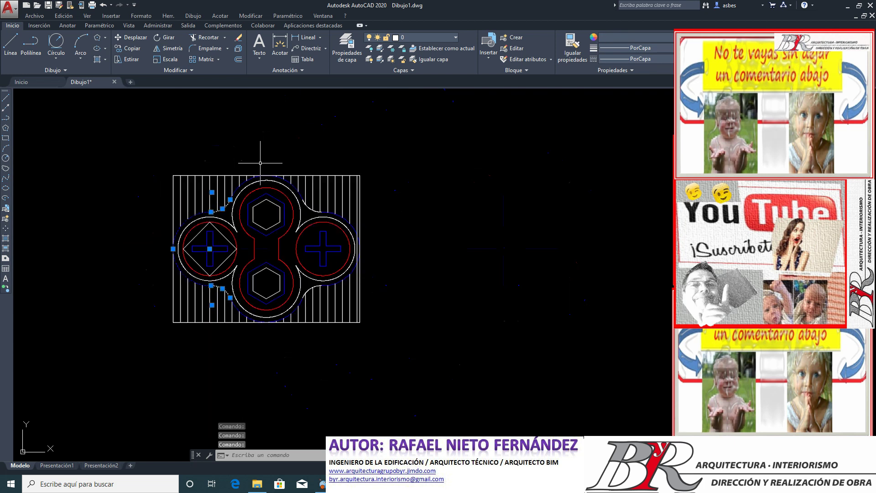
scroll(220, 200, up, 7)
click(214, 201)
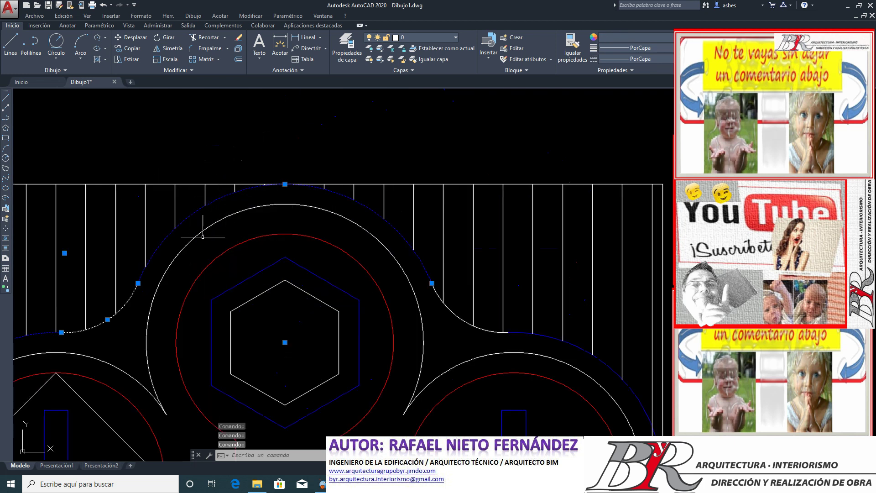
scroll(265, 264, down, 4)
scroll(309, 280, up, 2)
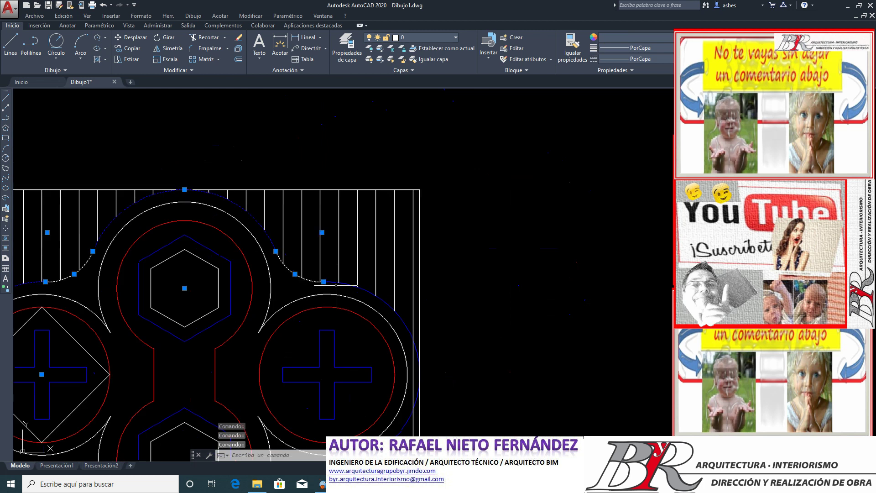
scroll(356, 281, down, 2)
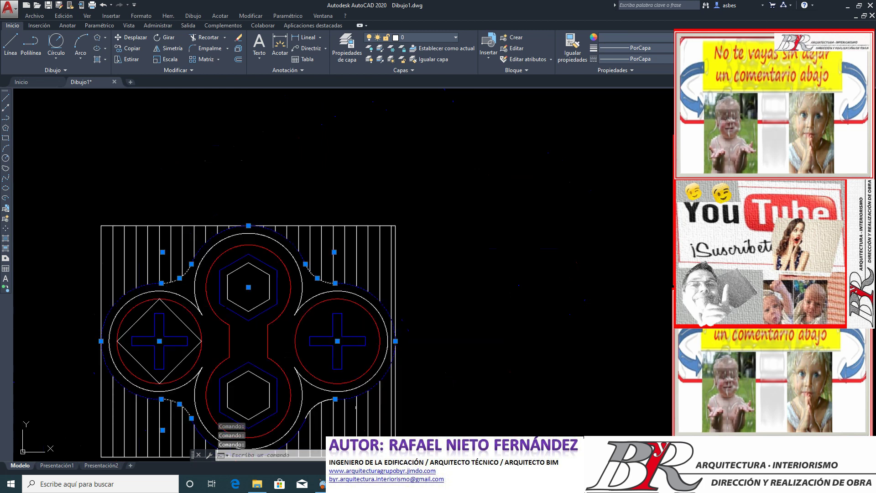
scroll(324, 404, up, 2)
click(298, 397)
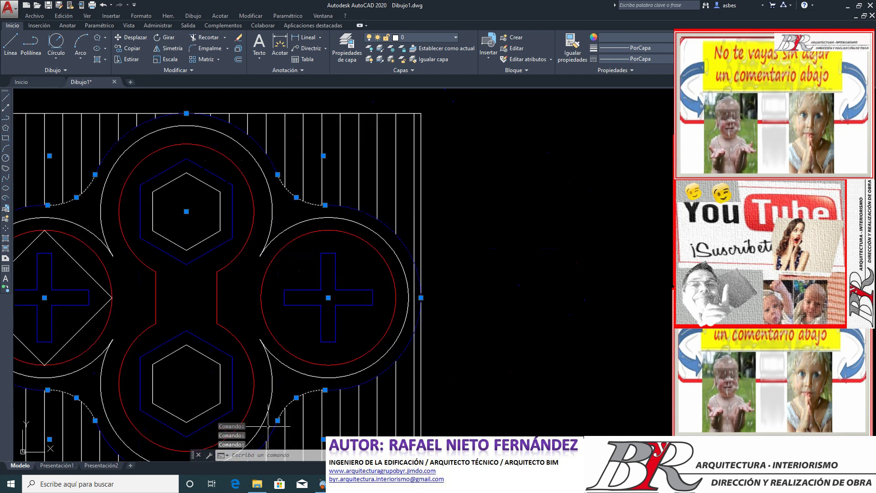
scroll(271, 428, down, 3)
scroll(244, 345, up, 2)
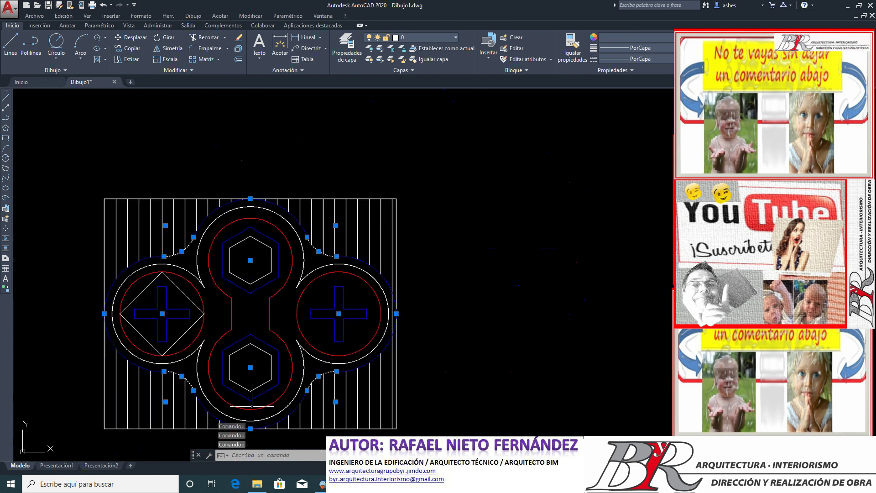
scroll(244, 345, up, 2)
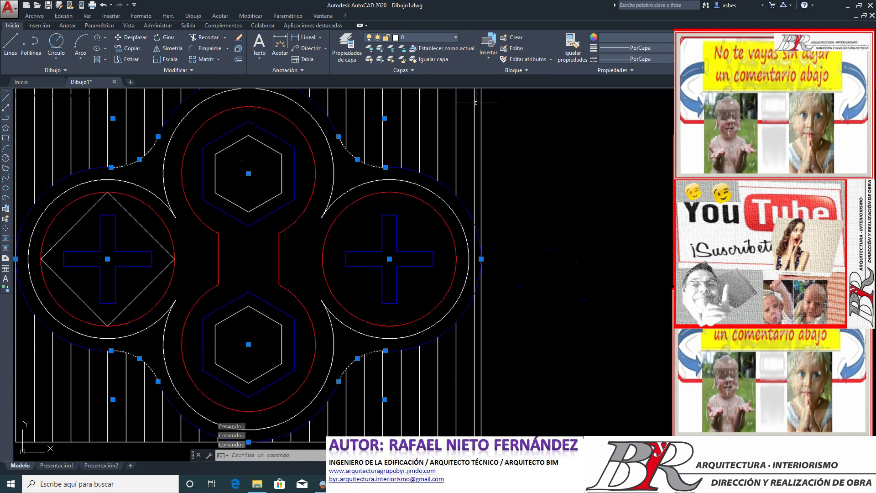
Step: Set the selected arcs' colour to red (Rojo)
click(670, 40)
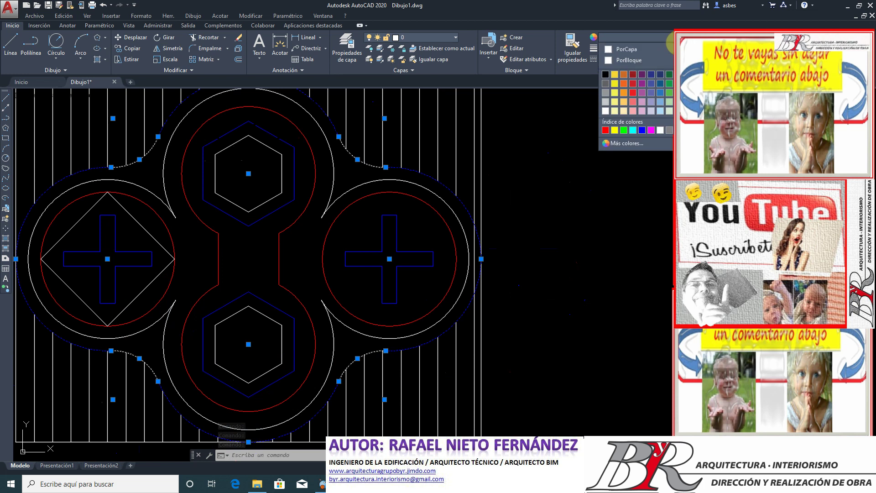
click(605, 132)
scroll(558, 285, down, 5)
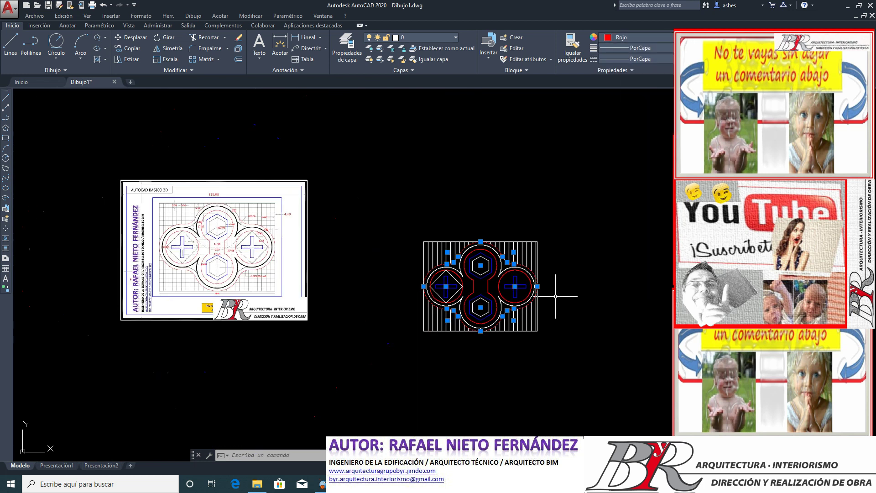
scroll(274, 234, up, 8)
scroll(253, 224, up, 4)
scroll(252, 223, down, 6)
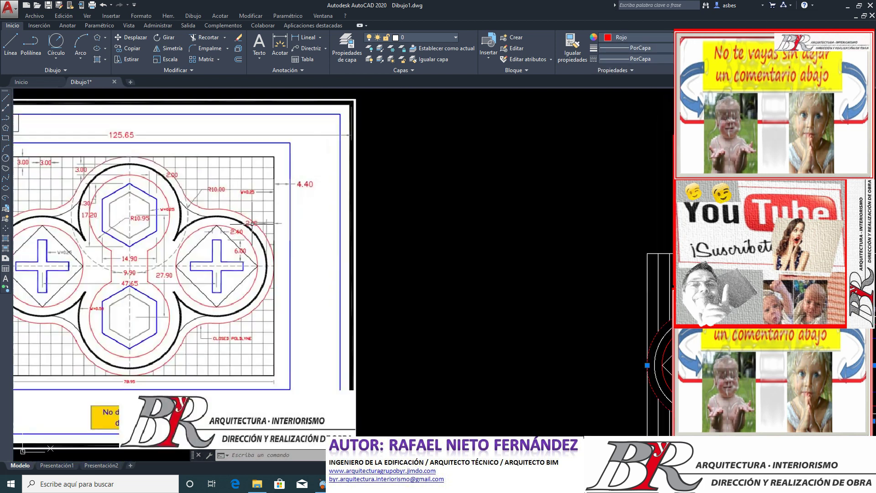
scroll(252, 223, down, 2)
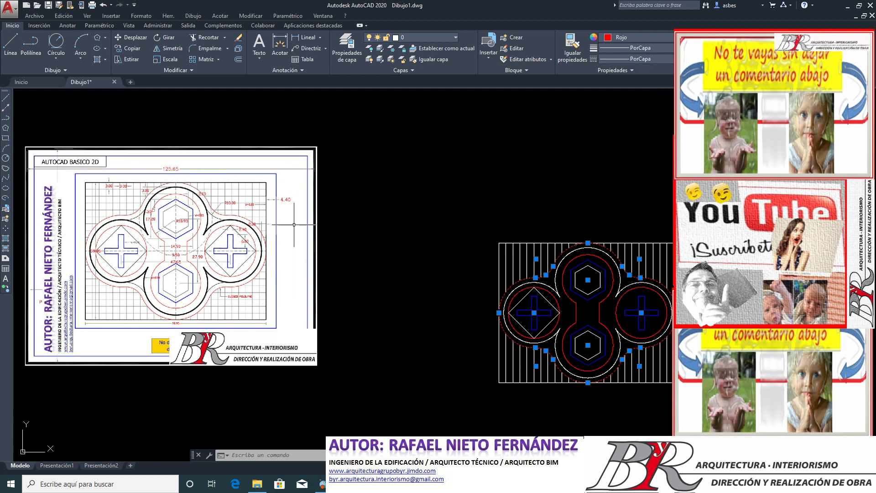
scroll(673, 287, up, 2)
scroll(673, 286, up, 4)
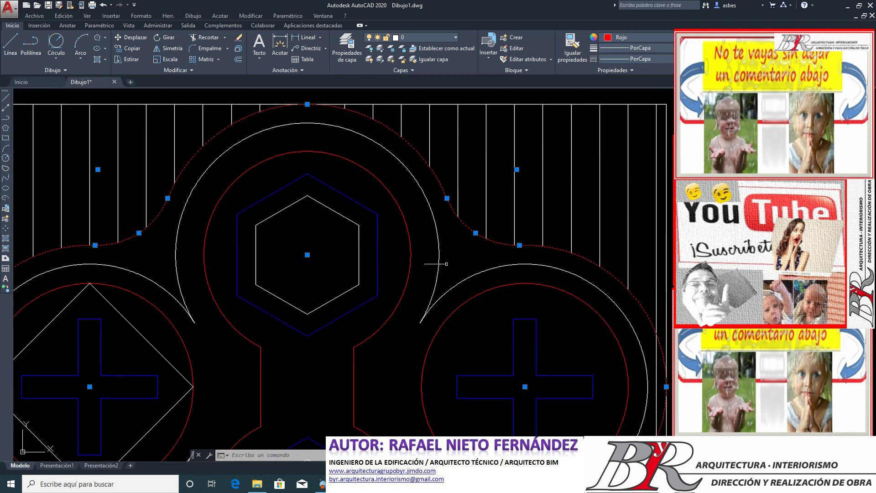
Step: Offset the lower-left red fillet arc inward at the current offset distance
click(238, 59)
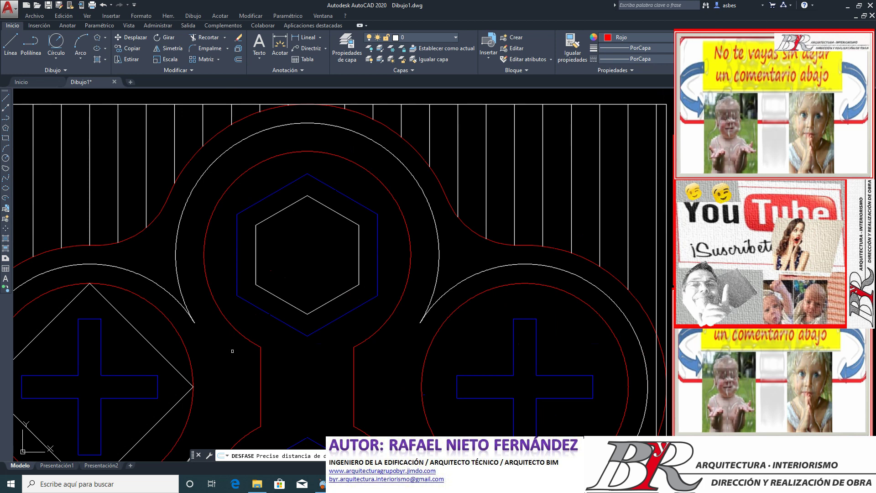
key(Return)
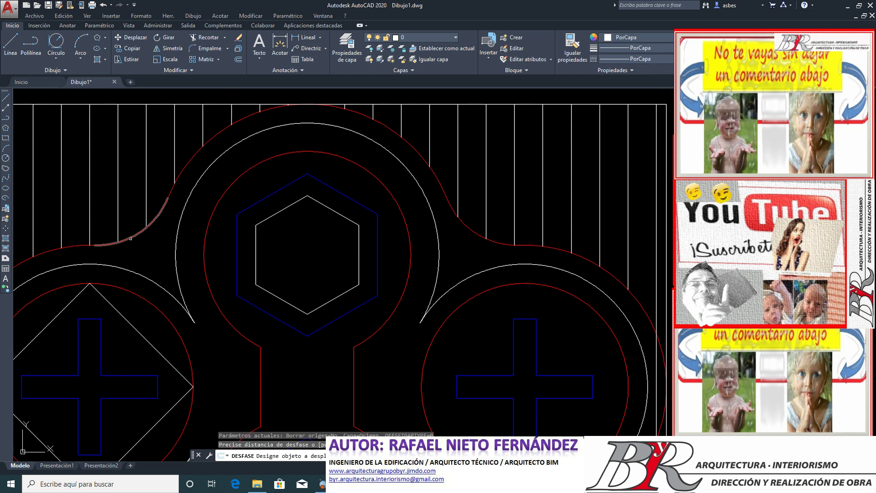
click(130, 238)
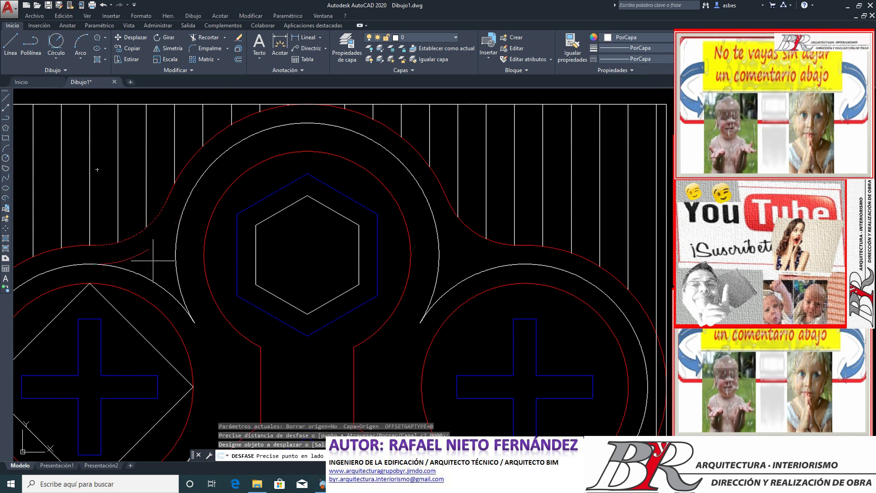
scroll(233, 286, down, 6)
scroll(223, 344, up, 2)
scroll(223, 345, up, 2)
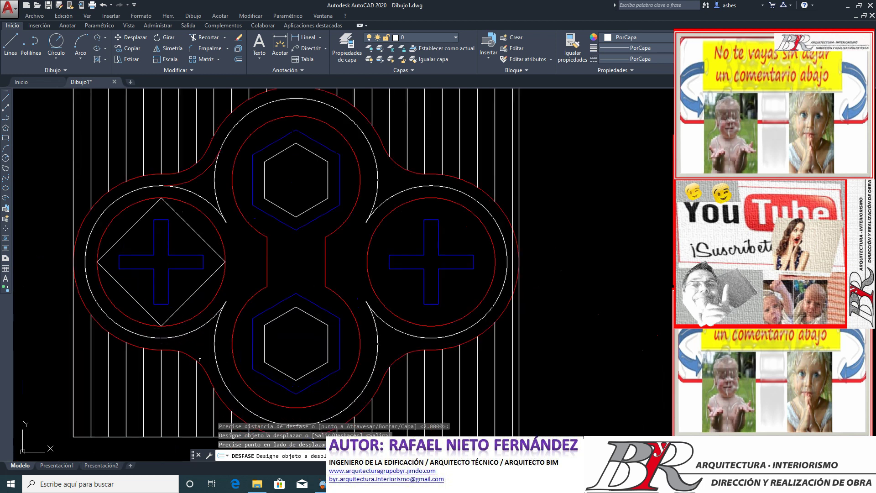
click(183, 349)
click(203, 339)
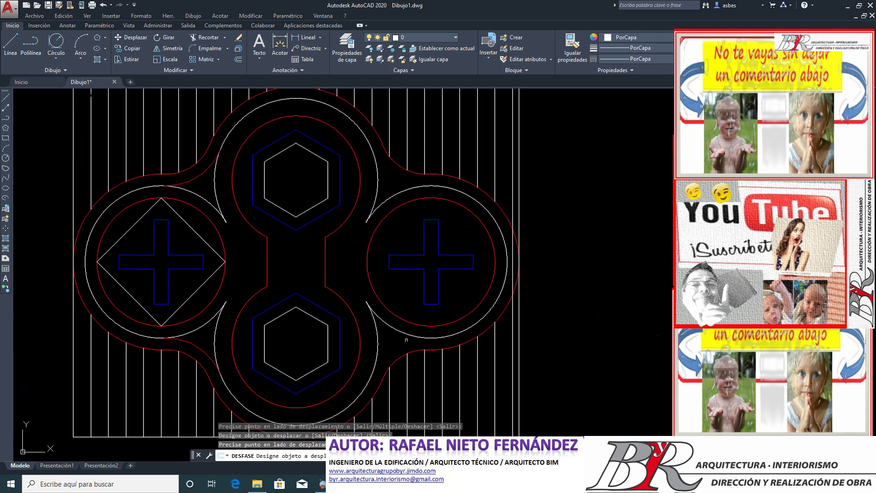
Step: Offset the lower-right and upper-right red fillet arcs inward as well
click(399, 357)
click(379, 197)
scroll(408, 329, down, 5)
click(179, 329)
scroll(178, 328, up, 4)
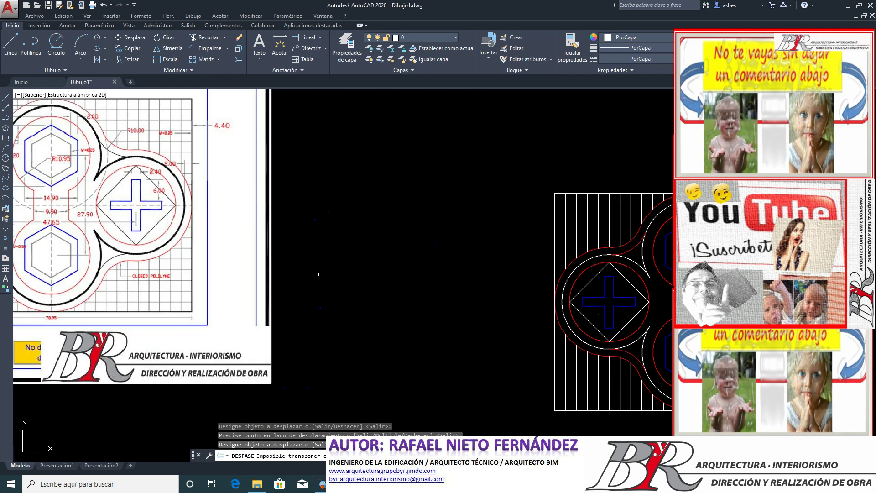
key(Escape)
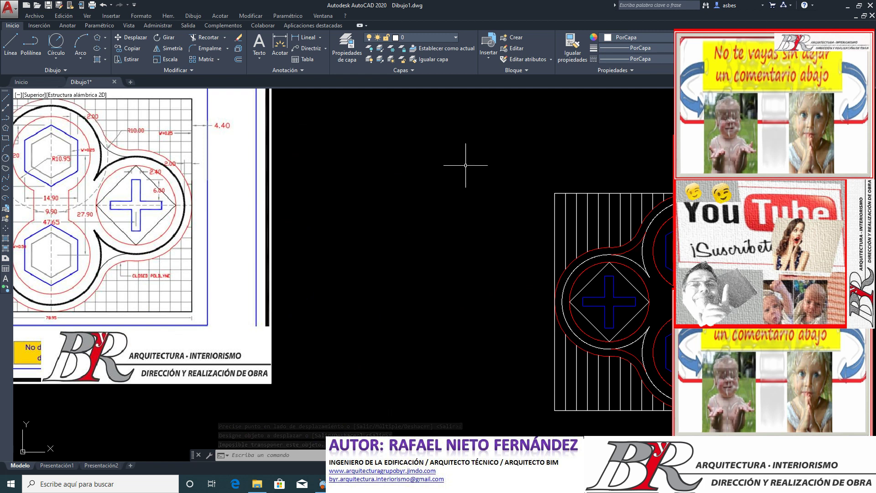
Step: Match two offset arcs to the white inner arc's properties with MATCHPROP
click(572, 51)
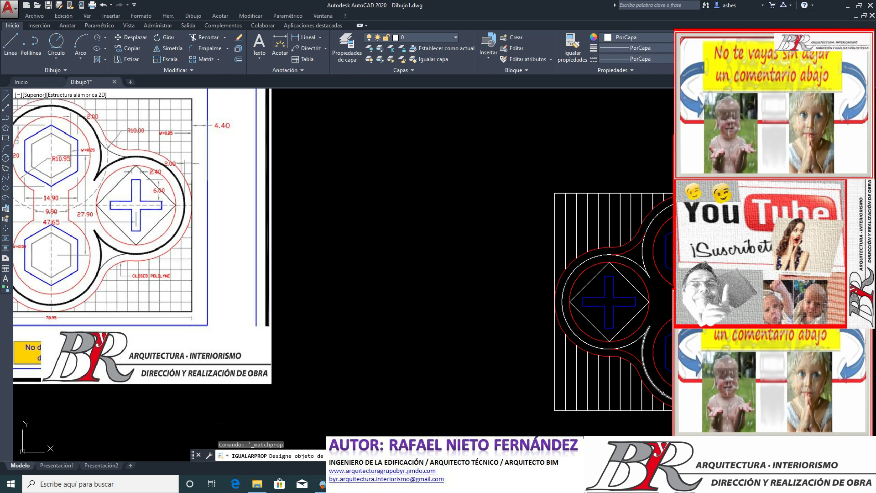
click(662, 392)
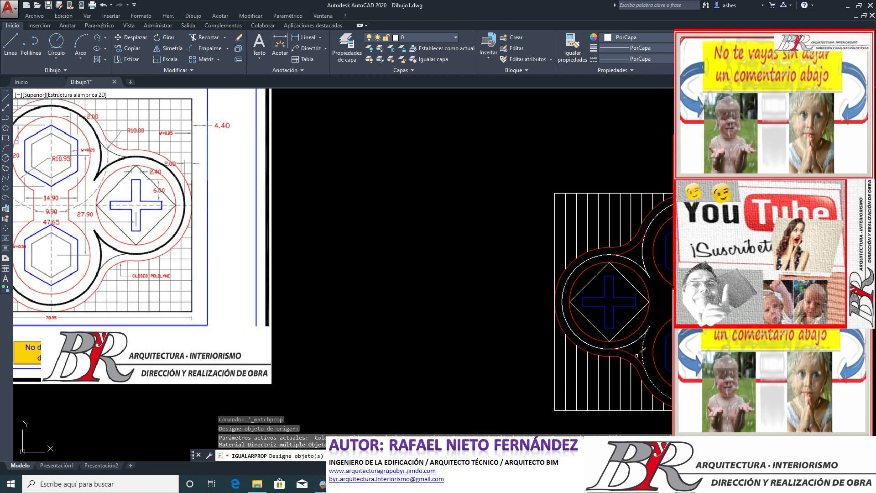
click(633, 245)
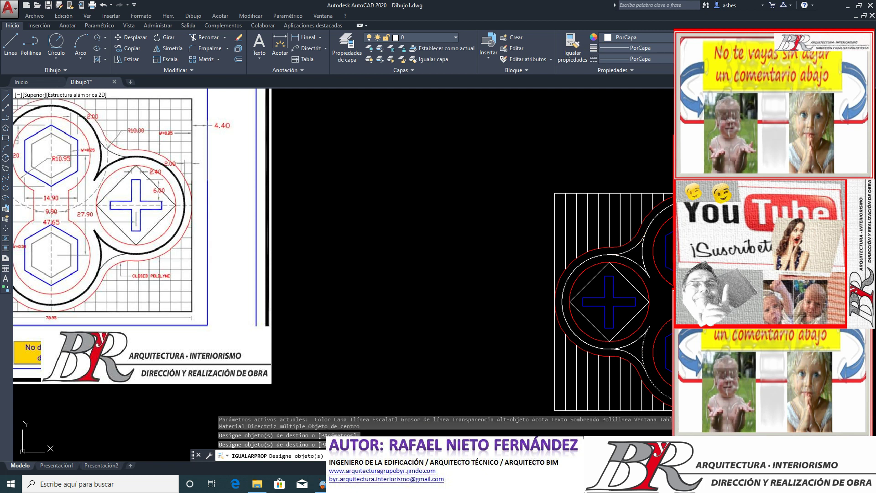
click(644, 347)
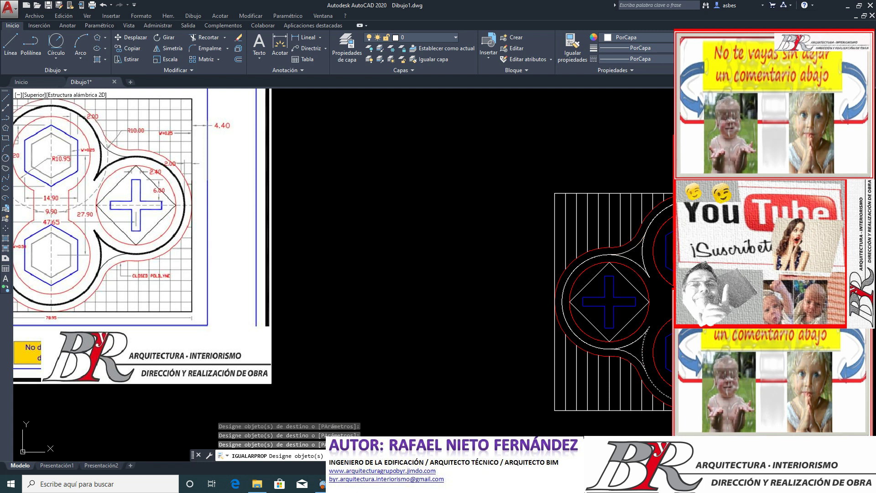
key(Return)
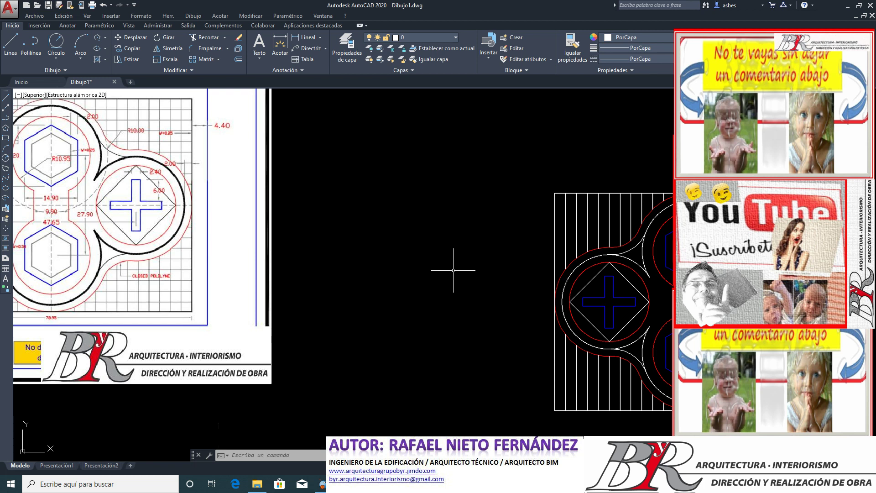
scroll(456, 278, down, 4)
scroll(642, 274, up, 4)
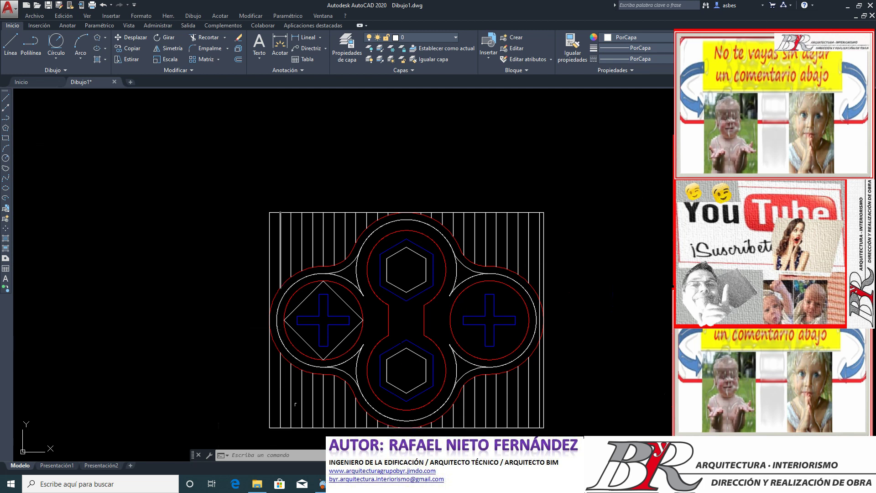
Step: Draw a small three-segment line bracket left of the hatch's top-left corner
click(11, 44)
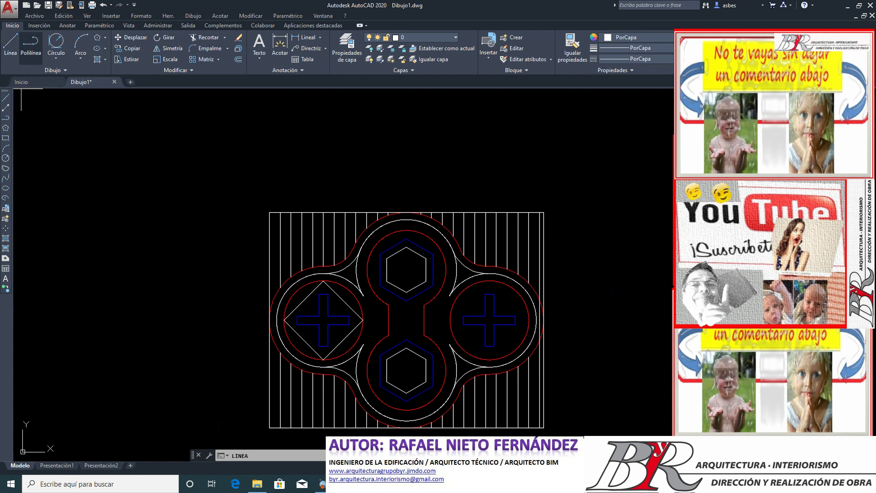
click(268, 211)
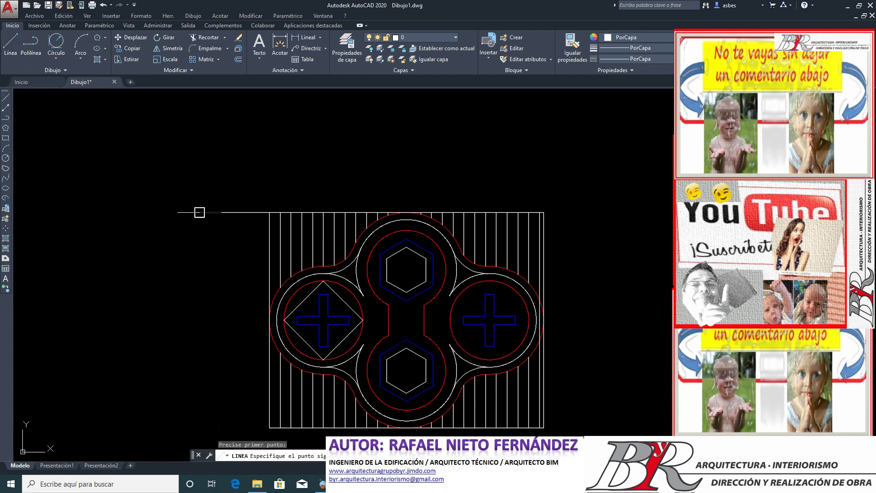
click(199, 212)
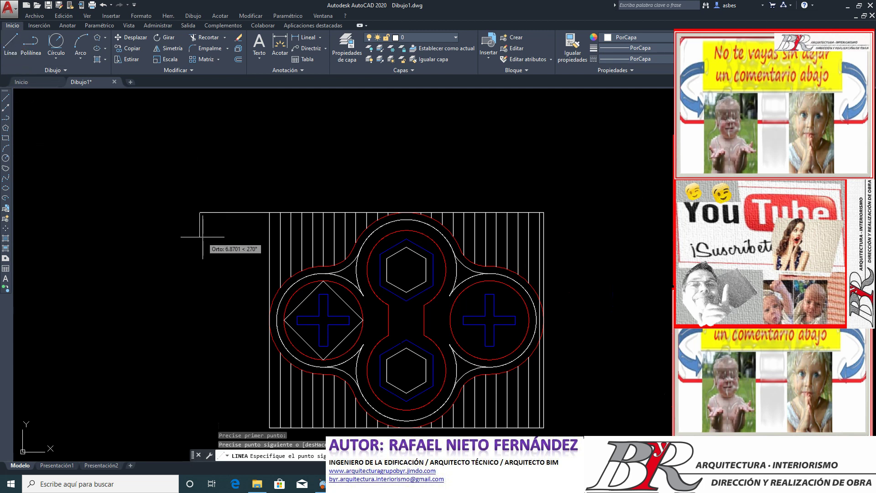
click(201, 223)
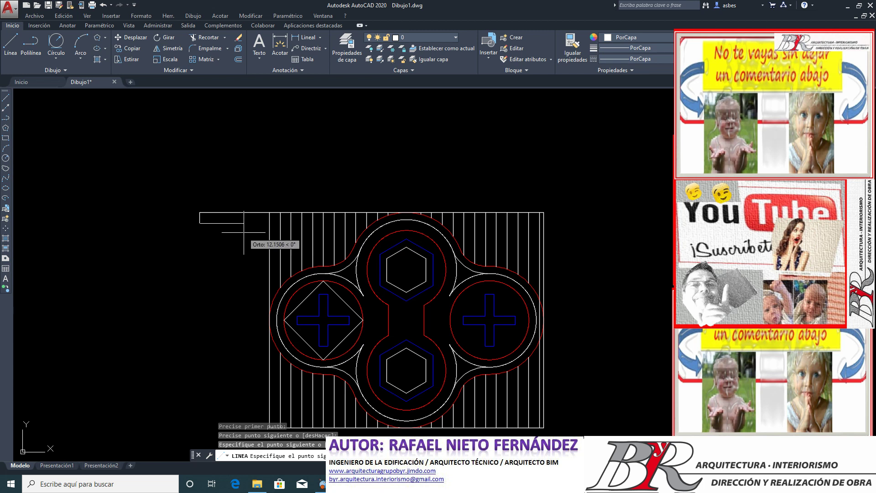
click(244, 232)
key(Return)
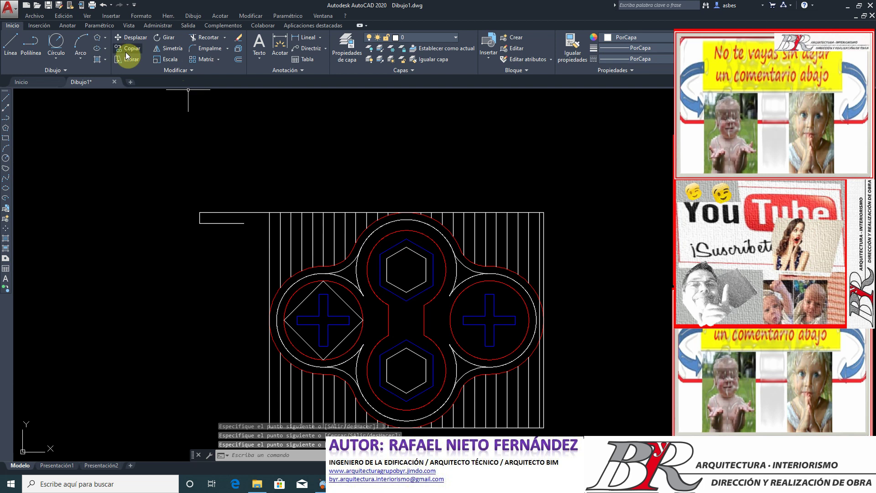
Step: Copy the short lower horizontal line to the right side of the hatch
click(219, 223)
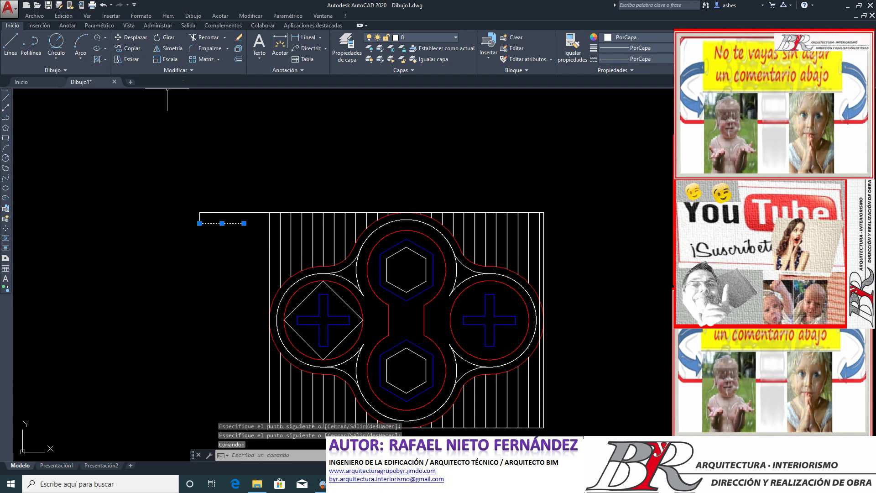
click(130, 48)
click(210, 144)
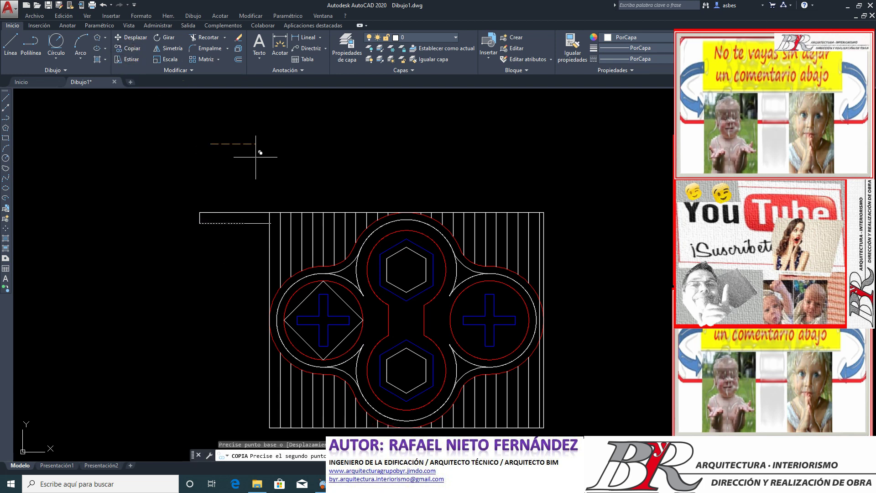
click(567, 191)
key(Return)
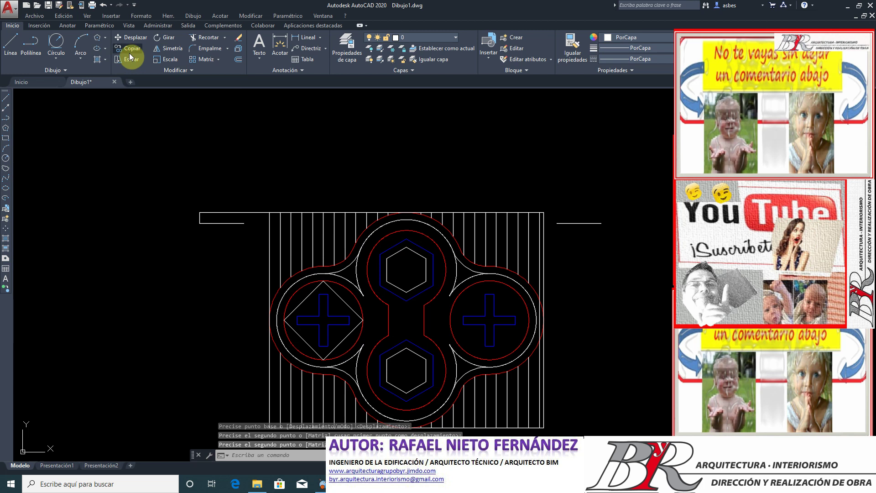
Step: Copy both short lines downward at displacements of 3, 6 and 9
click(130, 49)
click(214, 223)
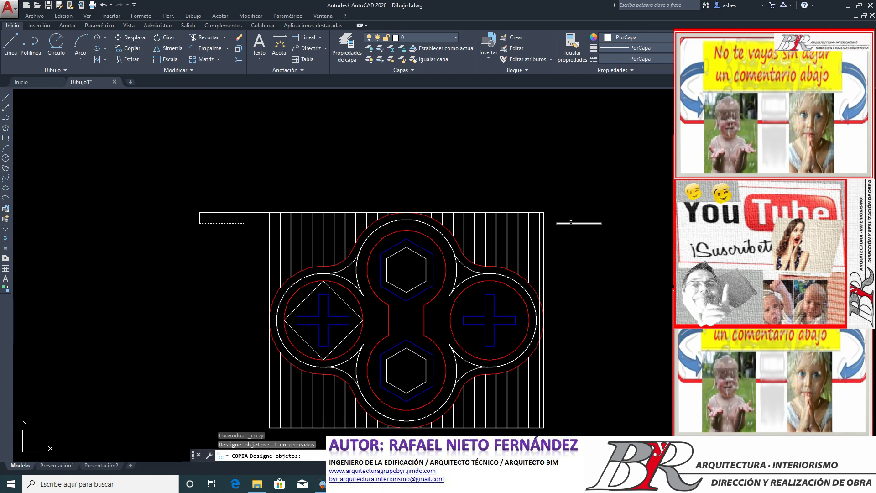
click(573, 223)
key(Return)
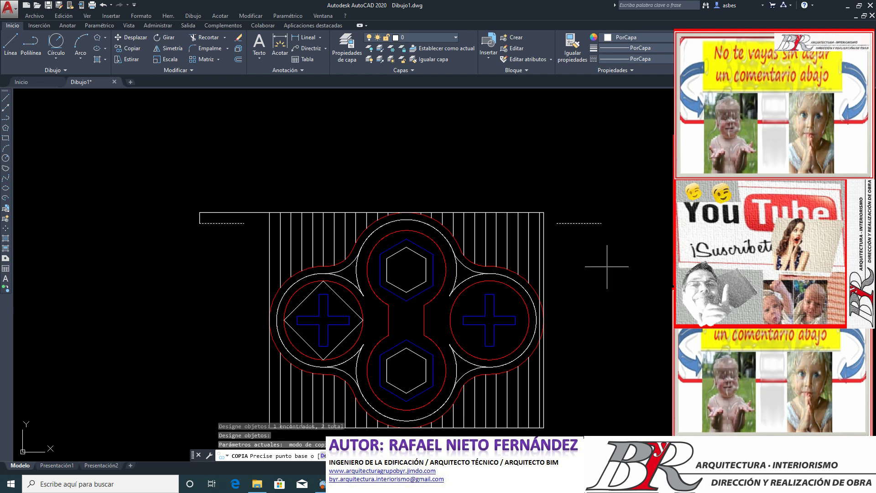
click(606, 261)
text(3)
key(Return)
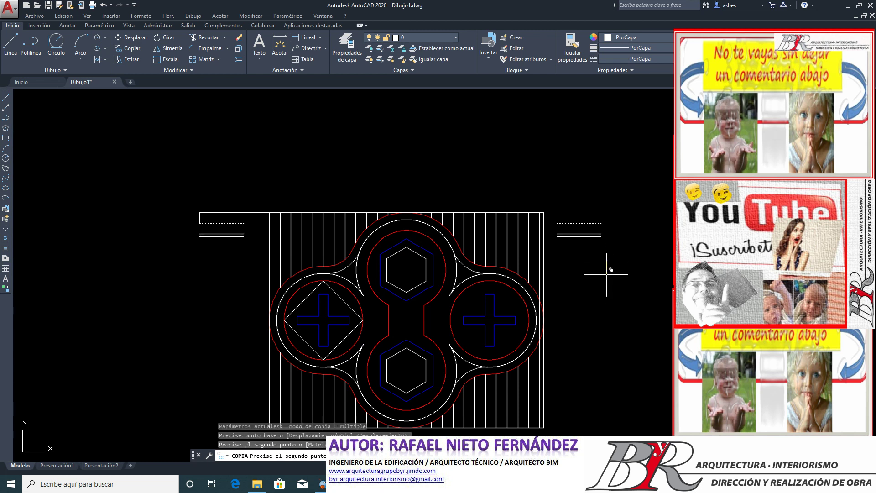
text(6)
key(Return)
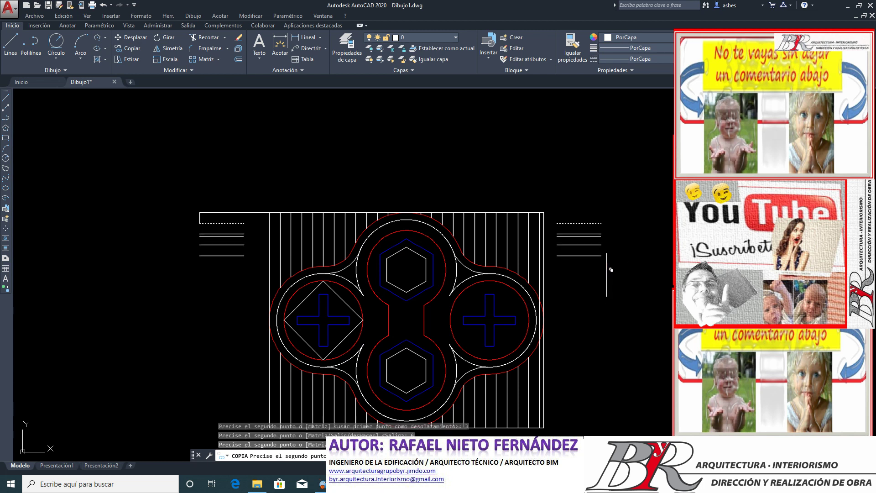
text(9)
key(Return)
Step: Add further downward copies at 12, 15, 18, 21 and 24
text(12)
key(Return)
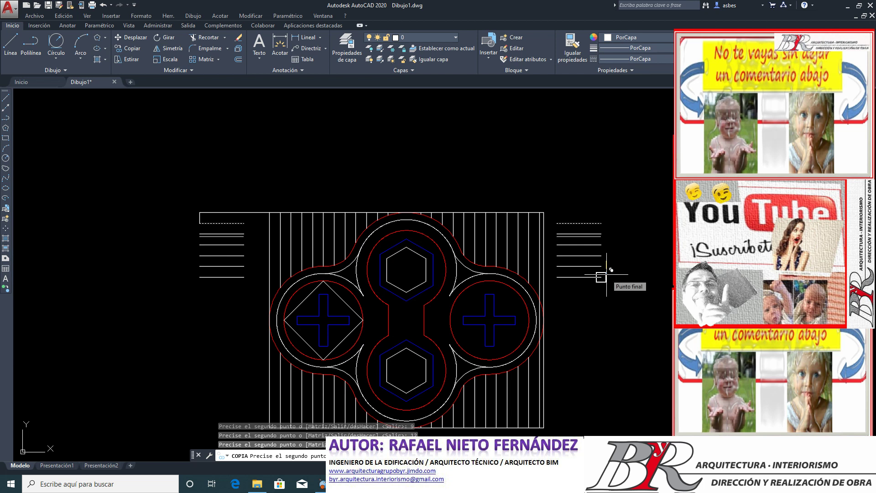
text(15)
key(Return)
text(18)
key(Return)
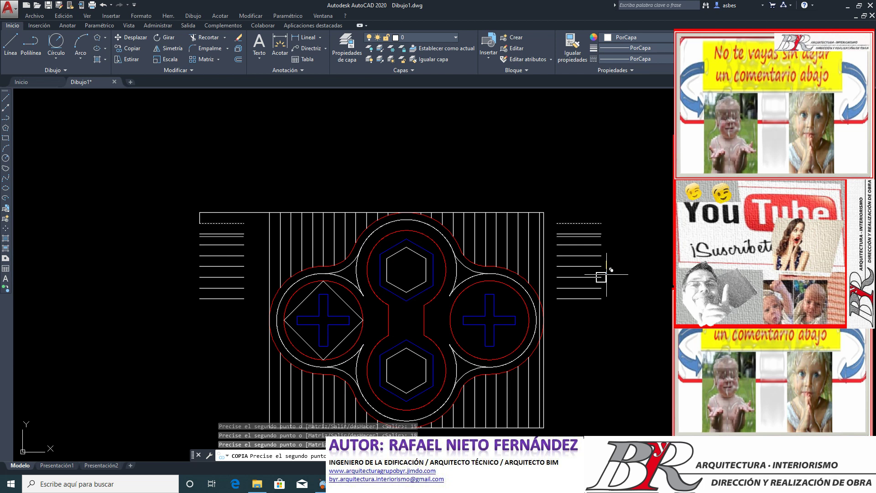
text(21)
key(Return)
text(24)
key(Return)
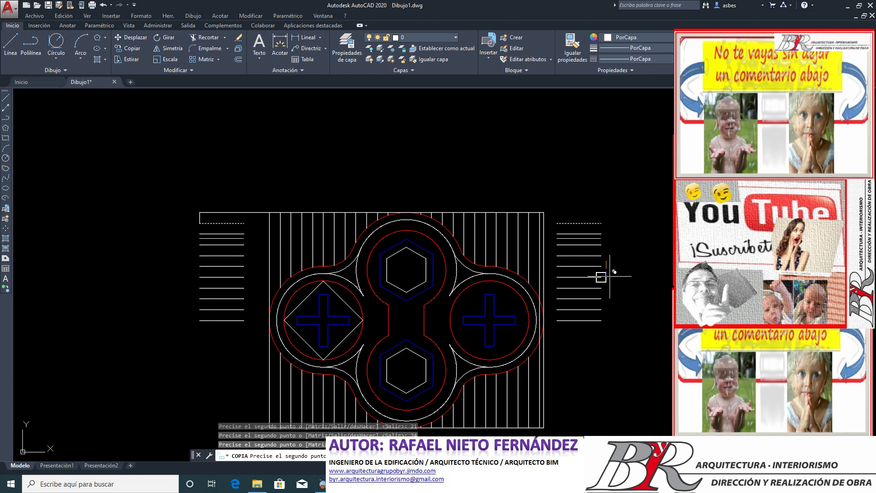
key(Return)
Step: Erase the surplus bottom short lines from the left and right stacks
click(256, 334)
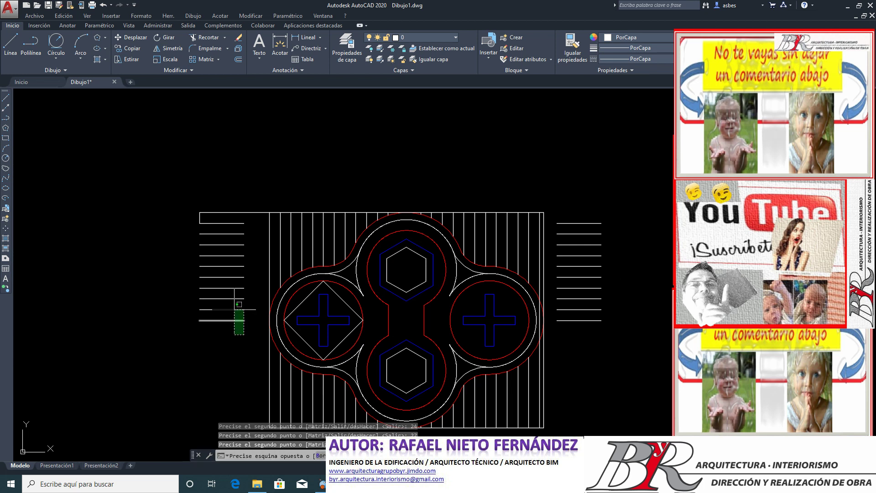
click(233, 306)
scroll(233, 307, up, 6)
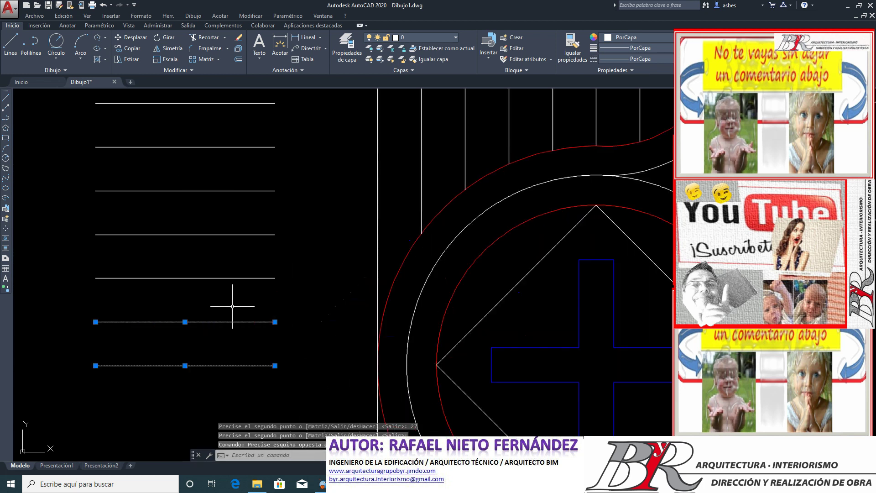
scroll(233, 307, down, 2)
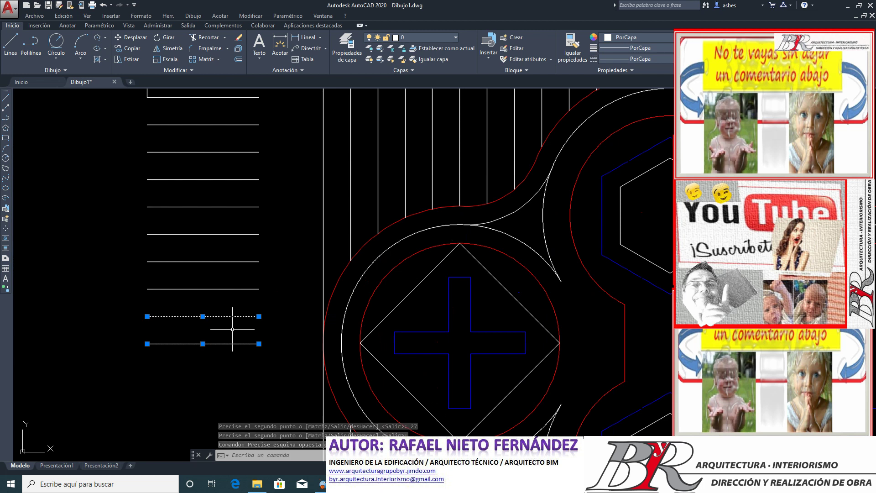
key(Escape)
key(Escape)
click(249, 356)
click(234, 331)
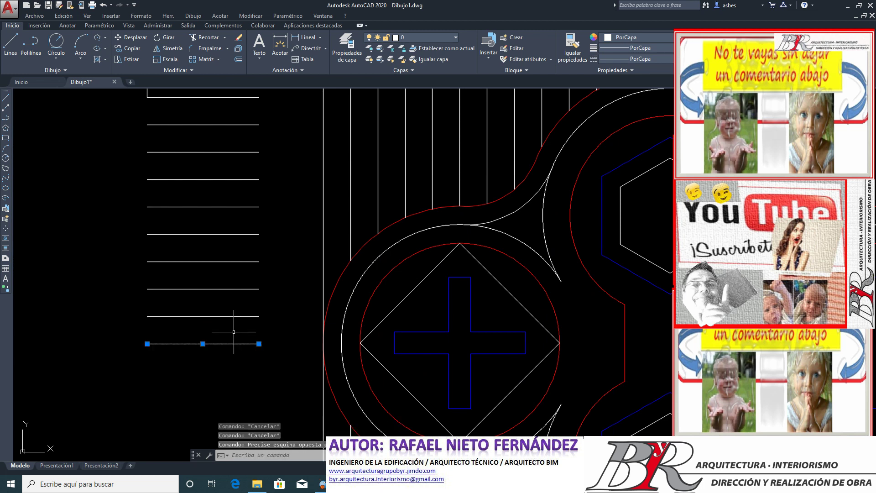
scroll(234, 332, down, 5)
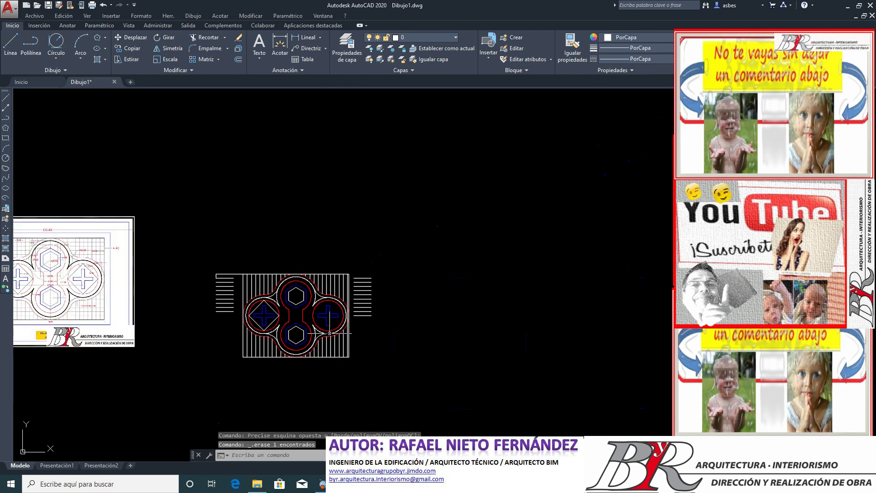
scroll(398, 312, up, 3)
key(Delete)
click(398, 306)
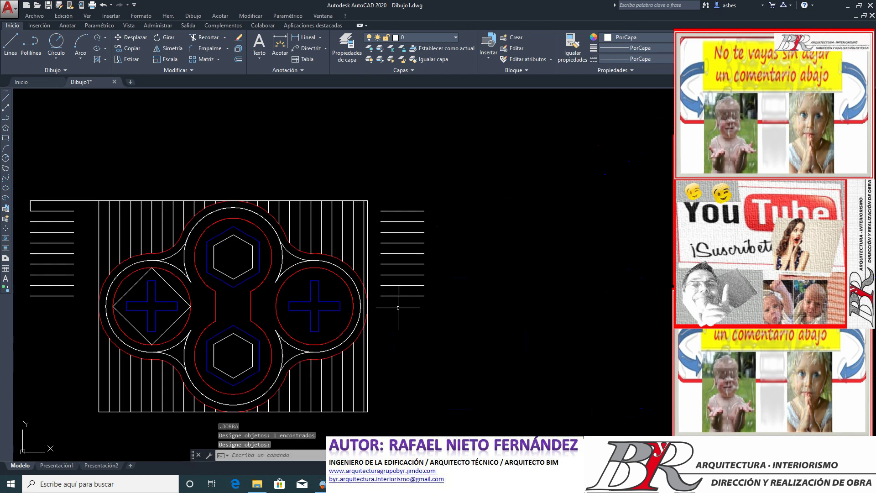
scroll(323, 291, down, 5)
scroll(174, 261, up, 5)
Step: Erase the leftover top-left box lines
click(343, 264)
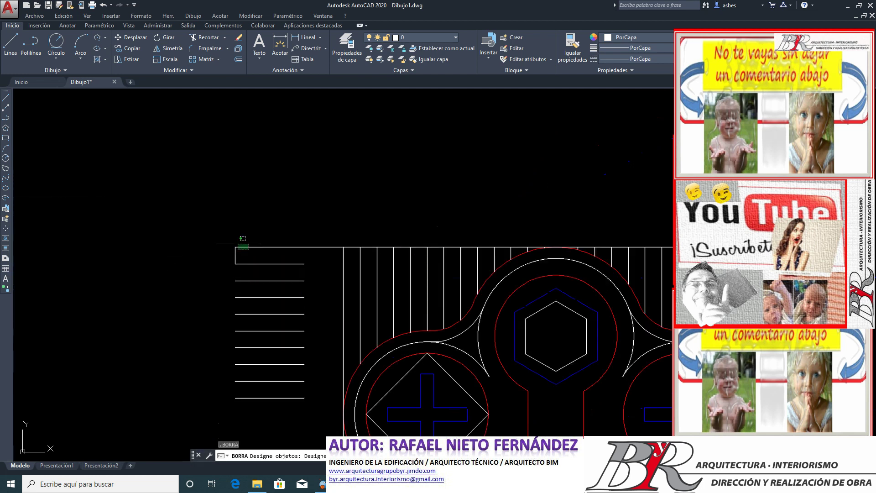
click(215, 244)
scroll(232, 203, down, 2)
scroll(488, 278, up, 2)
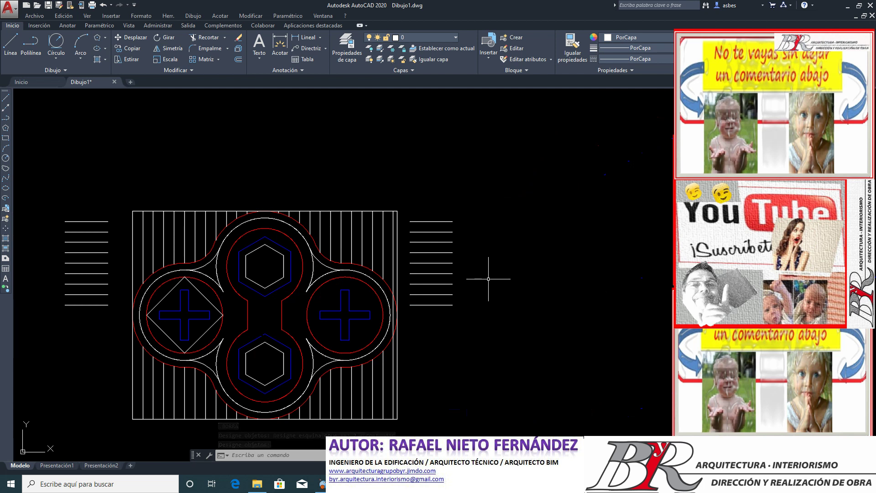
scroll(411, 316, up, 3)
scroll(412, 317, up, 2)
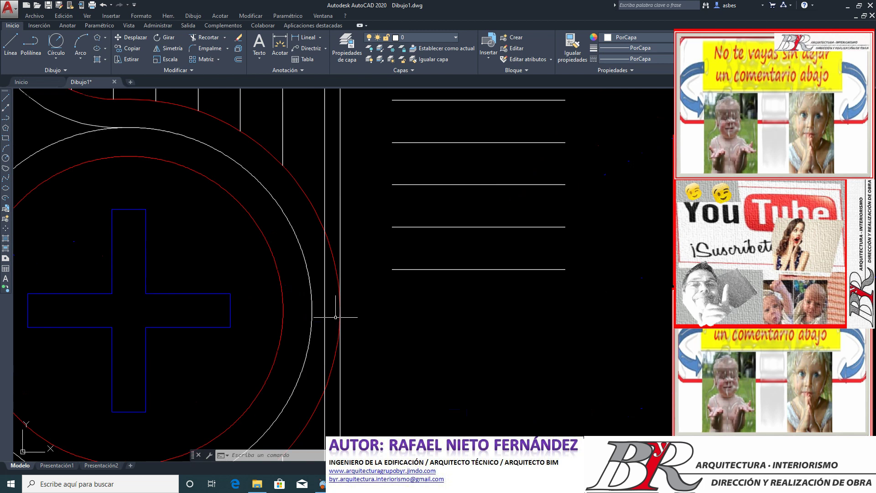
Step: Trim away the stray vertical line segment where the right lobe meets the hatch
click(206, 37)
key(Return)
click(325, 323)
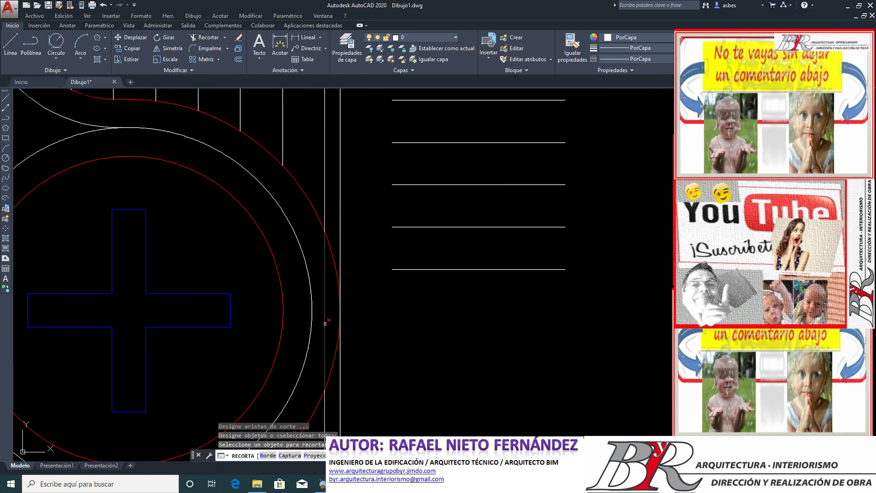
key(Return)
scroll(422, 330, down, 4)
scroll(422, 329, down, 4)
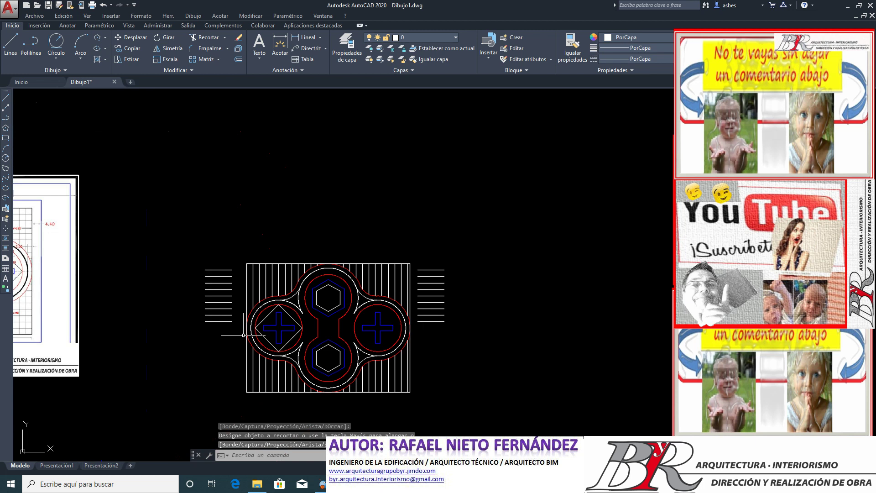
scroll(256, 331, up, 4)
scroll(255, 331, down, 4)
scroll(435, 354, up, 2)
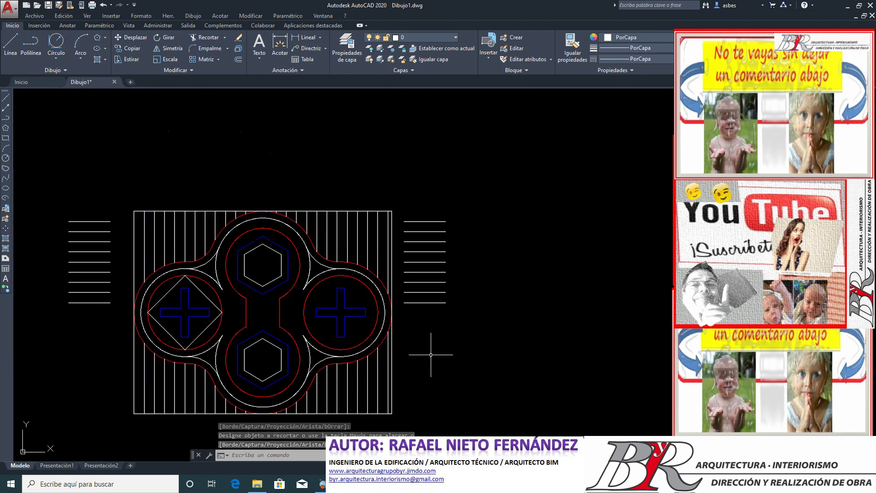
Step: Mirror both line stacks about a horizontal line through the left-edge midpoint, keeping originals
click(168, 51)
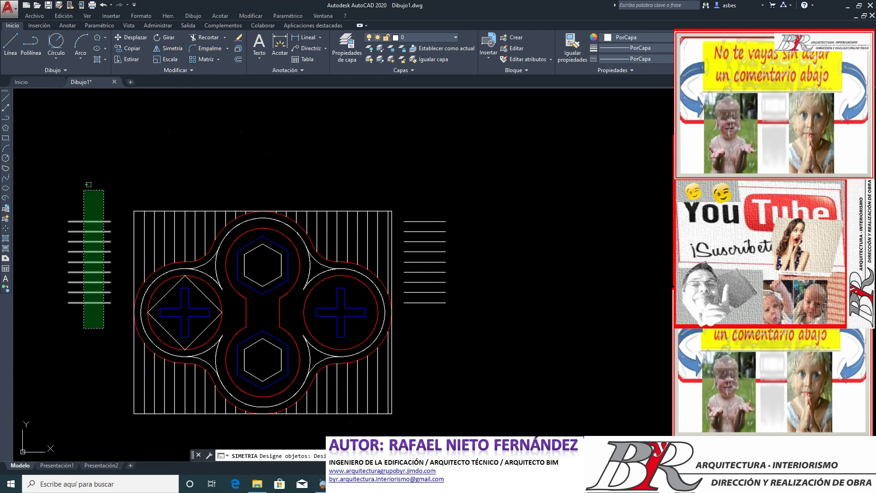
drag(116, 183, 67, 328)
click(470, 317)
click(402, 199)
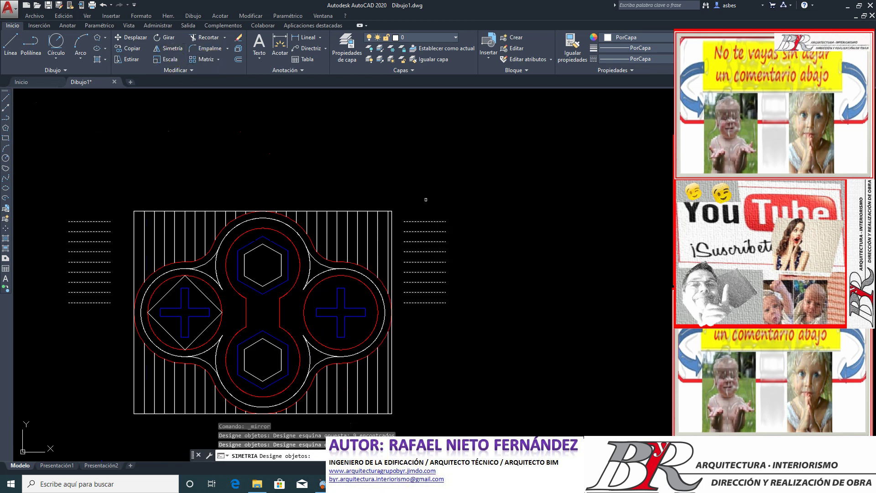
key(Return)
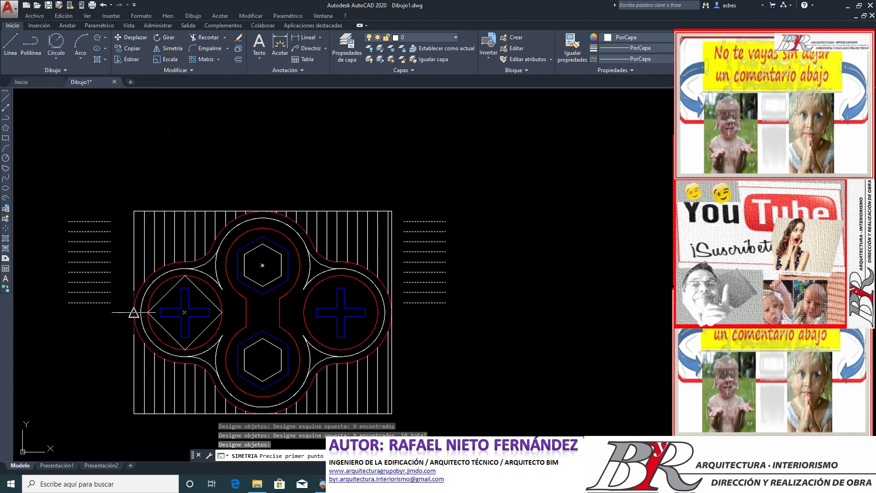
click(134, 312)
click(584, 313)
key(Return)
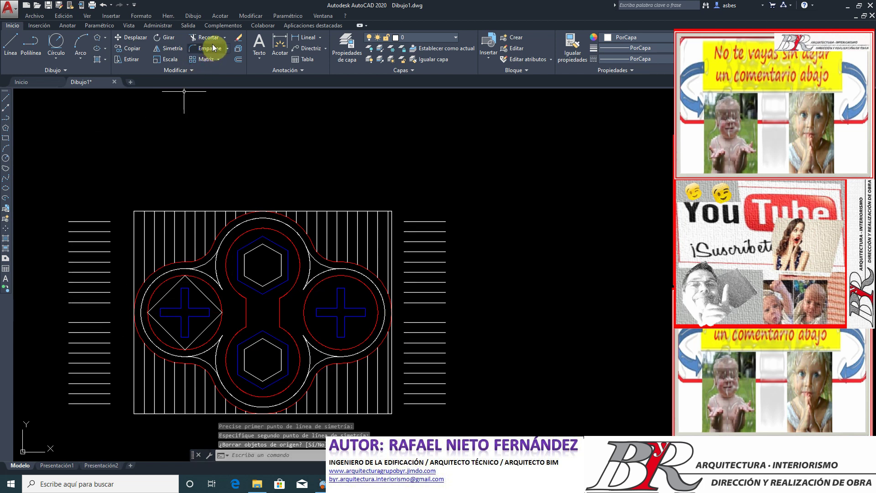
Step: Switch from Trim to the Extend command, ready to lengthen lines
click(225, 38)
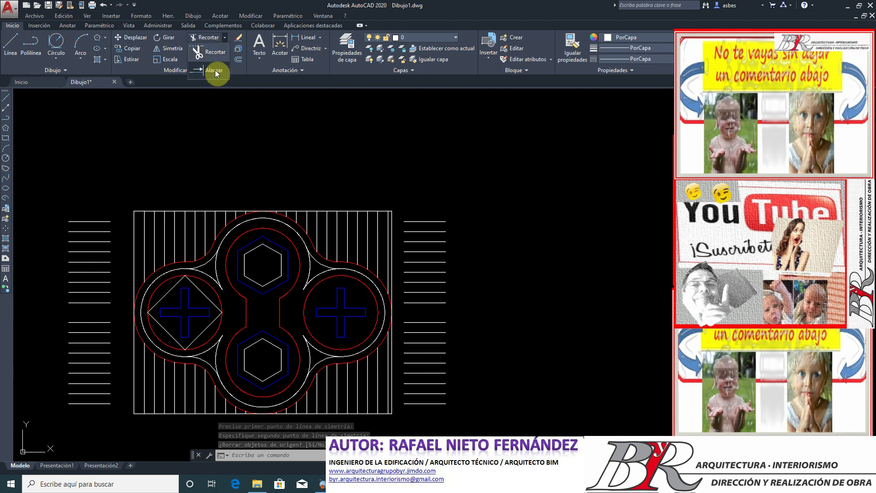
click(214, 70)
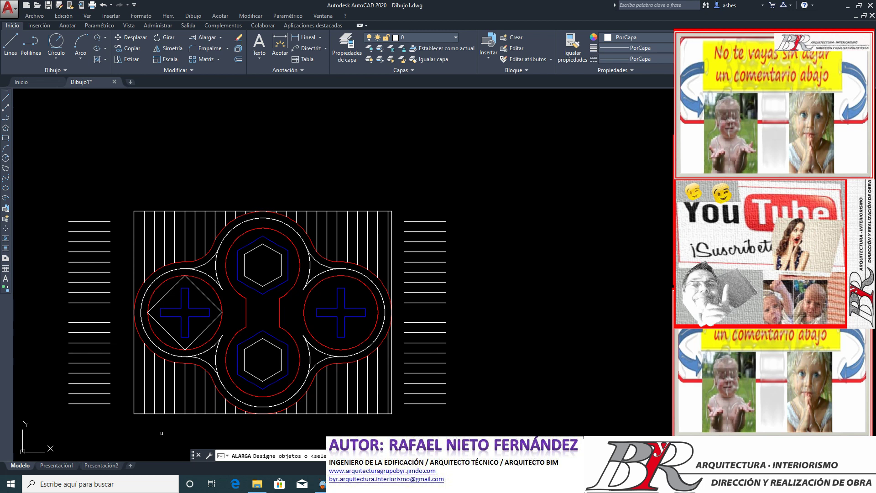
scroll(162, 433, up, 2)
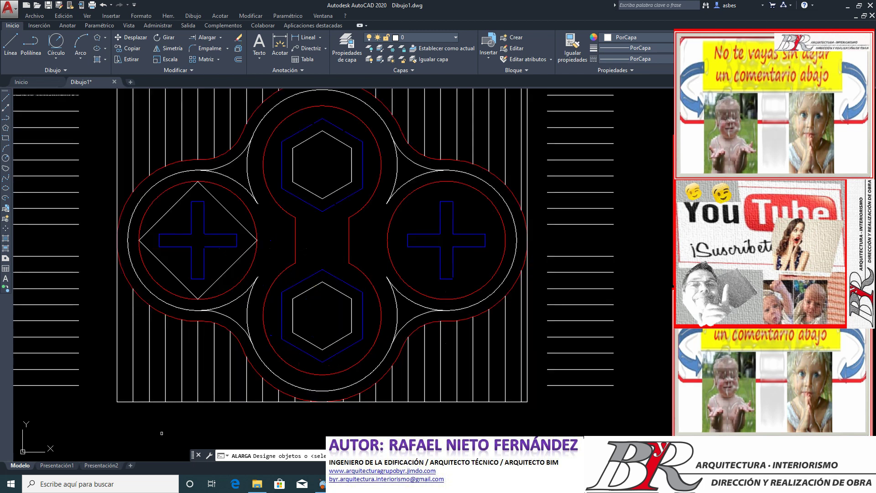
scroll(179, 426, down, 2)
scroll(182, 424, down, 3)
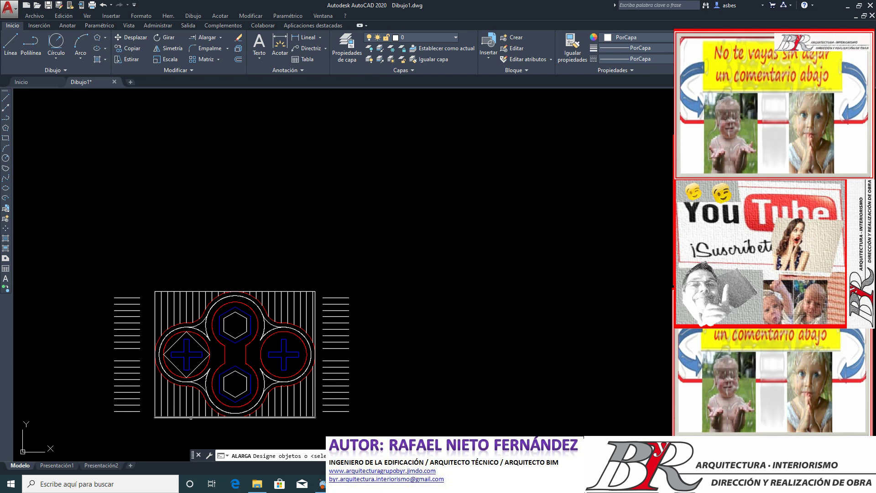
scroll(191, 417, up, 3)
scroll(191, 417, down, 2)
scroll(185, 418, up, 2)
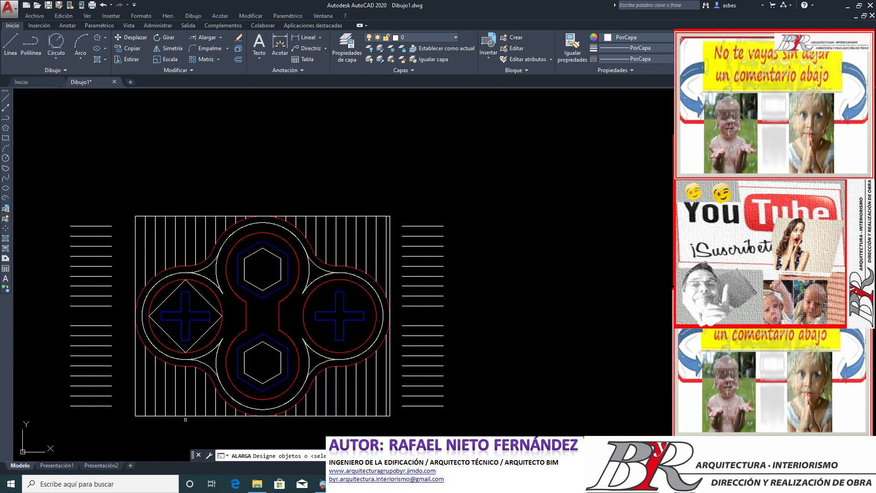
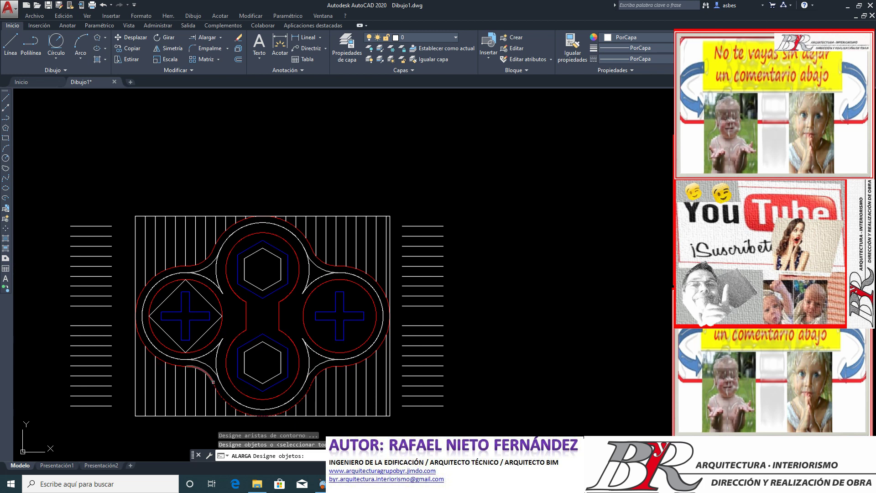
Step: Pick the seven red arcs as boundary edges for Alargar (Extend)
scroll(212, 383, up, 4)
click(207, 375)
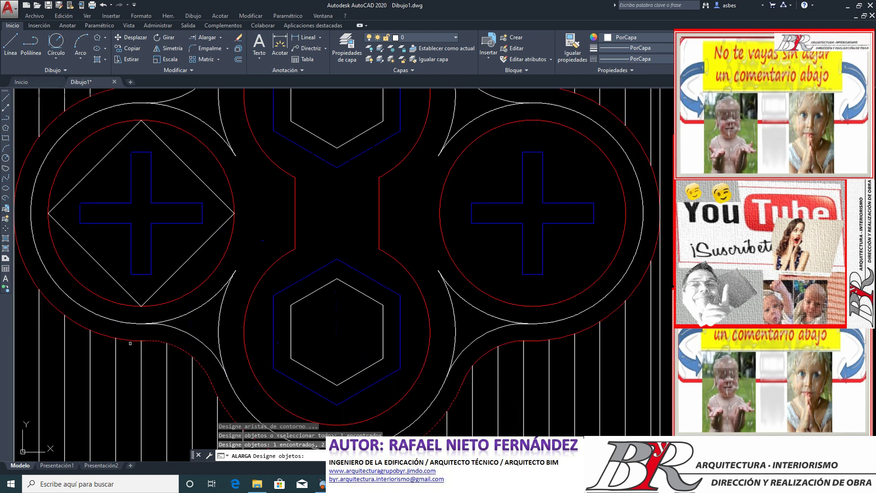
click(127, 340)
scroll(146, 365, down, 2)
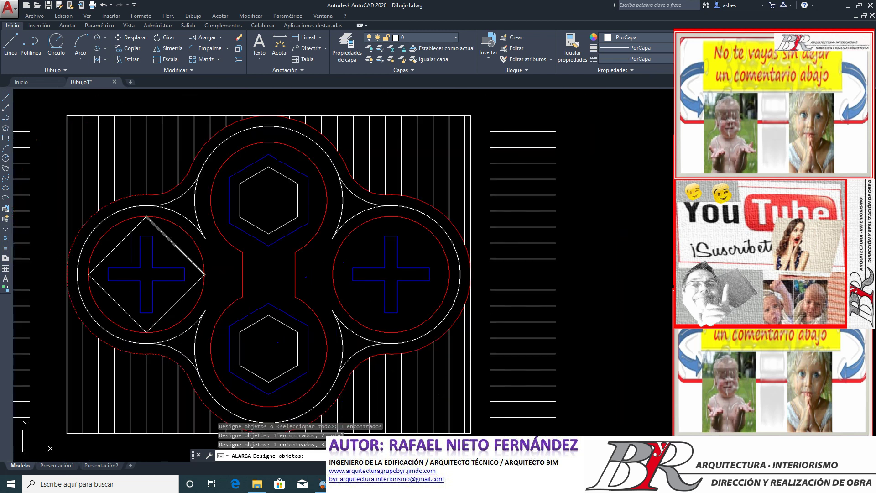
click(165, 189)
scroll(165, 189, down, 1)
scroll(190, 220, up, 1)
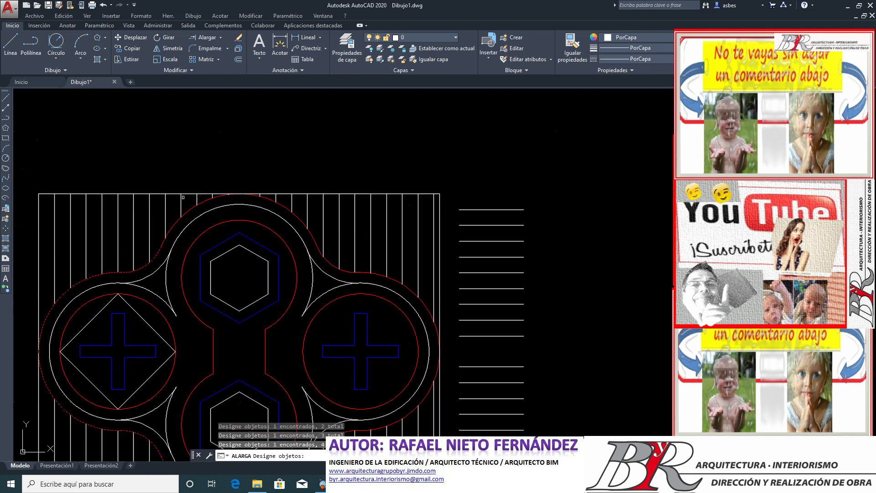
click(191, 209)
click(330, 262)
click(376, 273)
scroll(377, 273, down, 2)
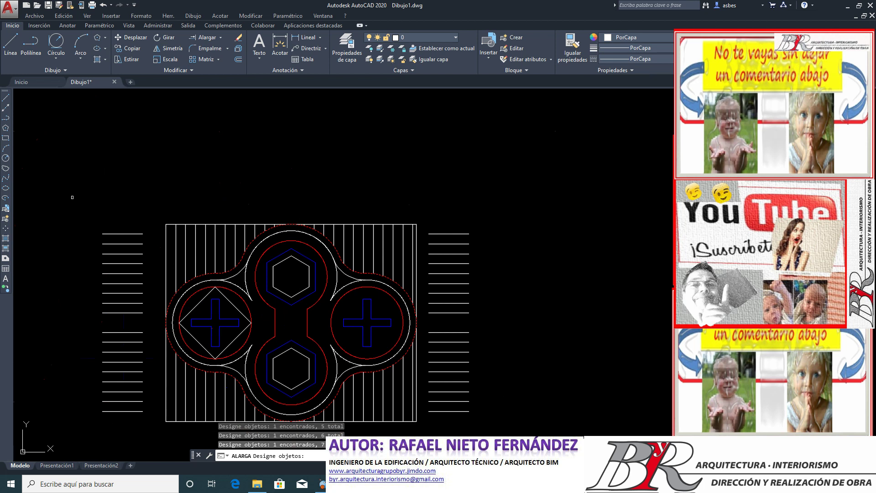
scroll(399, 366, up, 2)
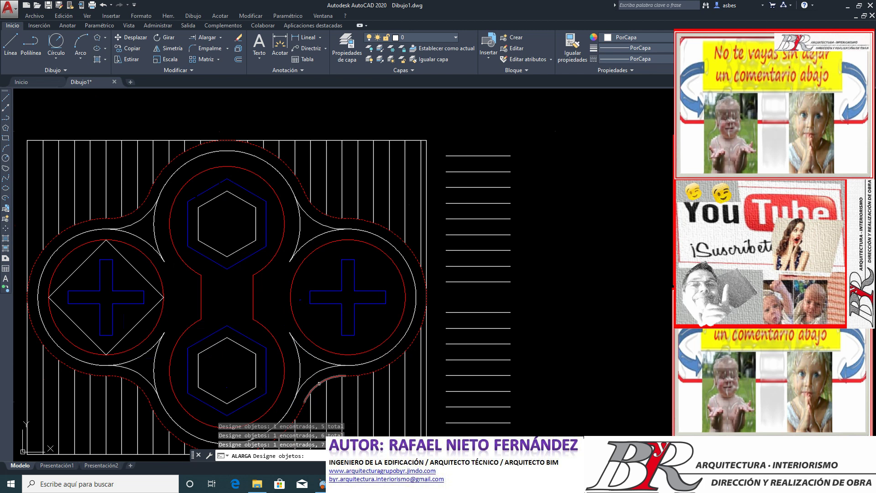
click(328, 383)
scroll(358, 344, down, 2)
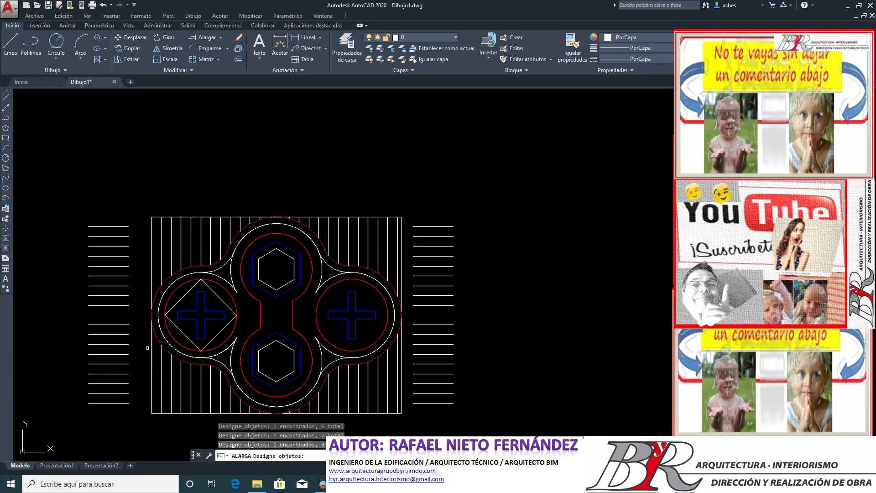
key(Return)
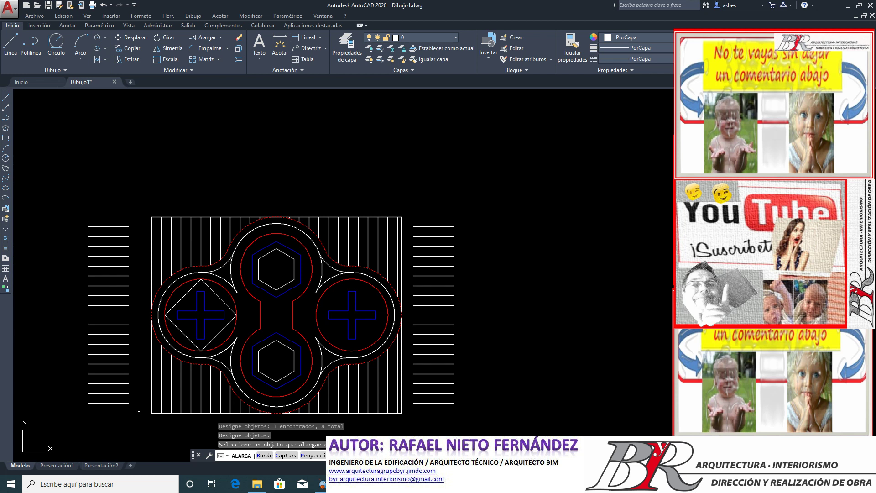
Step: Extend the left and right horizontal lines to the arcs using crossing windows
click(138, 413)
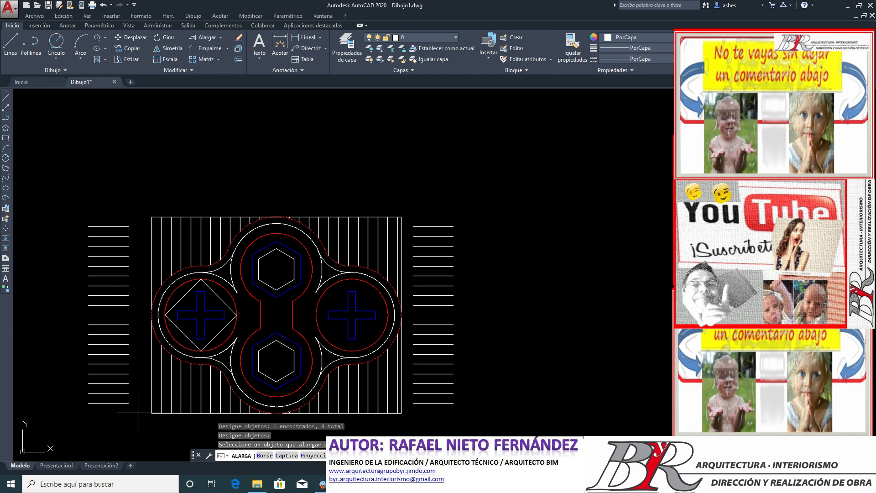
click(121, 211)
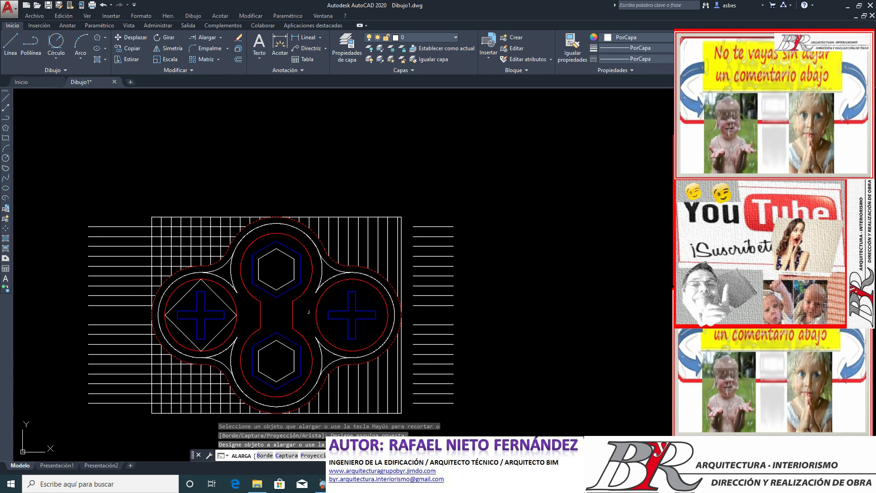
click(416, 415)
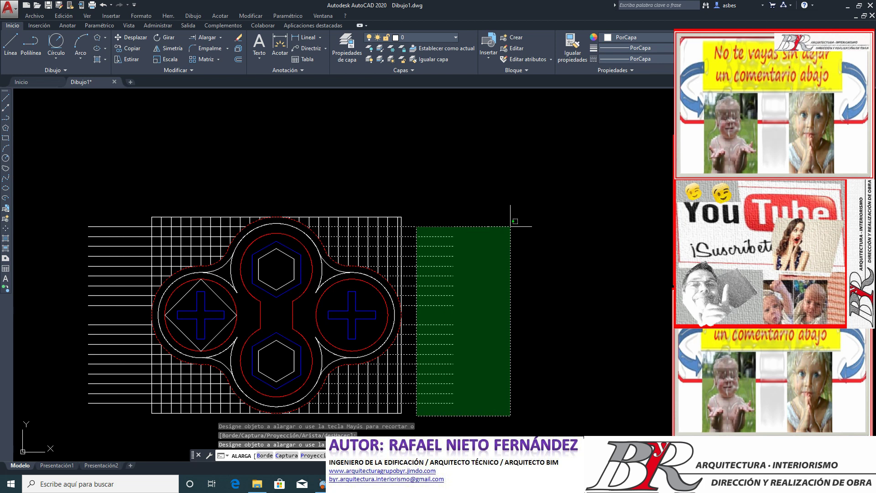
click(412, 202)
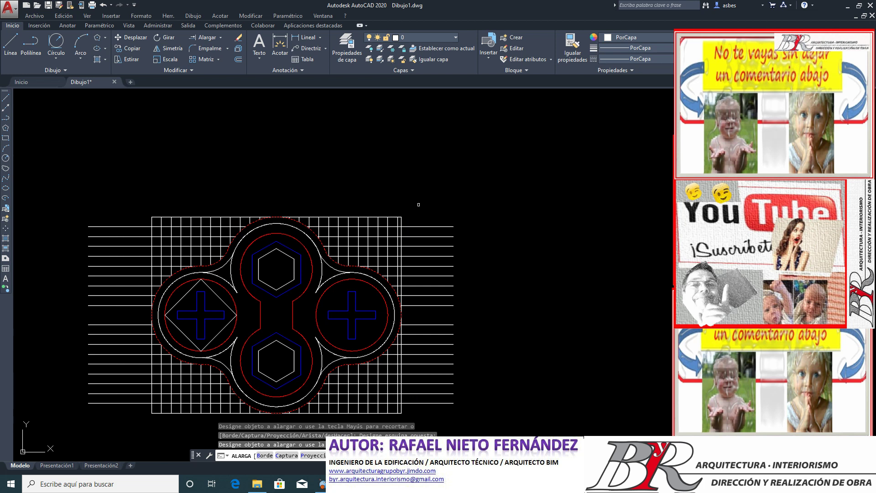
key(Return)
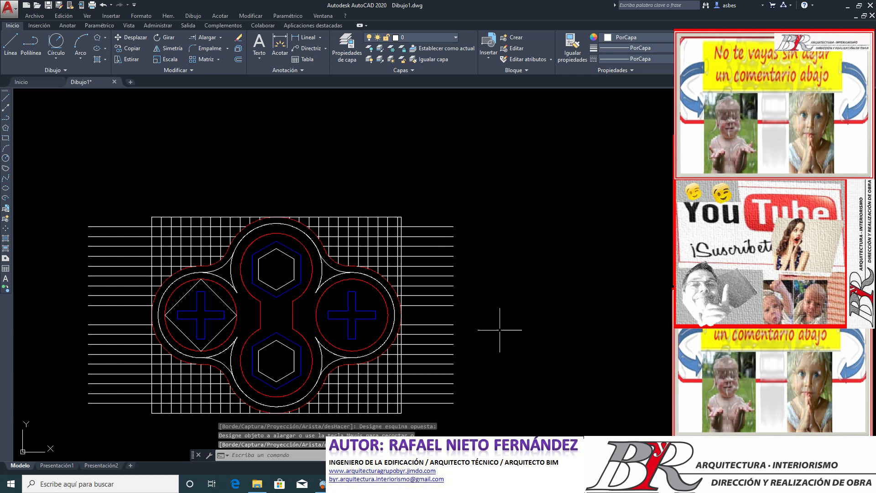
Step: Trim the line ends beyond the rectangle's left and right sides, using all objects as cutting edges
click(222, 39)
click(208, 51)
key(Return)
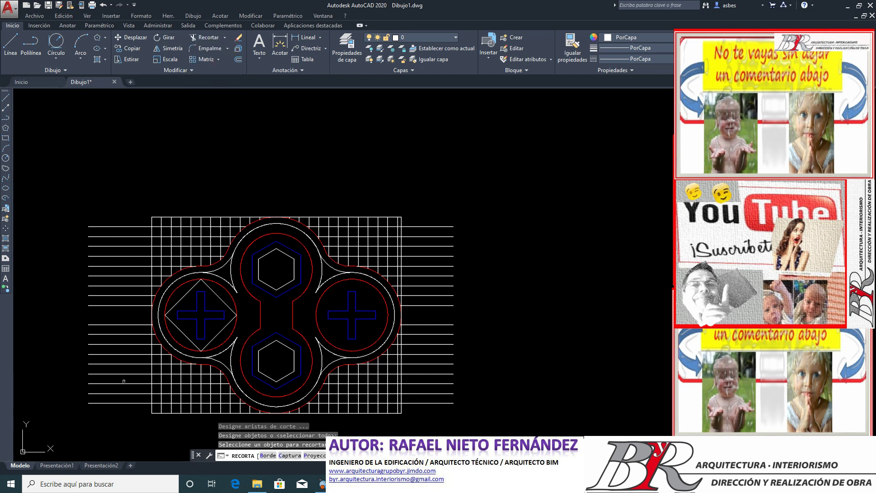
drag(121, 426, 92, 199)
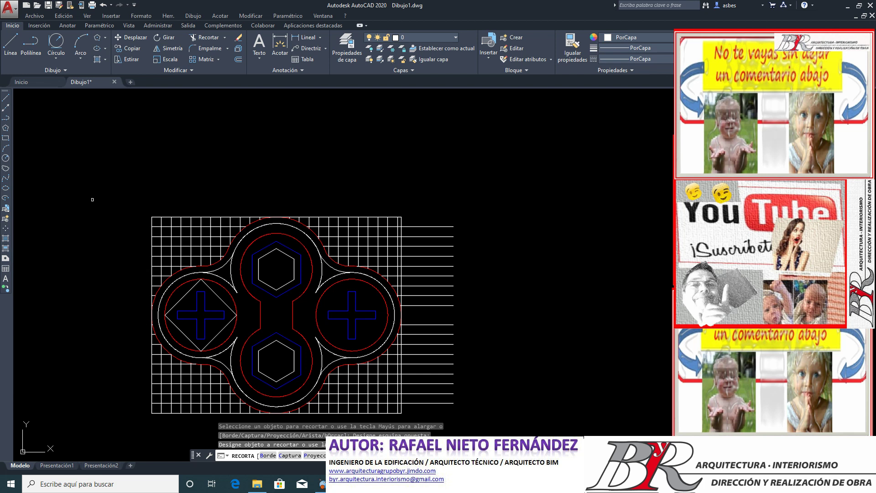
drag(477, 416, 431, 188)
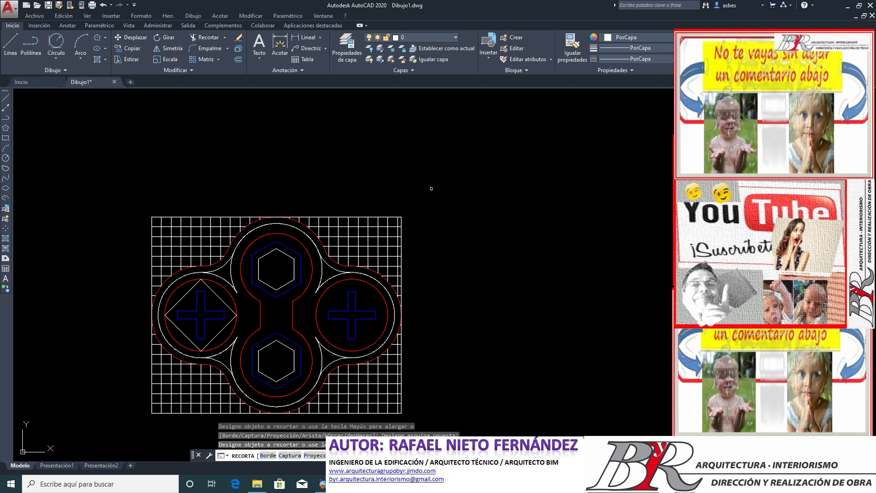
key(Return)
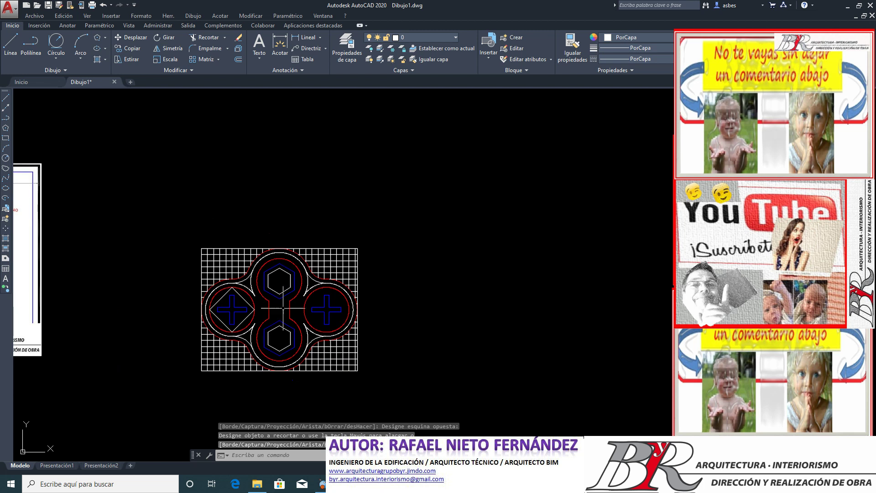
scroll(282, 313, up, 2)
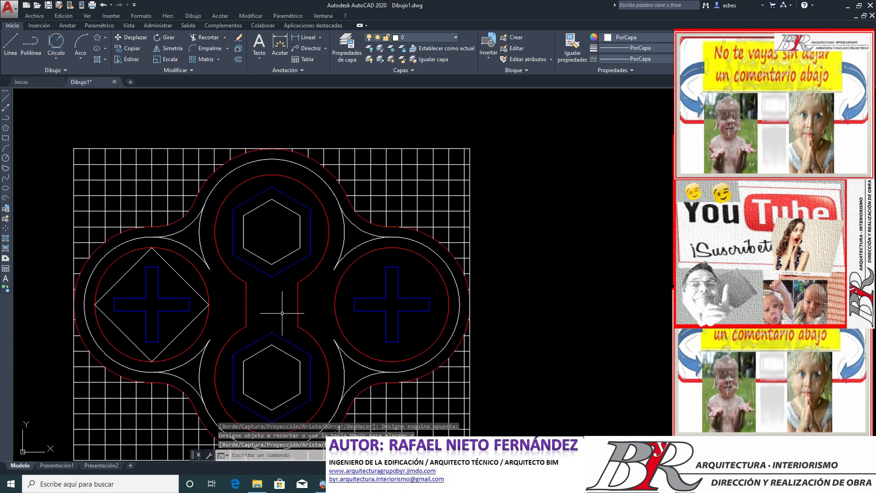
scroll(282, 313, down, 5)
scroll(282, 313, down, 2)
Step: Move all 122 objects of the drawing beside the reference sheet
scroll(117, 297, down, 1)
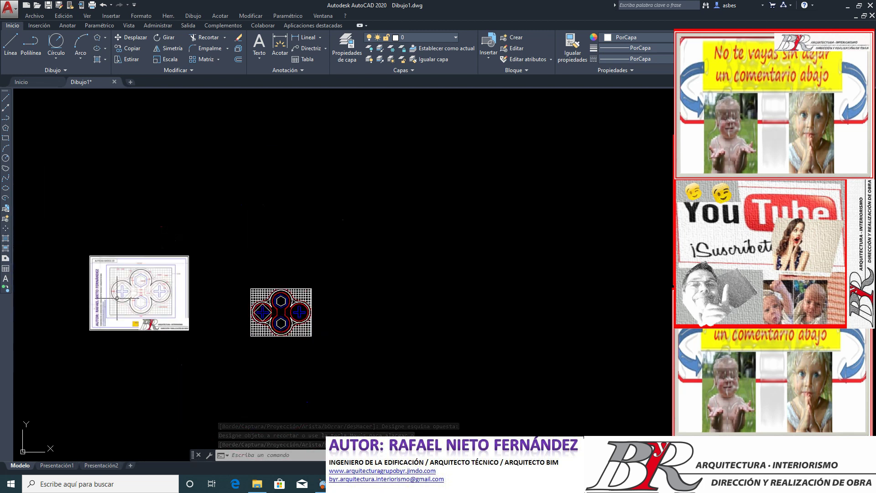
scroll(117, 298, up, 2)
click(132, 38)
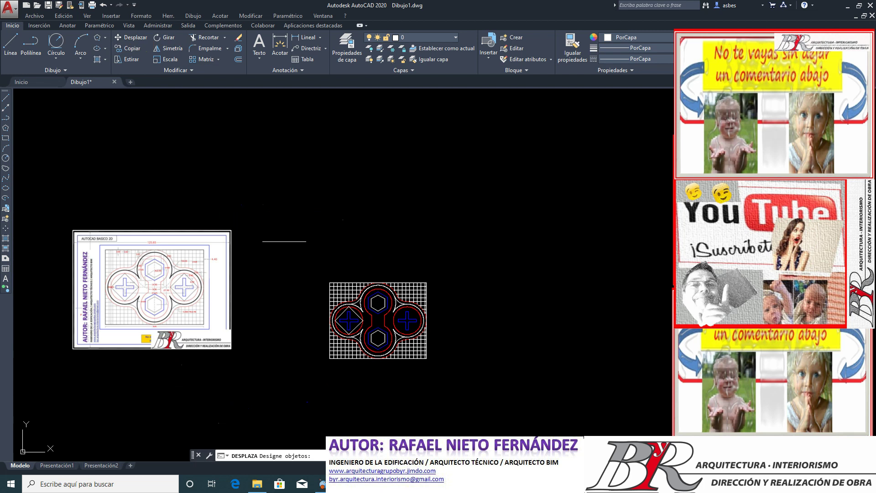
click(283, 241)
click(489, 399)
key(Return)
click(393, 290)
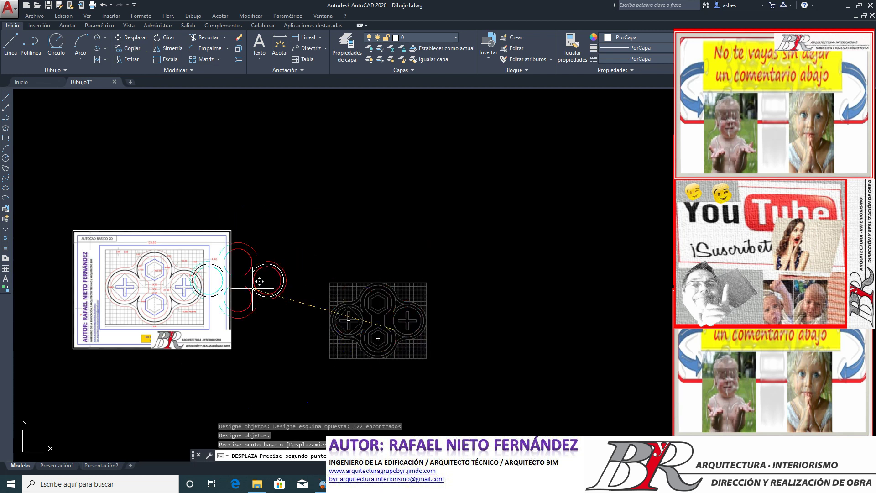
scroll(181, 288, up, 2)
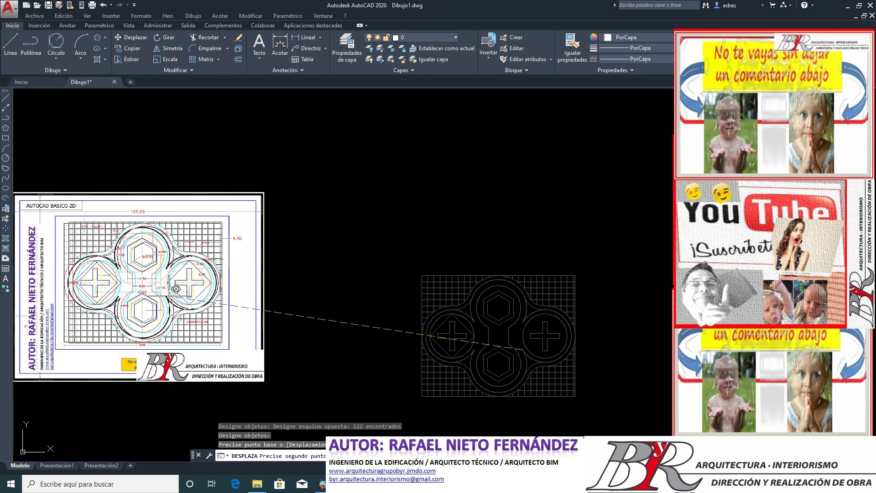
scroll(329, 307, down, 2)
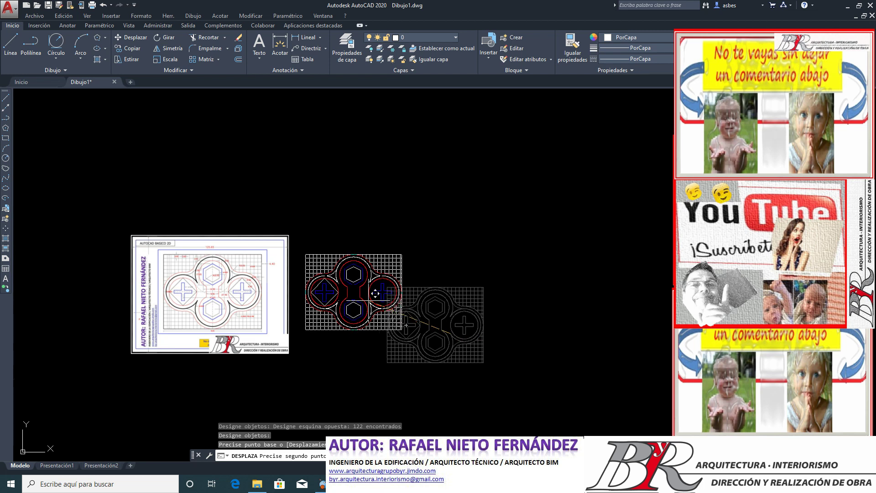
click(375, 293)
scroll(369, 294, up, 6)
scroll(369, 294, up, 2)
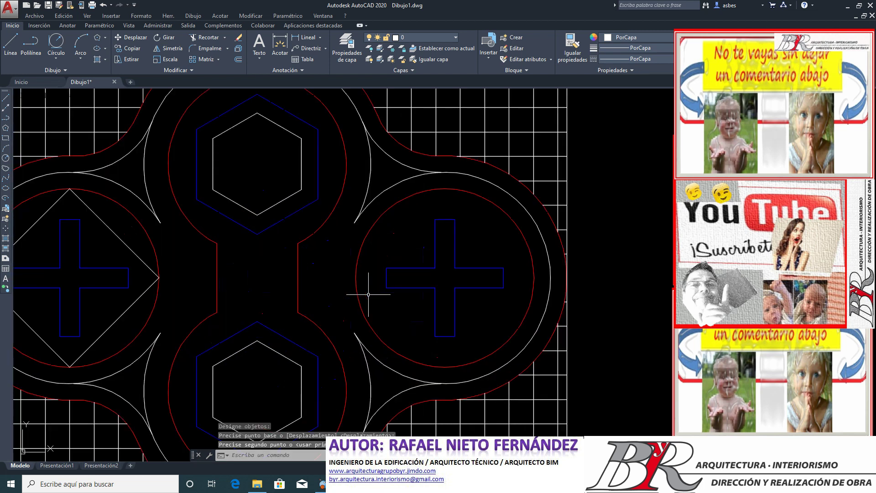
scroll(369, 294, down, 2)
scroll(323, 339, down, 2)
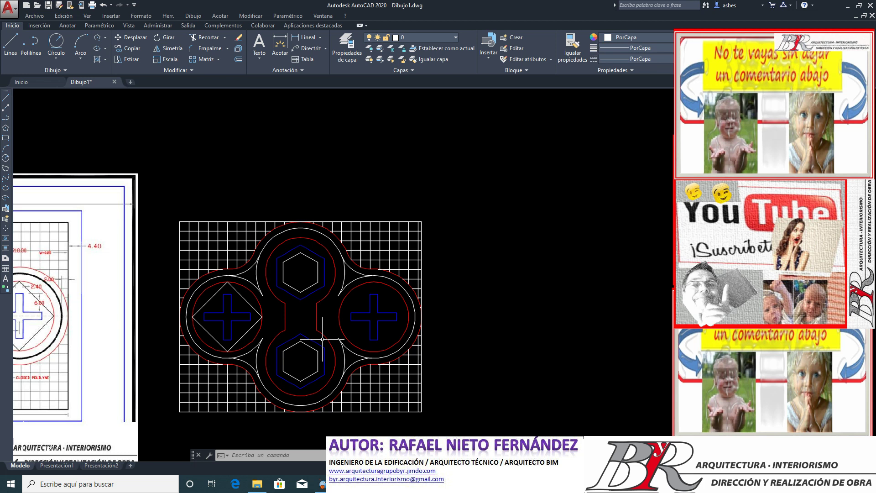
scroll(232, 417, up, 3)
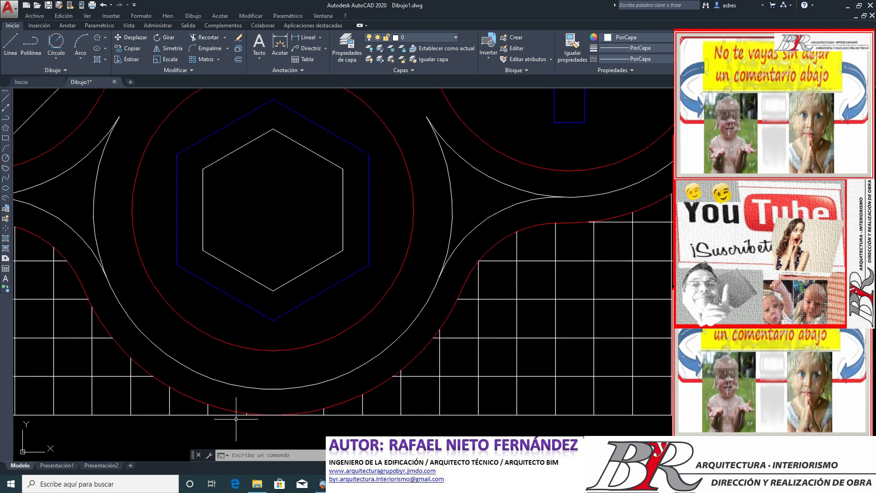
scroll(232, 417, up, 2)
scroll(232, 418, up, 2)
scroll(303, 377, down, 2)
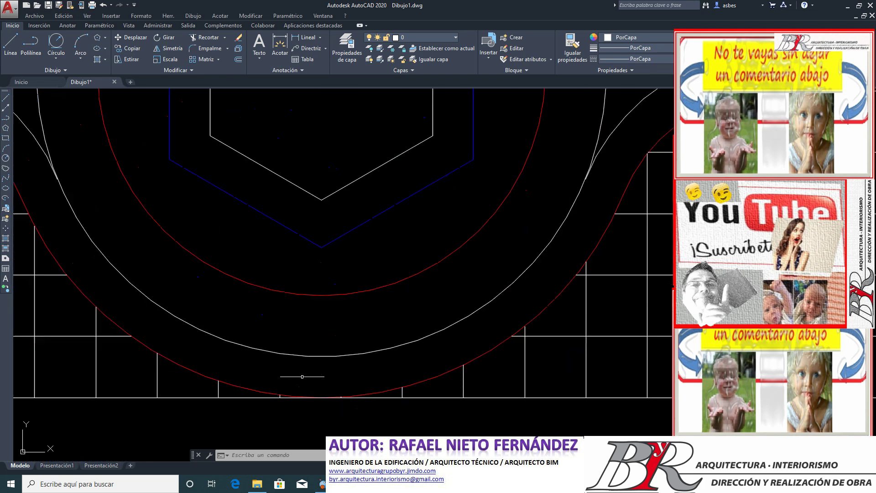
scroll(303, 376, down, 2)
scroll(302, 377, down, 3)
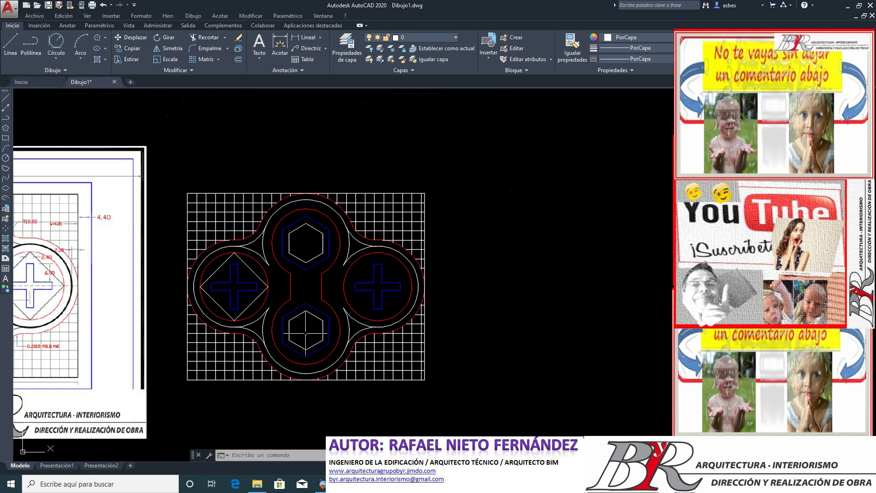
scroll(306, 331, down, 1)
scroll(309, 326, down, 1)
scroll(145, 309, up, 2)
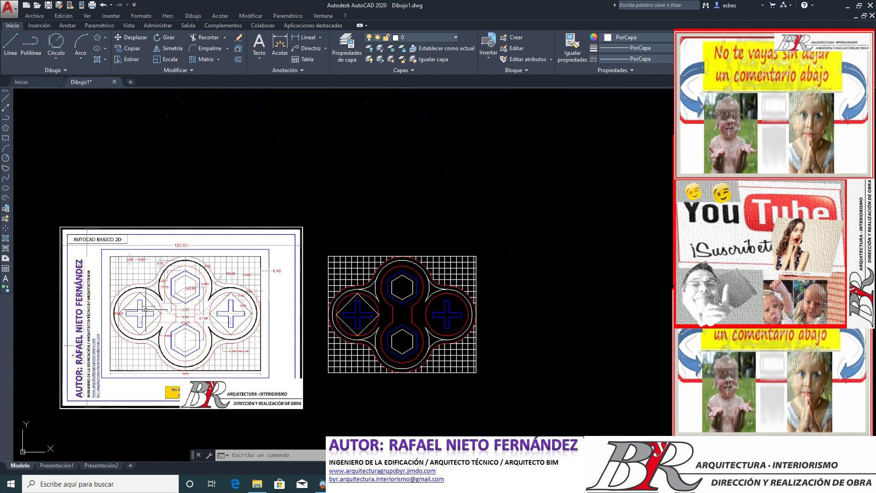
scroll(145, 310, up, 2)
scroll(145, 310, down, 2)
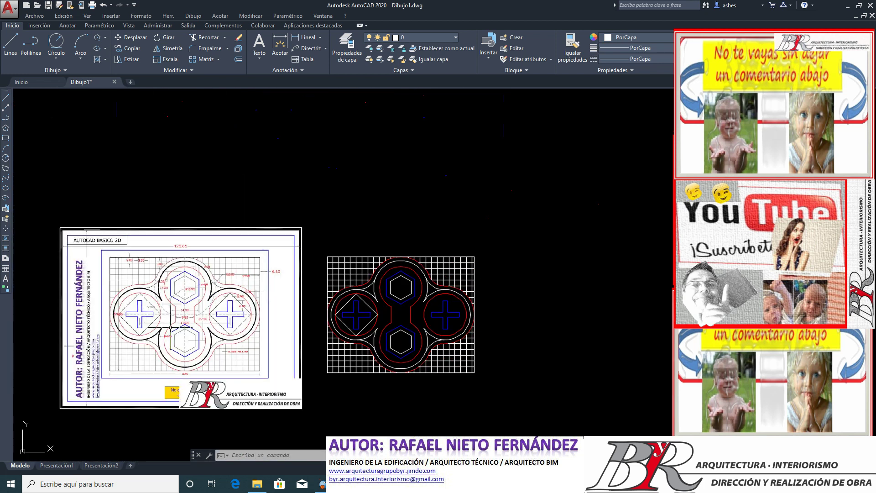
scroll(147, 351, up, 2)
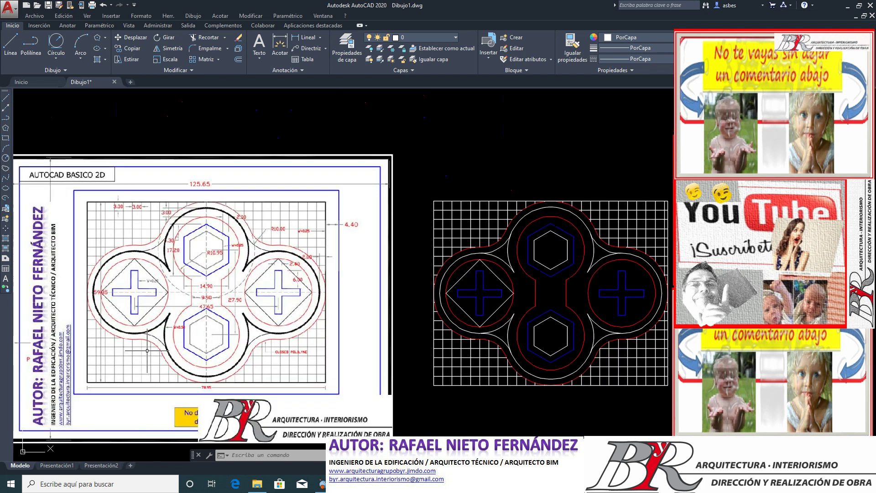
scroll(147, 350, down, 4)
scroll(110, 344, up, 2)
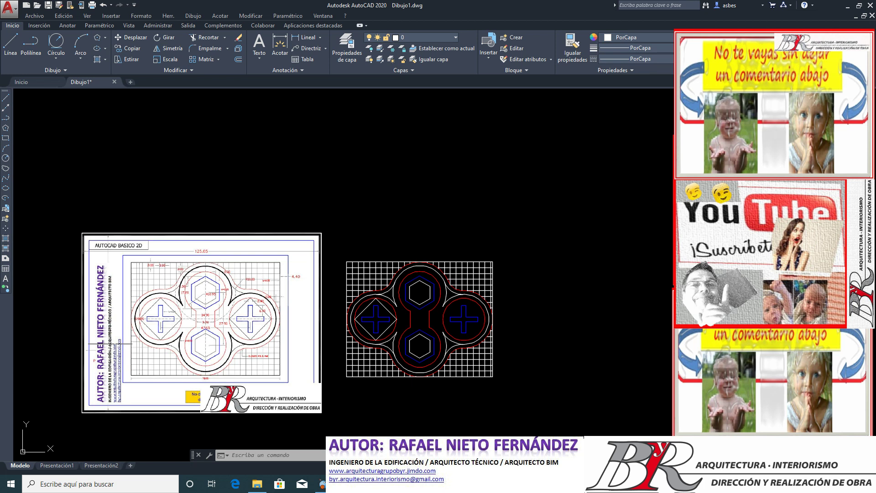
Step: Copy the left circle's four-edge diamond into the right circle
scroll(366, 324, up, 2)
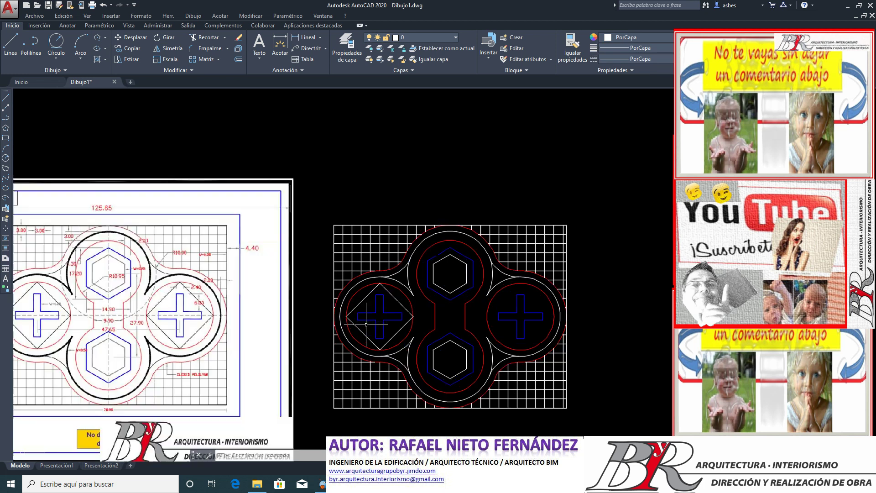
scroll(366, 324, up, 1)
click(360, 286)
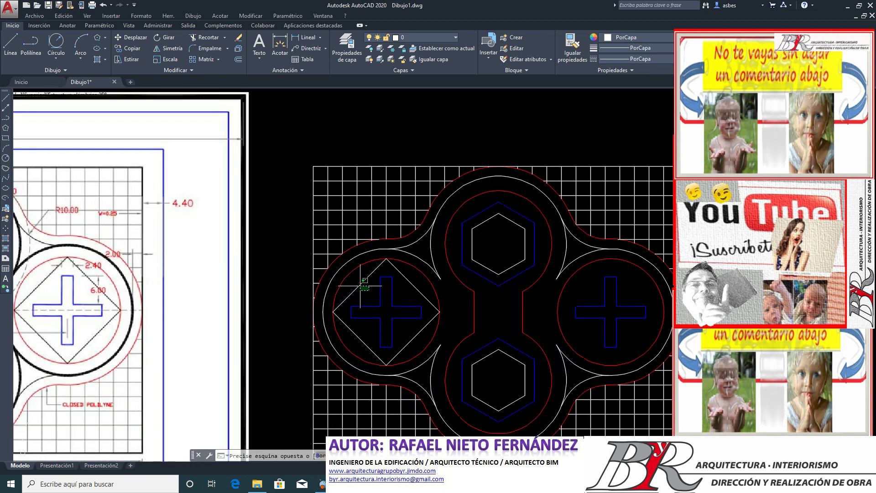
click(365, 330)
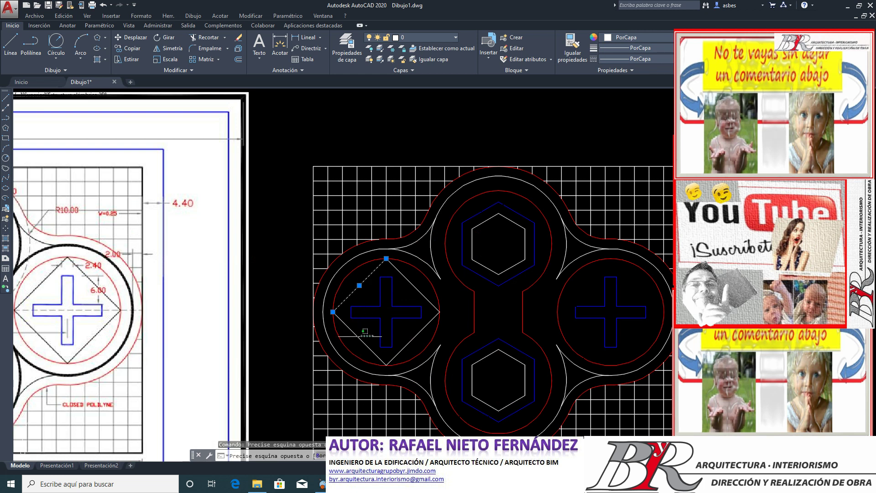
click(399, 351)
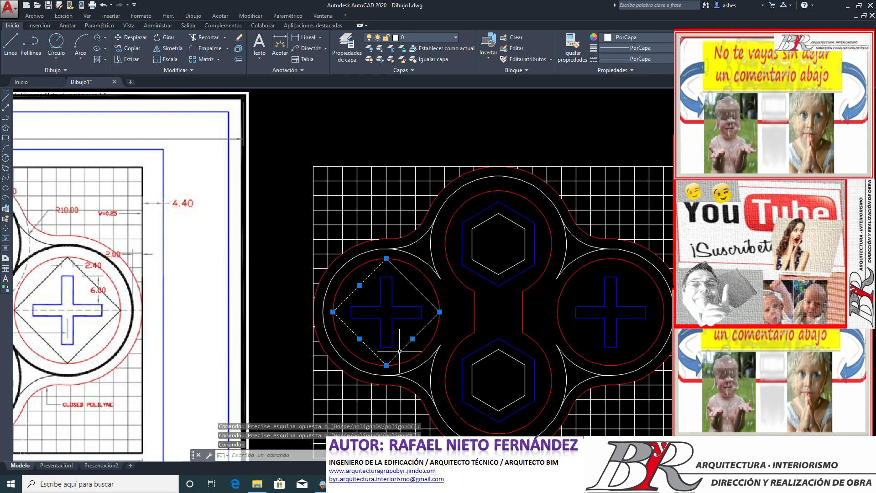
click(410, 283)
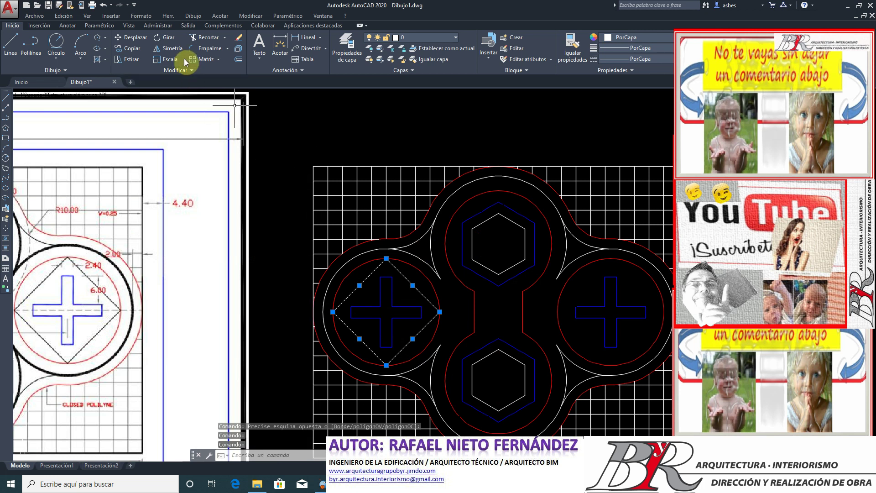
click(122, 48)
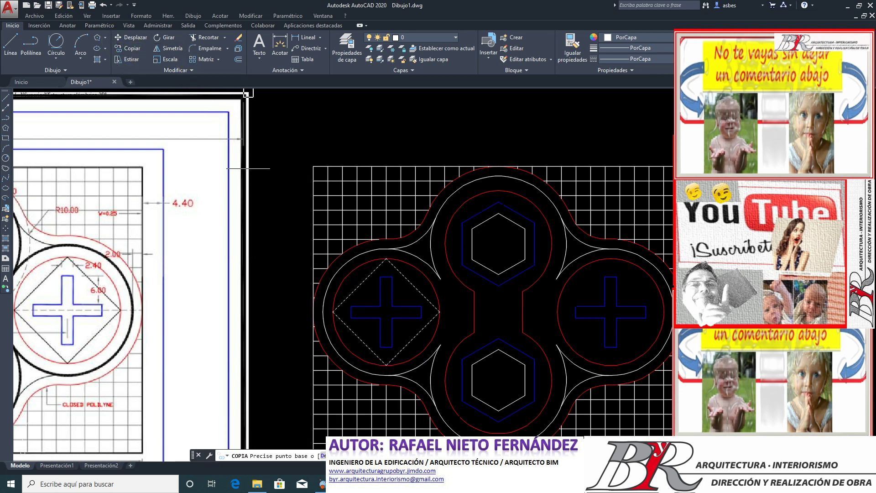
click(386, 259)
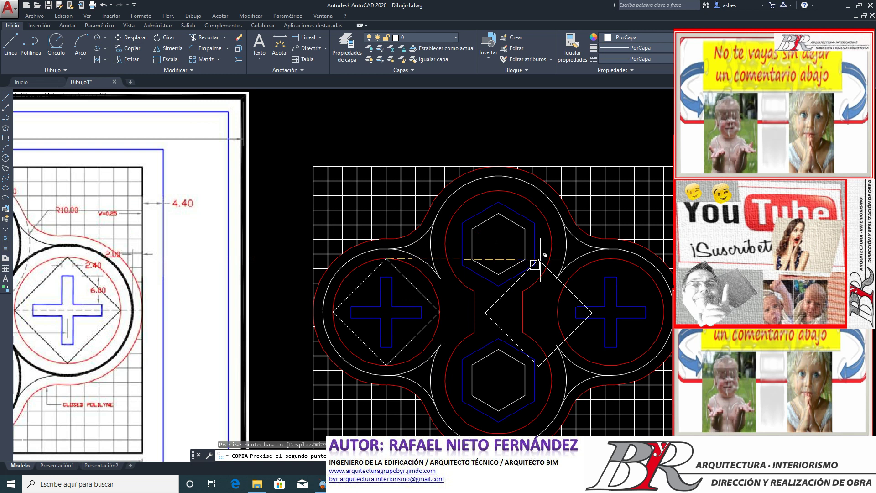
click(610, 259)
key(Return)
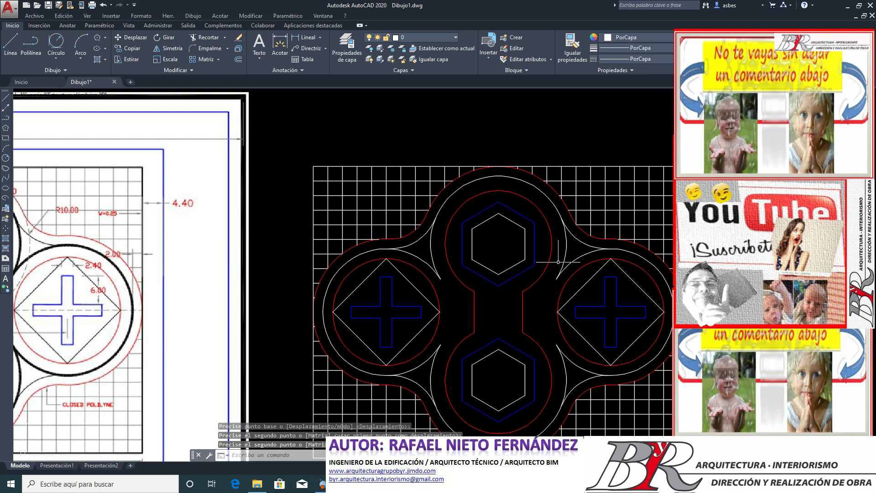
scroll(558, 262, down, 2)
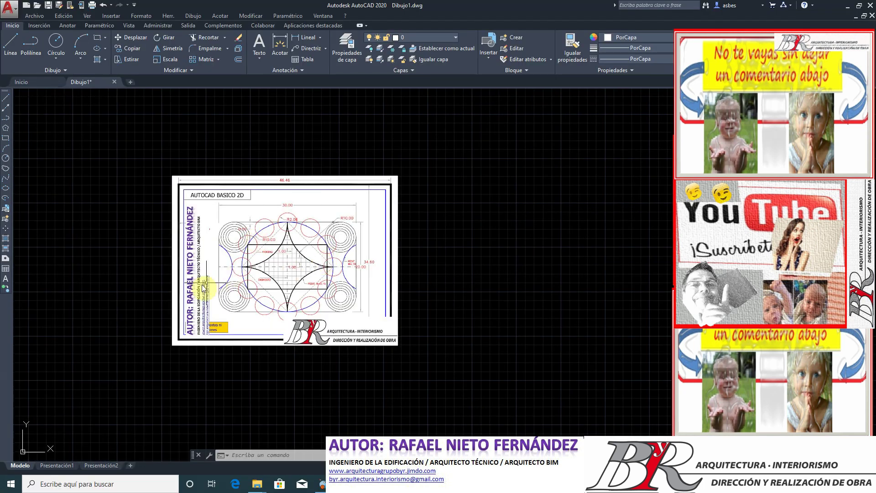
Step: Window-select the reference image, zoom to examine it, then clear the selection
scroll(204, 287, up, 3)
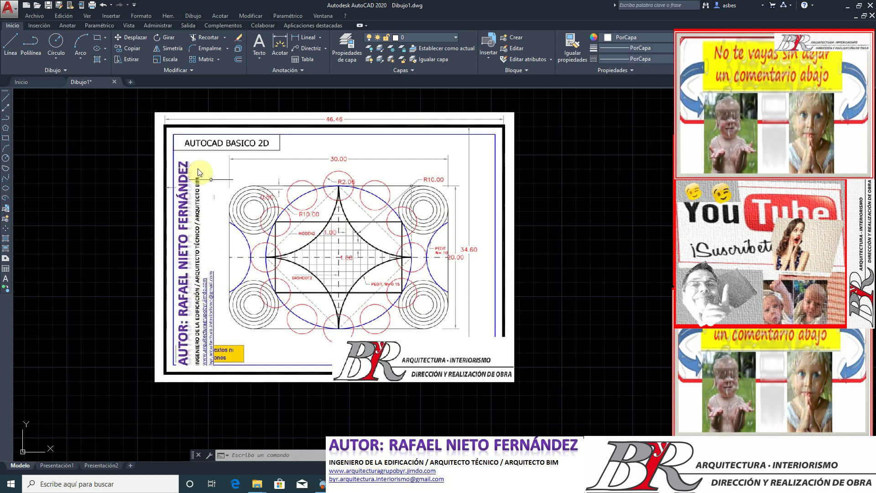
click(135, 107)
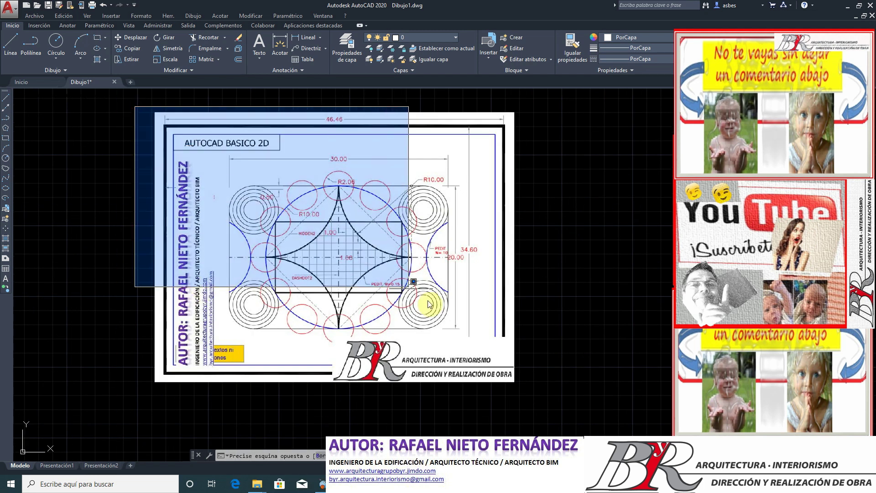
click(528, 397)
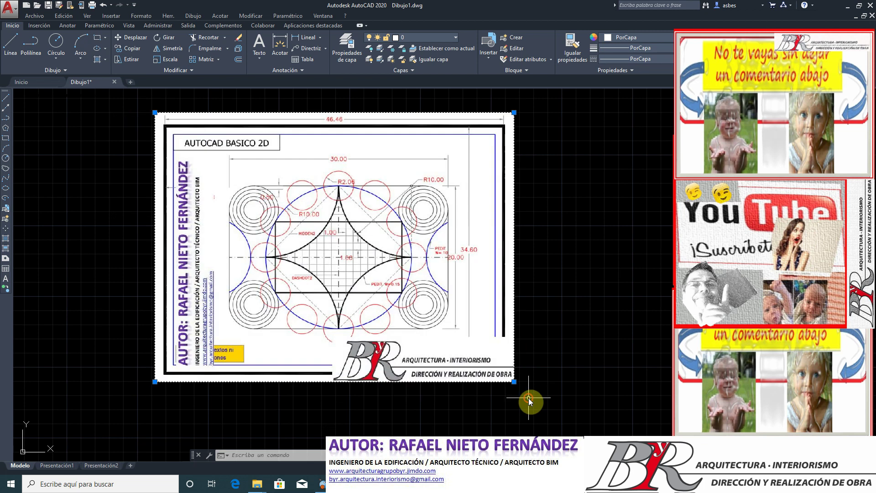
scroll(327, 311, down, 2)
scroll(294, 289, up, 2)
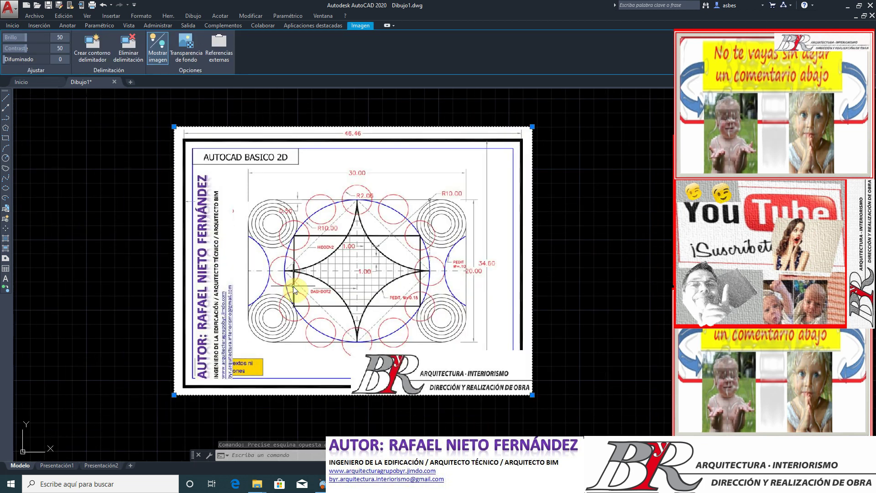
scroll(369, 284, up, 2)
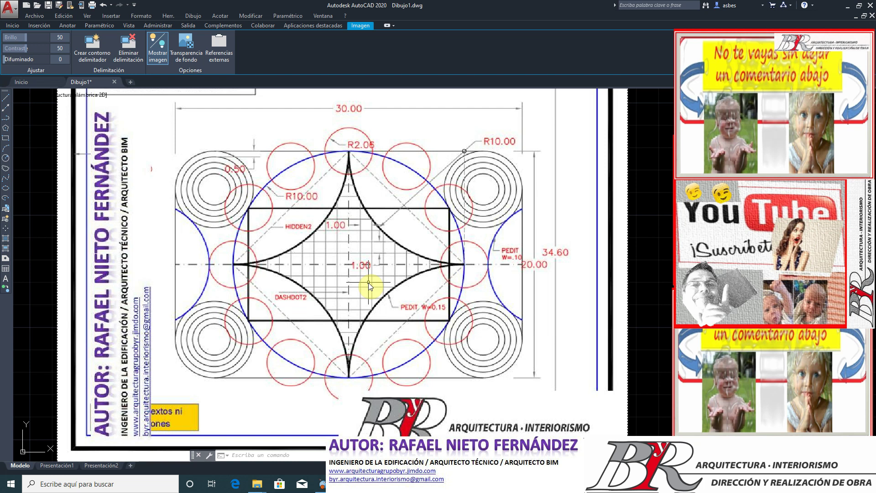
scroll(368, 283, down, 5)
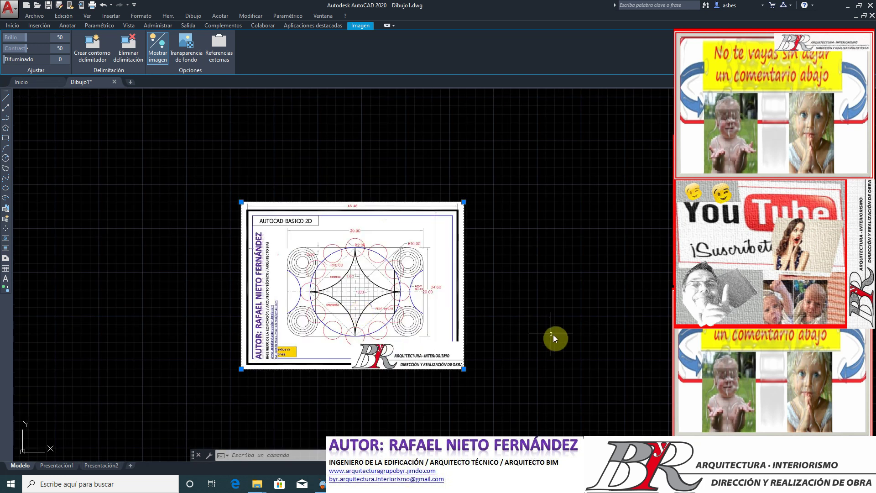
scroll(557, 360, up, 2)
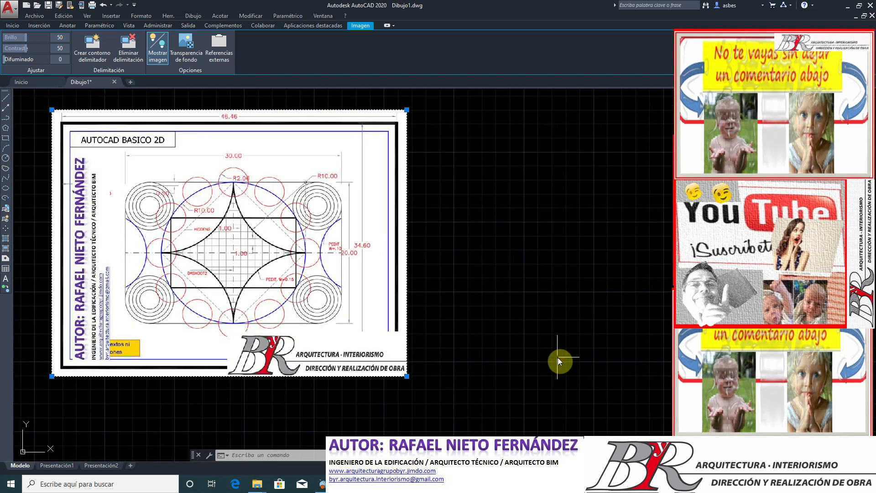
scroll(335, 280, down, 2)
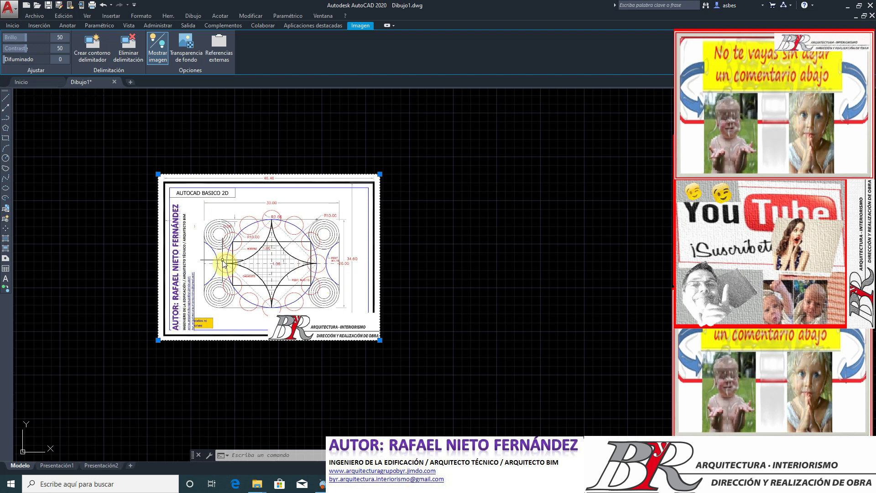
key(Escape)
Step: Zoom in on the reference sheet's 34.60 and 20.00 dimensions, then start Rectángulo
scroll(222, 262, up, 2)
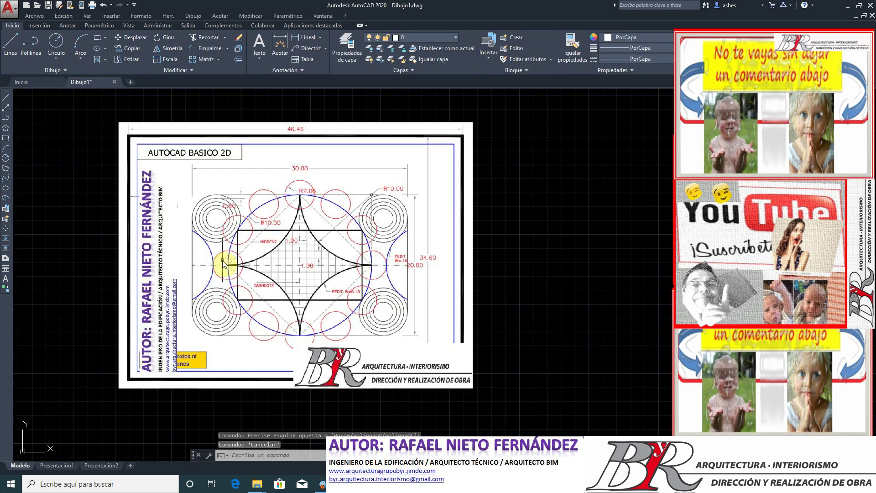
scroll(223, 262, down, 1)
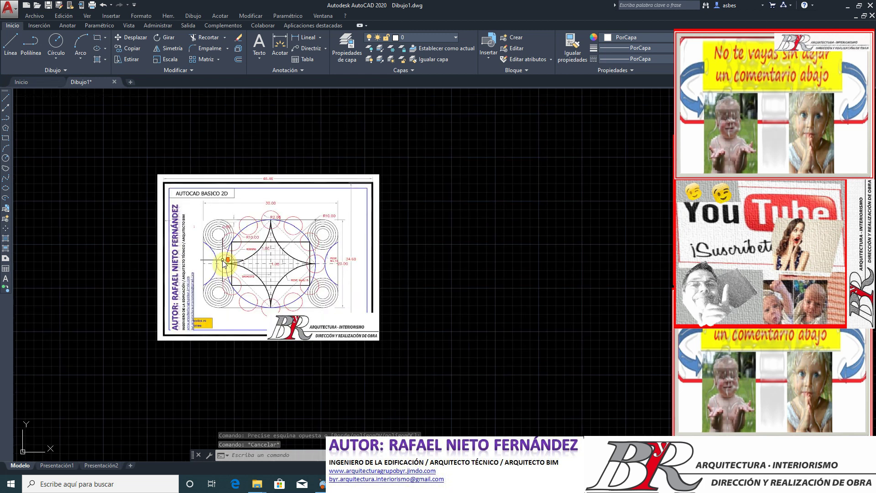
scroll(238, 269, down, 3)
scroll(307, 285, up, 4)
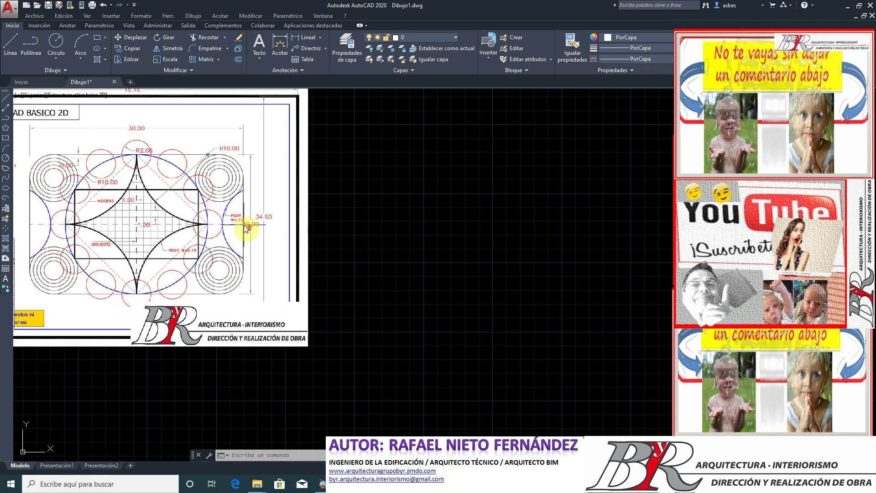
scroll(244, 225, up, 4)
scroll(243, 225, up, 3)
click(214, 196)
click(314, 252)
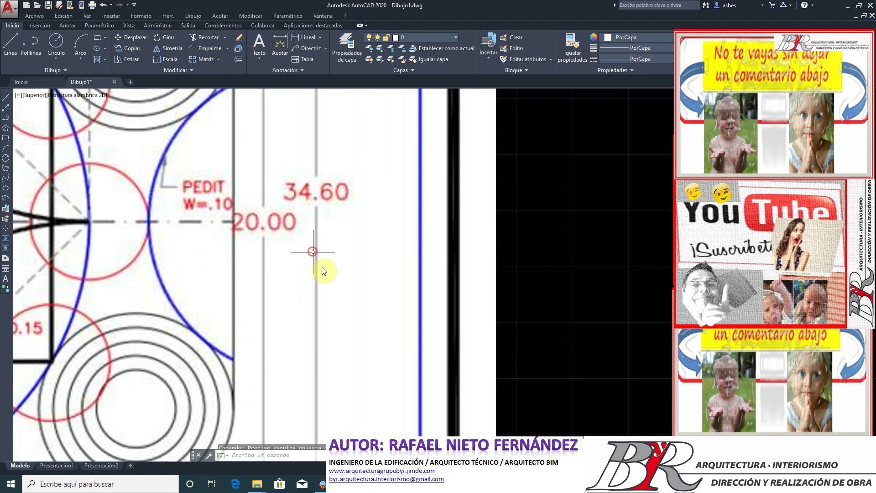
scroll(318, 268, down, 6)
scroll(172, 167, up, 2)
scroll(172, 166, up, 2)
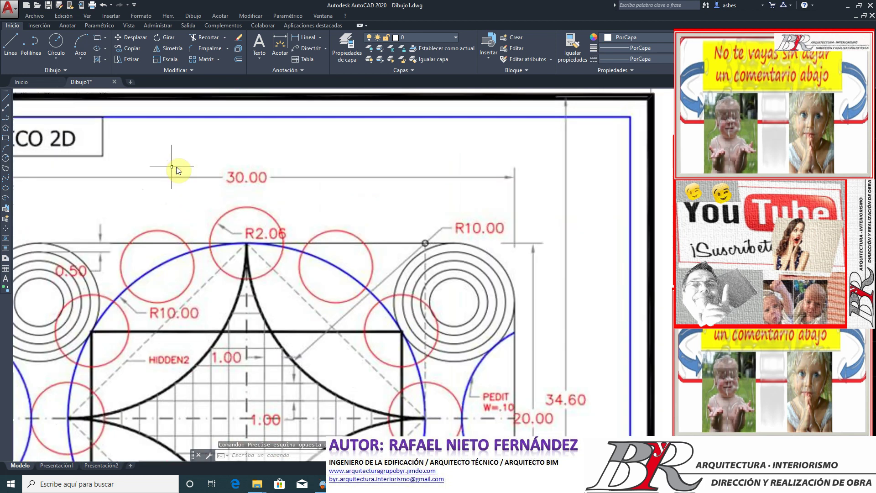
scroll(213, 165, up, 2)
scroll(211, 163, down, 8)
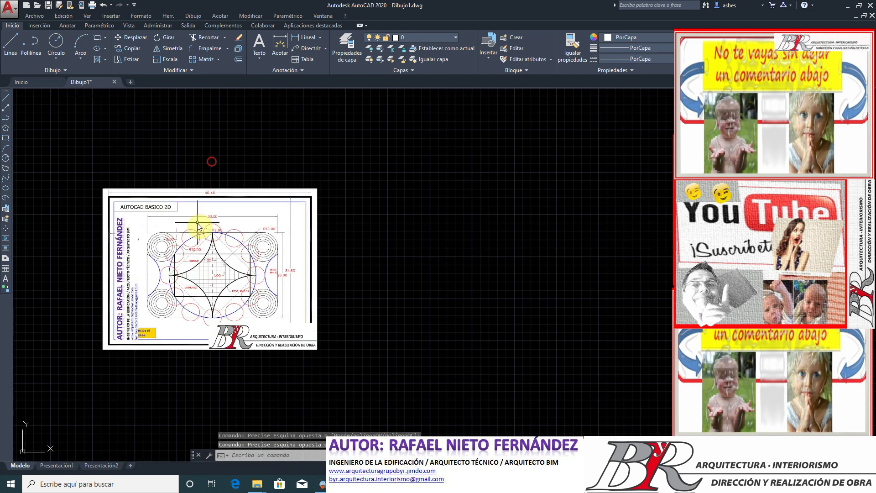
scroll(316, 278, up, 2)
scroll(316, 278, down, 2)
scroll(188, 284, up, 2)
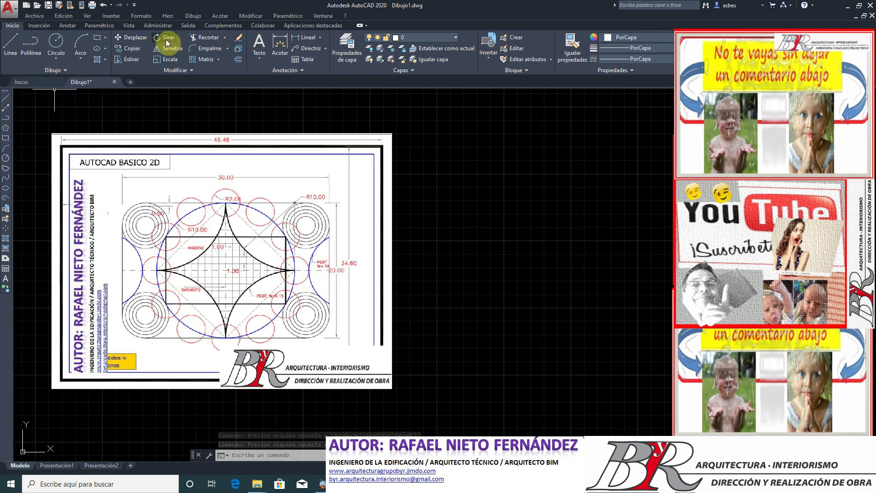
click(98, 40)
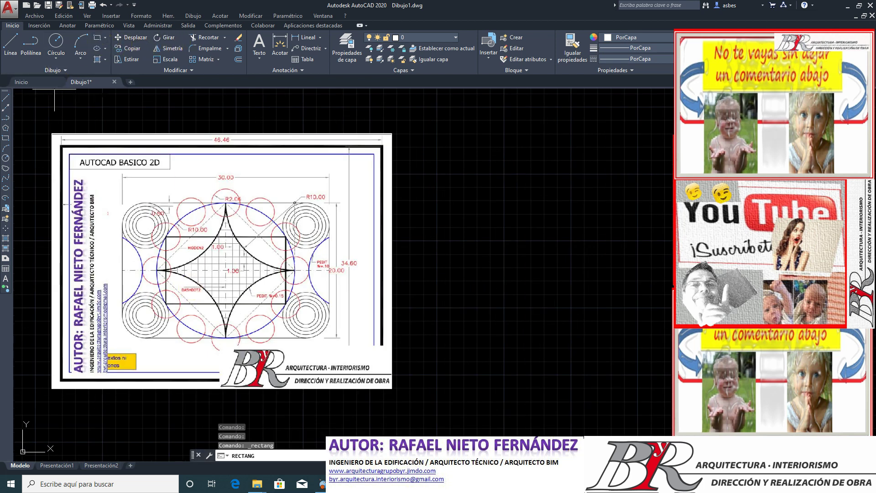
Step: Draw a small rectangle in the empty space right of the reference sheet
click(439, 320)
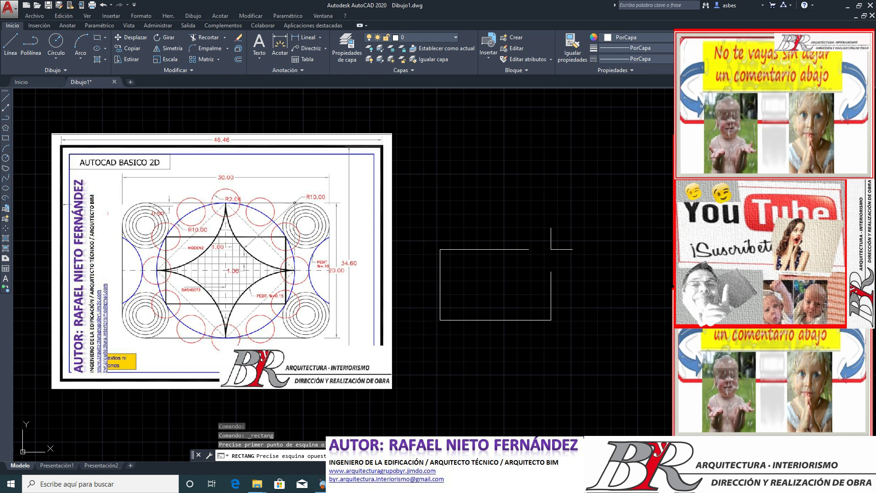
key(Return)
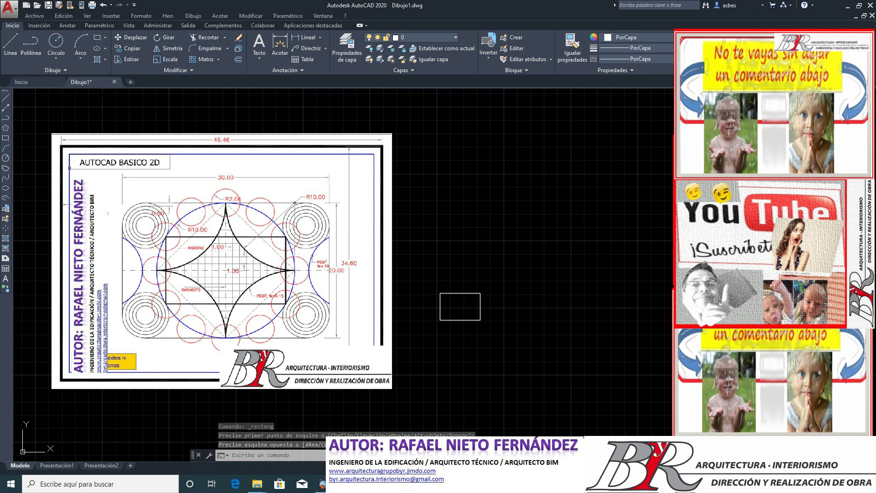
click(33, 125)
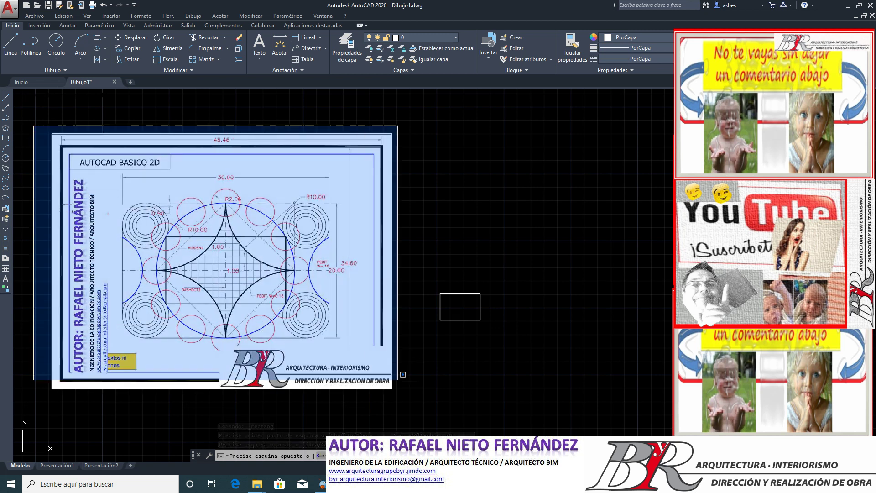
Step: Shrink the reference drawing image with Escala
click(416, 407)
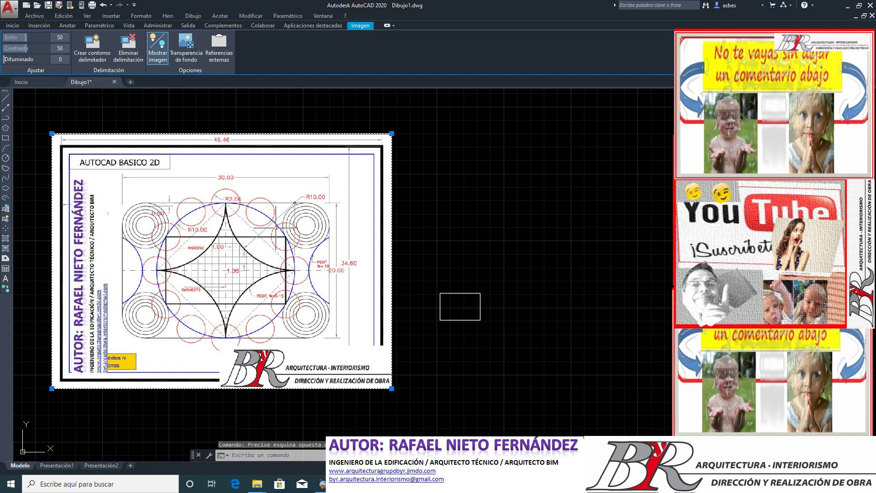
click(12, 25)
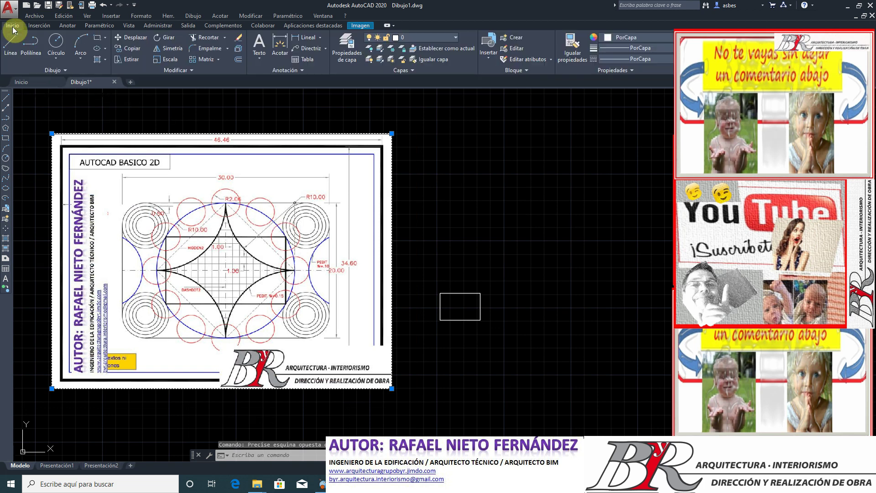
click(167, 64)
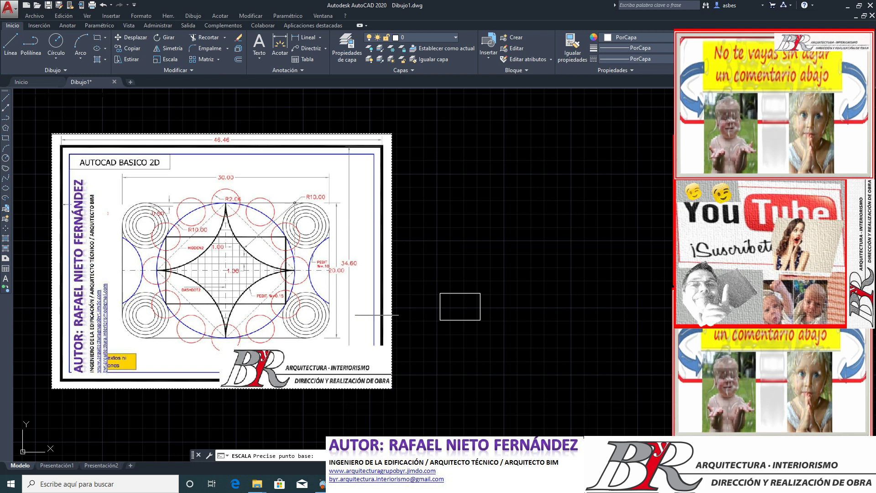
click(349, 313)
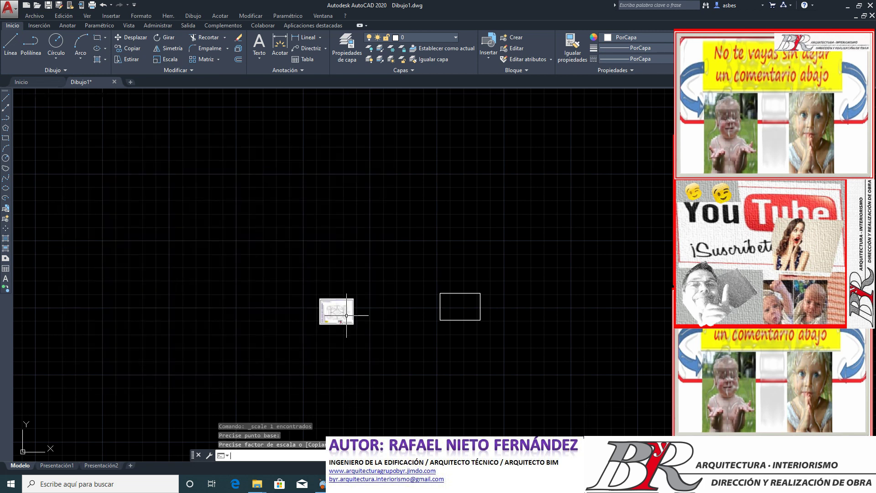
click(348, 313)
scroll(359, 342, up, 4)
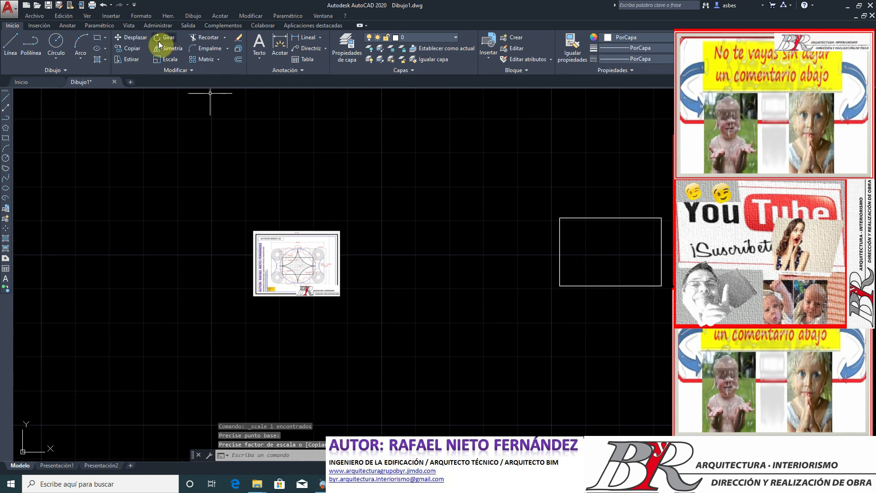
Step: Move the shrunken reference image to sit just left of the rectangle
click(130, 37)
click(374, 255)
click(313, 229)
click(304, 320)
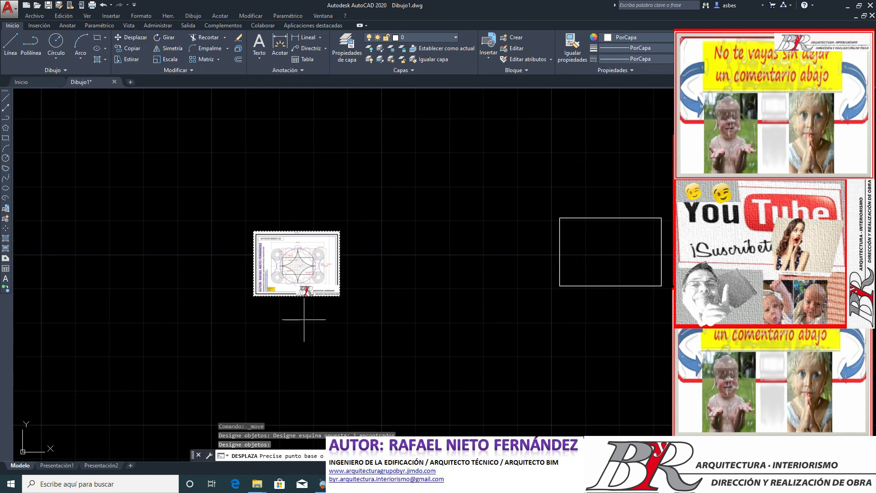
key(Return)
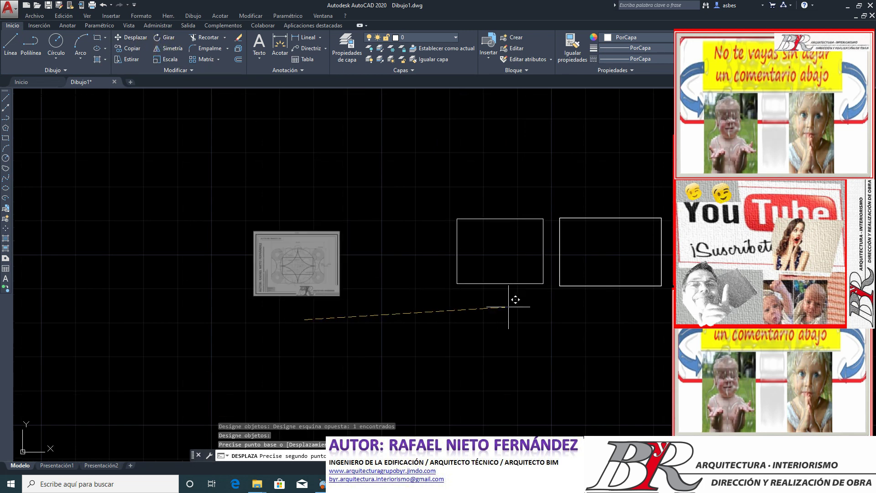
click(512, 304)
scroll(668, 251, up, 4)
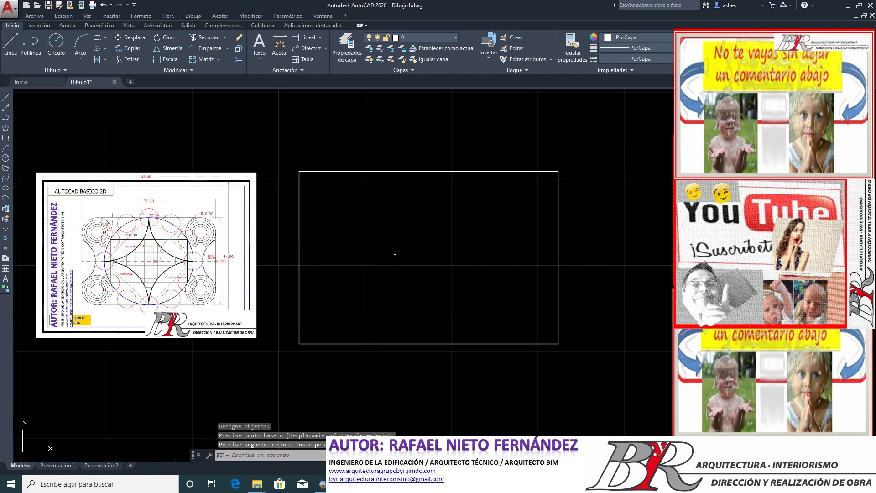
scroll(396, 251, down, 2)
scroll(242, 260, up, 2)
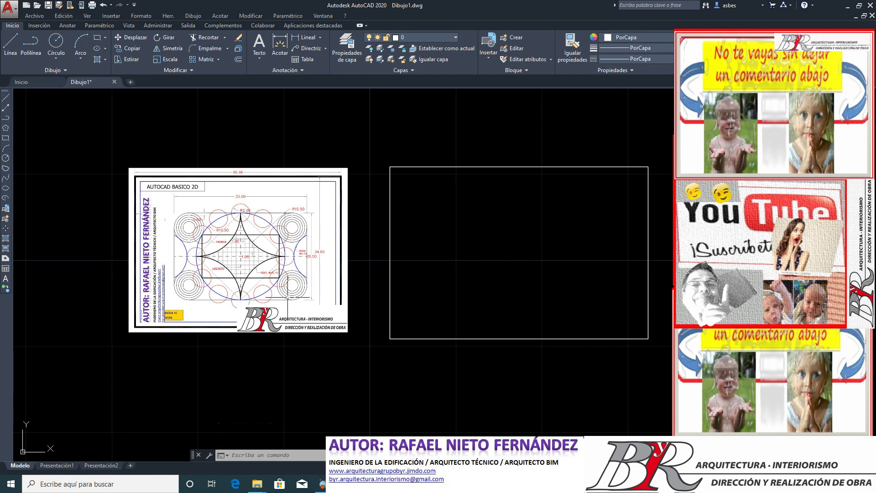
Step: Explode the rectangle into four separate lines with Descomponer
scroll(281, 233, down, 2)
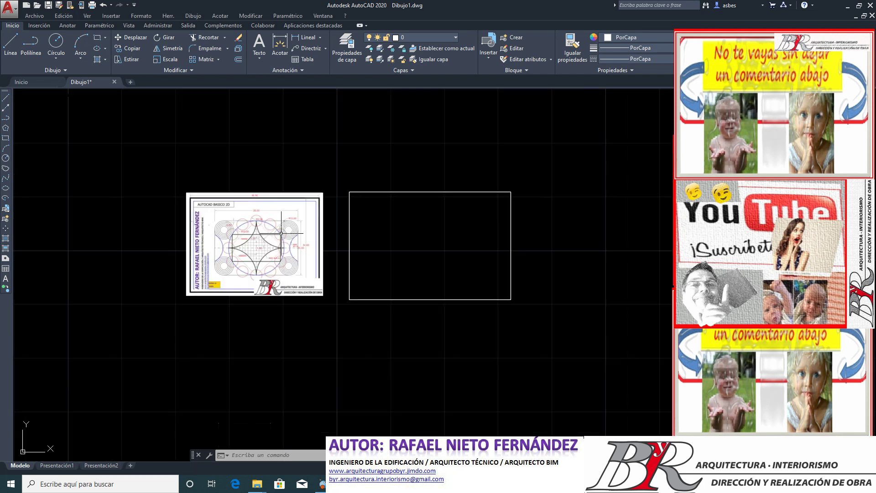
click(412, 214)
click(393, 176)
click(238, 51)
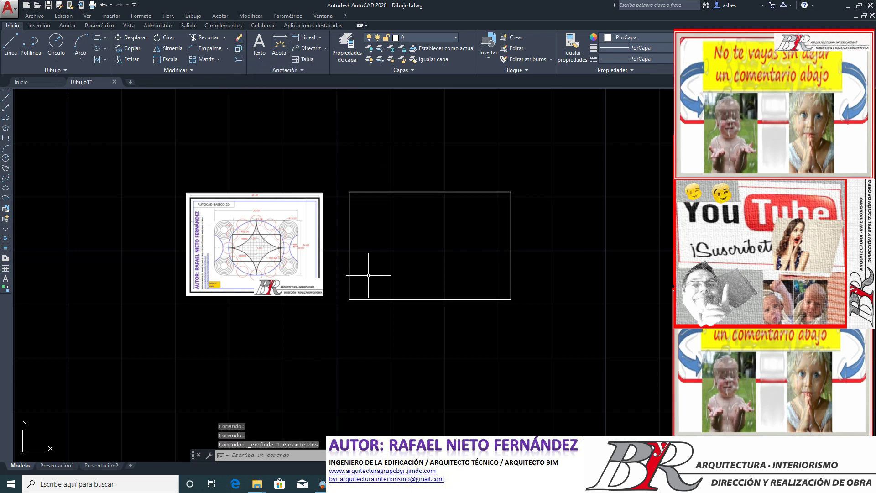
scroll(253, 229, up, 4)
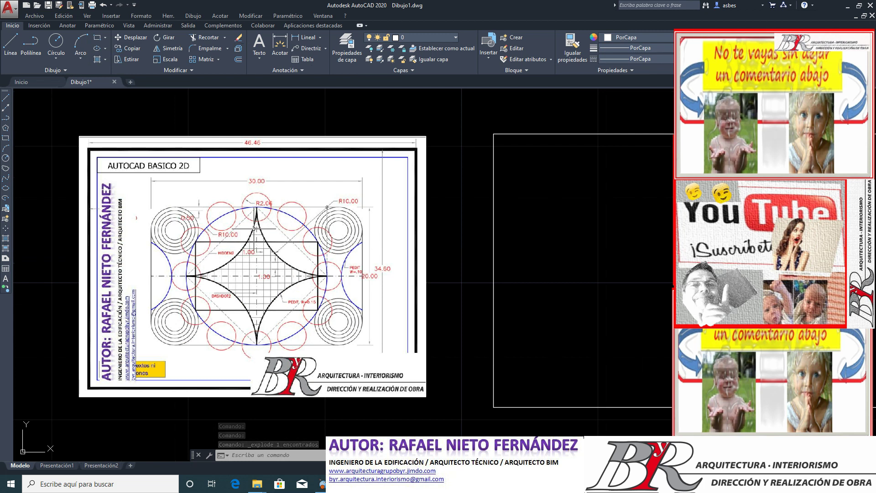
scroll(255, 228, down, 2)
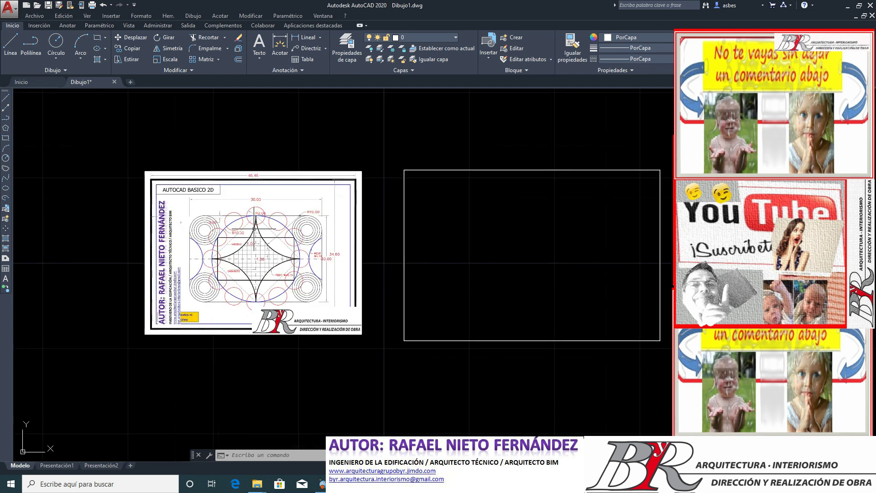
Step: Run the H command on the rectangle's top edge, then cancel
text(h)
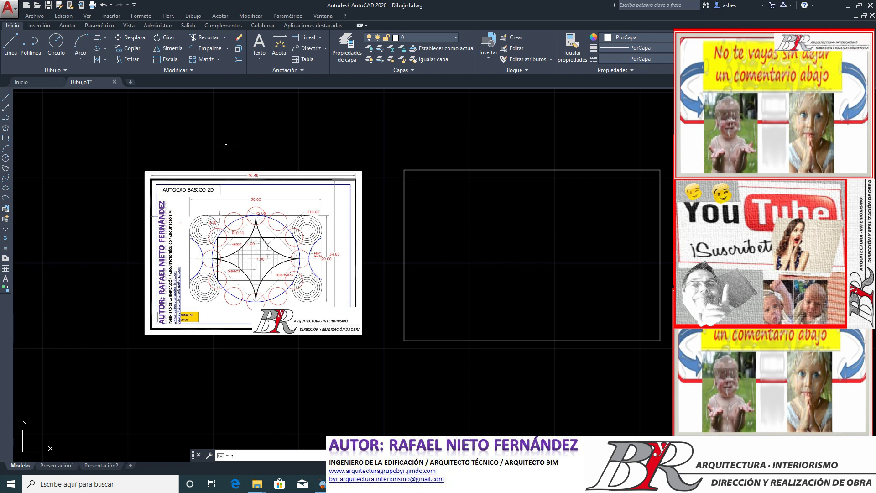
key(Return)
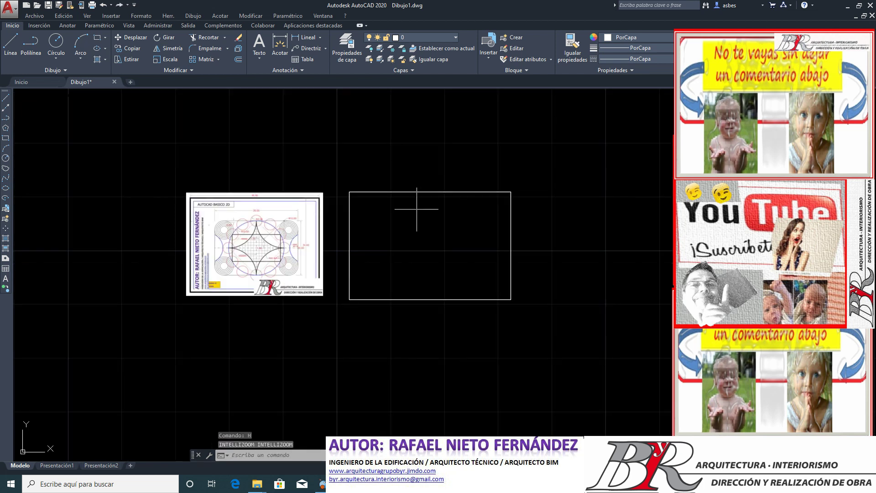
click(413, 192)
click(392, 169)
key(Escape)
key(Escape)
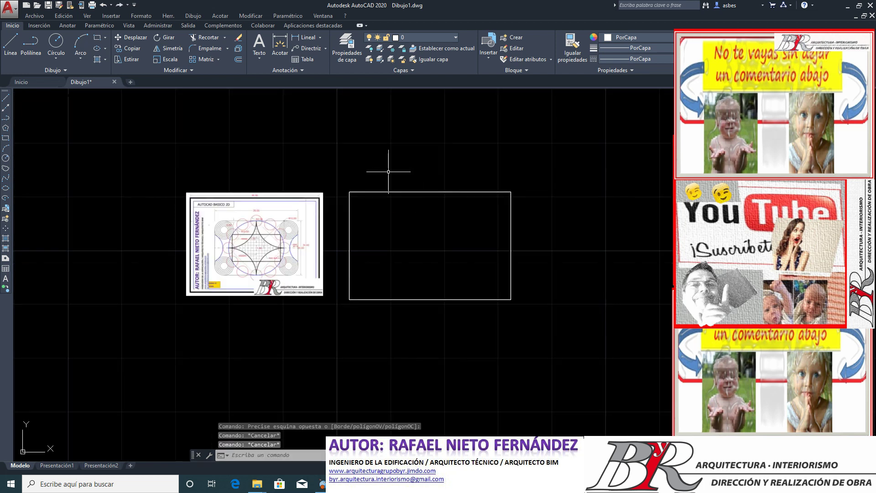
Step: Run H again, select the rectangle's lines, and cancel the selection
text(H)
key(Return)
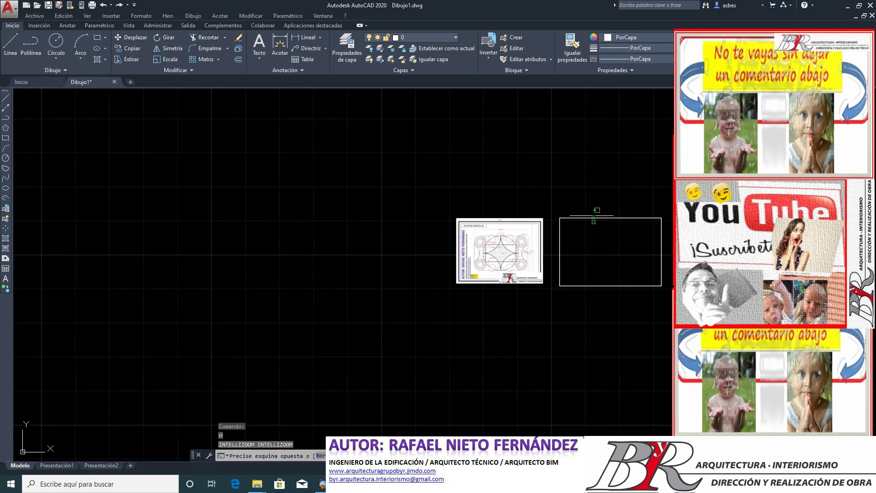
click(592, 218)
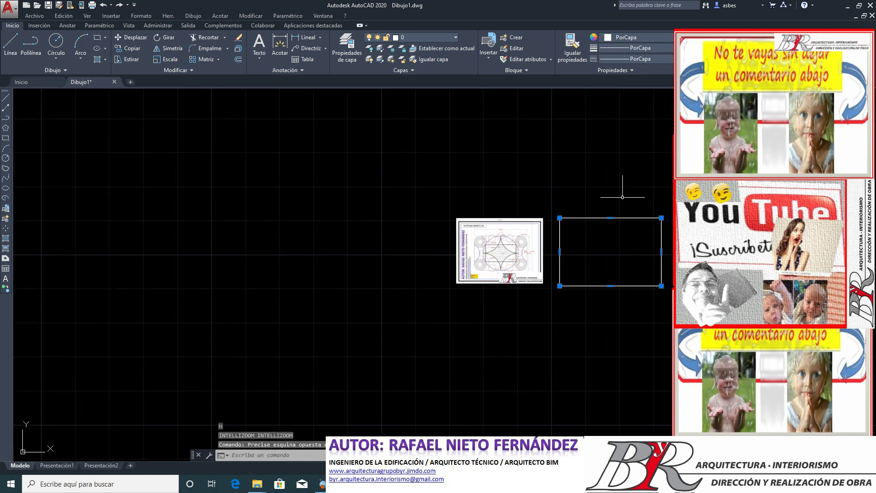
scroll(671, 256, up, 4)
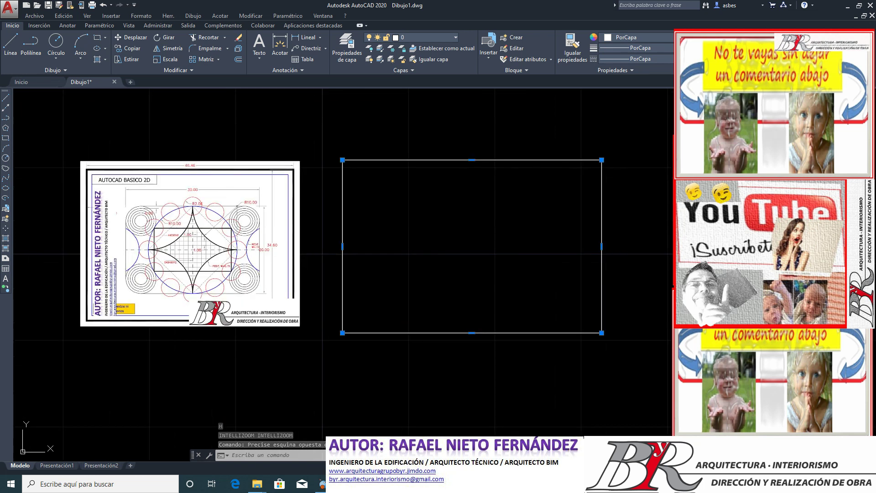
scroll(422, 241, up, 2)
scroll(553, 239, down, 2)
scroll(636, 245, up, 2)
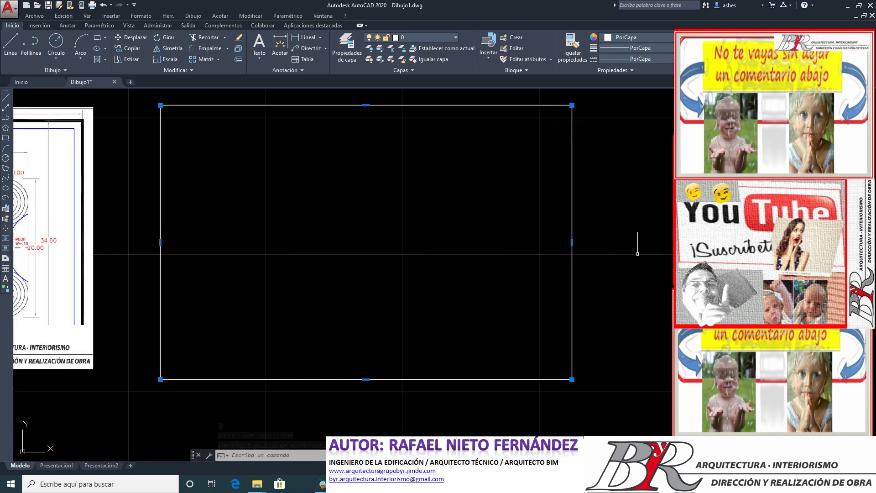
scroll(419, 254, down, 4)
key(Escape)
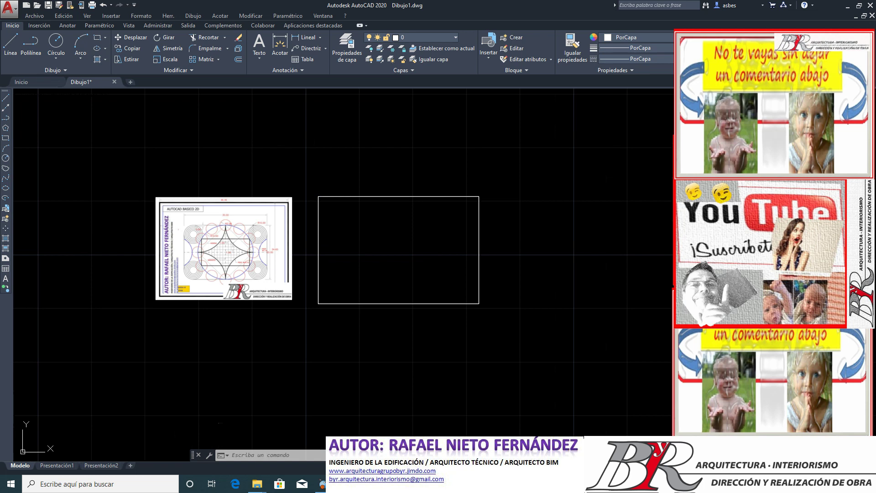
scroll(242, 221, up, 4)
scroll(241, 226, up, 2)
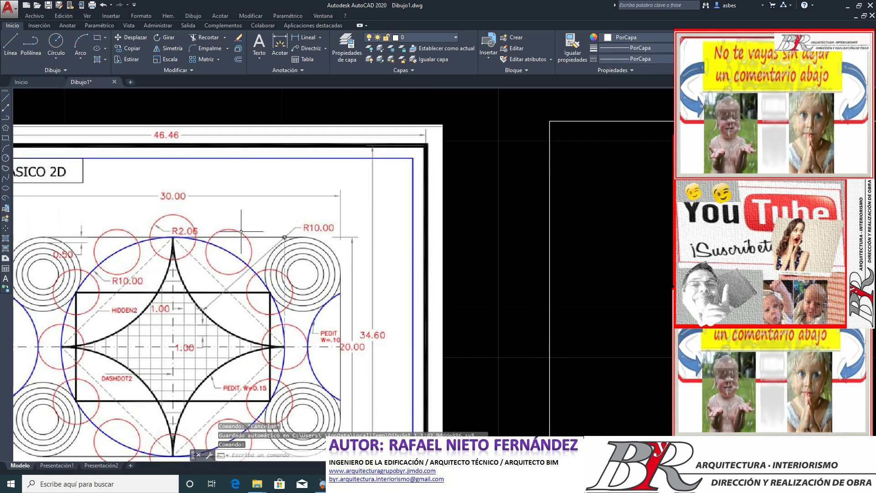
scroll(241, 226, down, 2)
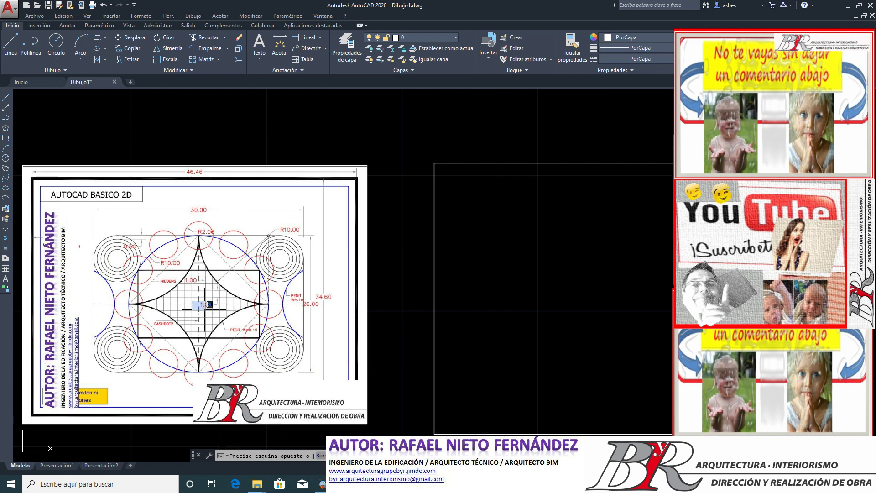
scroll(180, 280, down, 2)
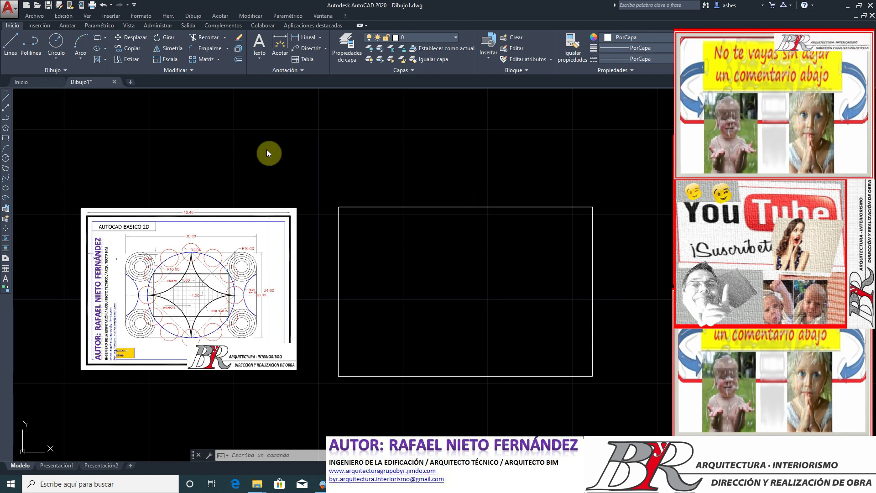
Step: Draw a centre-radius circle at the rectangle's middle, radius snapped to the top edge's midpoint
click(57, 60)
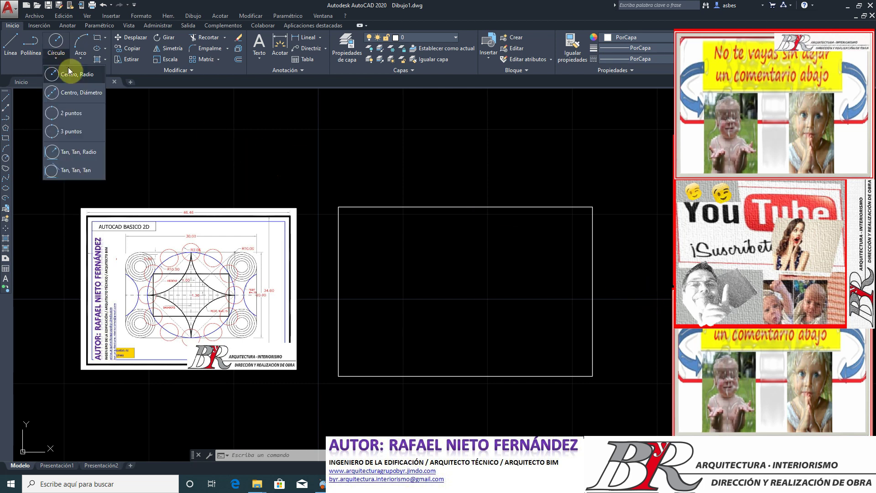
click(72, 73)
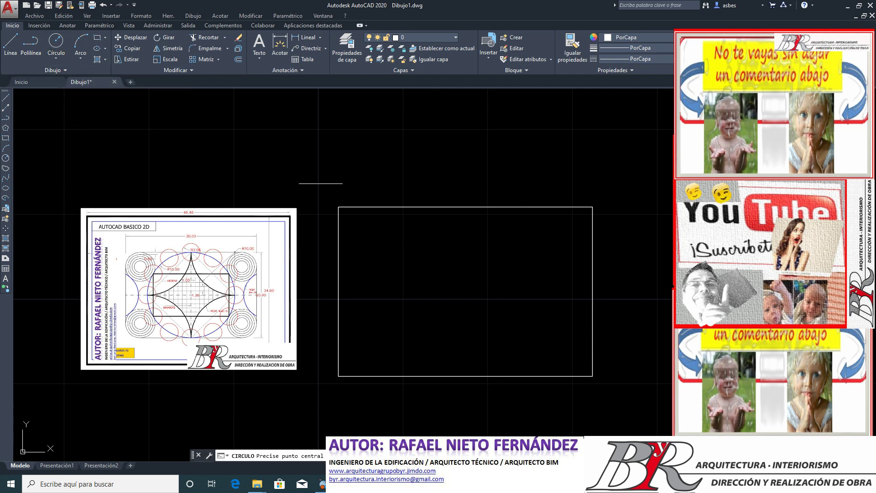
click(464, 290)
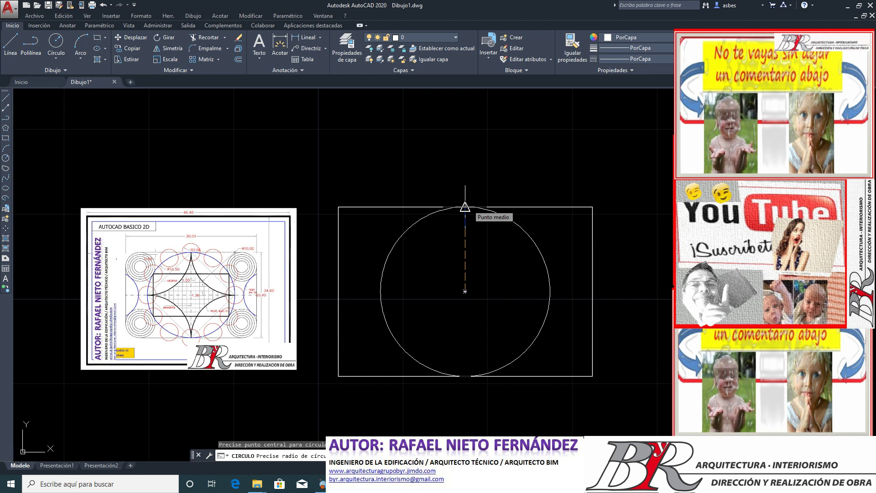
click(465, 207)
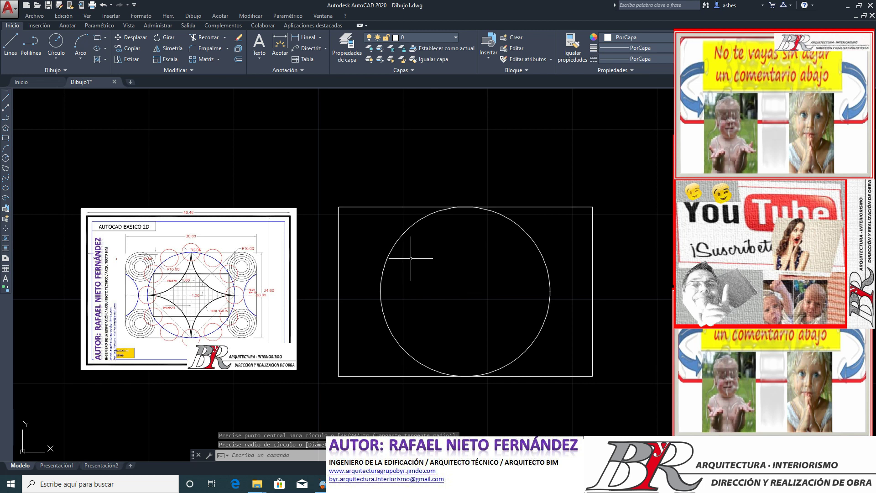
scroll(210, 262, up, 5)
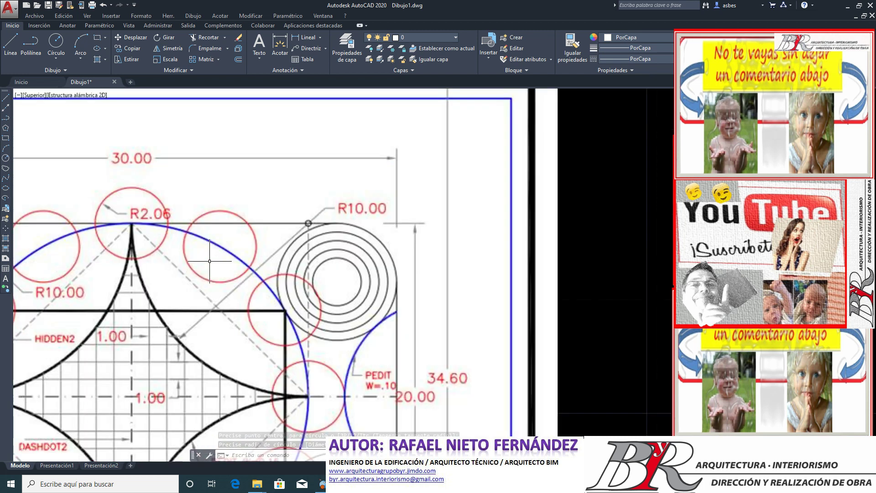
click(235, 245)
scroll(205, 261, down, 3)
scroll(205, 260, down, 2)
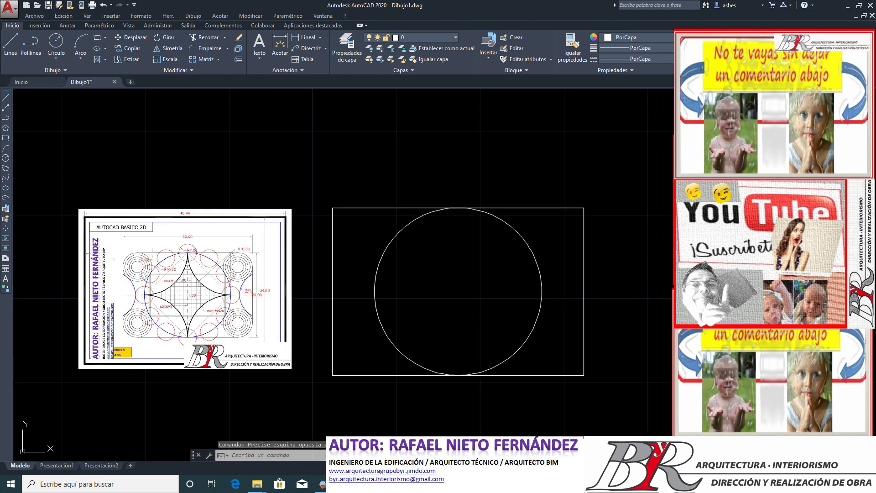
Step: Set the large circle's colour to blue (Azul), then deselect it
click(362, 234)
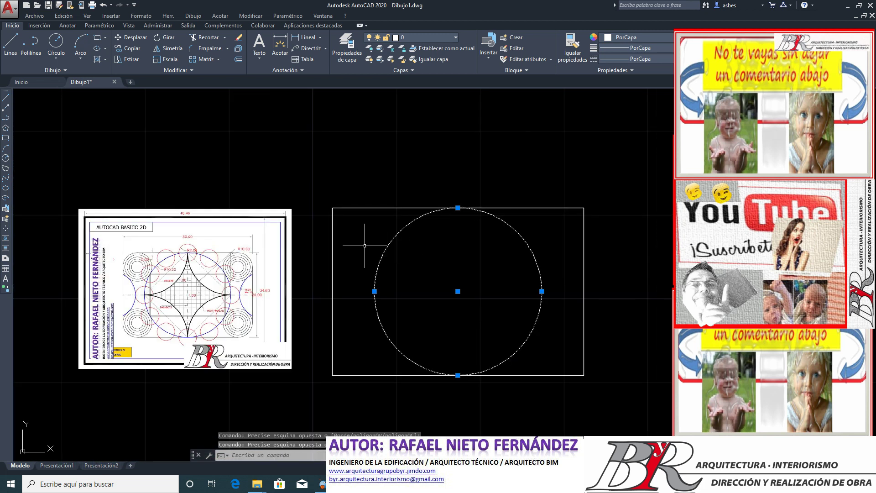
click(670, 38)
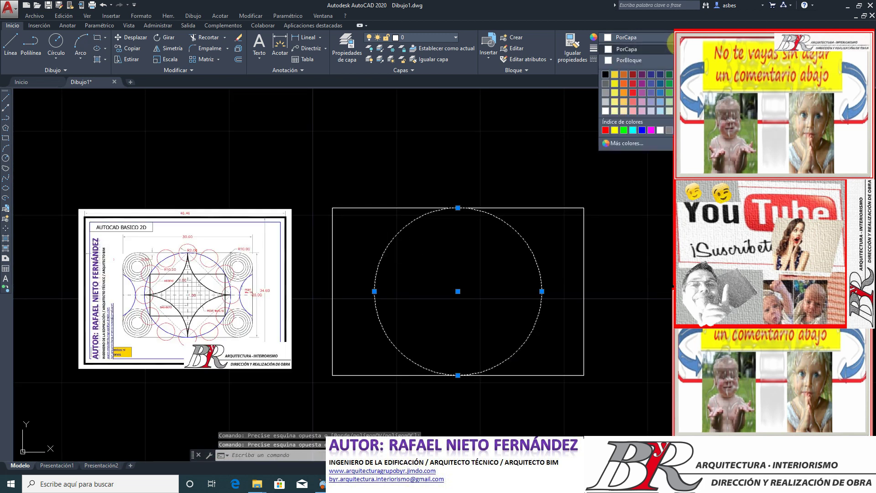
click(642, 132)
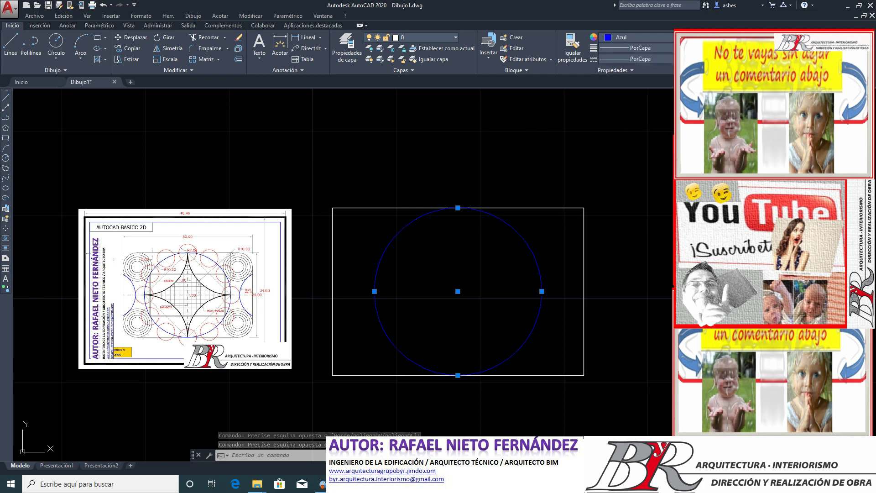
key(Escape)
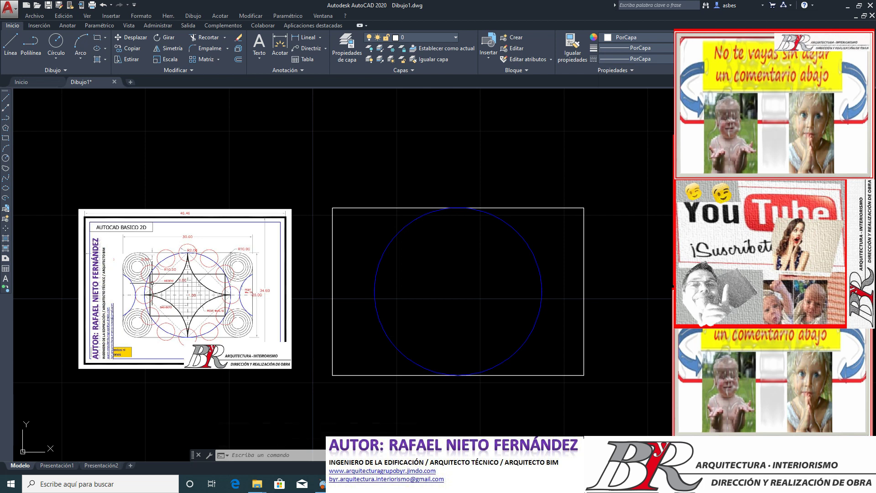
Step: Zoom around the reference sheet to check the R2.06 and R10.00 details
scroll(288, 329, up, 1)
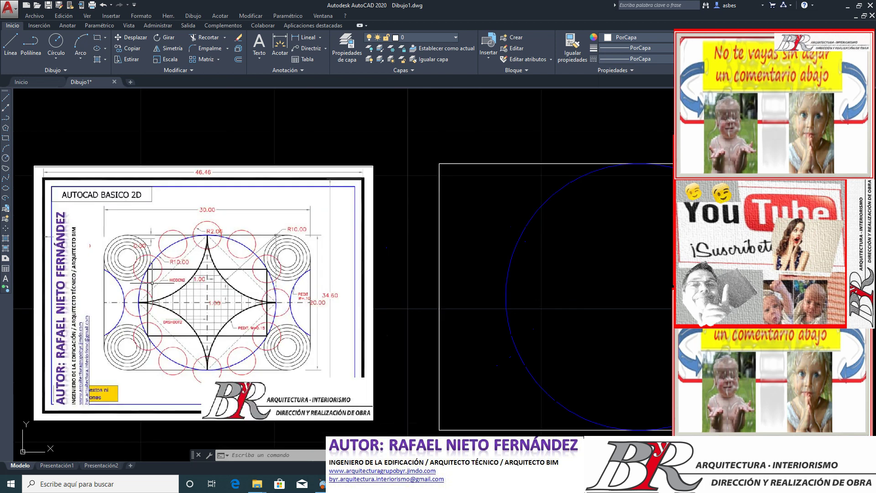
scroll(301, 338, down, 1)
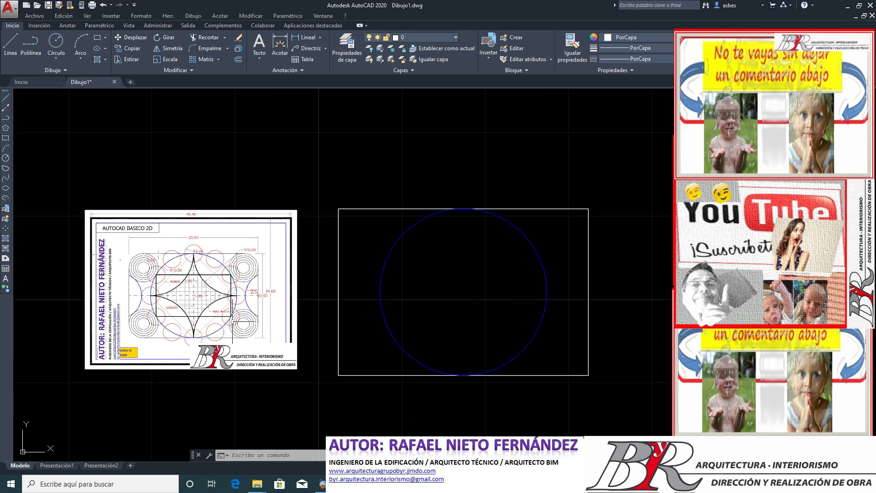
scroll(204, 332, up, 5)
scroll(203, 332, down, 4)
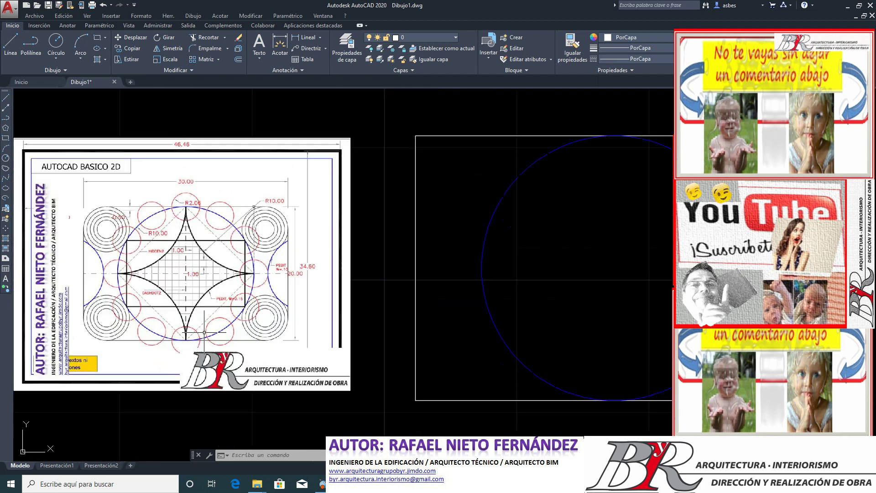
scroll(184, 199, up, 6)
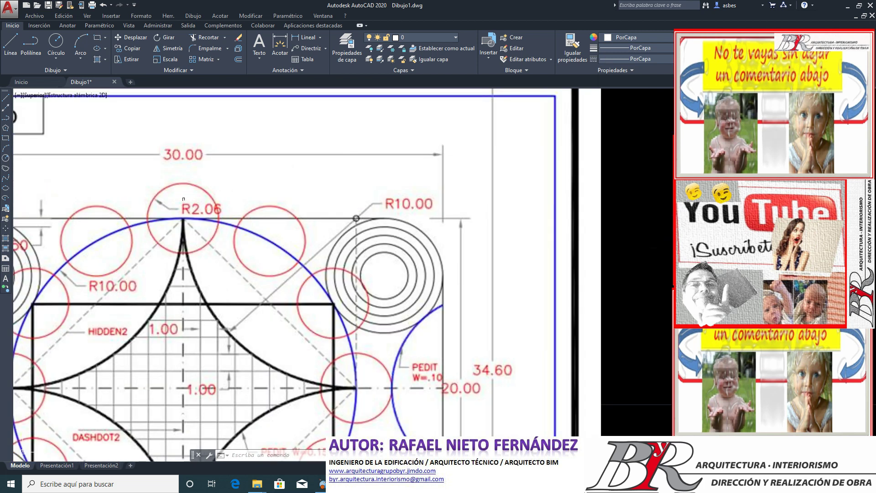
click(136, 176)
click(235, 267)
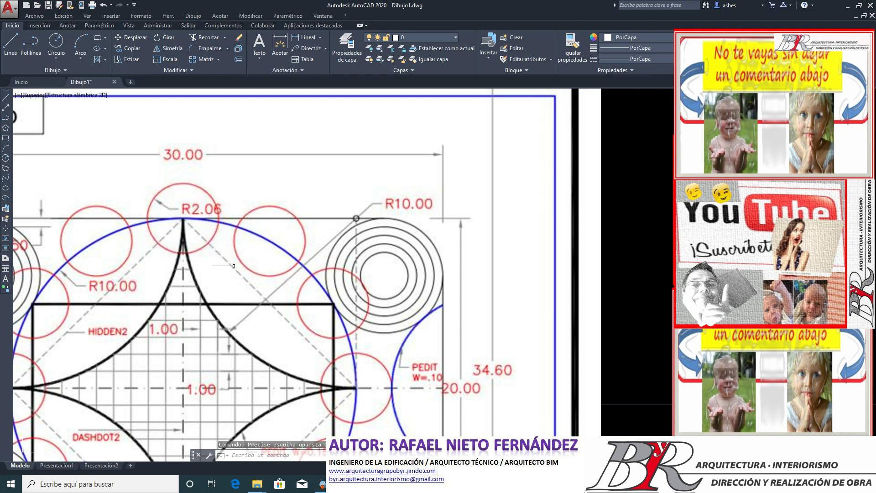
scroll(233, 266, down, 4)
scroll(454, 319, down, 4)
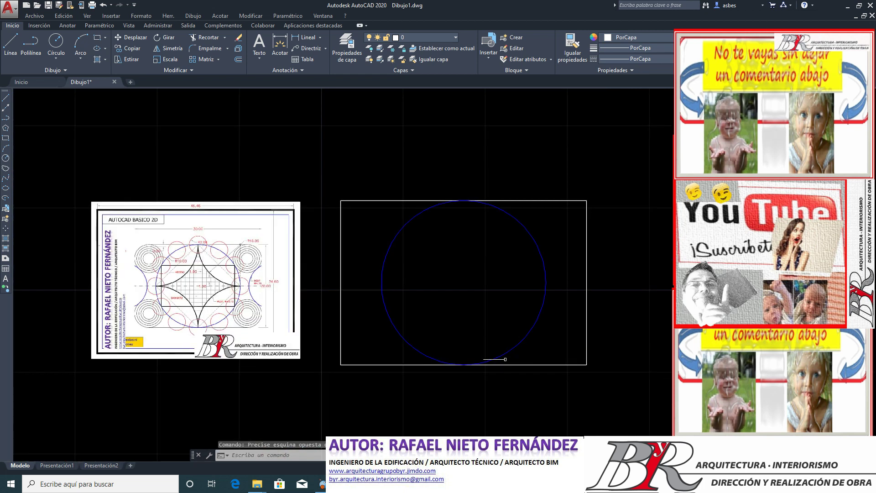
scroll(505, 359, up, 4)
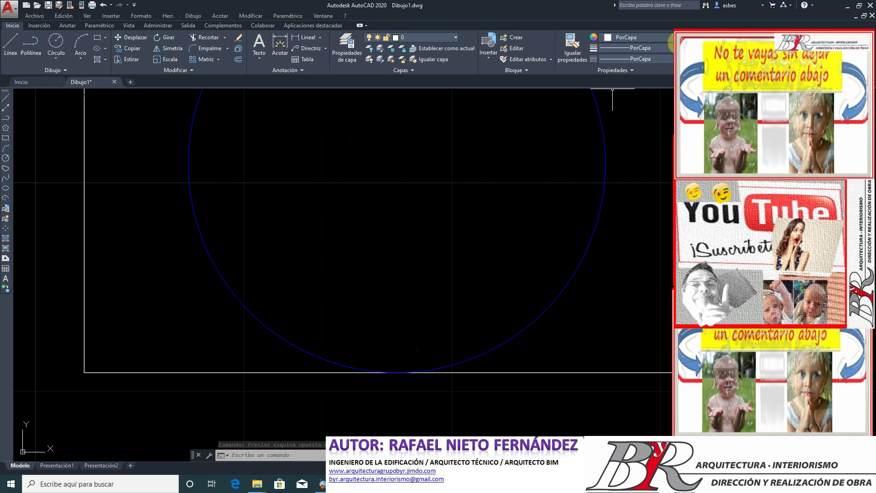
Step: With the current colour set to red (Rojo), draw an R2.06 circle on the blue circle's bottom quadrant
click(671, 40)
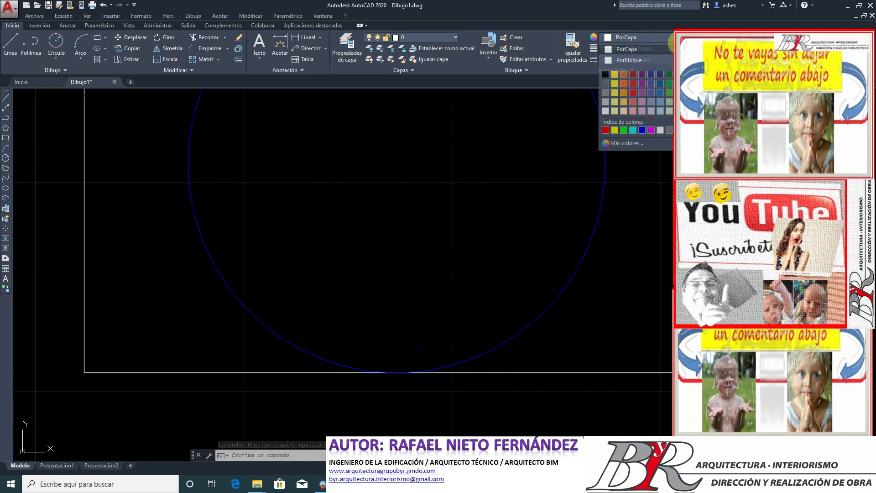
click(605, 132)
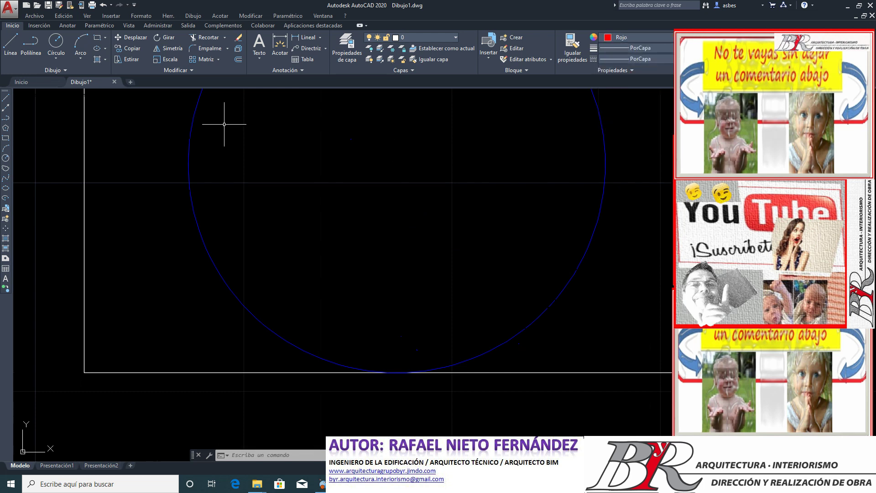
click(57, 46)
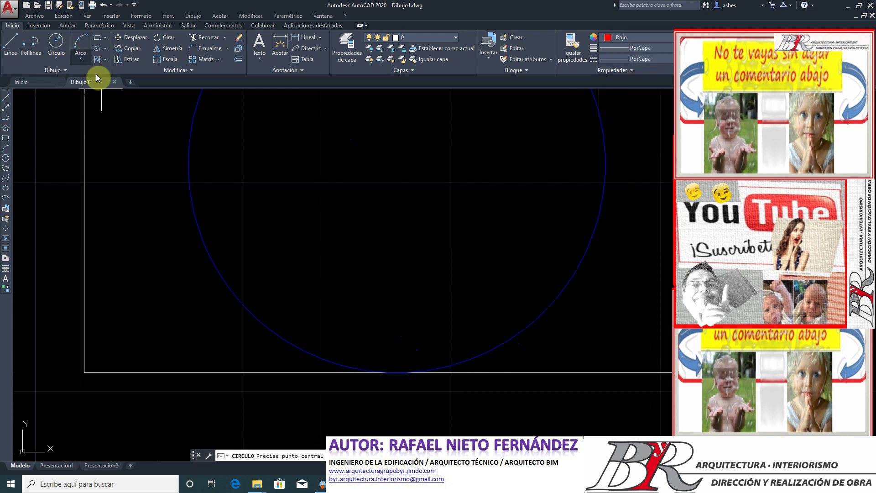
click(386, 373)
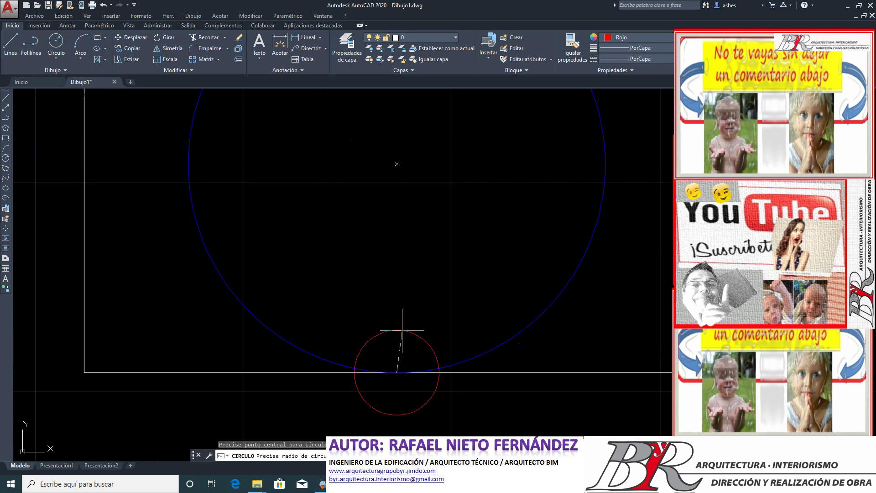
scroll(401, 330, down, 3)
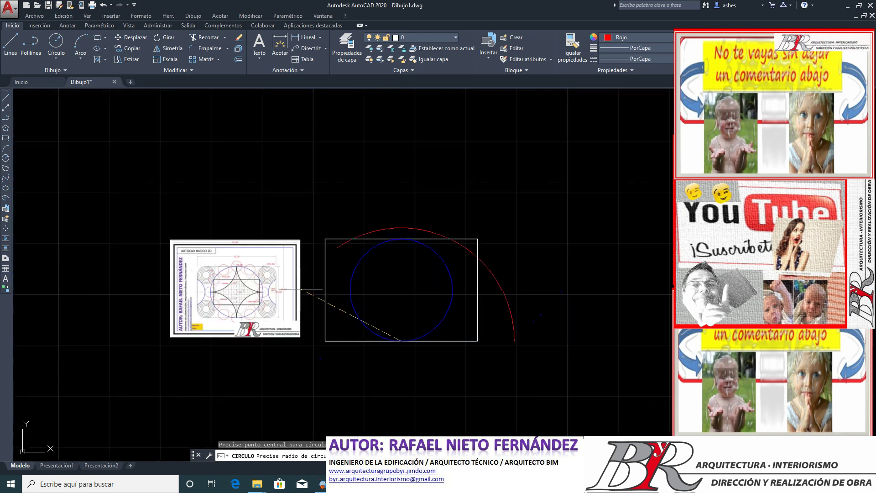
scroll(231, 263, up, 3)
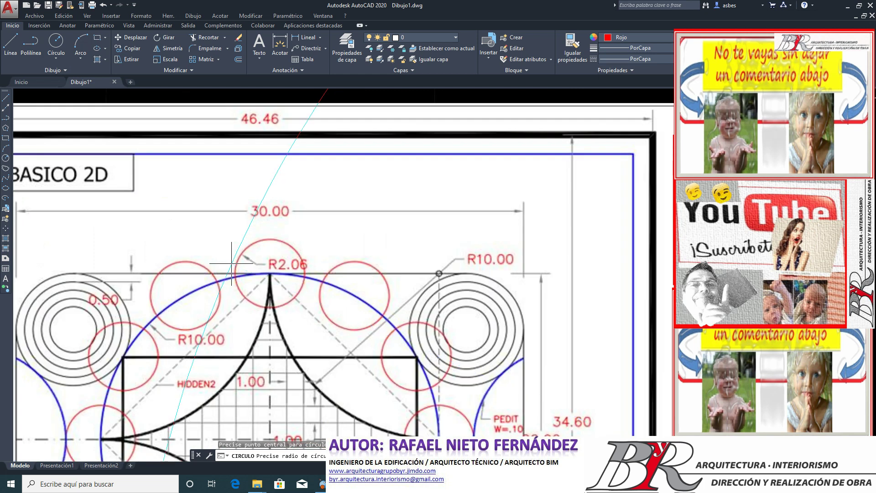
scroll(283, 277, up, 2)
scroll(282, 277, up, 2)
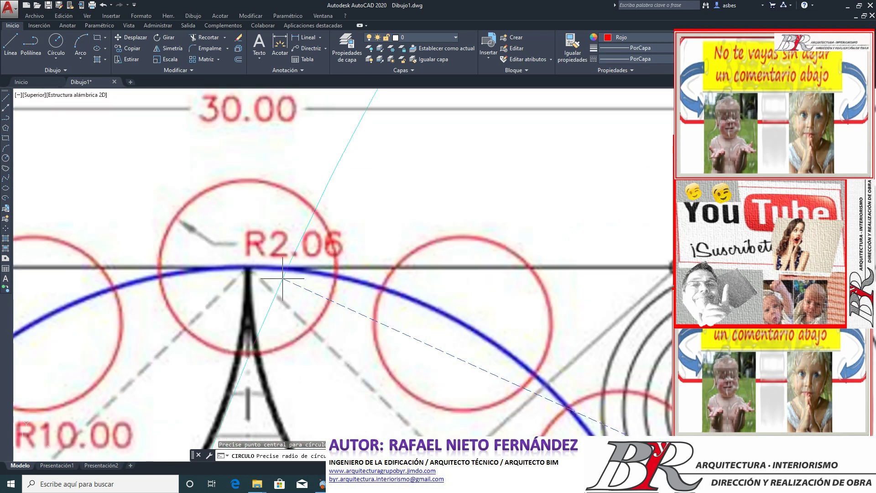
text(2.06)
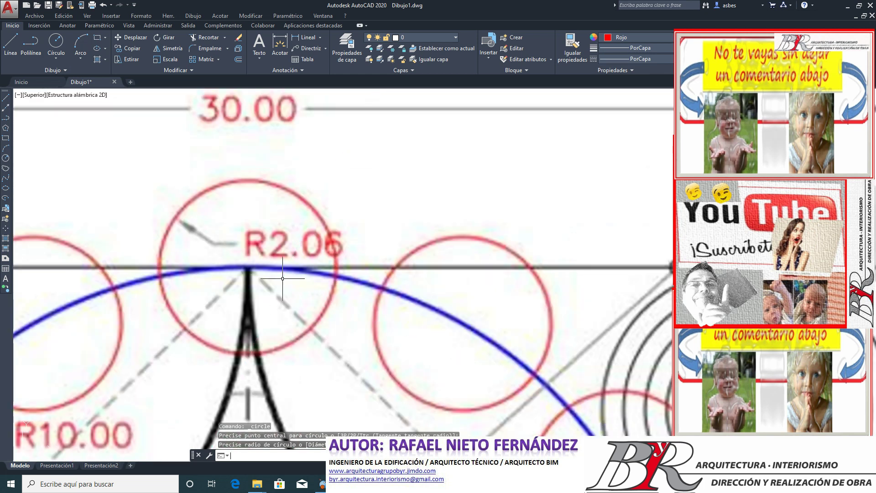
key(Return)
scroll(283, 277, down, 5)
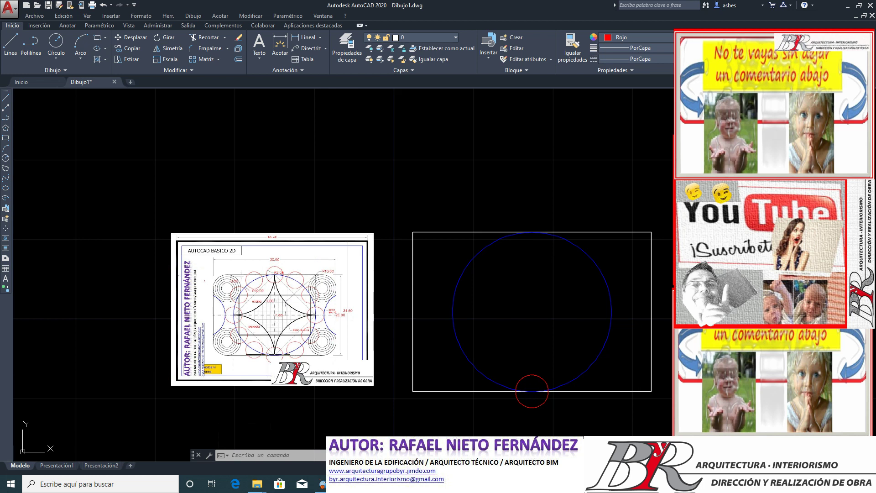
scroll(272, 374, up, 4)
click(253, 302)
click(279, 324)
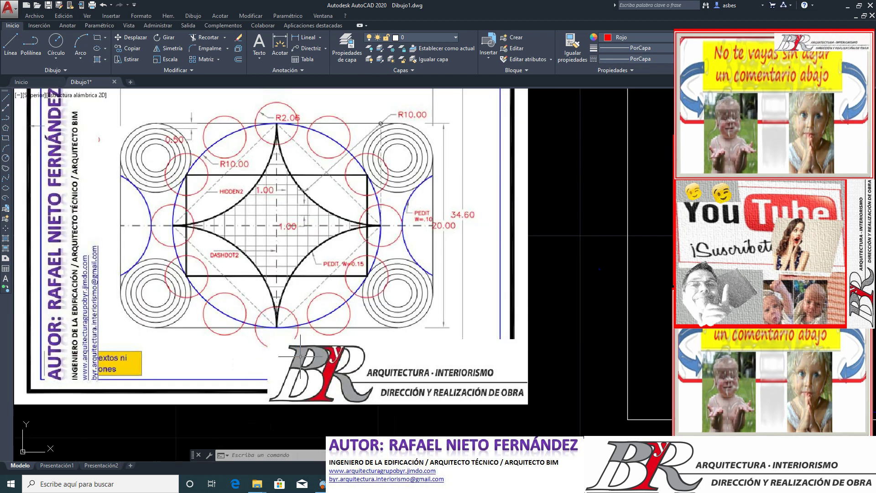
click(297, 280)
click(353, 328)
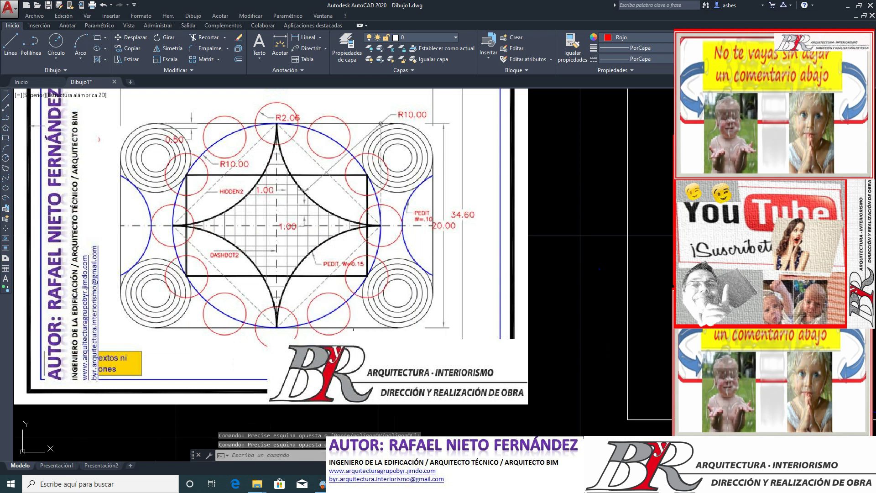
click(342, 250)
click(396, 325)
click(348, 201)
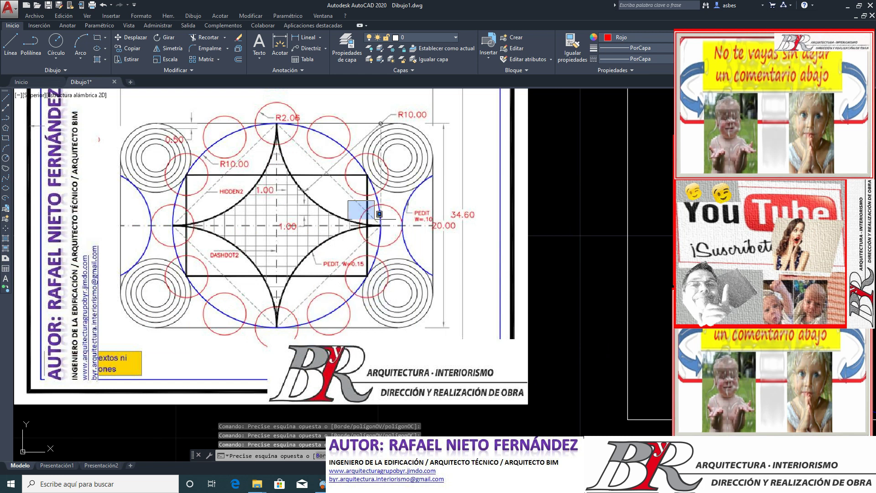
click(438, 273)
click(331, 155)
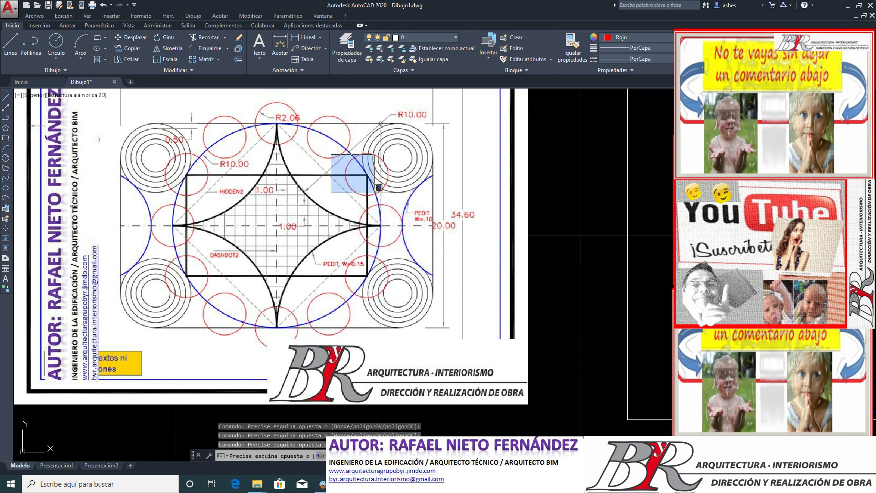
click(412, 231)
click(305, 107)
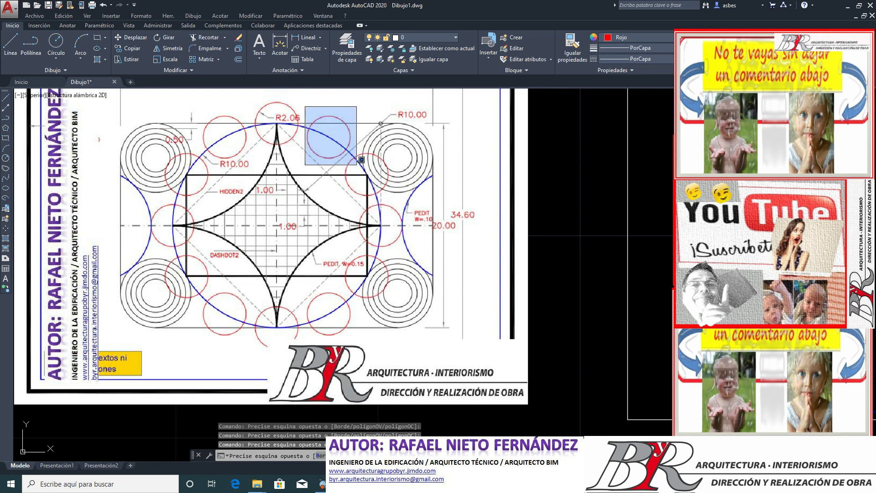
click(360, 162)
click(246, 105)
click(313, 150)
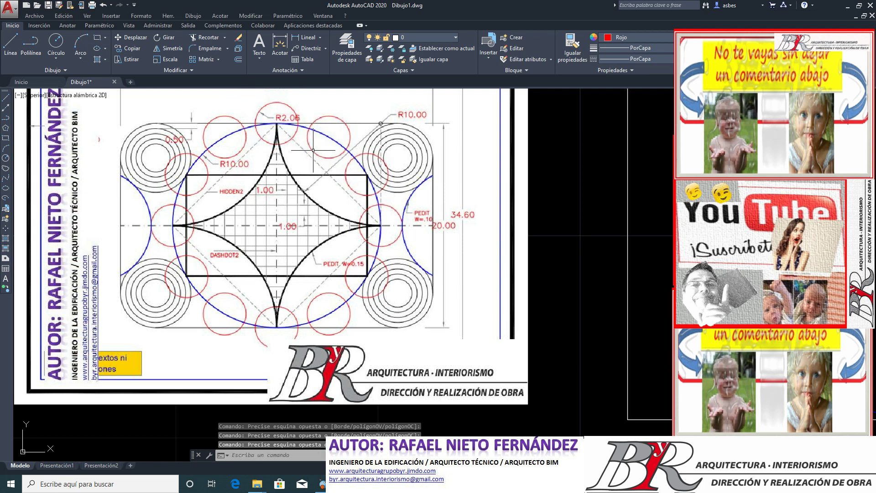
click(190, 114)
click(261, 181)
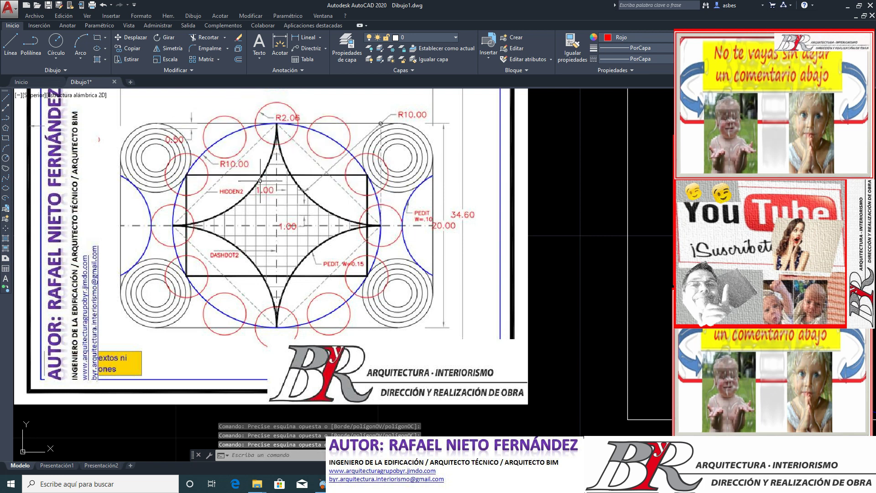
click(142, 133)
click(241, 233)
click(132, 204)
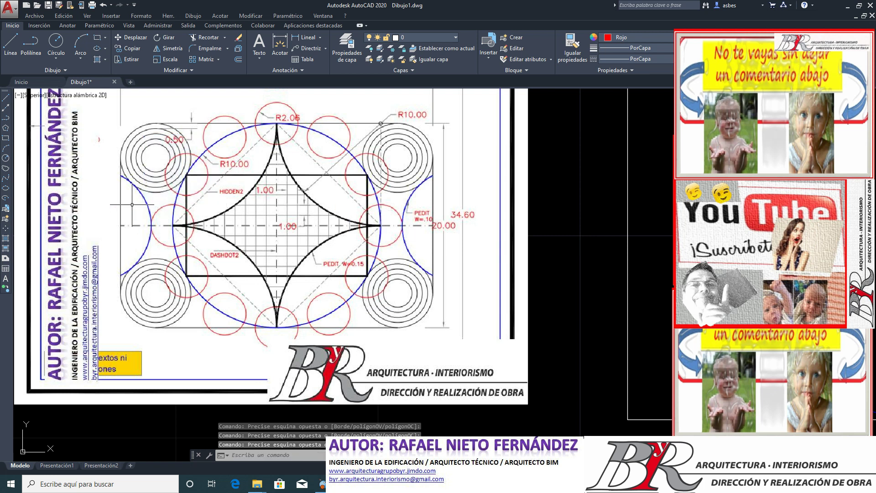
click(235, 248)
click(164, 254)
click(238, 306)
click(181, 283)
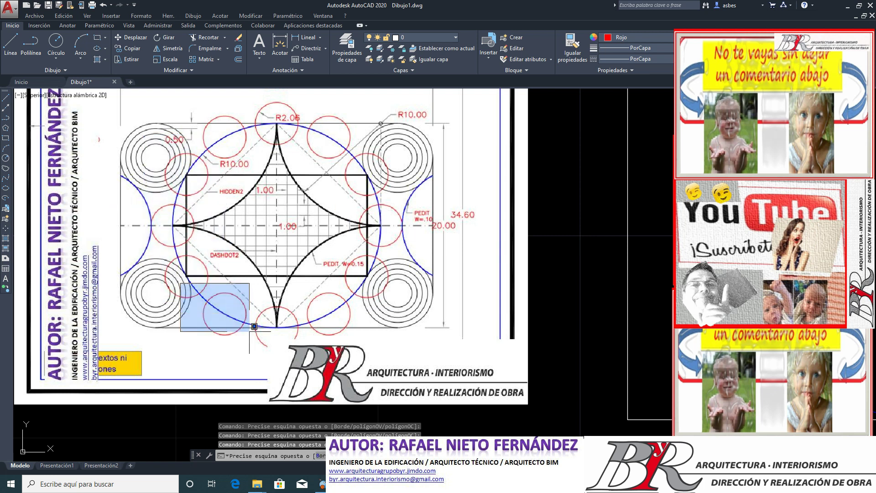
click(254, 326)
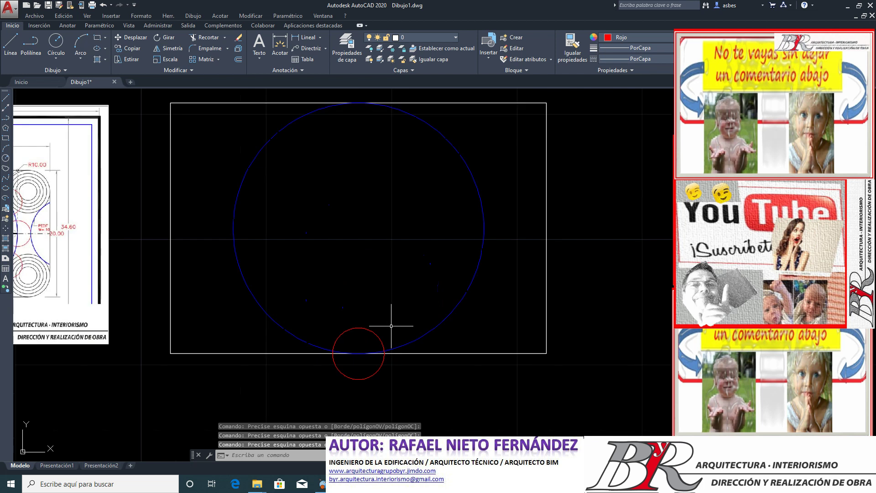
Step: Try a polar array of the red circle, then cancel the failed attempt
click(341, 334)
click(218, 61)
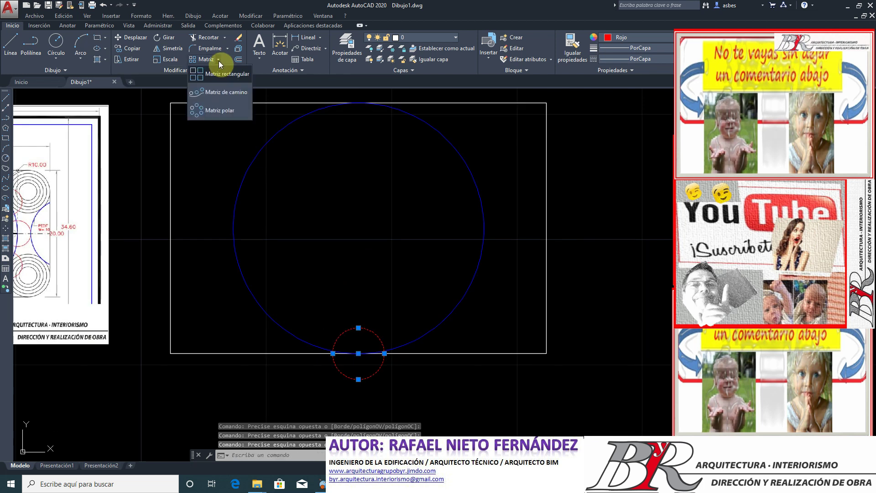
click(219, 109)
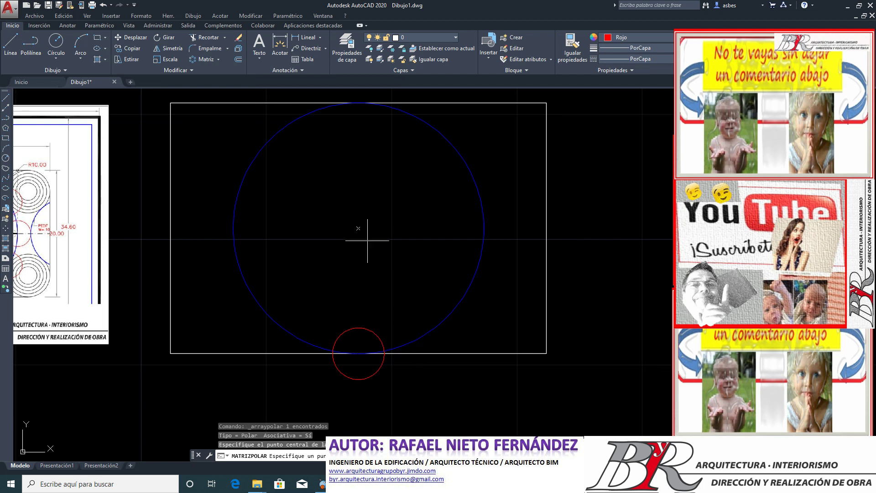
click(358, 228)
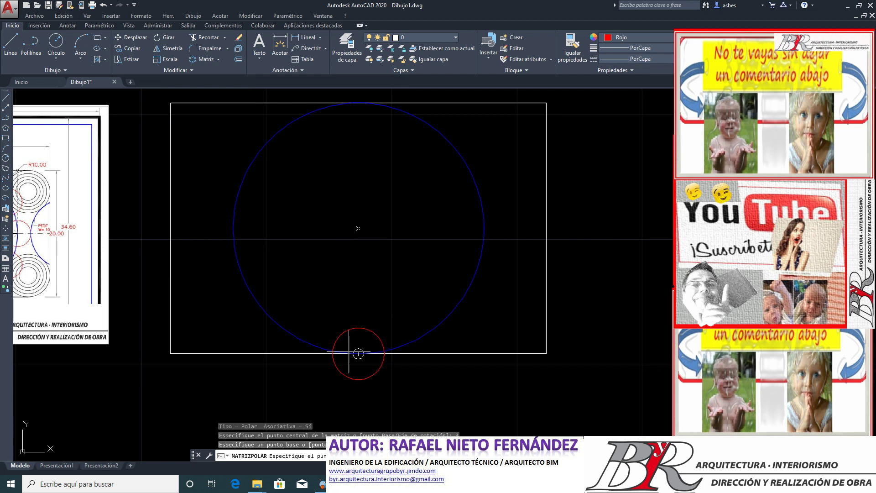
click(358, 229)
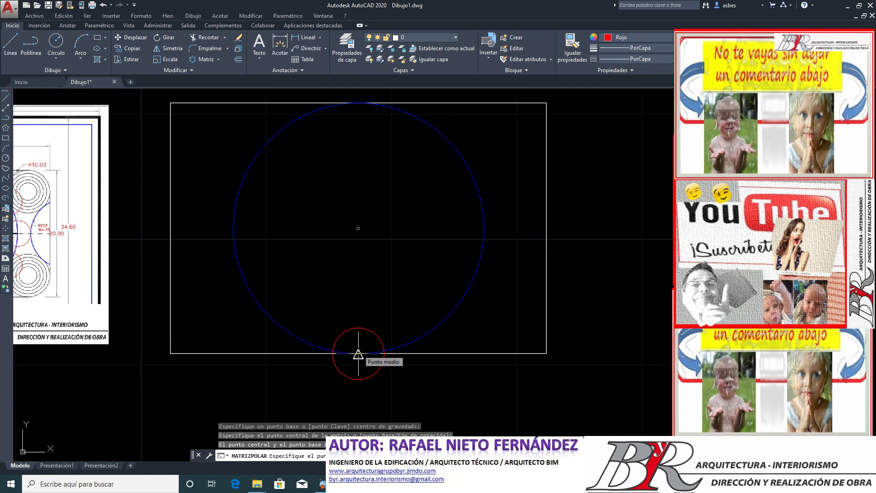
key(Escape)
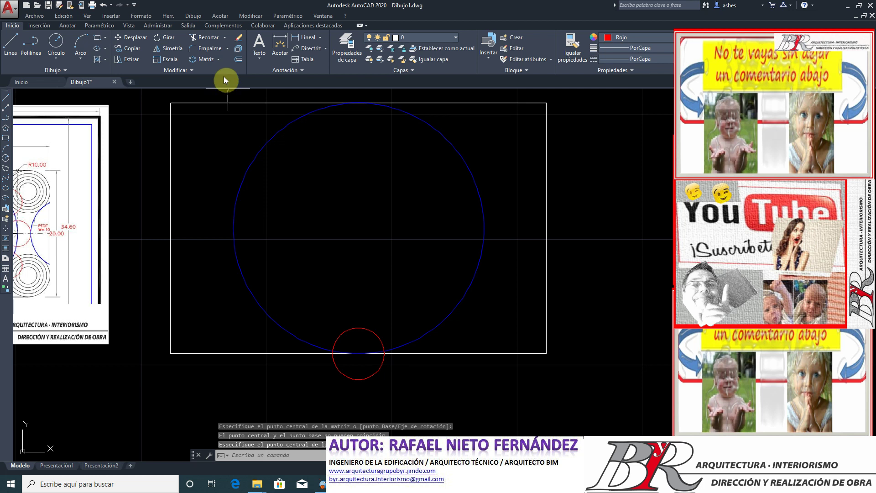
Step: Polar-array the red circle into 12 copies around the blue circle's centre
click(219, 61)
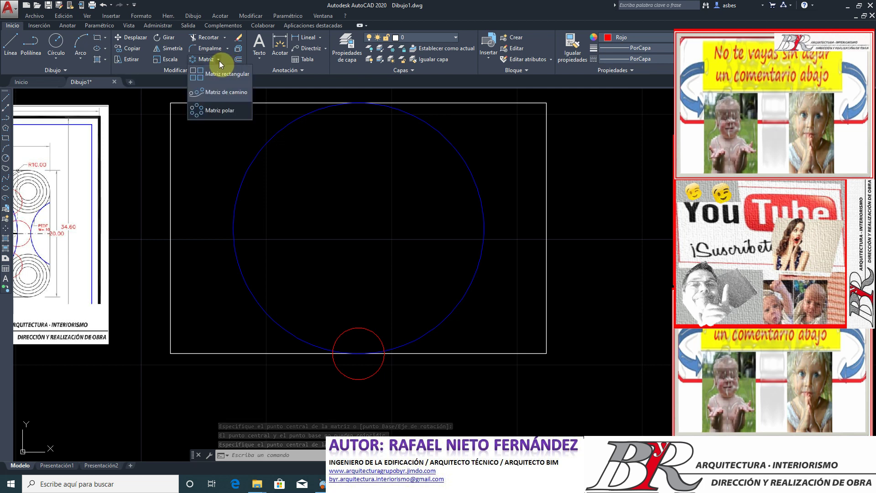
click(215, 110)
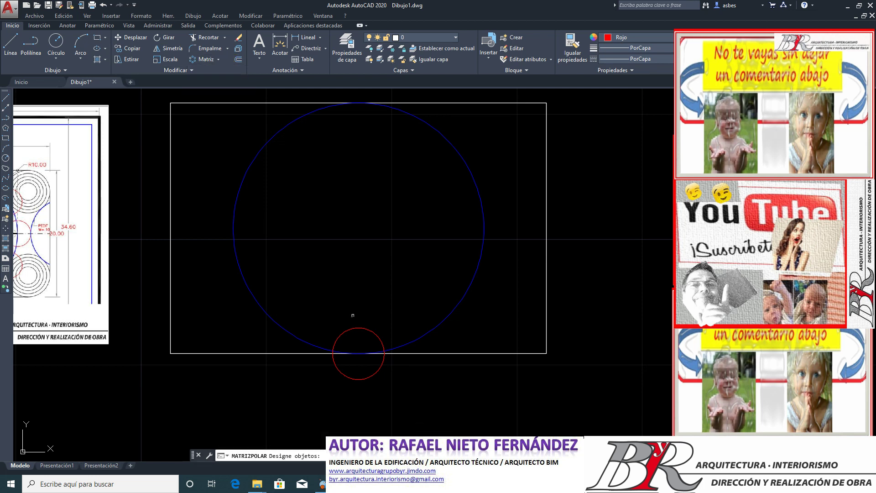
click(354, 328)
key(Return)
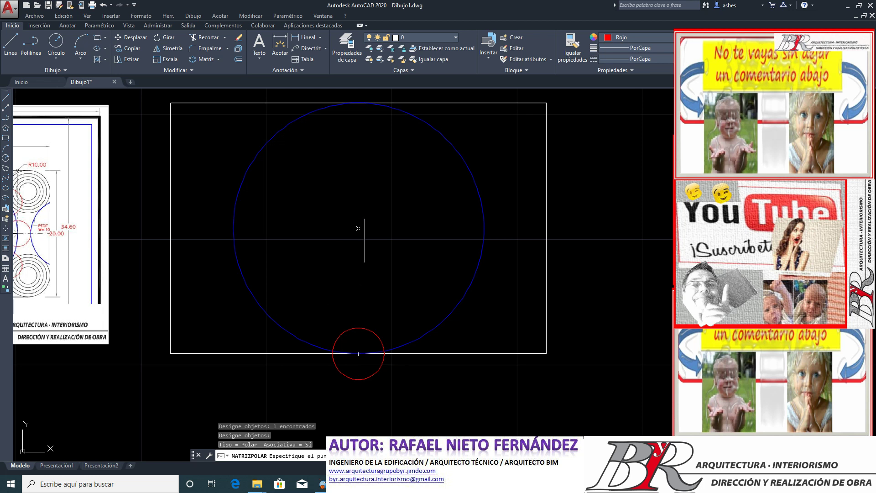
click(358, 228)
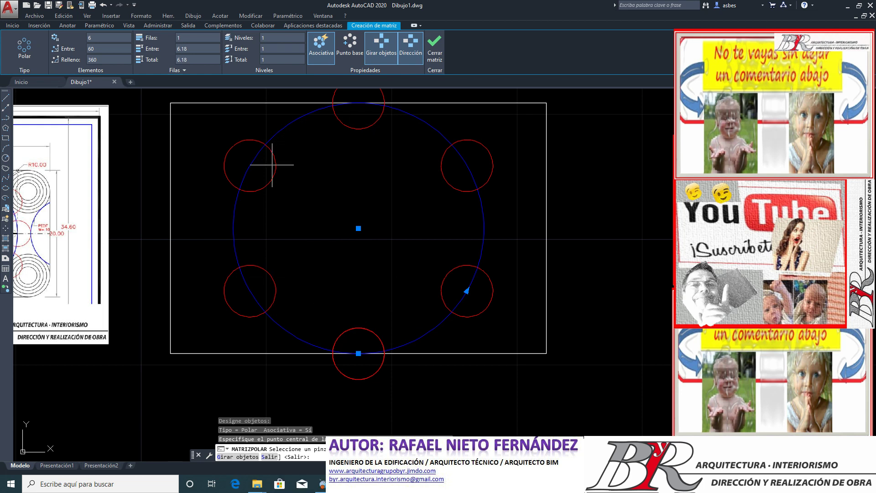
scroll(375, 328, down, 2)
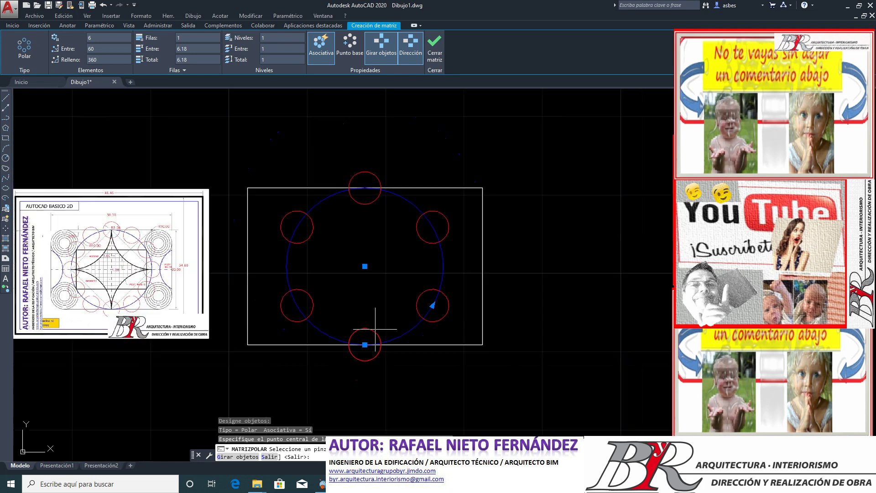
scroll(375, 328, up, 2)
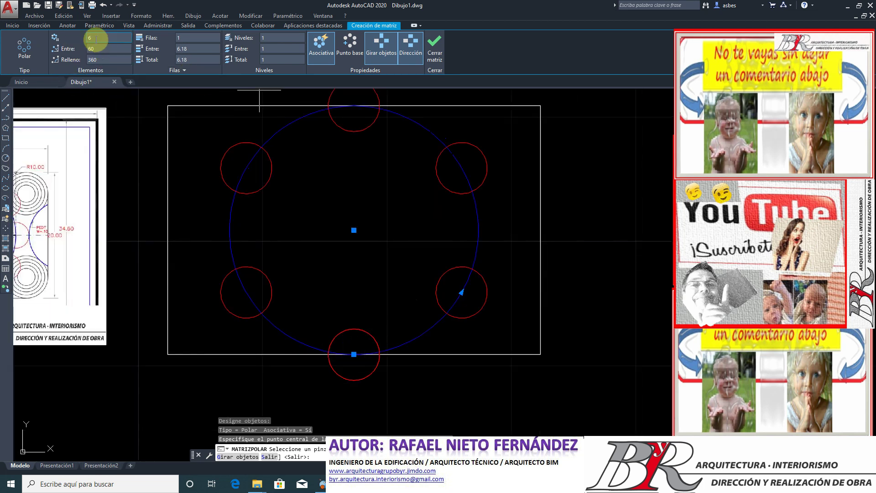
text(12)
key(Return)
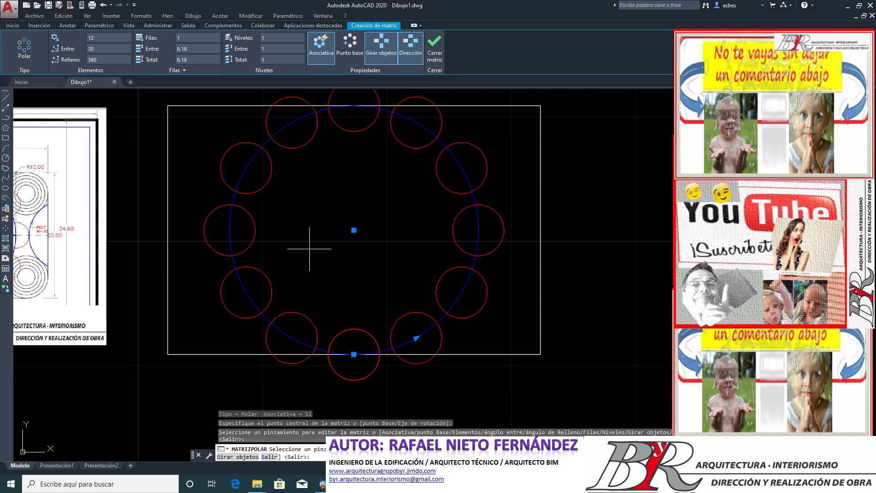
key(Return)
scroll(310, 250, down, 2)
scroll(310, 249, down, 1)
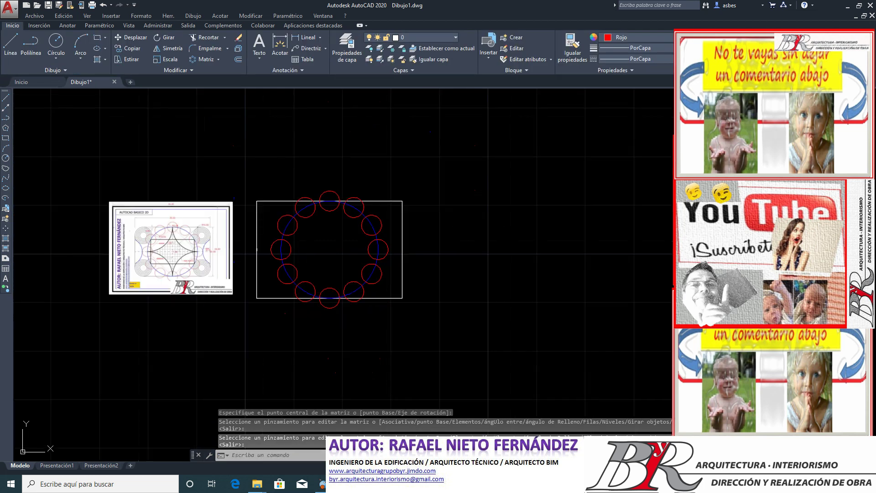
scroll(257, 249, up, 2)
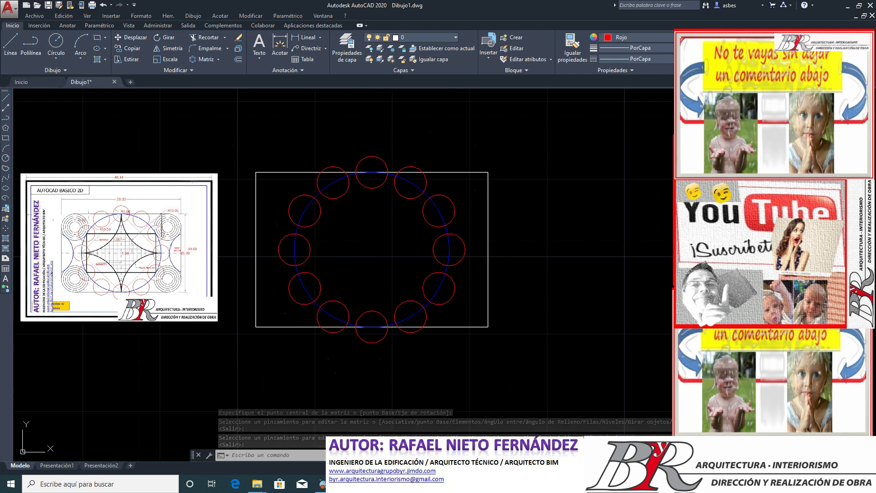
scroll(53, 234, up, 5)
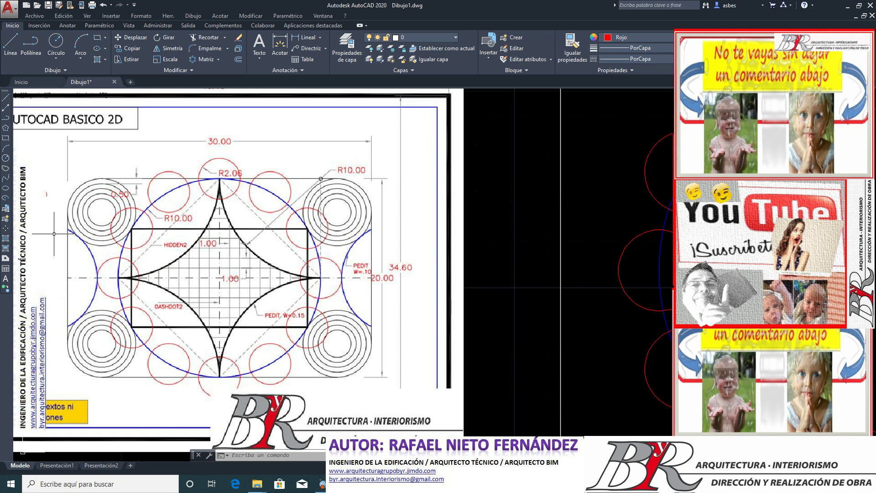
scroll(54, 234, down, 3)
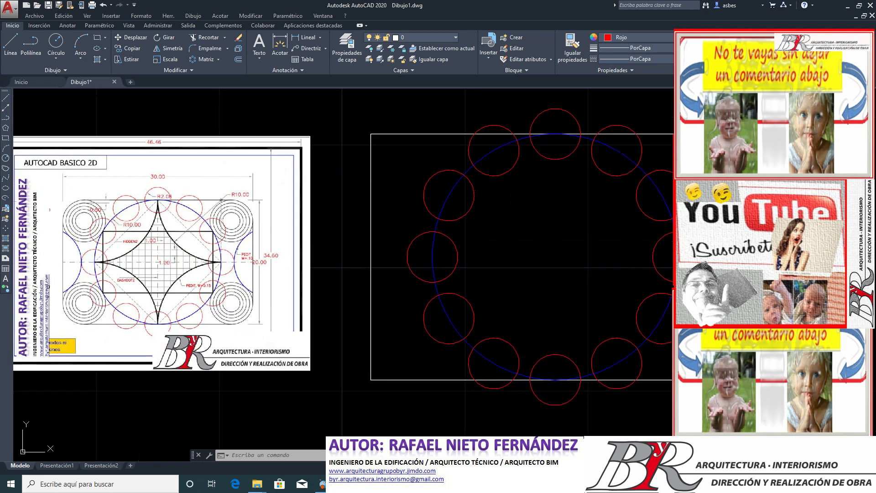
scroll(104, 283, up, 4)
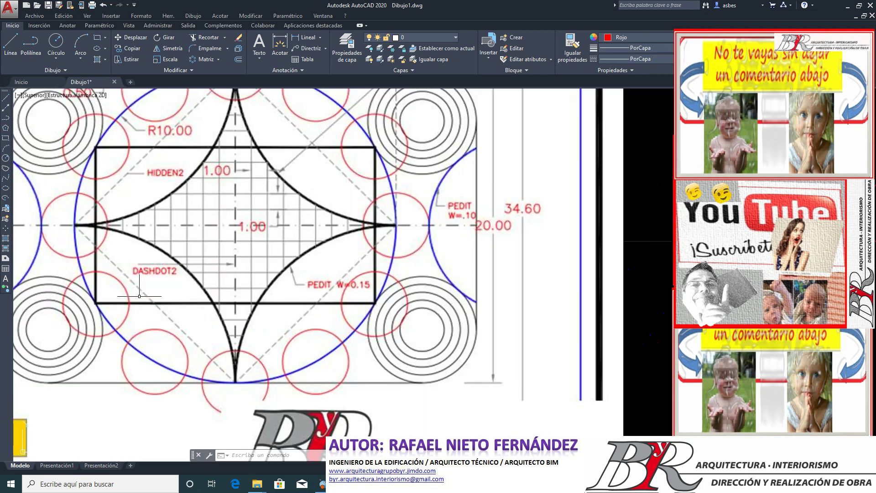
click(125, 302)
scroll(125, 301, down, 3)
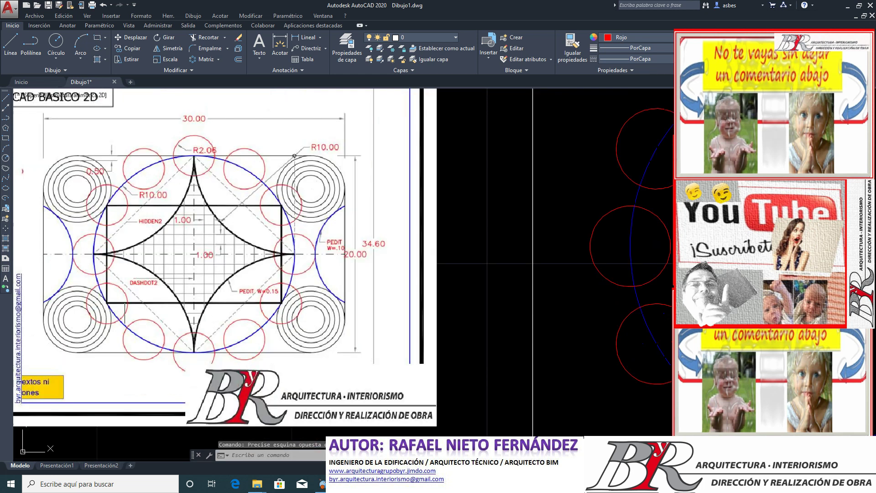
scroll(125, 301, down, 3)
scroll(125, 301, up, 3)
scroll(126, 301, up, 3)
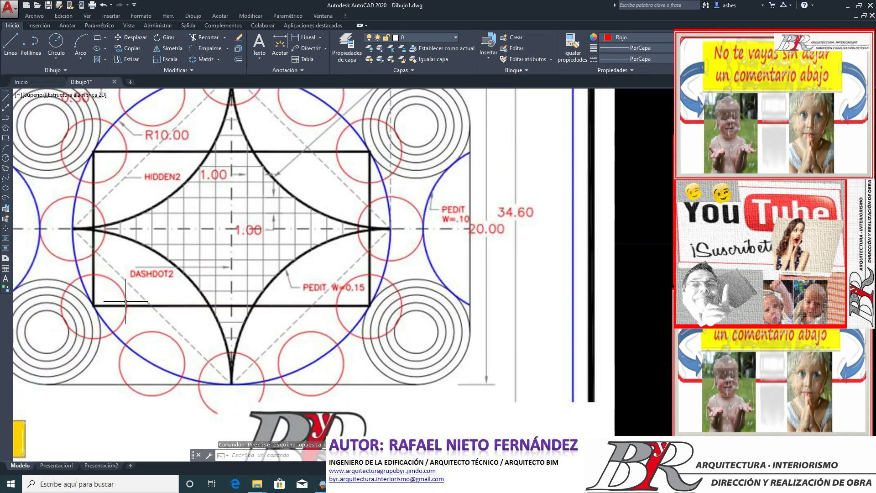
scroll(84, 306, up, 2)
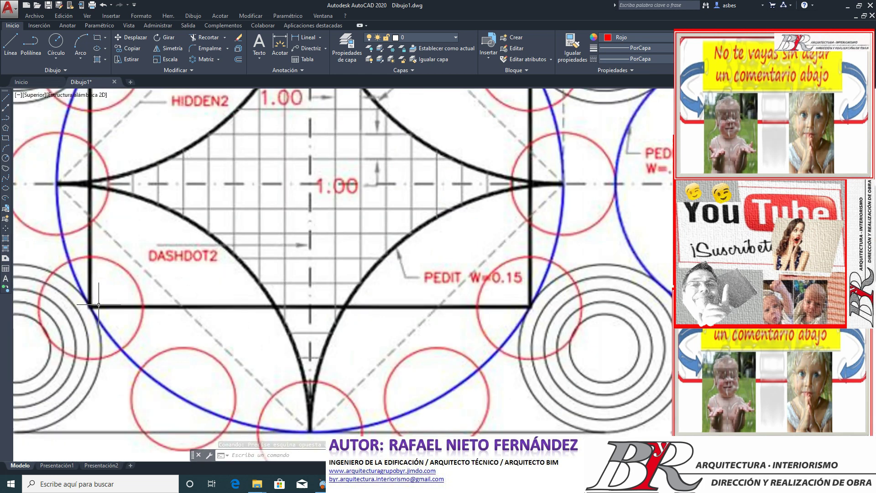
scroll(84, 306, up, 2)
scroll(83, 306, down, 4)
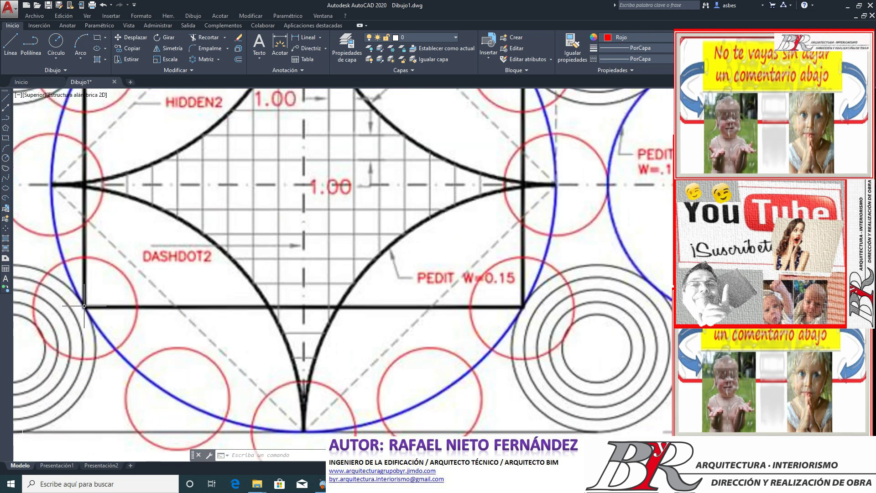
scroll(84, 306, down, 1)
scroll(249, 219, up, 5)
click(273, 121)
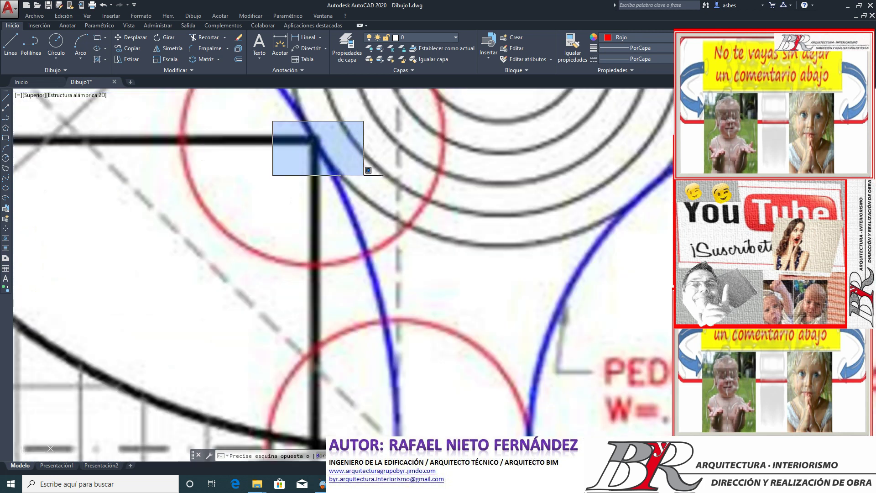
click(367, 152)
scroll(367, 153, down, 1)
scroll(370, 179, down, 5)
scroll(342, 273, up, 2)
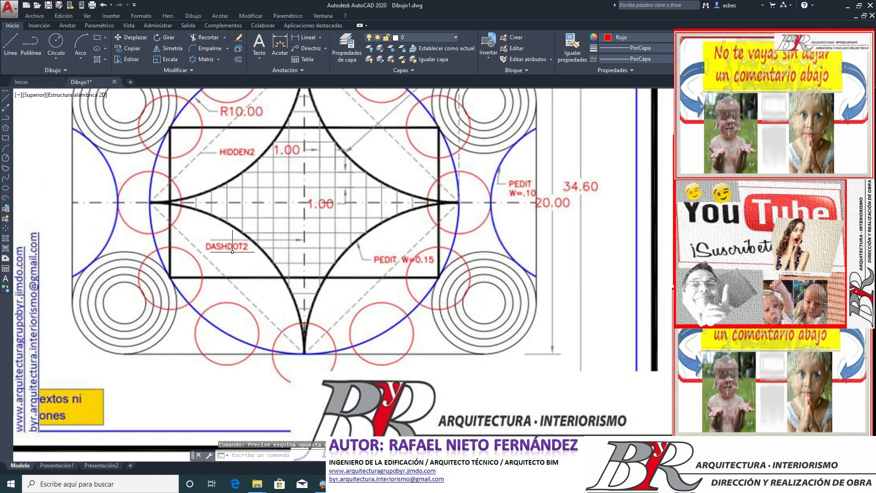
scroll(342, 273, up, 2)
click(38, 268)
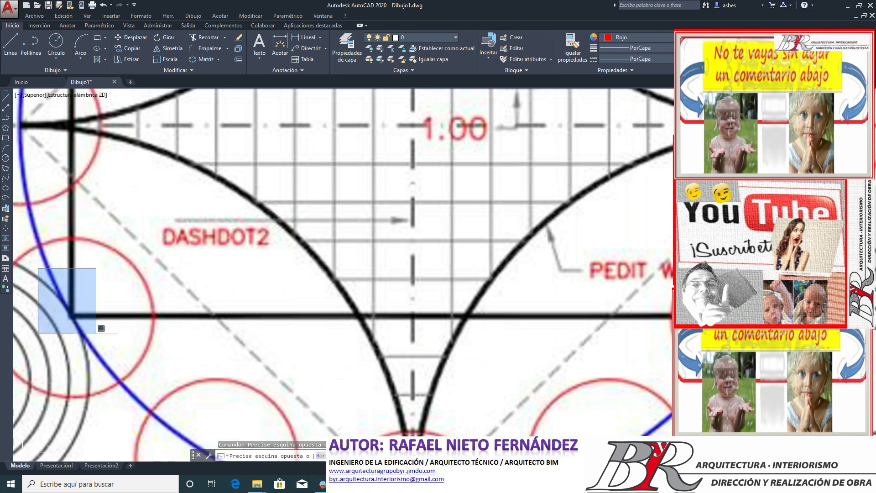
click(116, 343)
scroll(116, 343, down, 5)
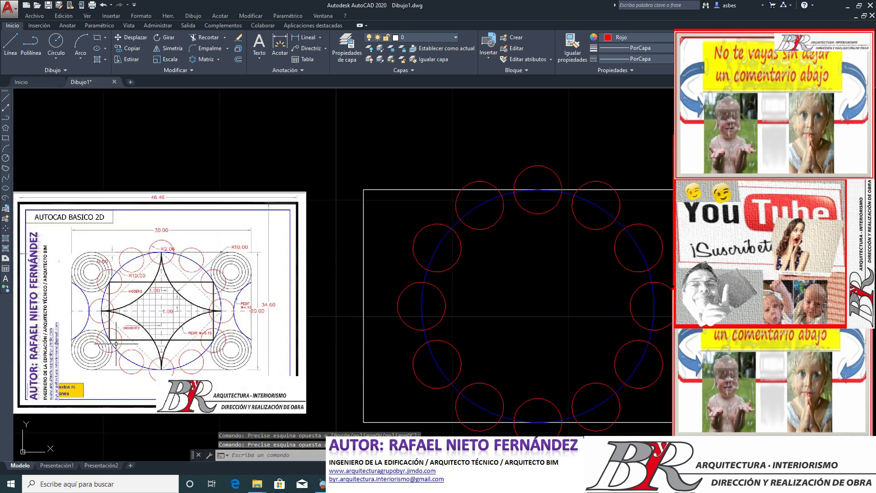
scroll(201, 288, up, 4)
scroll(201, 287, up, 1)
click(162, 217)
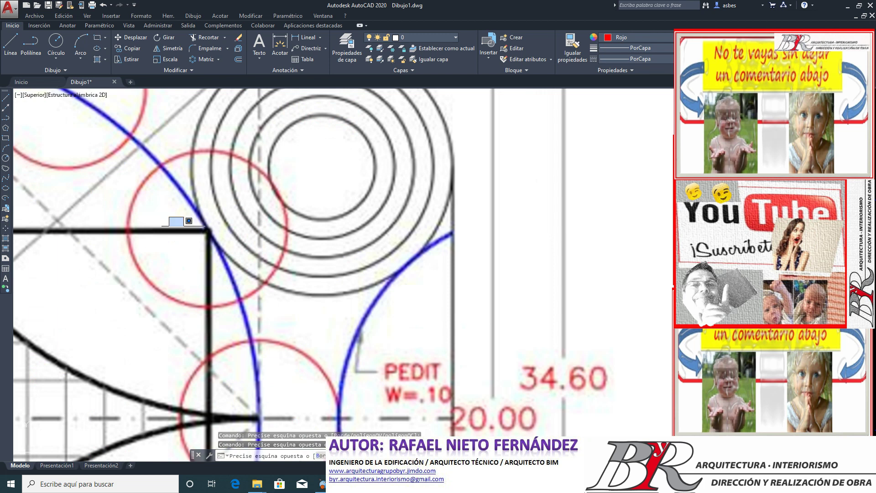
click(248, 270)
scroll(205, 255, down, 5)
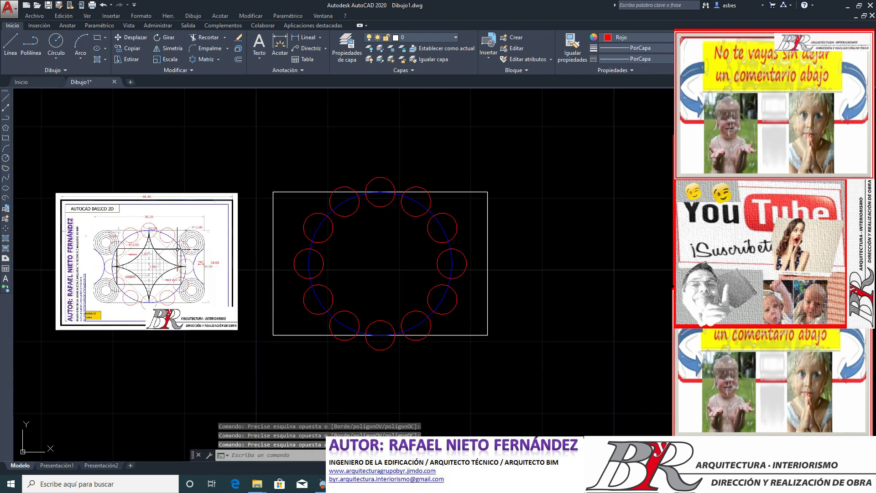
scroll(515, 246, up, 2)
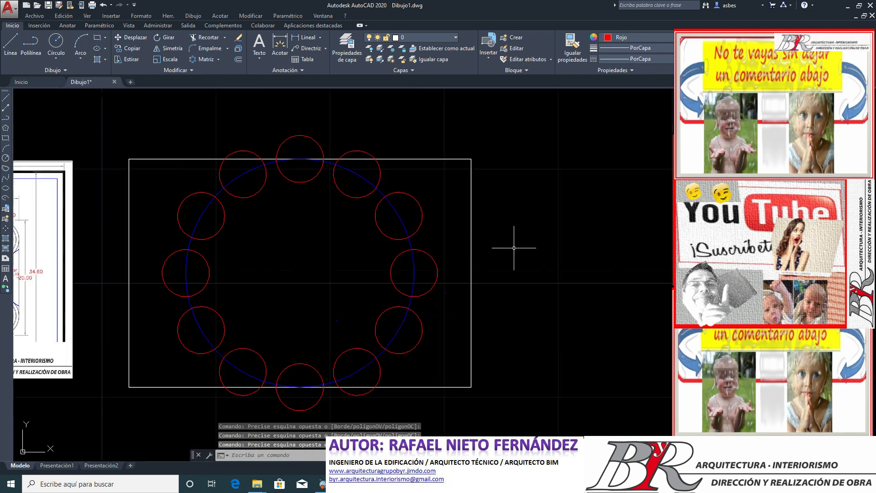
Step: Reset the colour to ByLayer and draw a rectangle between opposite red circle centres
click(669, 39)
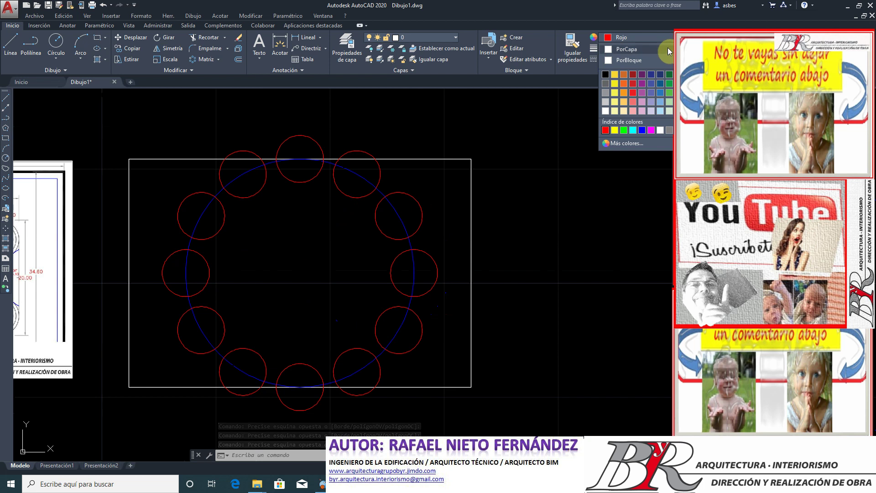
click(668, 49)
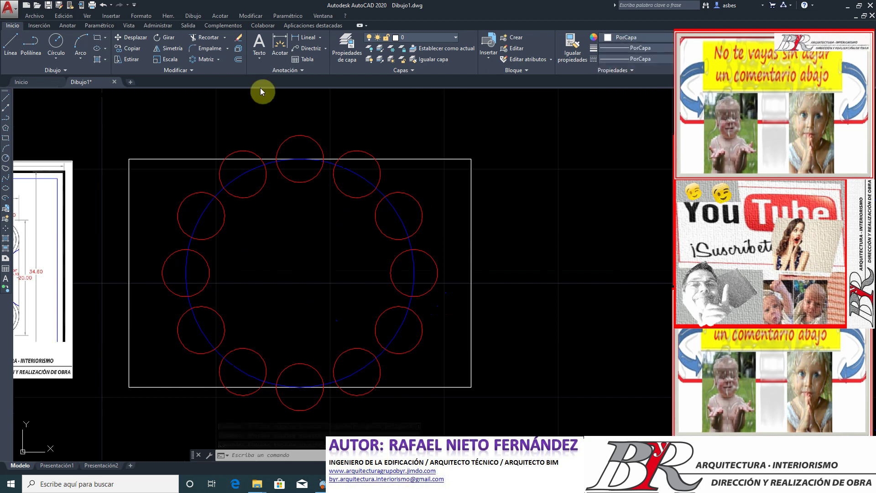
click(98, 41)
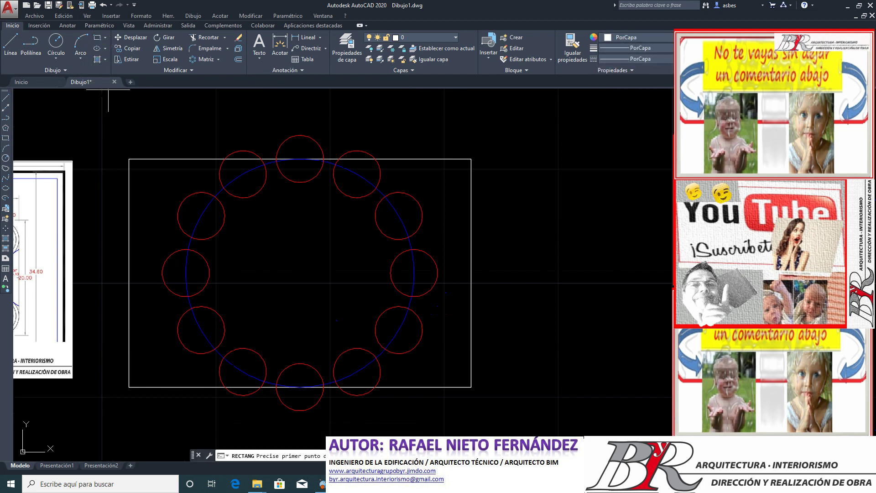
click(200, 329)
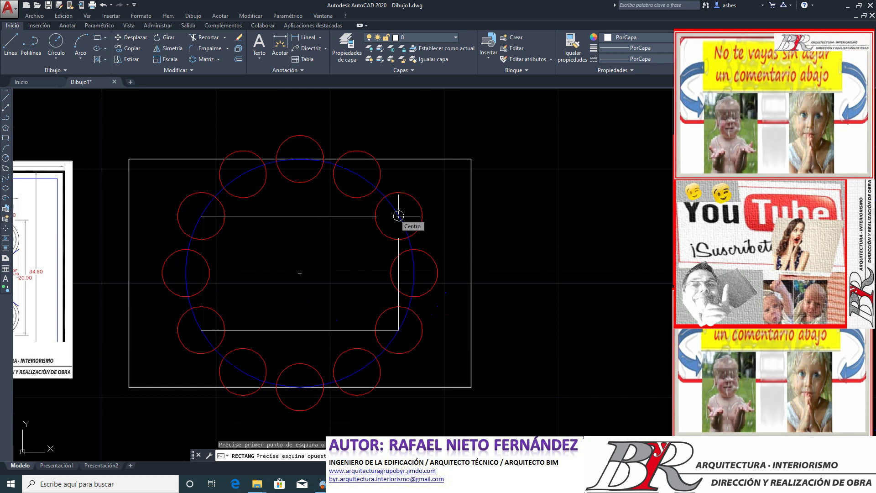
click(398, 215)
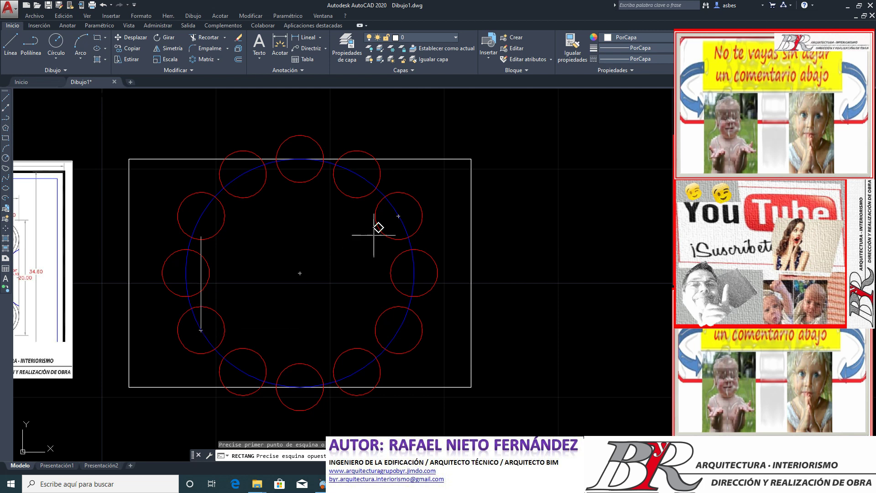
click(398, 216)
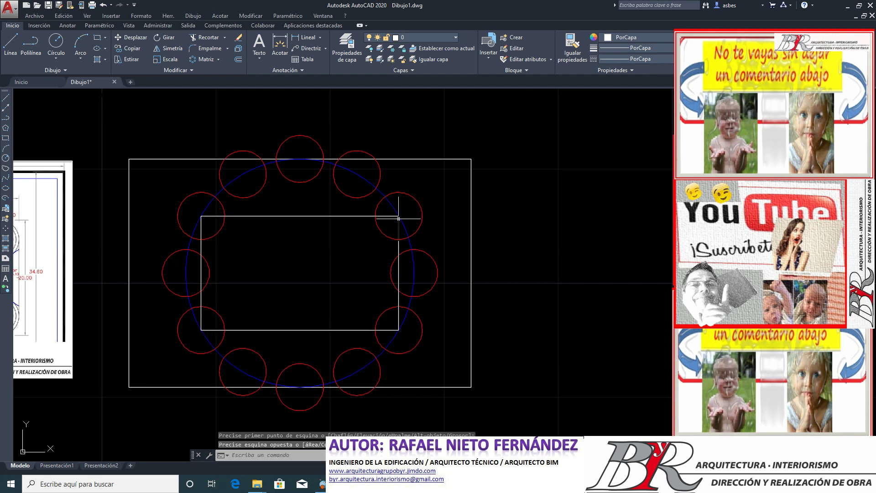
scroll(406, 223, down, 2)
scroll(302, 283, down, 3)
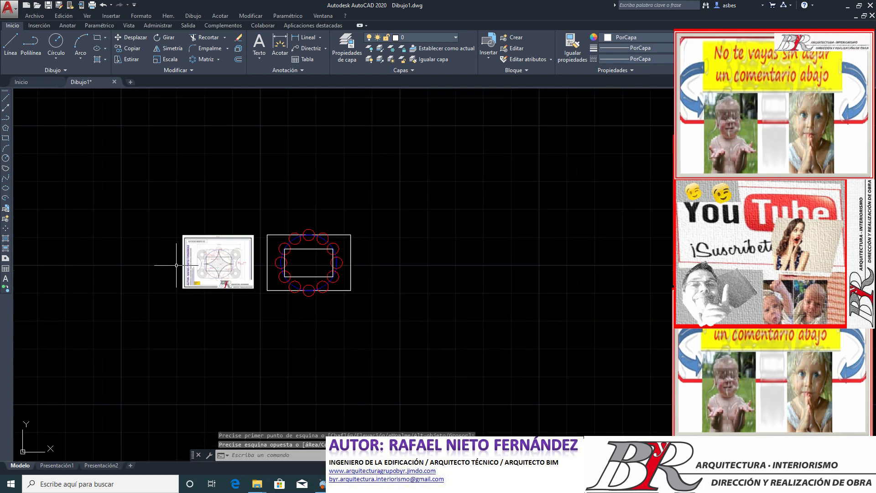
scroll(201, 276, up, 3)
scroll(255, 262, up, 2)
scroll(262, 257, up, 2)
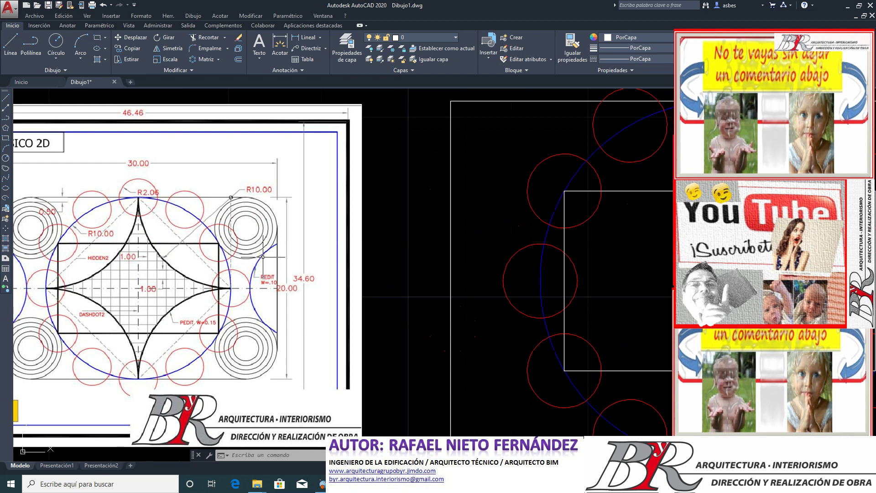
scroll(212, 186, up, 2)
scroll(208, 198, up, 2)
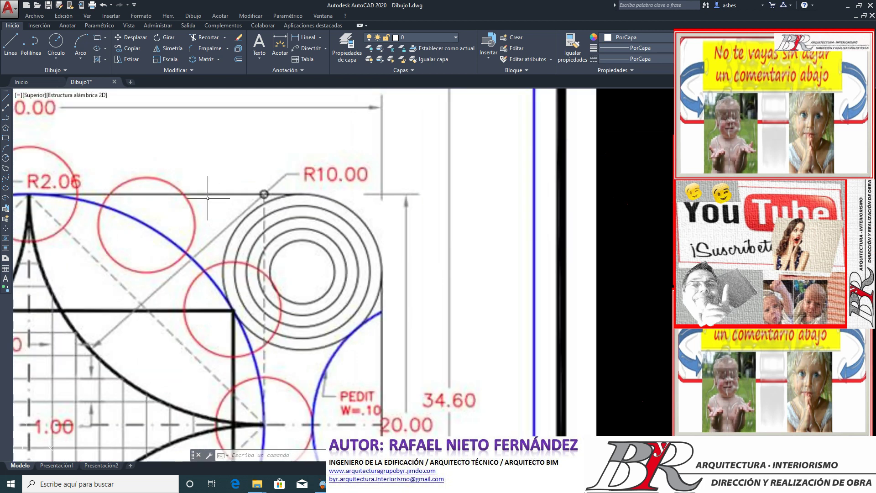
scroll(208, 198, down, 2)
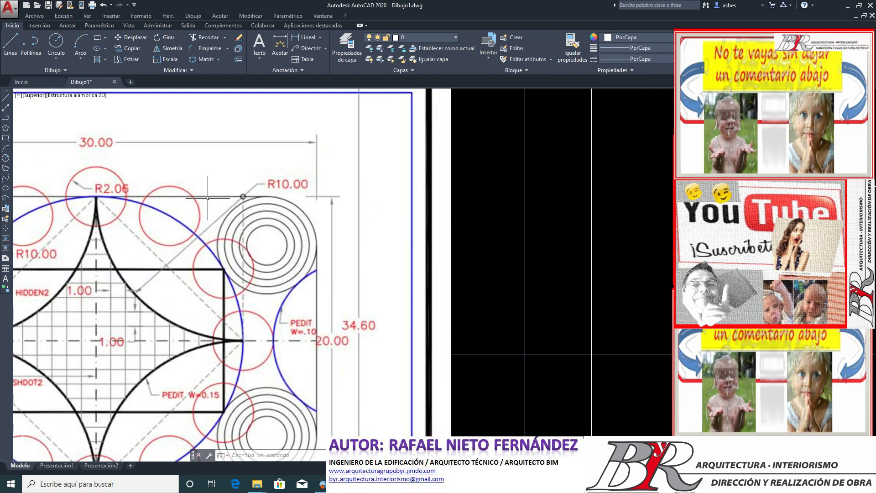
scroll(194, 228, down, 2)
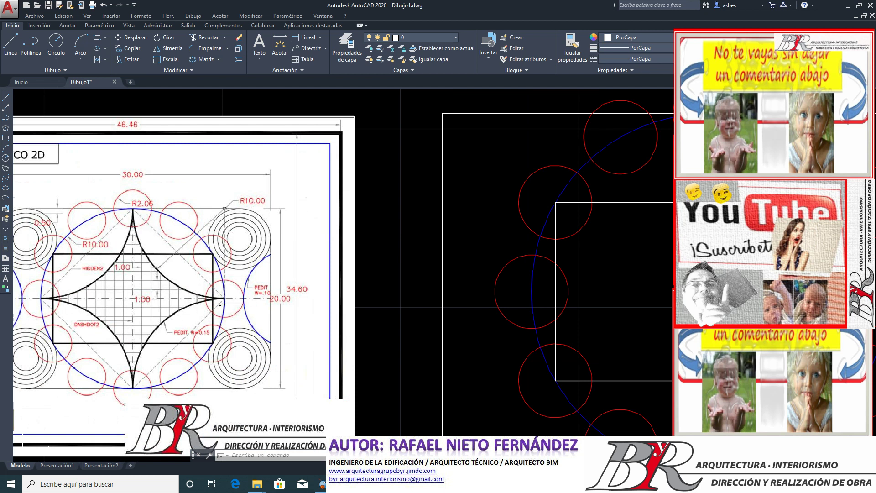
scroll(220, 303, up, 2)
scroll(231, 284, up, 4)
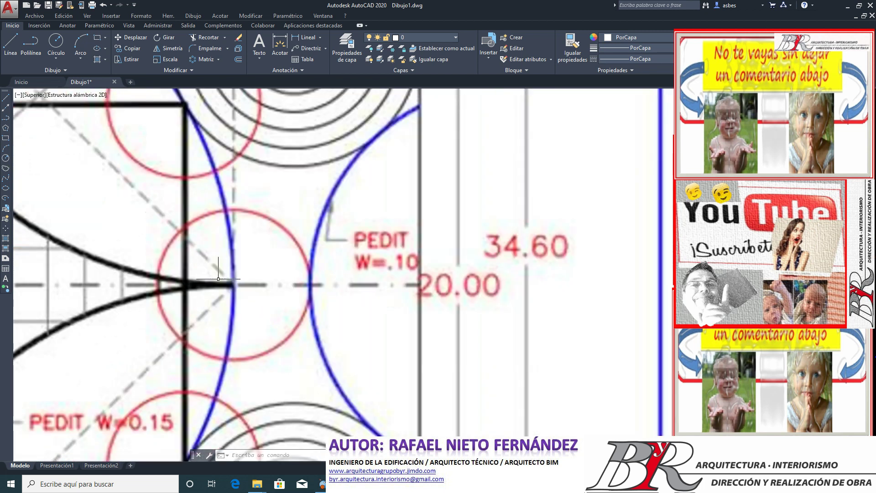
scroll(248, 301, down, 3)
scroll(228, 292, down, 2)
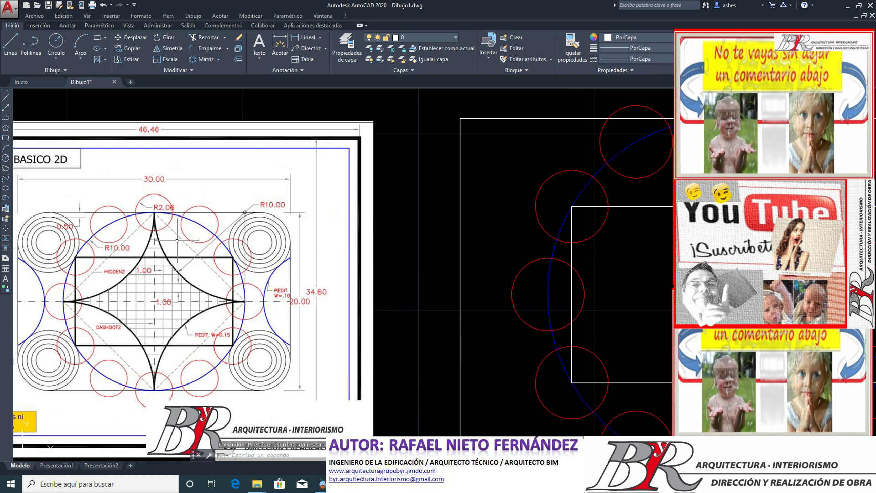
scroll(159, 213, up, 2)
scroll(161, 213, up, 3)
click(131, 212)
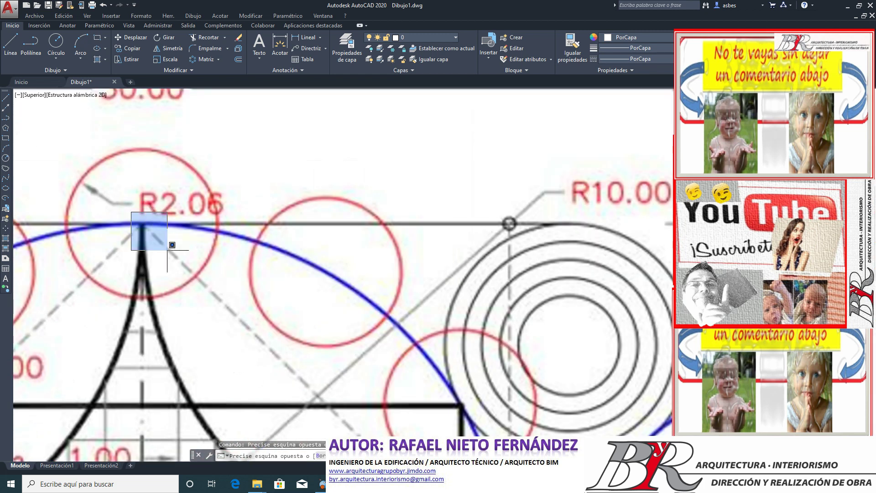
key(Escape)
scroll(167, 250, down, 3)
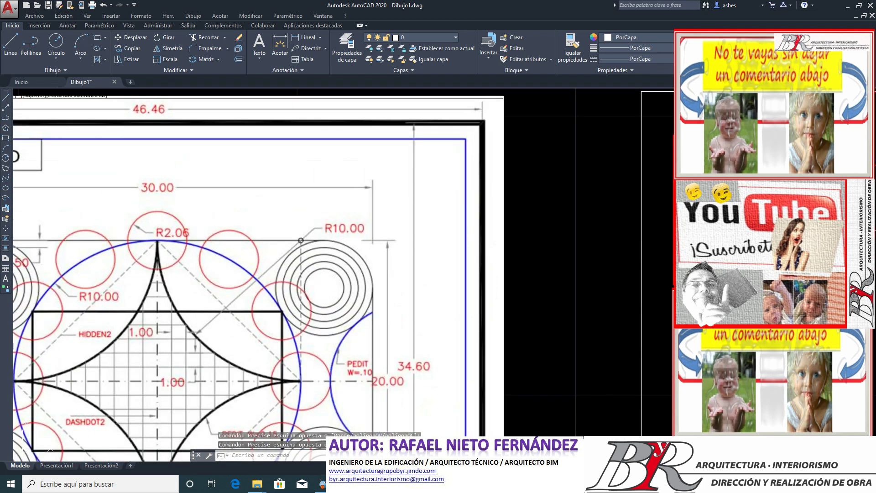
click(290, 220)
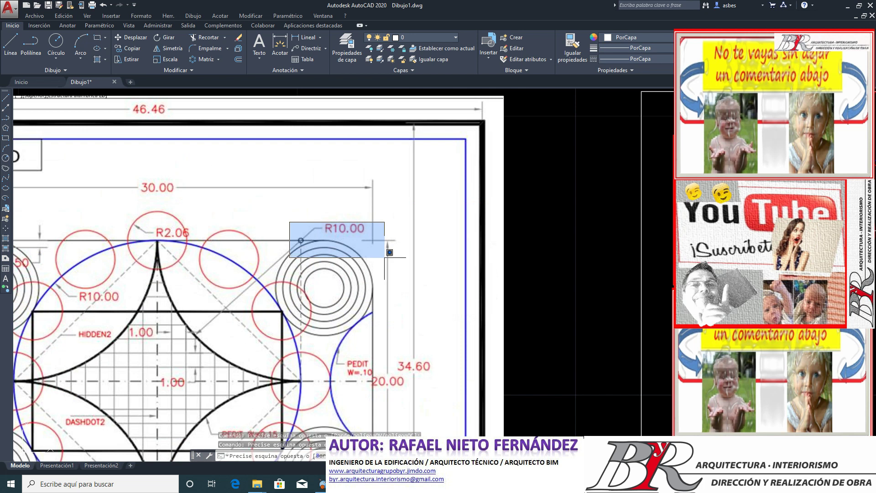
key(Escape)
scroll(97, 277, down, 3)
scroll(242, 235, down, 3)
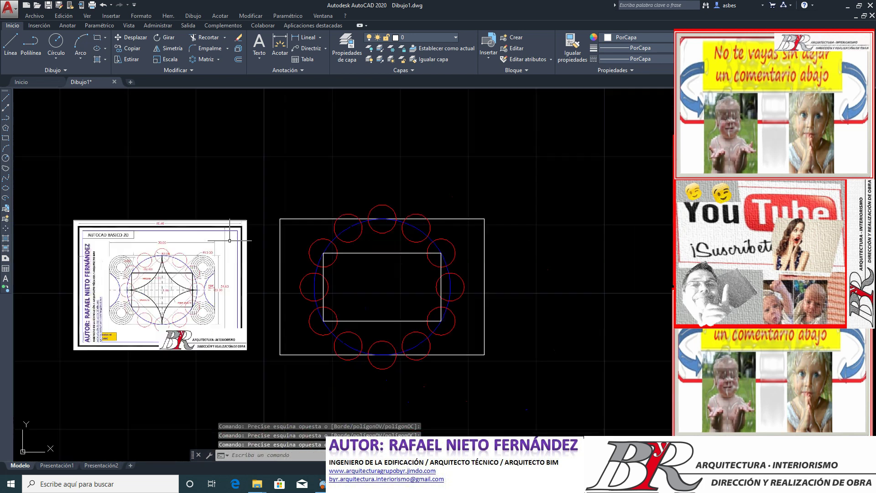
scroll(484, 276, up, 4)
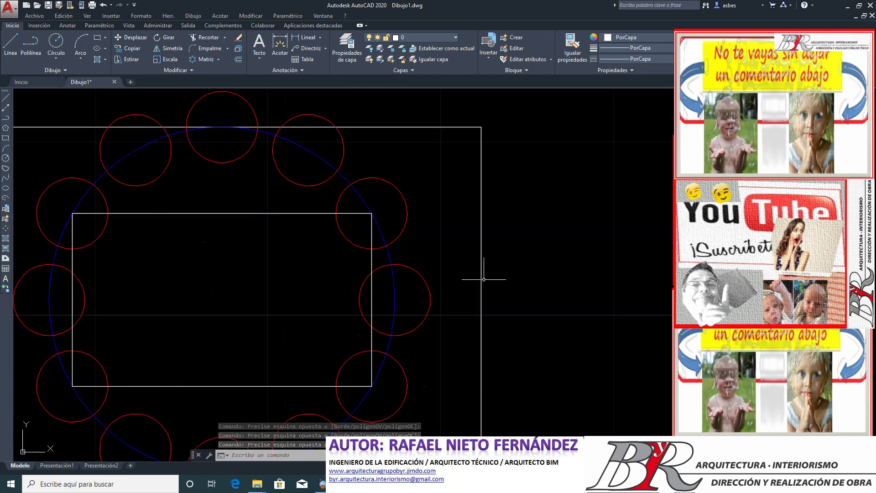
Step: Draw an inward-curving Start-End-Radius arc from the blue circle's top to its right quadrant
click(81, 59)
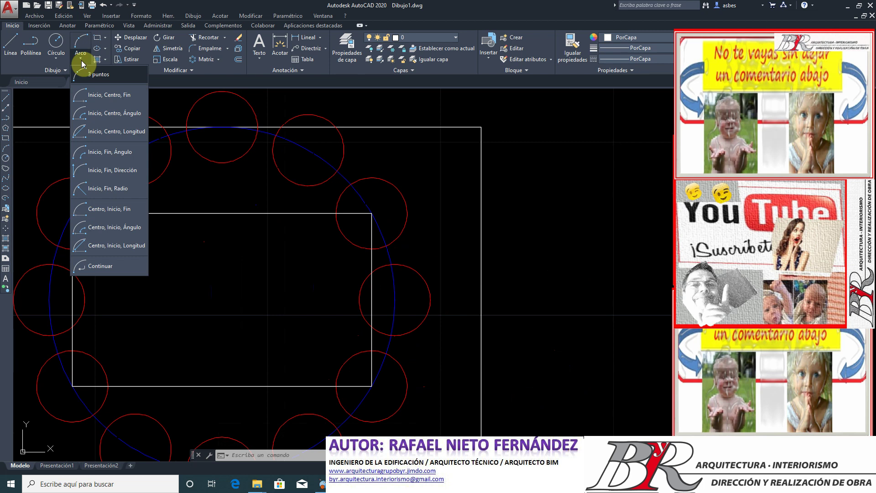
click(110, 189)
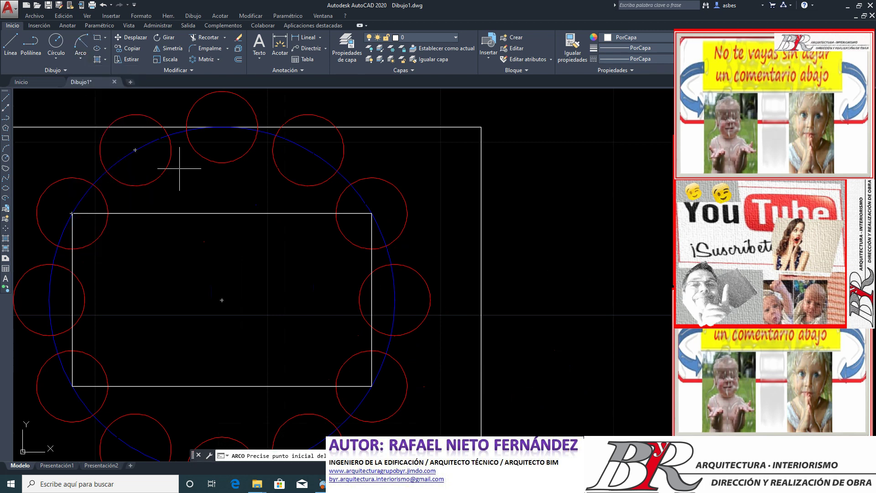
click(222, 127)
click(372, 213)
scroll(324, 237, down, 2)
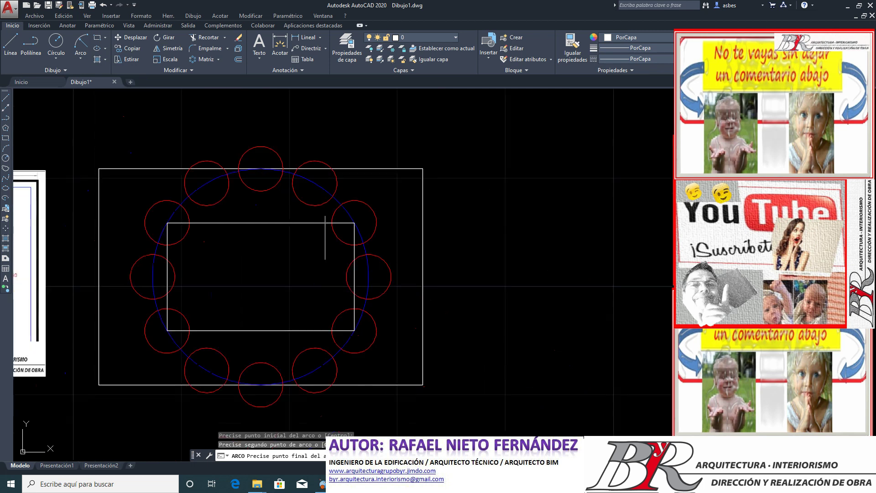
scroll(324, 237, down, 2)
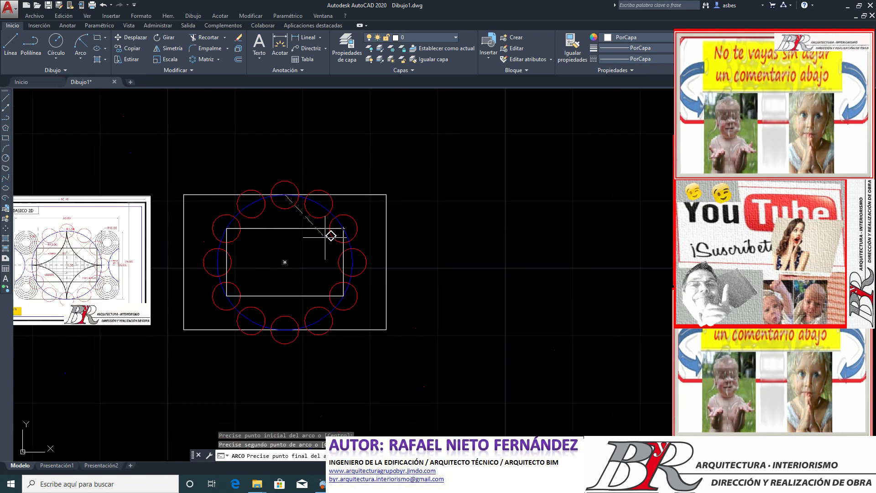
click(352, 262)
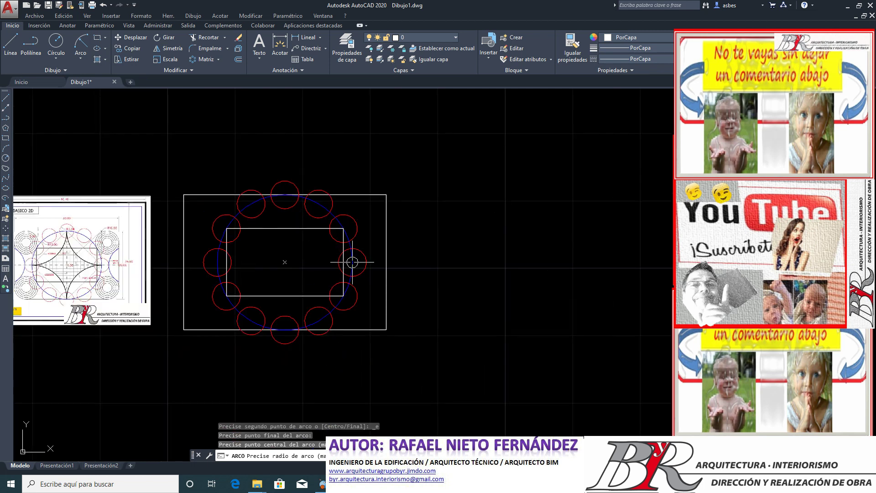
click(321, 262)
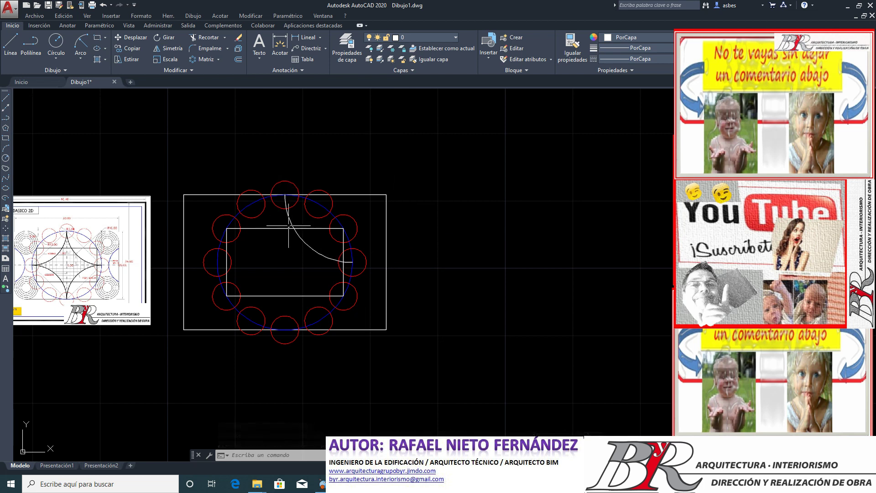
click(19, 52)
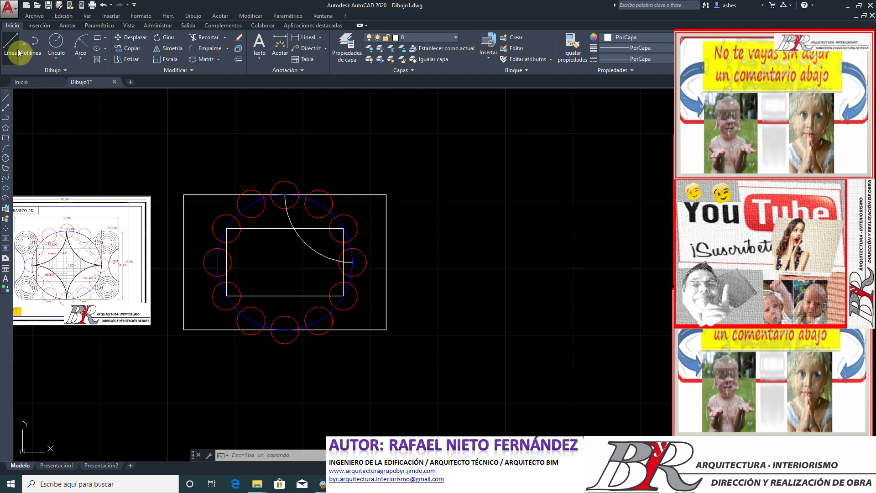
click(384, 151)
click(476, 218)
click(562, 190)
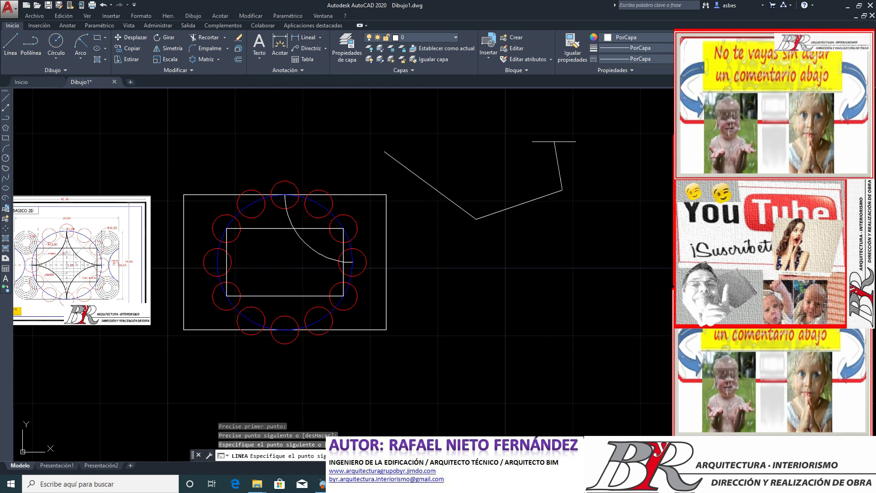
click(549, 122)
key(Return)
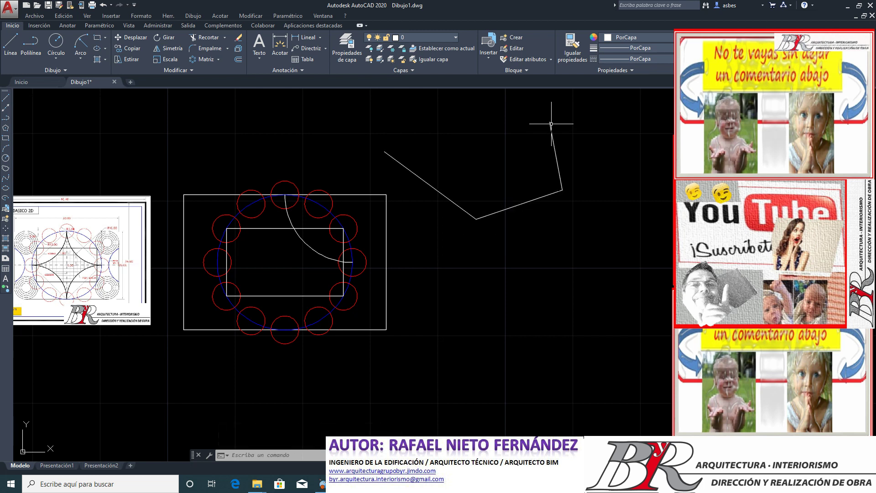
click(588, 245)
click(454, 167)
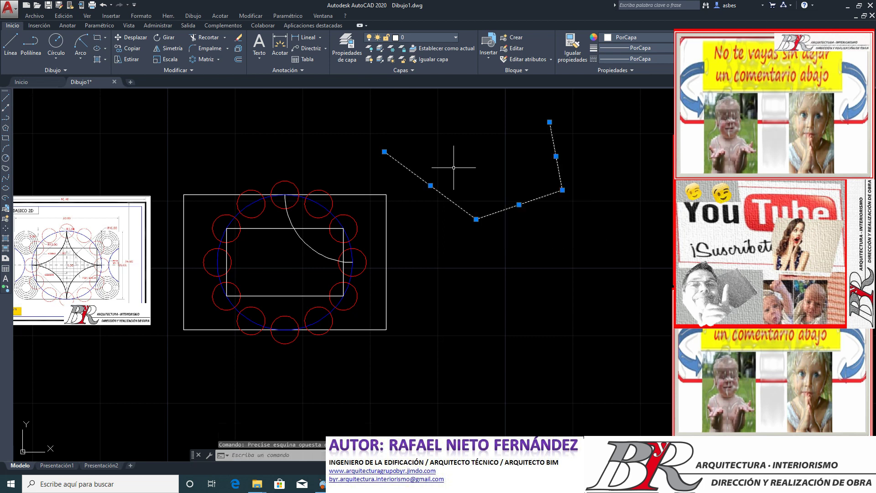
key(Delete)
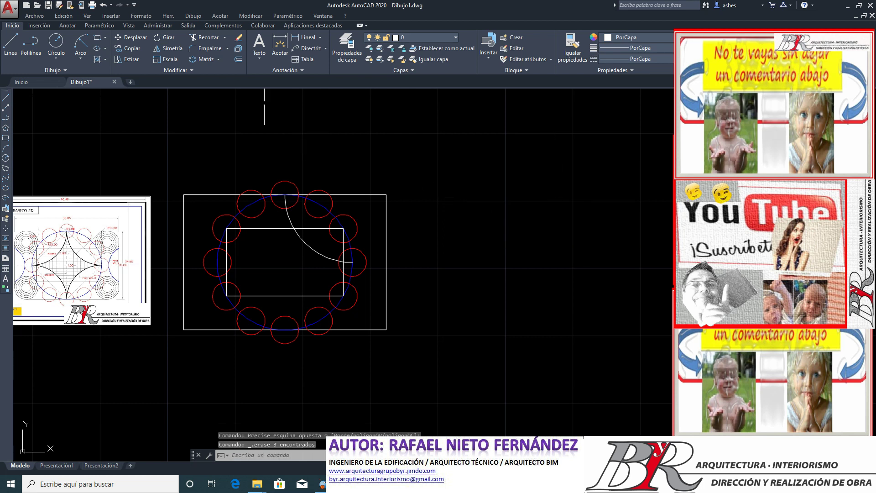
Step: Mirror the arc across the vertical top-to-bottom quadrant axis, keeping the original
click(165, 51)
text(1t)
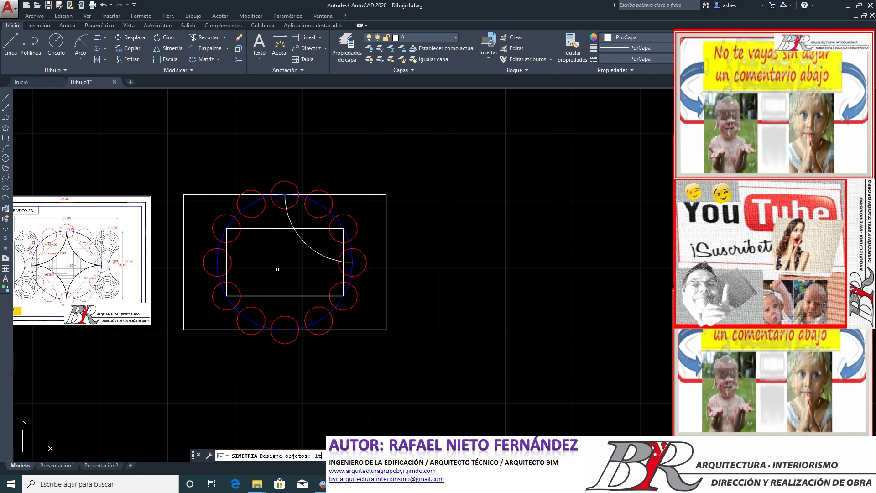
key(Return)
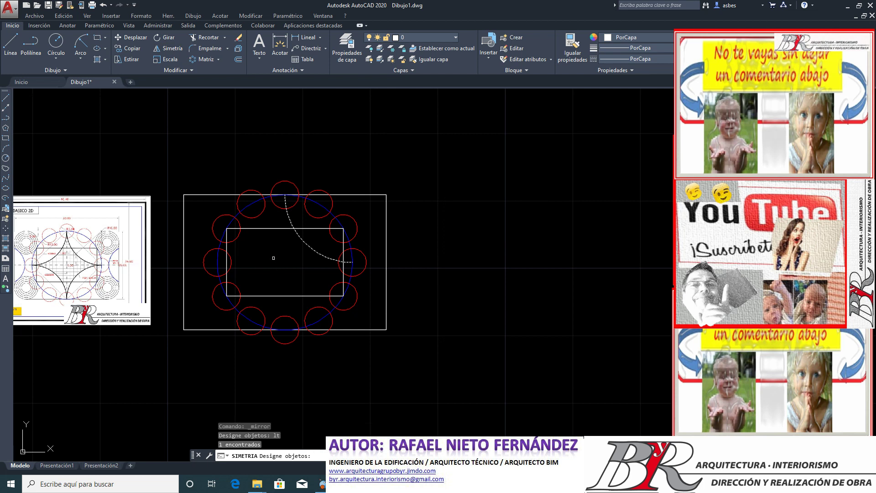
key(Return)
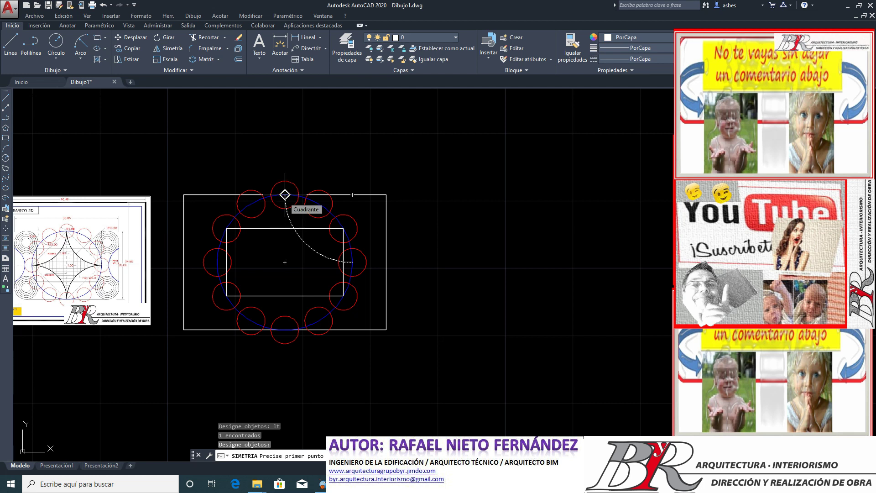
click(284, 195)
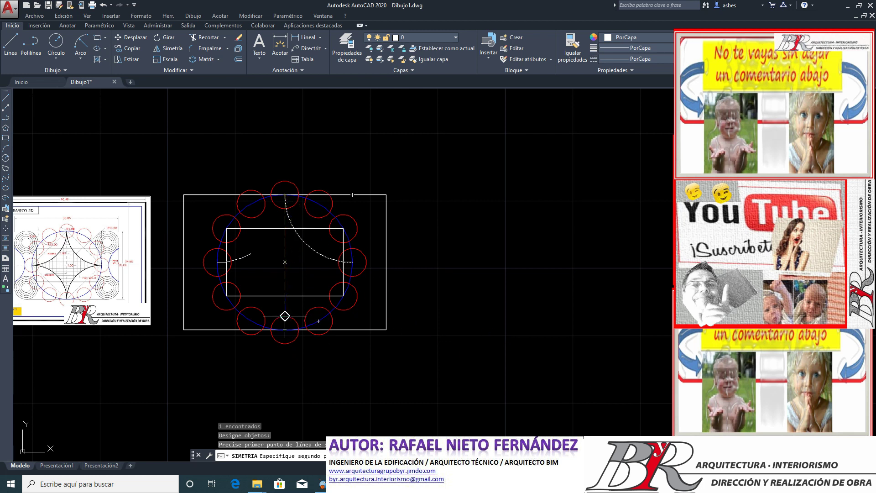
click(285, 330)
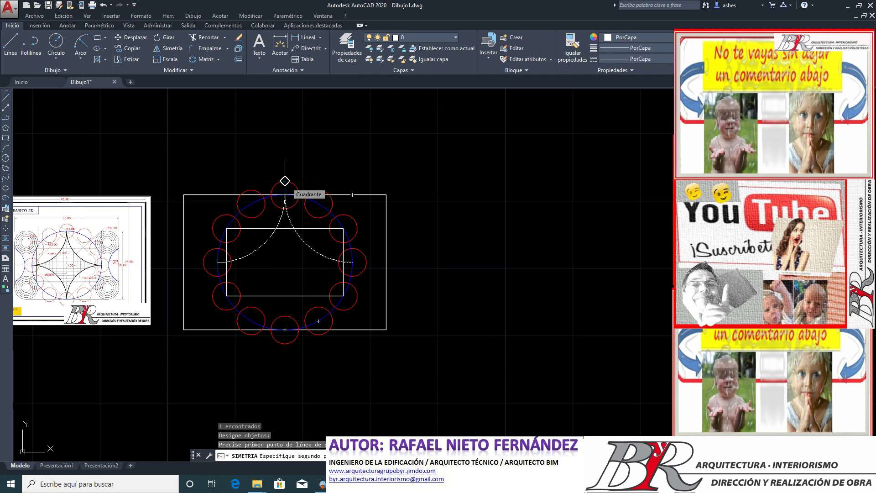
click(284, 181)
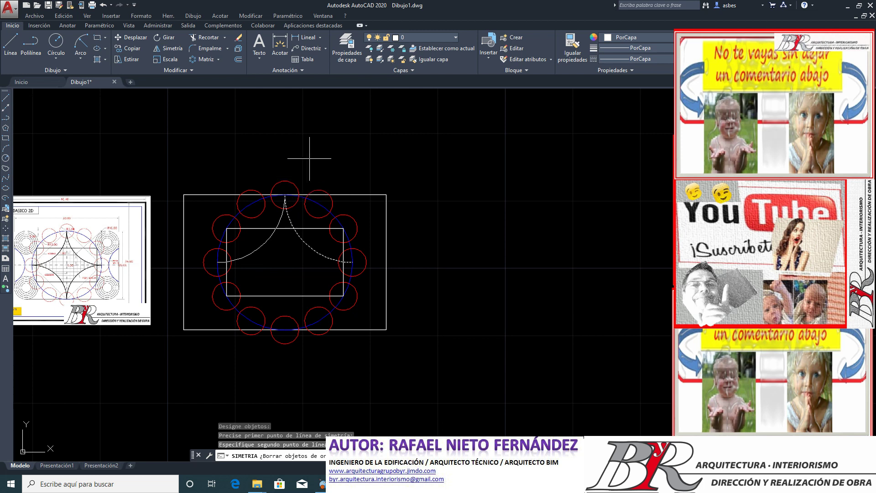
key(Return)
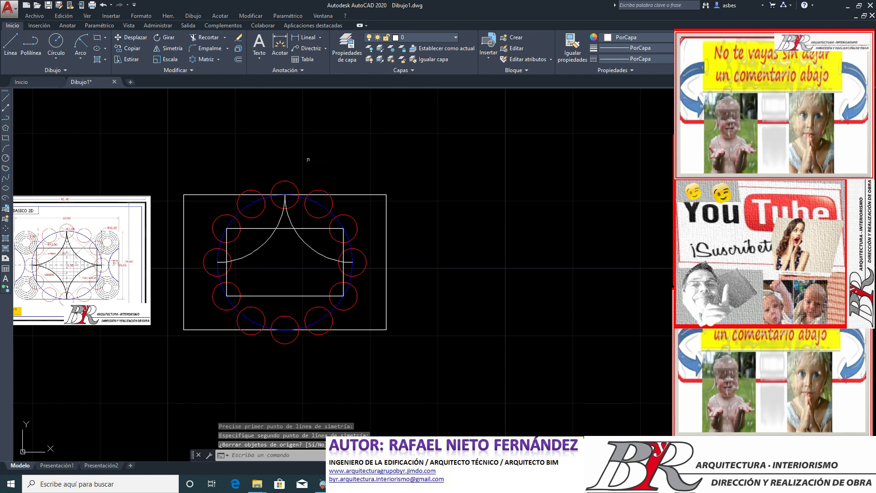
Step: Mirror both upper arcs across the left-to-right quadrant axis, keeping the originals
key(Return)
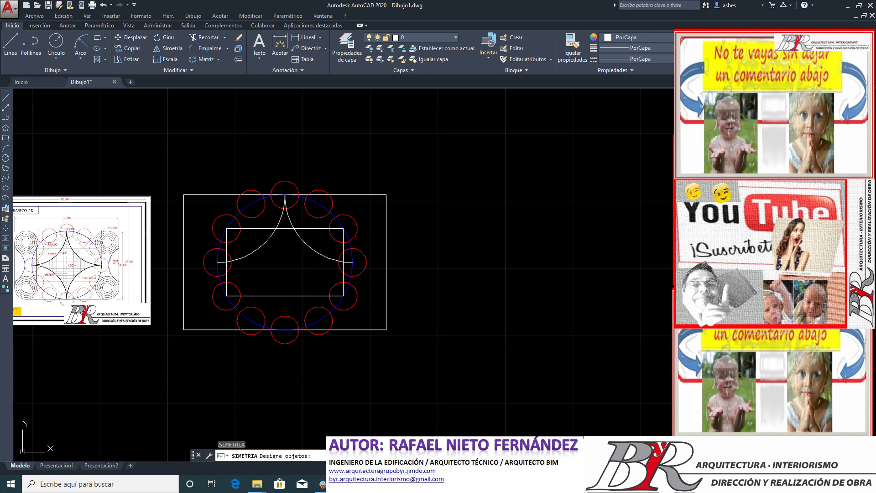
click(303, 264)
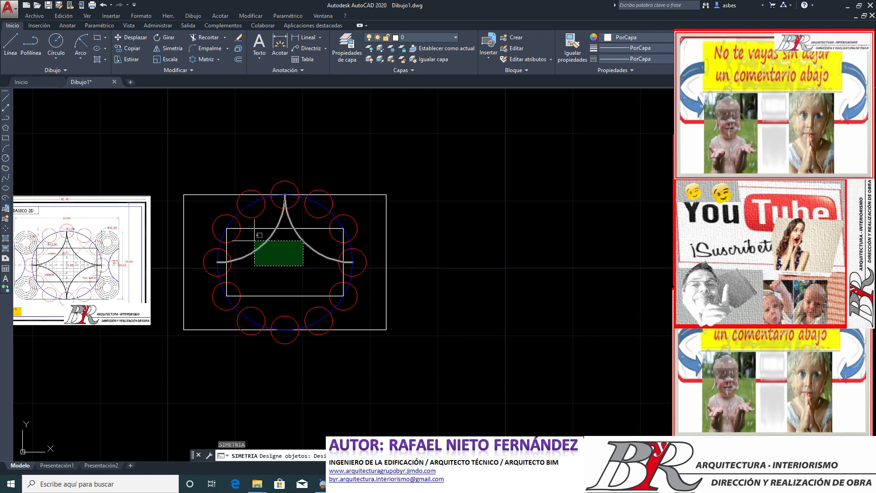
click(253, 240)
key(Return)
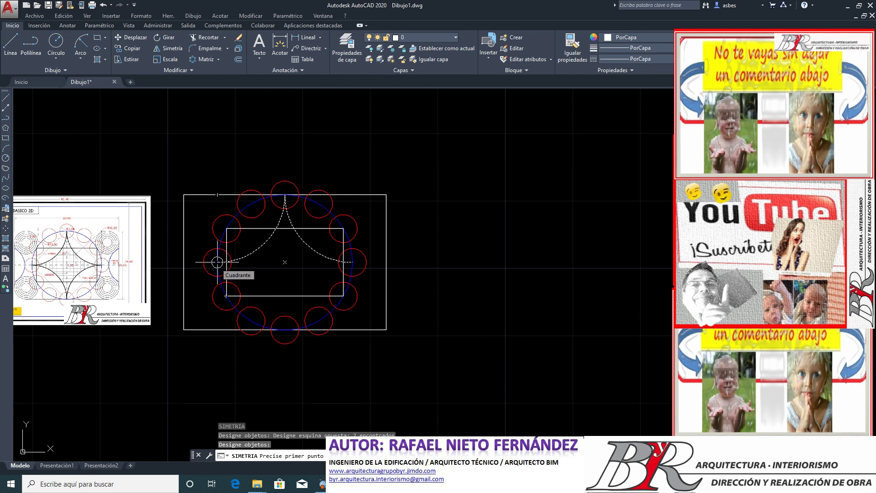
click(217, 262)
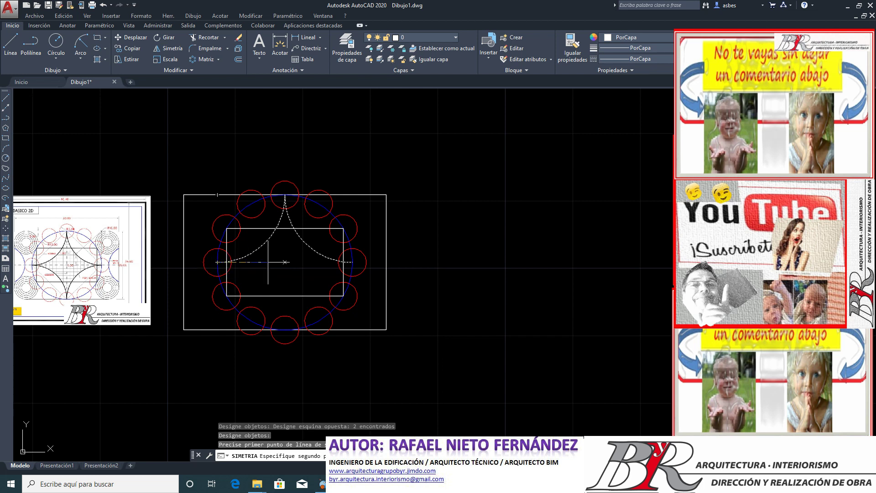
click(353, 262)
key(Return)
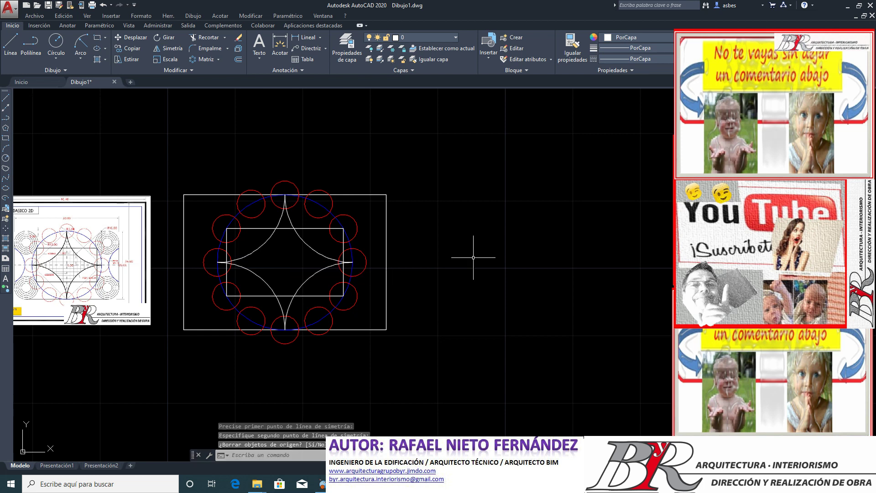
scroll(447, 275, down, 2)
scroll(231, 275, up, 2)
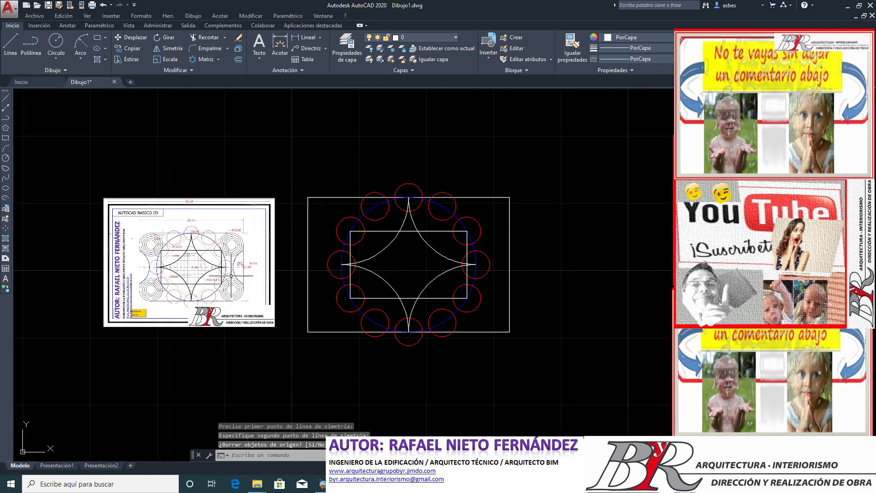
scroll(231, 275, up, 2)
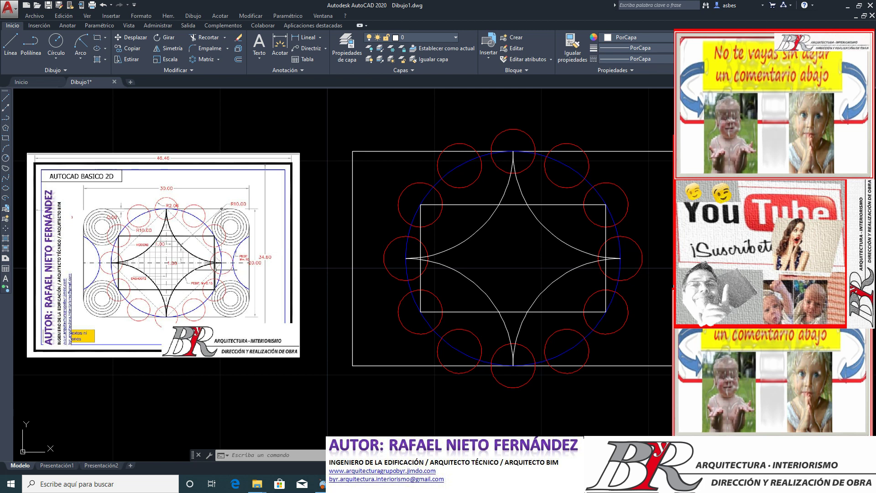
scroll(178, 262, up, 4)
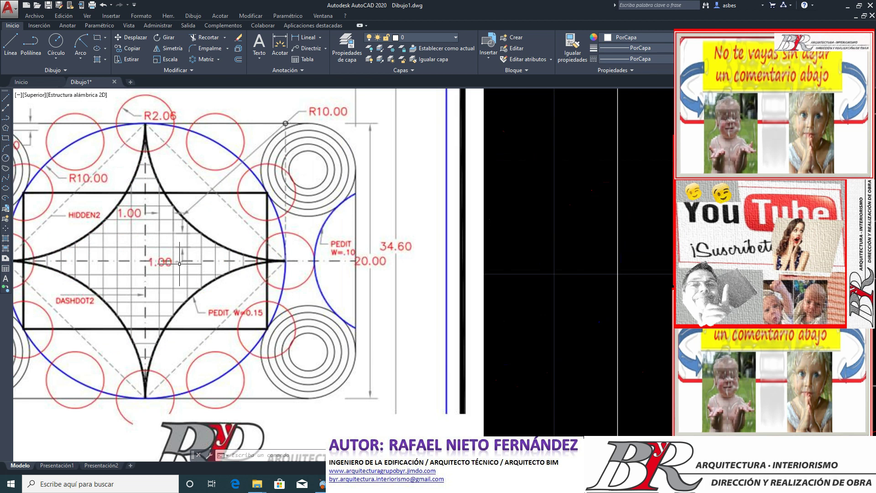
scroll(180, 264, down, 3)
scroll(319, 260, down, 2)
scroll(477, 255, up, 3)
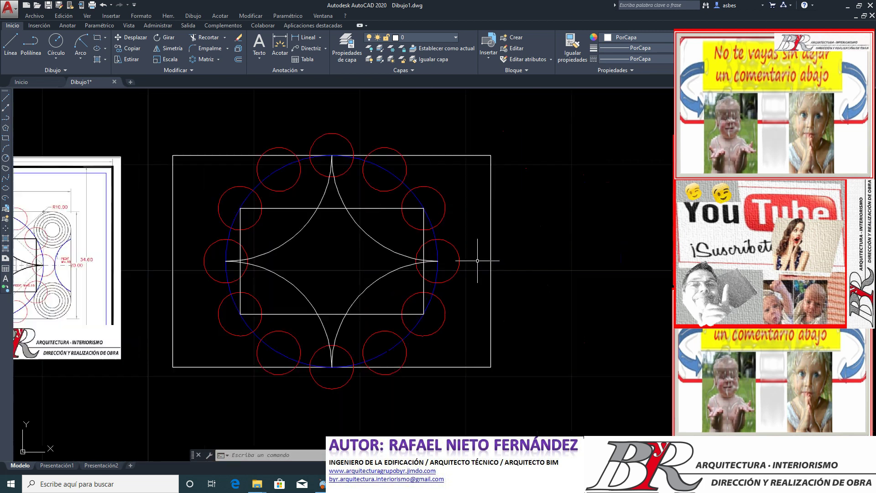
scroll(477, 260, up, 1)
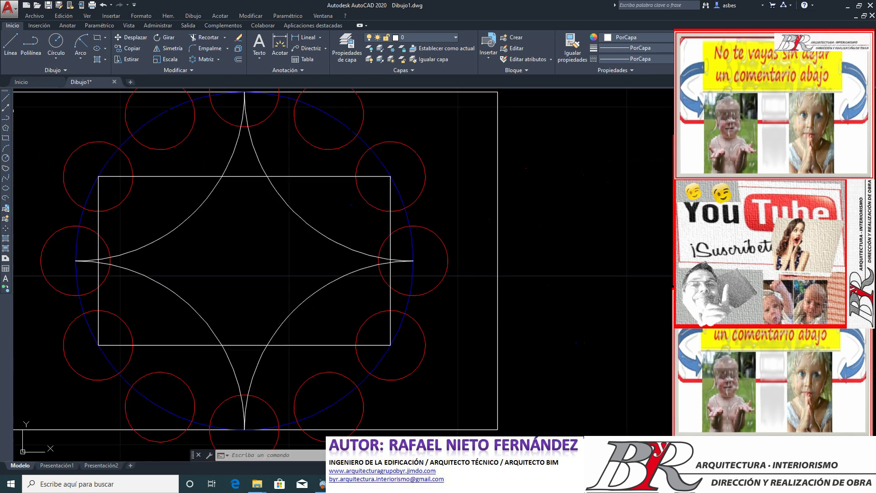
Step: Draw a horizontal line across the star from its left point to its right point
click(6, 97)
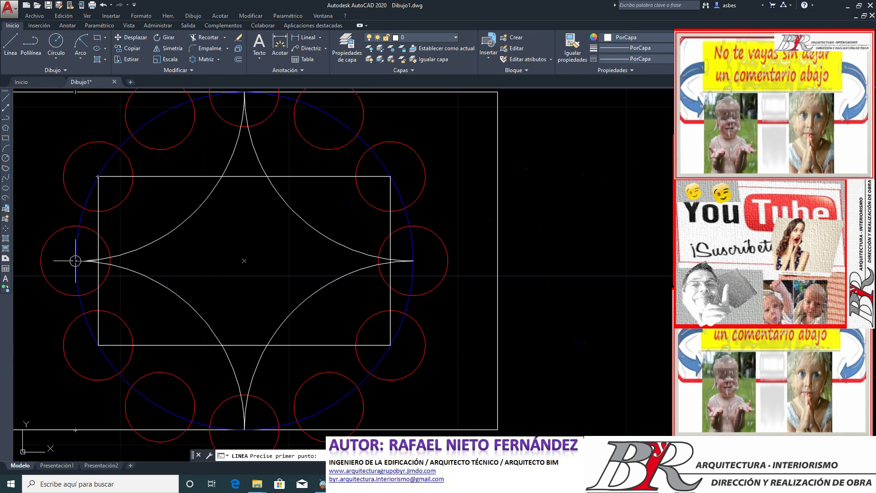
click(76, 261)
click(413, 258)
key(Return)
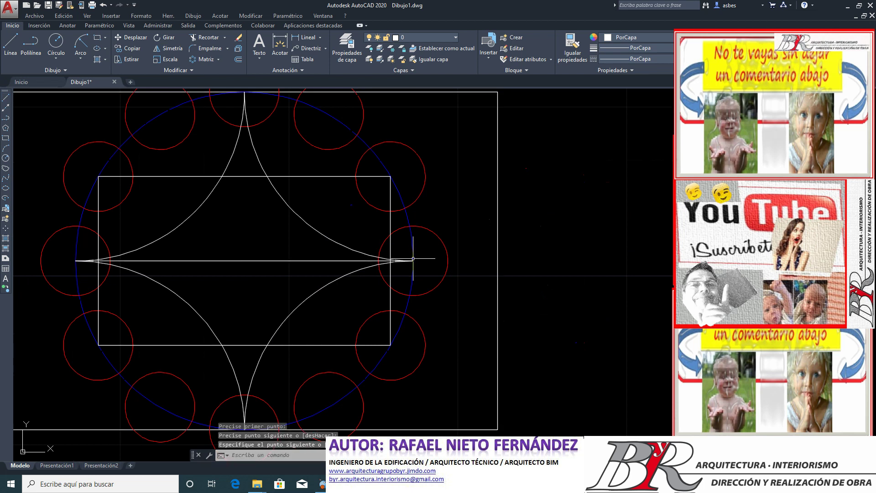
Step: Add a vertical guide line on the horizontal line and copy it further right
click(10, 46)
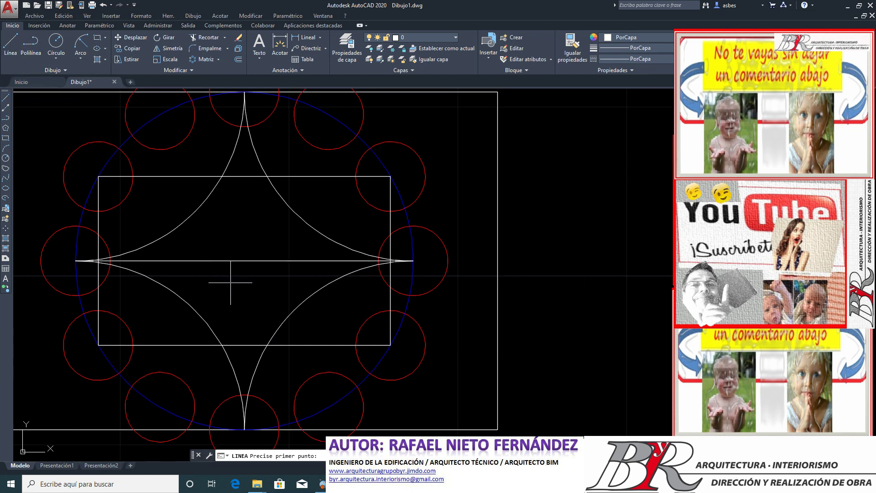
click(209, 260)
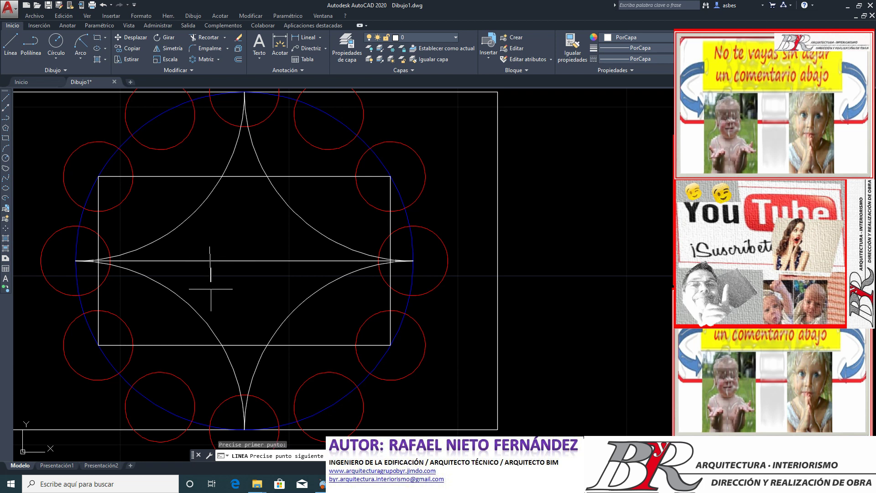
key(F8)
click(210, 284)
key(Escape)
click(209, 274)
click(195, 272)
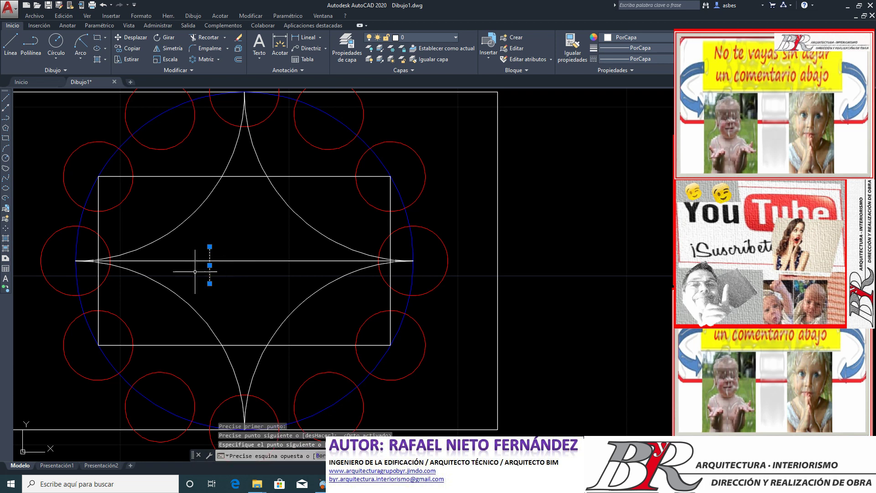
click(132, 47)
click(244, 261)
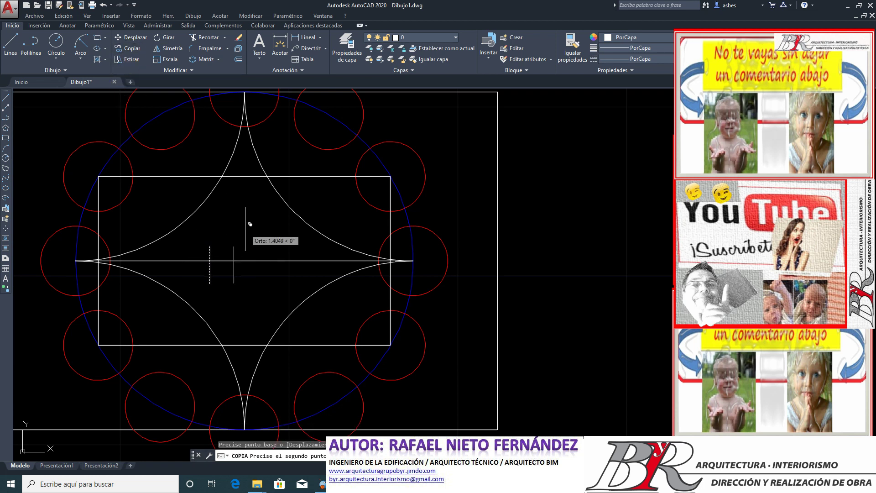
click(290, 221)
key(Return)
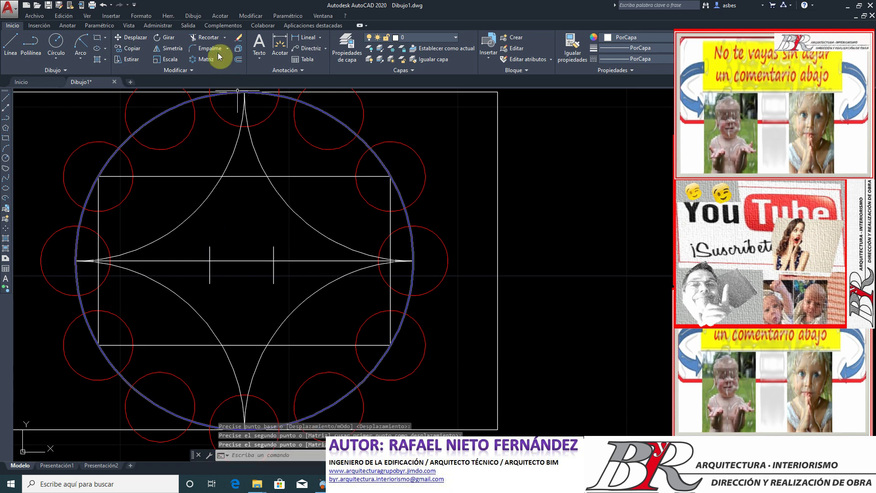
Step: Trim the horizontal line to the span between the two guides, then delete the guides
click(208, 38)
click(297, 275)
click(201, 271)
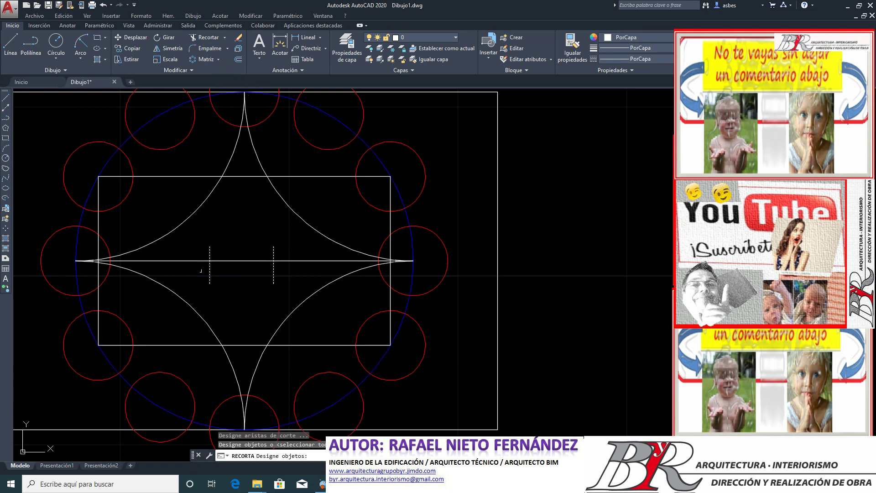
key(Return)
click(186, 226)
click(294, 261)
key(Return)
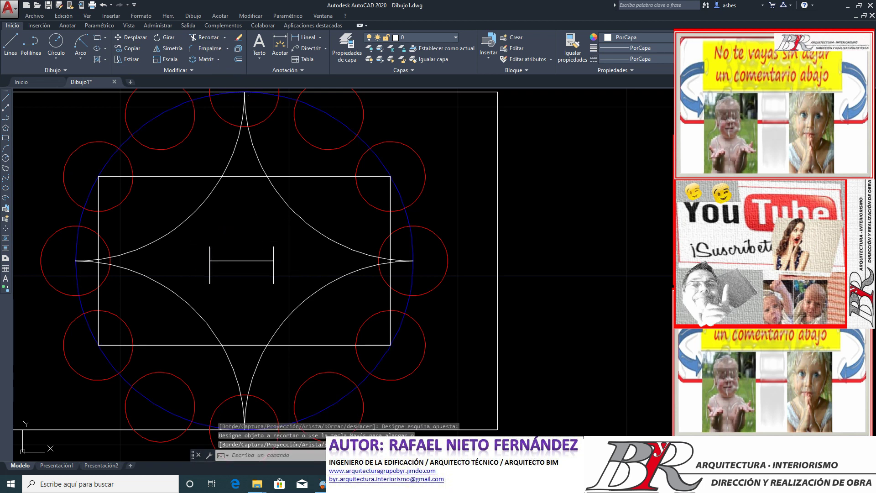
click(313, 270)
click(205, 276)
key(Delete)
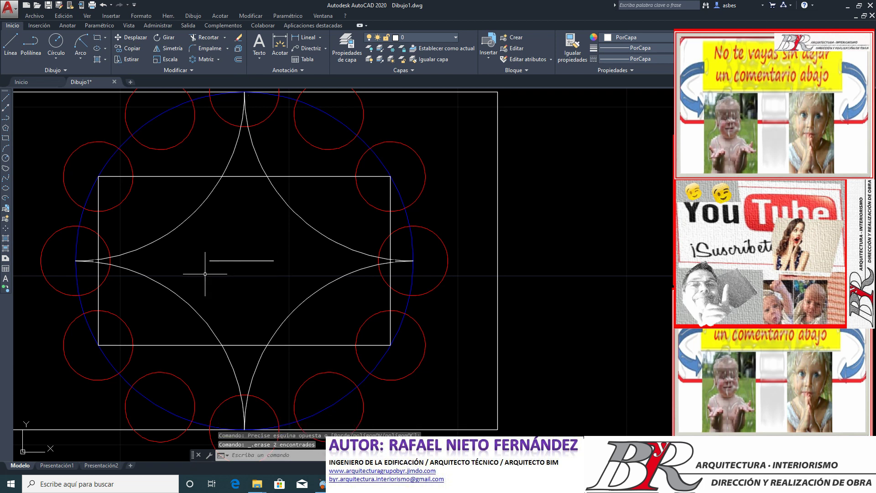
Step: Start copying the short horizontal line, using its midpoint as the base point
scroll(225, 293, down, 4)
scroll(68, 292, up, 2)
scroll(68, 292, up, 2)
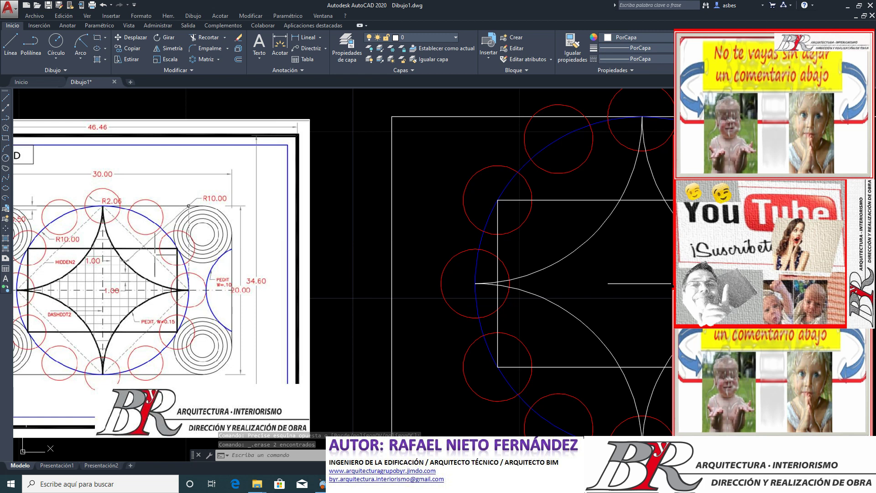
scroll(149, 258, down, 4)
scroll(351, 283, up, 5)
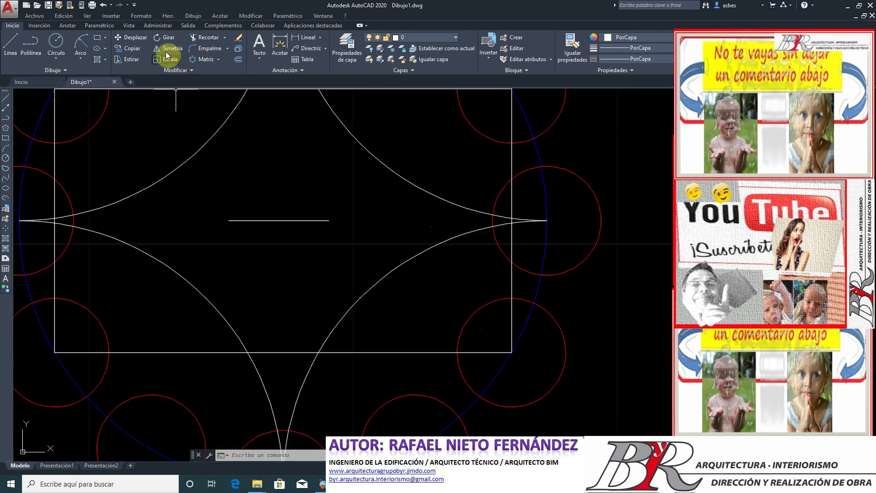
click(131, 49)
scroll(368, 288, down, 5)
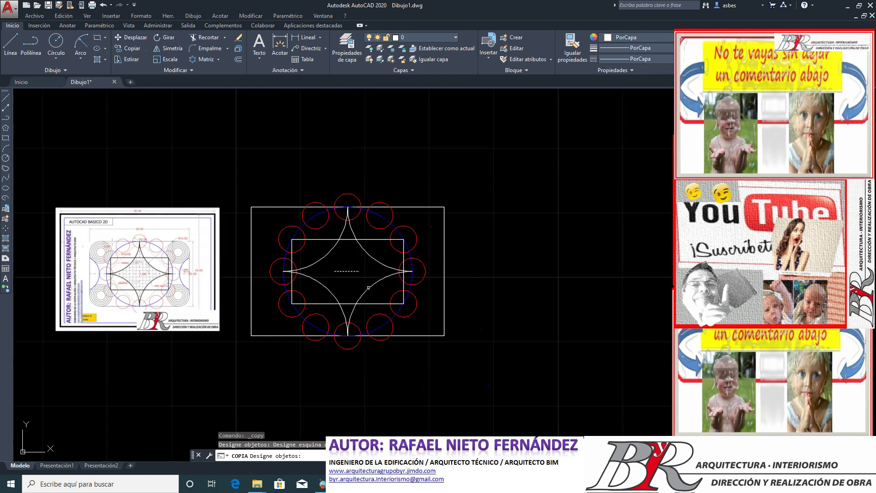
scroll(164, 301, up, 3)
scroll(164, 283, up, 2)
scroll(162, 260, up, 2)
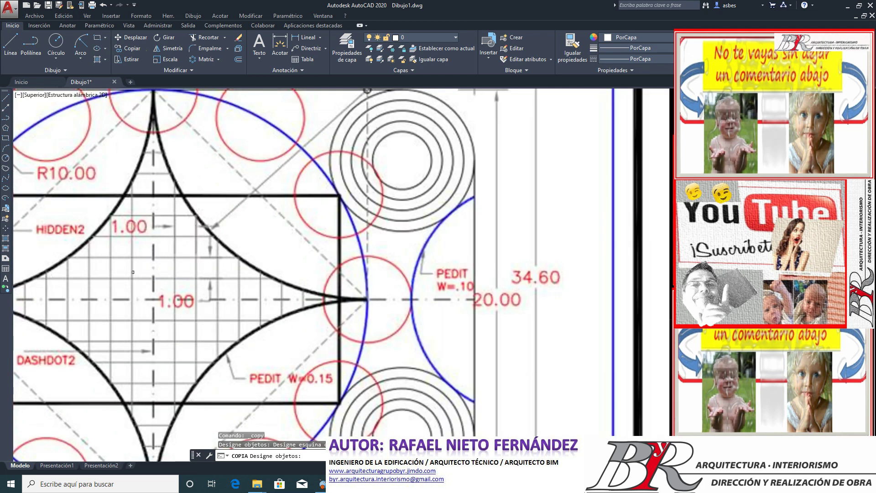
scroll(162, 232, up, 2)
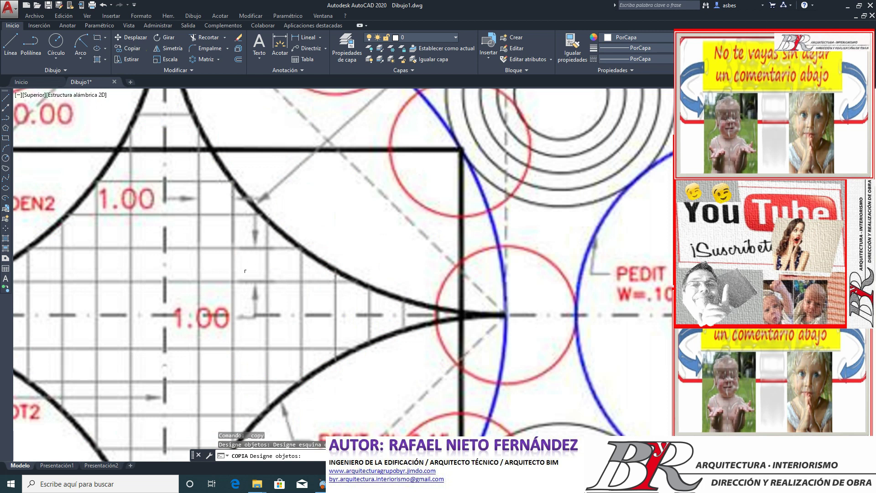
scroll(245, 271, down, 3)
scroll(274, 283, down, 3)
scroll(320, 301, up, 2)
scroll(331, 310, down, 1)
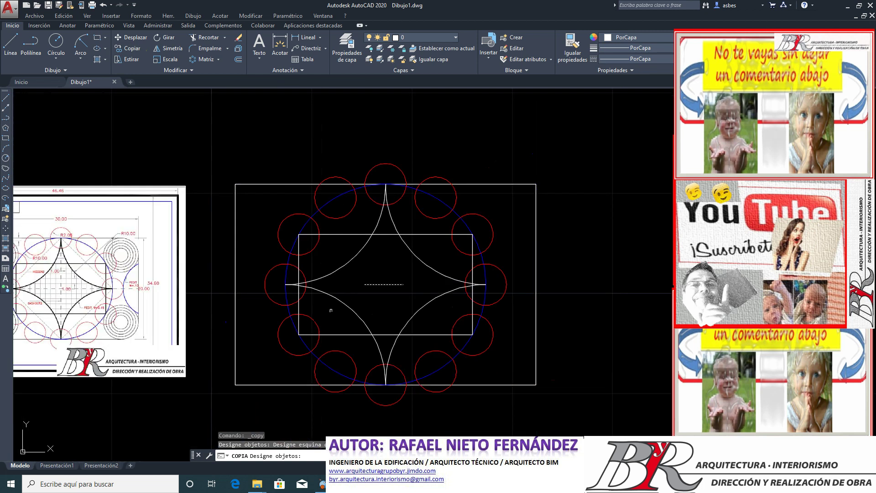
scroll(385, 308, up, 4)
key(Return)
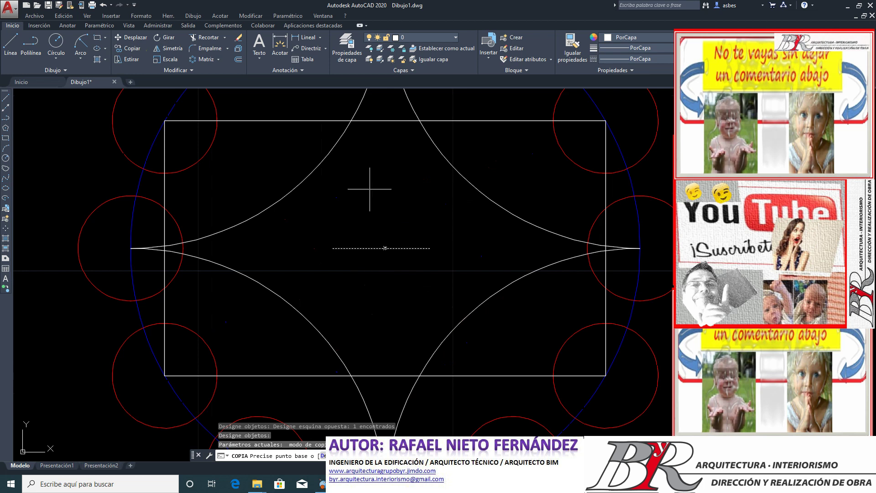
click(369, 189)
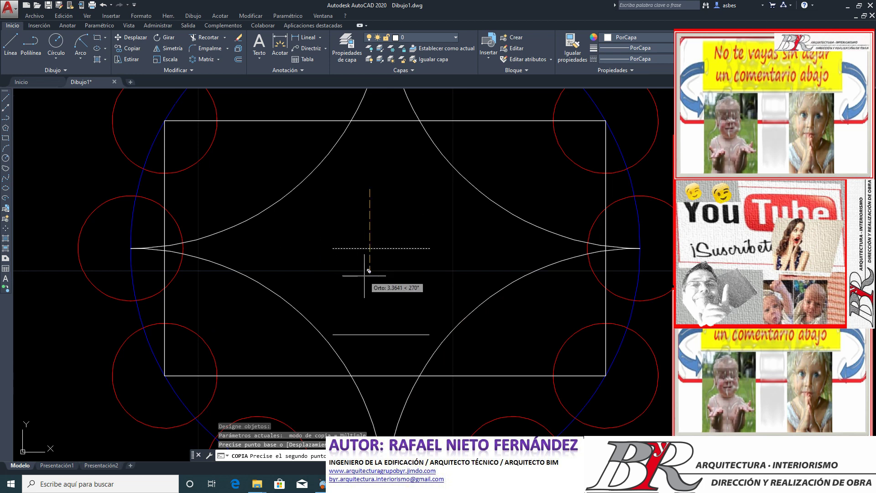
Step: Place copies of the line 1, 2, 3, 4, 5, 6, 8, 9 and 10 units below it
text(1)
key(Return)
text(2)
key(Return)
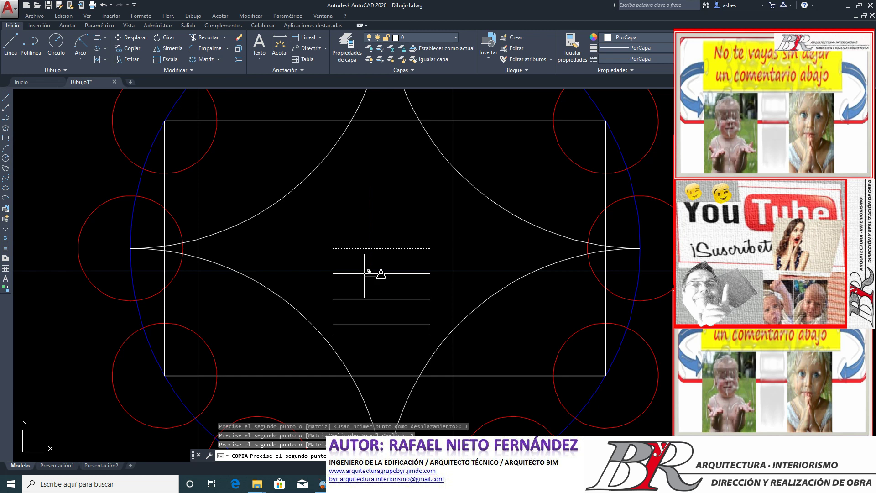
text(3)
key(Return)
text(4)
key(Return)
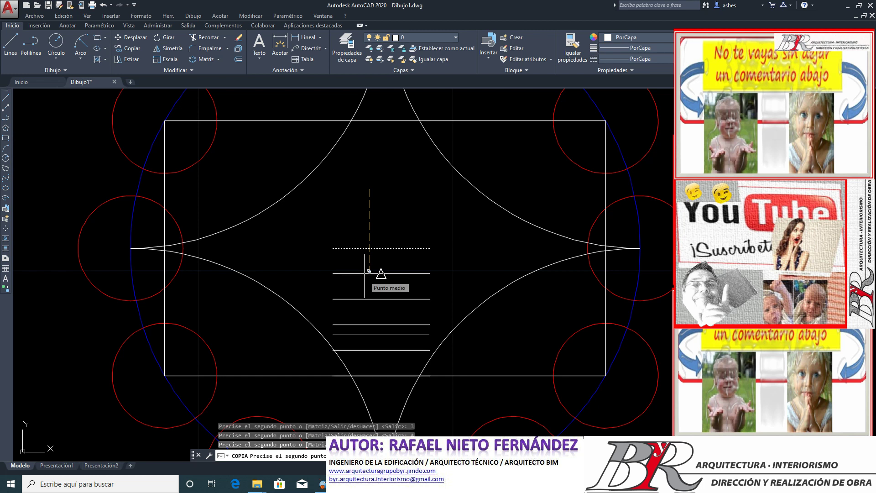
text(5)
key(Return)
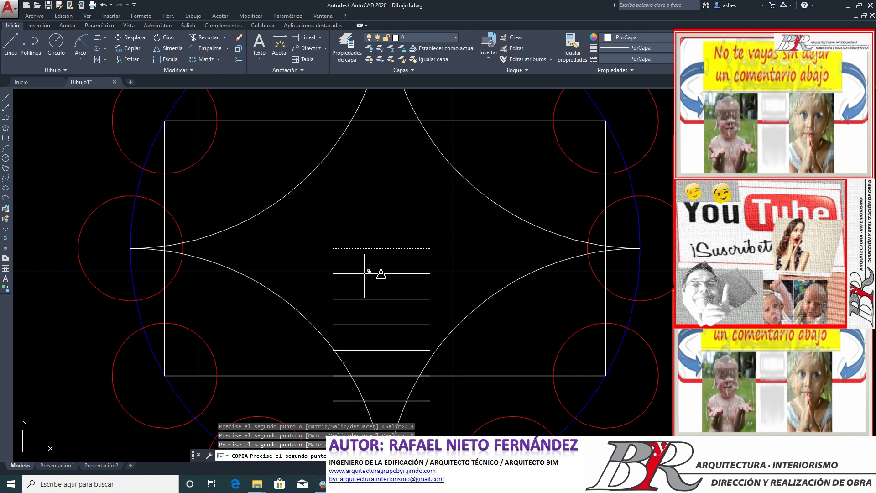
text(6)
key(Return)
text(8)
key(Return)
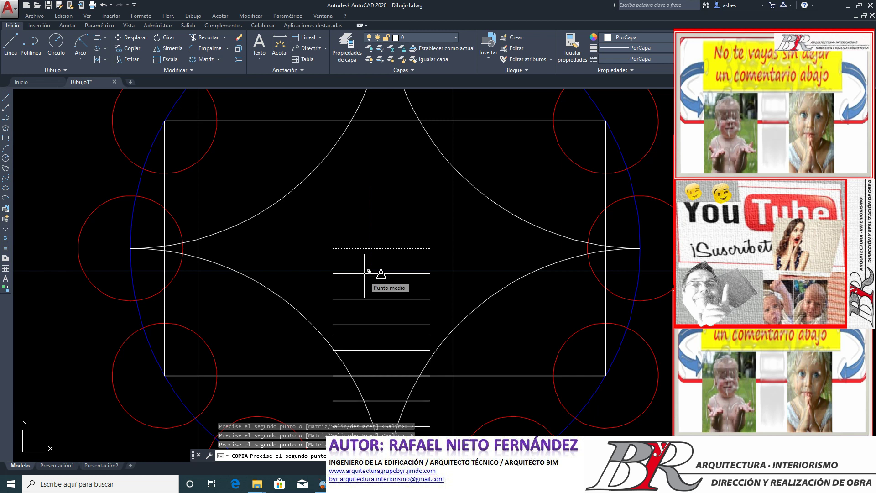
text(9)
key(Return)
text(10)
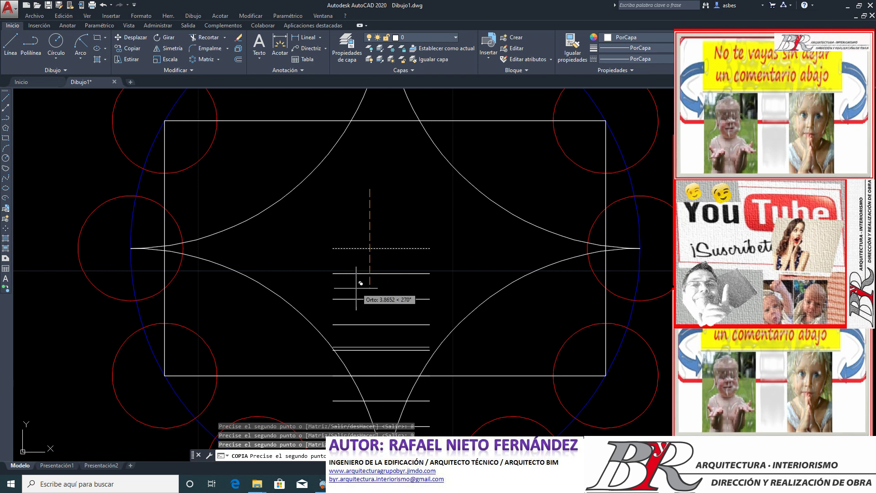
key(Return)
key(Return)
scroll(381, 273, down, 3)
scroll(372, 360, up, 3)
Step: Accidentally erase the outer rectangle, then restore it with undo (H)
scroll(372, 360, up, 3)
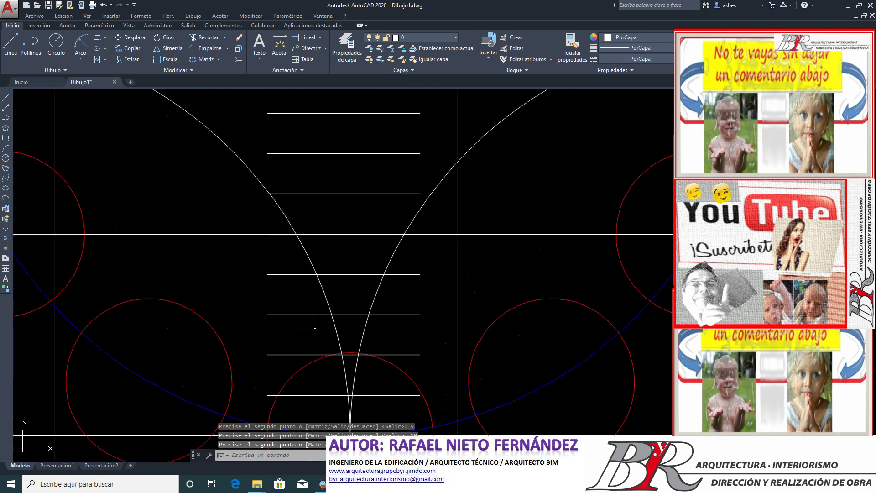
scroll(318, 329, down, 3)
scroll(391, 398, up, 4)
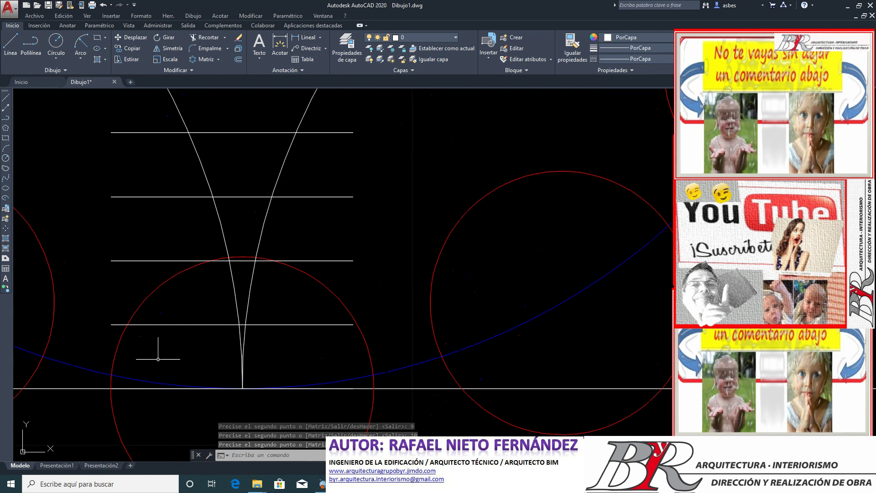
click(143, 356)
click(348, 405)
scroll(273, 352, down, 4)
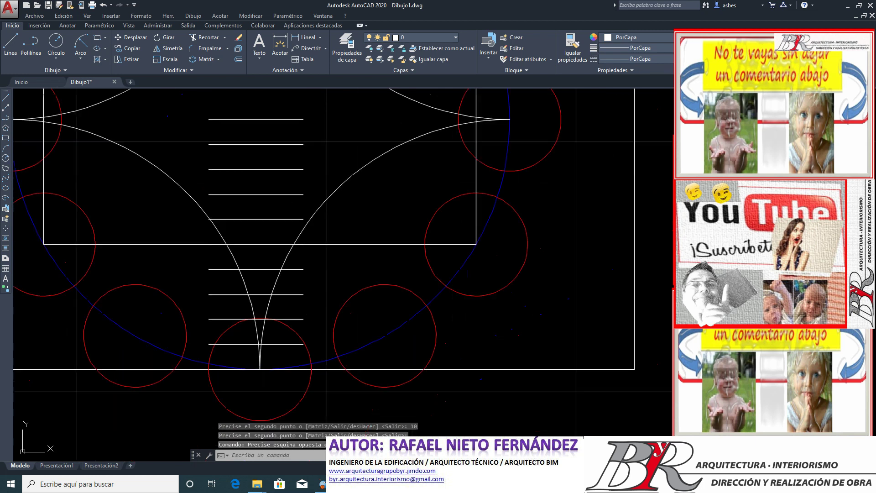
click(331, 368)
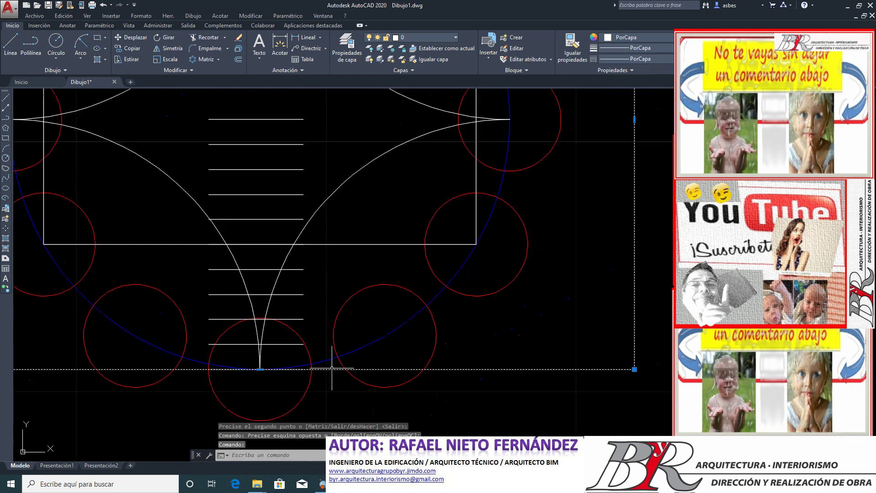
key(Delete)
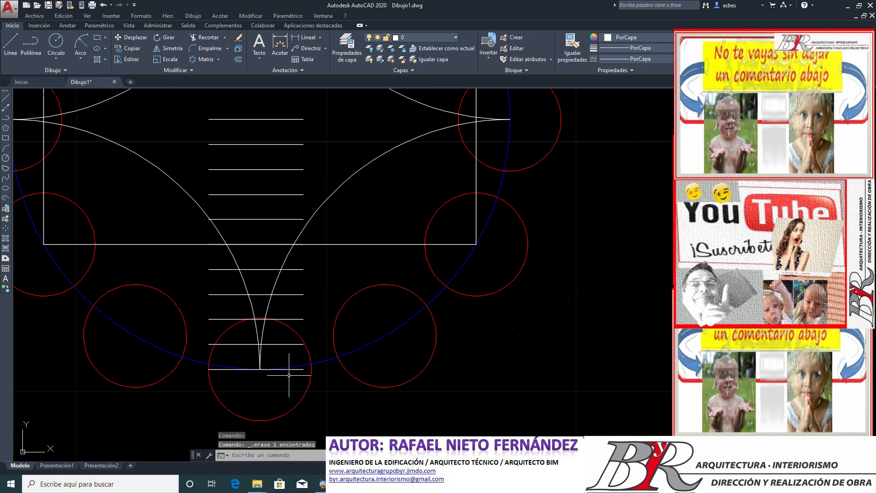
text(h)
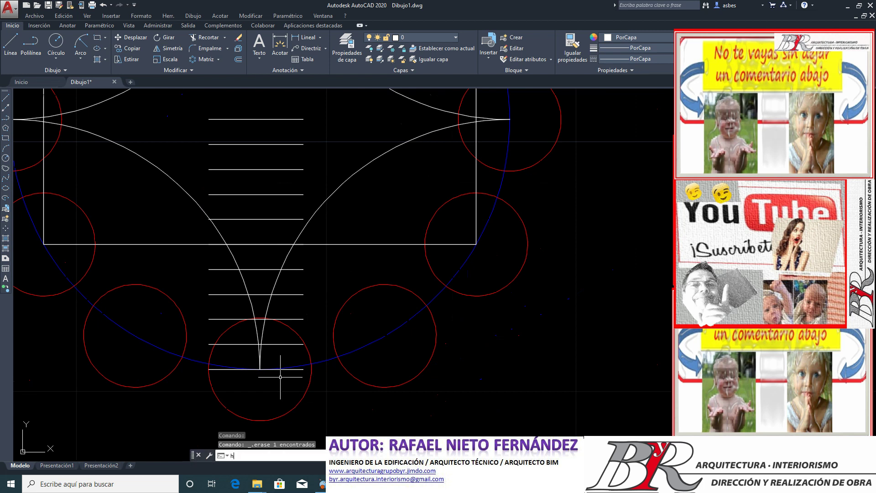
key(Return)
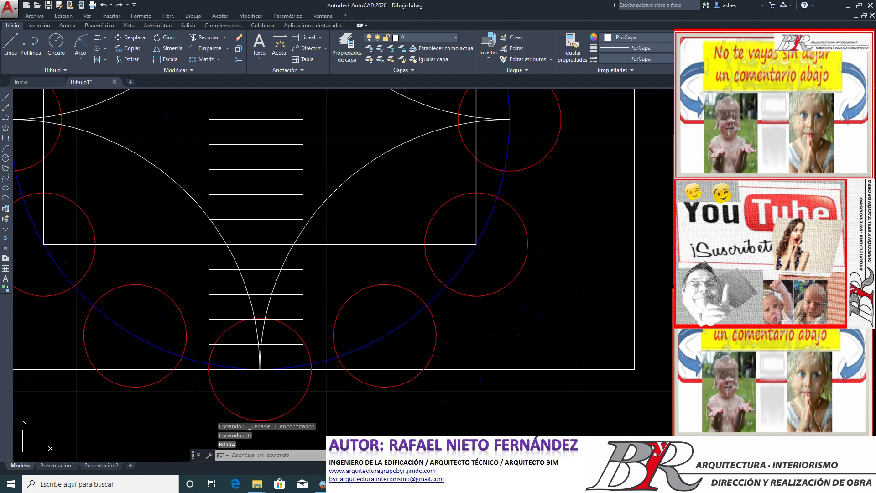
Step: Window-select the extra short line at the lower star tip and delete it
click(146, 359)
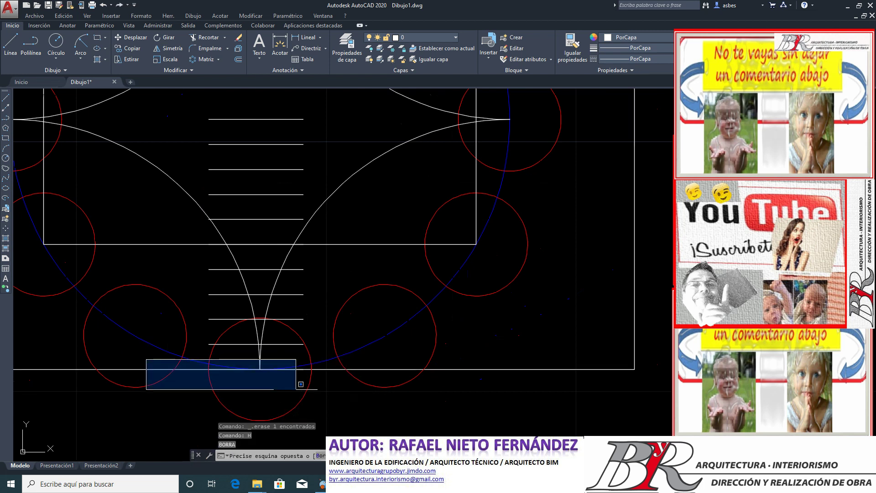
click(362, 396)
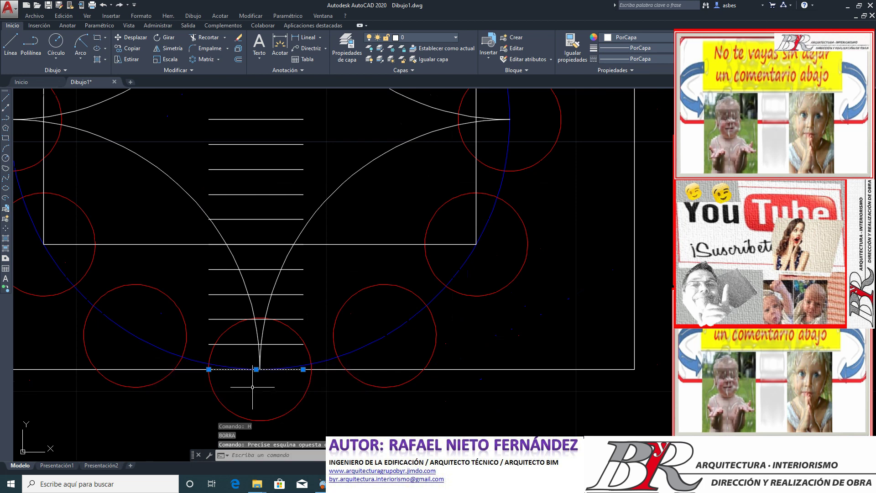
scroll(217, 391, up, 8)
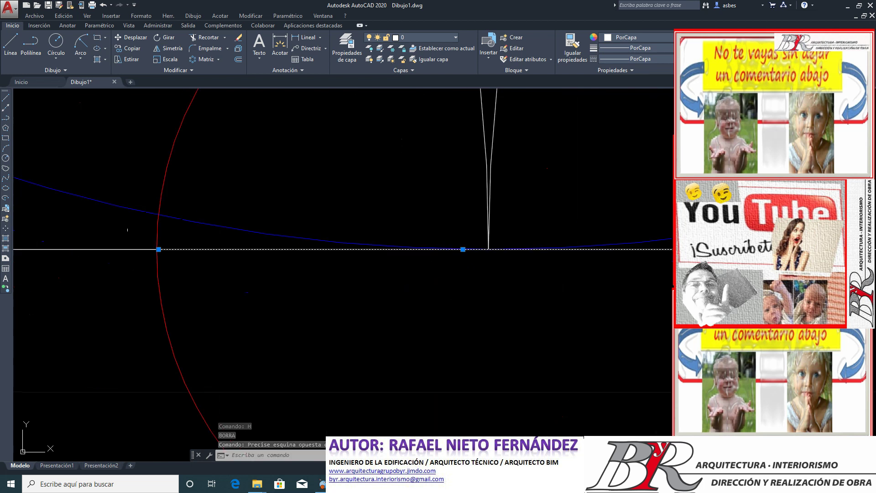
scroll(261, 310, down, 2)
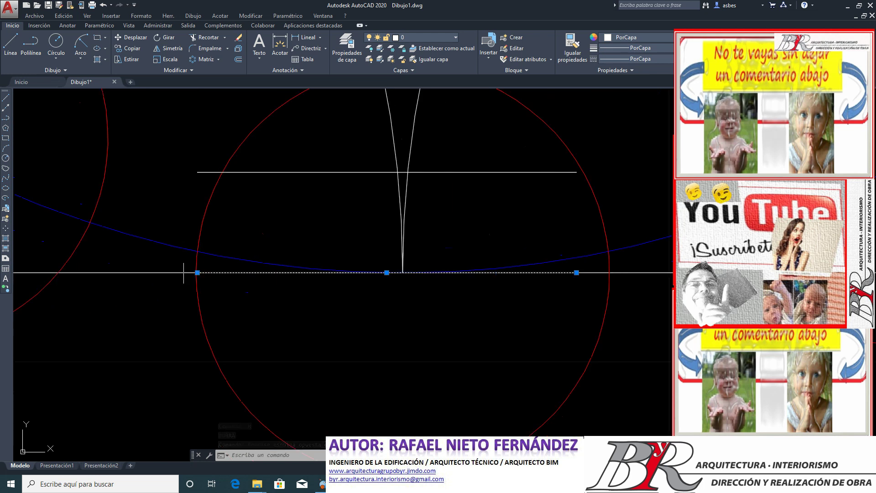
click(336, 248)
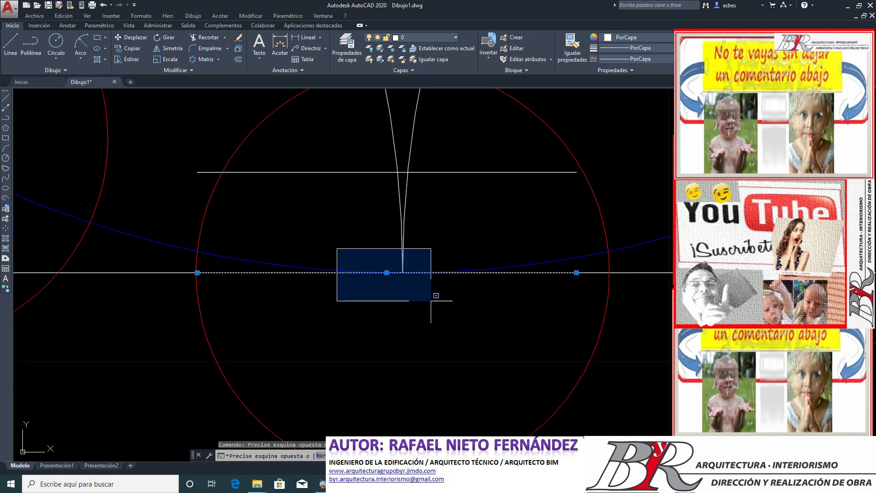
click(430, 300)
click(523, 239)
click(626, 303)
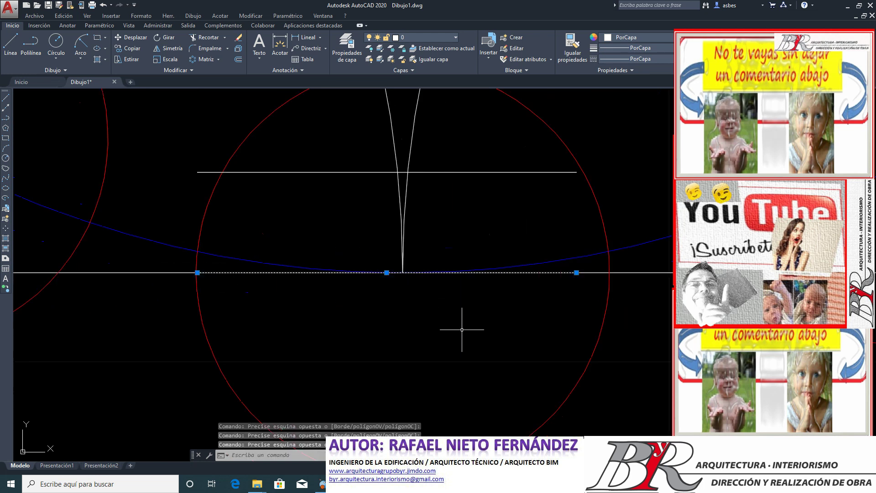
key(Delete)
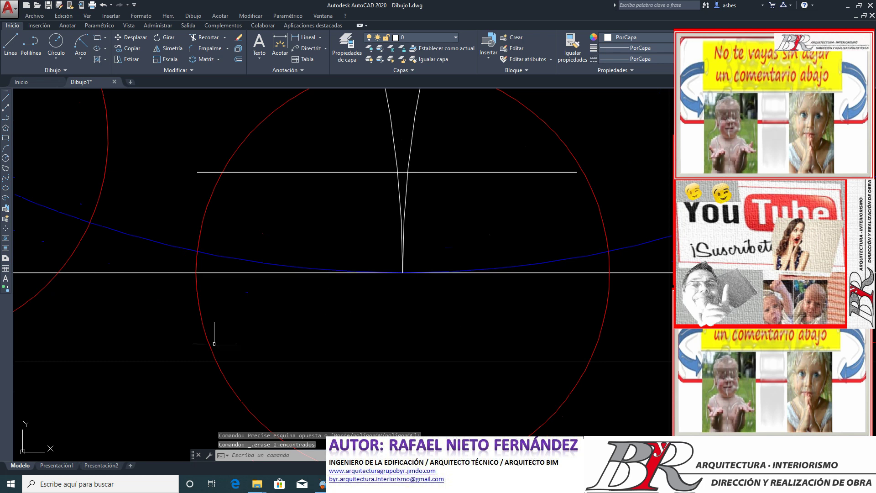
scroll(184, 345, down, 2)
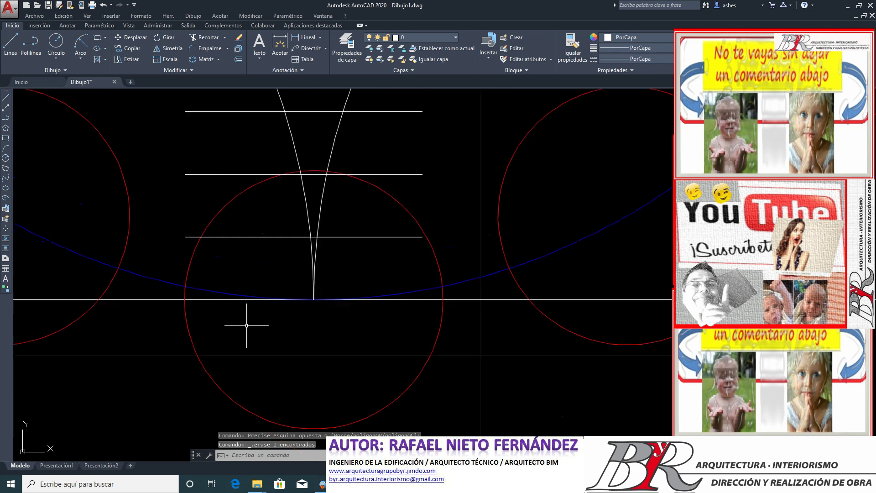
scroll(209, 329, down, 3)
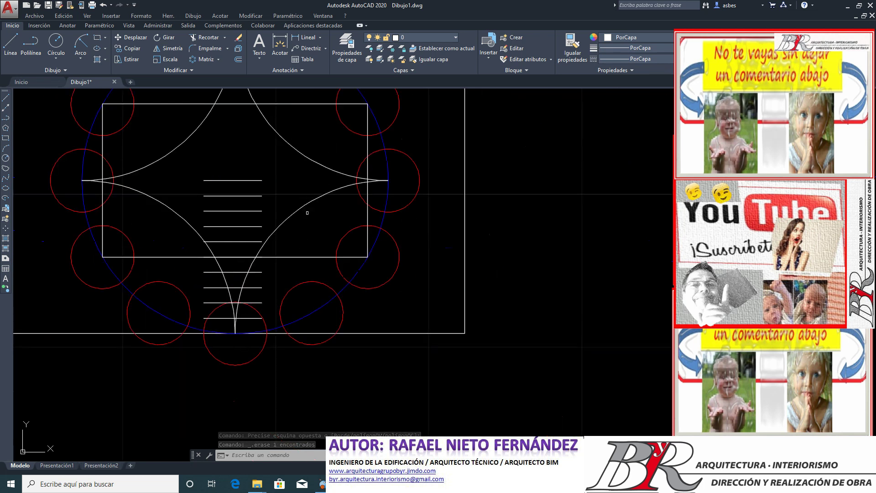
scroll(301, 228, up, 2)
scroll(210, 387, up, 2)
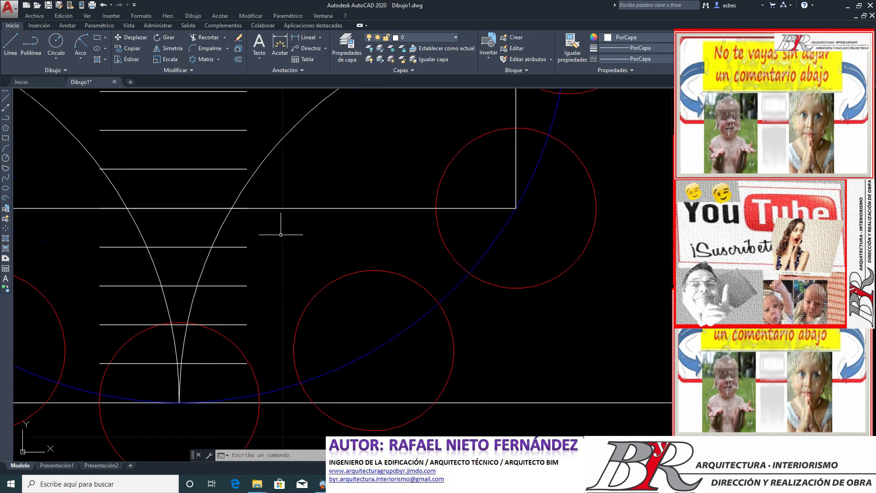
Step: Pull the rectangle-edge line's right end in so it stops at the star's arc
drag(106, 199, 292, 232)
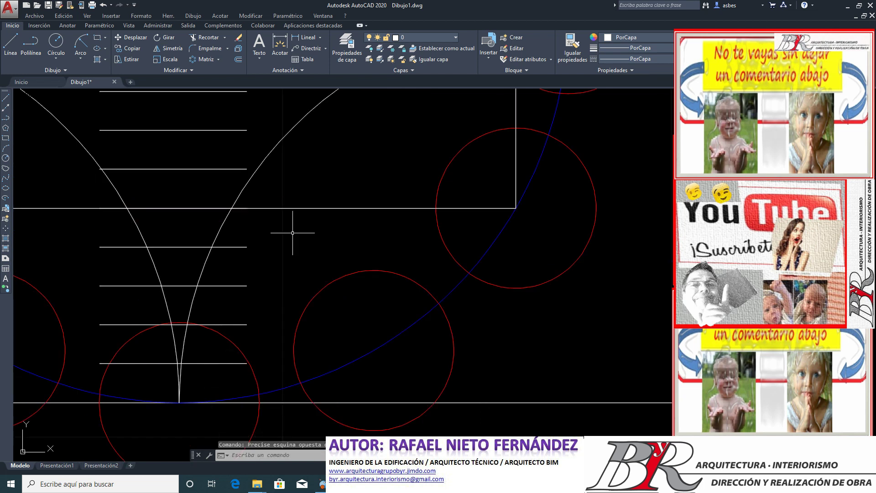
click(190, 208)
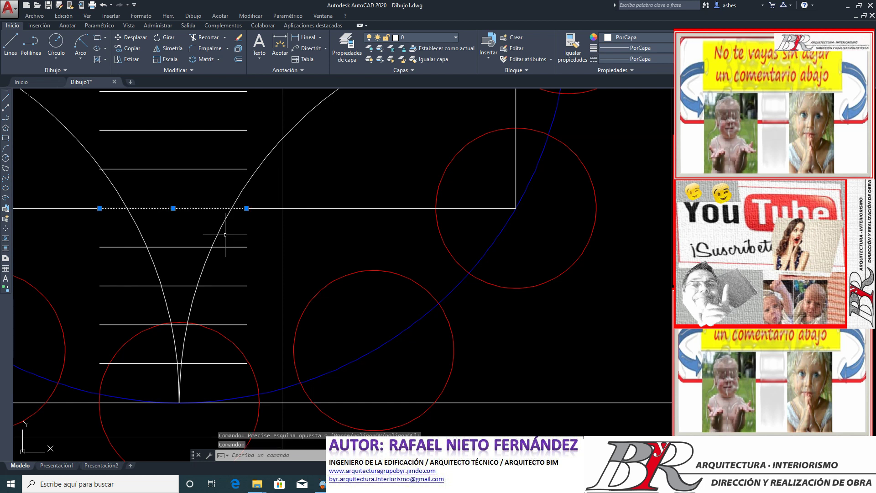
click(247, 208)
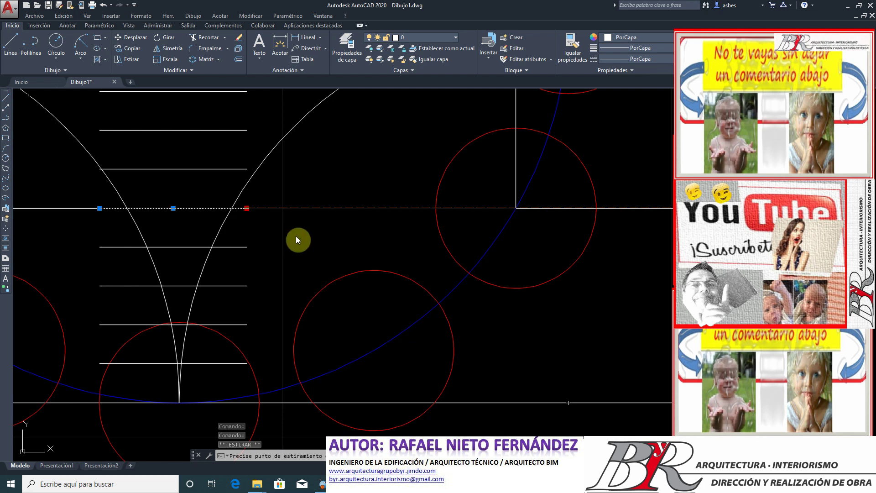
click(232, 208)
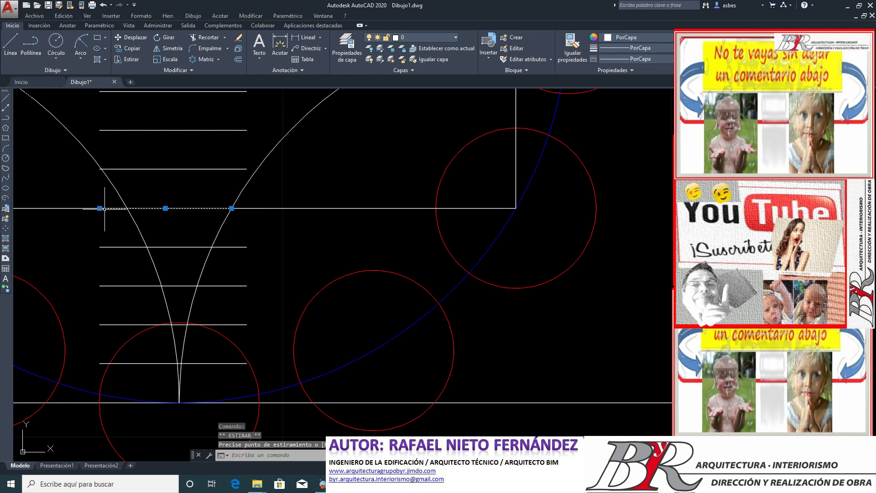
click(101, 208)
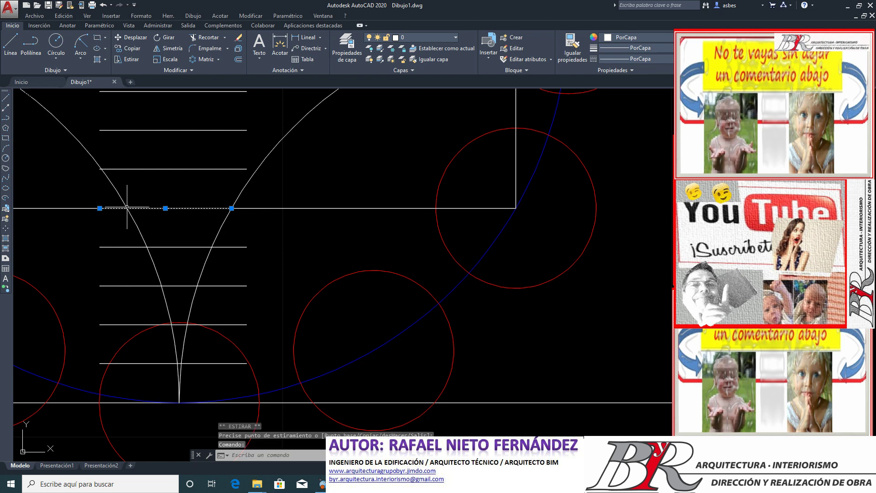
click(99, 208)
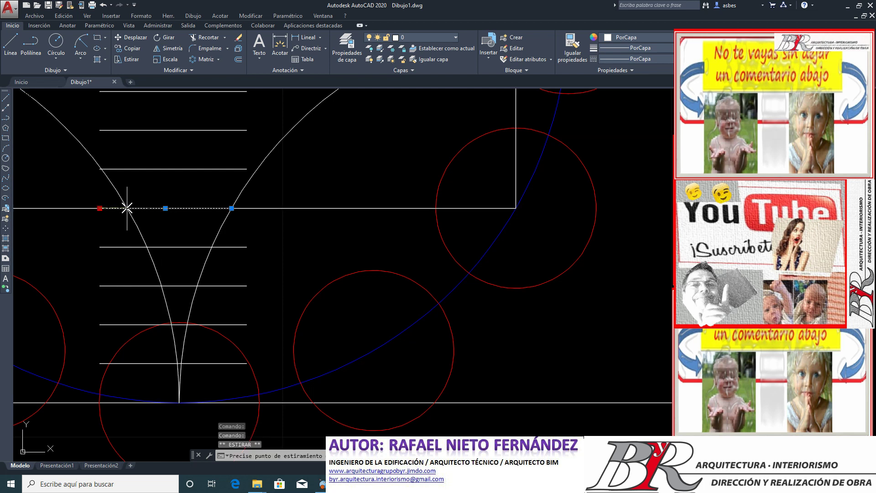
click(127, 208)
key(Escape)
key(Escape)
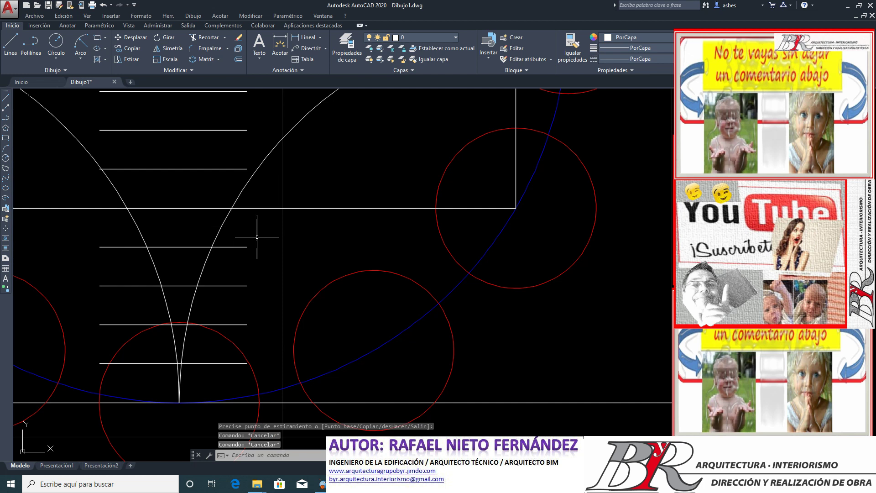
click(206, 38)
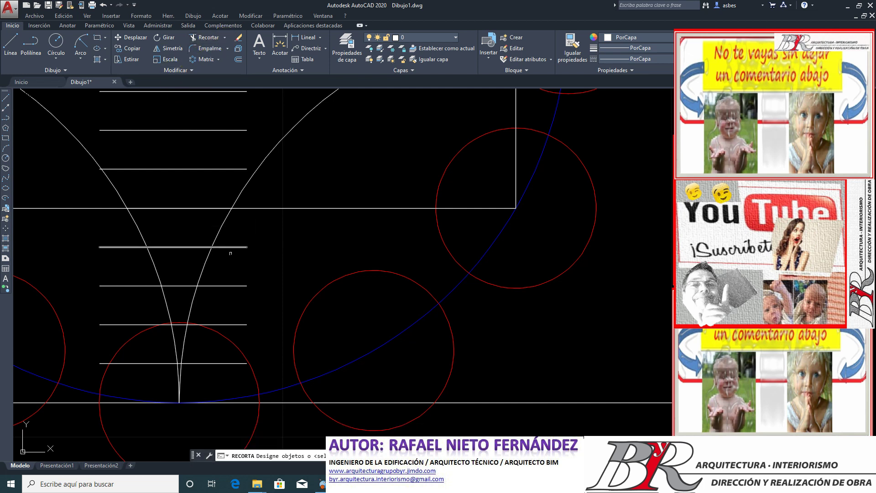
Step: Trim the left and right ends of the lower-point lines back to both arcs
click(143, 281)
key(Return)
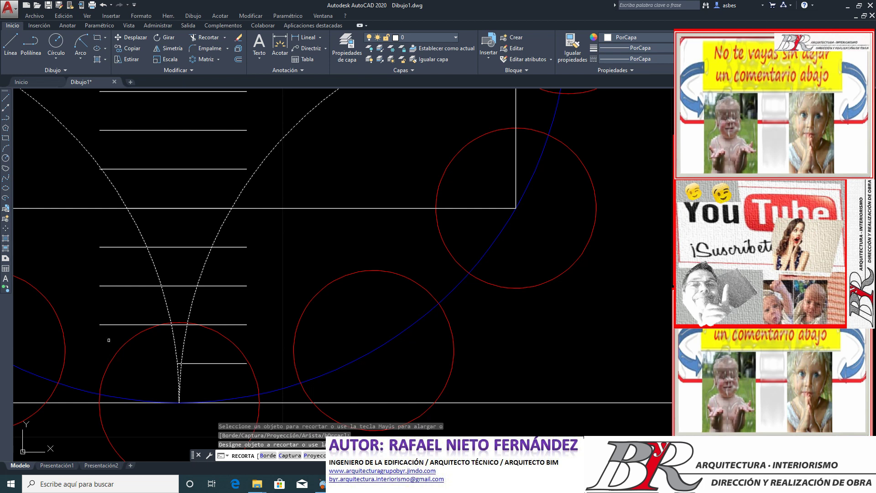
click(110, 340)
click(92, 231)
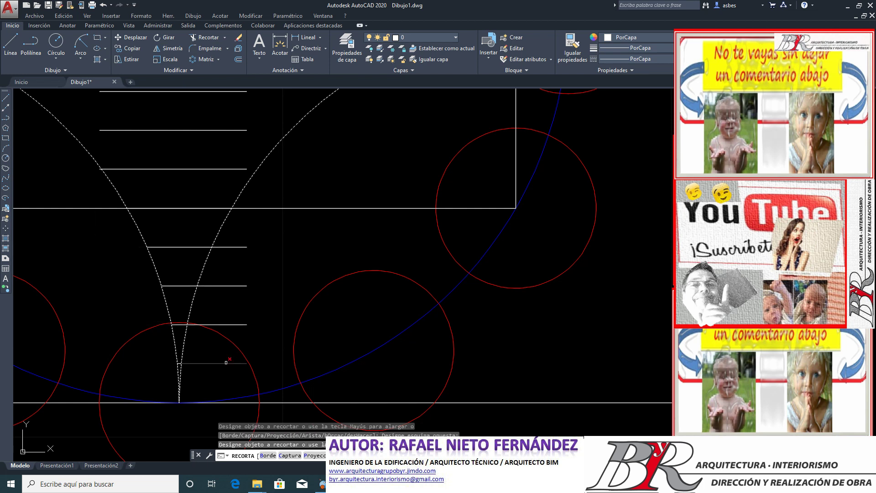
click(227, 363)
click(236, 325)
click(246, 301)
click(209, 265)
click(237, 260)
click(225, 241)
scroll(225, 240, down, 5)
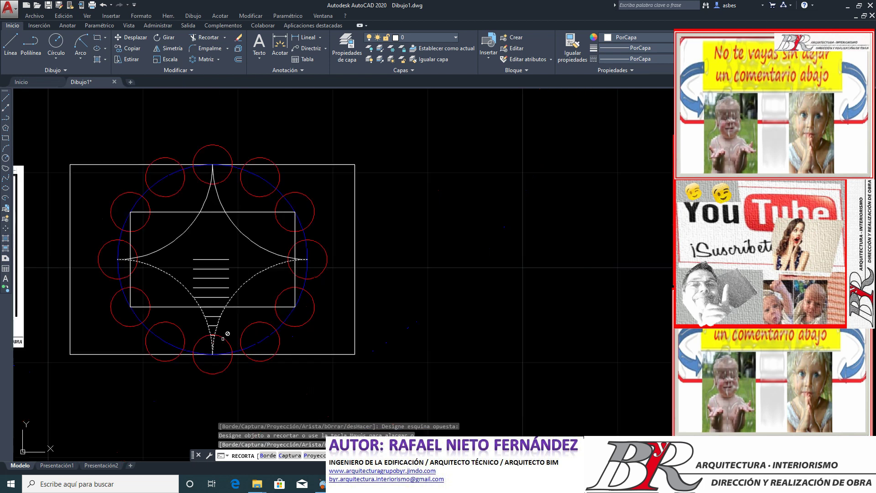
scroll(237, 264, up, 6)
key(Escape)
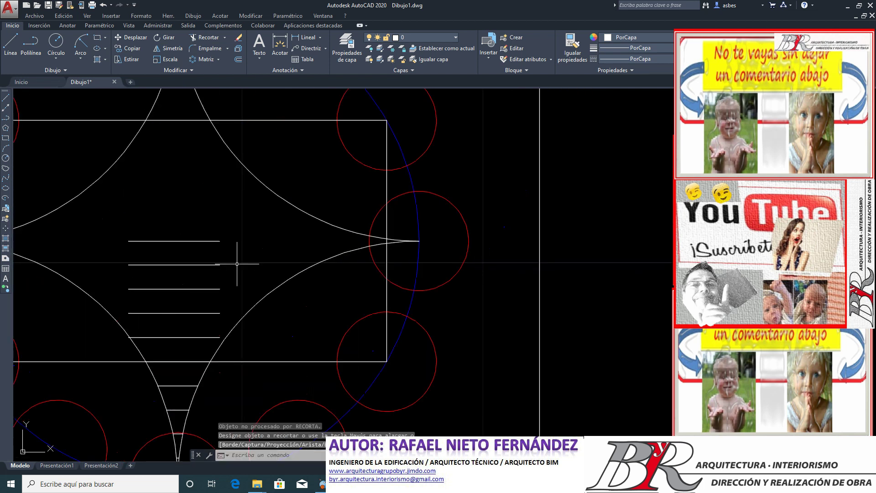
Step: Trim the remaining stub left of the curve in a second trim pass
scroll(123, 347, up, 3)
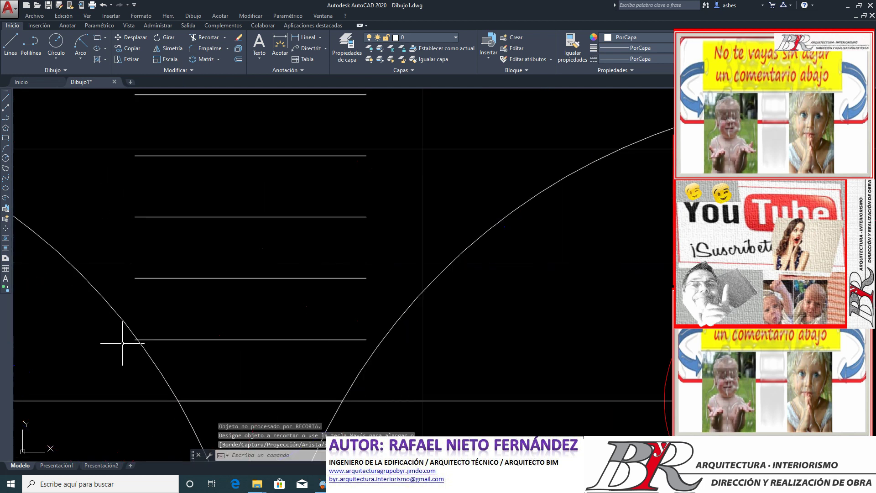
scroll(124, 348, up, 2)
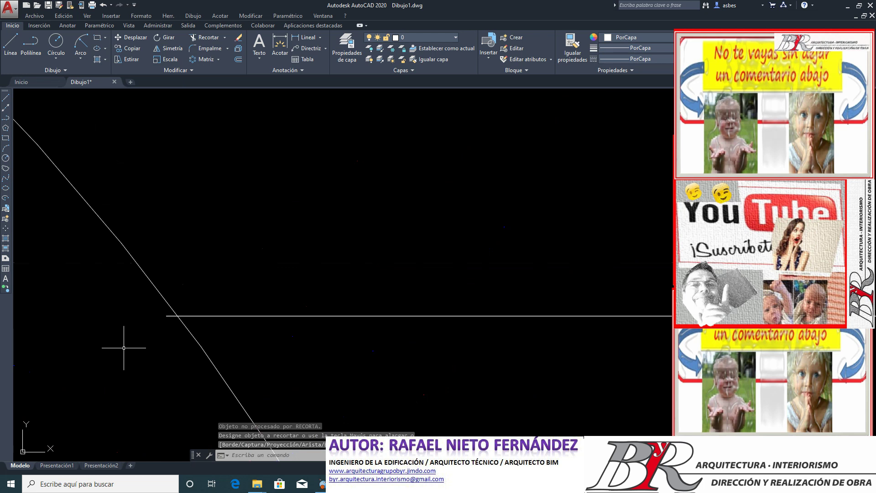
click(205, 37)
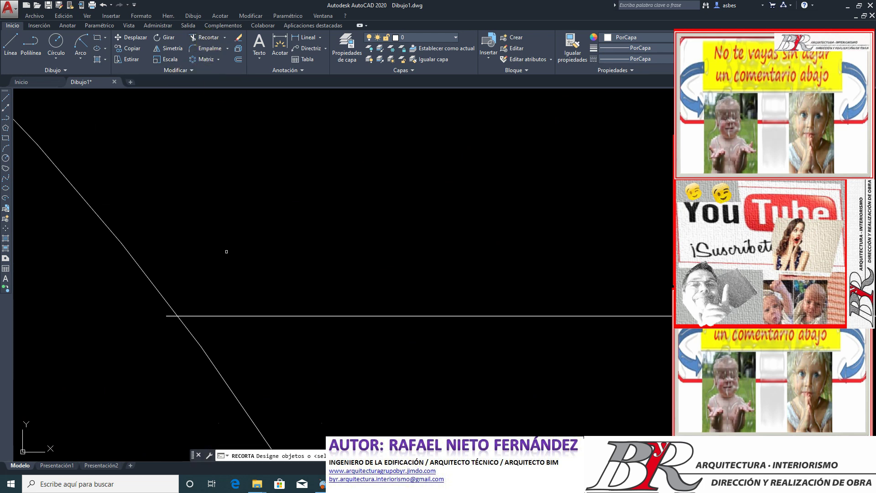
click(164, 313)
scroll(165, 287, down, 4)
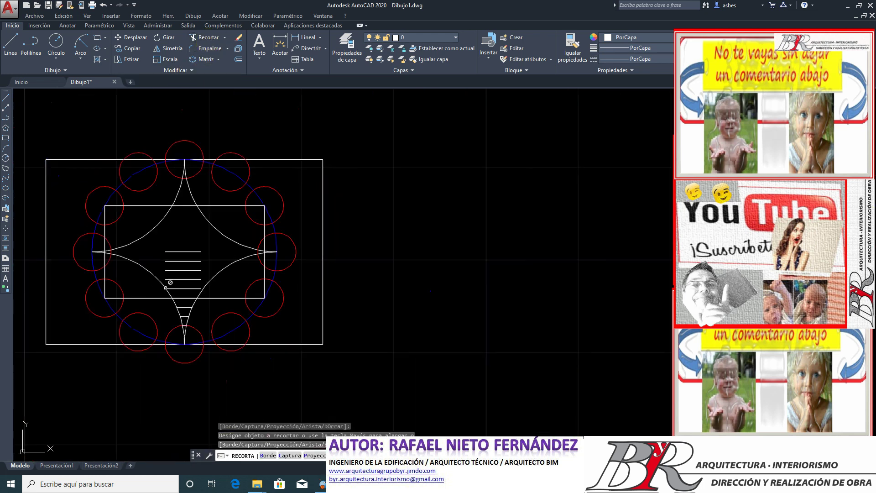
click(165, 287)
scroll(165, 288, up, 4)
scroll(162, 282, down, 5)
scroll(160, 280, up, 3)
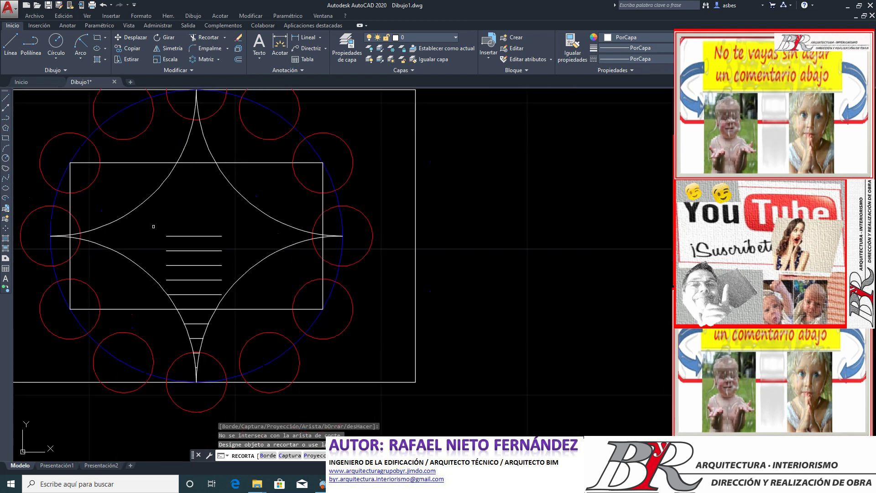
scroll(153, 226, up, 2)
scroll(147, 246, down, 2)
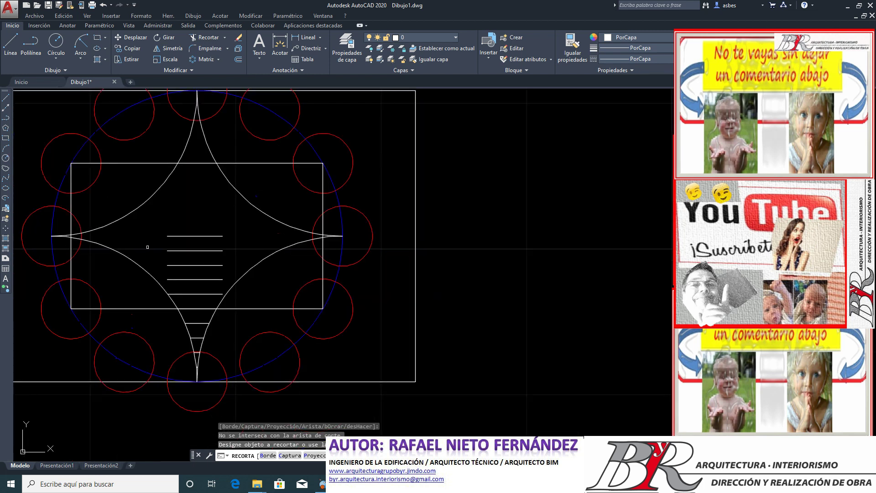
key(Escape)
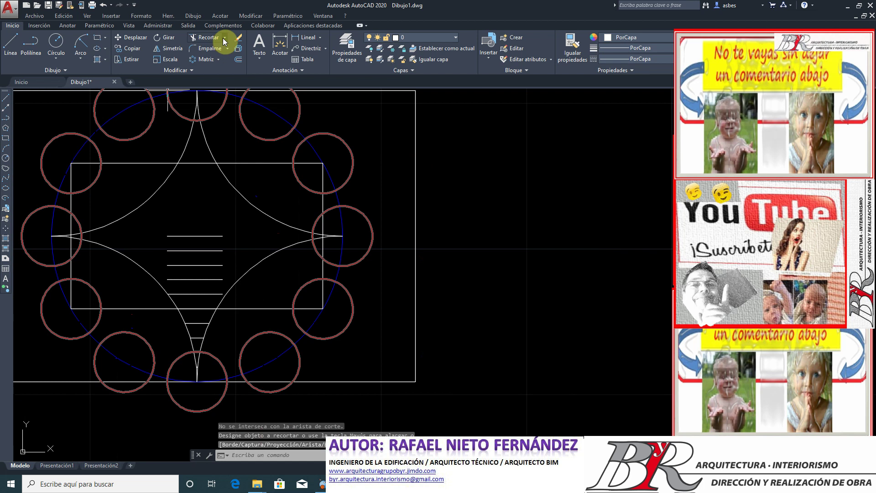
click(224, 39)
Step: Extend the short lower-point lines left and right until each reaches the arcs
click(209, 71)
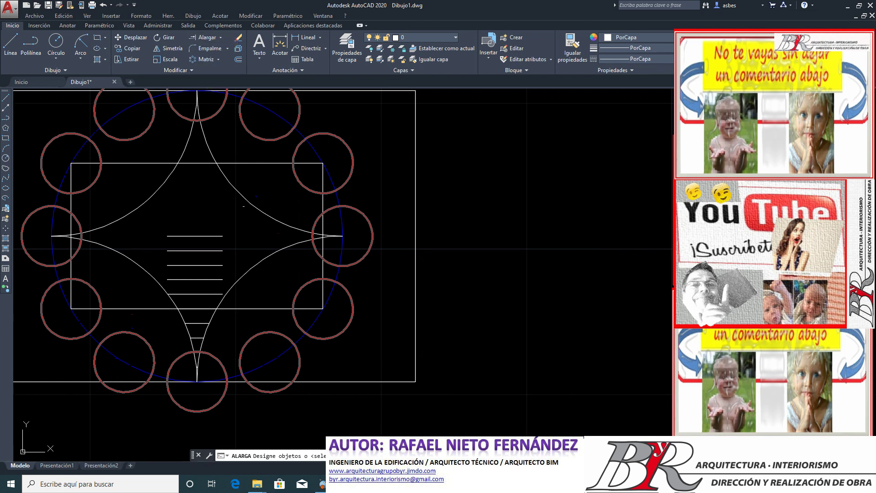
click(215, 235)
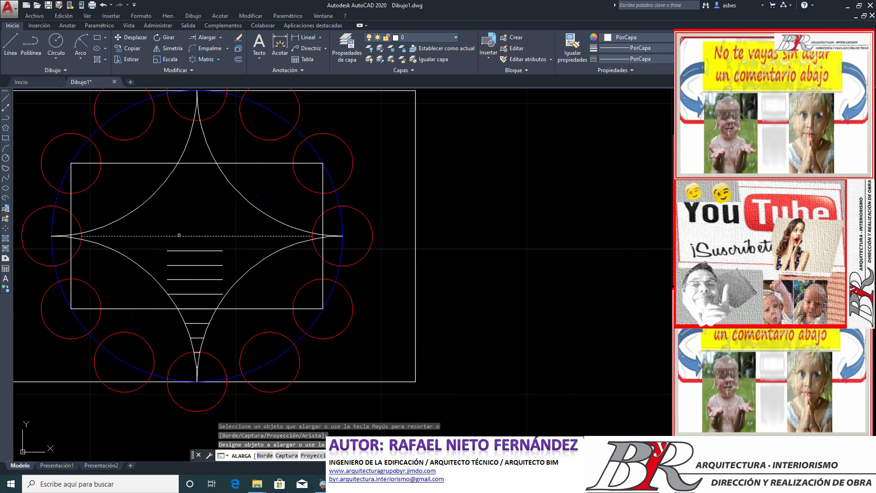
click(179, 235)
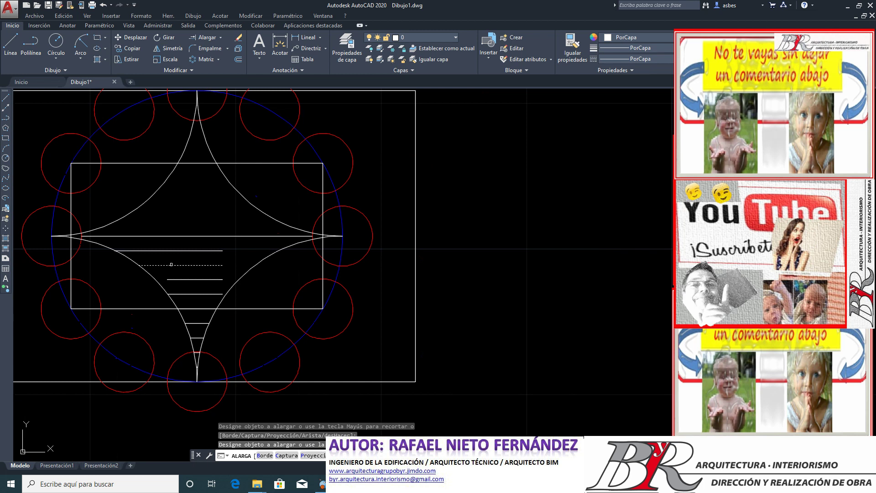
click(171, 264)
click(218, 279)
click(220, 264)
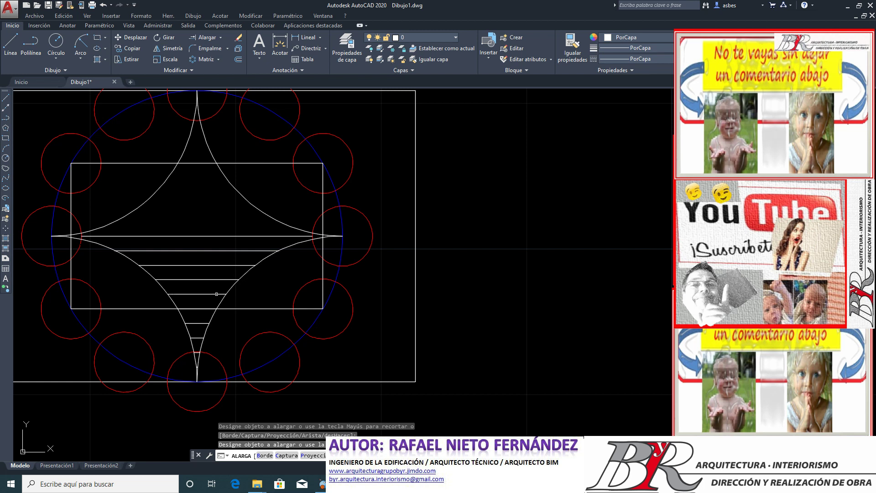
scroll(192, 322, up, 8)
scroll(192, 321, down, 4)
scroll(192, 322, down, 2)
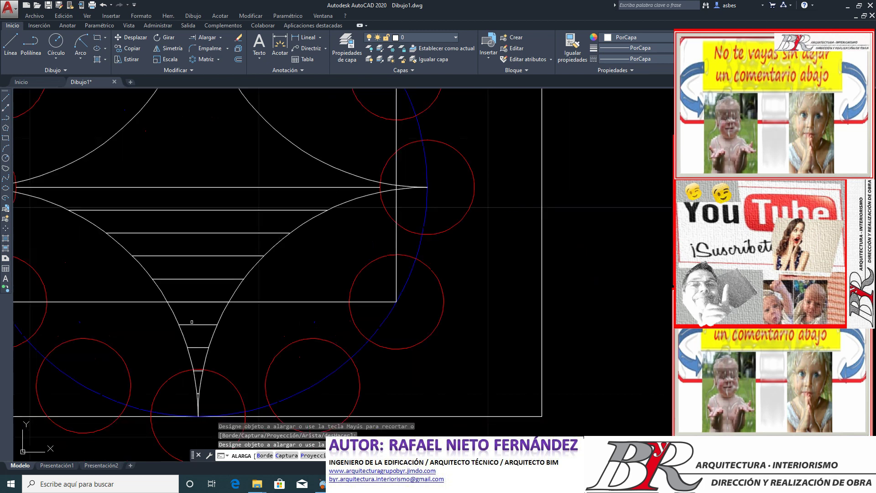
scroll(194, 388, up, 8)
scroll(192, 373, down, 4)
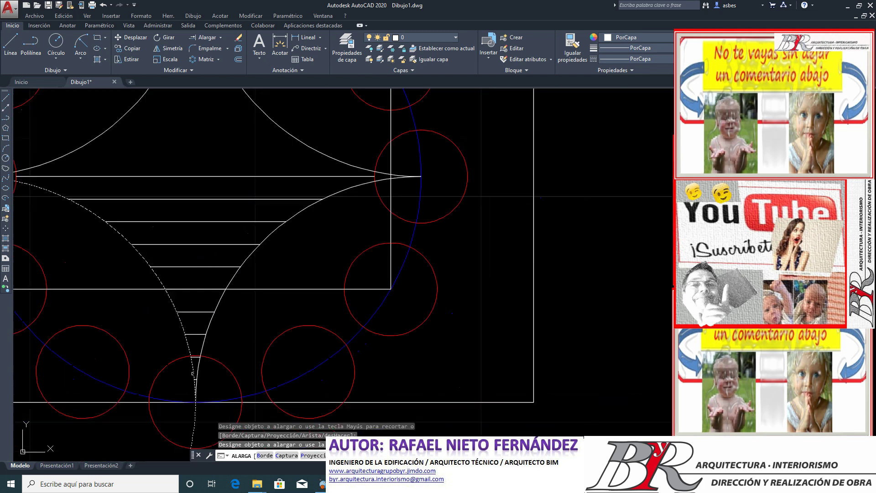
scroll(193, 373, down, 3)
scroll(193, 373, up, 6)
scroll(193, 373, up, 1)
scroll(194, 373, down, 4)
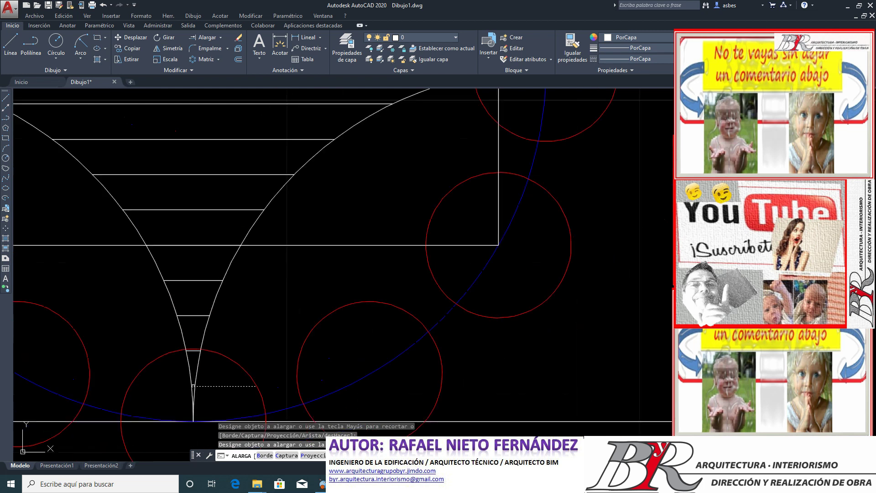
scroll(193, 373, up, 4)
scroll(193, 373, up, 1)
scroll(193, 373, down, 3)
scroll(172, 344, down, 3)
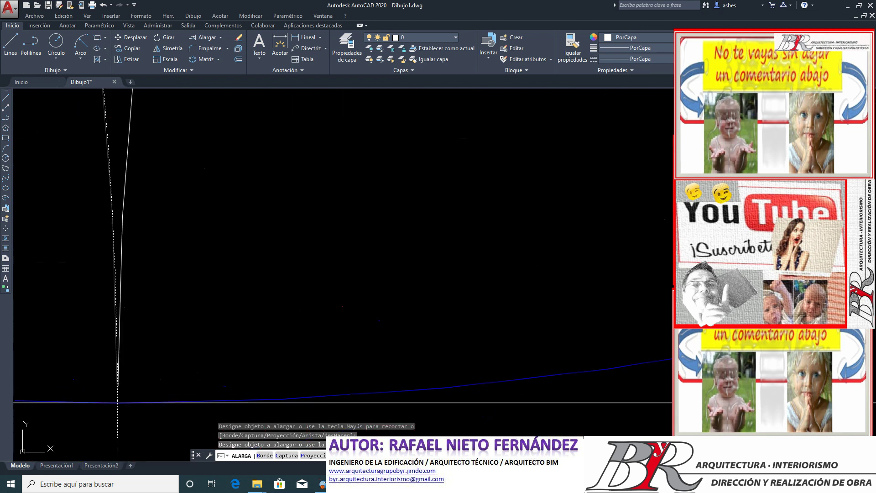
scroll(173, 344, up, 2)
scroll(172, 345, down, 4)
scroll(173, 343, down, 1)
scroll(152, 308, down, 2)
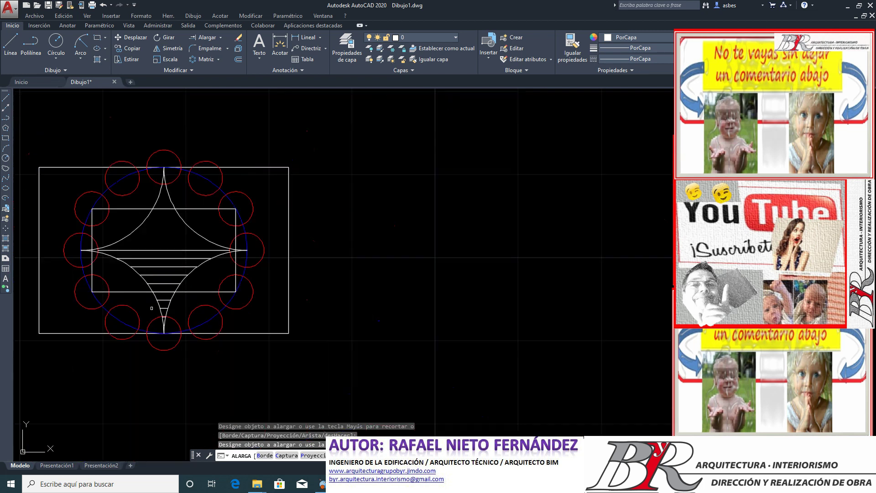
scroll(123, 270, up, 3)
scroll(163, 245, up, 1)
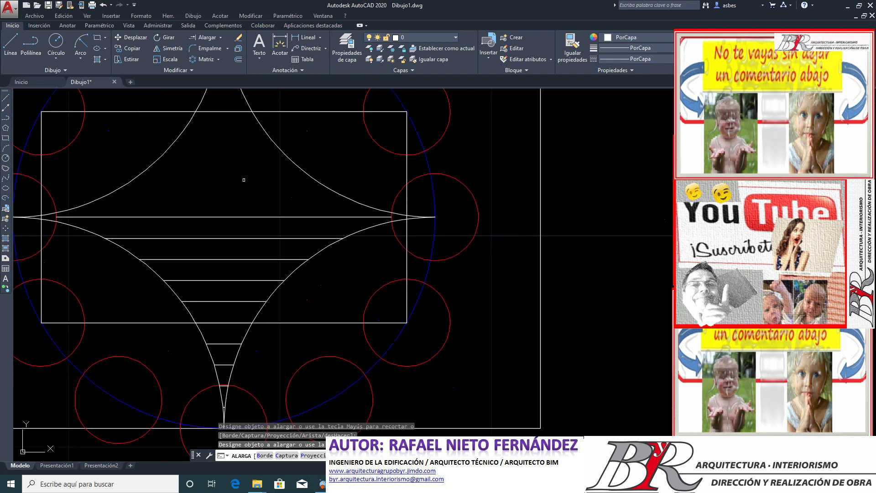
key(Return)
scroll(246, 206, down, 2)
scroll(257, 278, up, 2)
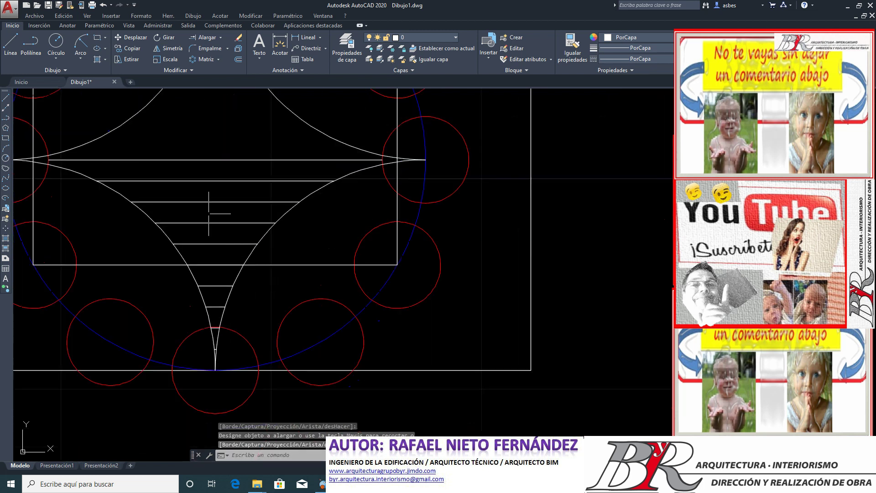
Step: Start Mirror and window-select the lower-point horizontal lines
click(172, 48)
scroll(201, 326, up, 2)
scroll(202, 326, up, 2)
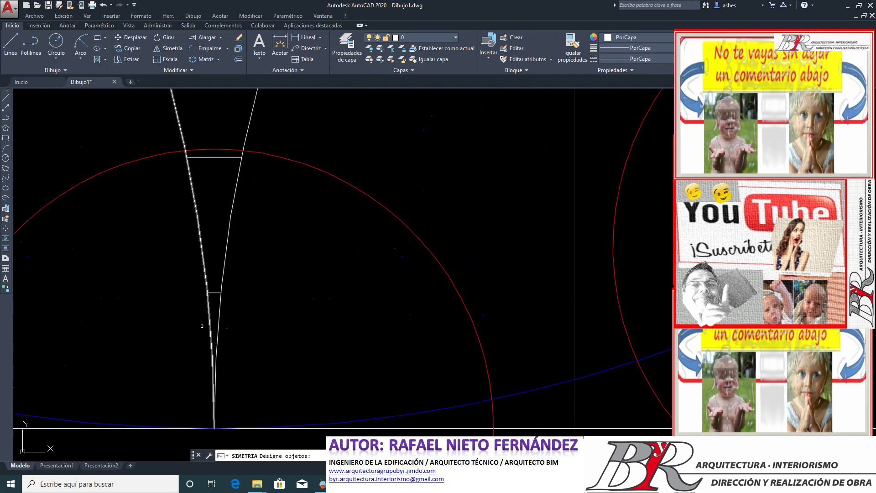
scroll(201, 326, down, 2)
click(179, 270)
click(238, 313)
scroll(236, 326, down, 3)
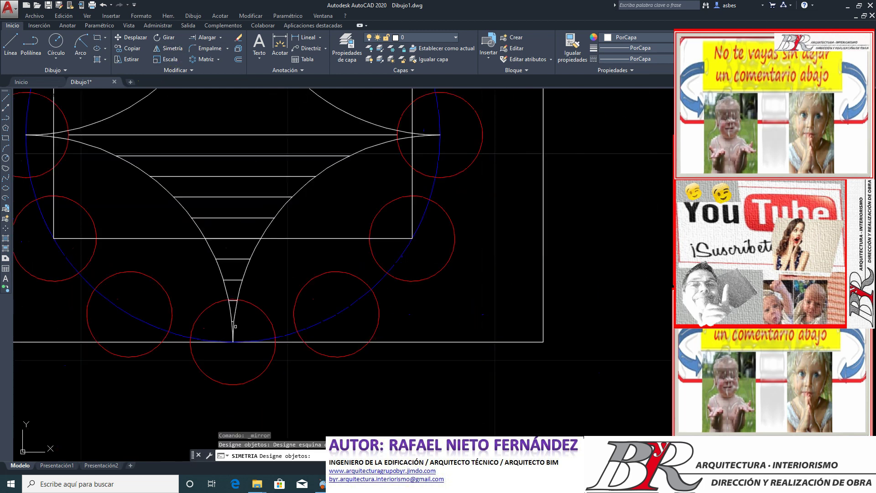
click(104, 146)
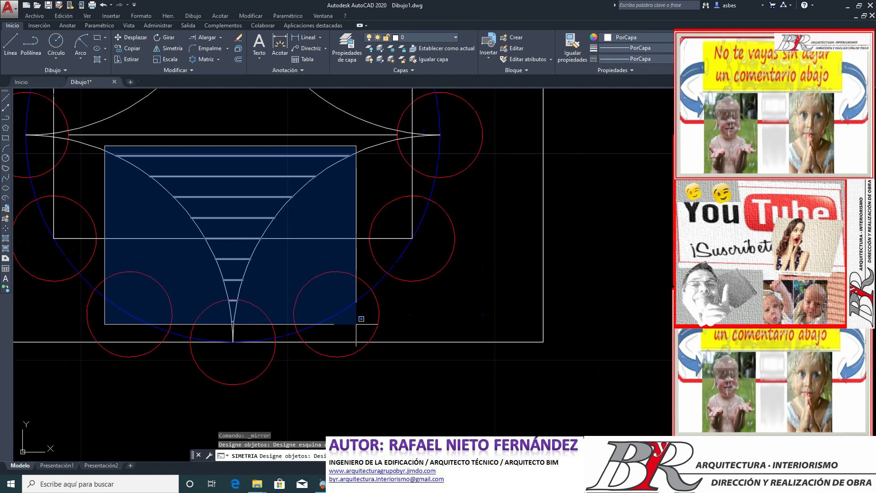
click(376, 347)
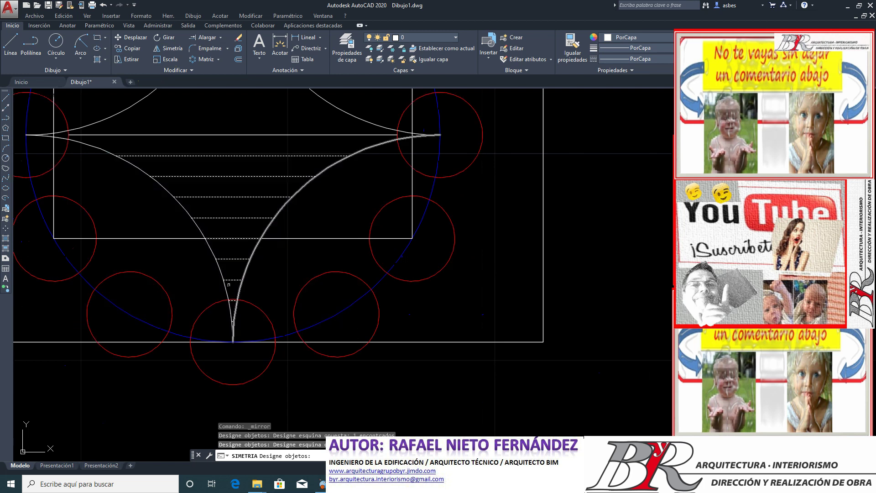
scroll(222, 216, up, 5)
scroll(223, 216, up, 3)
scroll(228, 205, up, 3)
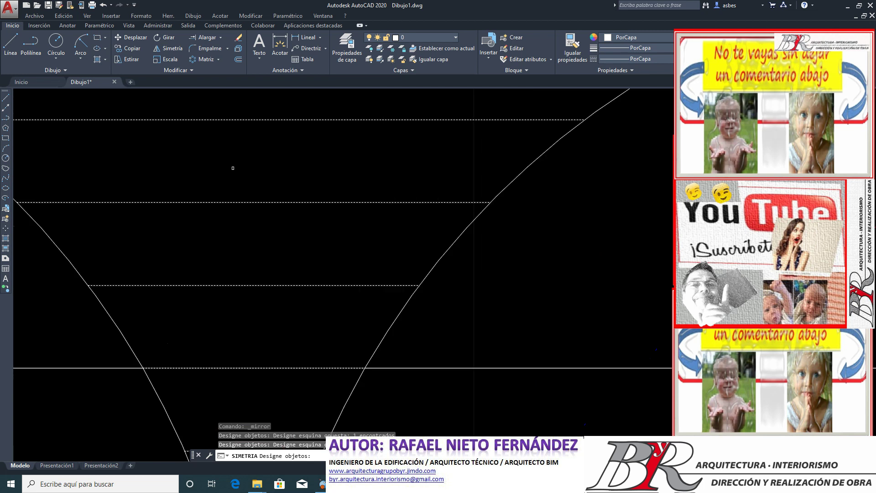
scroll(235, 219, up, 2)
scroll(242, 246, down, 2)
scroll(249, 256, down, 2)
scroll(249, 256, up, 3)
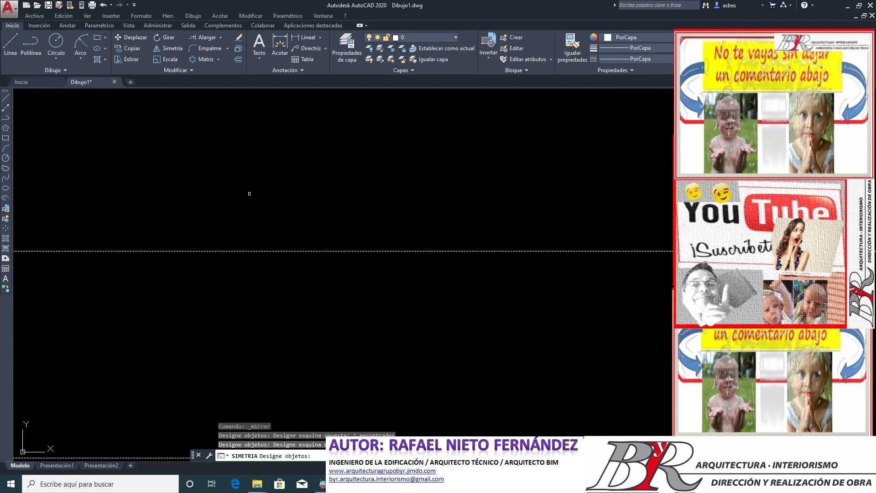
scroll(237, 237, down, 4)
scroll(231, 235, down, 4)
scroll(229, 233, up, 1)
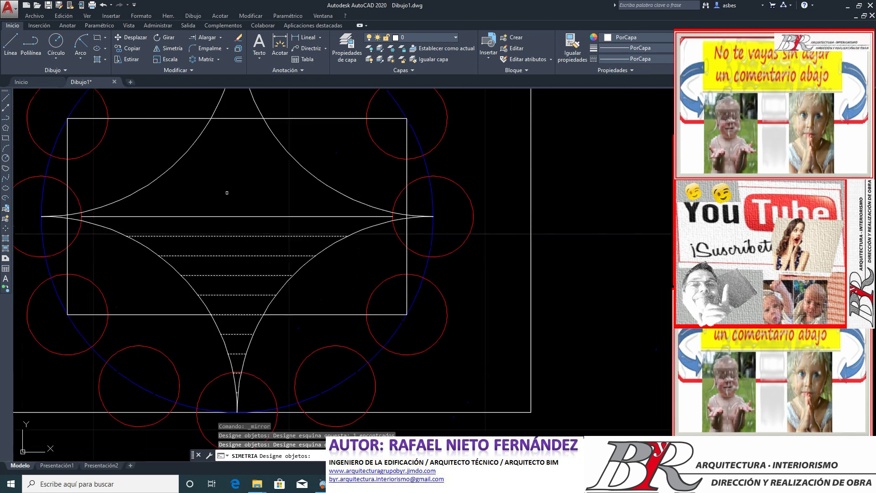
key(Return)
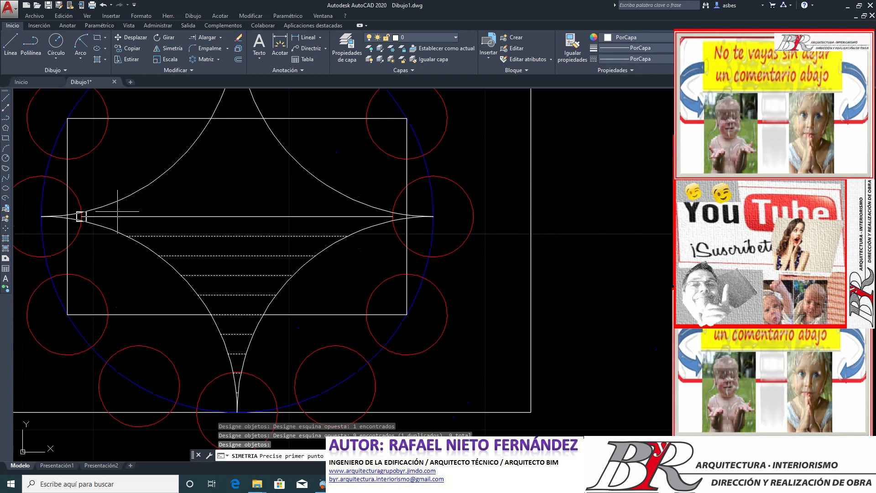
Step: Mirror them across the line through the star's left and right tips, keeping the originals
click(41, 216)
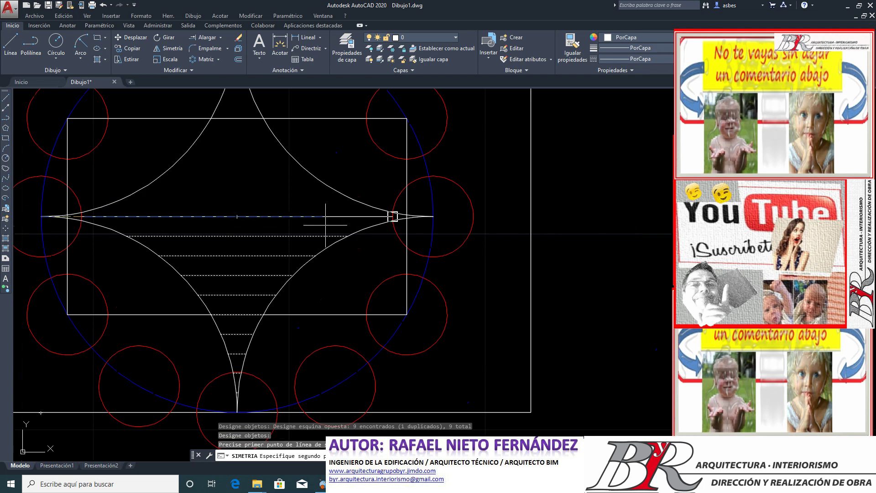
click(433, 216)
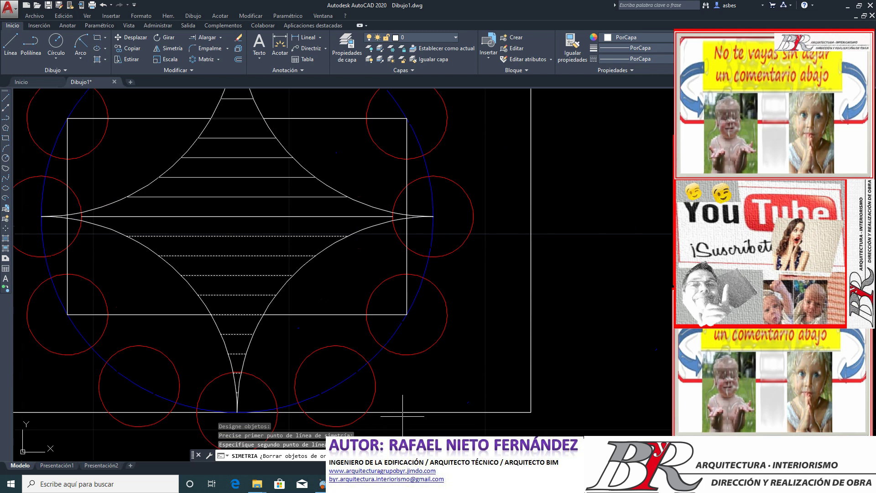
key(Return)
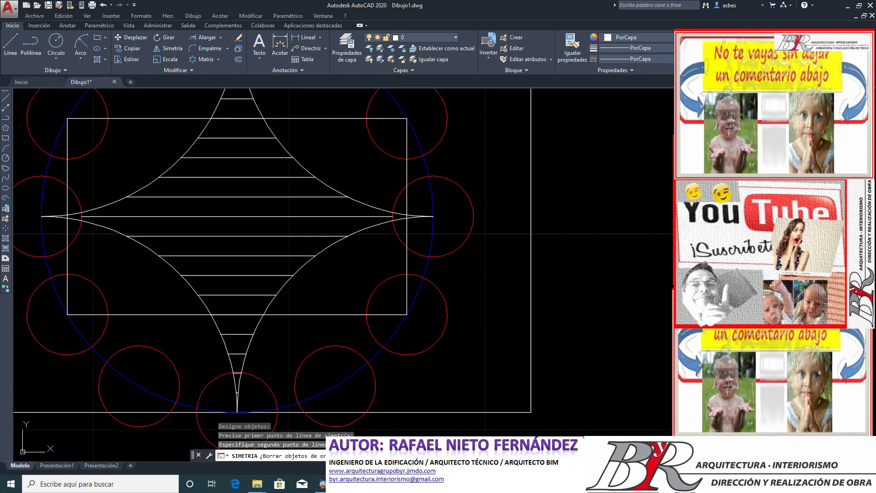
scroll(128, 330, down, 2)
Step: Try extending with the blue circle and central line as boundaries, then abandon it
scroll(169, 290, down, 2)
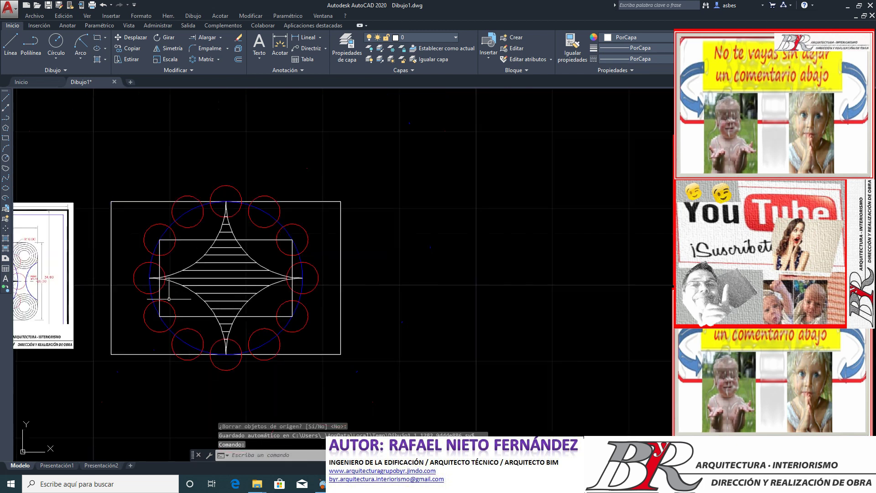
scroll(150, 237, up, 5)
scroll(117, 210, up, 2)
scroll(118, 209, up, 2)
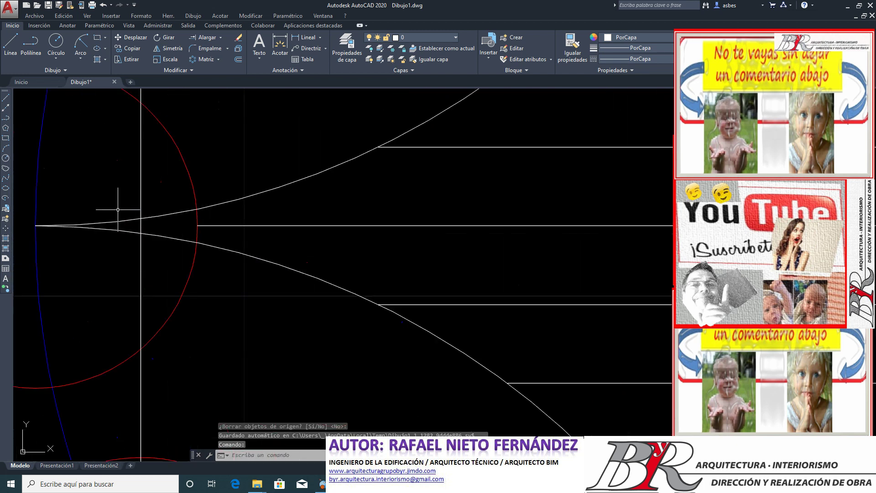
click(209, 38)
click(38, 277)
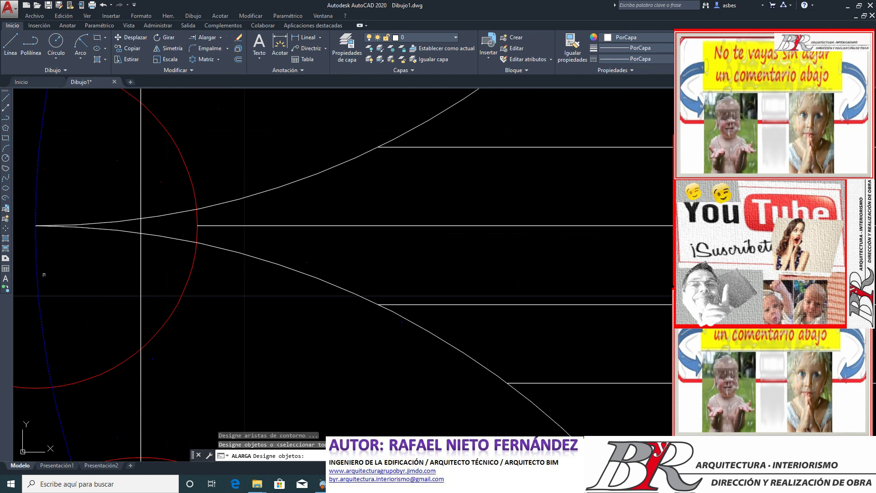
drag(229, 235, 209, 225)
key(Return)
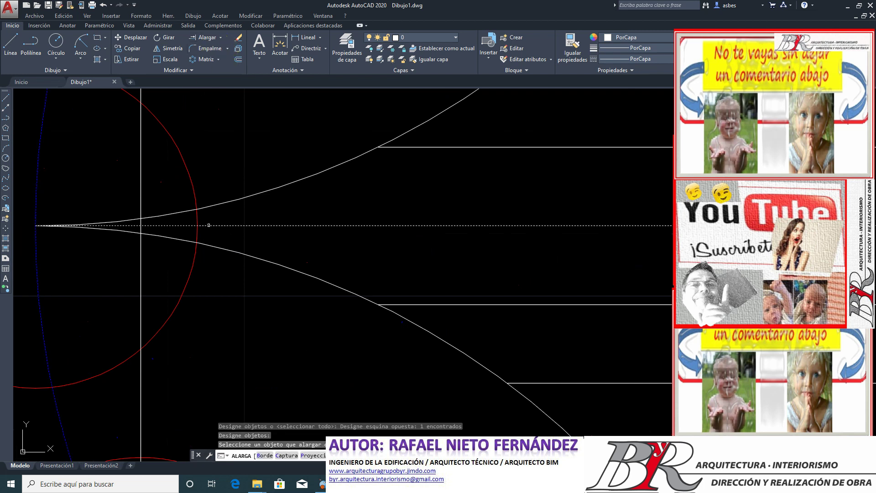
scroll(124, 309, down, 8)
scroll(405, 303, up, 4)
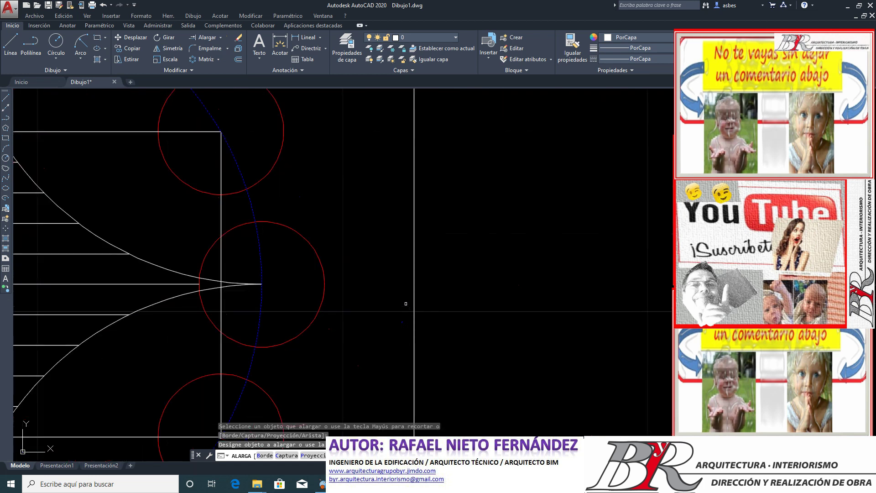
key(Return)
Step: Extend the central line's right end to the right middle red circle
key(Return)
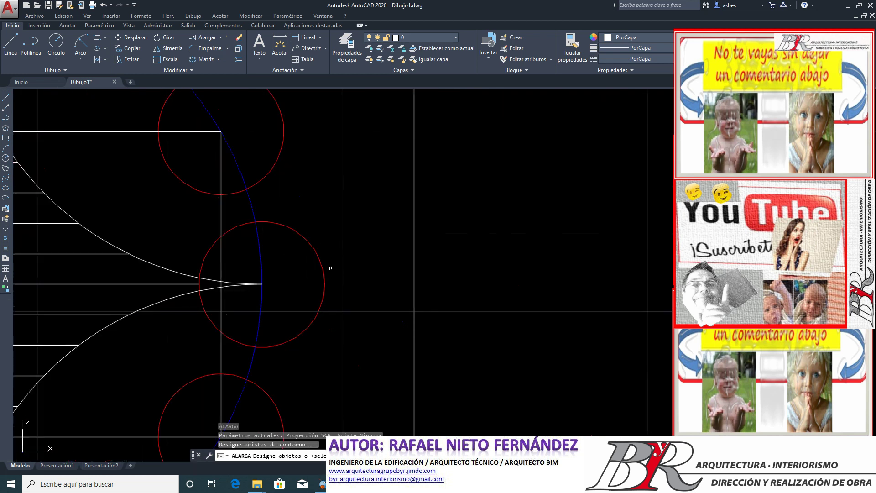
click(324, 283)
key(Return)
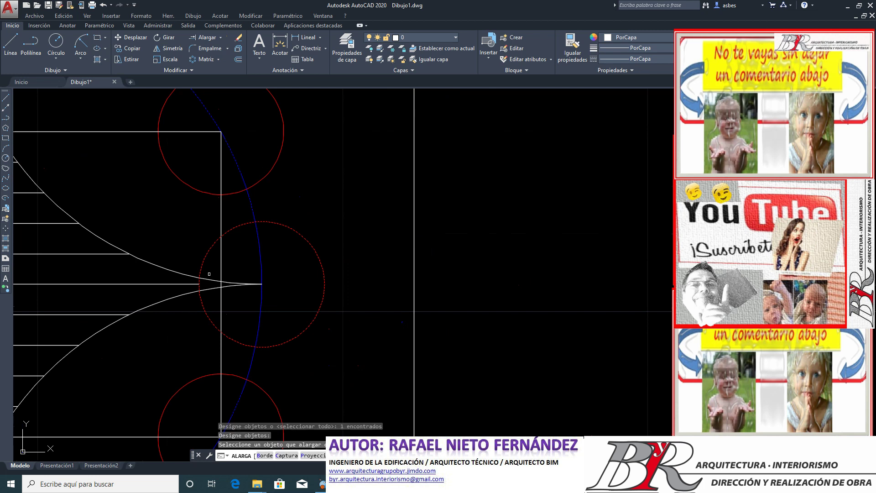
click(185, 285)
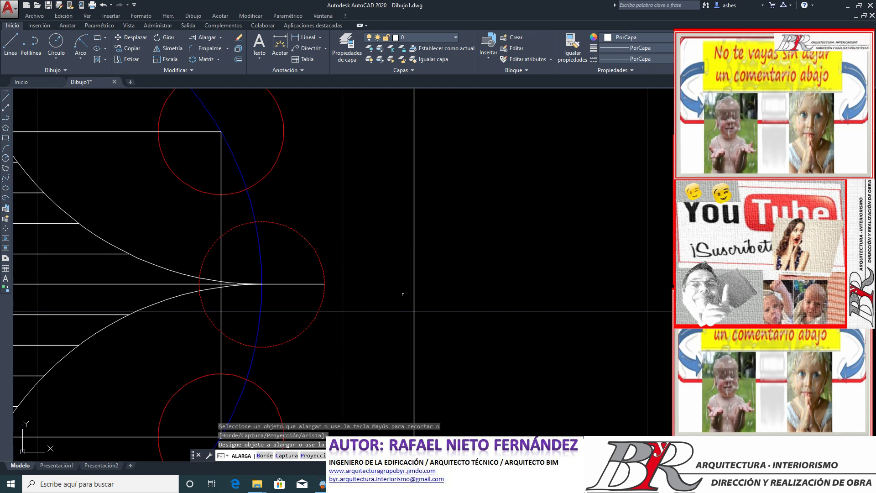
scroll(456, 310, down, 6)
scroll(365, 305, up, 4)
key(Return)
scroll(287, 271, down, 4)
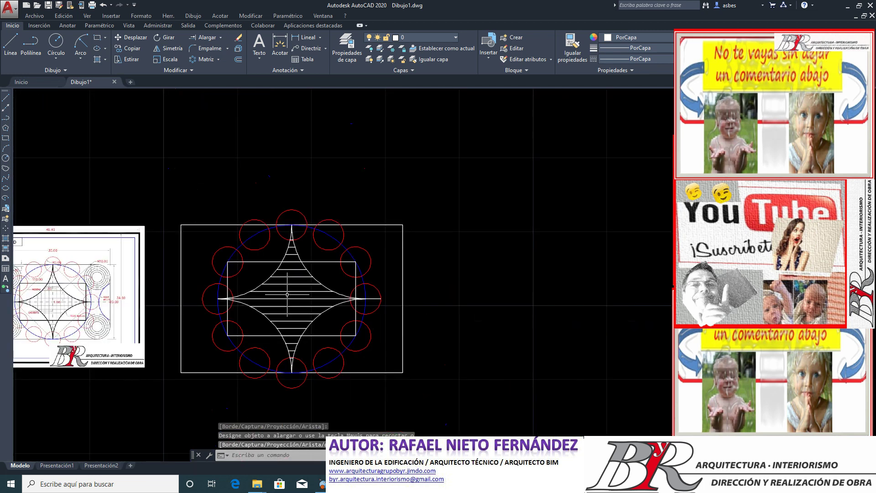
scroll(287, 271, down, 2)
scroll(134, 292, up, 8)
scroll(134, 292, up, 2)
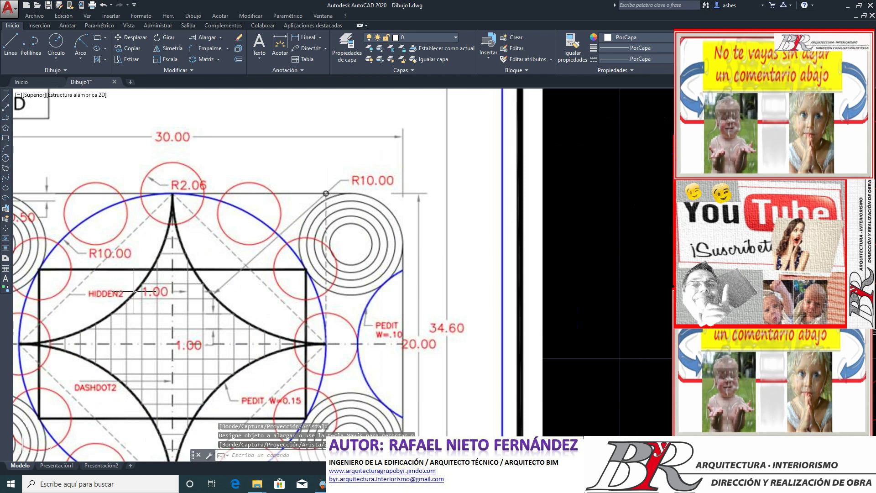
scroll(134, 292, down, 2)
scroll(87, 308, down, 3)
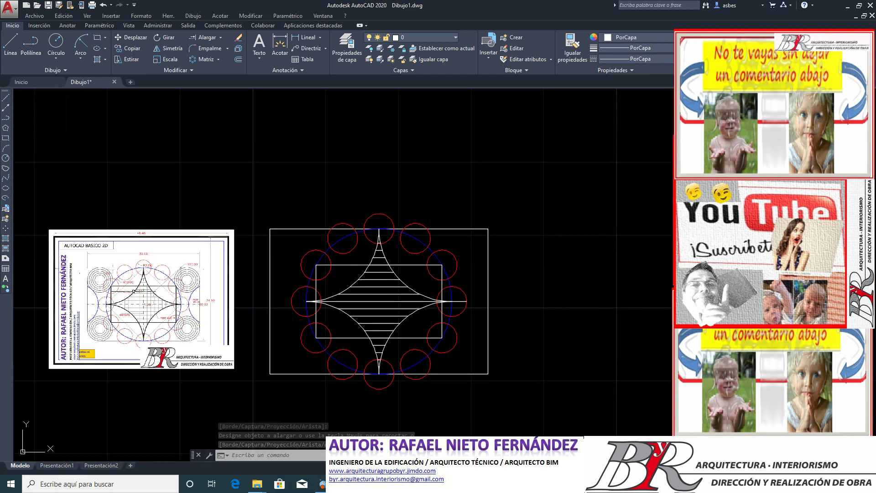
scroll(445, 304, up, 4)
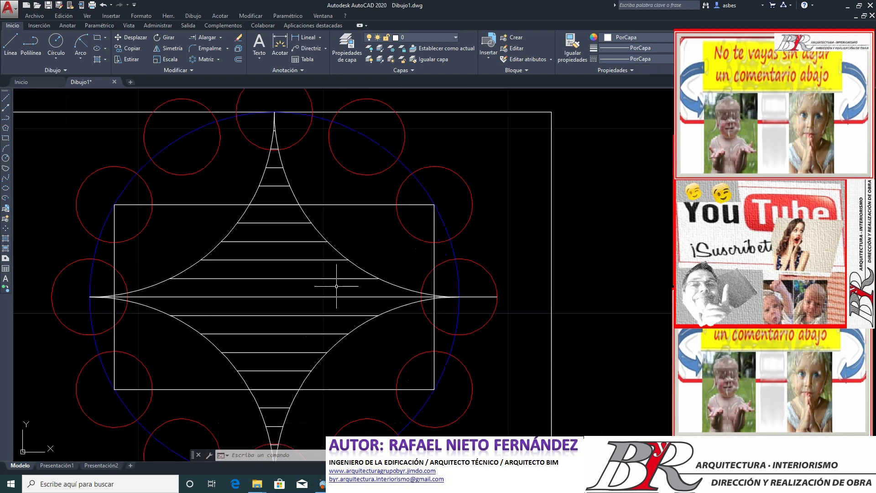
click(10, 43)
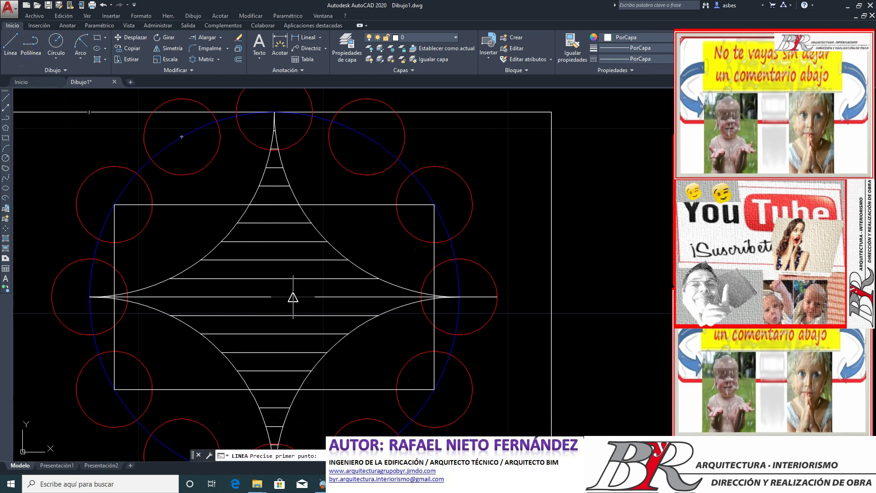
key(Escape)
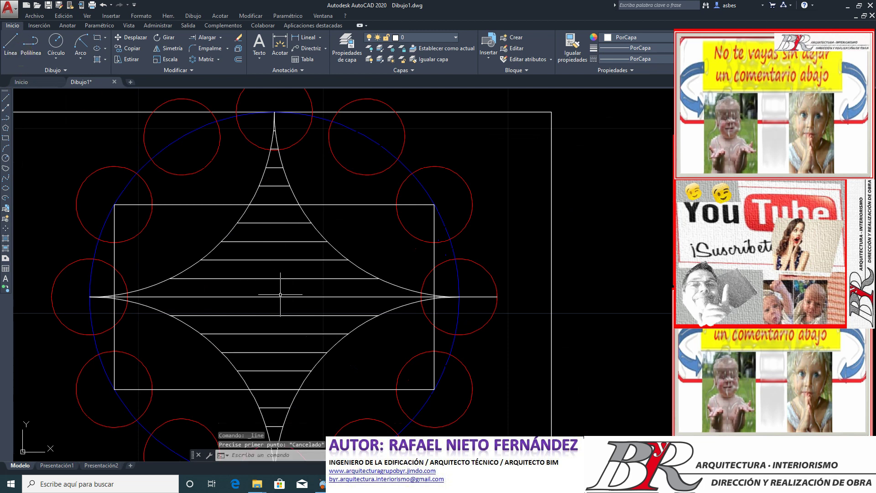
click(256, 297)
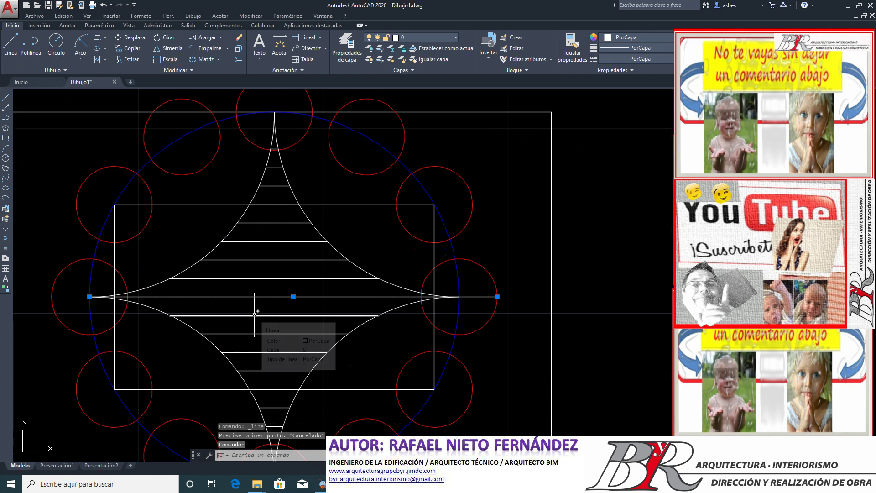
mouse_move(255, 297)
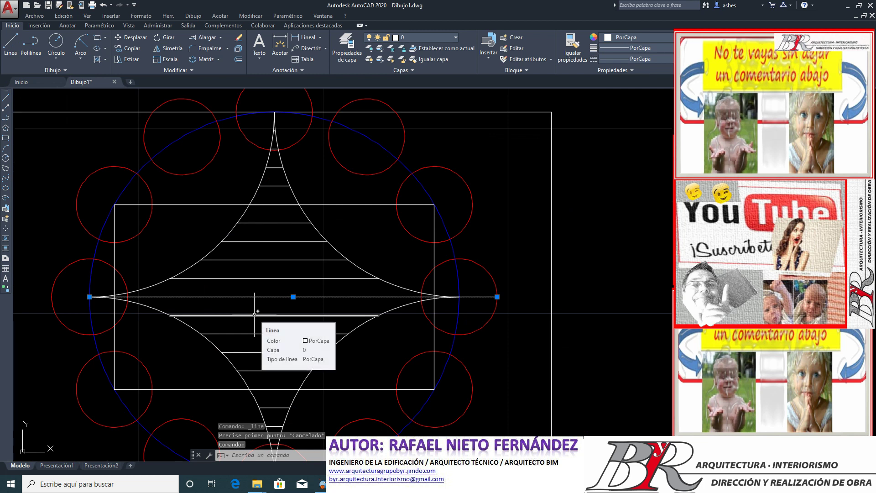
key(Escape)
key(Escape)
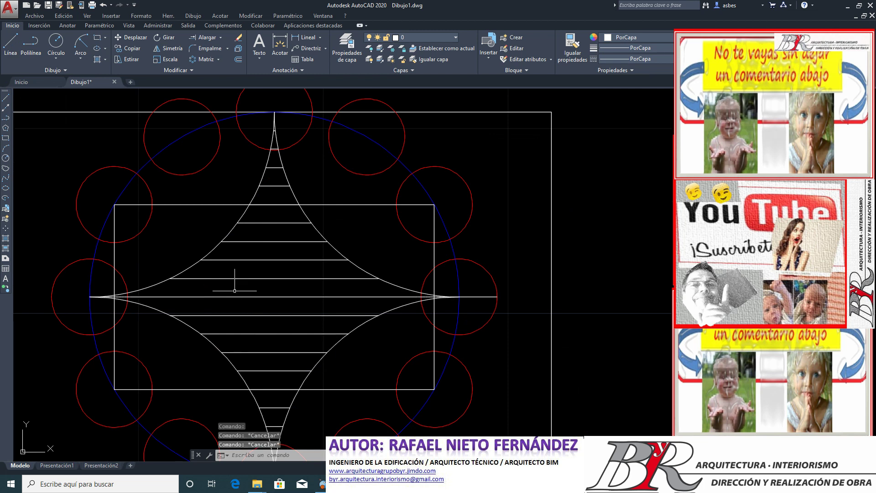
click(242, 296)
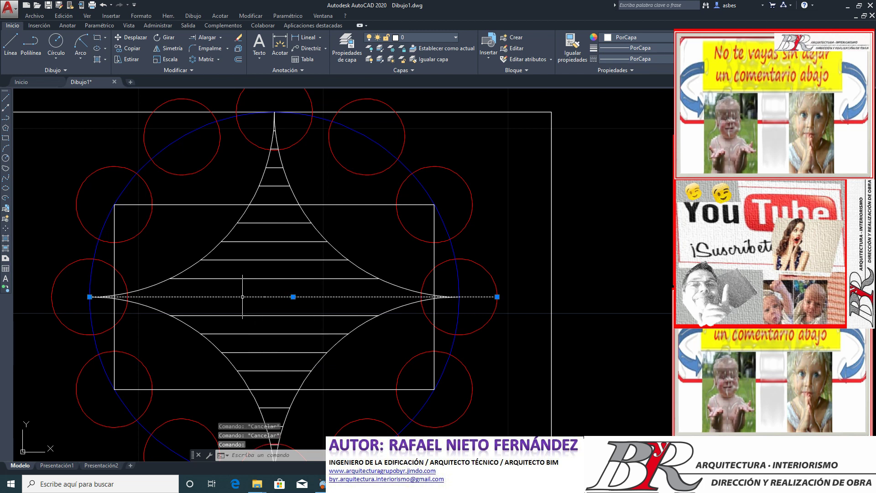
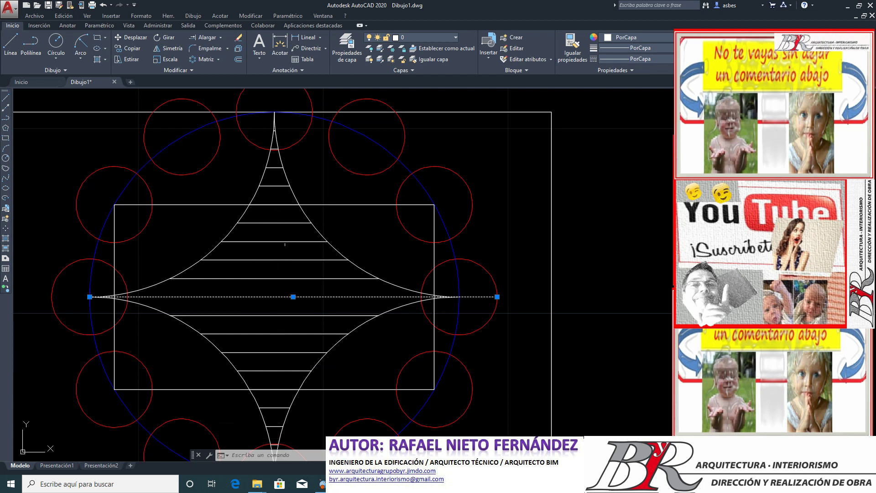
Step: Trim the horizontal centre line's overhang past the star's right tip
key(Escape)
key(Escape)
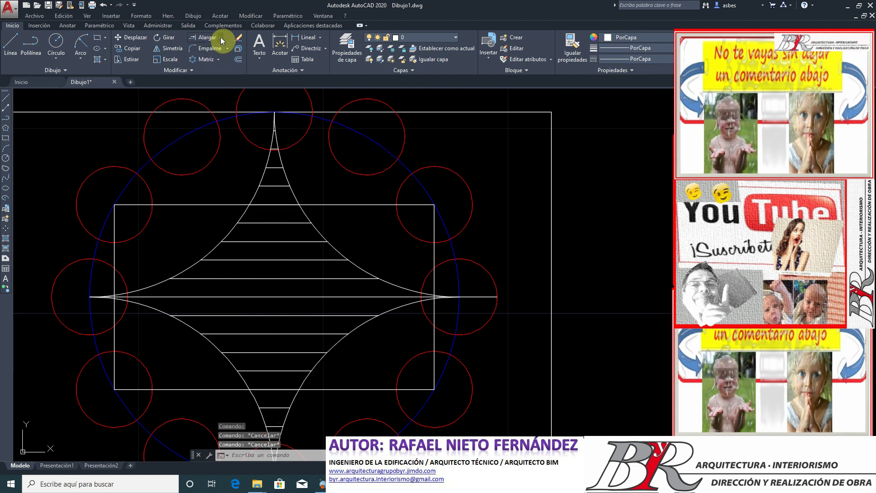
click(220, 37)
click(203, 51)
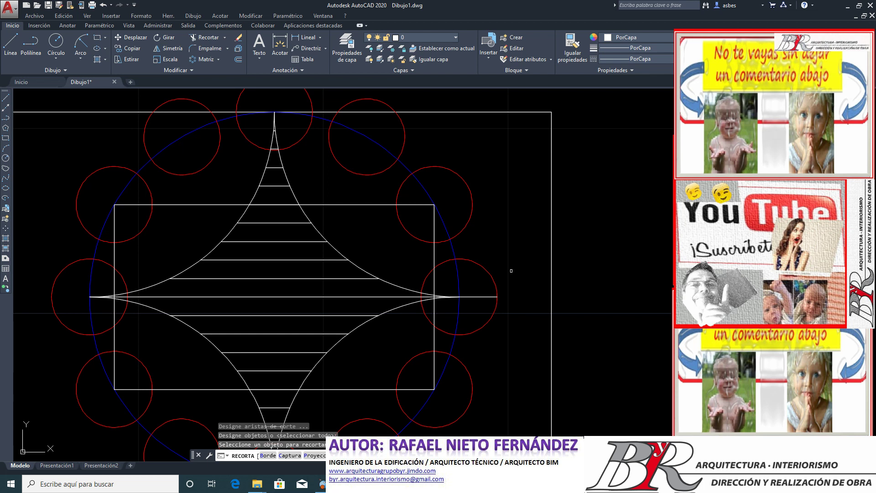
click(482, 296)
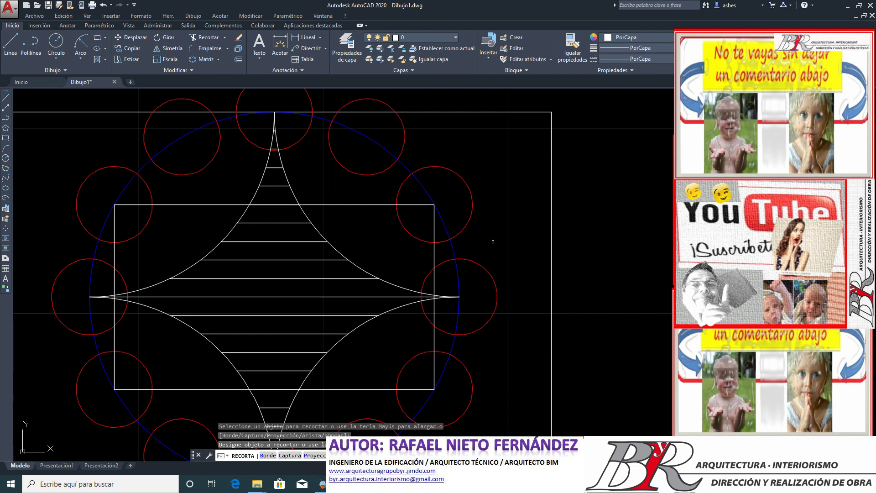
key(Return)
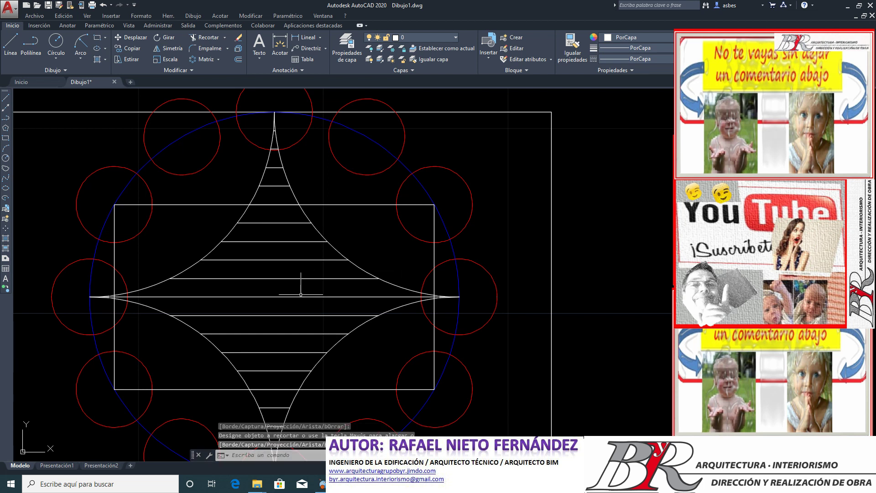
click(298, 297)
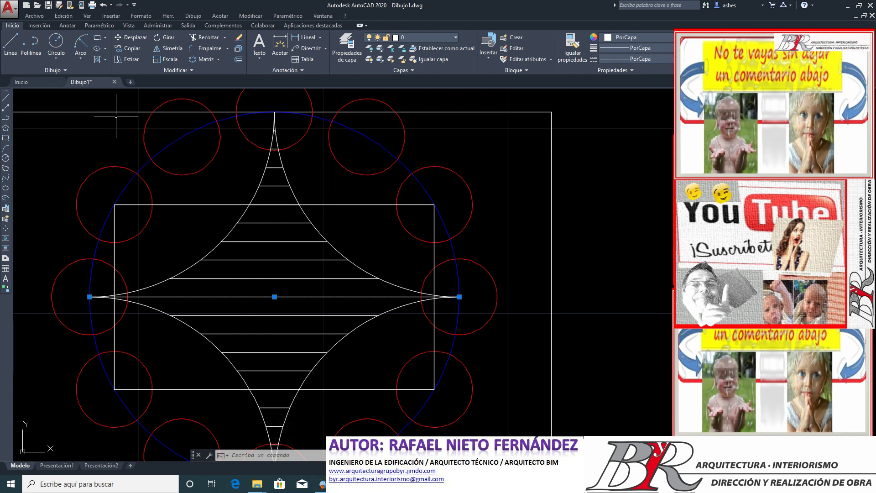
Step: Draw a vertical line straight up from the horizontal centre line's midpoint into the star
click(11, 42)
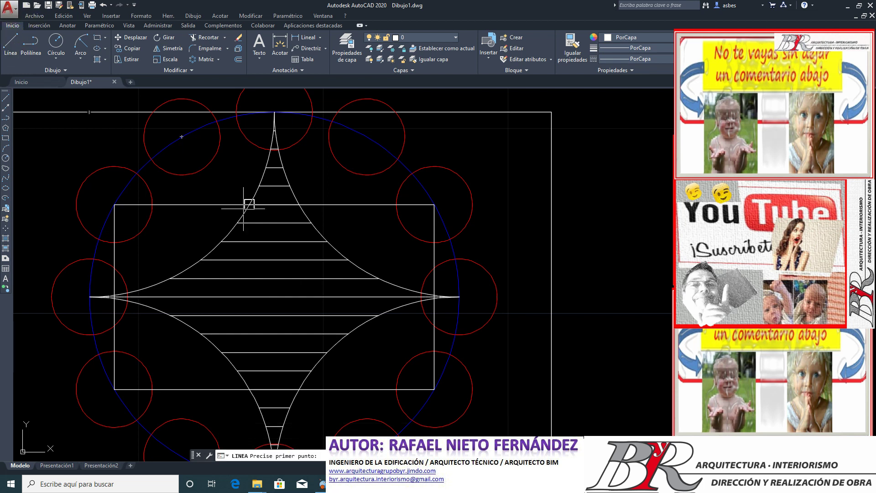
click(274, 296)
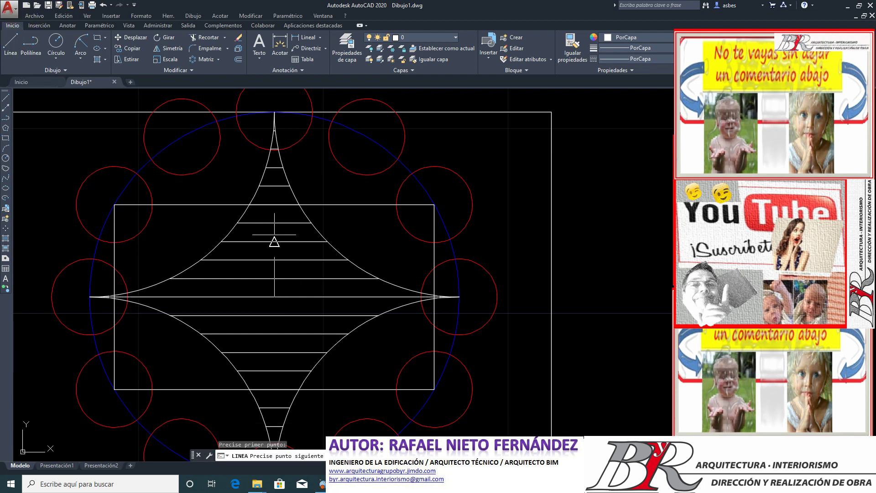
scroll(274, 242, up, 3)
click(273, 224)
key(Return)
scroll(241, 277, down, 5)
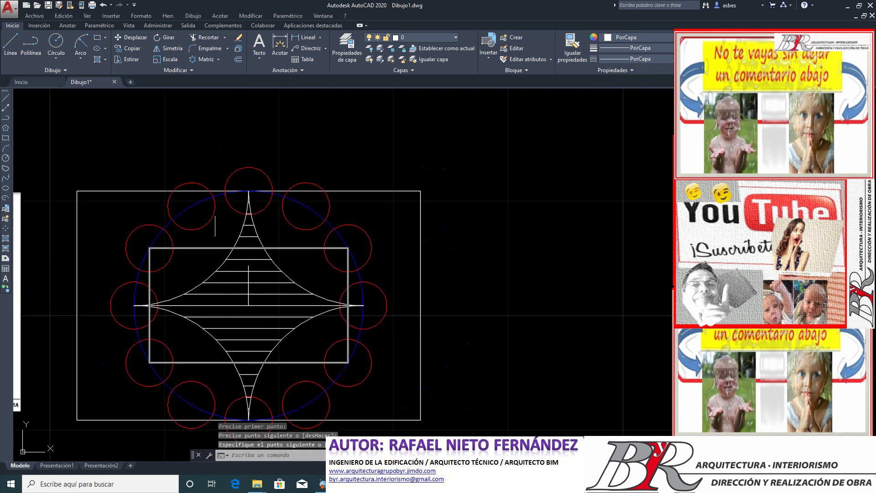
scroll(274, 288, up, 2)
scroll(272, 290, down, 2)
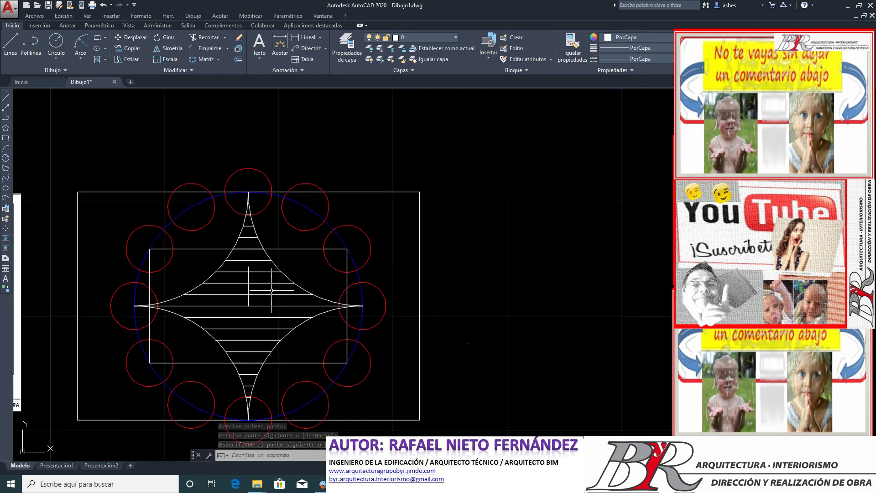
scroll(239, 295, up, 2)
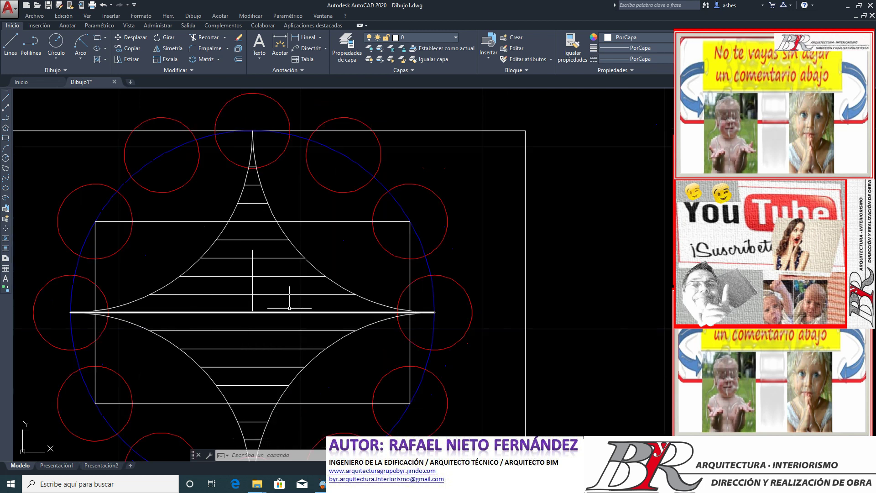
scroll(264, 297, up, 2)
scroll(262, 301, up, 2)
Step: Copy the vertical line at offsets of 1, 2 and 3 units to the right
click(138, 49)
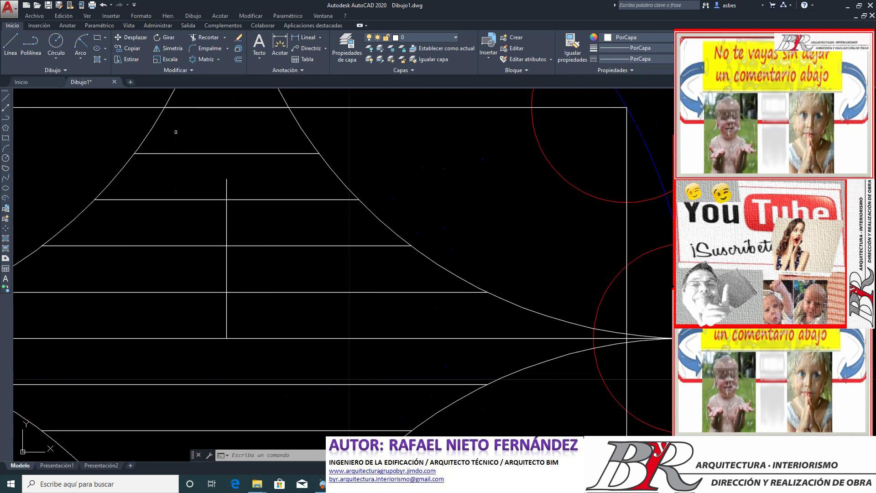
click(242, 317)
click(209, 310)
key(Return)
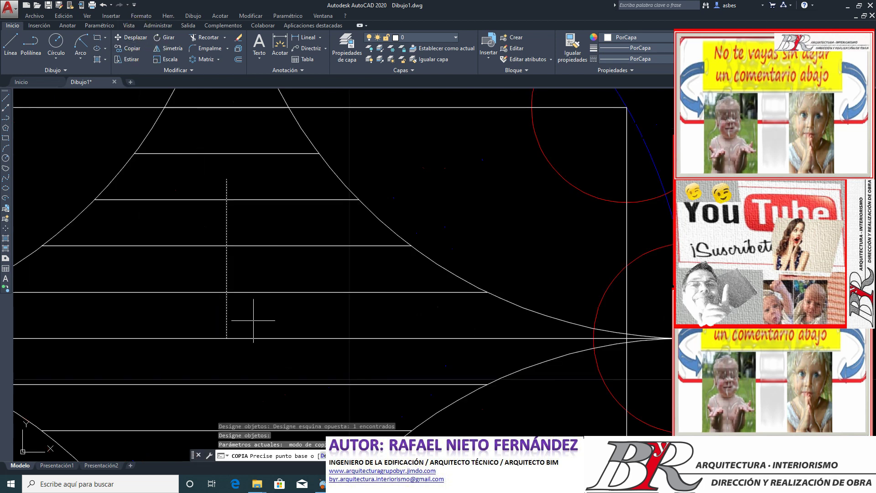
click(250, 319)
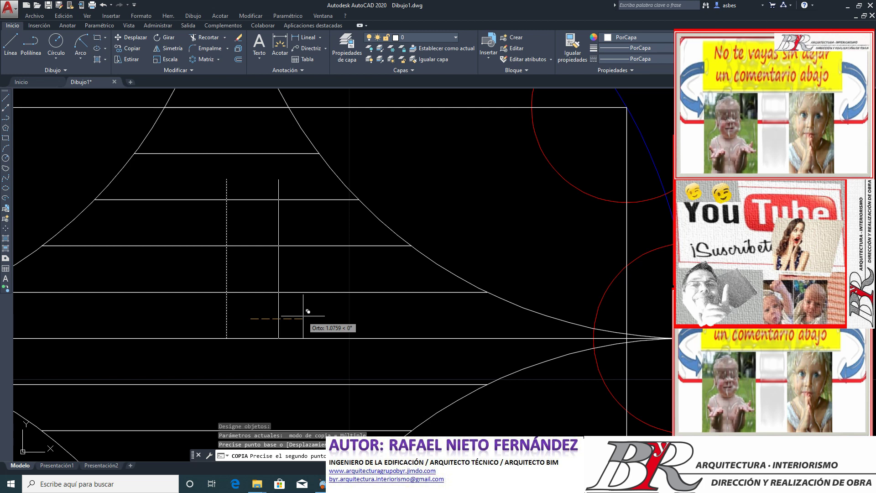
text(1)
key(Return)
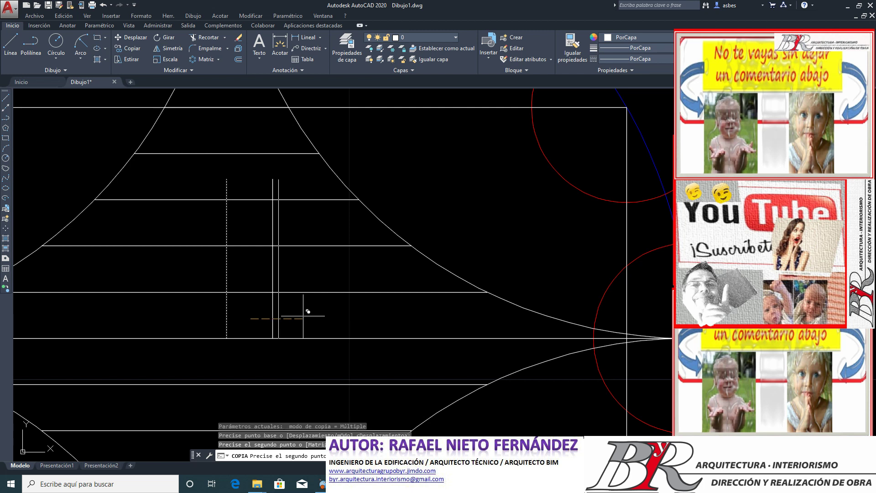
text(2)
key(Return)
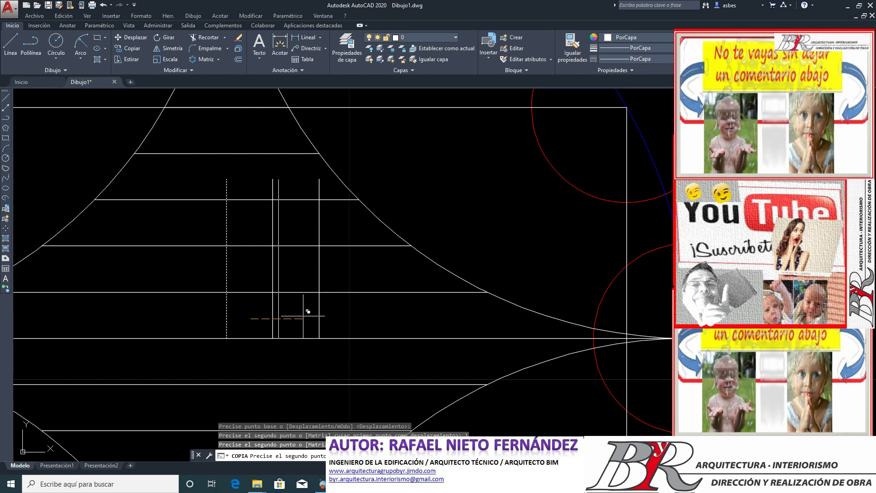
text(3)
key(Return)
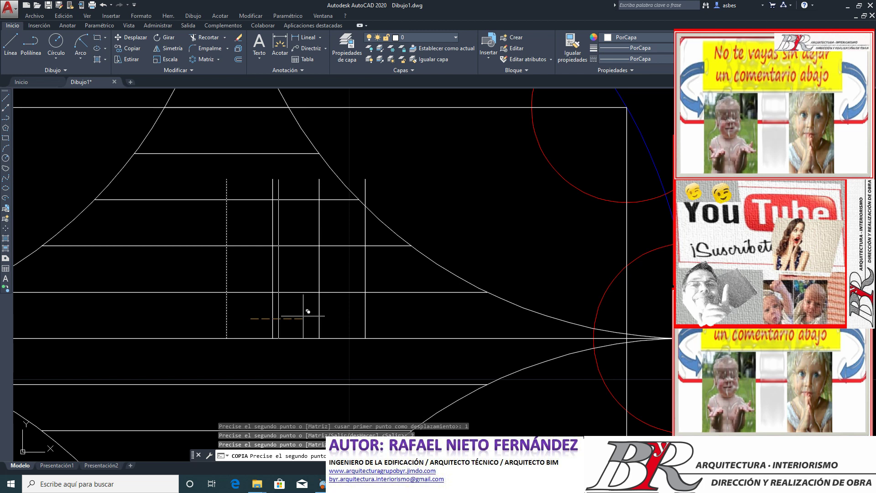
Step: Add more vertical line copies at offsets 3 through 8 toward the right tip
text(3)
key(Return)
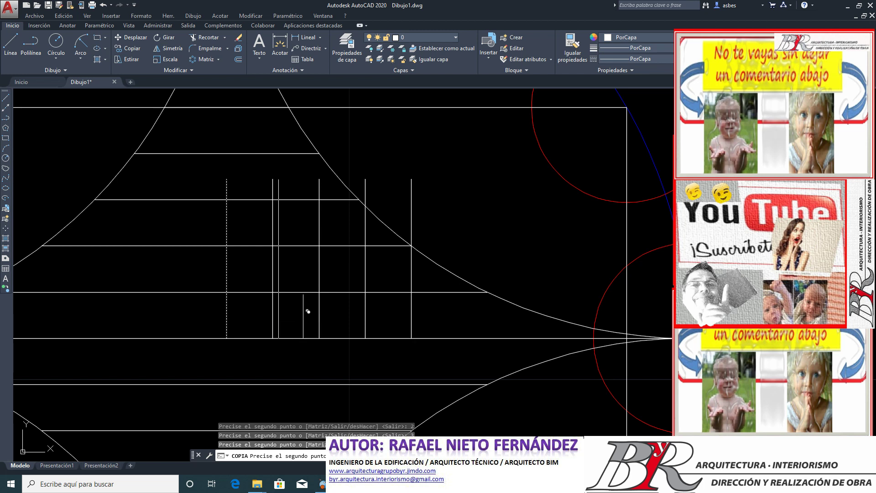
text(4)
key(Return)
text(5)
key(Return)
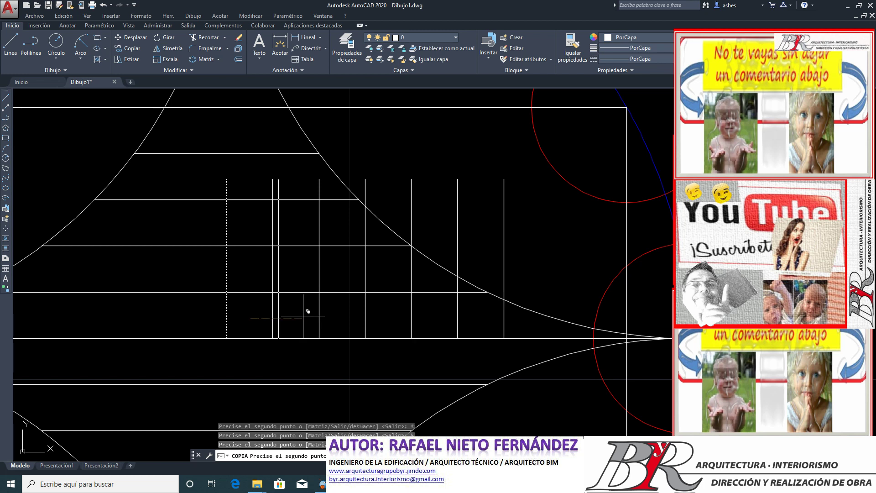
text(6)
key(Return)
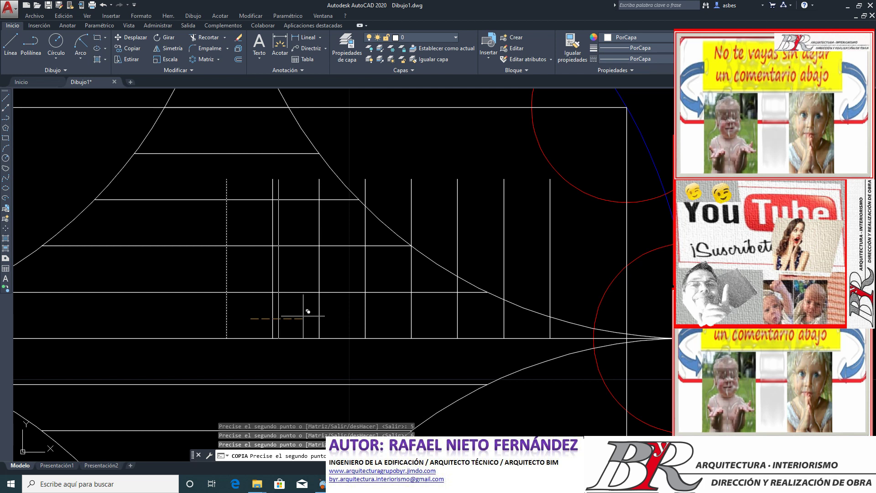
text(7)
key(Return)
text(8)
key(Return)
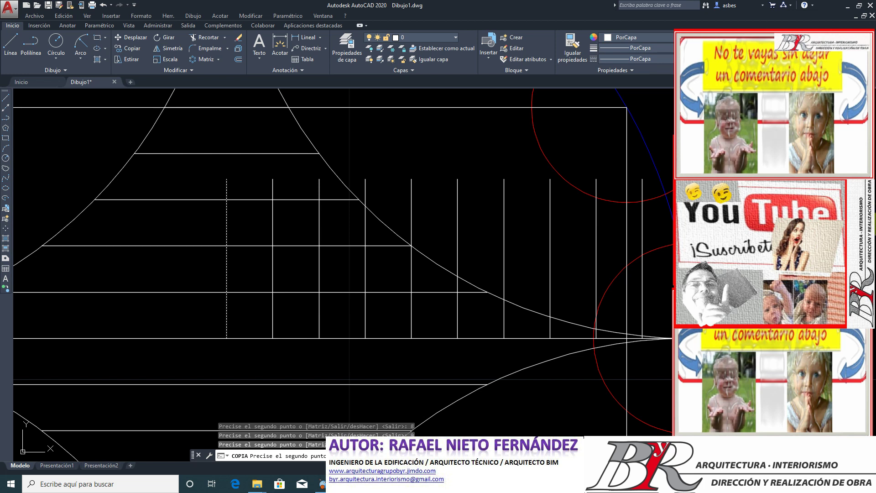
key(Return)
scroll(701, 319, up, 2)
scroll(666, 351, up, 1)
Step: Delete the outermost vertical copy lying beyond the star's right tip
scroll(651, 368, up, 1)
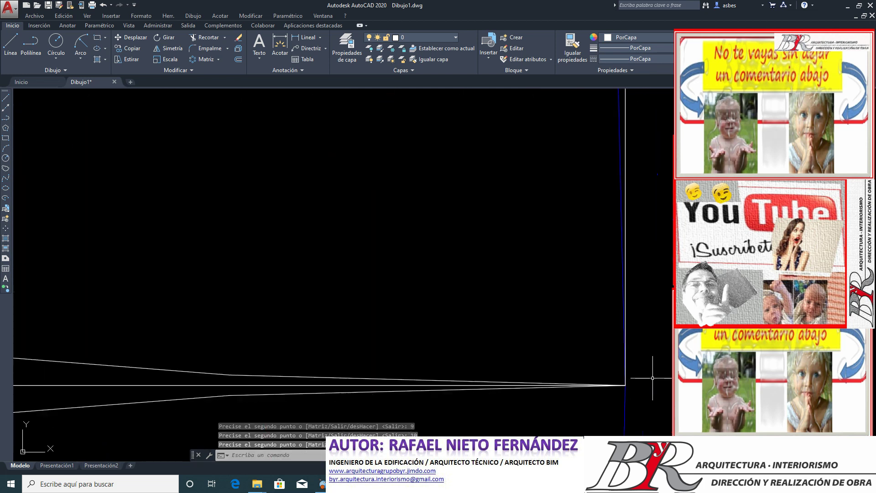
scroll(651, 368, down, 1)
scroll(649, 379, down, 1)
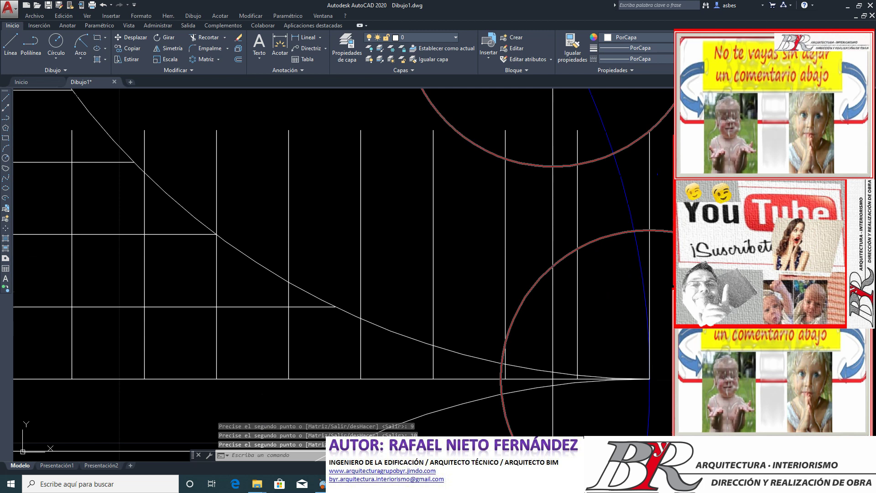
click(647, 207)
key(Delete)
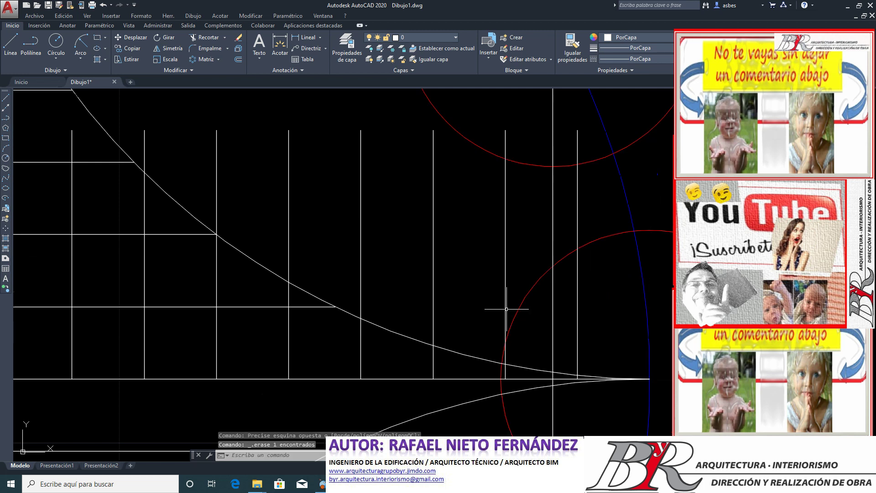
scroll(508, 303, down, 5)
scroll(510, 311, up, 1)
scroll(509, 311, up, 1)
scroll(557, 358, up, 3)
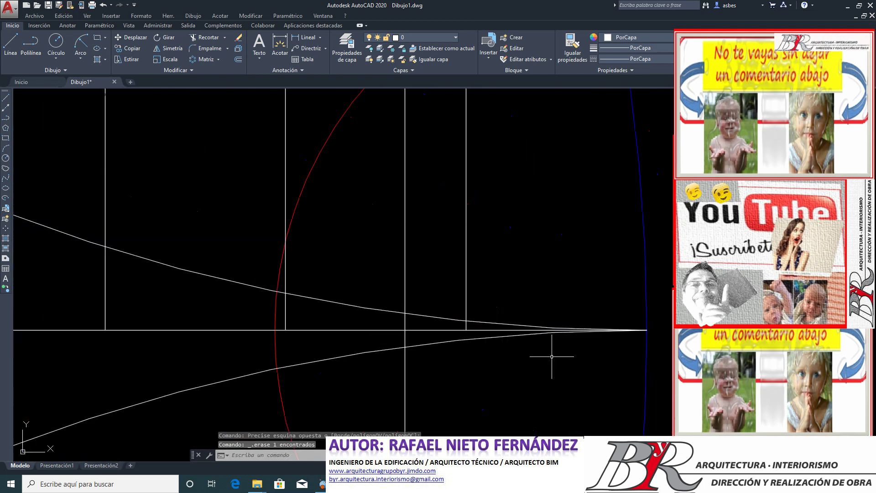
Step: Trim the first vertical lines back to the upper curve used as cutting edge
click(208, 37)
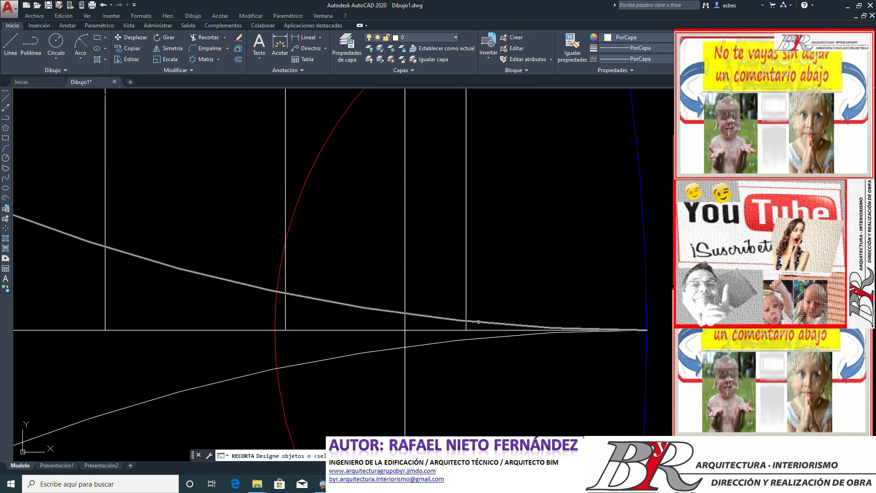
click(478, 322)
key(Return)
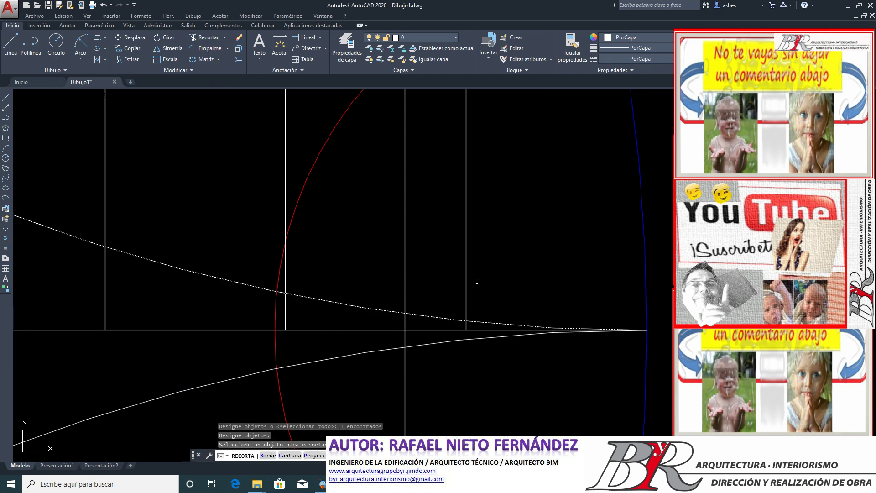
click(467, 285)
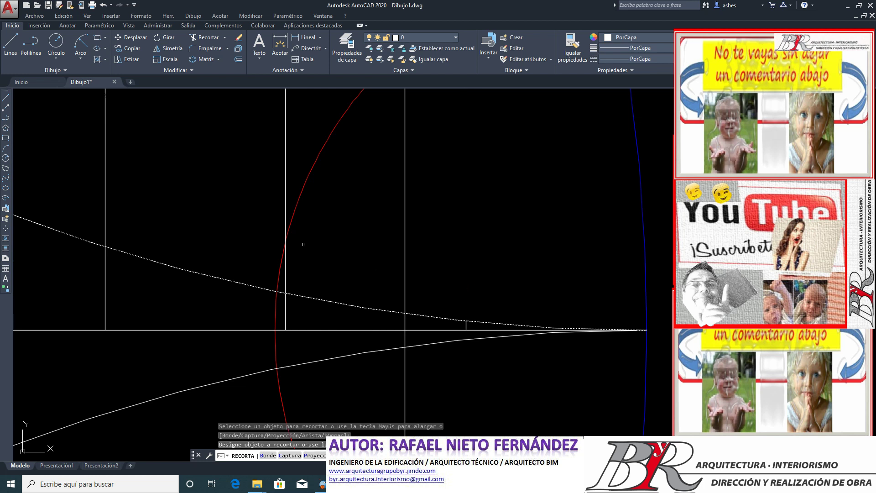
click(285, 191)
Step: Trim the remaining vertical grid lines where they cross above the curve
scroll(354, 334, down, 4)
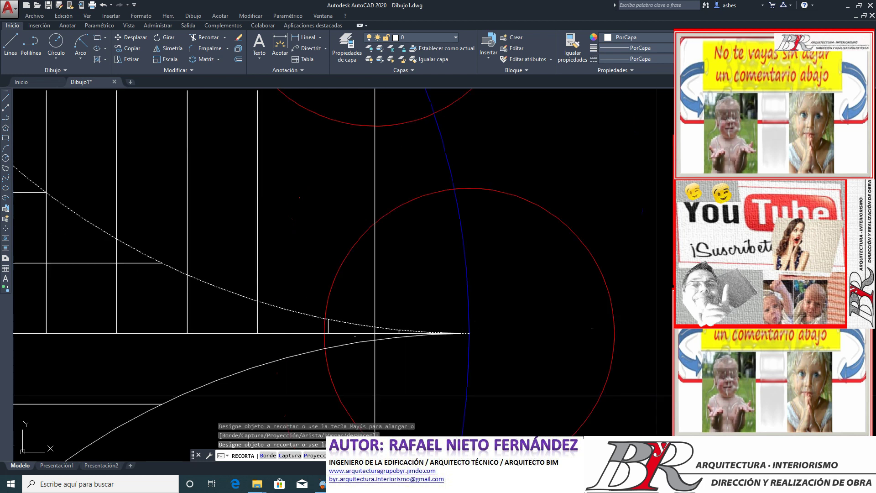
click(258, 282)
scroll(260, 285, down, 3)
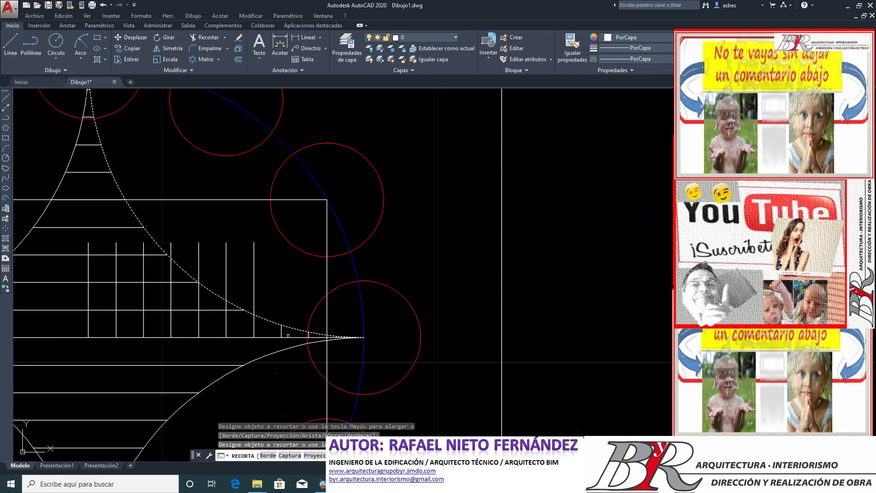
scroll(263, 288, up, 2)
click(263, 290)
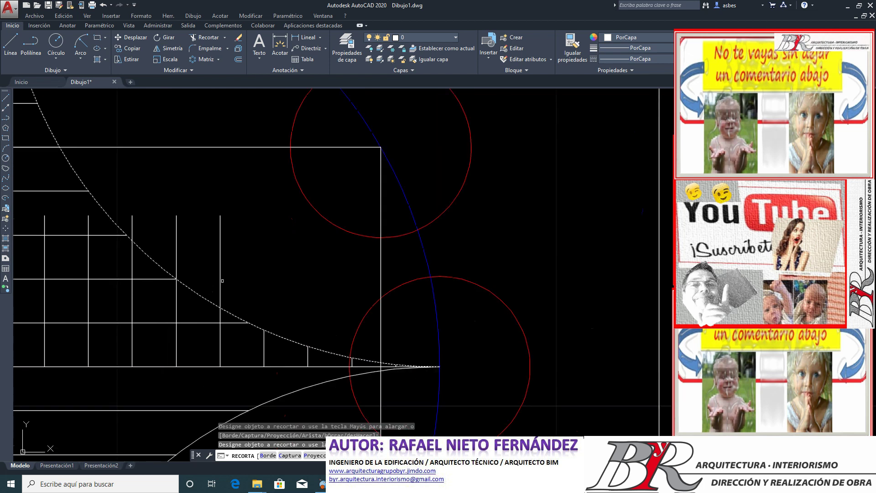
click(220, 281)
click(177, 257)
click(132, 221)
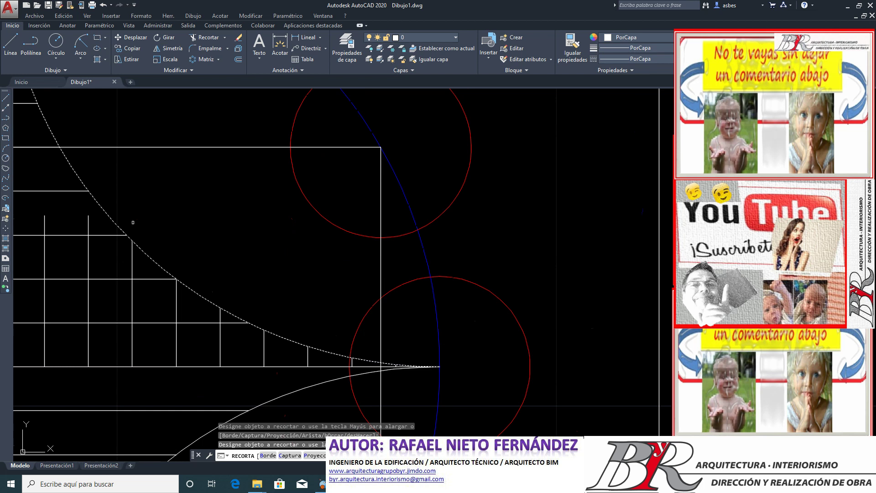
scroll(208, 307, down, 4)
scroll(91, 250, up, 2)
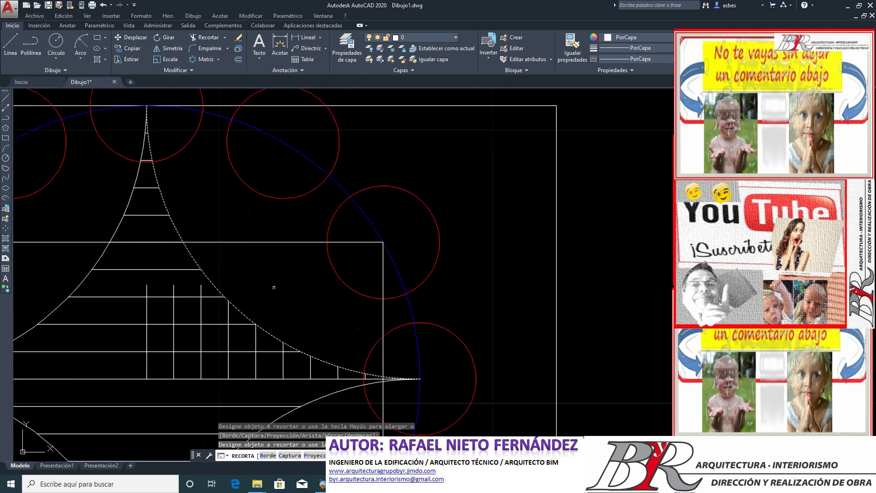
key(Return)
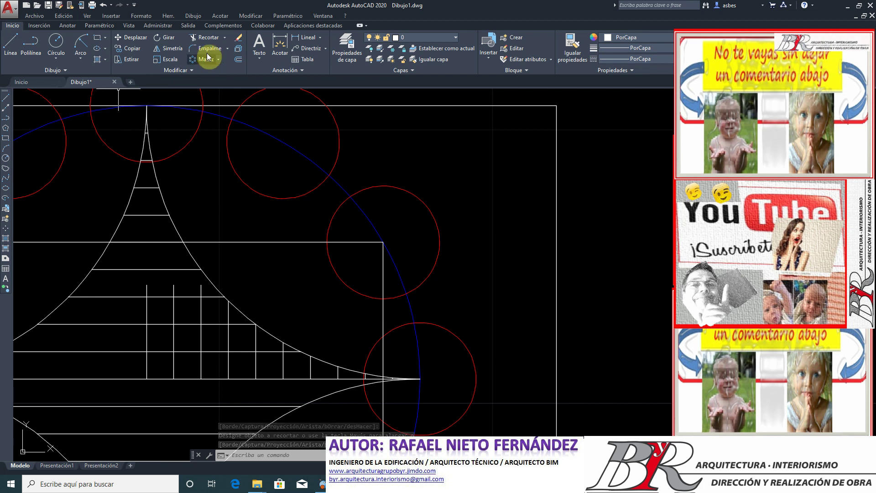
Step: Extend the leftmost vertical grid line upward in stages to the star's edge
click(224, 37)
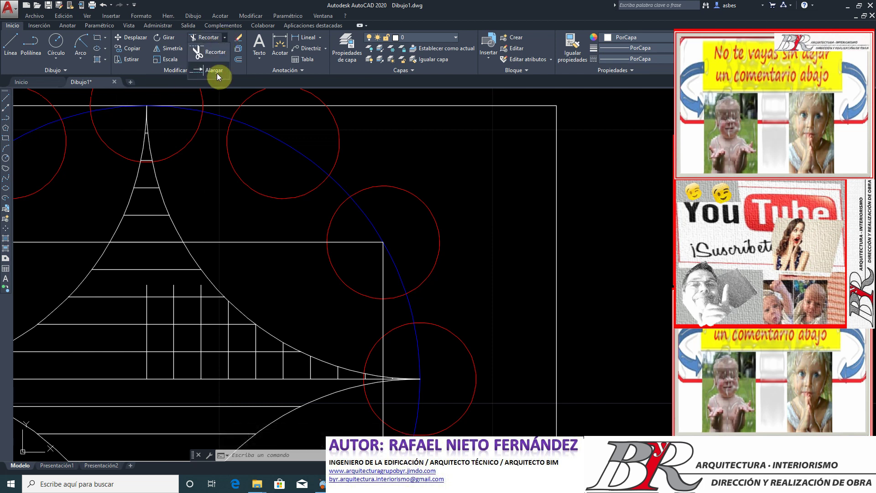
click(216, 71)
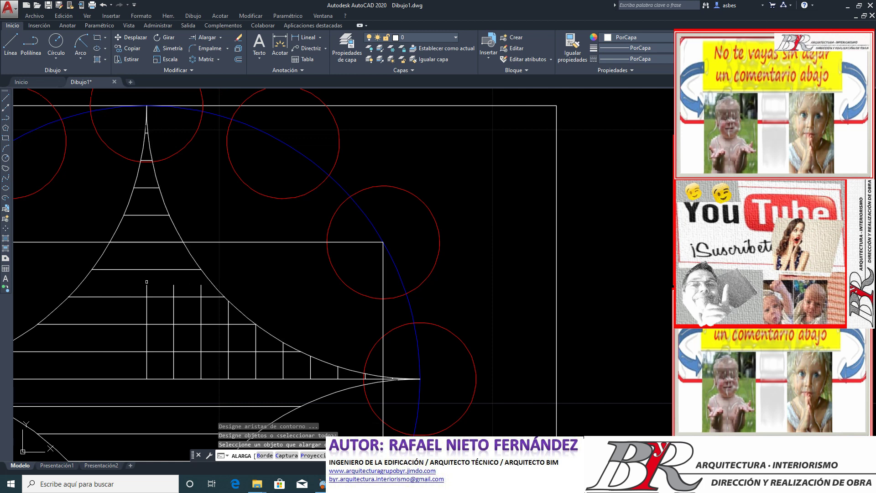
click(146, 284)
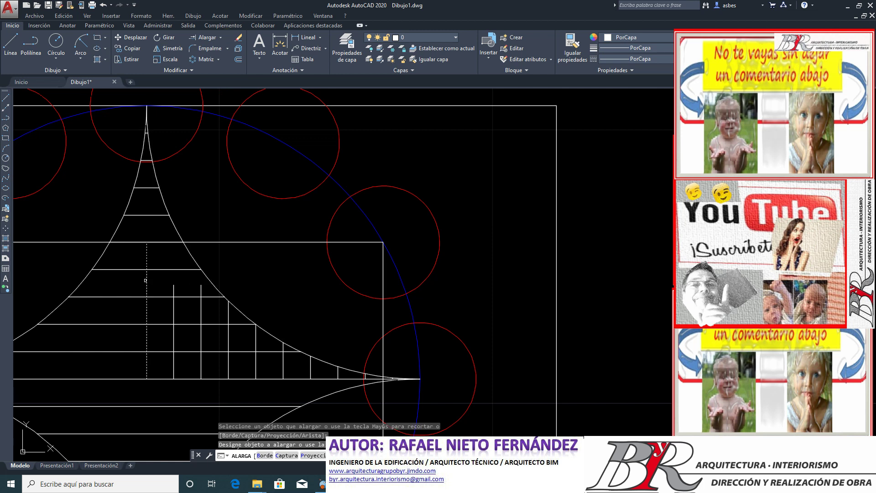
click(147, 266)
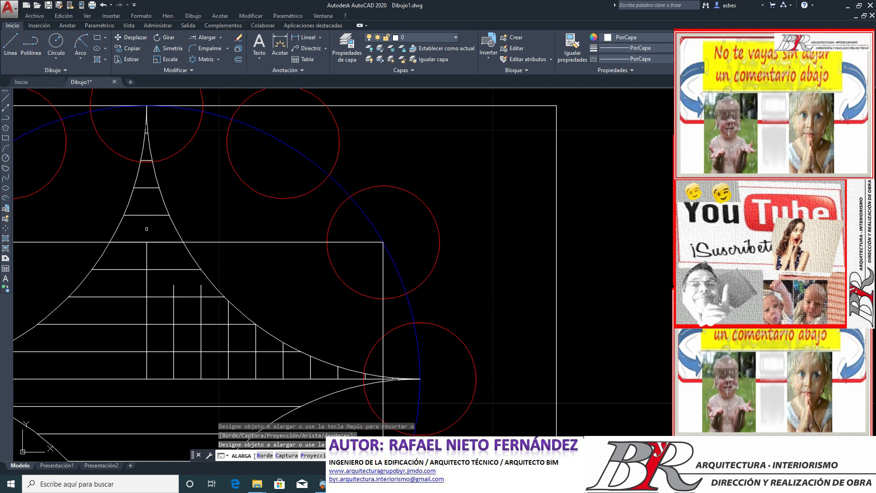
click(146, 235)
click(147, 224)
scroll(139, 107, up, 2)
scroll(139, 107, up, 1)
scroll(140, 107, up, 1)
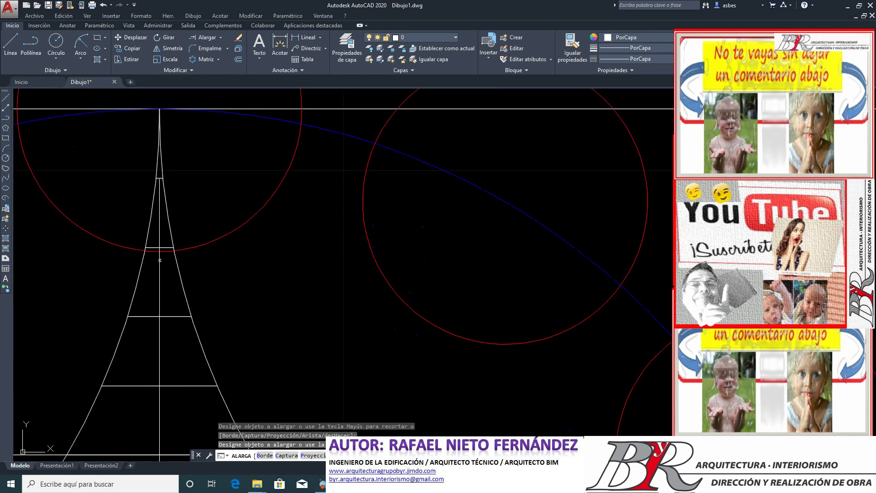
scroll(160, 172, up, 3)
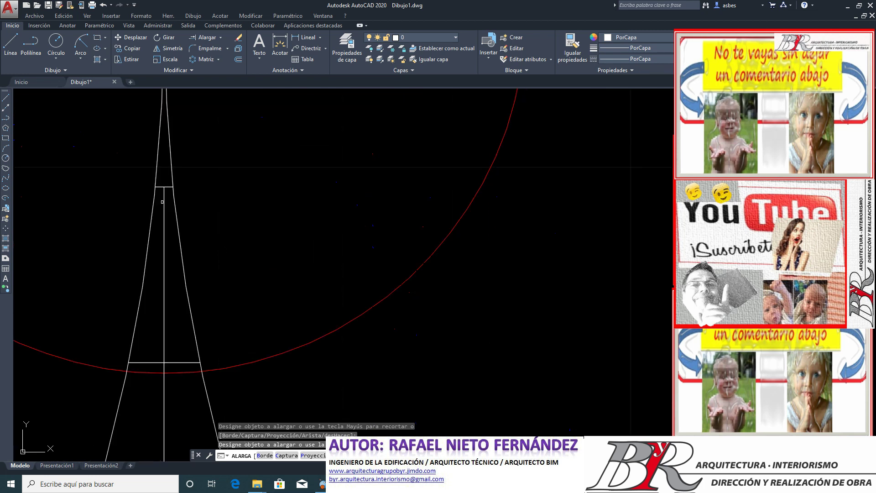
scroll(190, 250, down, 3)
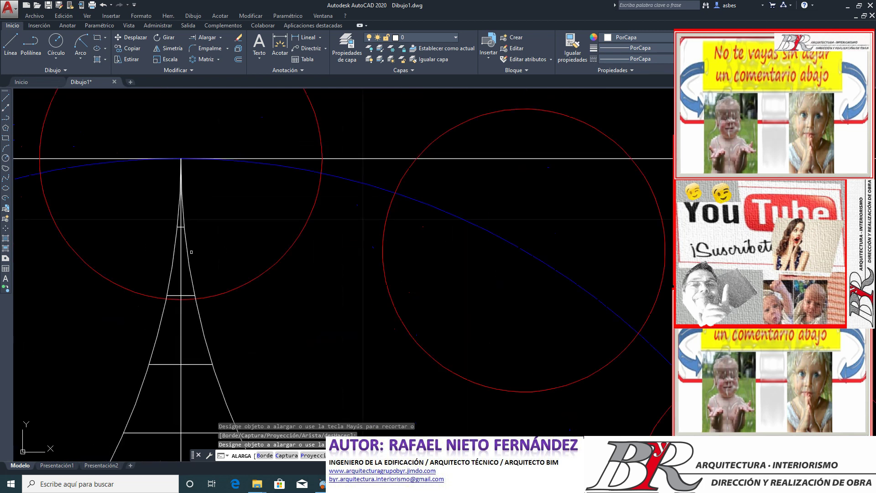
scroll(191, 252, down, 2)
scroll(191, 252, down, 2)
scroll(180, 319, up, 2)
scroll(181, 318, up, 2)
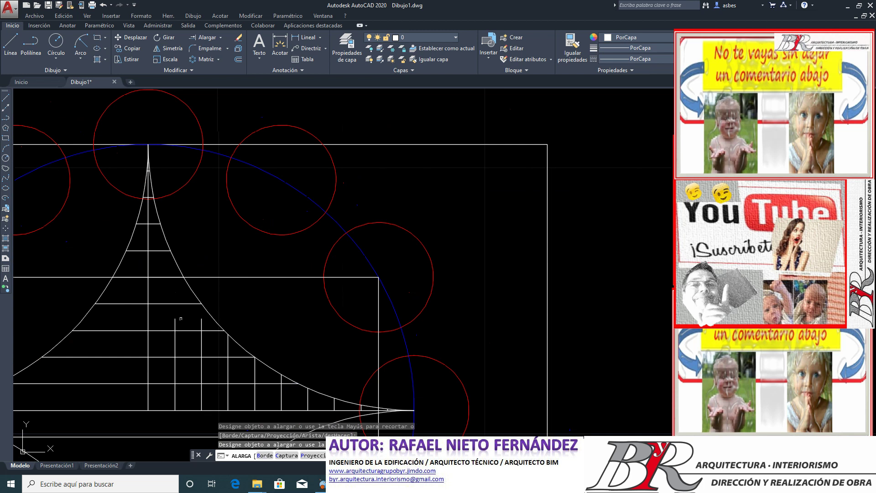
Step: Extend the next vertical grid line up to the upper curve
click(175, 312)
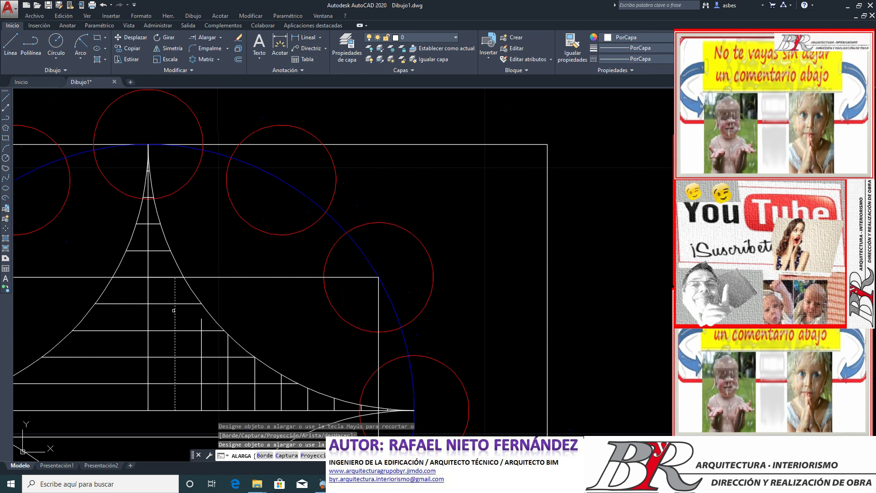
click(175, 286)
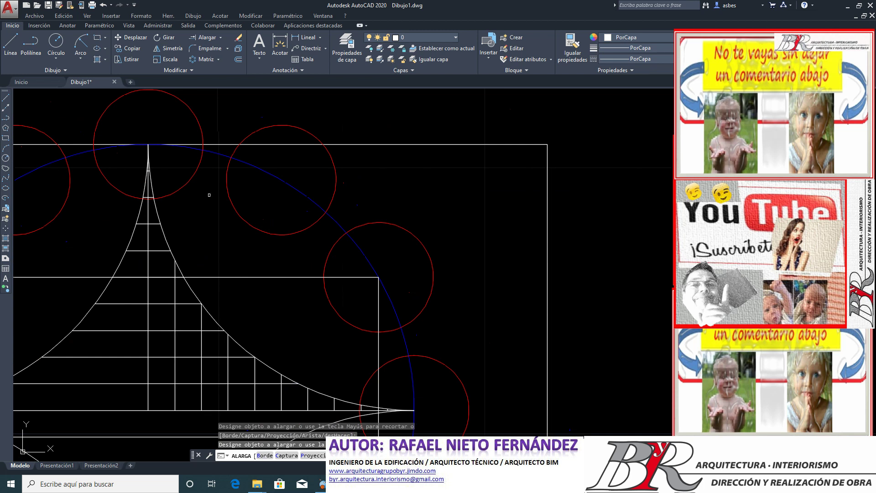
scroll(208, 259, down, 6)
scroll(196, 182, up, 3)
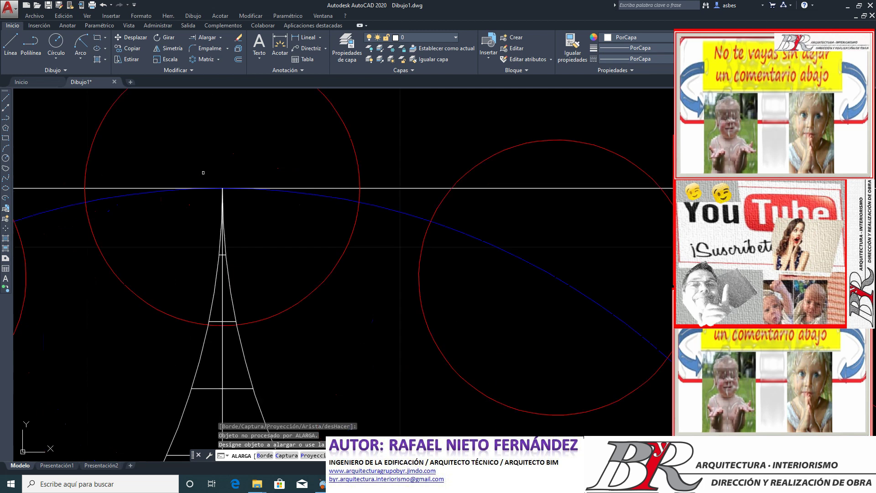
scroll(256, 155, up, 2)
scroll(247, 322, down, 3)
scroll(247, 322, down, 5)
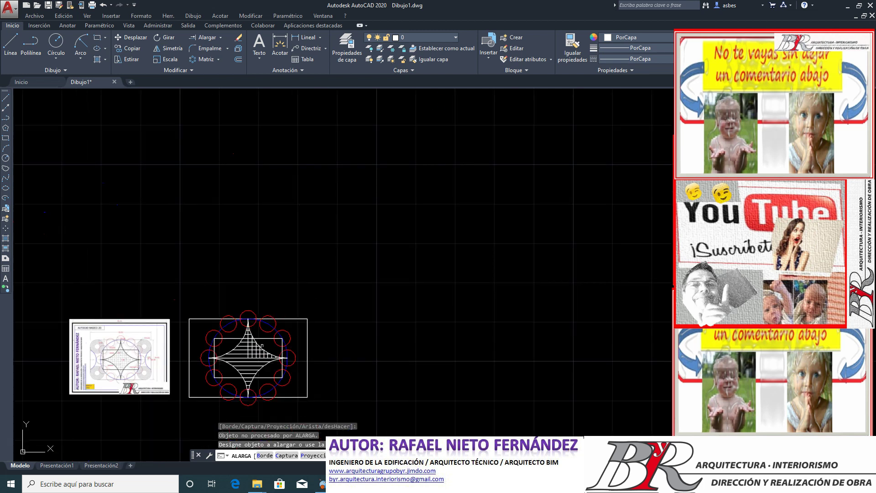
scroll(319, 374, up, 3)
scroll(199, 279, down, 2)
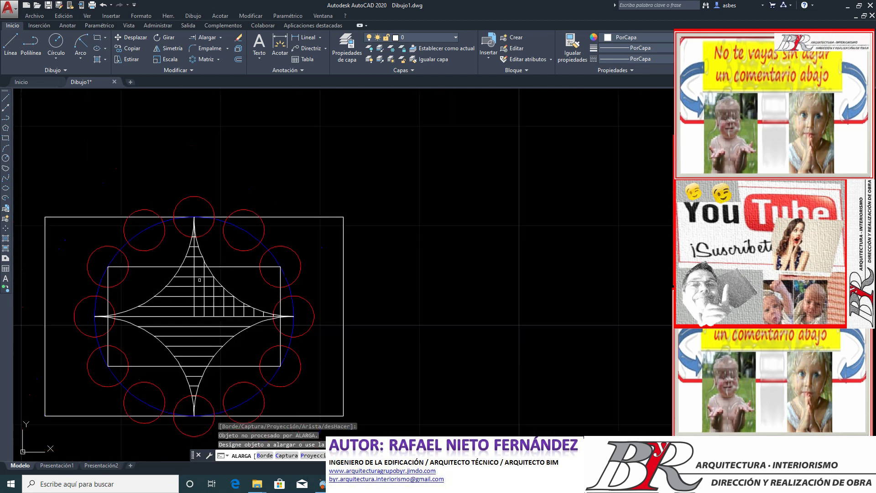
scroll(215, 333, up, 2)
key(Return)
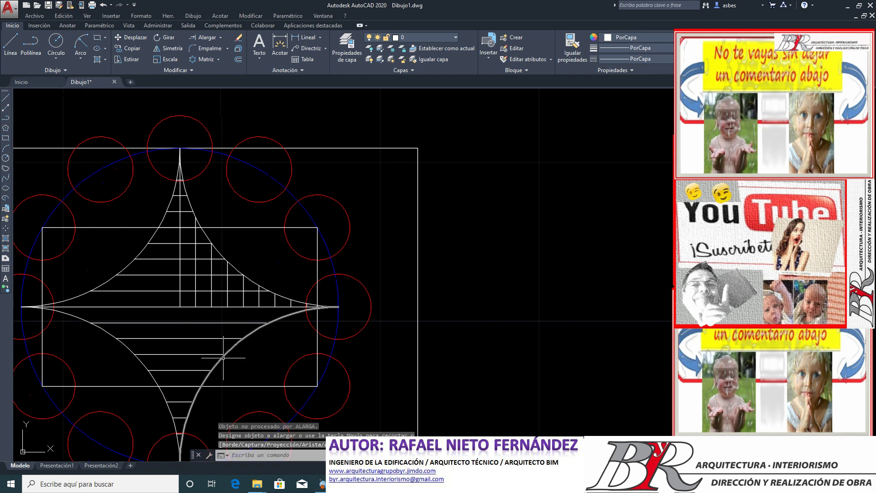
Step: Extend seven vertical grid lines down to the lower arc as the new boundary
key(Return)
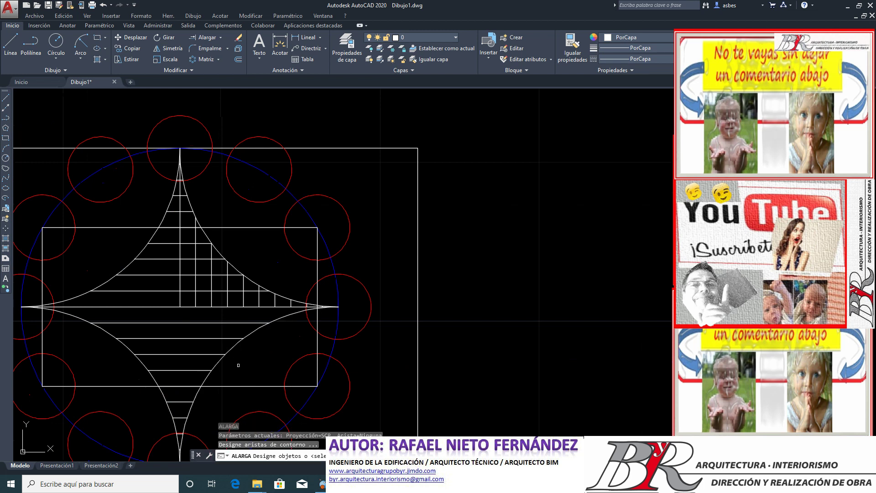
click(214, 365)
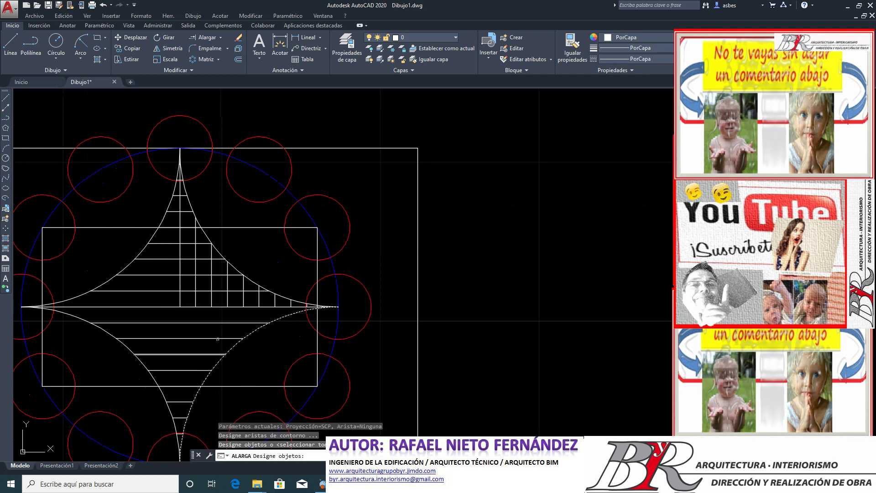
key(Return)
click(181, 301)
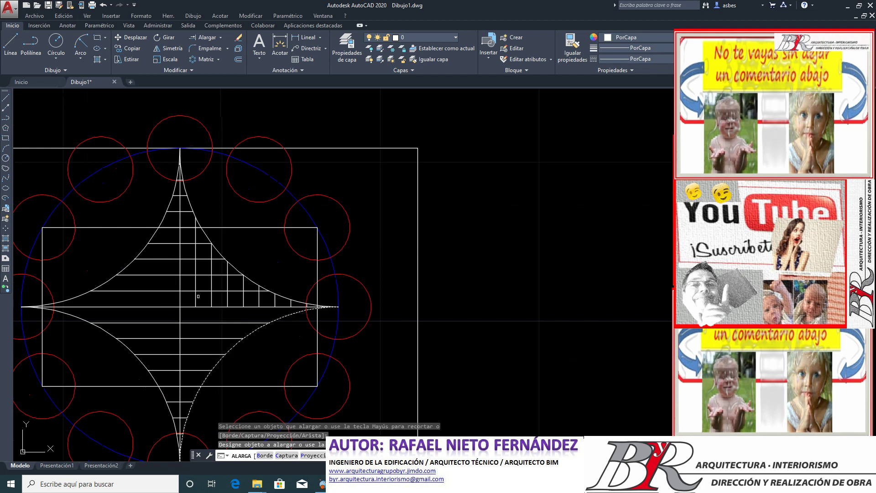
click(195, 297)
click(210, 298)
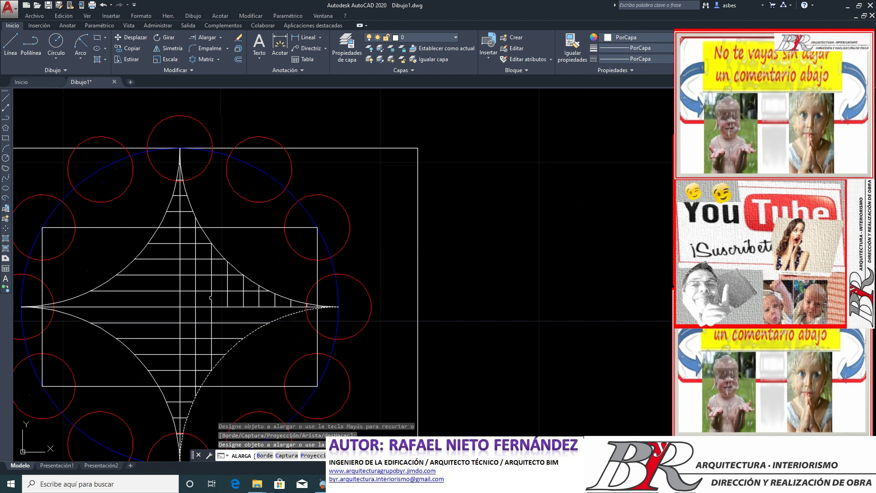
click(225, 297)
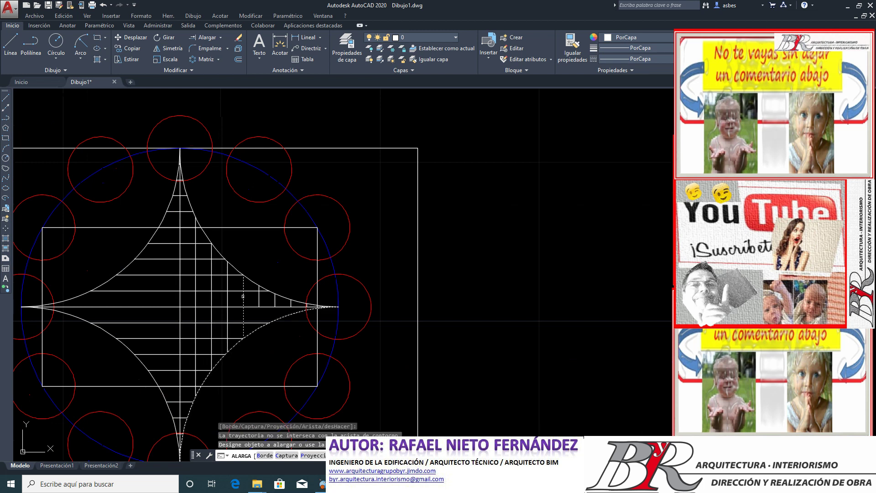
click(244, 296)
click(258, 298)
click(274, 301)
Step: Extend the tiny vertical line at the right tip down to the arc
scroll(312, 303, up, 2)
scroll(311, 303, up, 4)
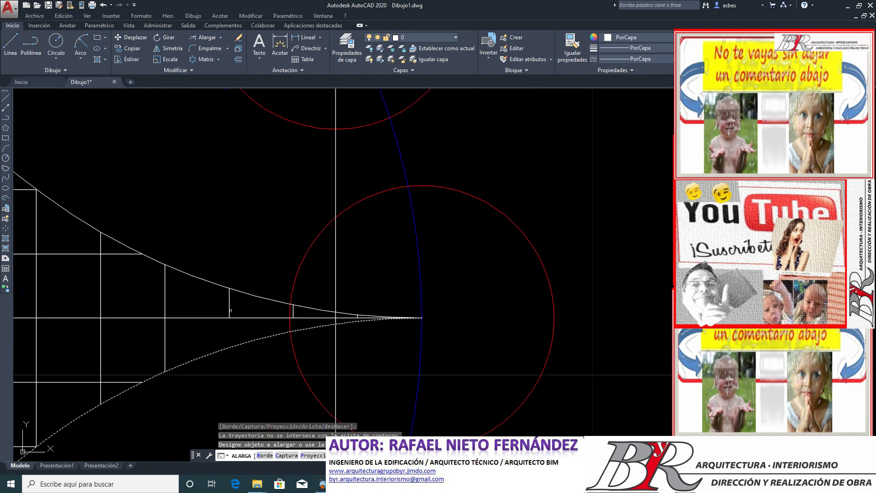
scroll(305, 310, up, 2)
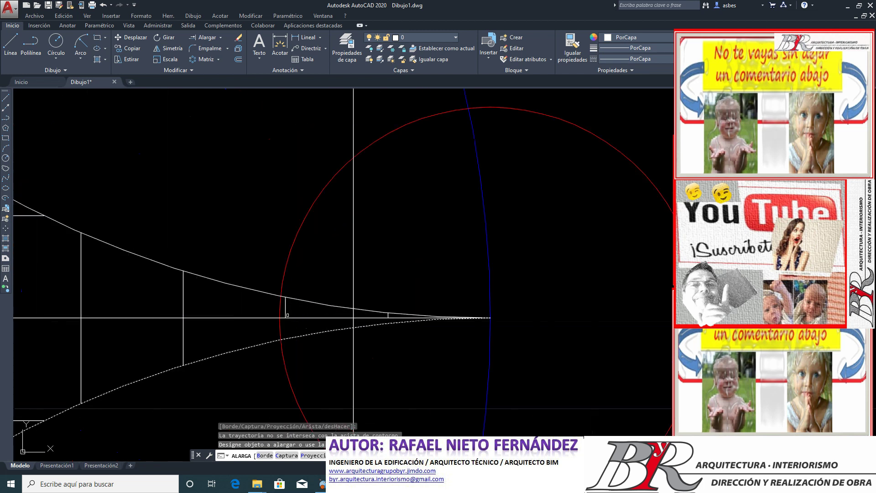
click(287, 315)
scroll(383, 319, up, 6)
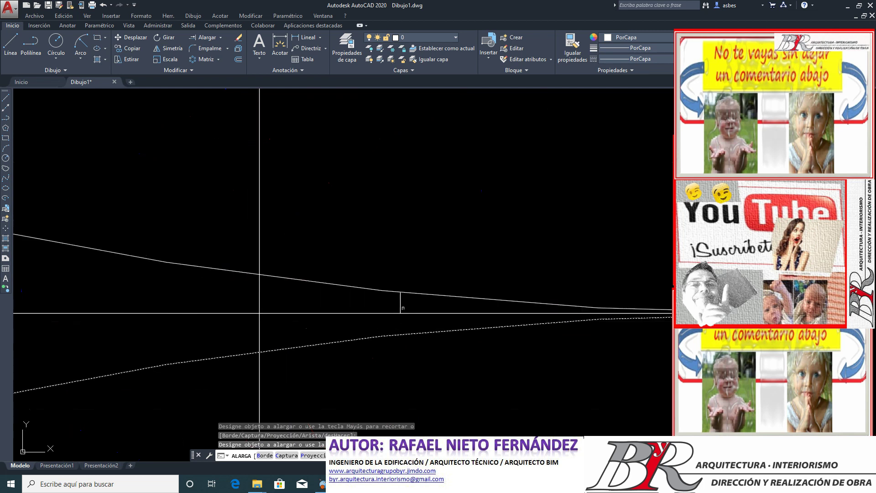
key(Return)
scroll(323, 307, down, 10)
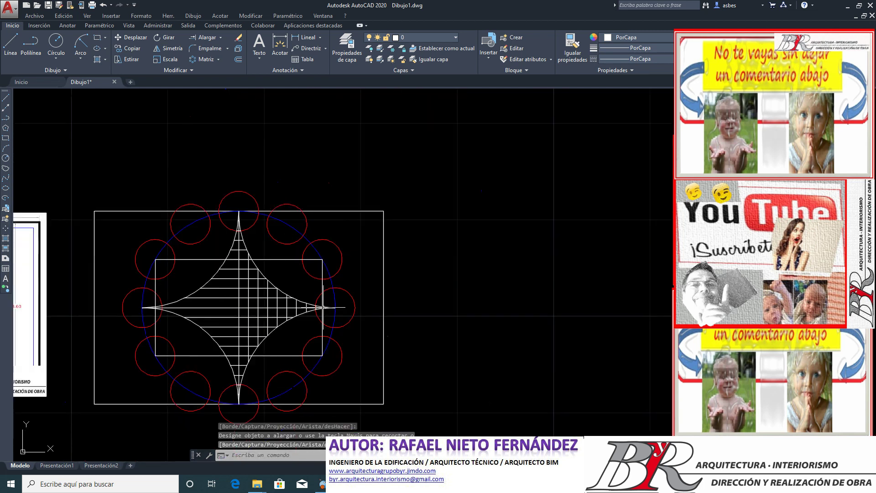
scroll(291, 321, up, 2)
scroll(291, 320, up, 2)
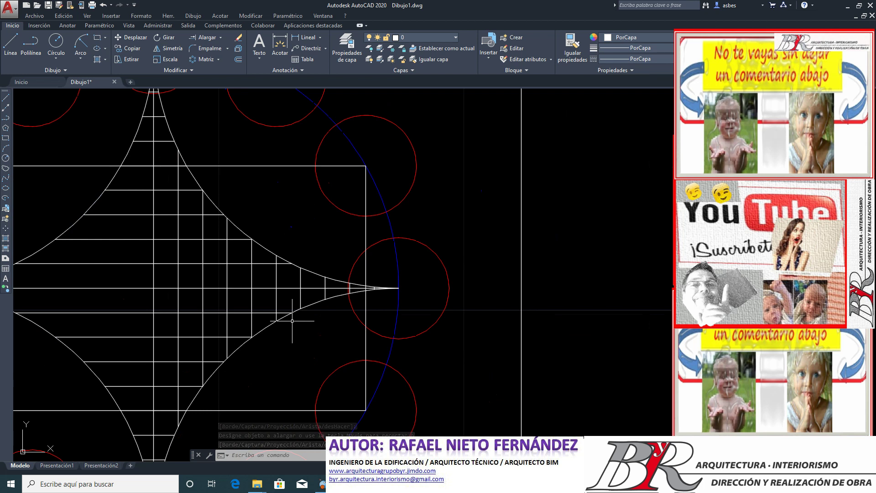
Step: Select the right-half vertical grid lines for mirroring
click(163, 51)
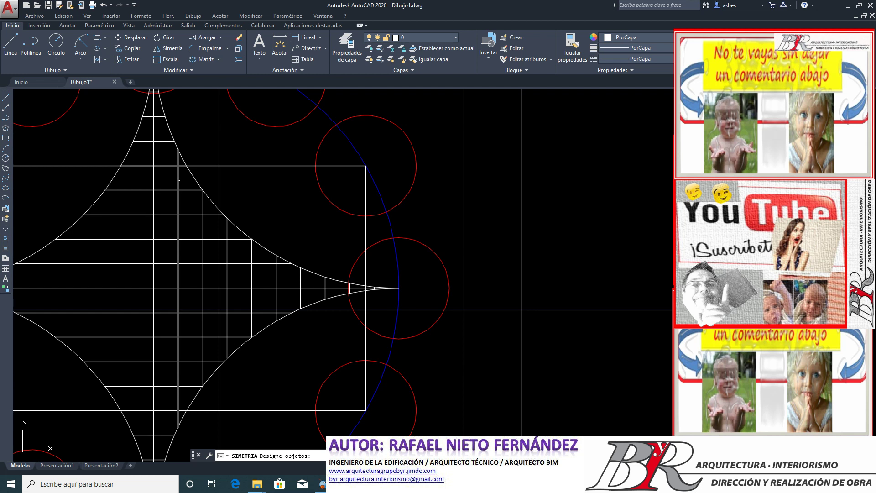
click(179, 179)
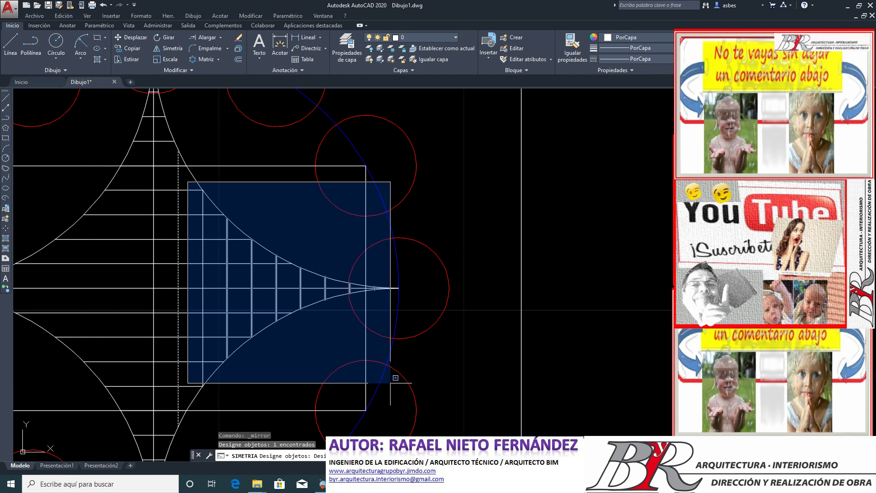
scroll(390, 383, up, 2)
scroll(390, 382, up, 2)
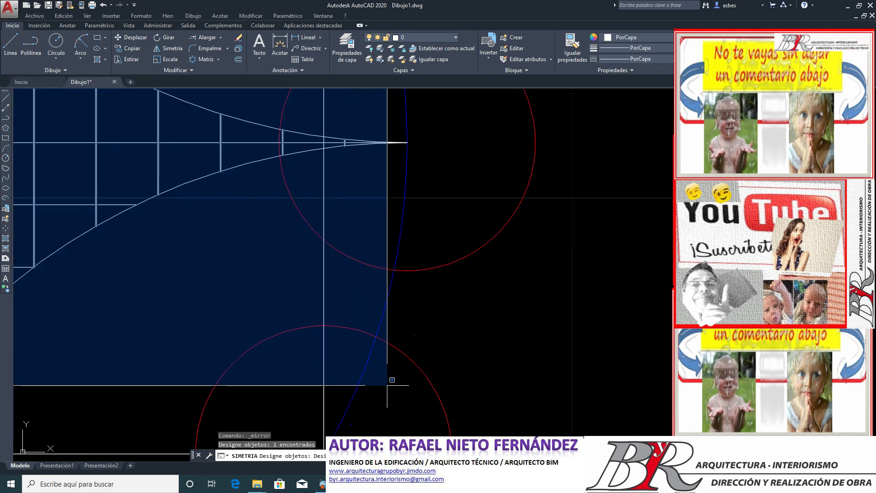
scroll(390, 382, down, 2)
scroll(386, 259, up, 2)
scroll(388, 255, up, 1)
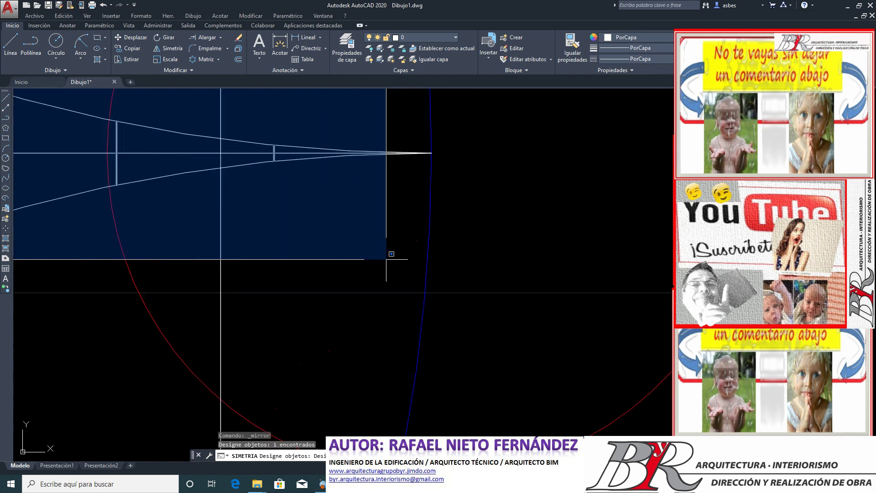
scroll(371, 260, down, 5)
scroll(369, 351, up, 2)
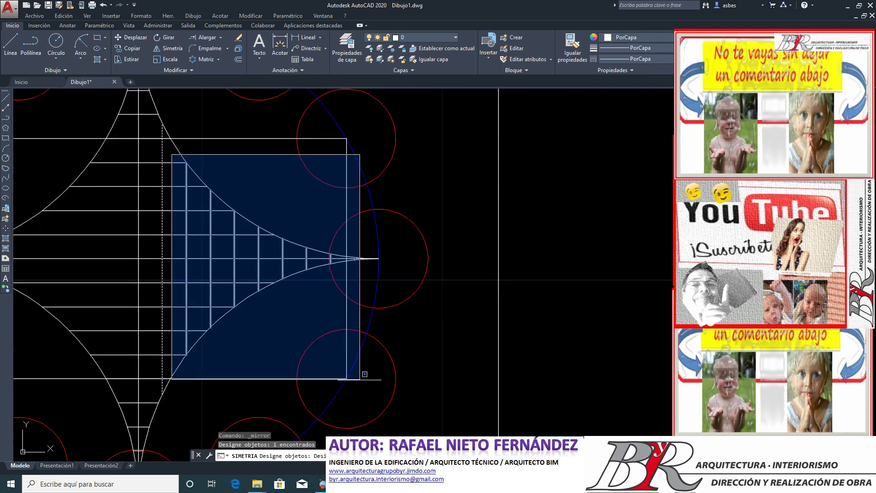
click(365, 384)
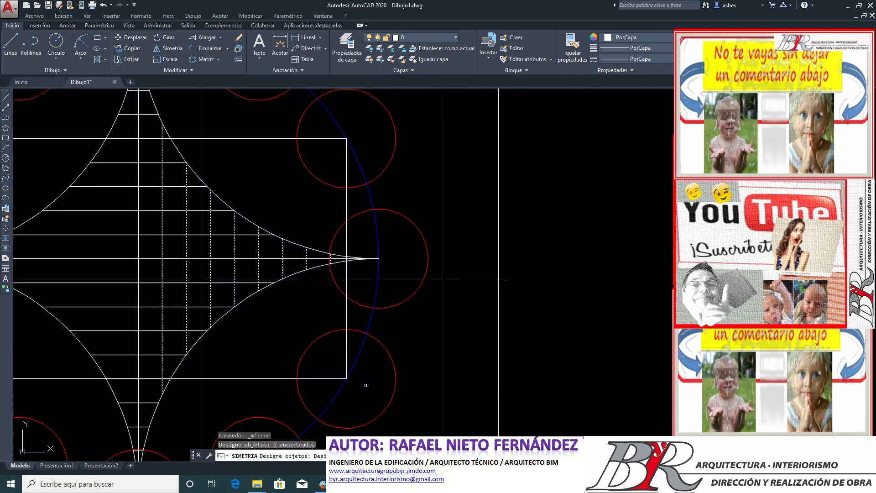
key(Return)
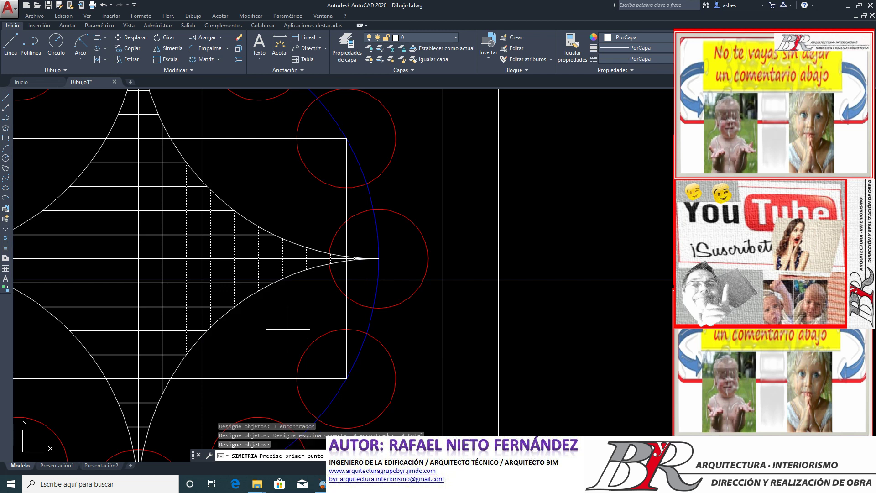
Step: Mirror them about the axis through the star's top and bottom points, keeping originals
scroll(287, 328, down, 2)
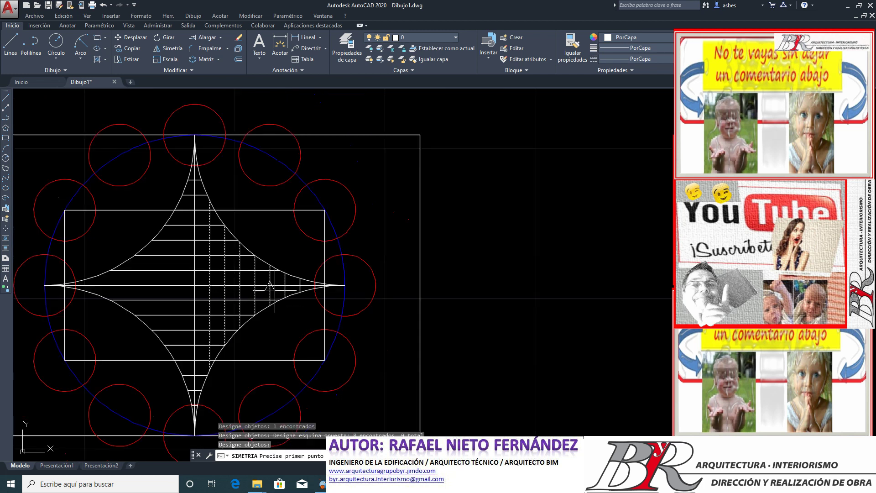
click(194, 135)
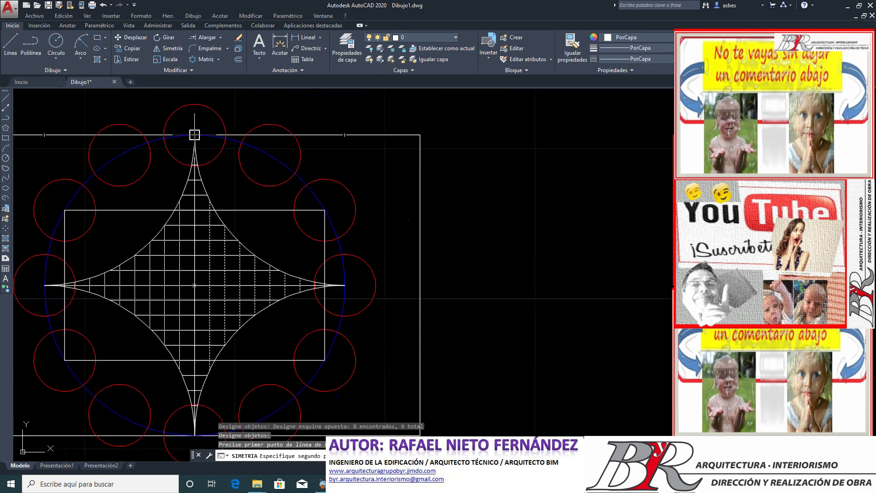
click(195, 434)
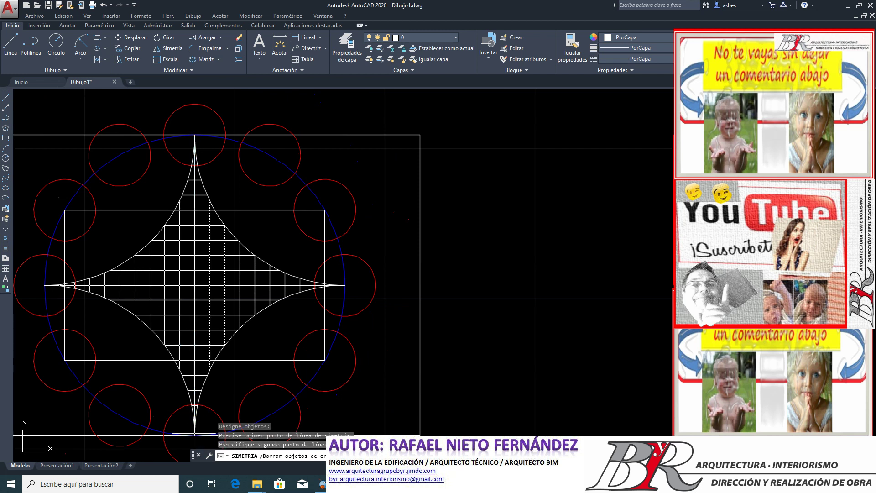
key(Return)
scroll(381, 347, down, 1)
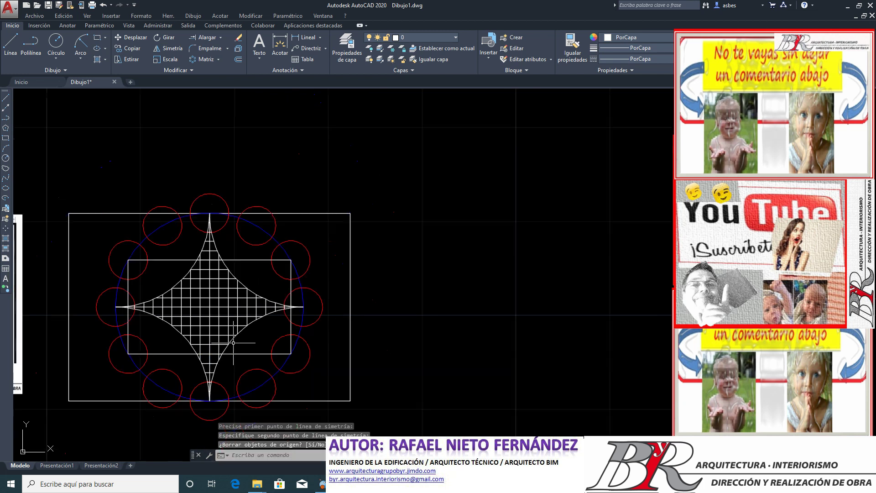
scroll(196, 313, up, 3)
scroll(196, 313, up, 2)
scroll(196, 314, down, 5)
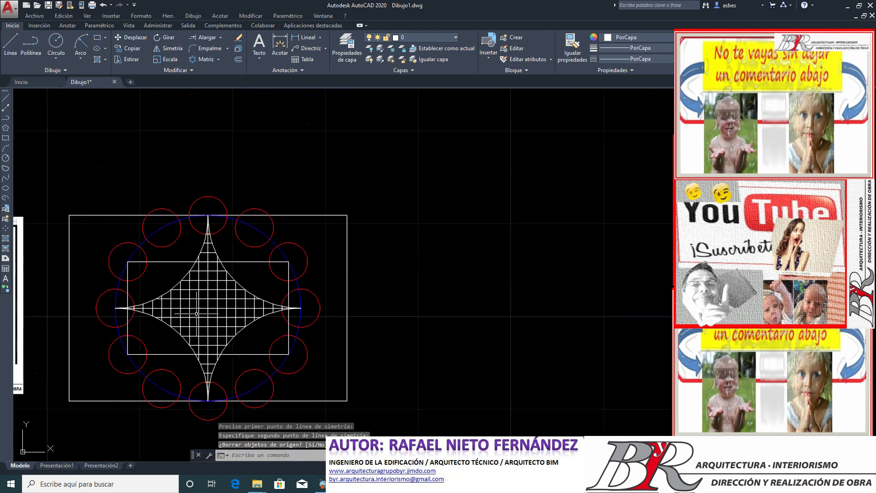
scroll(196, 313, up, 8)
scroll(196, 313, down, 8)
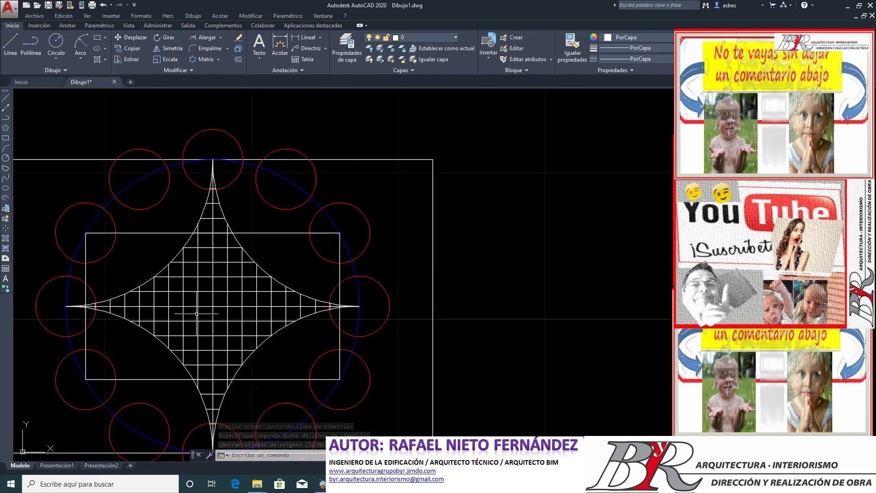
scroll(200, 311, up, 2)
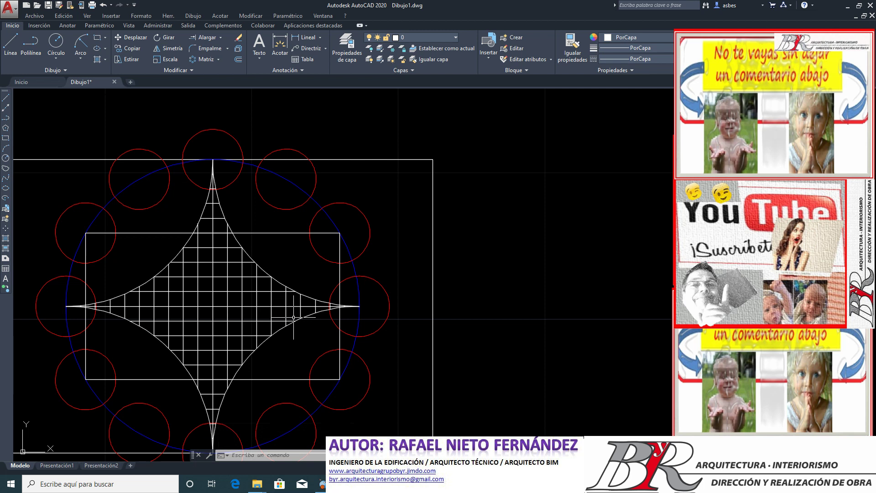
scroll(293, 315, down, 5)
scroll(155, 319, up, 2)
scroll(162, 336, up, 4)
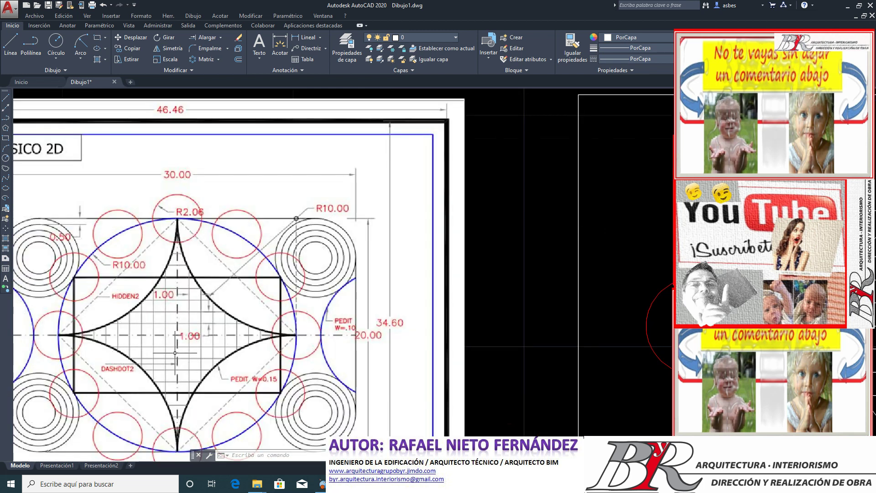
scroll(148, 323, down, 2)
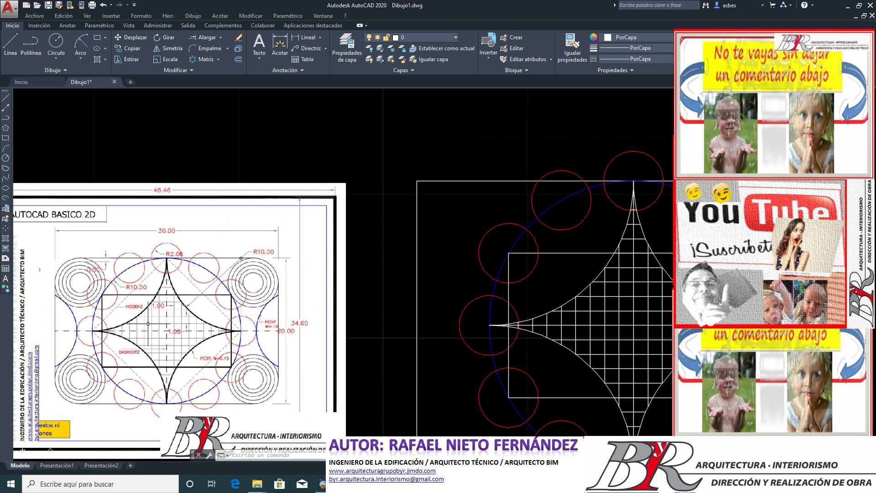
scroll(60, 376, up, 4)
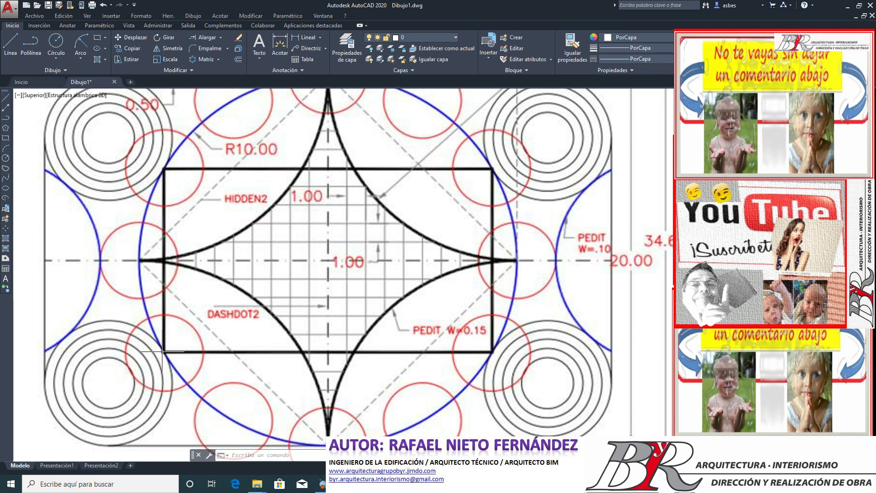
scroll(80, 360, down, 8)
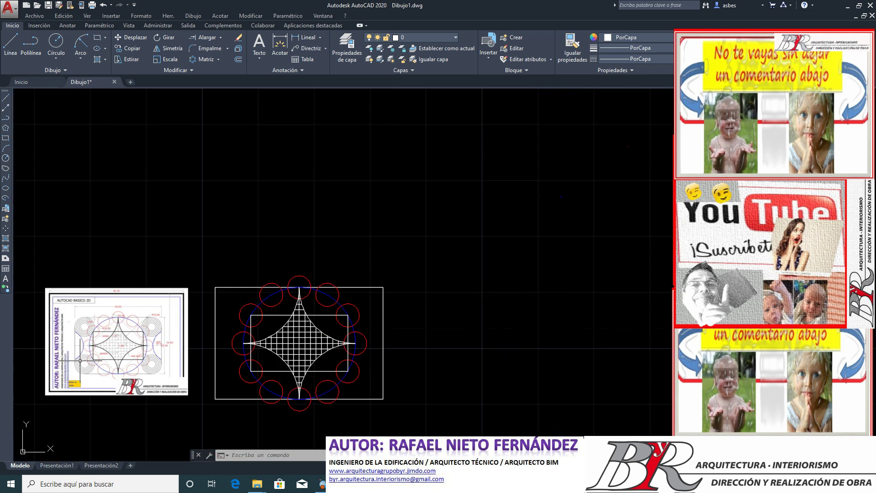
scroll(240, 388, up, 2)
scroll(240, 389, up, 3)
scroll(240, 388, down, 3)
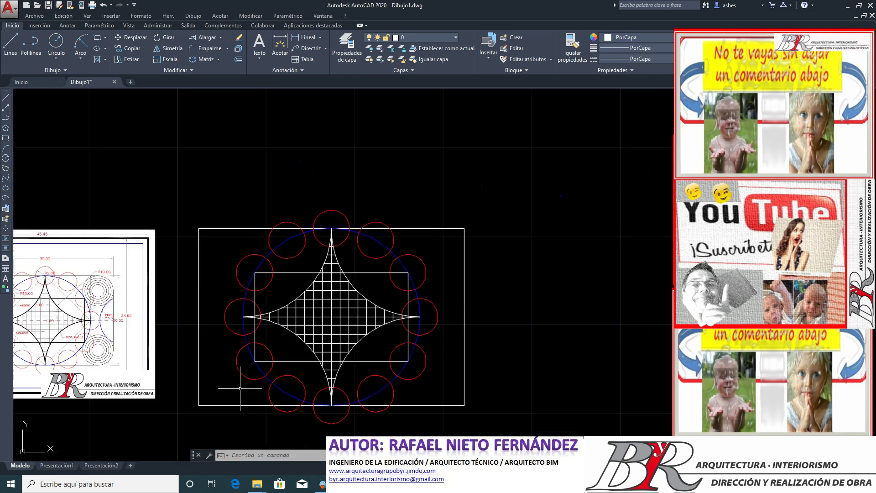
scroll(240, 388, down, 2)
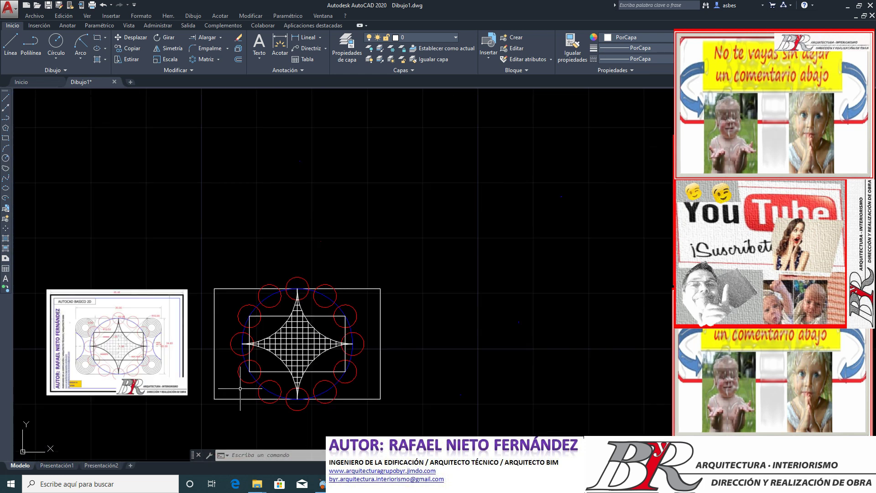
scroll(240, 389, up, 2)
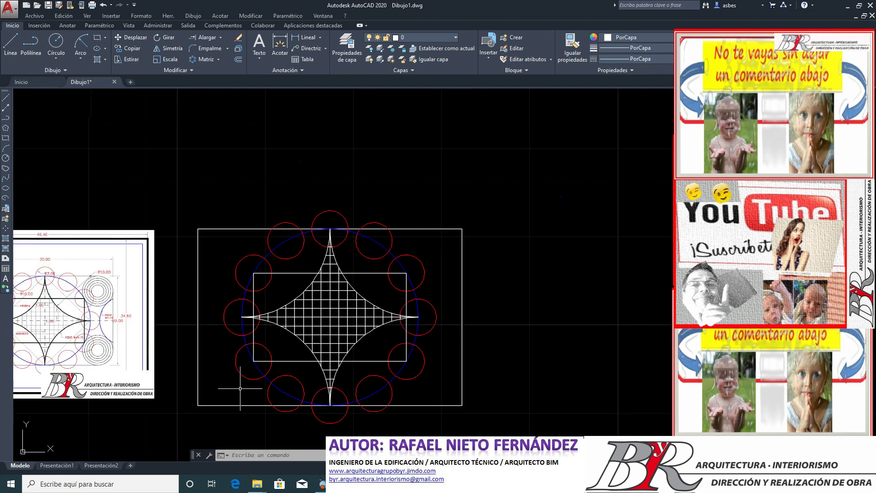
Step: Draw a radius 2.06 circle tangent to the outline's bottom and left edges
click(57, 59)
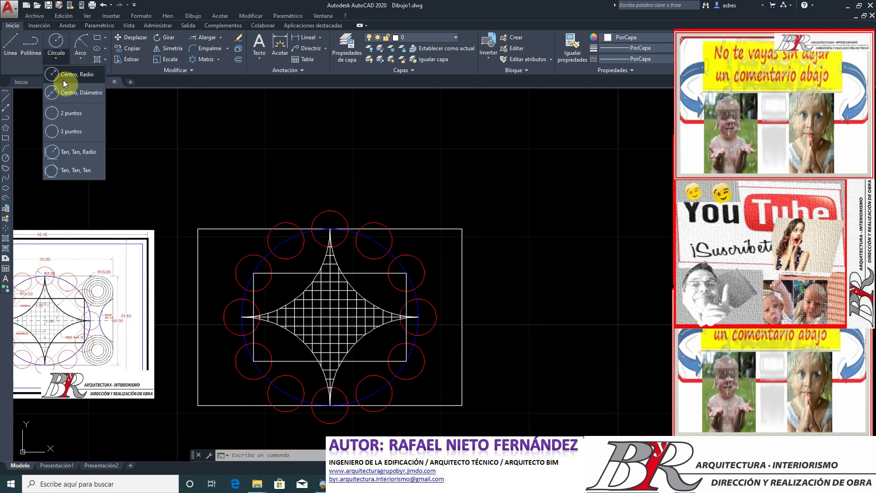
click(79, 148)
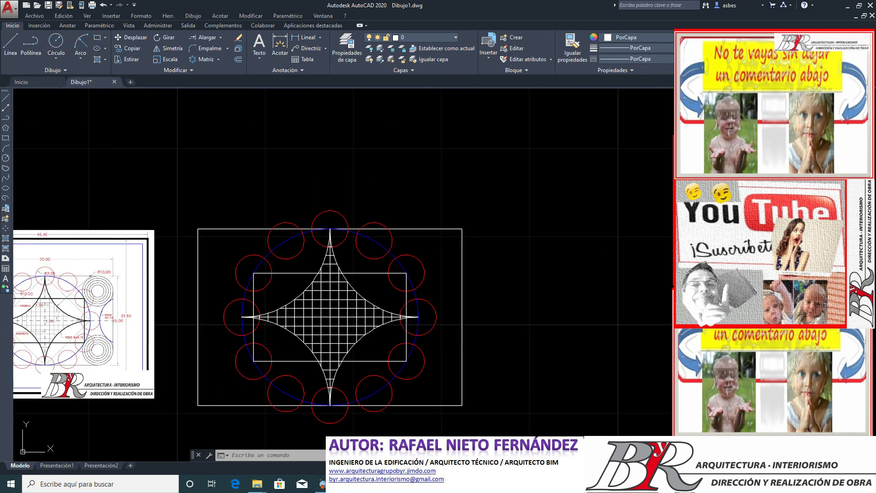
click(226, 405)
click(199, 389)
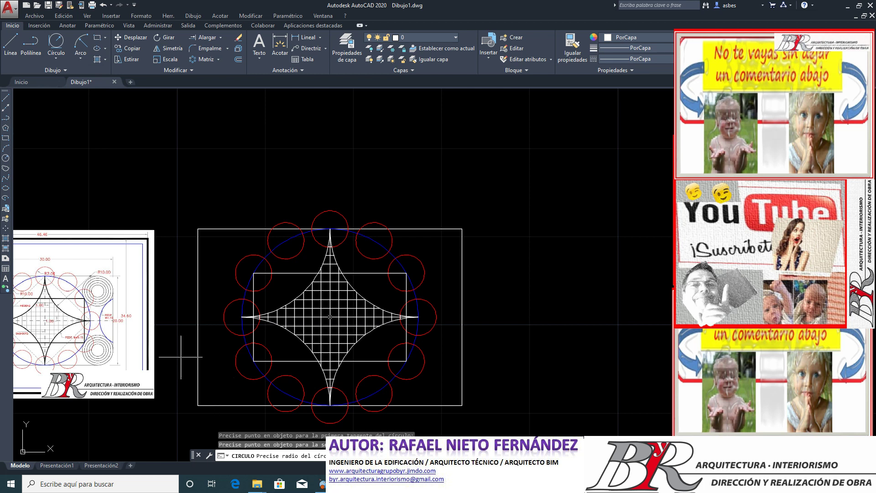
key(Return)
Step: Draw a Tan, Tan, Tan circle touching the bottom edge, left edge and nearby red circle
click(56, 60)
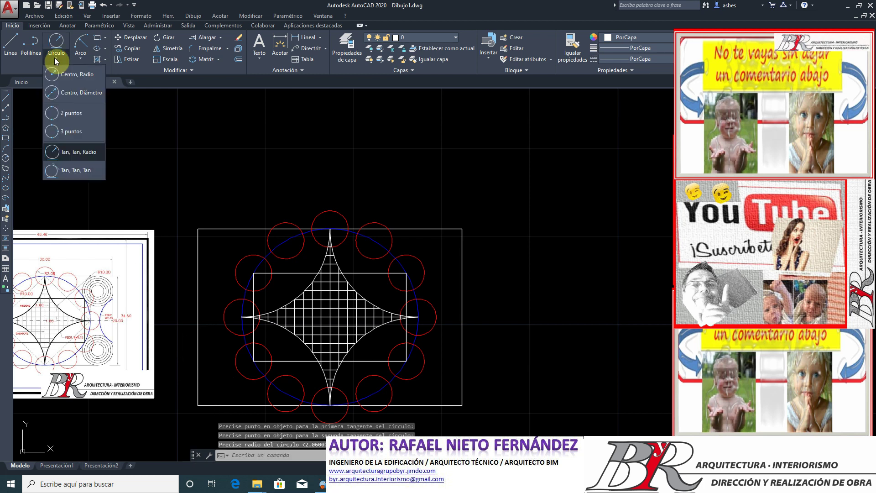
click(76, 170)
click(235, 405)
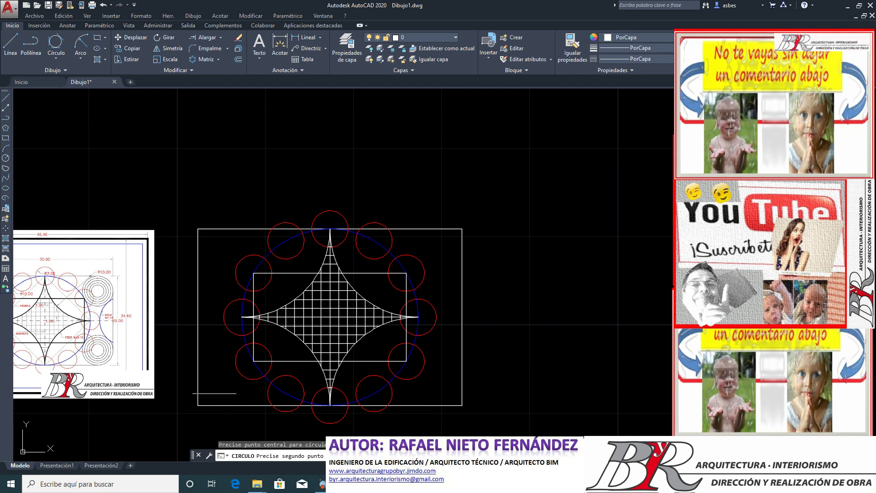
click(198, 381)
click(256, 369)
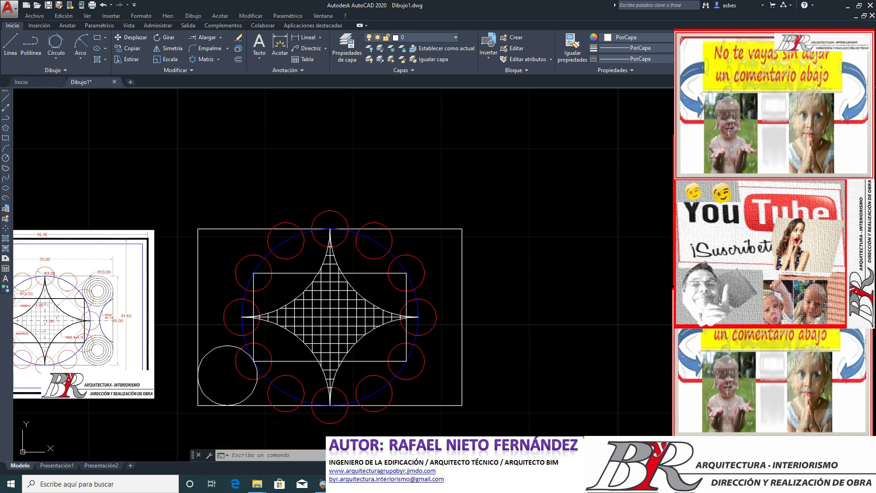
Step: Start a mirror, try window-selecting the bottom-left corner circle, then cancel it with Esc
click(180, 53)
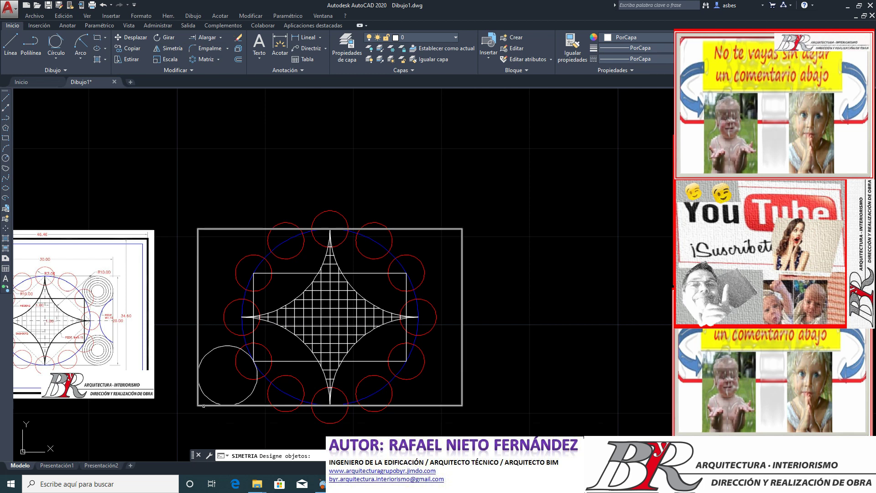
scroll(202, 403, up, 8)
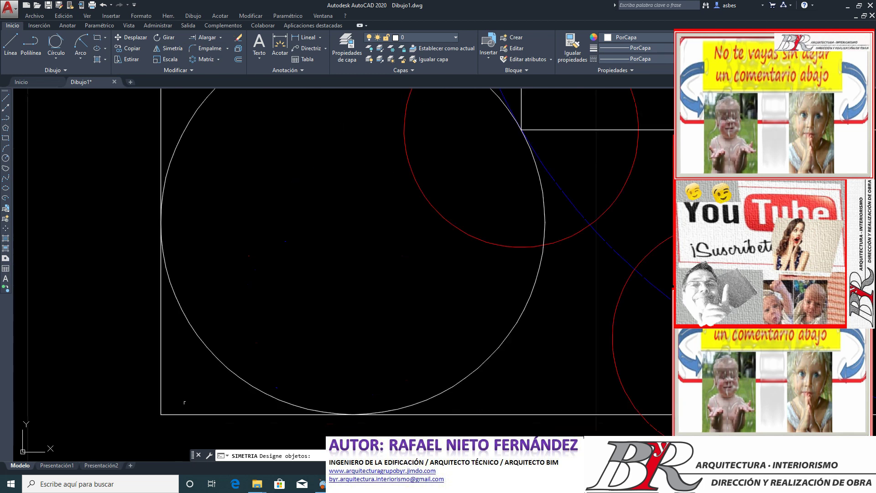
click(152, 403)
click(341, 429)
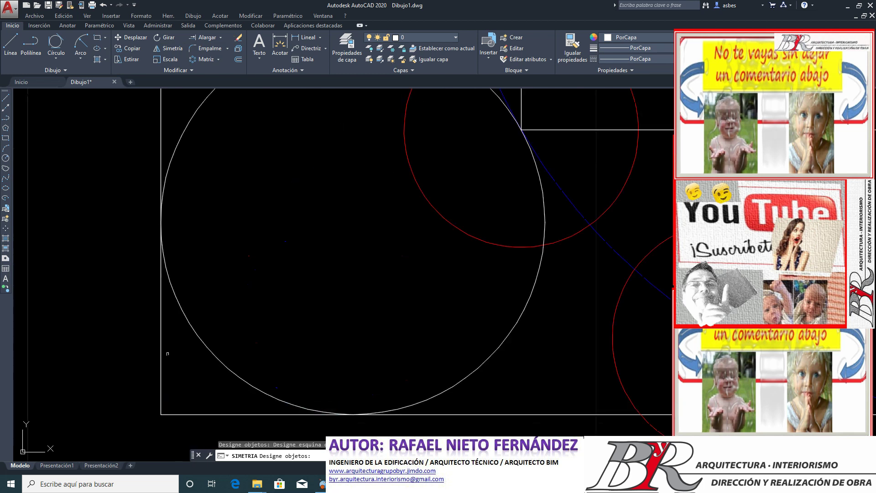
click(113, 207)
click(213, 449)
scroll(203, 401, down, 8)
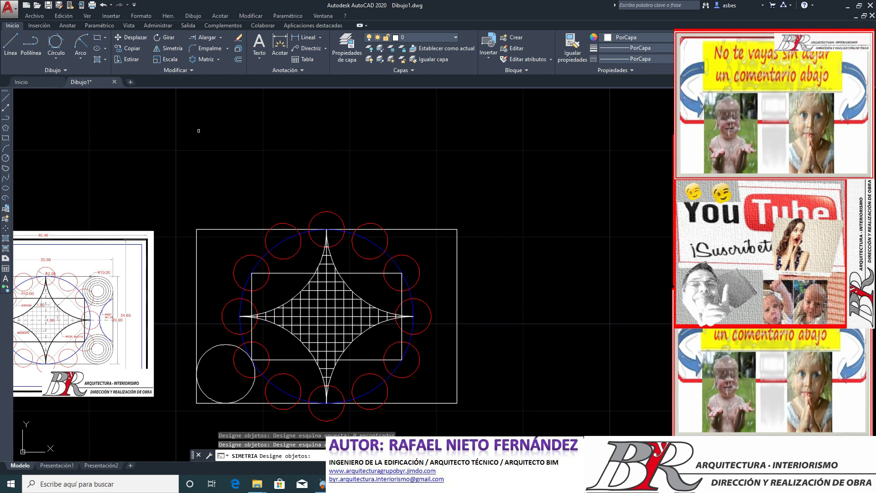
key(Escape)
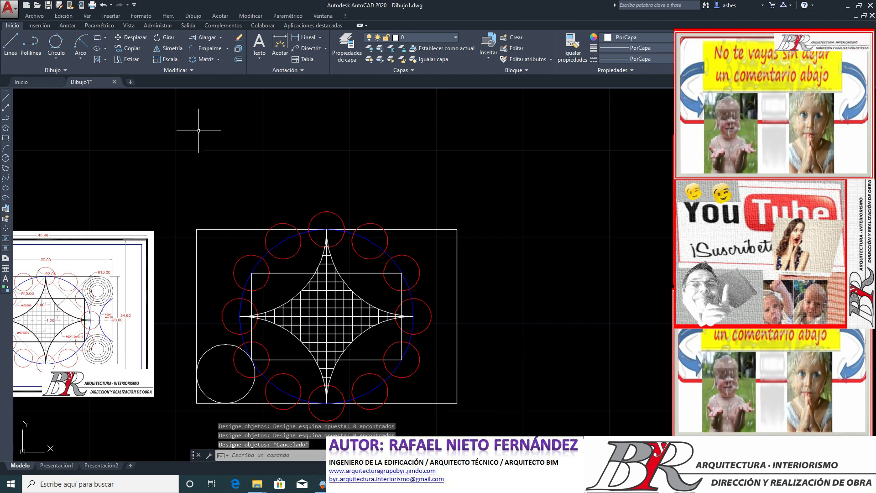
key(Escape)
key(Escape)
key(Escape)
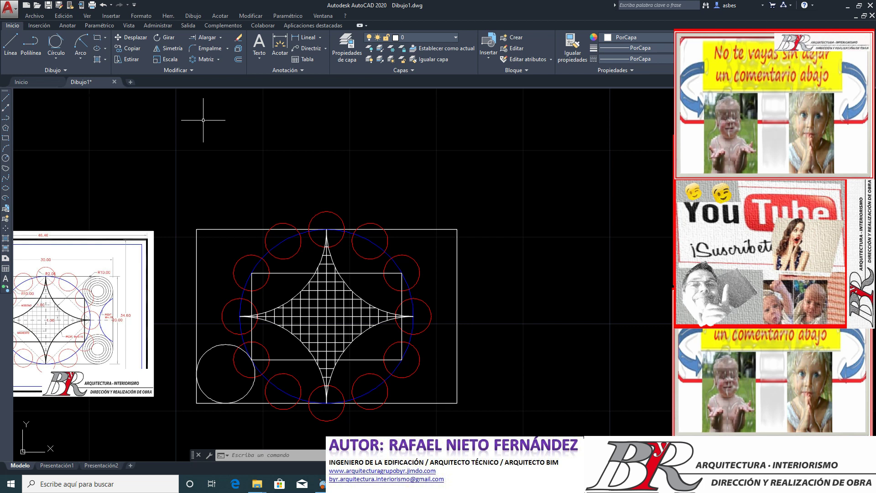
Step: Mirror the bottom-left corner circle about a horizontal axis, keeping the original
click(169, 48)
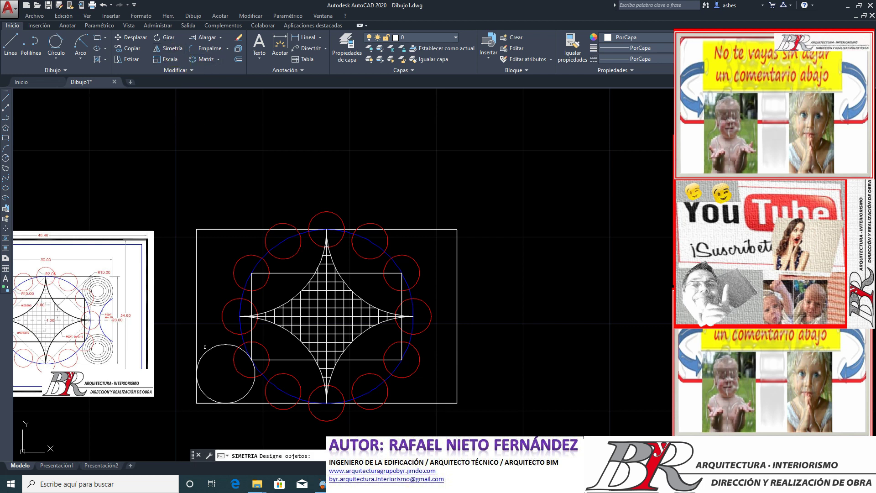
click(212, 350)
key(Return)
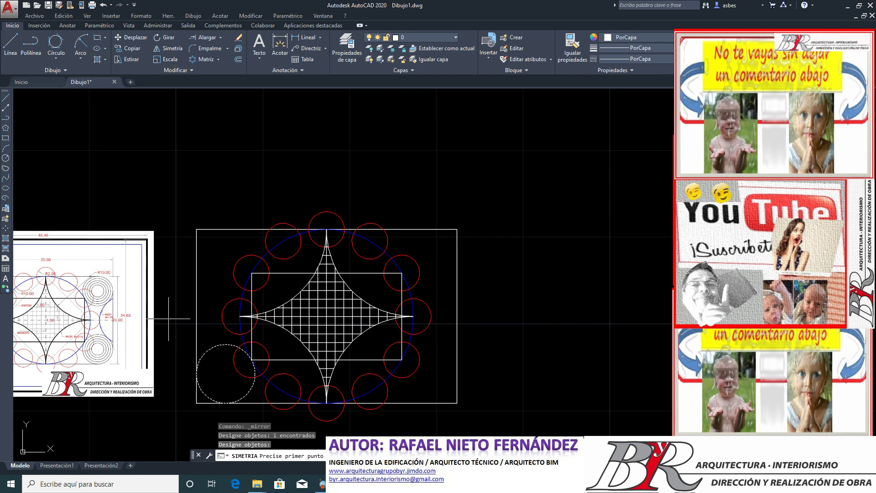
click(197, 316)
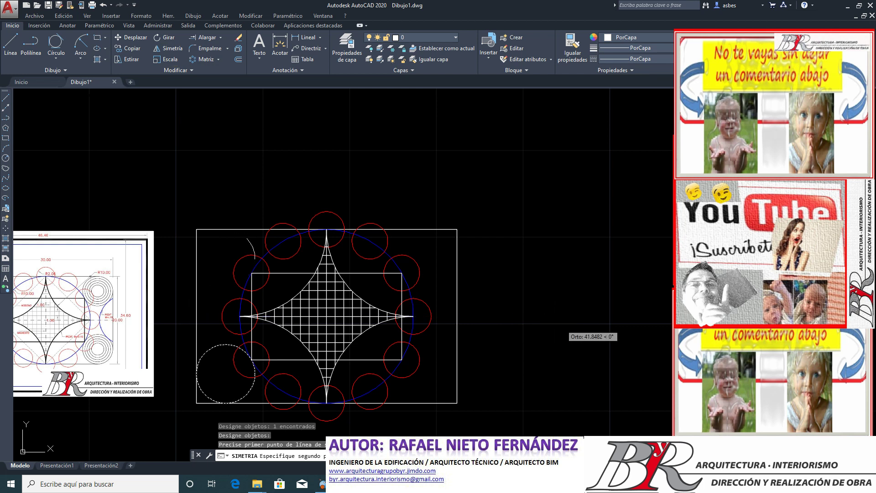
click(561, 319)
key(Return)
Step: Mirror both left corner circles about the vertical centre axis, keeping the originals
key(Return)
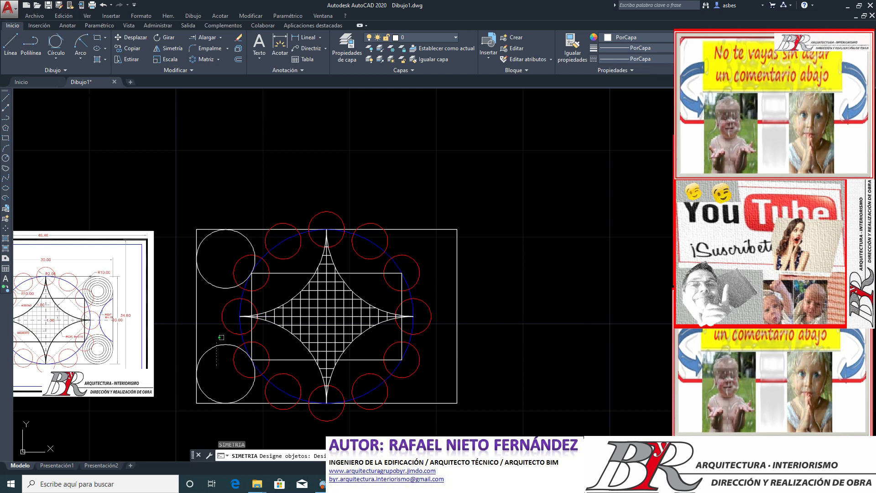
click(221, 340)
click(209, 274)
key(Return)
click(326, 229)
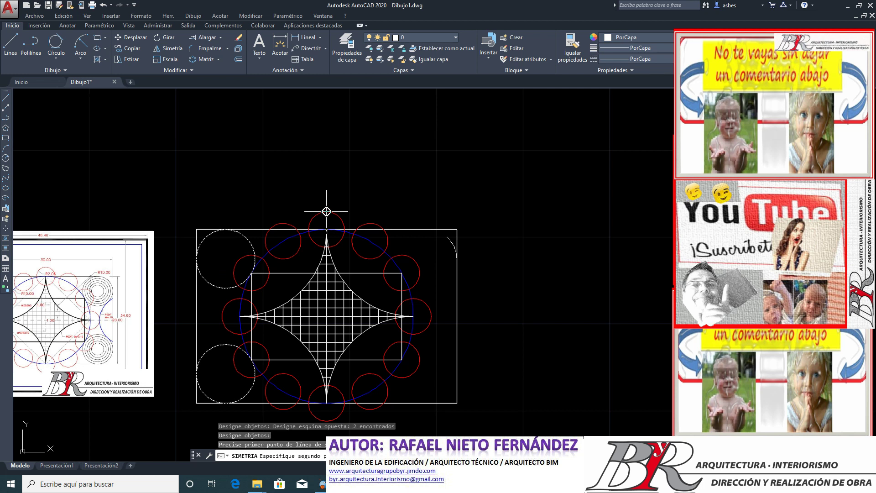
scroll(287, 336, down, 2)
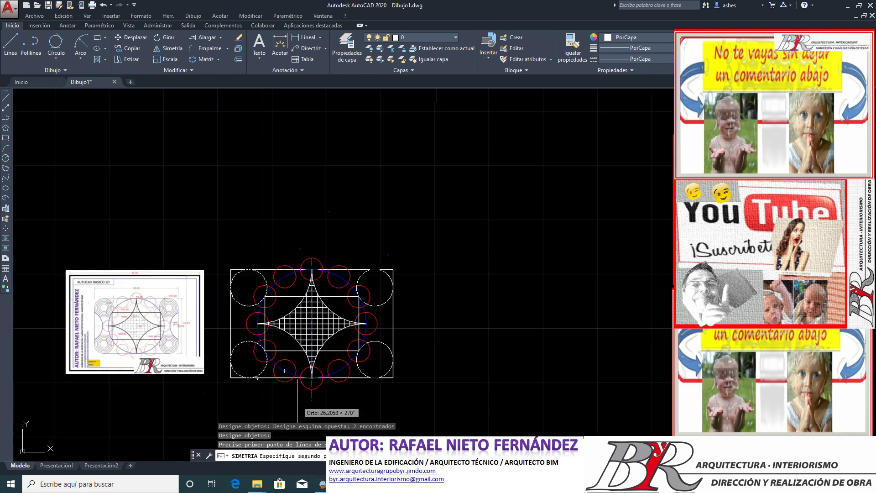
click(319, 397)
key(Return)
scroll(349, 371, up, 2)
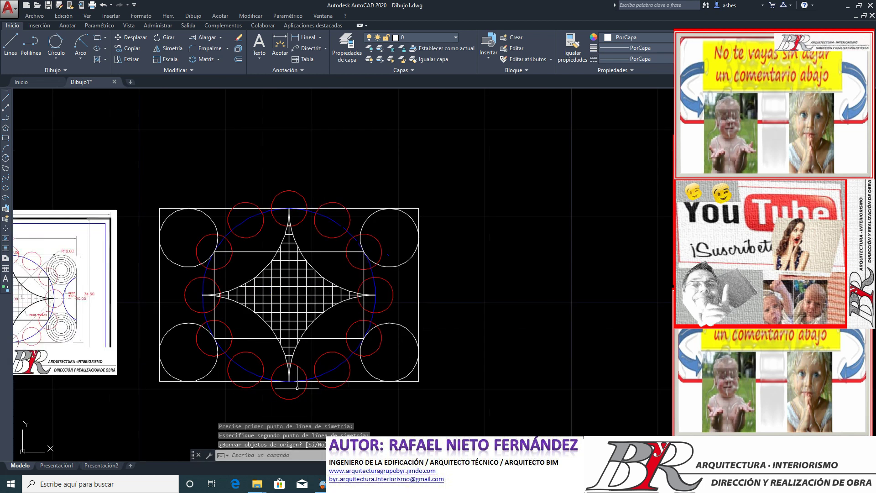
Step: Trim the rectangle's corner pieces inside the corner circles, using all objects as cutting edges
click(221, 37)
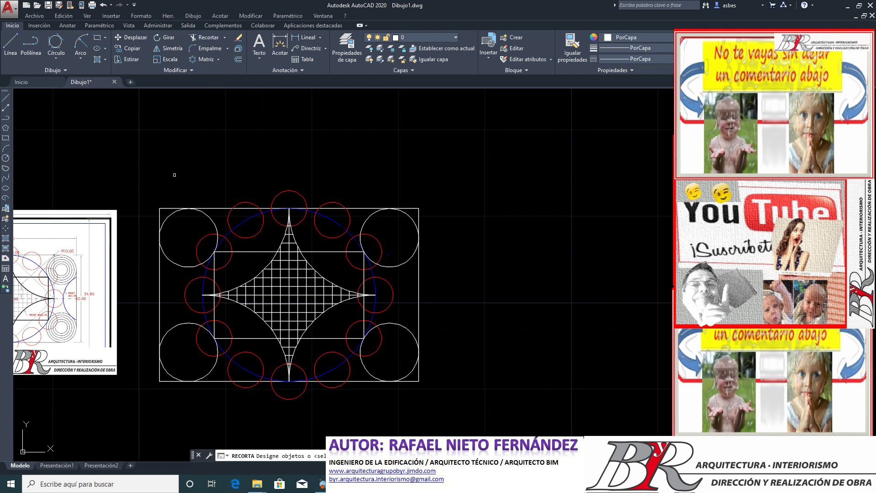
key(Return)
click(166, 208)
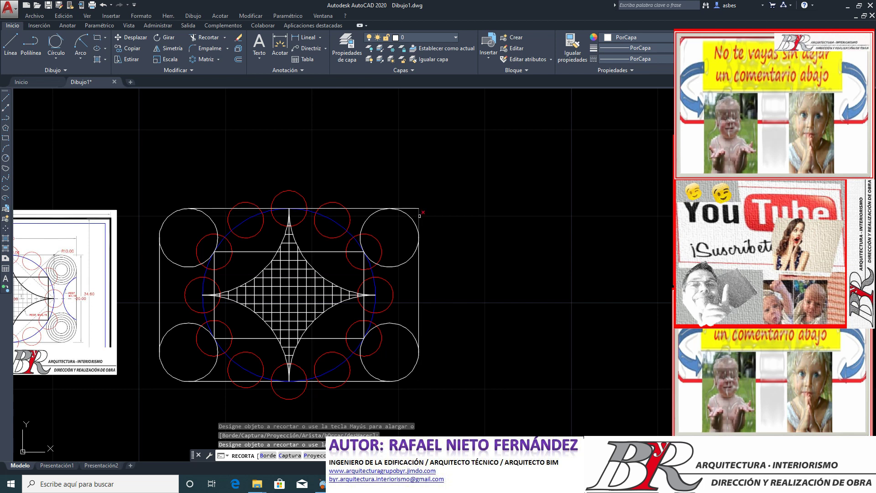
scroll(419, 215, up, 5)
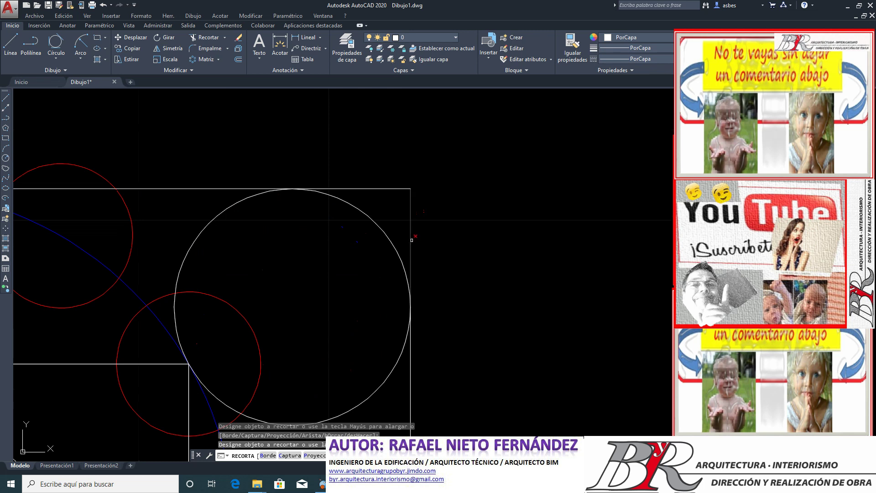
click(411, 239)
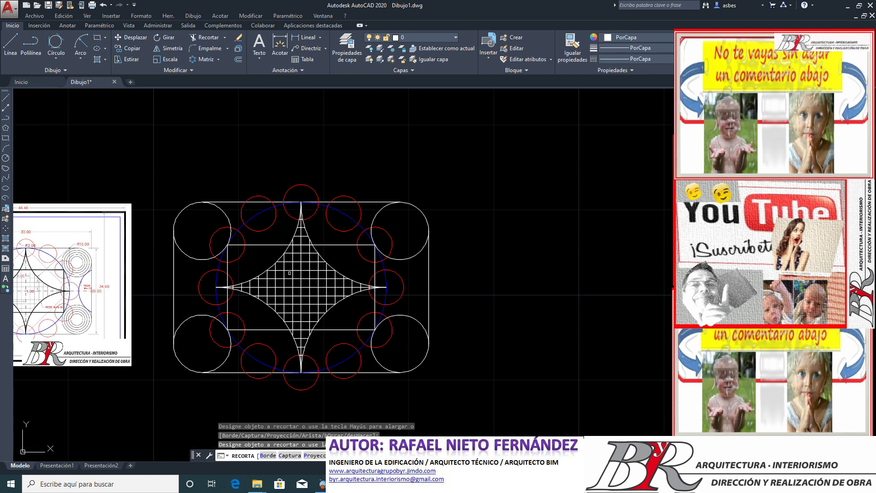
scroll(289, 273, down, 2)
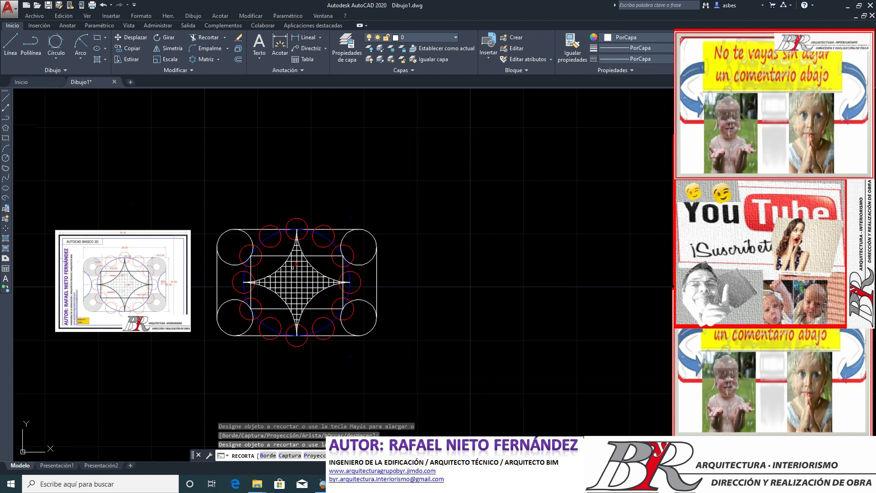
click(293, 266)
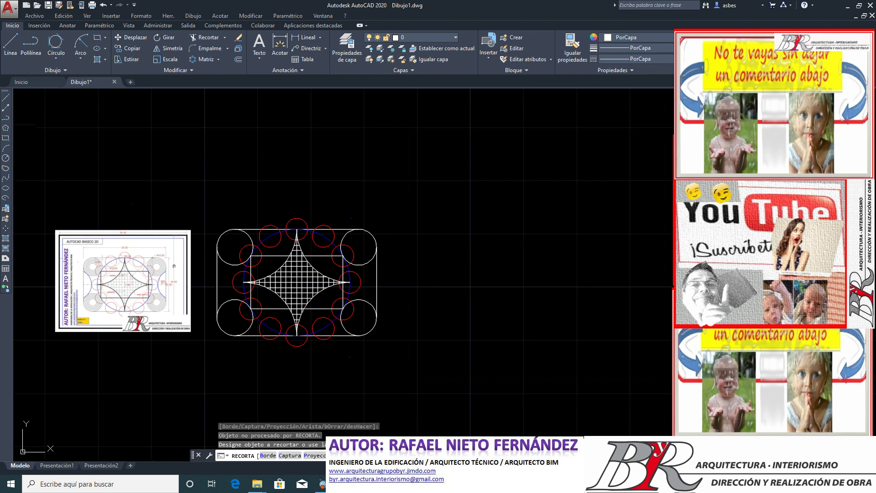
scroll(125, 290, up, 2)
scroll(124, 290, up, 2)
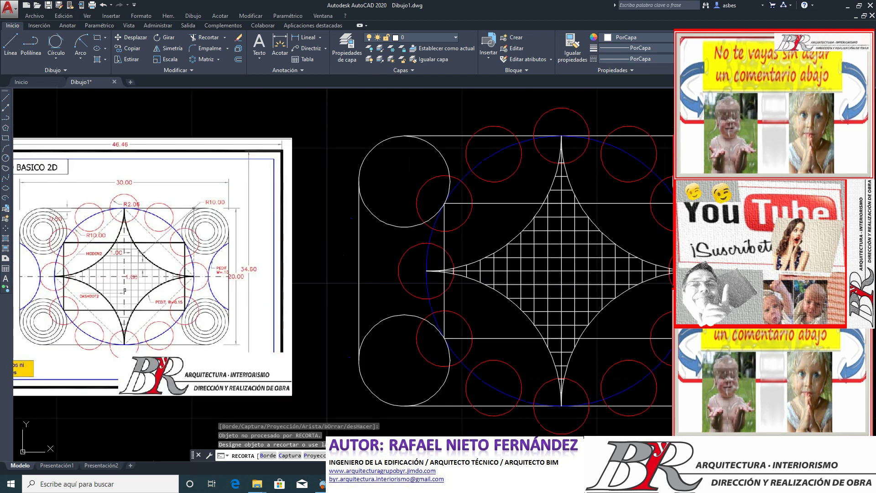
scroll(227, 265, down, 2)
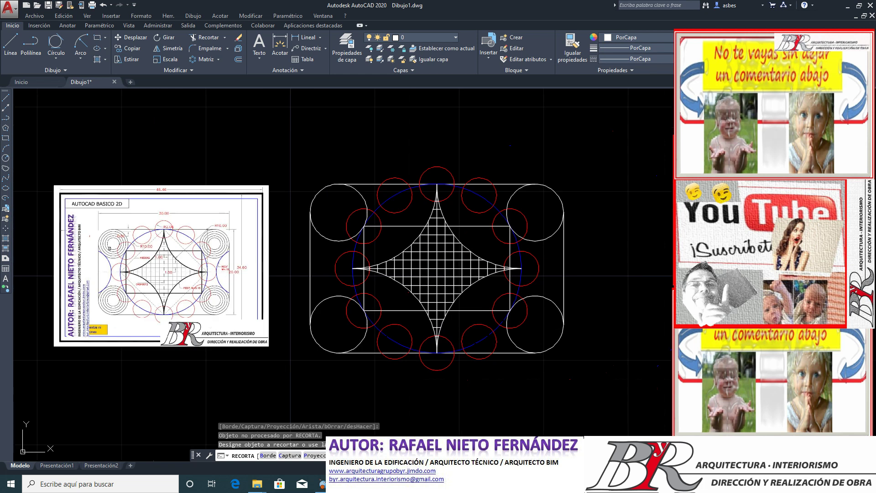
scroll(110, 248, up, 5)
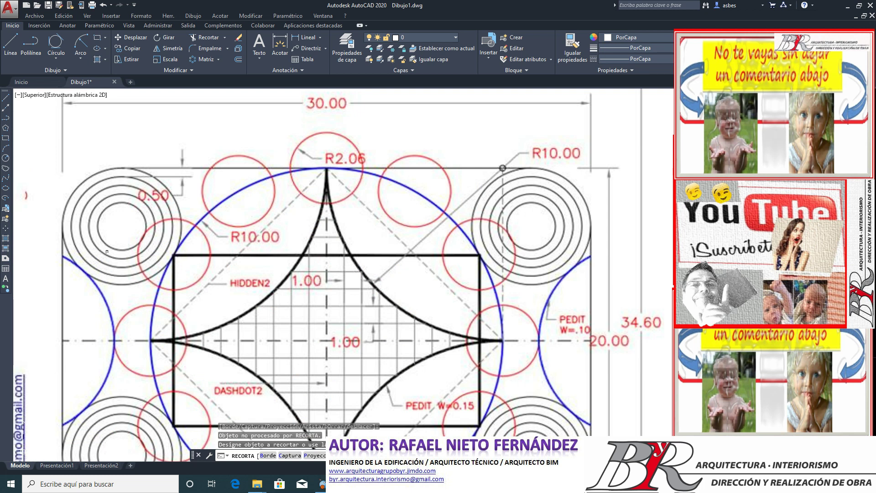
scroll(107, 251, down, 5)
scroll(323, 261, up, 2)
scroll(322, 261, down, 1)
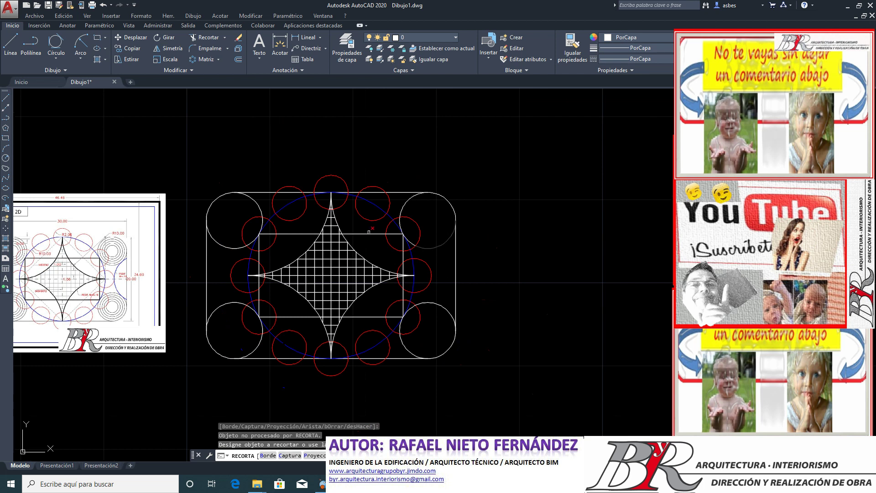
key(Return)
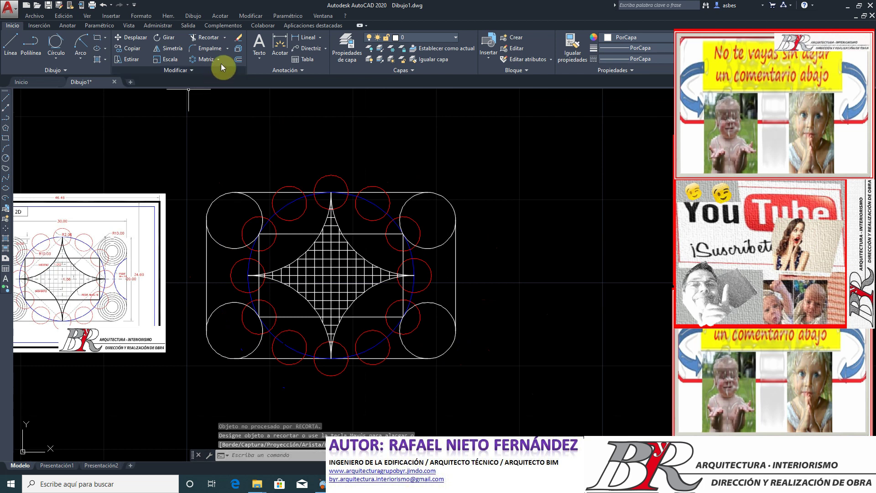
Step: Offset the top-left corner circle inward repeatedly to build a set of concentric rings
click(238, 60)
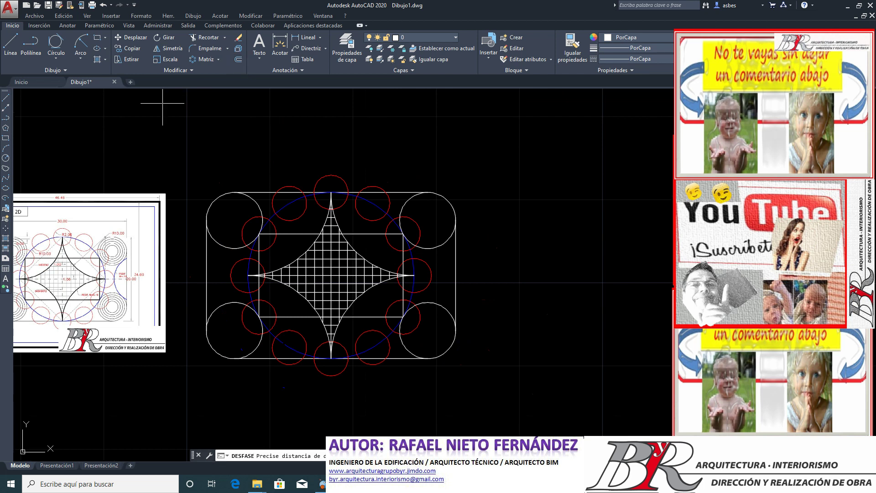
key(Return)
click(231, 246)
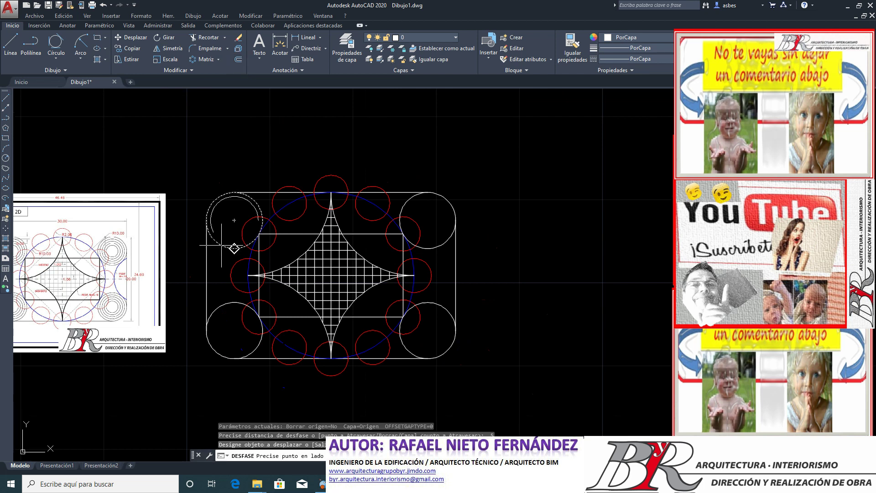
scroll(225, 231, up, 6)
click(263, 285)
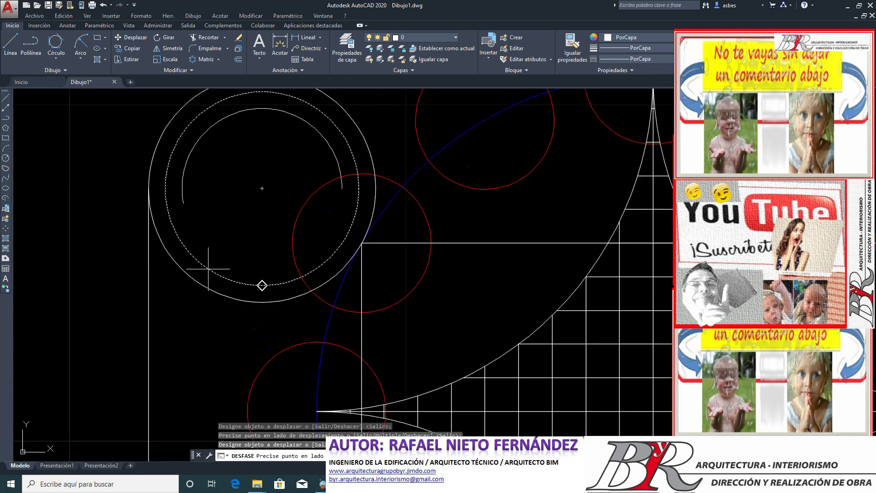
click(226, 238)
click(215, 250)
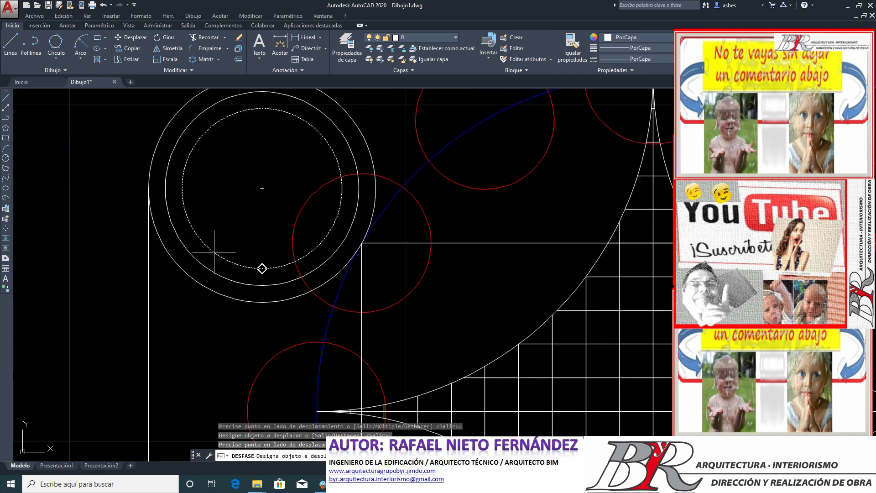
click(222, 237)
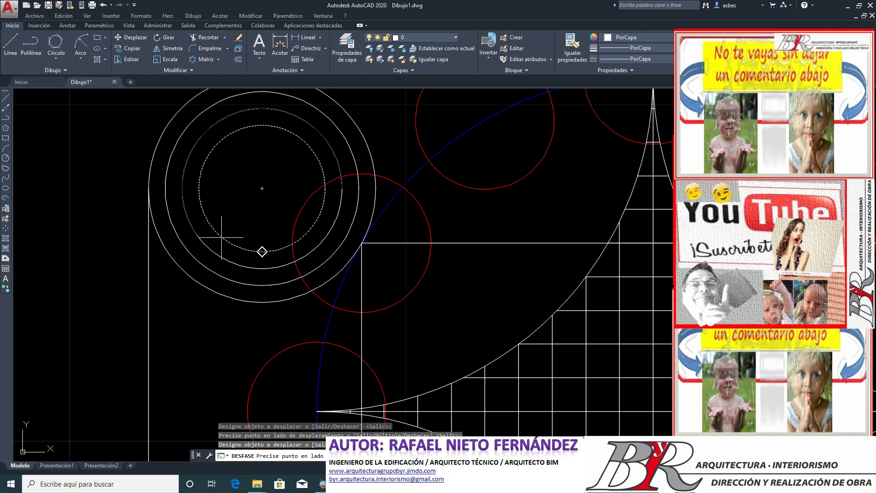
click(248, 209)
key(Return)
Step: Copy the inner rings from their centre into the bottom-left, top-right and bottom-right corner circles
scroll(191, 225, down, 8)
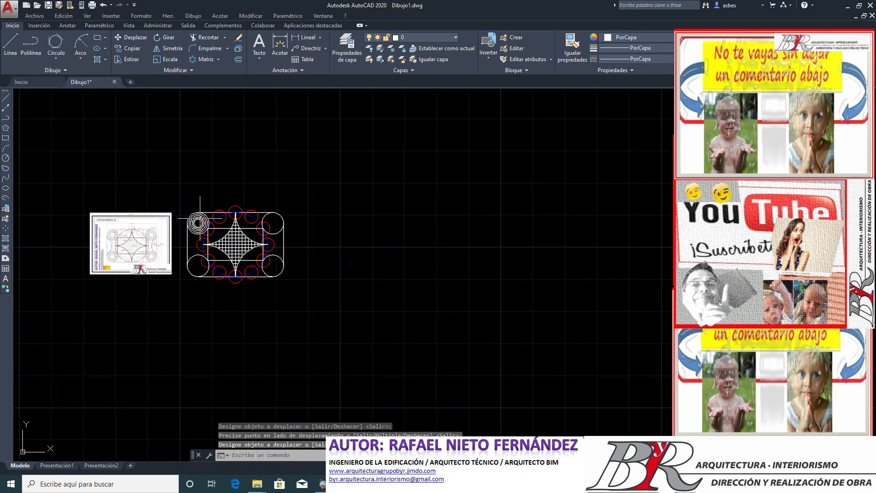
scroll(196, 222, up, 4)
scroll(200, 219, up, 2)
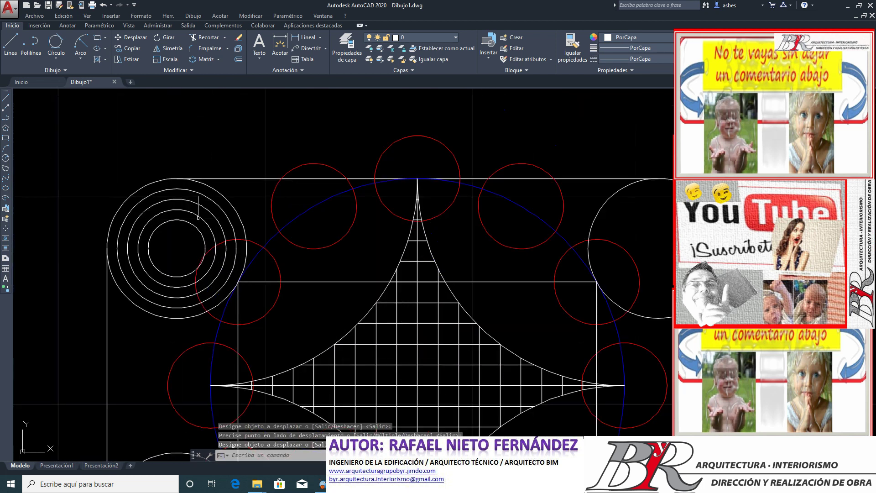
scroll(178, 255, up, 2)
click(186, 337)
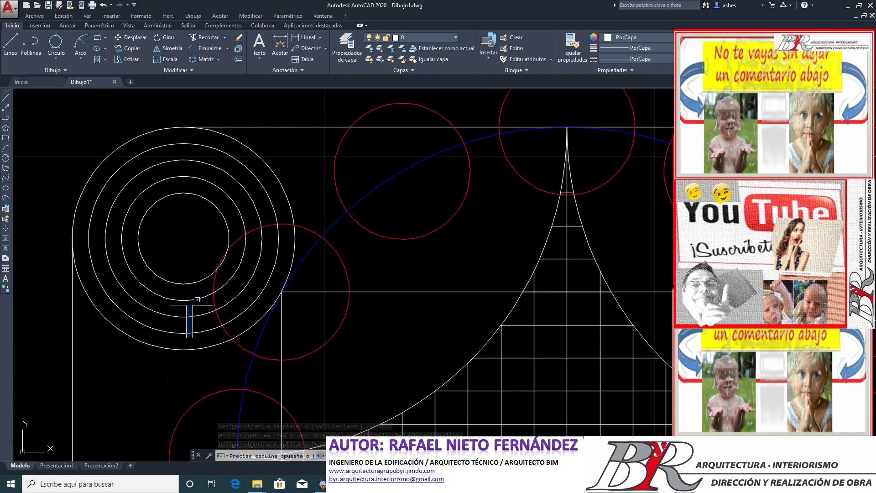
click(166, 254)
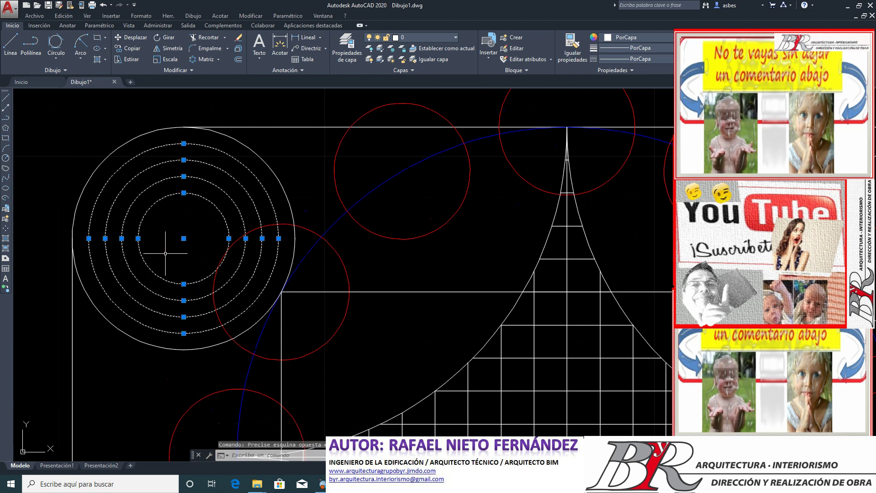
click(131, 48)
click(183, 238)
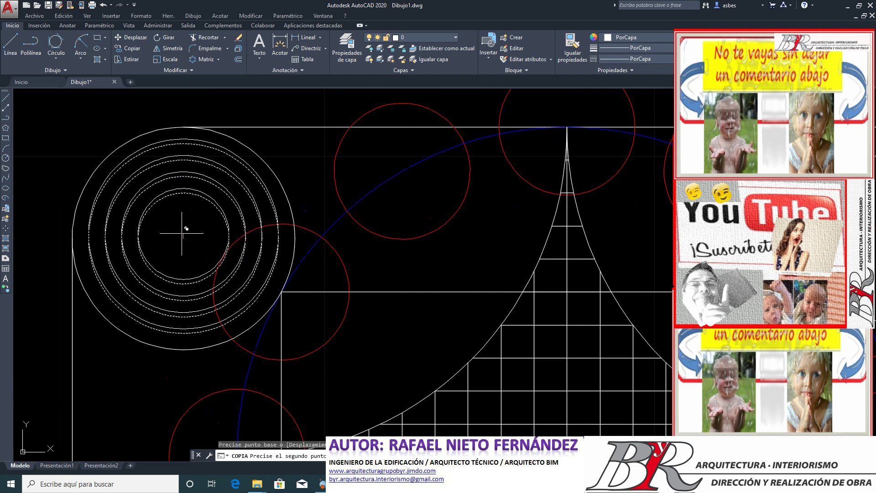
scroll(183, 235, down, 3)
click(182, 341)
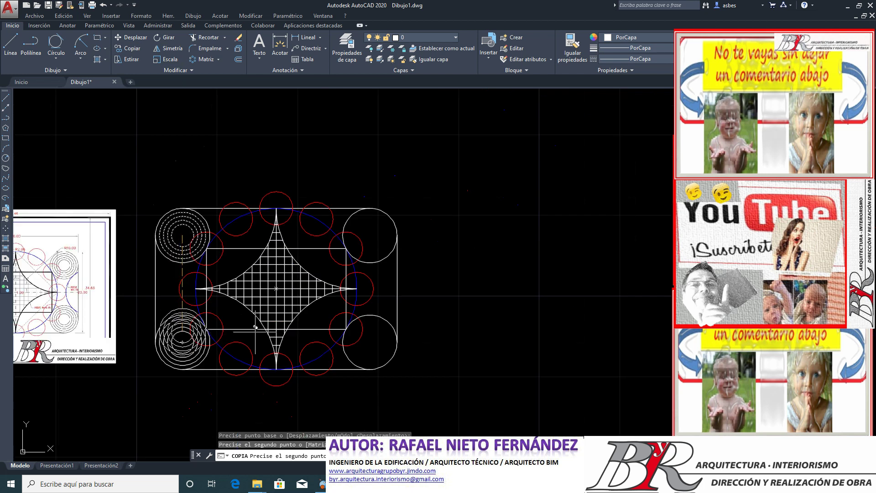
click(370, 235)
click(370, 341)
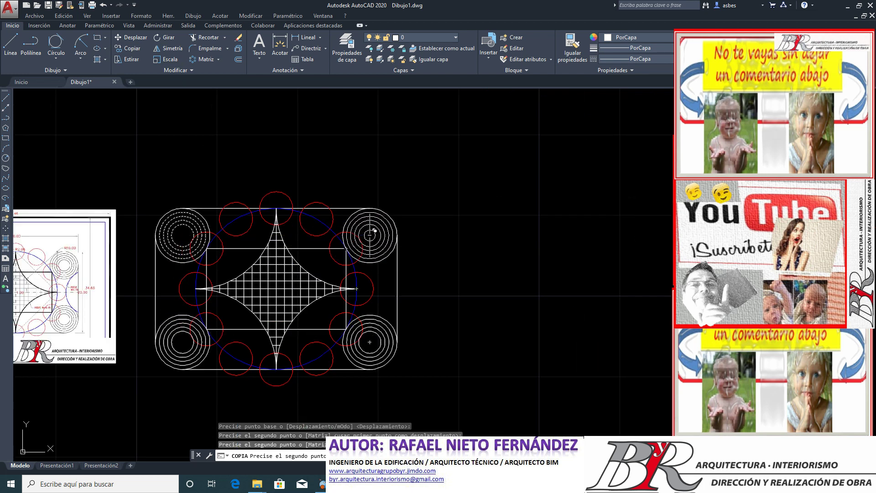
key(Return)
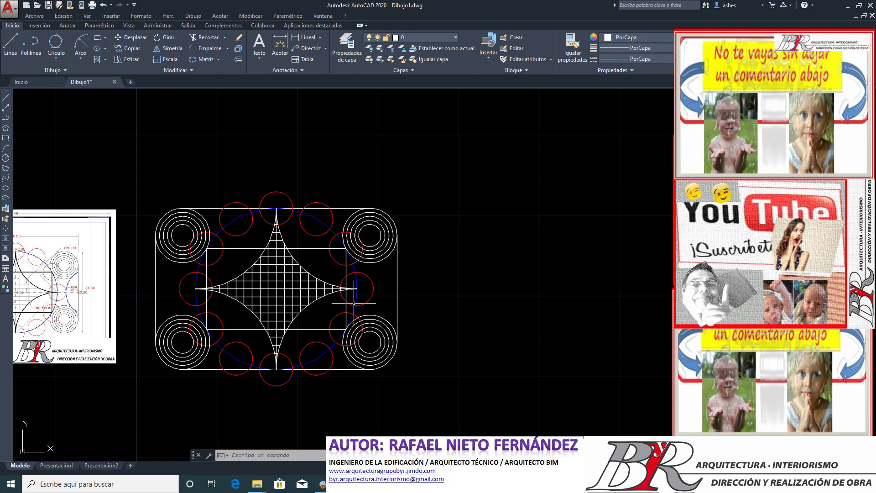
scroll(319, 283, down, 3)
scroll(106, 302, up, 3)
scroll(106, 302, up, 2)
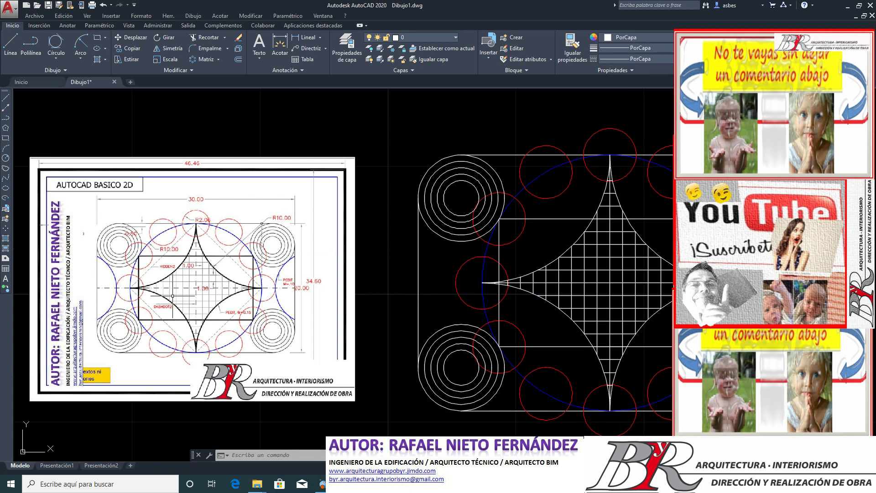
scroll(172, 296, up, 1)
scroll(172, 296, up, 1)
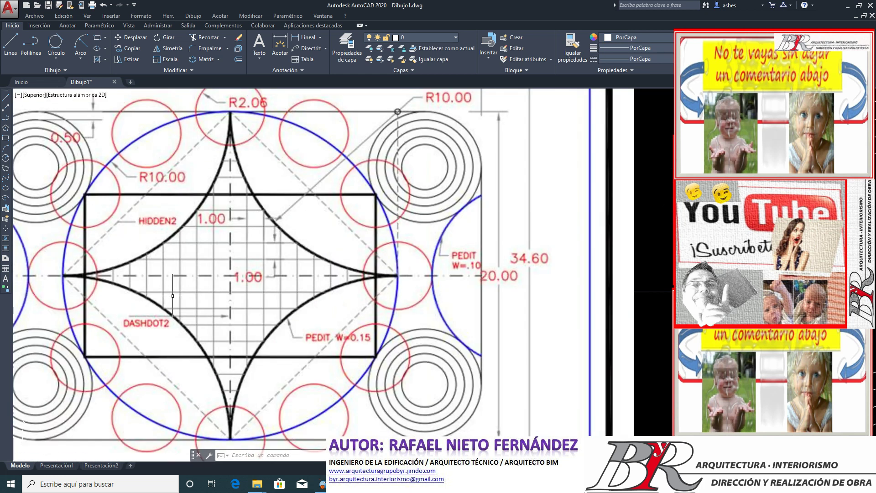
scroll(173, 295, down, 2)
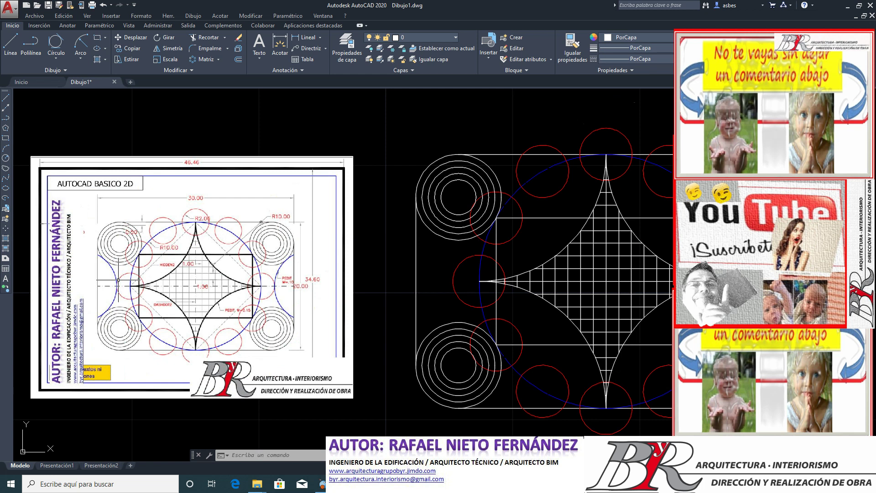
scroll(118, 280, up, 2)
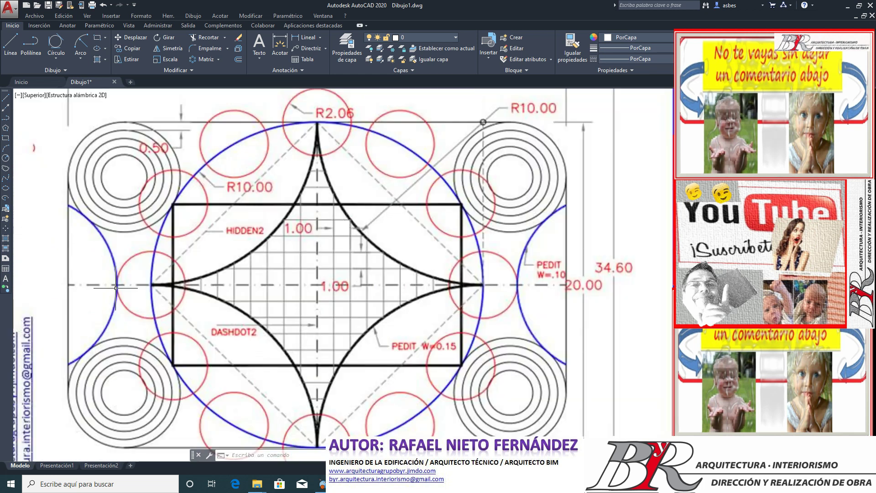
scroll(111, 281, up, 1)
scroll(111, 280, down, 2)
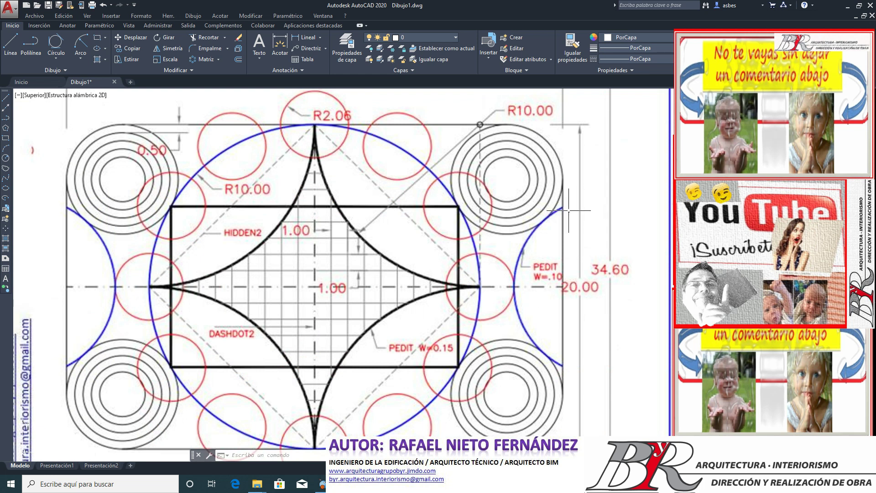
click(537, 243)
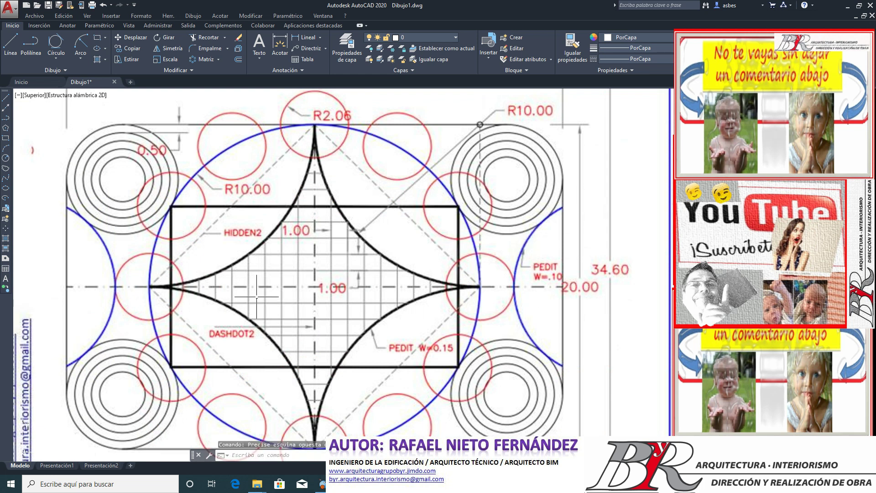
scroll(235, 287, up, 1)
scroll(236, 287, up, 2)
click(245, 275)
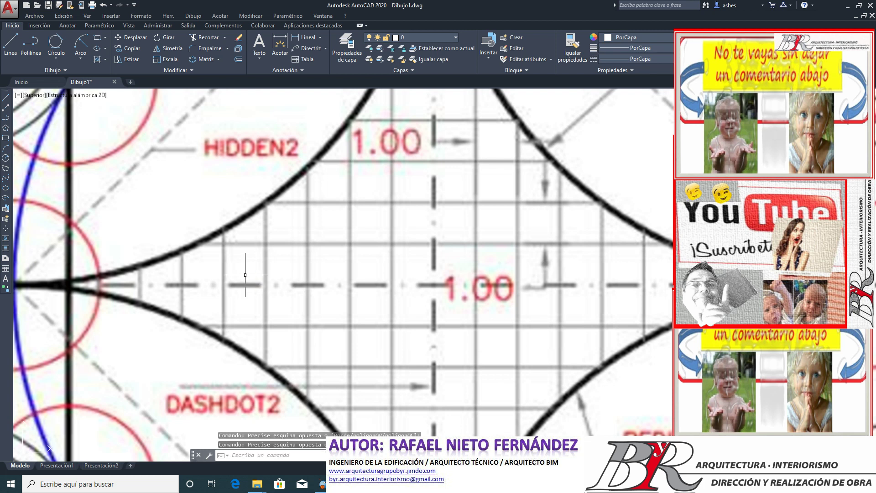
scroll(245, 274, down, 2)
scroll(244, 274, down, 2)
scroll(313, 333, up, 2)
scroll(313, 332, up, 2)
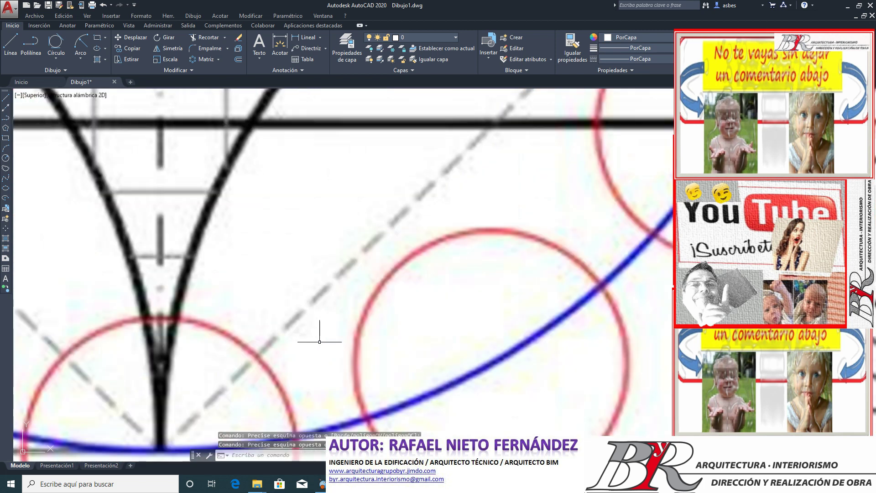
scroll(132, 305, up, 1)
click(131, 305)
scroll(131, 305, down, 2)
scroll(132, 305, down, 3)
scroll(132, 305, down, 2)
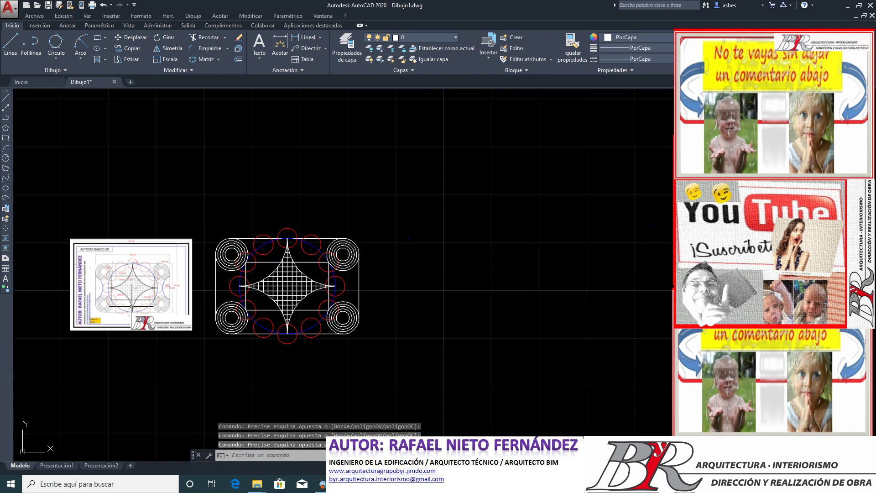
scroll(320, 255, up, 2)
scroll(210, 264, down, 3)
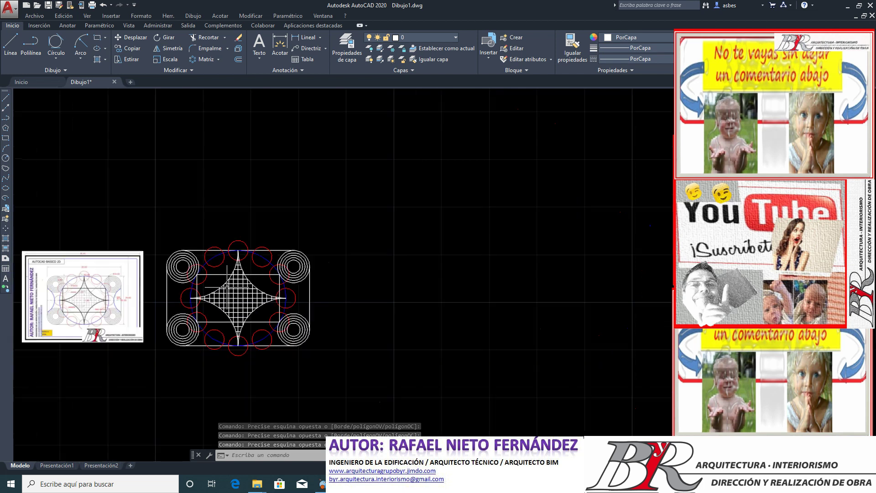
scroll(210, 264, down, 2)
scroll(124, 308, up, 3)
scroll(80, 253, up, 2)
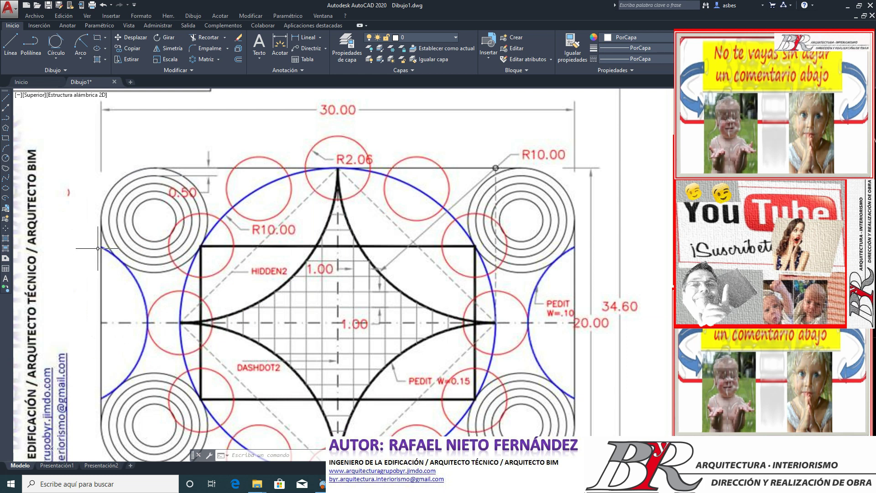
scroll(98, 249, down, 1)
scroll(98, 248, down, 3)
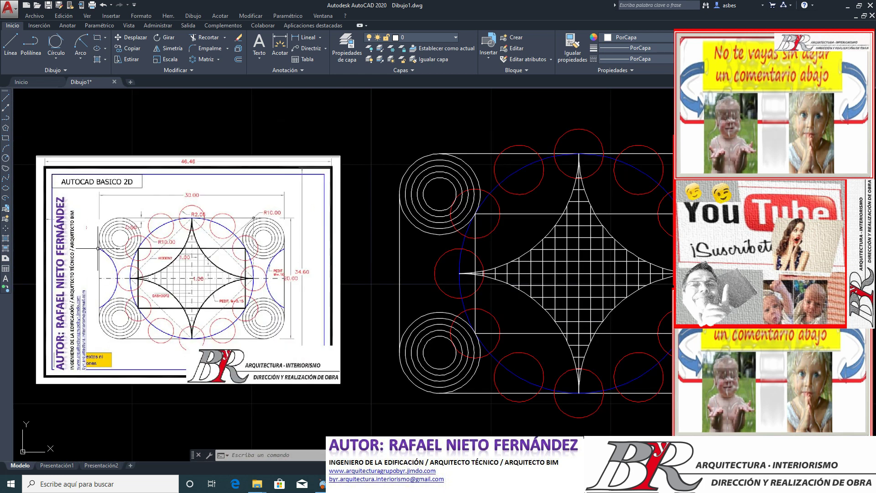
scroll(141, 252, down, 3)
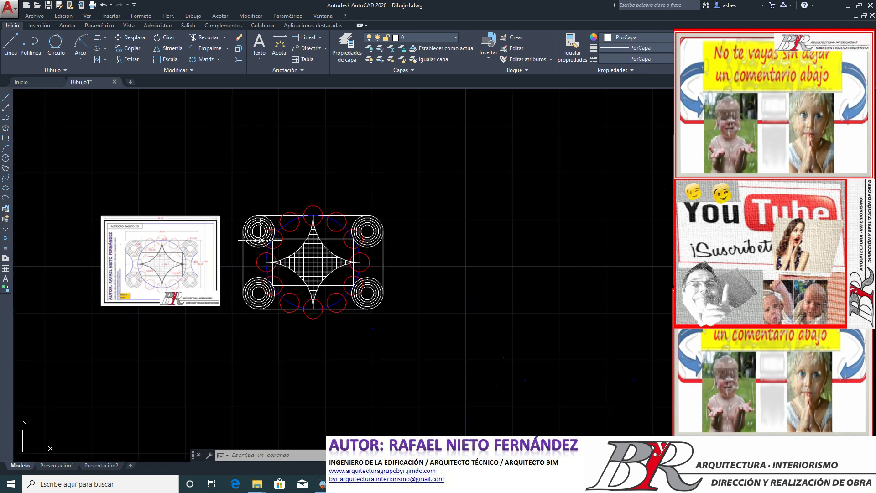
scroll(351, 294, up, 3)
scroll(167, 248, down, 1)
scroll(170, 249, up, 3)
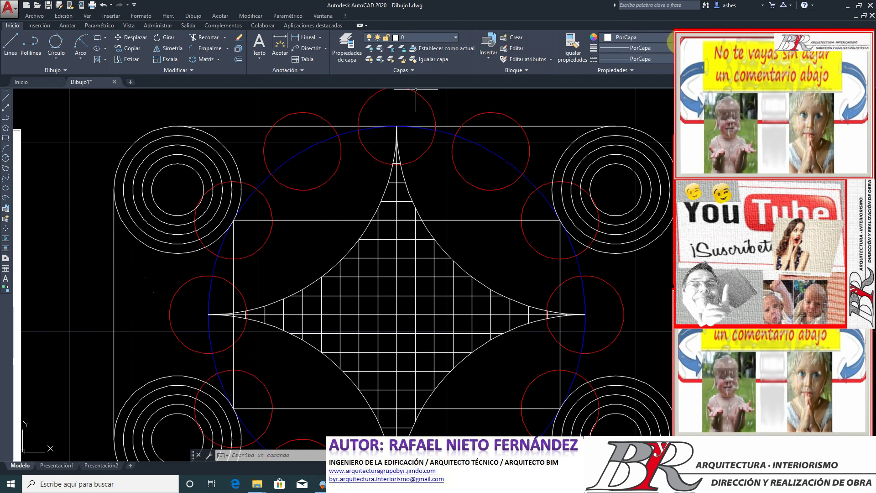
Step: Set the current colour to blue and draw a Tan, Tan, Tan circle on the left side
click(654, 38)
click(644, 129)
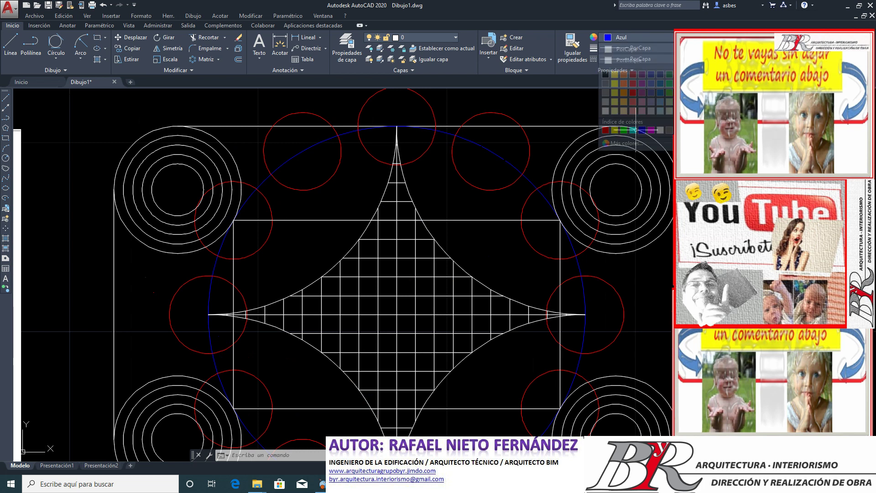
click(80, 61)
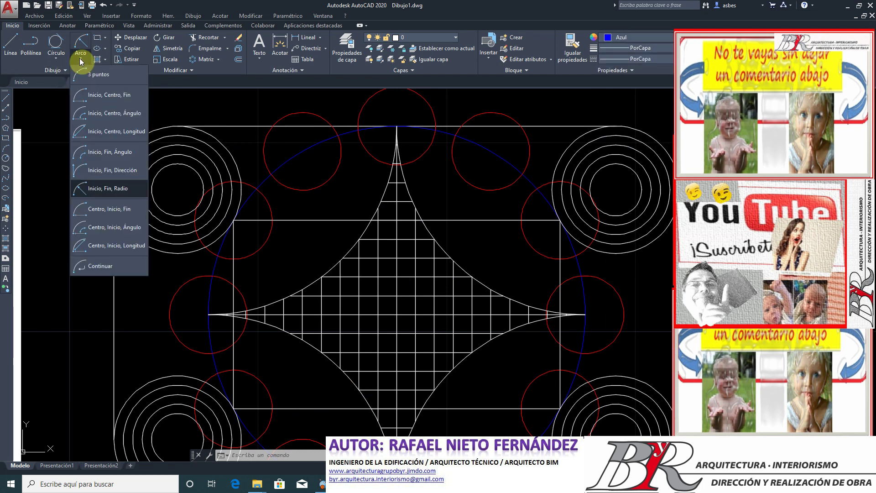
click(56, 58)
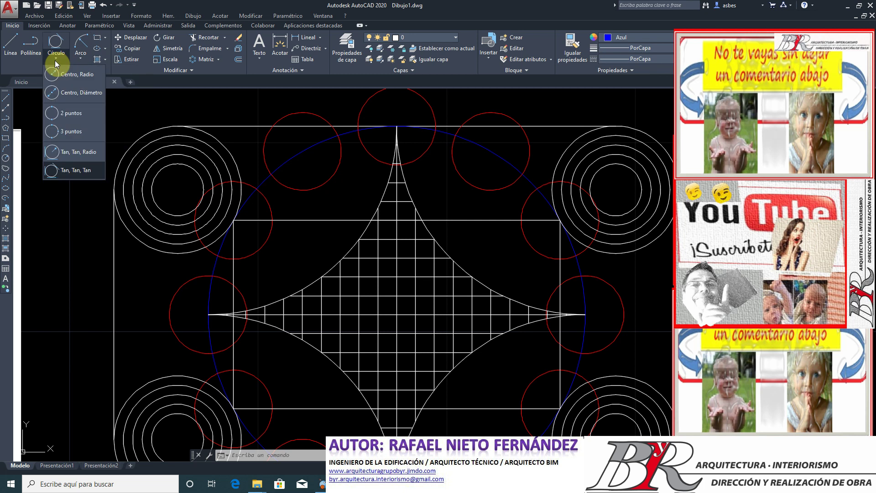
click(70, 169)
click(124, 231)
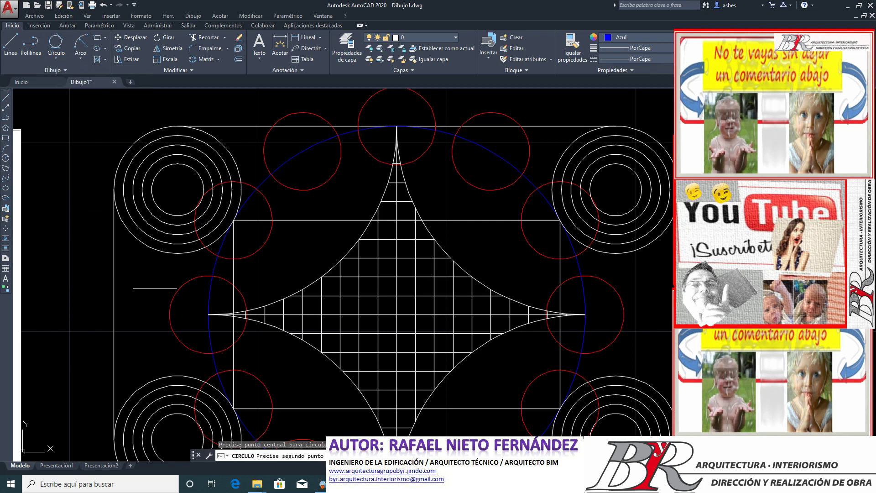
click(169, 311)
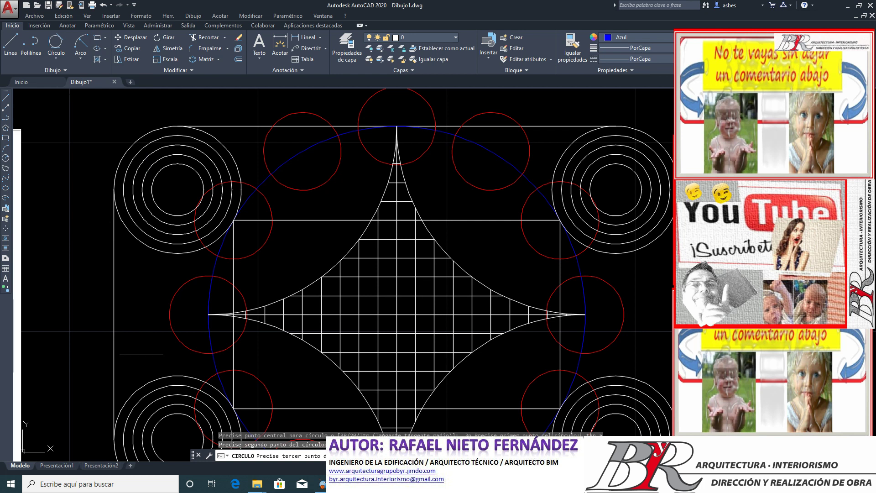
click(128, 389)
Step: Trim the blue circle at the outline's left edge, leaving an arc between the left rings
scroll(175, 283, down, 5)
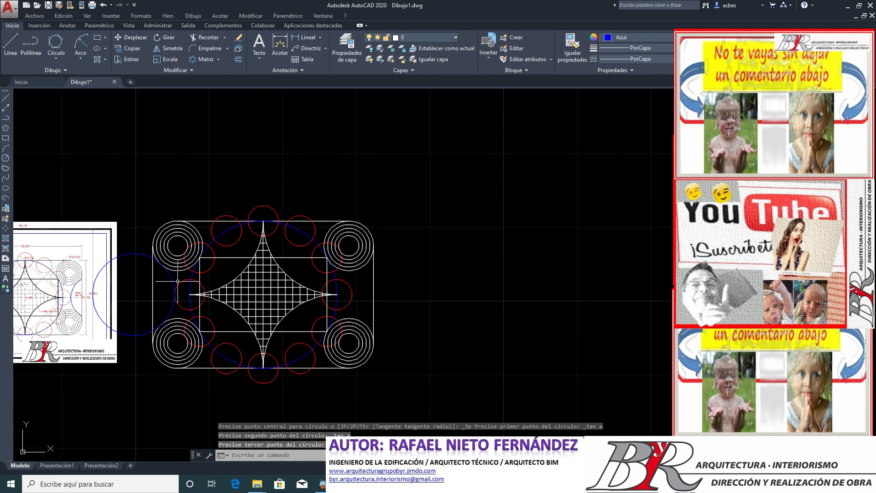
scroll(157, 274, up, 3)
scroll(152, 294, up, 1)
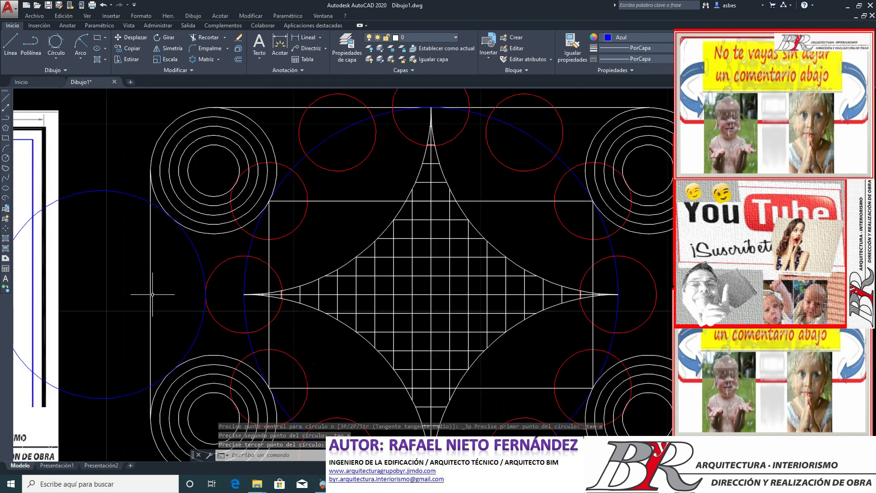
click(200, 37)
click(167, 288)
click(135, 277)
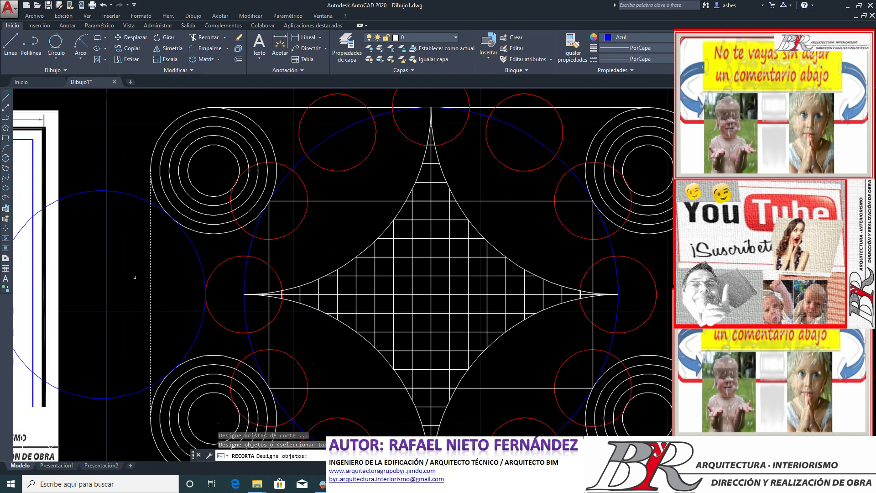
key(Return)
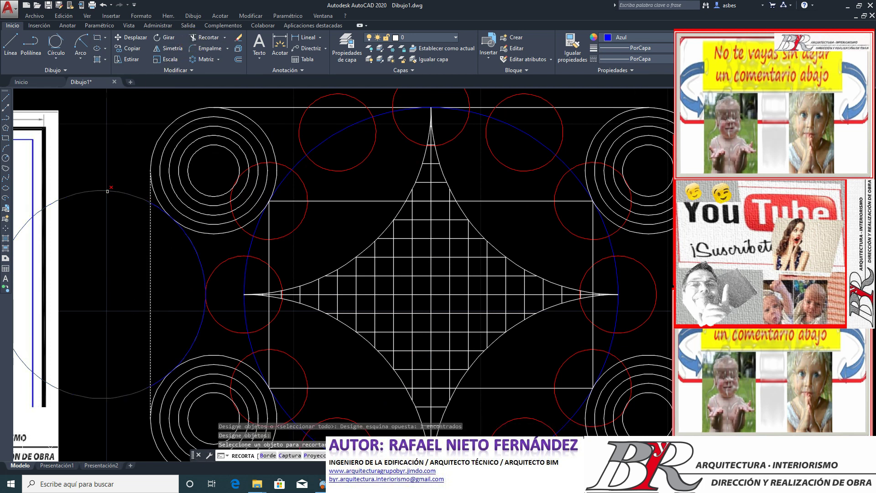
click(105, 191)
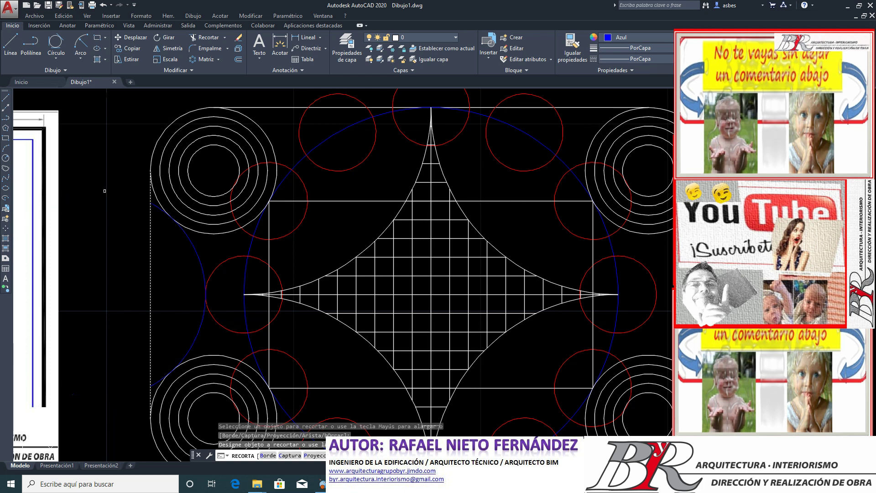
scroll(98, 197, down, 5)
scroll(137, 205, up, 3)
scroll(182, 210, down, 5)
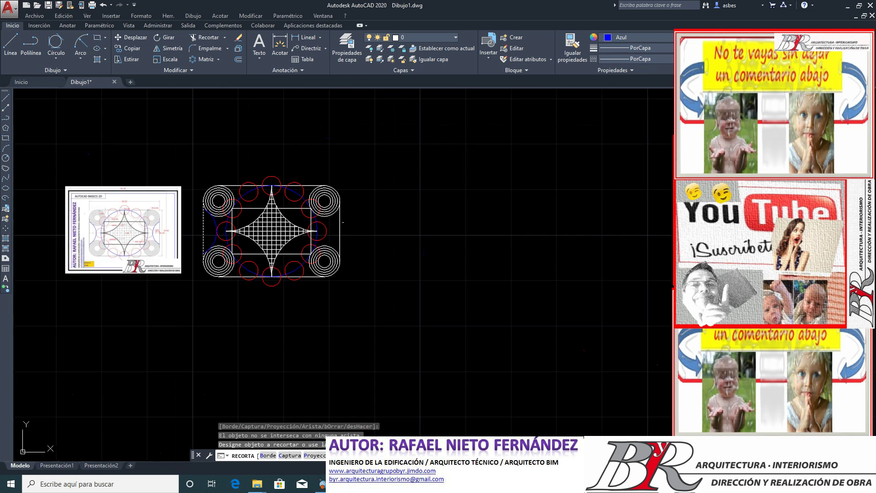
scroll(233, 216, up, 4)
key(Escape)
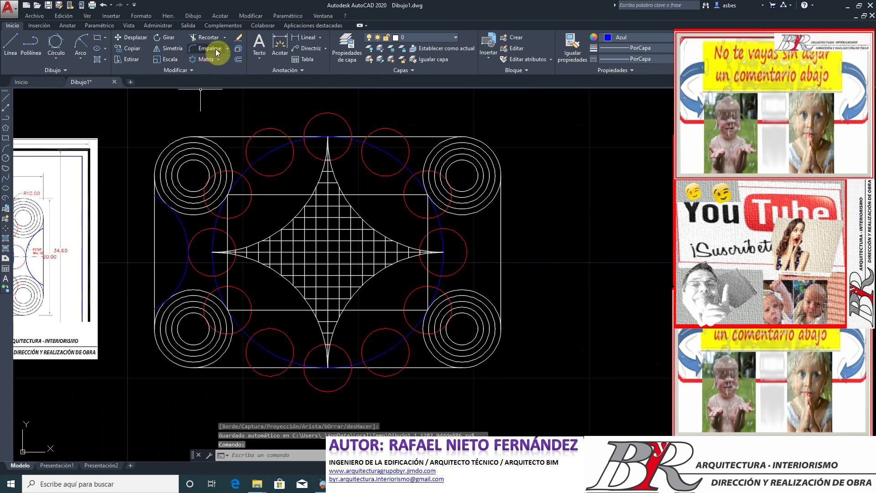
Step: Toggle the trim options, then start and cancel a mirror command
click(224, 38)
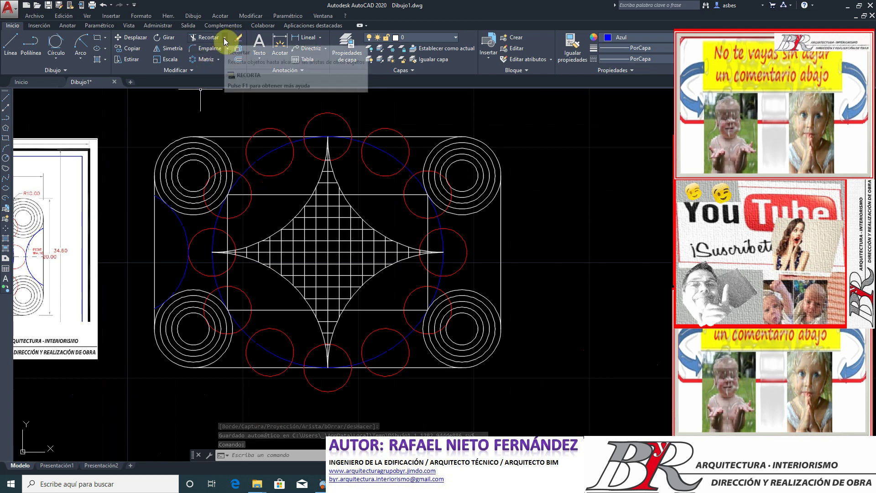
click(226, 39)
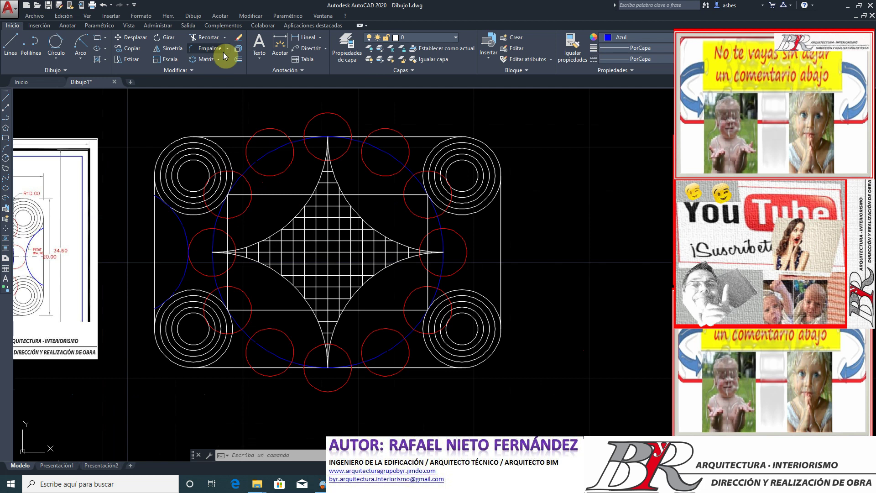
click(166, 48)
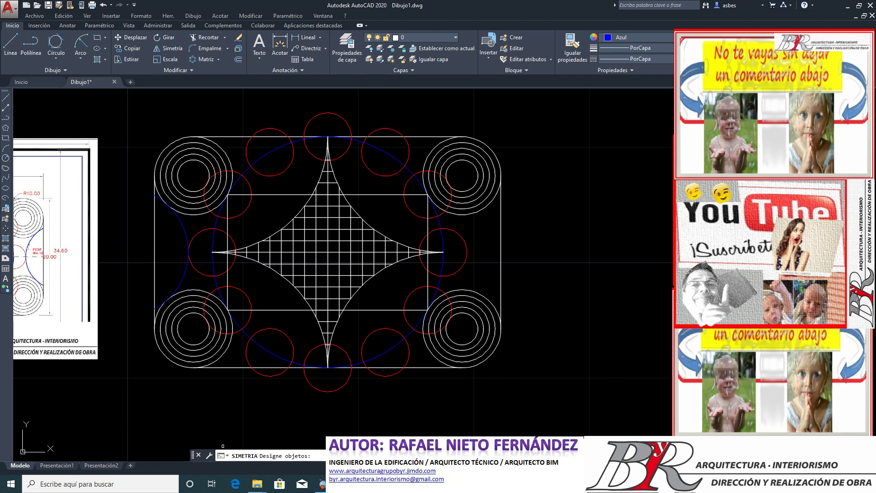
key(Escape)
Step: Mirror the left blue arc about a vertical line from the top circle's quadrant, keeping the original
text(sim)
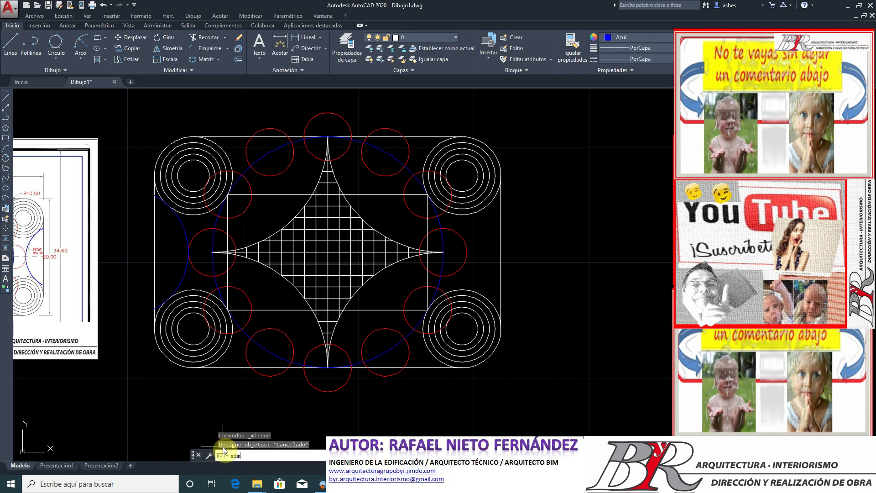
text(ria)
key(Return)
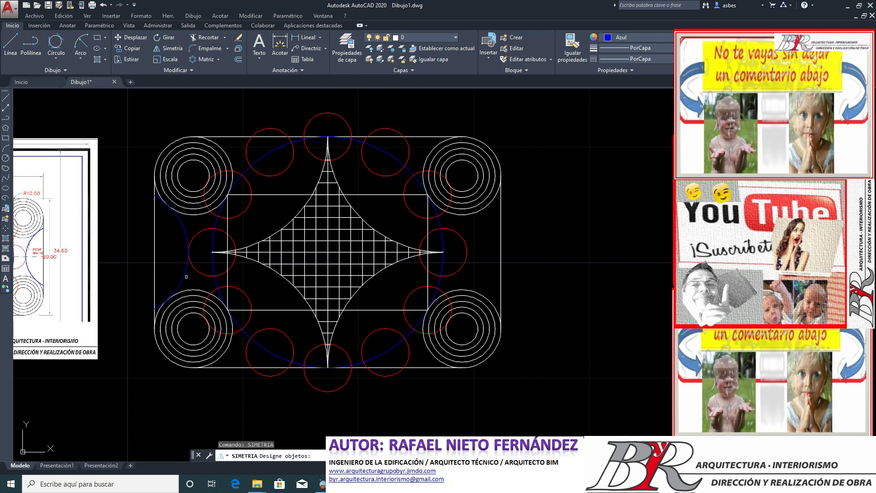
click(184, 276)
key(Return)
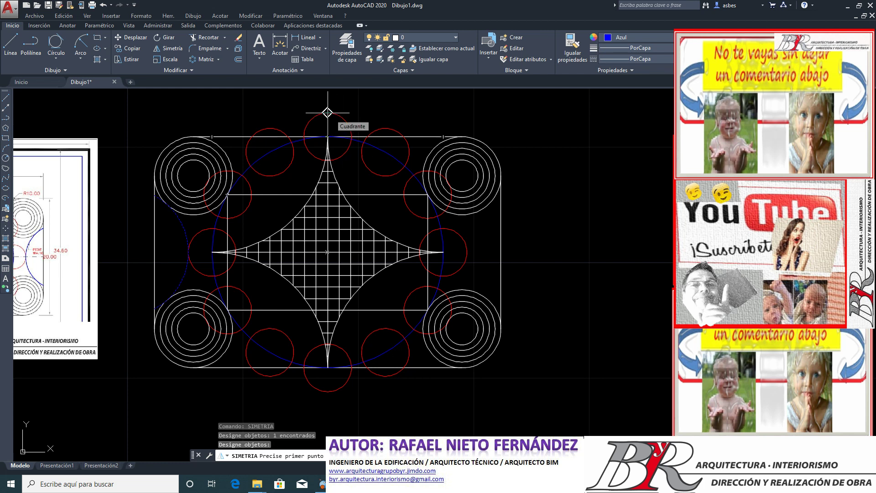
click(328, 112)
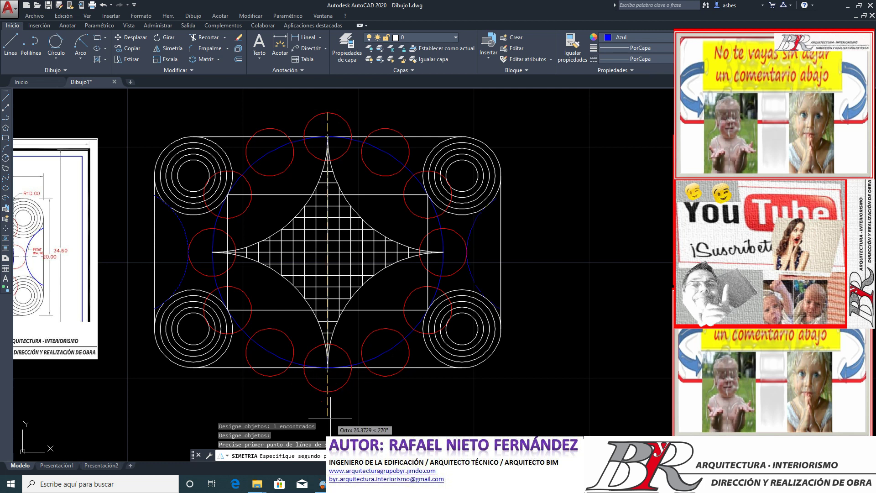
scroll(335, 371, down, 5)
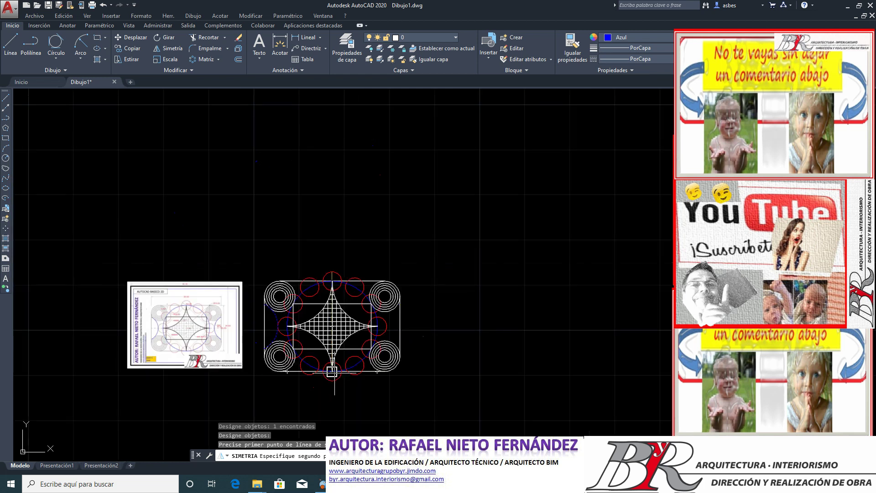
scroll(336, 388, down, 2)
scroll(342, 401, up, 4)
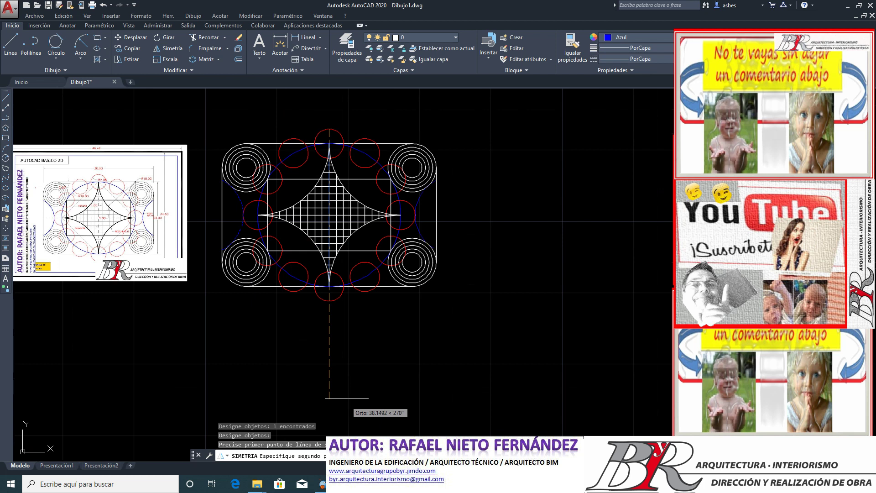
click(345, 400)
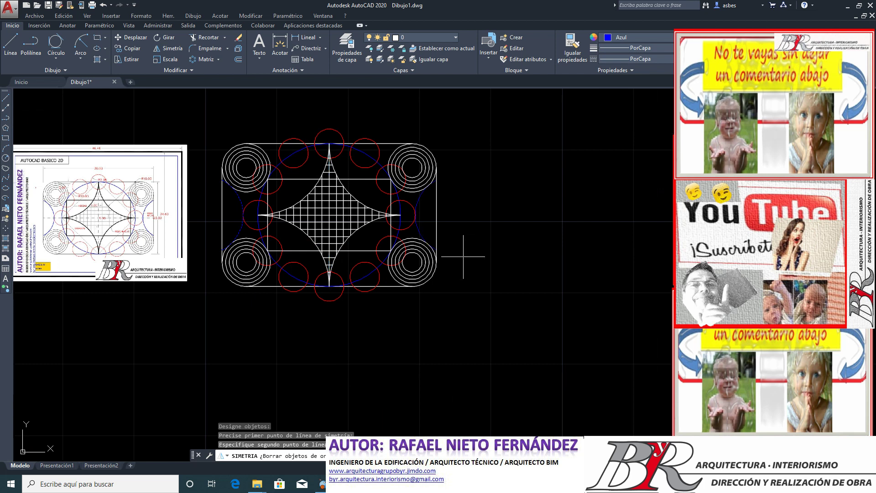
key(Return)
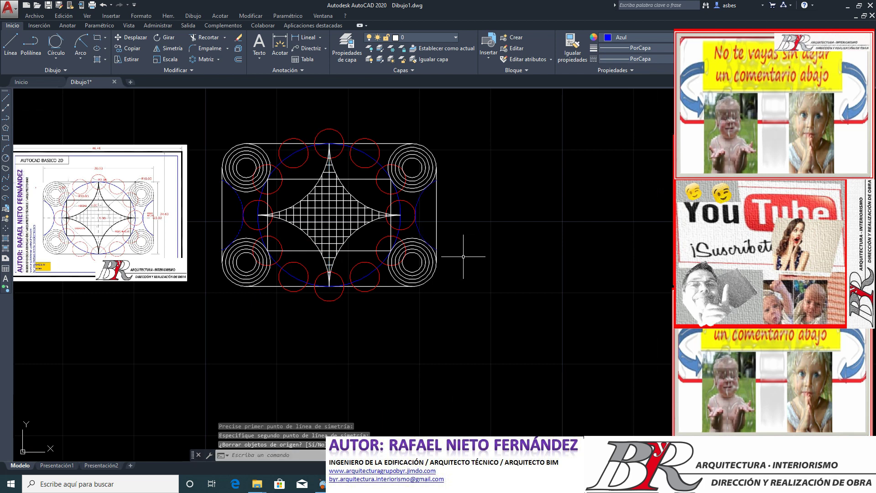
Step: Select the blue arc on the right side of the outline and erase it
scroll(430, 171, up, 5)
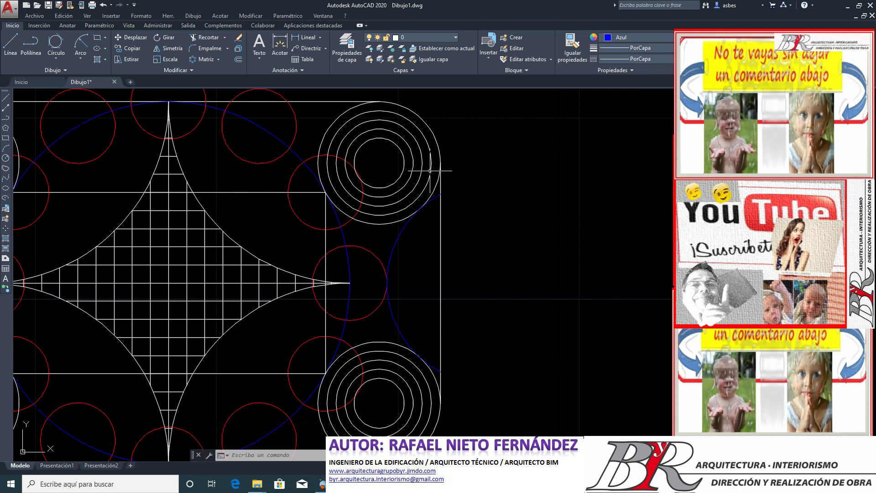
click(414, 243)
click(387, 240)
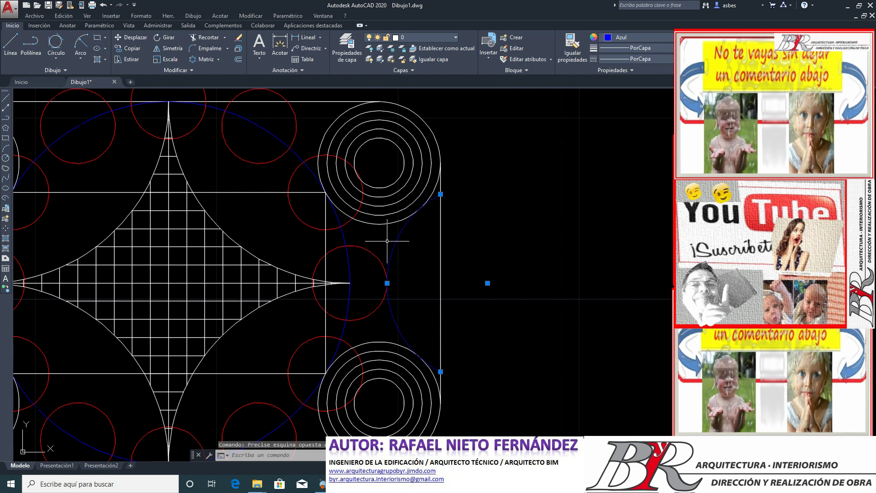
scroll(387, 240, down, 3)
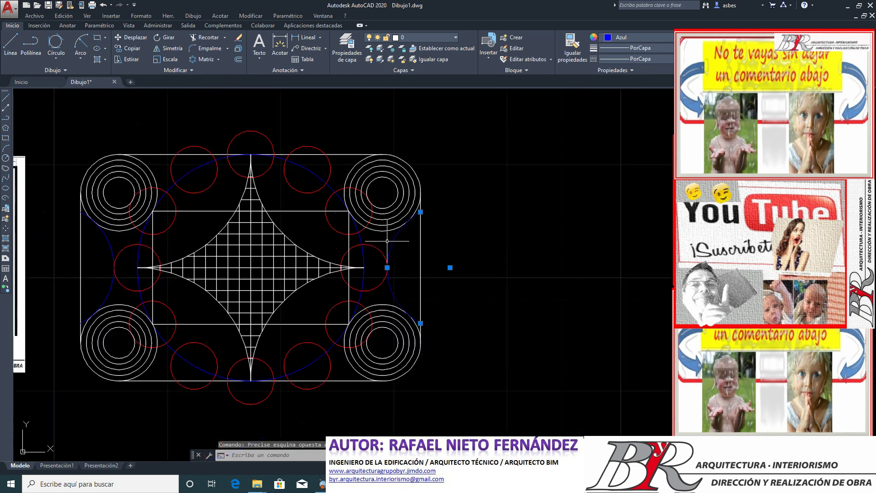
scroll(386, 240, down, 1)
scroll(233, 252, up, 2)
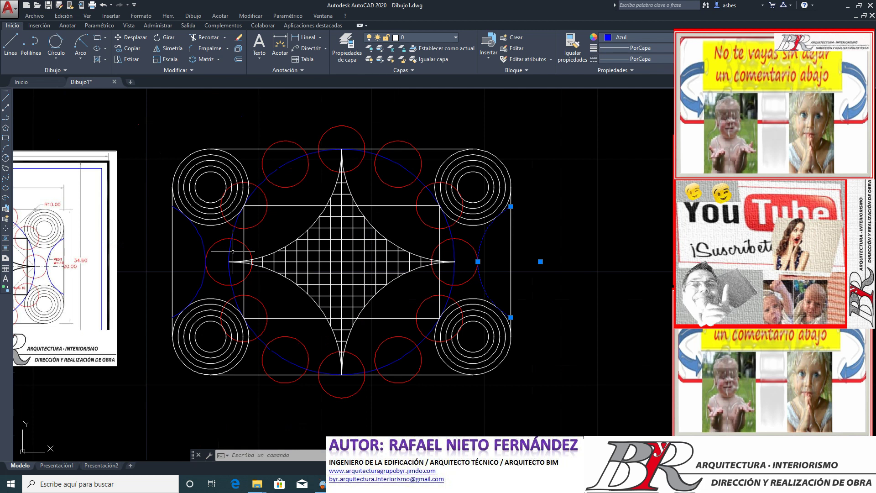
scroll(232, 252, up, 2)
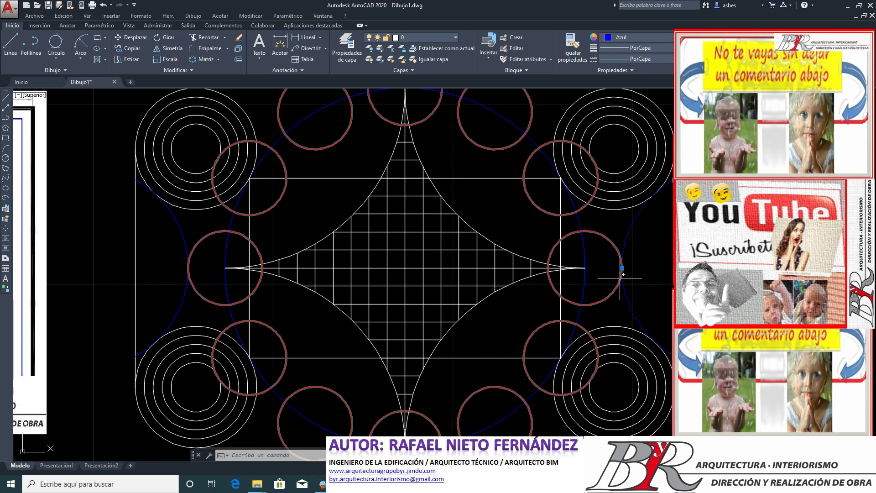
mouse_move(620, 273)
key(Delete)
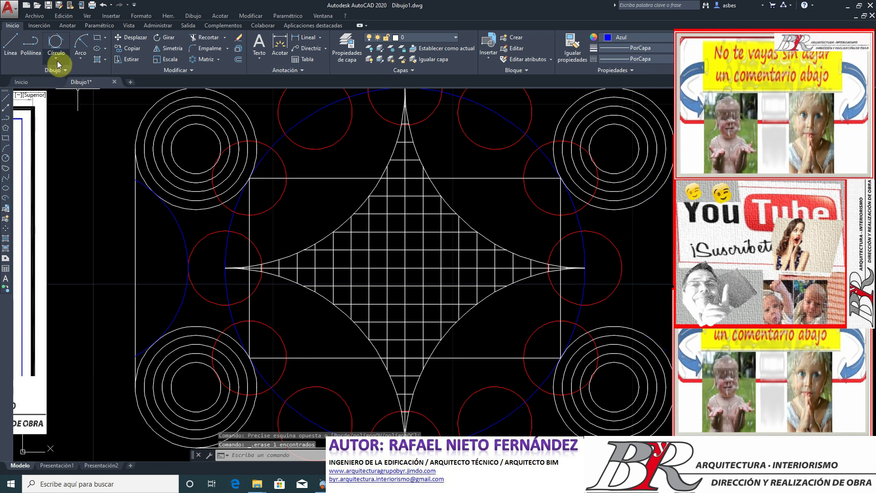
Step: Draw blue horizontal lines spanning the outline near its bottom and top edges
click(80, 62)
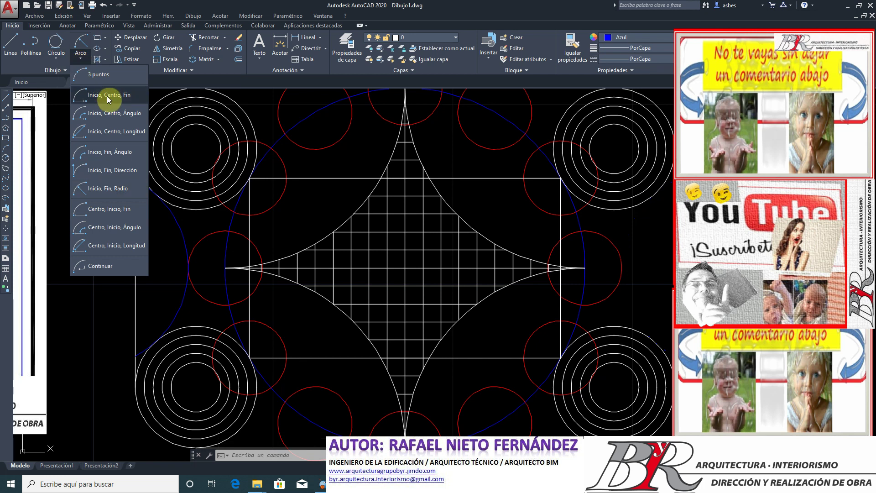
click(14, 51)
click(135, 356)
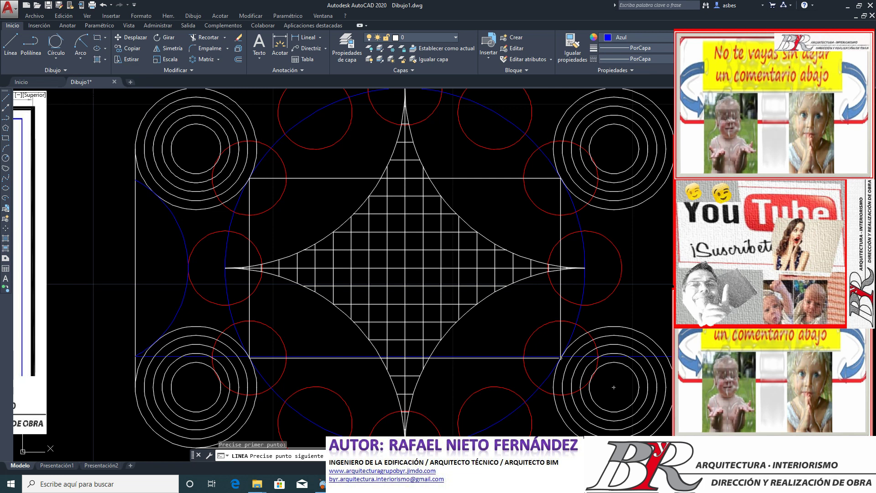
click(670, 355)
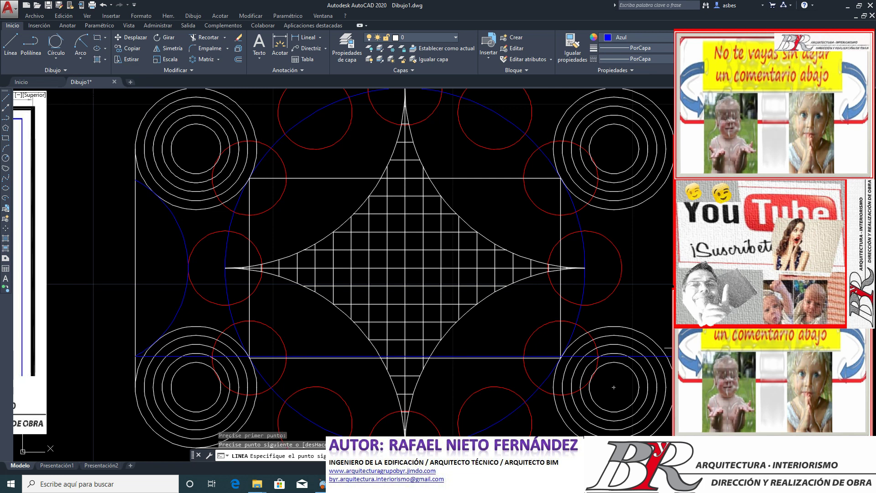
key(Return)
scroll(657, 357, up, 5)
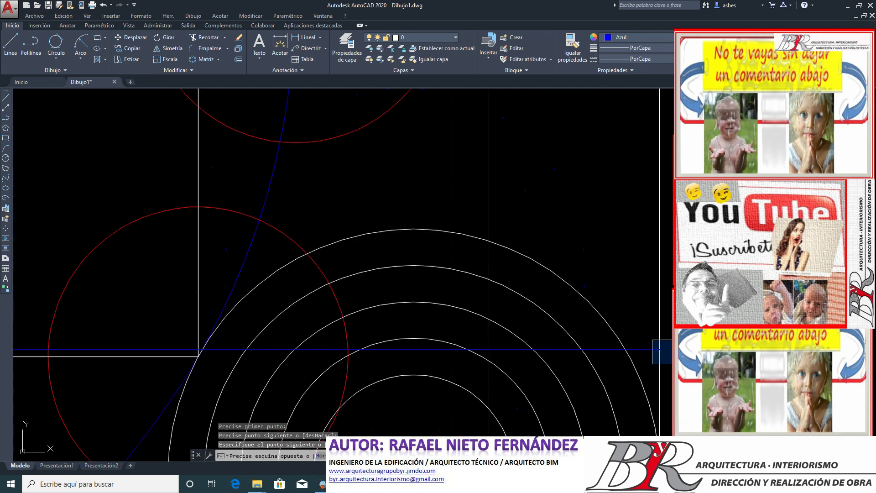
click(659, 361)
scroll(663, 365, down, 2)
scroll(661, 365, down, 2)
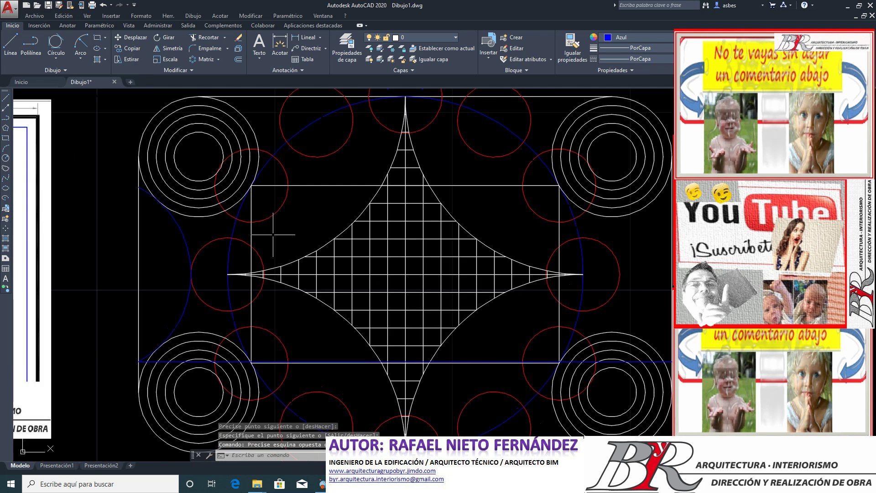
key(Escape)
key(Return)
click(134, 186)
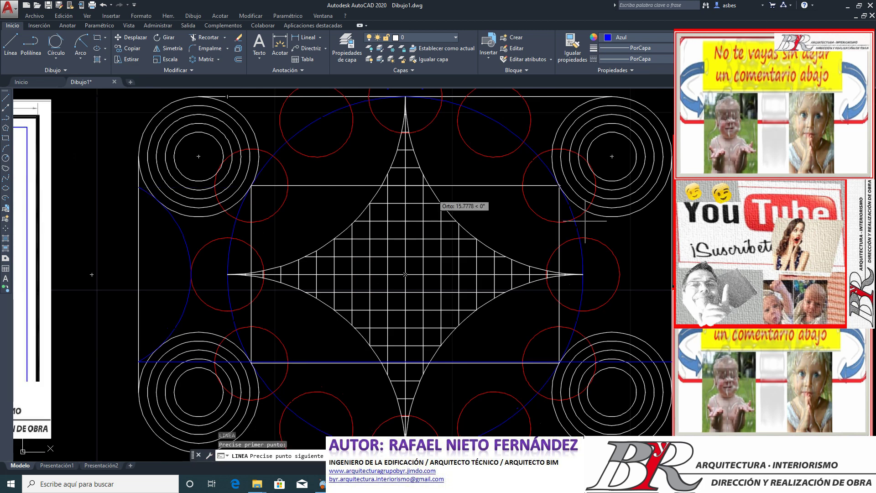
click(668, 187)
key(Return)
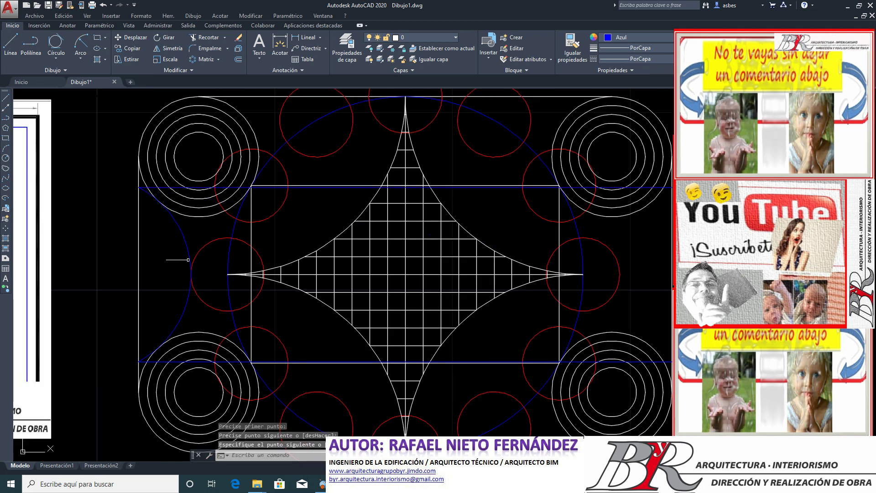
Step: Draw a short blue line on the left centre axis to the red circle and begin mirroring it
key(Return)
click(91, 274)
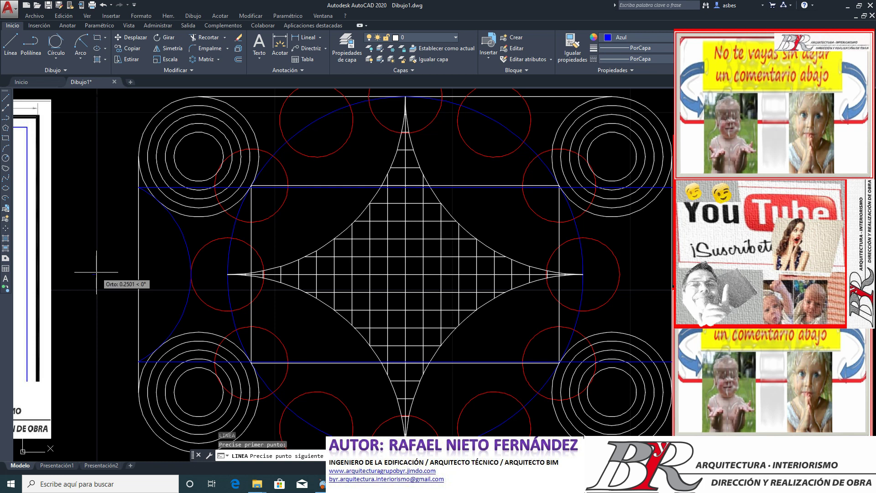
click(191, 274)
key(Return)
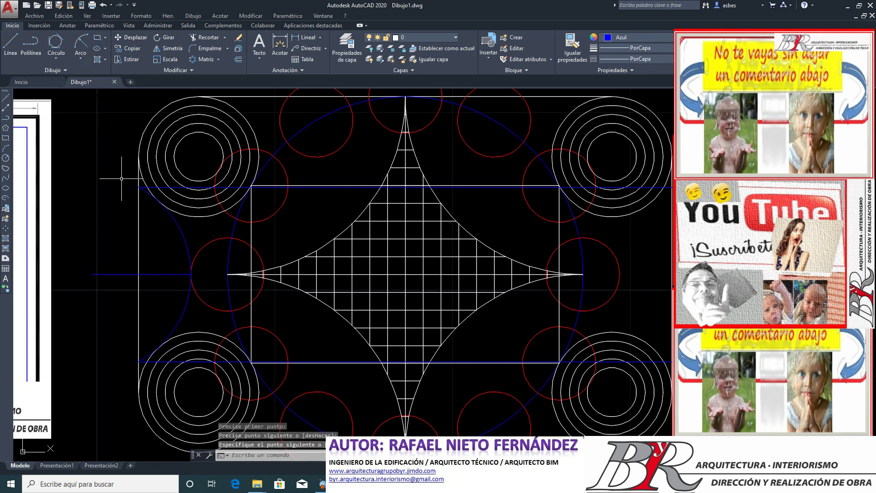
click(182, 54)
click(135, 255)
Step: Mirror the short blue centre-axis line onto the right side about a vertical axis, keeping the original
click(96, 292)
key(Return)
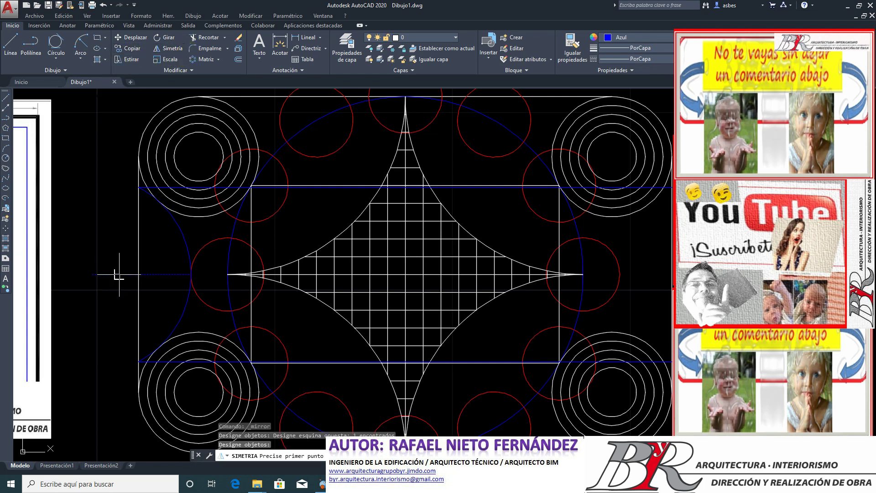
scroll(118, 274, down, 4)
click(230, 205)
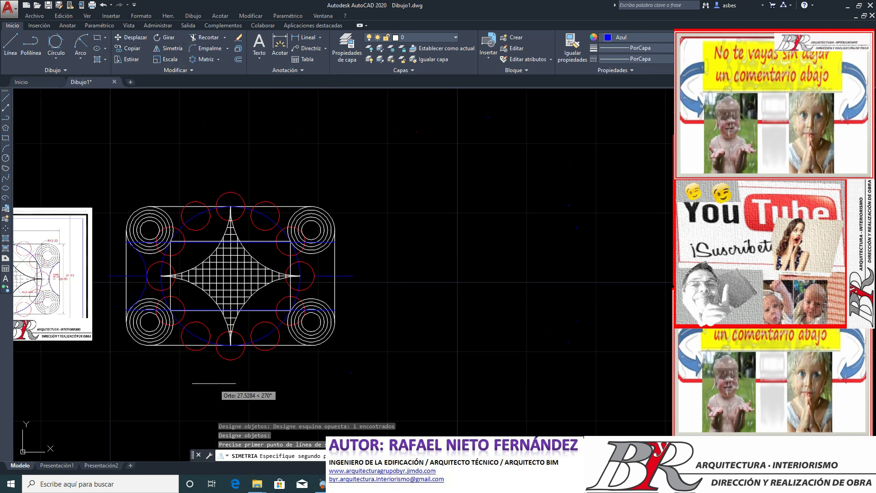
click(214, 383)
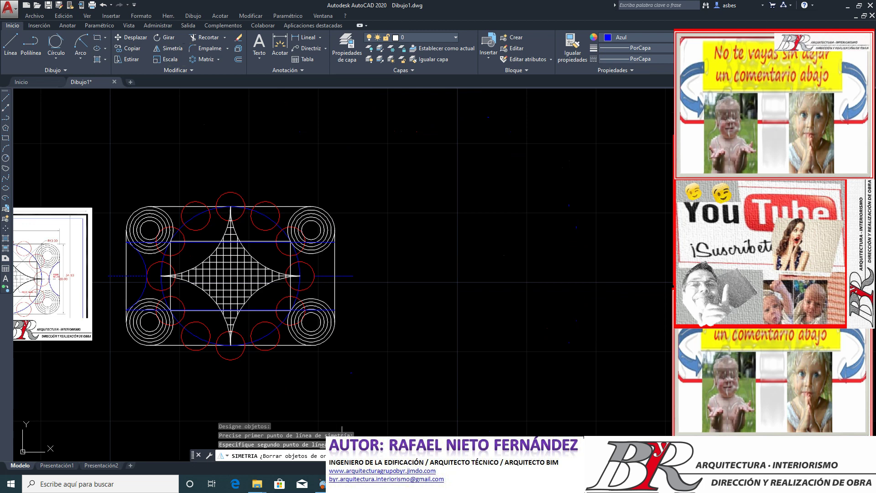
key(Return)
scroll(329, 288, up, 4)
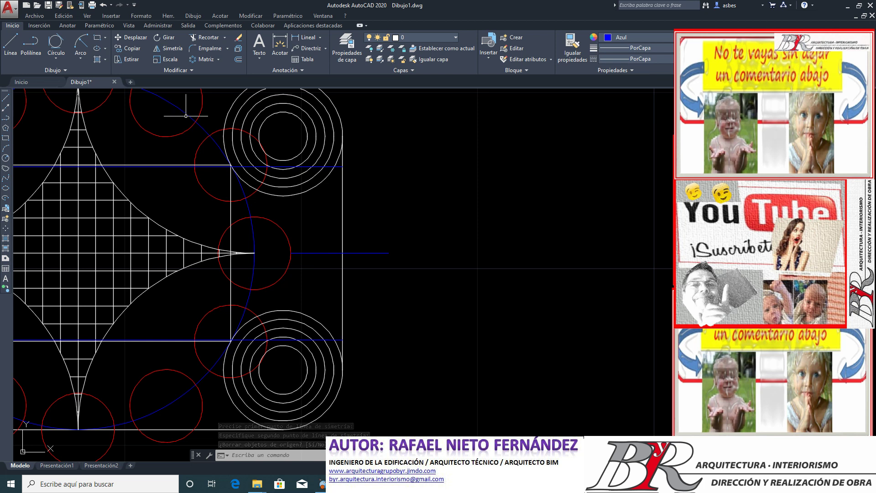
click(81, 58)
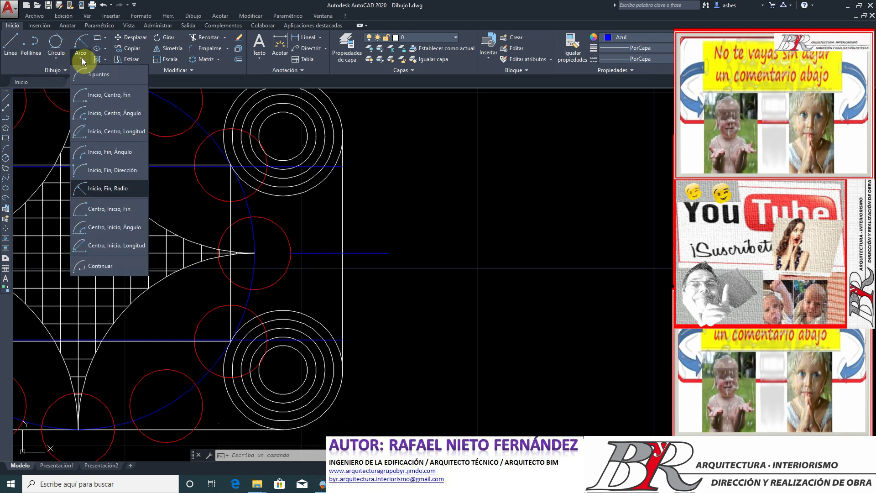
Step: Draw a blue start-center-end arc between the right-hand ring circles
click(101, 97)
click(342, 166)
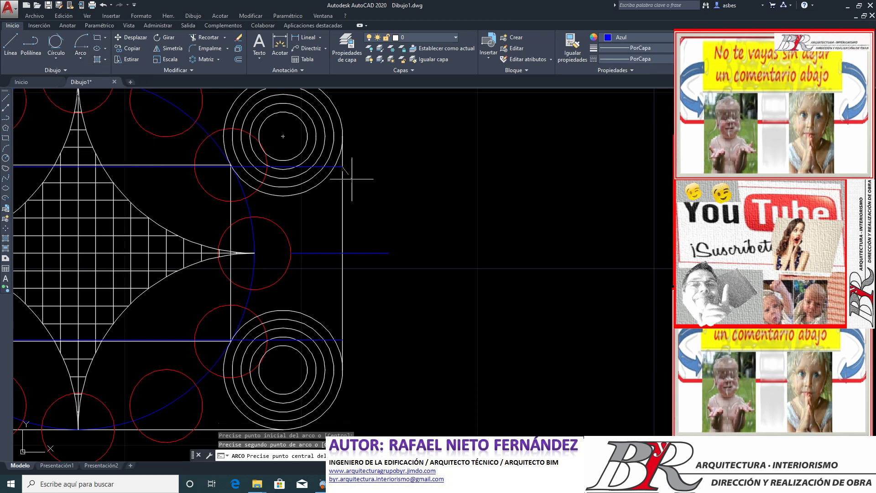
click(389, 253)
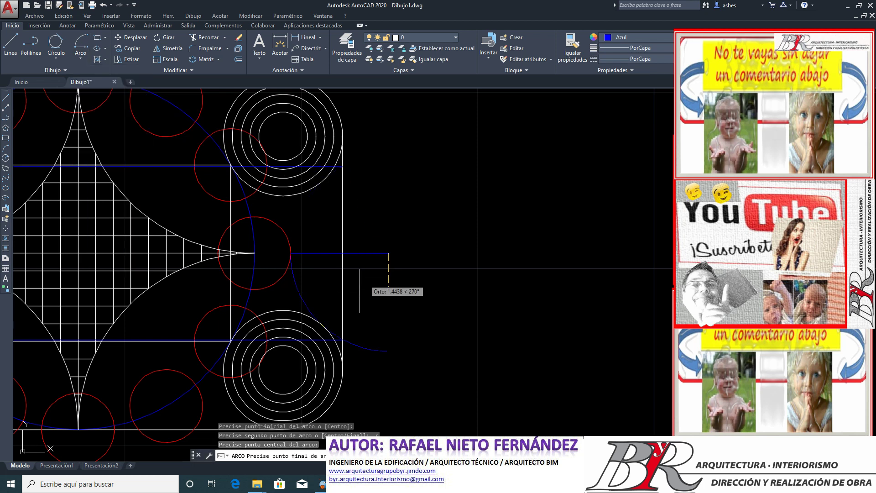
click(342, 340)
Step: Erase the three blue horizontal construction lines
click(401, 269)
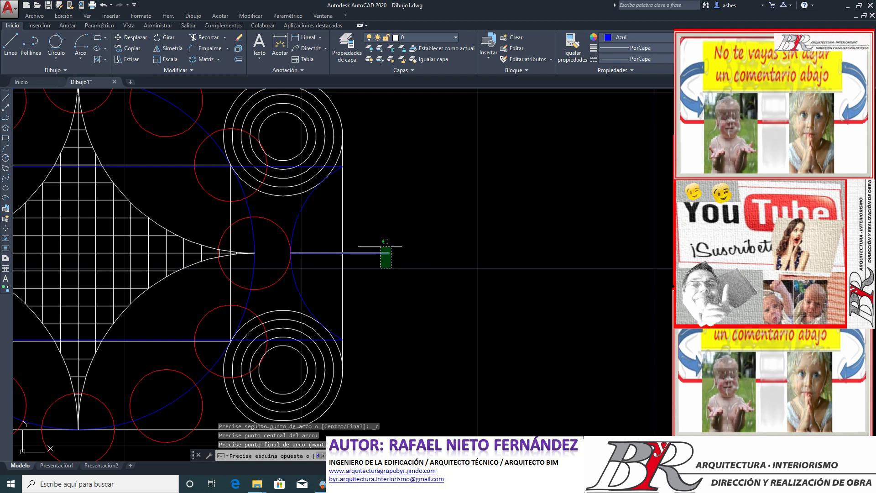
click(347, 218)
scroll(266, 335, up, 5)
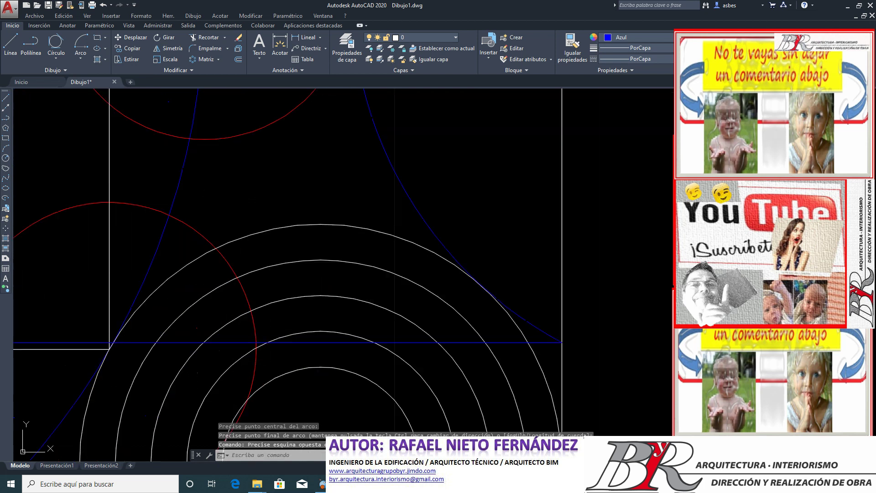
scroll(287, 341, down, 5)
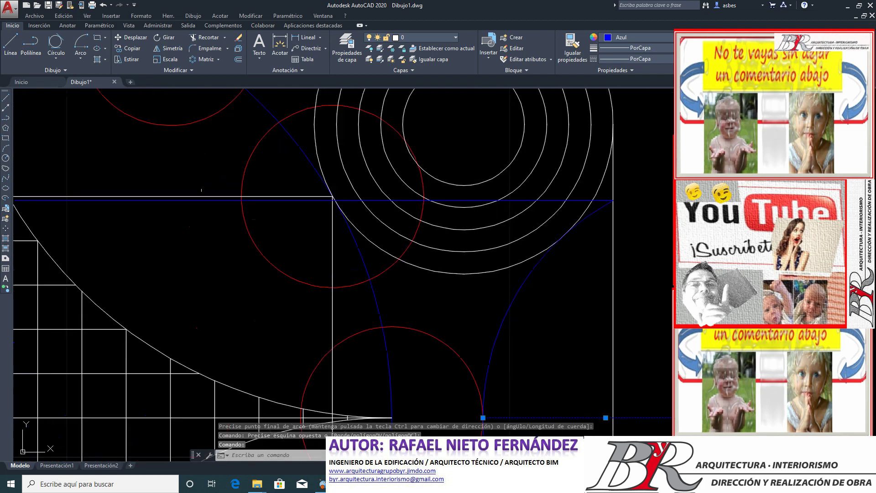
scroll(203, 205, up, 4)
click(197, 199)
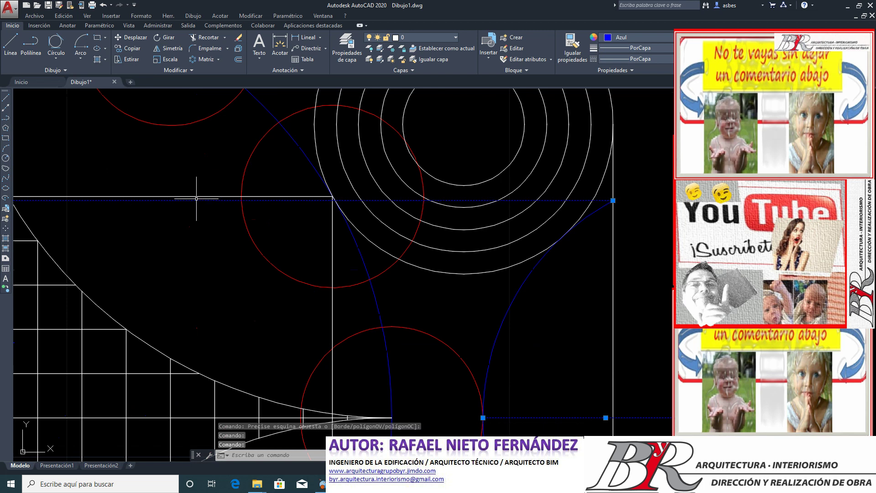
key(Delete)
scroll(215, 269, down, 5)
scroll(137, 274, down, 4)
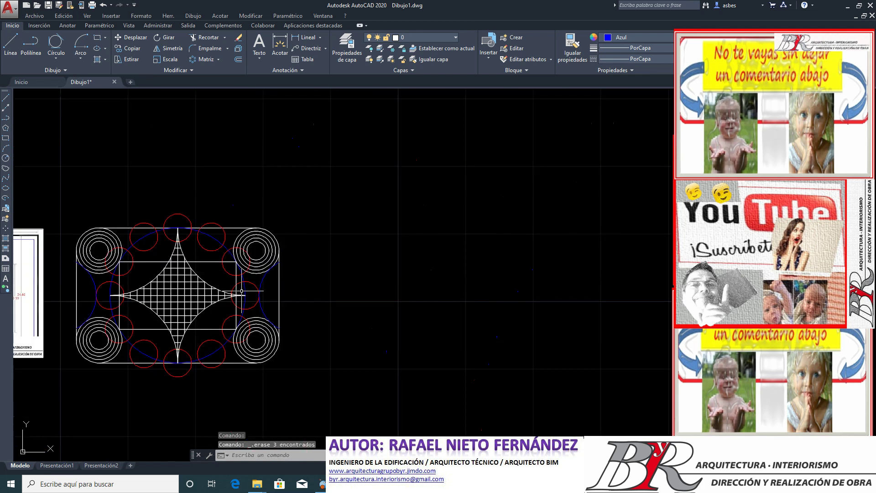
scroll(67, 279, up, 2)
scroll(67, 279, up, 2)
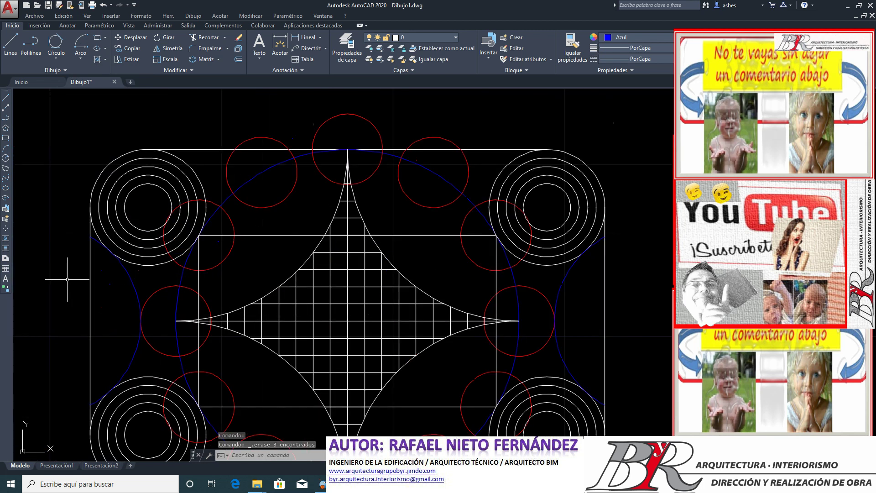
scroll(567, 313, up, 3)
scroll(469, 322, up, 3)
scroll(479, 303, up, 2)
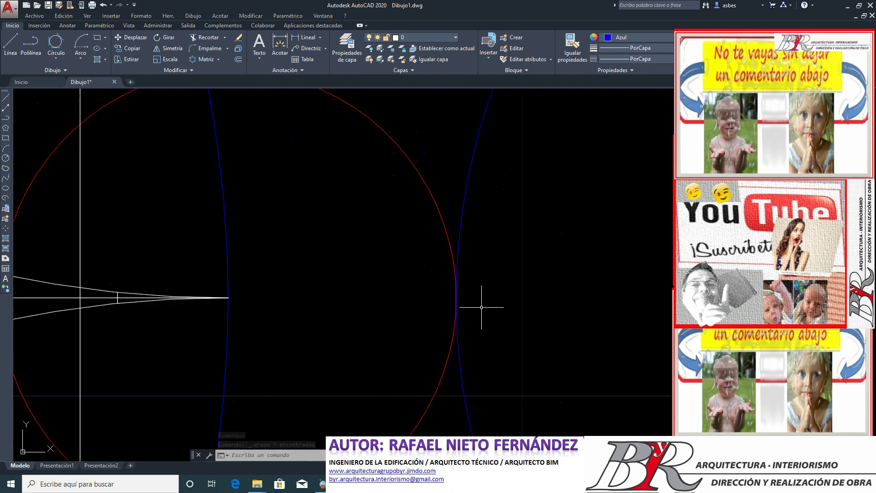
click(482, 306)
click(455, 295)
scroll(426, 289, up, 2)
scroll(465, 293, up, 2)
scroll(465, 293, up, 1)
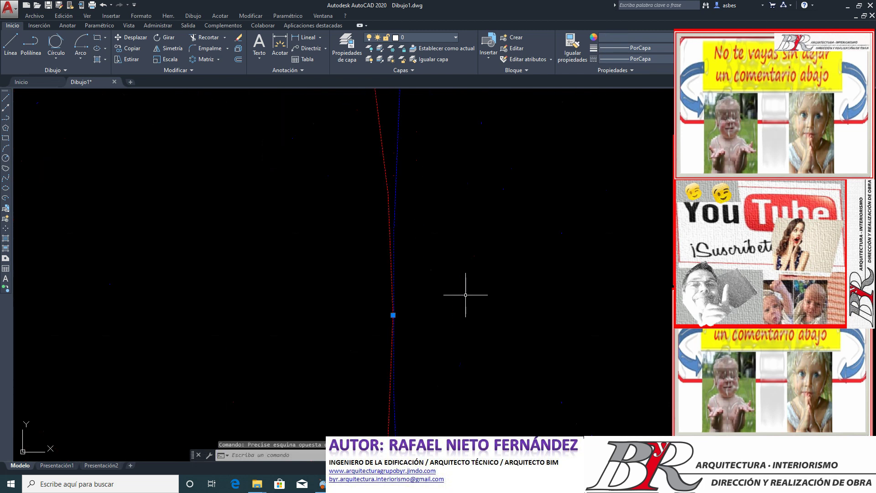
scroll(465, 294, up, 2)
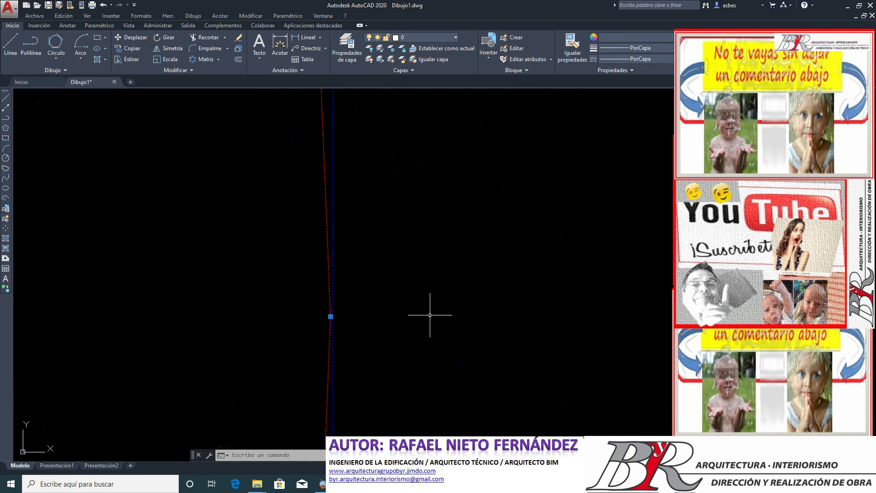
scroll(305, 334, down, 1)
scroll(301, 333, up, 2)
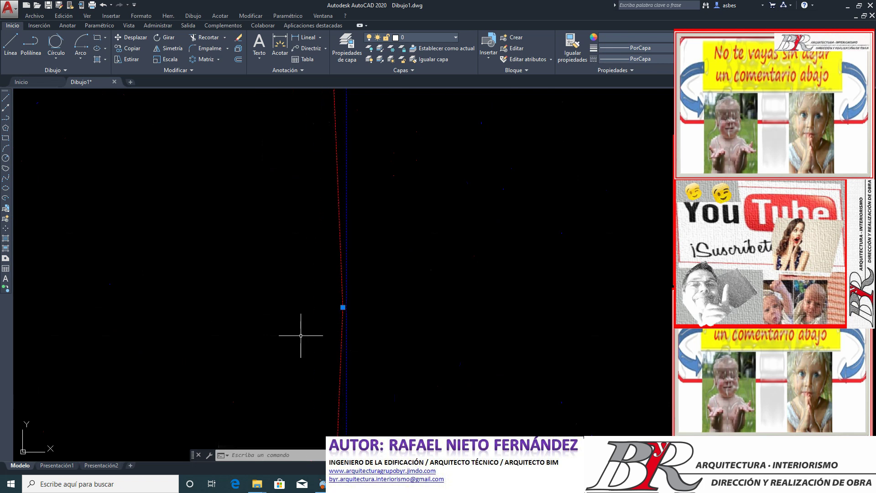
scroll(300, 335, up, 2)
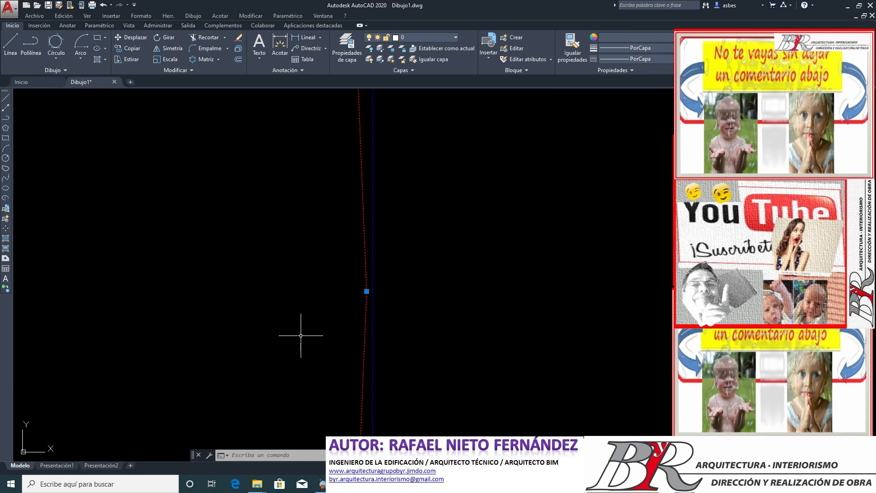
text(r)
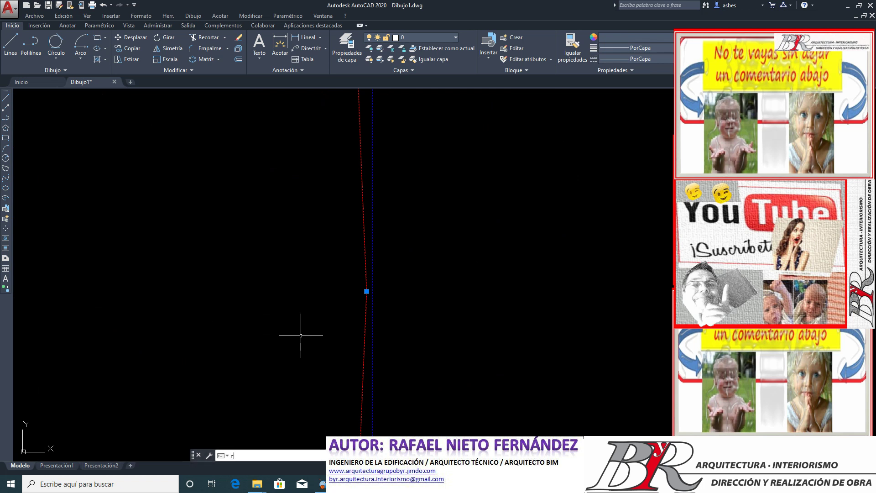
text(en)
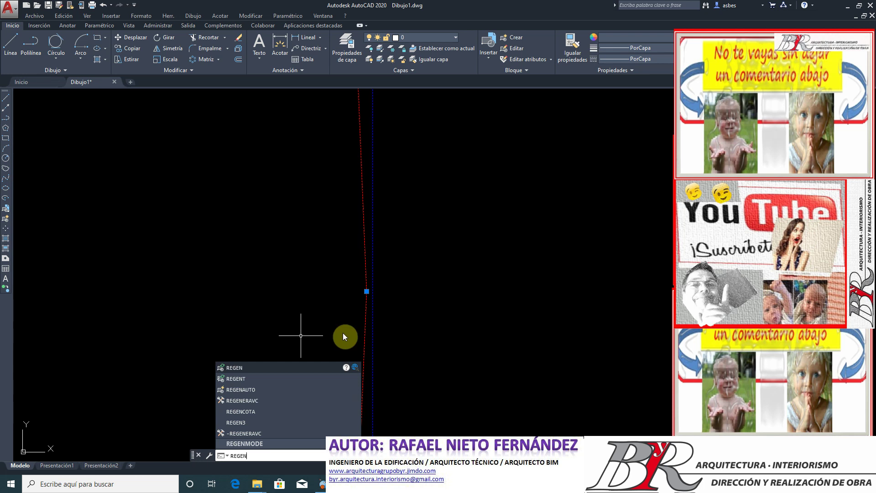
scroll(343, 331, down, 3)
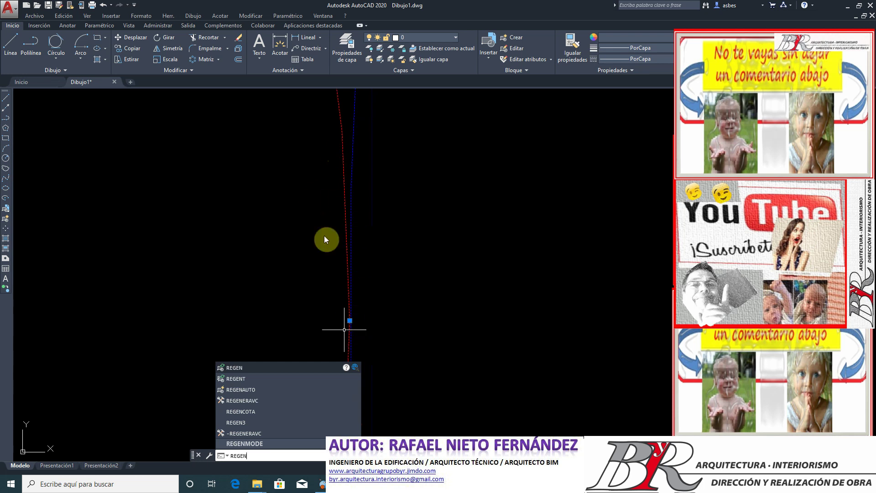
key(Return)
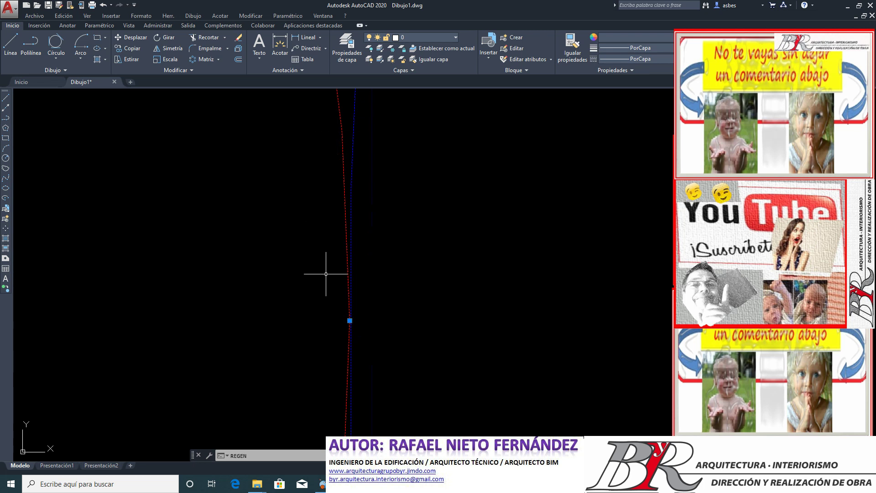
text(regen)
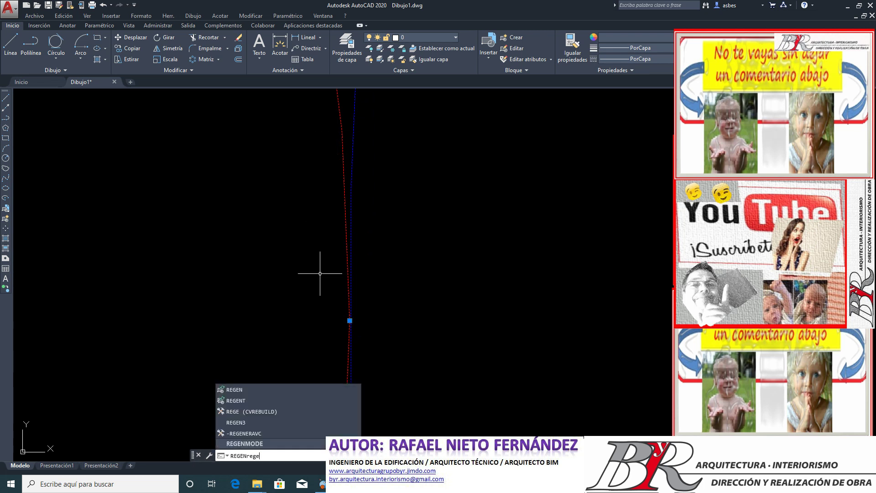
key(Return)
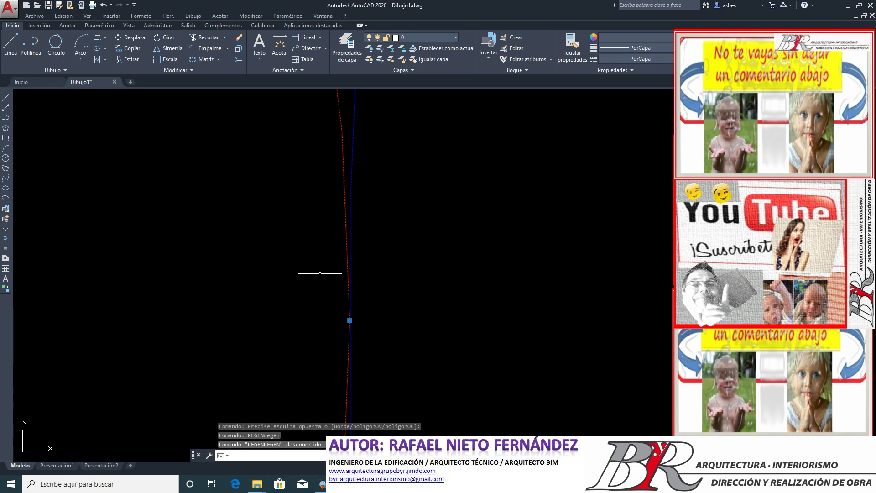
key(Escape)
key(Escape)
text(rege)
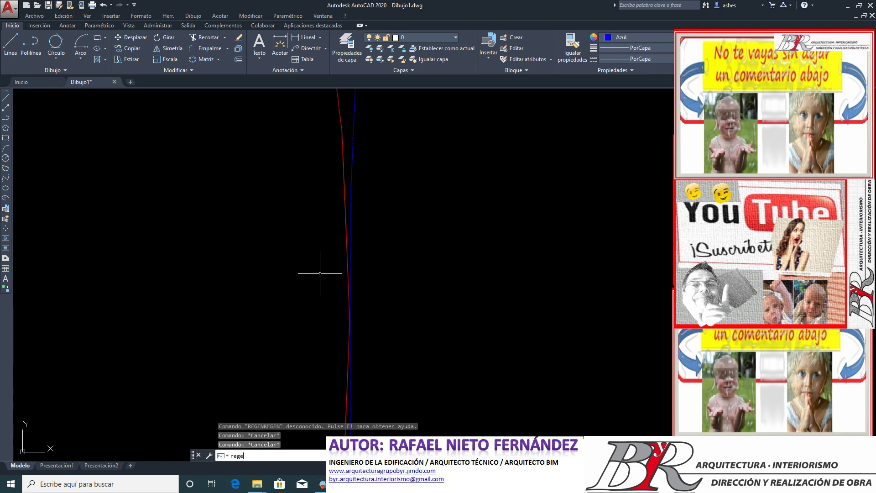
text(n)
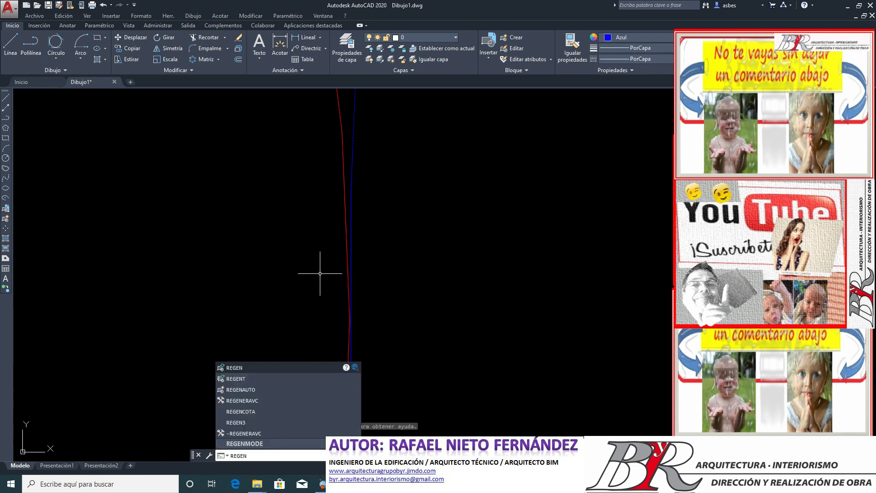
key(Return)
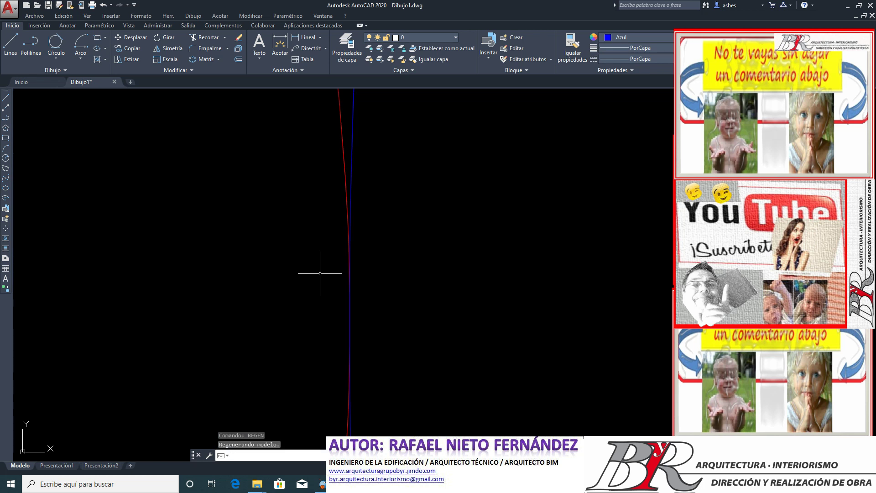
scroll(320, 273, down, 2)
scroll(352, 260, down, 1)
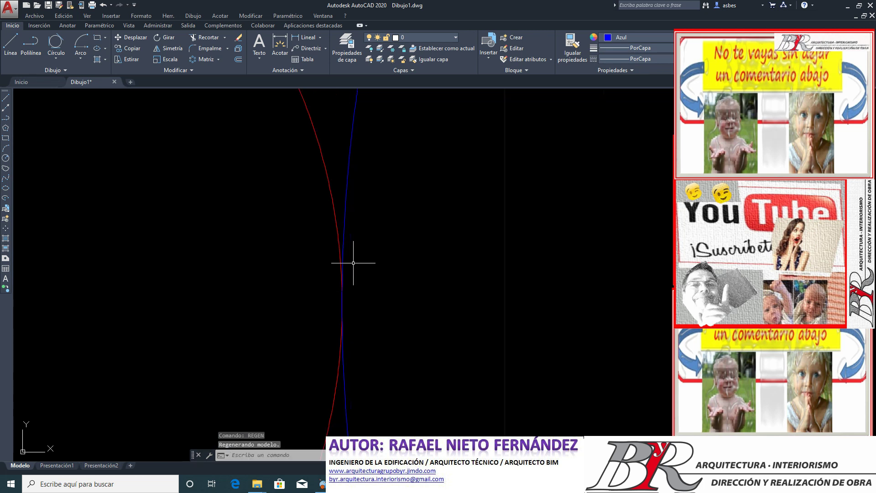
scroll(260, 260, up, 2)
scroll(346, 280, up, 3)
scroll(349, 281, up, 3)
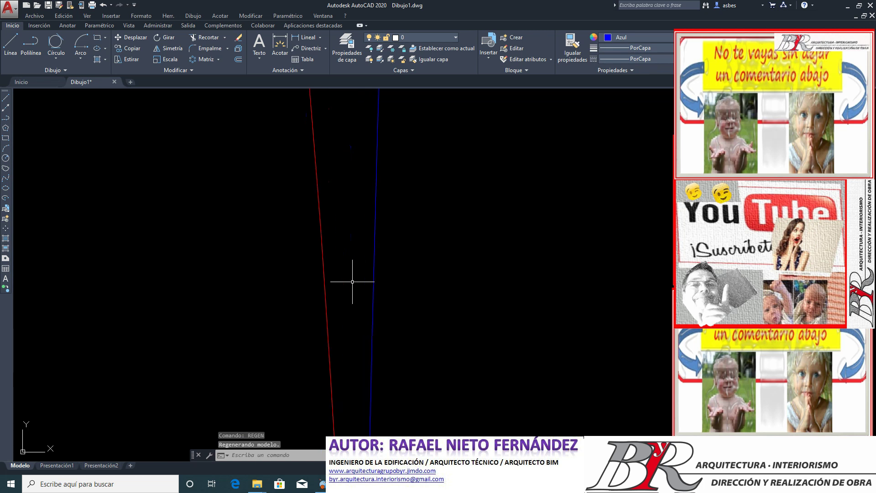
scroll(352, 281, down, 1)
scroll(352, 281, up, 2)
scroll(352, 281, down, 2)
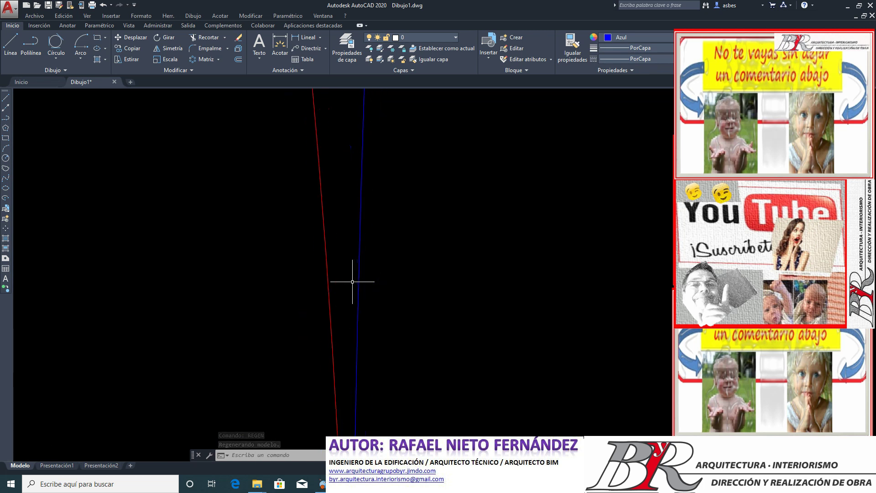
scroll(352, 282, up, 1)
scroll(352, 281, down, 2)
scroll(353, 280, down, 2)
scroll(352, 280, down, 2)
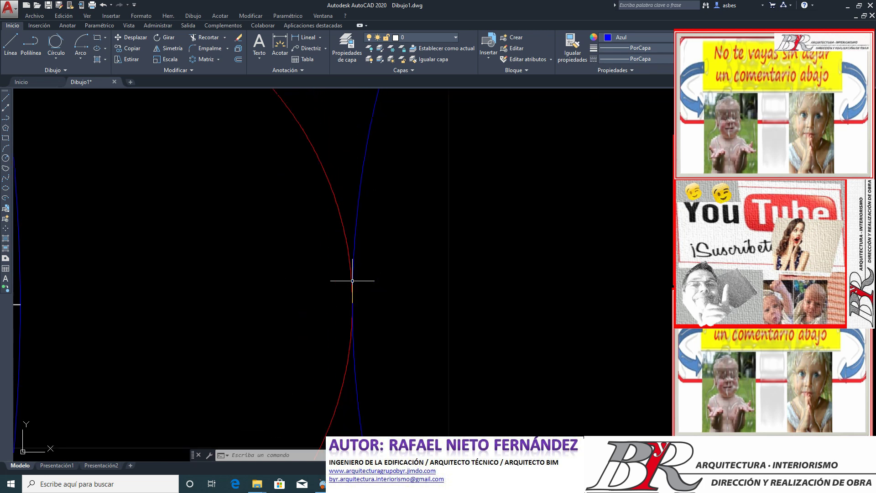
scroll(352, 281, down, 3)
scroll(352, 280, up, 4)
scroll(351, 280, up, 1)
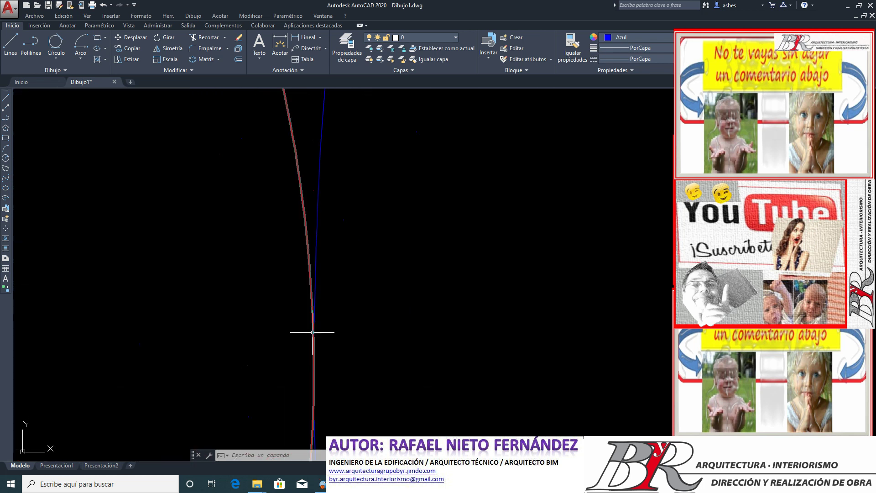
scroll(313, 332, up, 1)
scroll(313, 332, up, 1)
scroll(305, 311, up, 1)
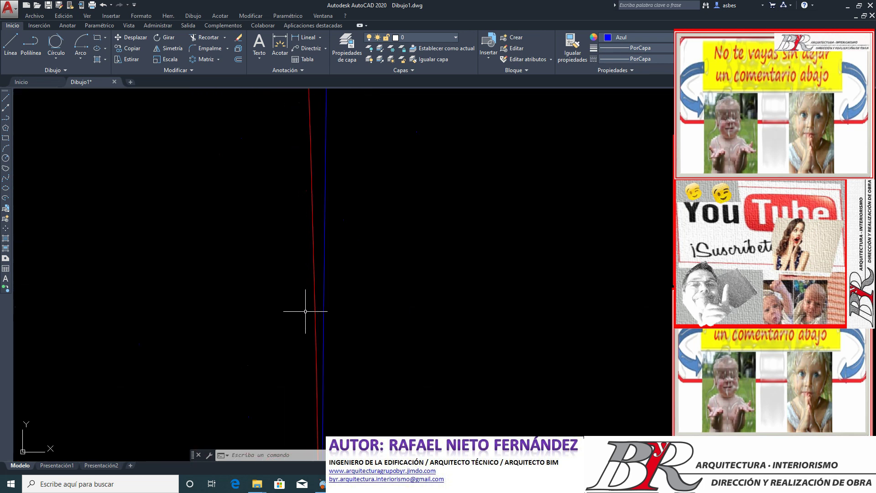
scroll(306, 311, up, 1)
scroll(305, 311, down, 1)
scroll(306, 311, up, 1)
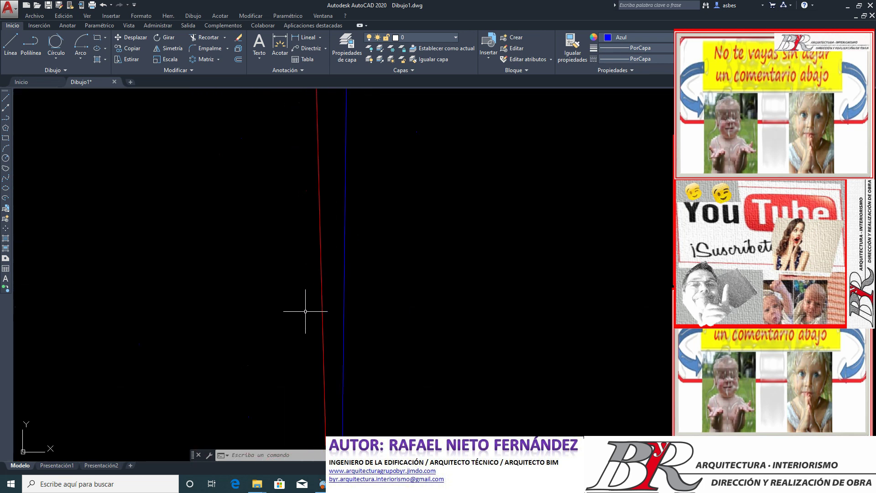
scroll(306, 311, down, 1)
scroll(305, 311, down, 1)
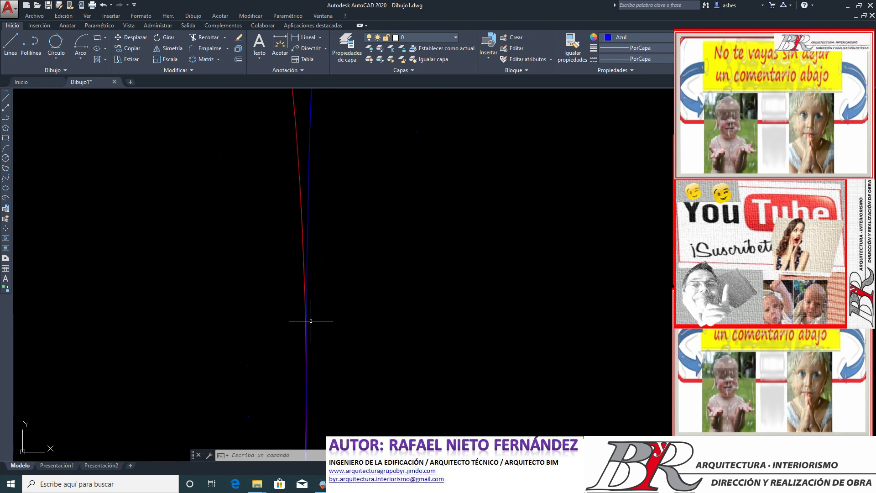
scroll(308, 317, up, 1)
scroll(310, 320, up, 2)
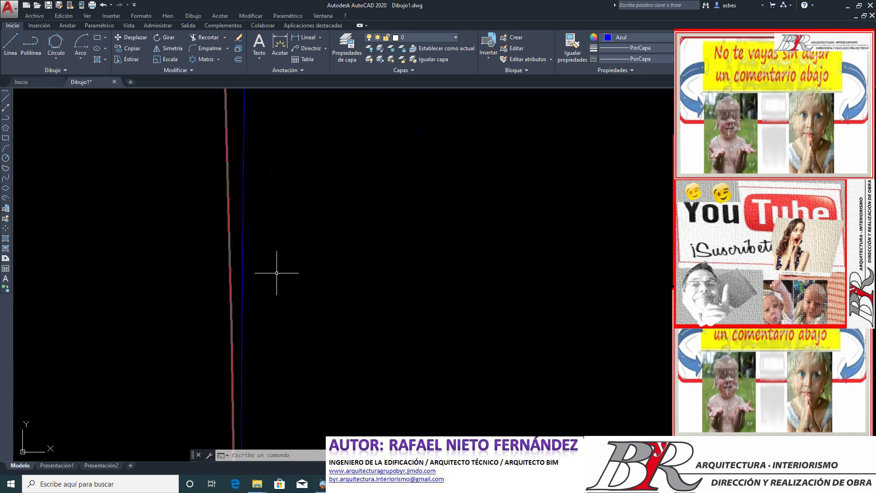
scroll(278, 273, down, 2)
scroll(277, 272, down, 1)
scroll(293, 297, down, 2)
scroll(294, 308, down, 3)
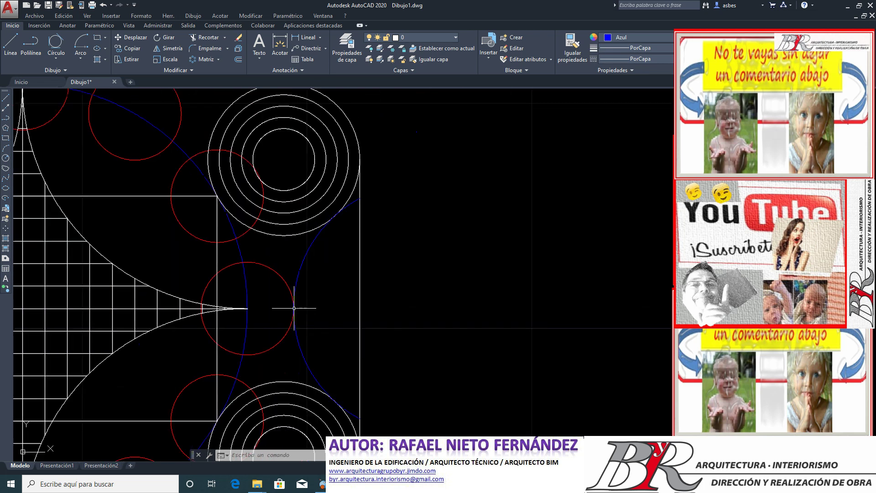
middle_click(289, 296)
middle_click(289, 295)
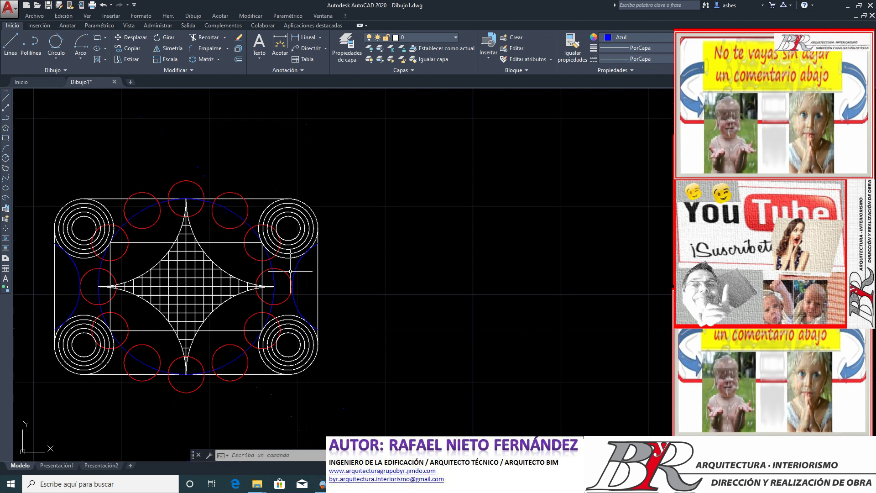
scroll(83, 283, up, 4)
scroll(82, 283, up, 2)
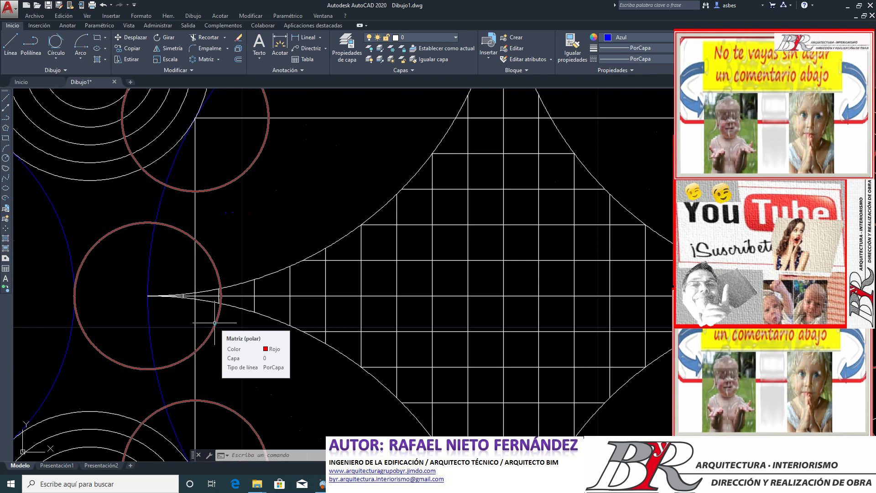
scroll(205, 282, down, 7)
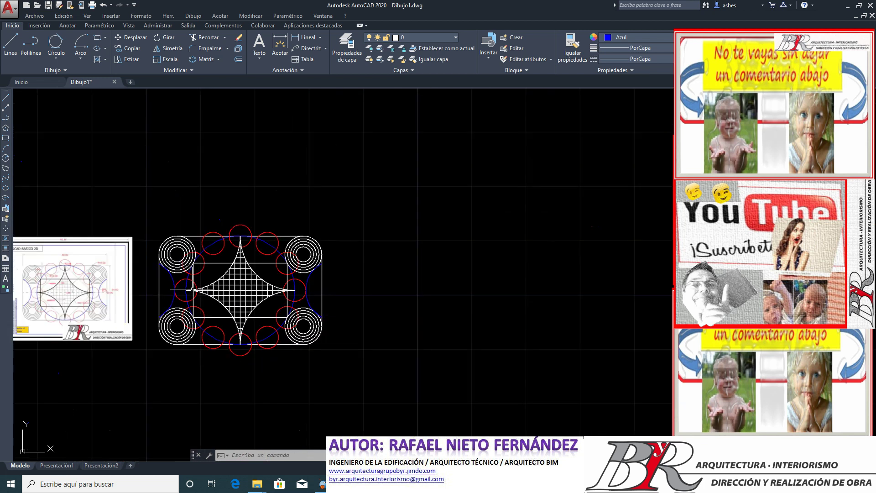
scroll(288, 292, up, 1)
scroll(289, 293, up, 6)
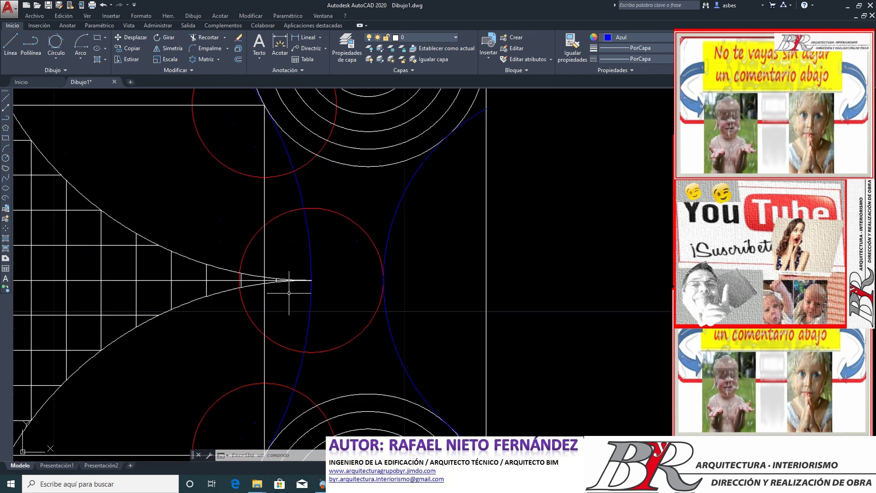
scroll(288, 292, down, 5)
scroll(289, 292, down, 2)
scroll(248, 297, down, 1)
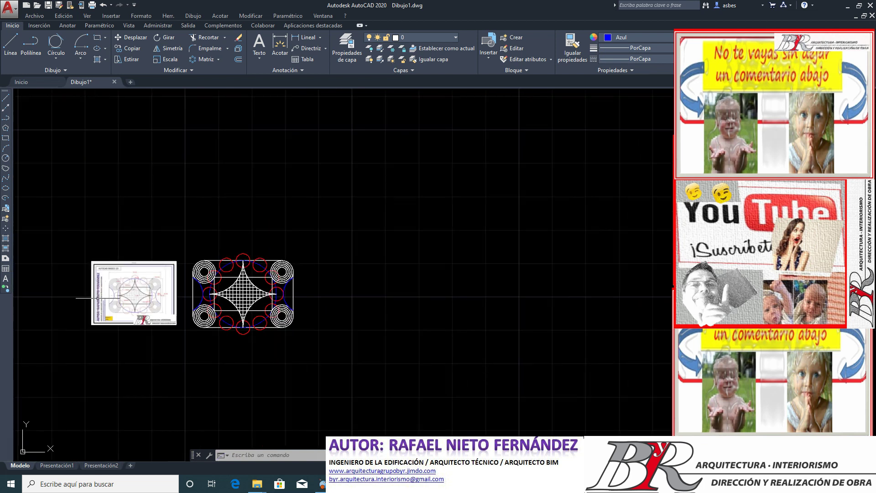
scroll(98, 298, up, 4)
scroll(147, 290, up, 2)
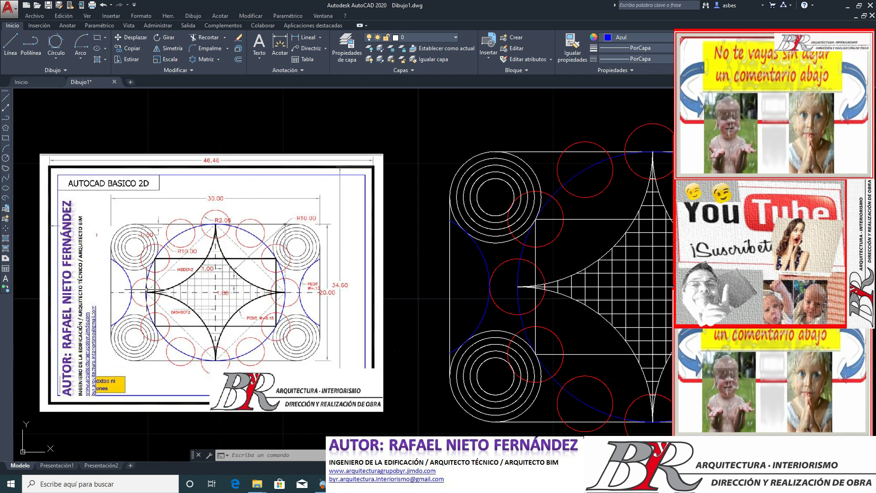
scroll(147, 290, down, 2)
scroll(158, 303, up, 2)
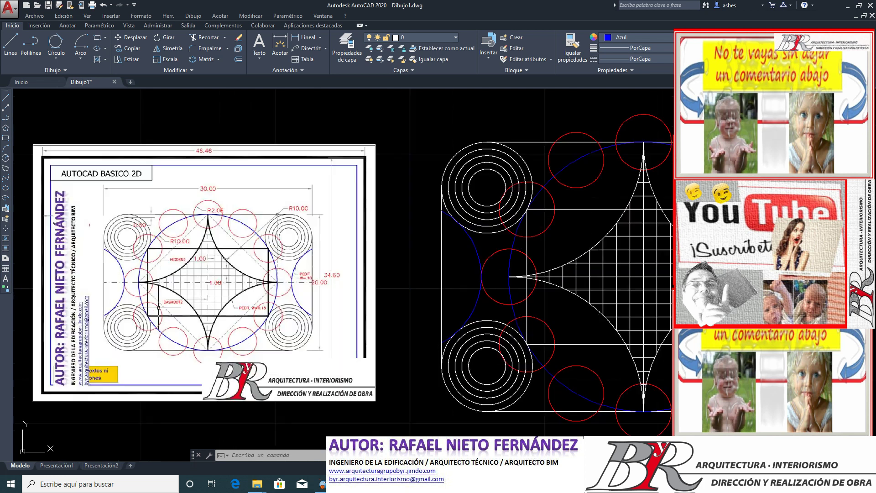
scroll(158, 307, up, 3)
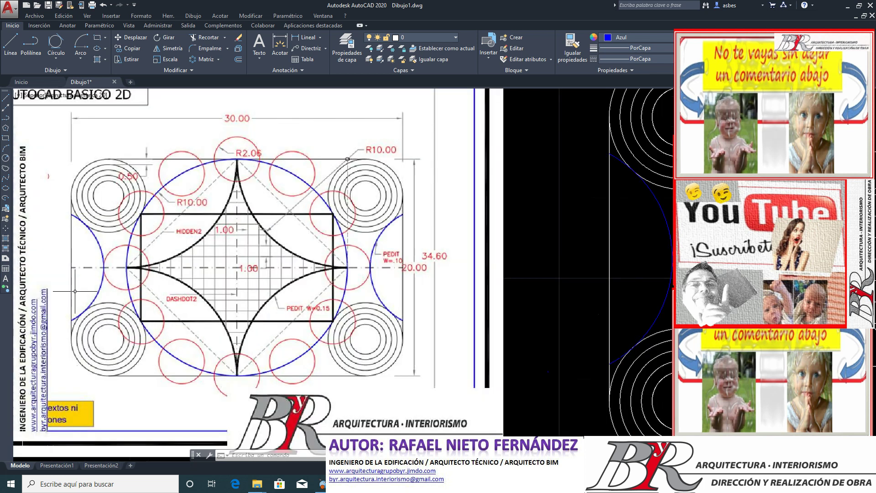
scroll(75, 291, down, 4)
scroll(94, 292, down, 3)
scroll(264, 289, up, 6)
scroll(264, 289, down, 6)
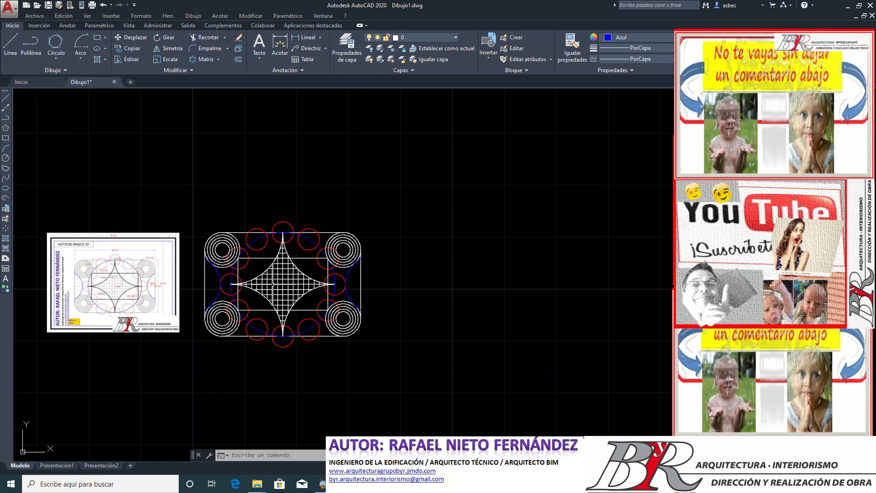
scroll(274, 283, up, 2)
scroll(273, 284, up, 2)
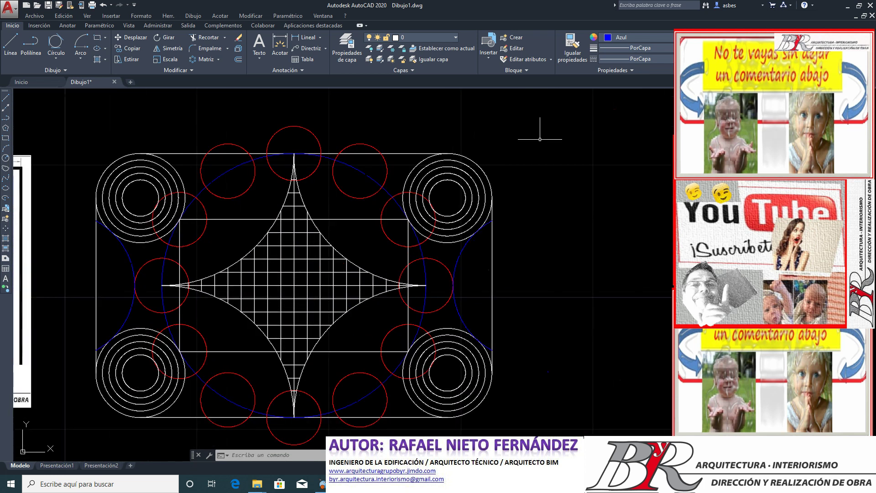
Step: Set the current colour to green and draw the horizontal axis between the left and right edge midpoints
click(666, 38)
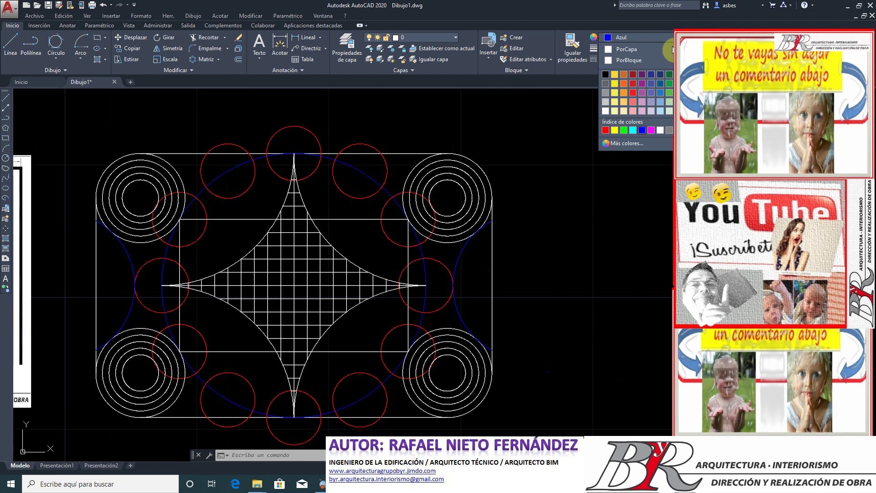
click(624, 130)
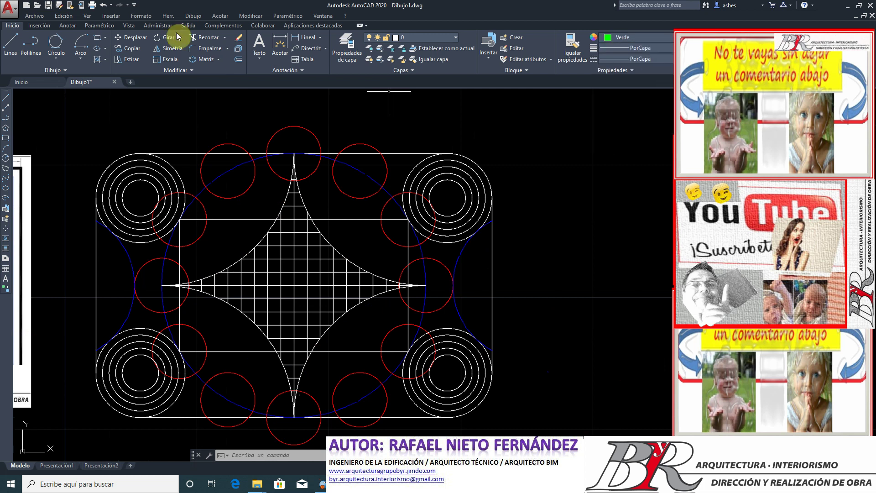
click(17, 49)
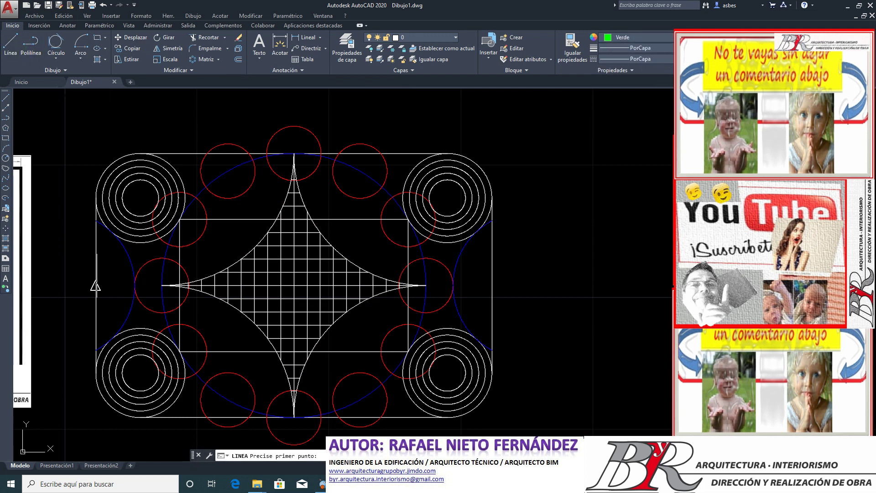
click(96, 285)
click(491, 286)
key(Return)
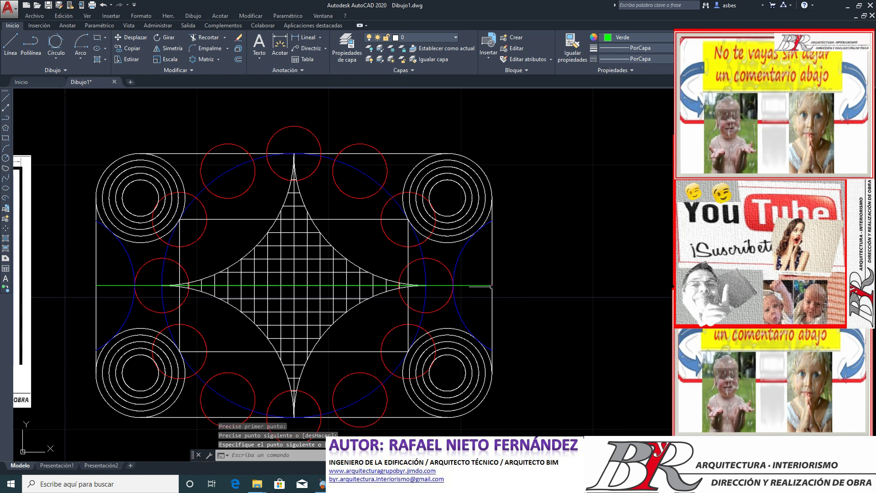
Step: Draw the green vertical axis from the top midpoint to the bottom midpoint
key(Return)
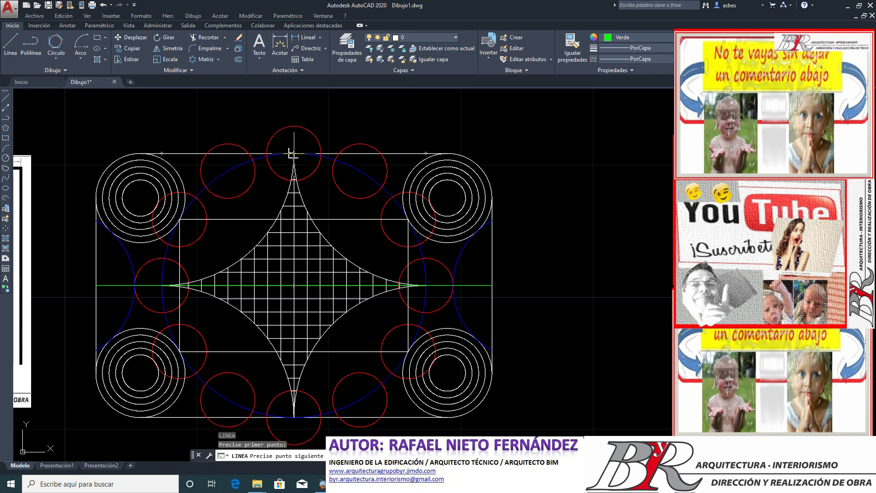
click(293, 153)
click(294, 417)
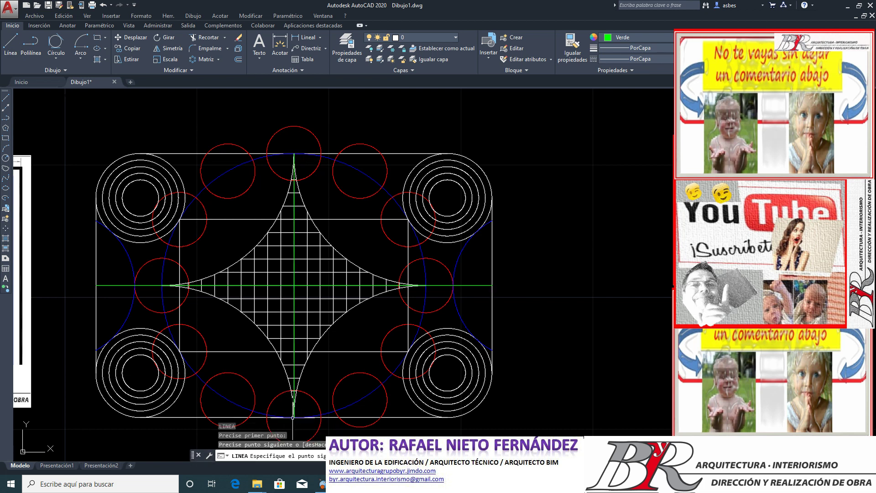
key(Return)
scroll(336, 263, down, 4)
scroll(144, 271, up, 6)
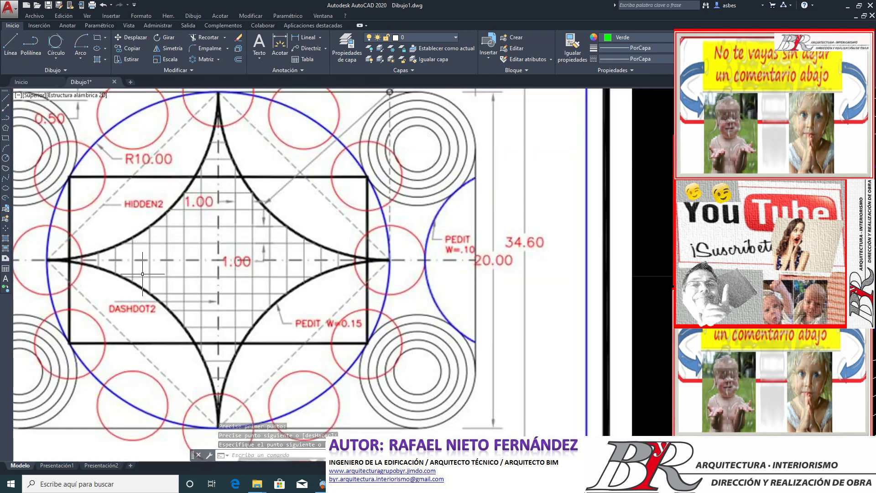
scroll(142, 273, down, 7)
scroll(319, 269, up, 3)
scroll(316, 212, up, 3)
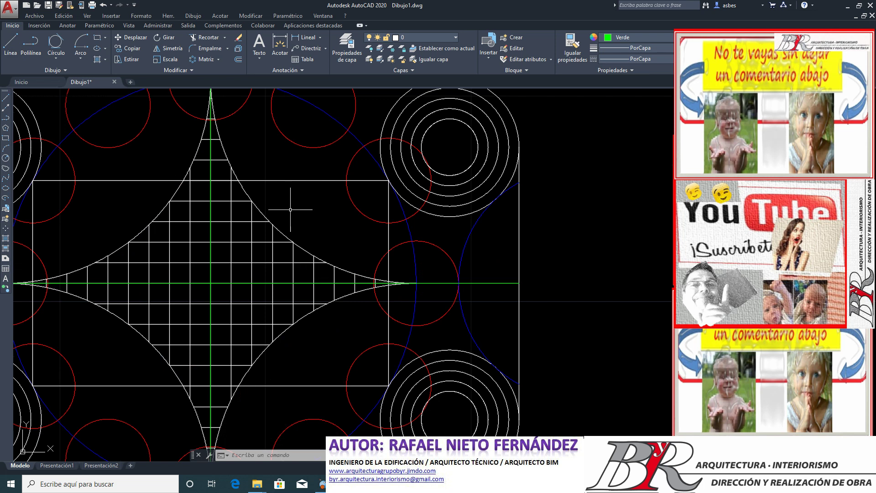
scroll(290, 210, down, 2)
scroll(257, 246, up, 2)
scroll(257, 246, up, 2)
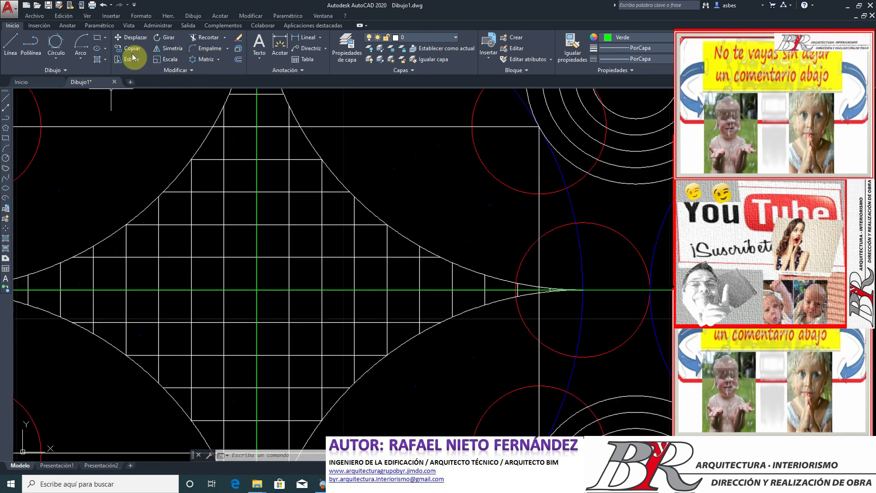
Step: Move the last-drawn green vertical axis out of the star to a spot right of the design
click(131, 37)
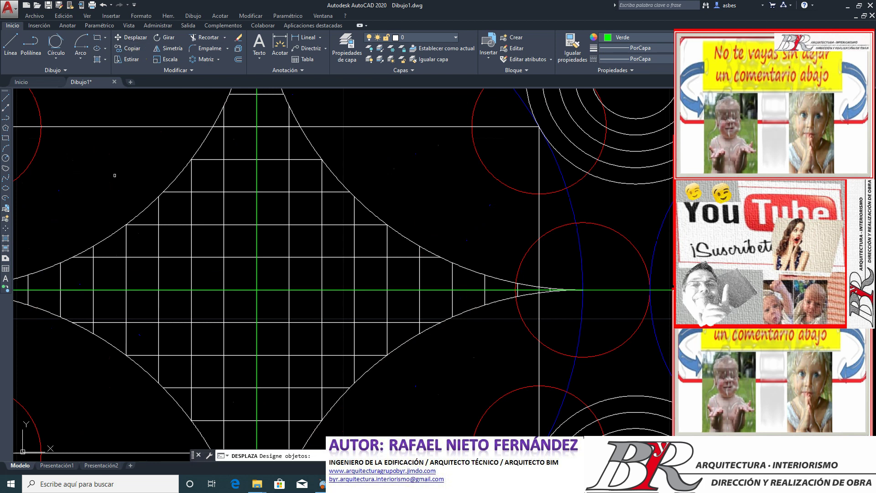
text(lt)
key(Return)
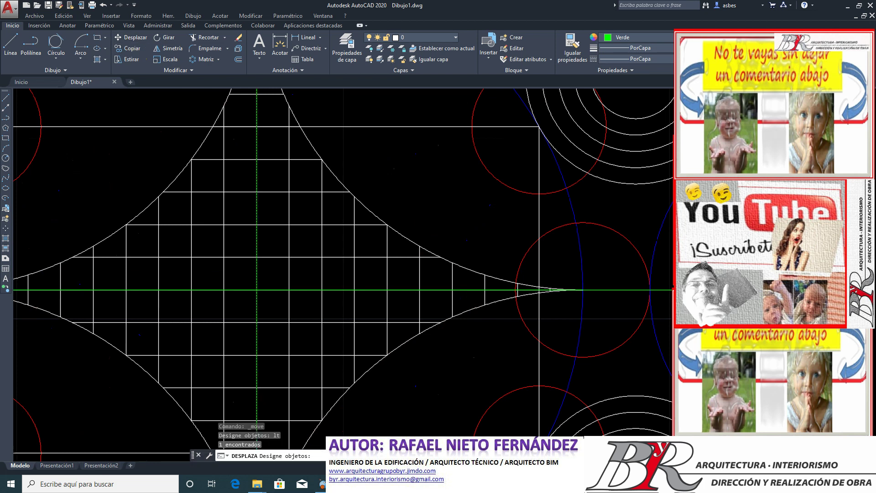
scroll(132, 215, down, 6)
key(Return)
click(162, 233)
click(337, 254)
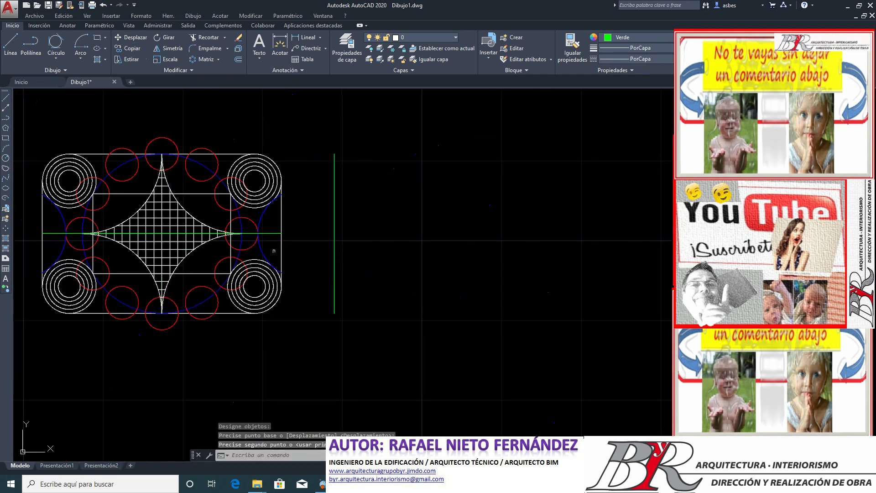
scroll(215, 225, up, 4)
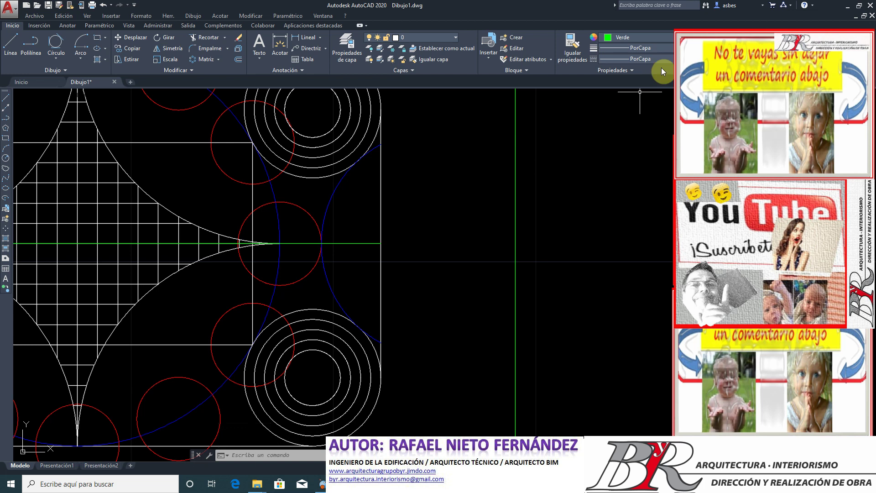
Step: Load the ACAD_ISO02W100 dashed linetype into the drawing via the linetype manager
click(671, 59)
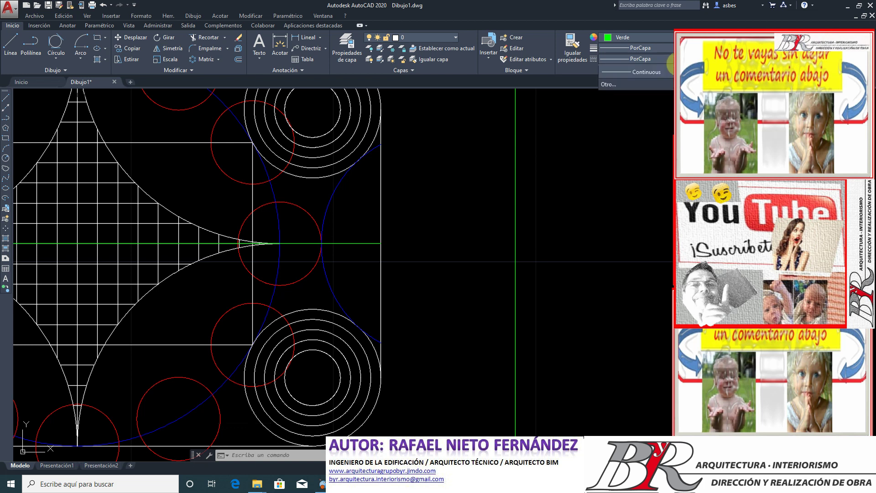
click(671, 59)
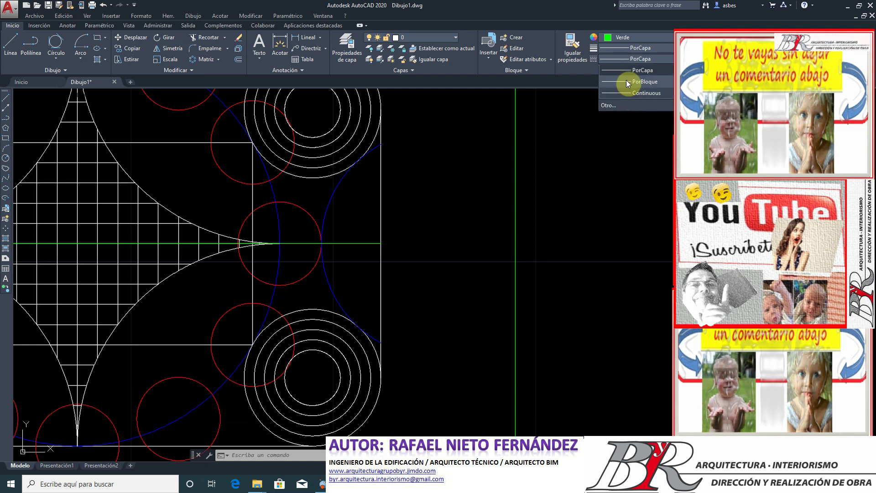
click(612, 104)
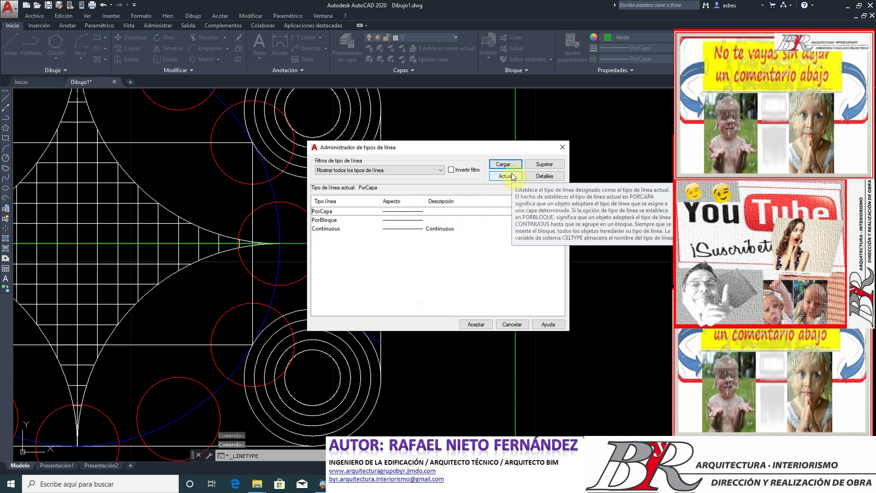
click(512, 168)
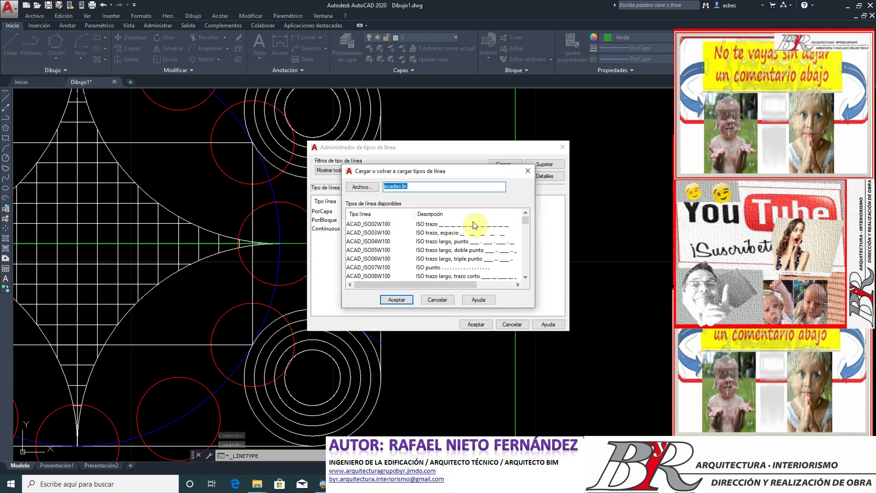
click(475, 228)
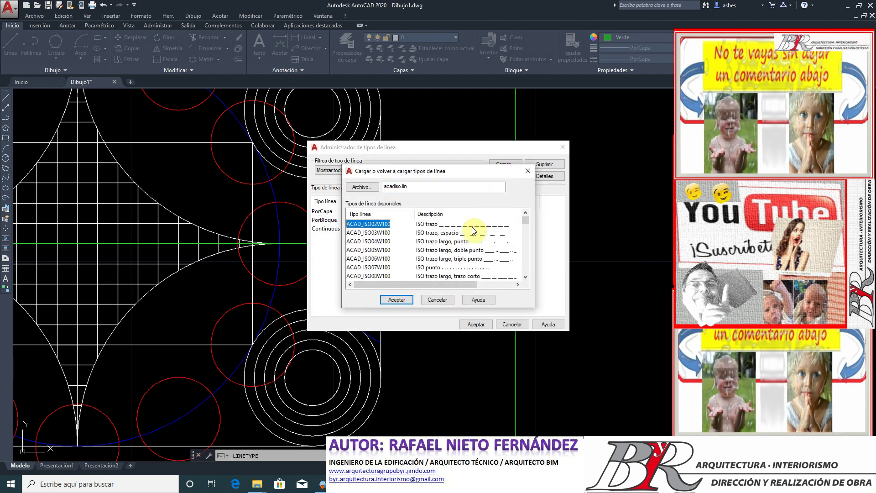
click(407, 302)
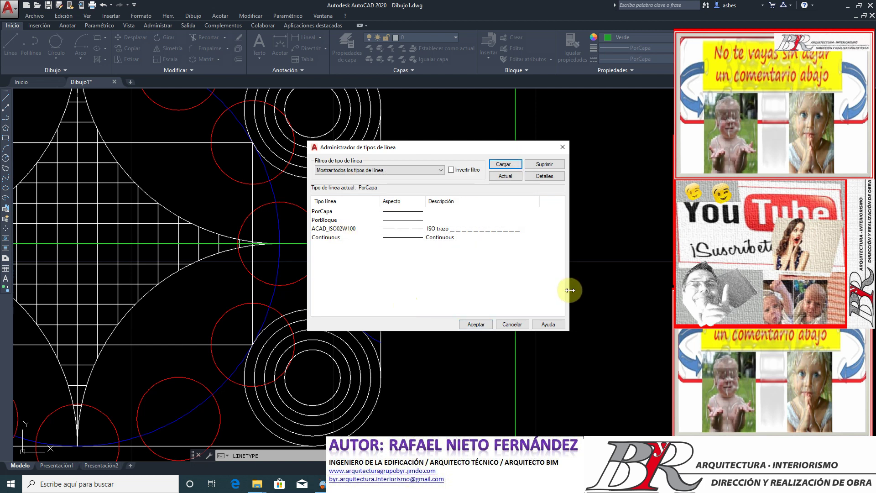
Step: Make ACAD_ISO02W100 the current linetype and close the linetype manager
drag(569, 290, 677, 291)
drag(557, 330, 547, 430)
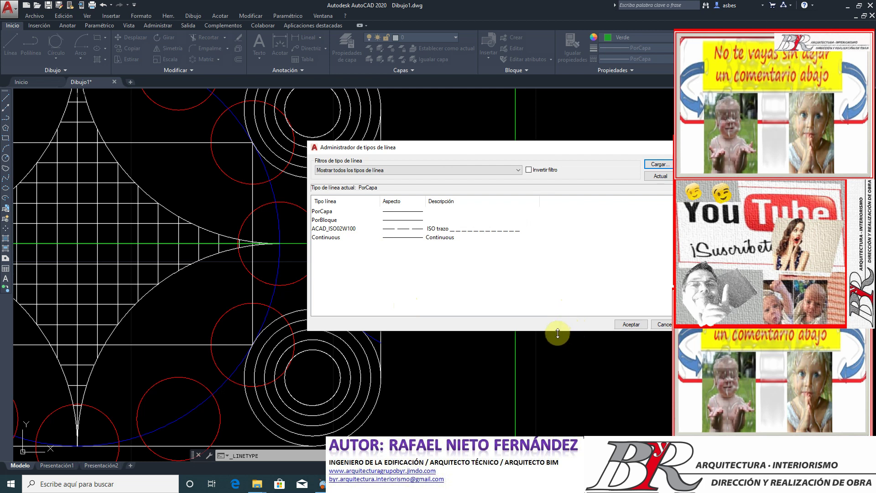
drag(459, 152, 418, 134)
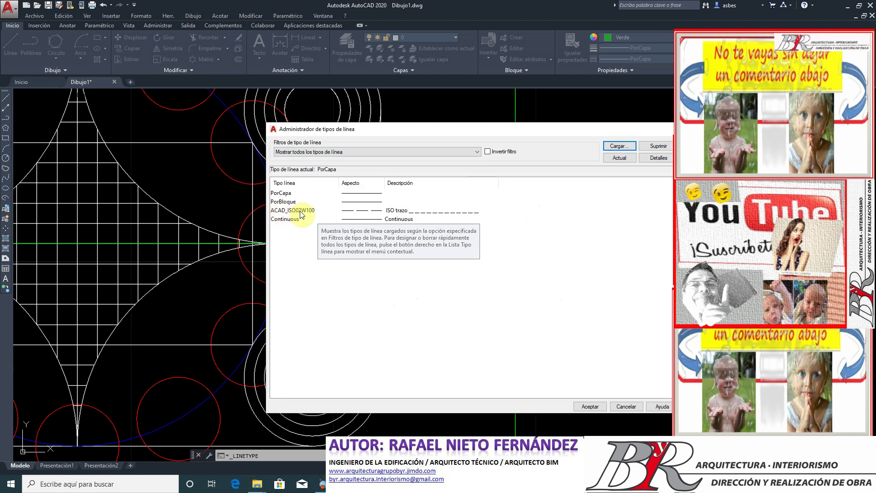
double_click(299, 210)
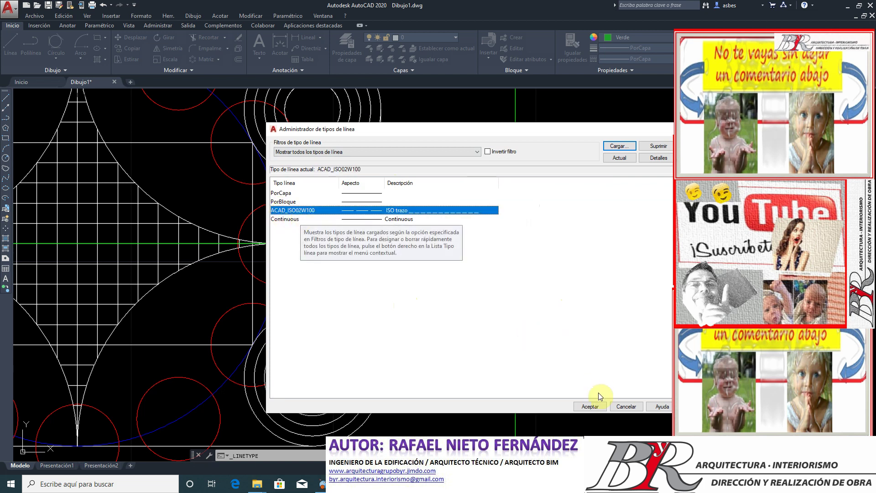
click(593, 405)
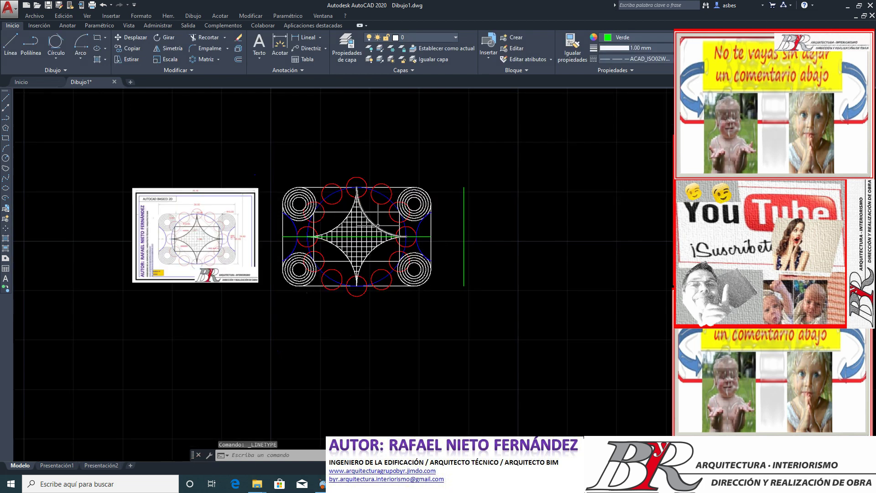
Step: Open the Properties palette with the PR command
scroll(377, 226, down, 2)
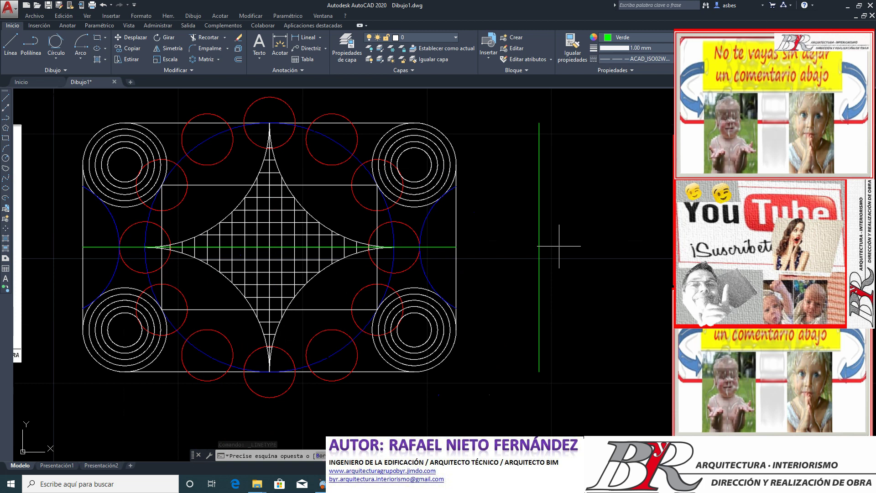
click(554, 244)
text(pr)
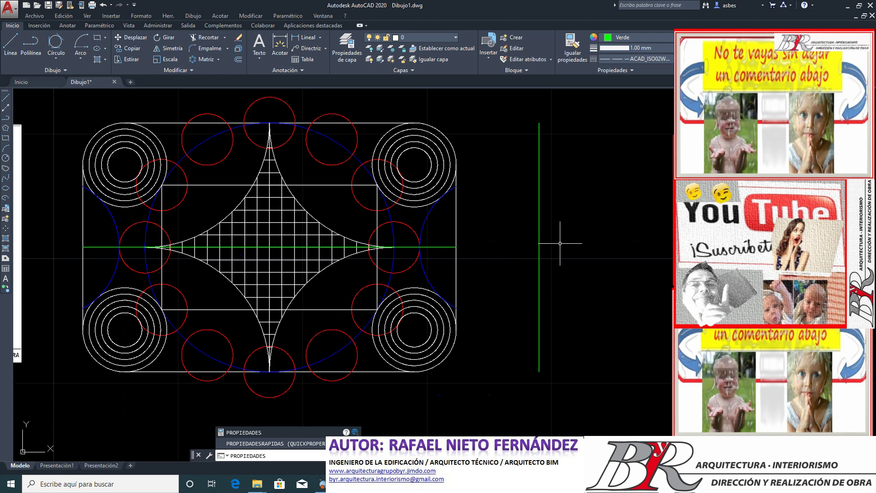
key(Return)
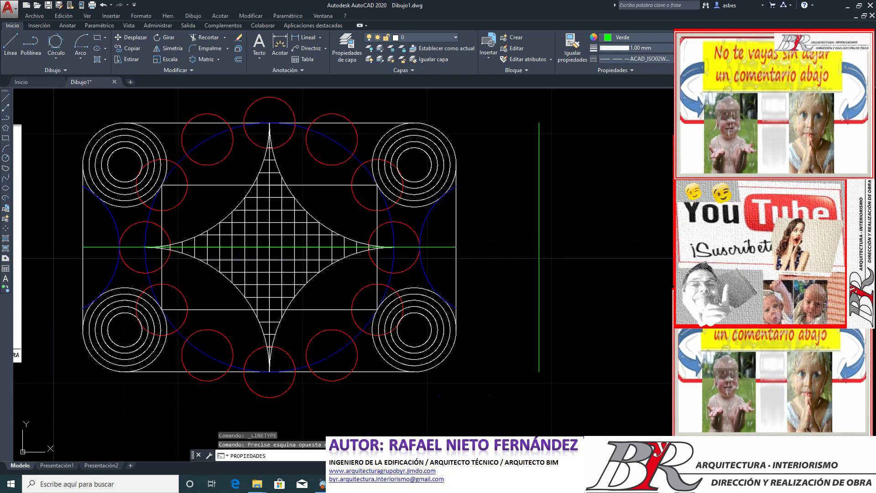
key(Return)
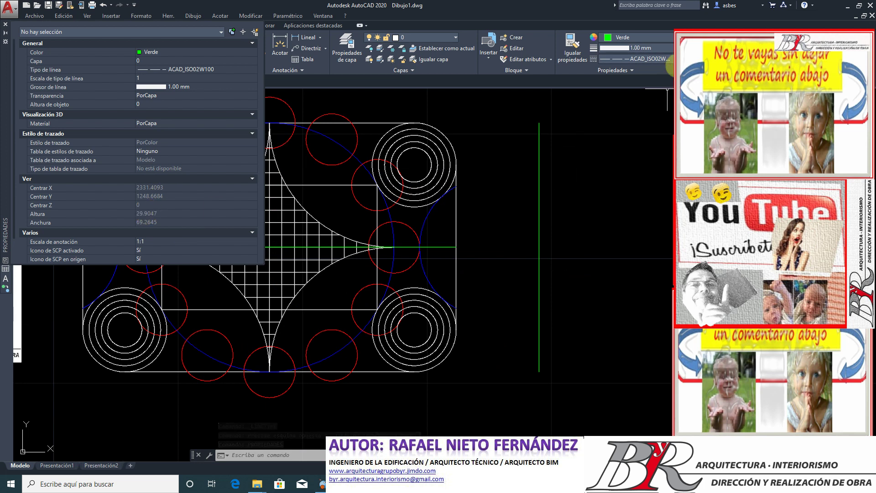
Step: Reset the current linetype and lineweight to PorCapa and select all drawing objects
click(668, 59)
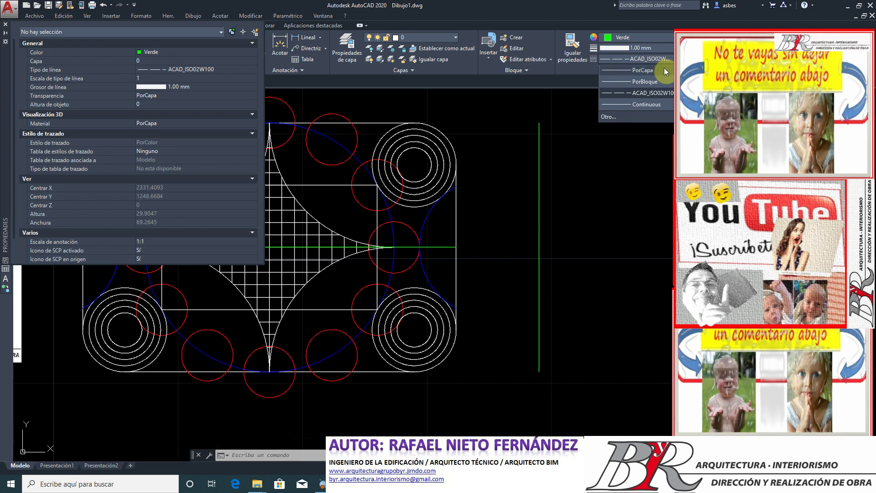
click(661, 70)
click(668, 48)
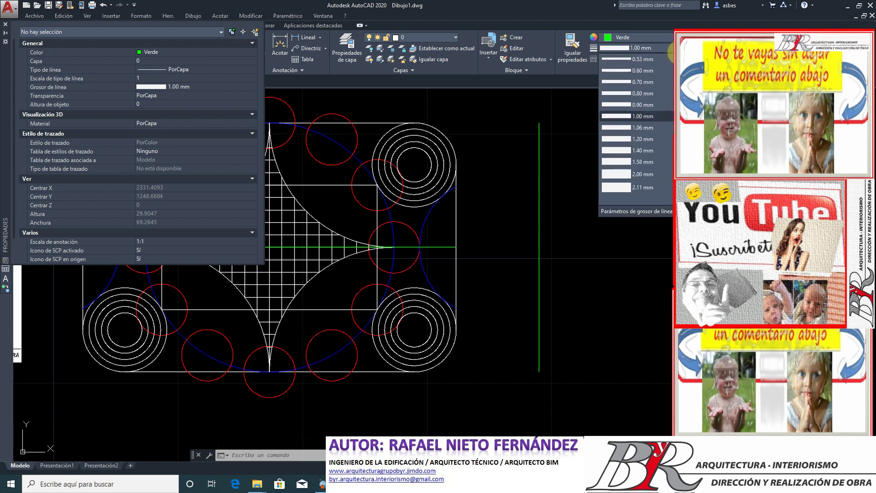
click(648, 59)
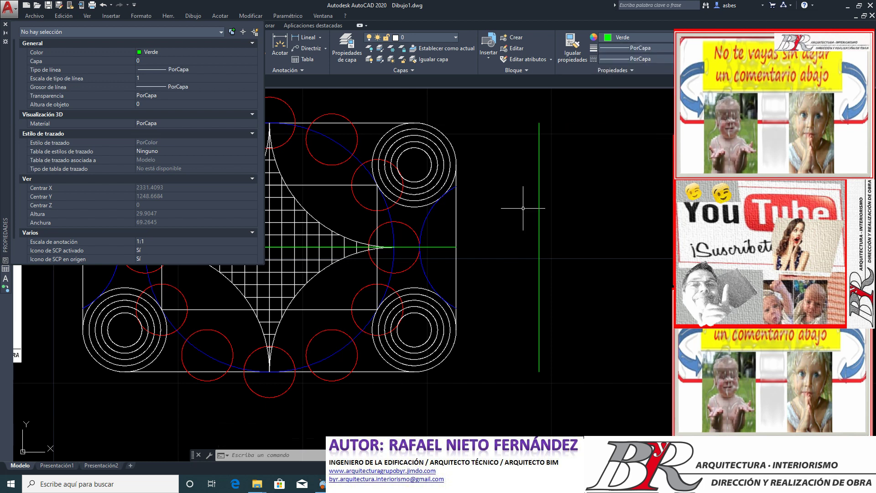
scroll(543, 260, down, 8)
scroll(497, 239, up, 4)
drag(415, 226, 663, 393)
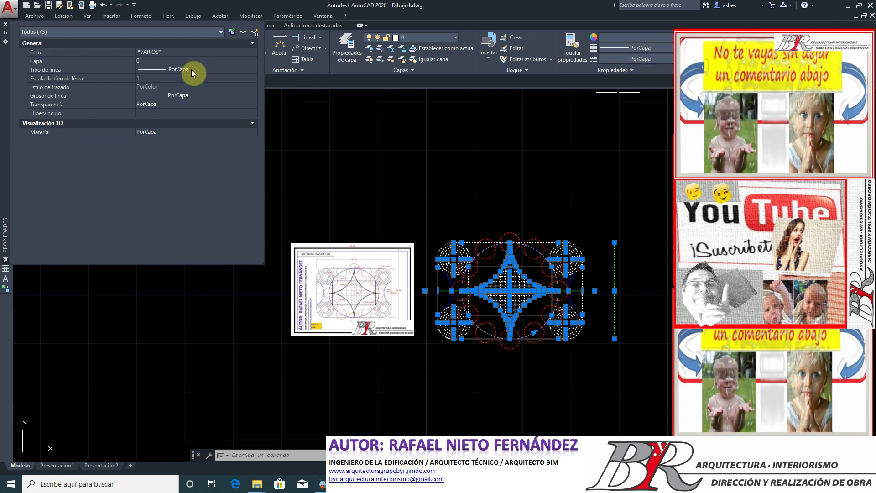
Step: Select the green vertical and horizontal axes and set their linetype to ACAD_ISO02W100
key(Escape)
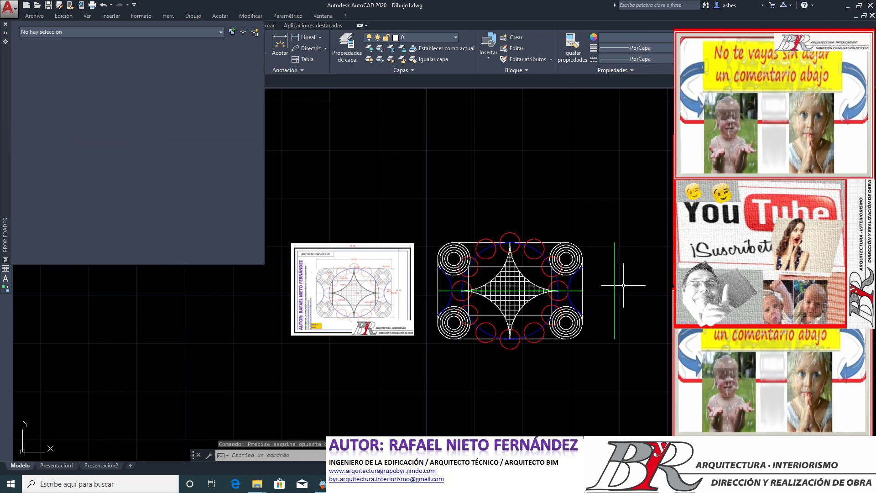
click(614, 269)
scroll(620, 287, up, 2)
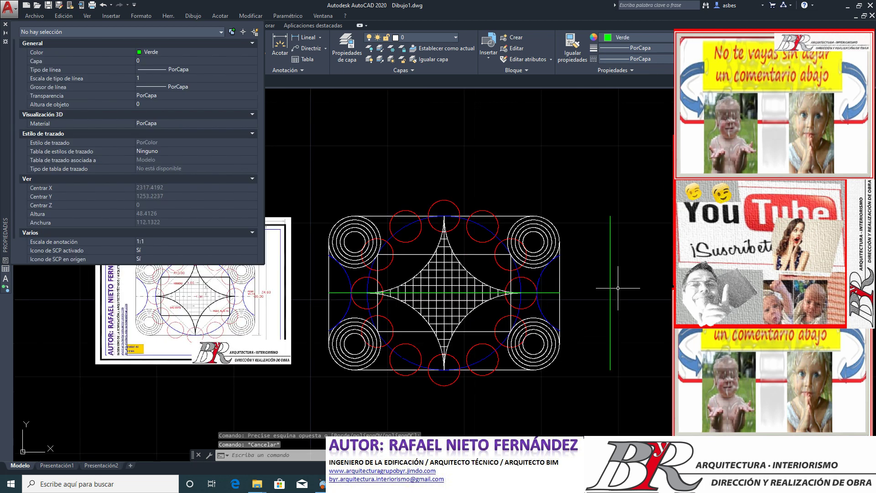
click(541, 301)
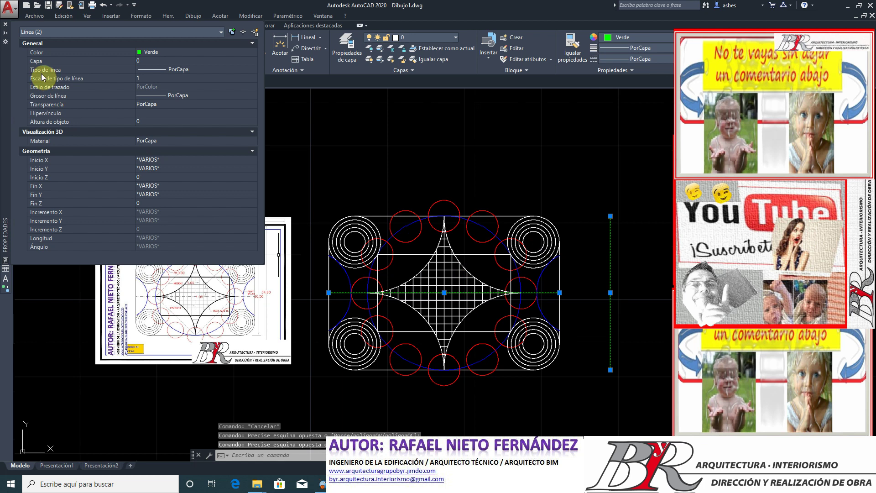
click(221, 70)
click(253, 70)
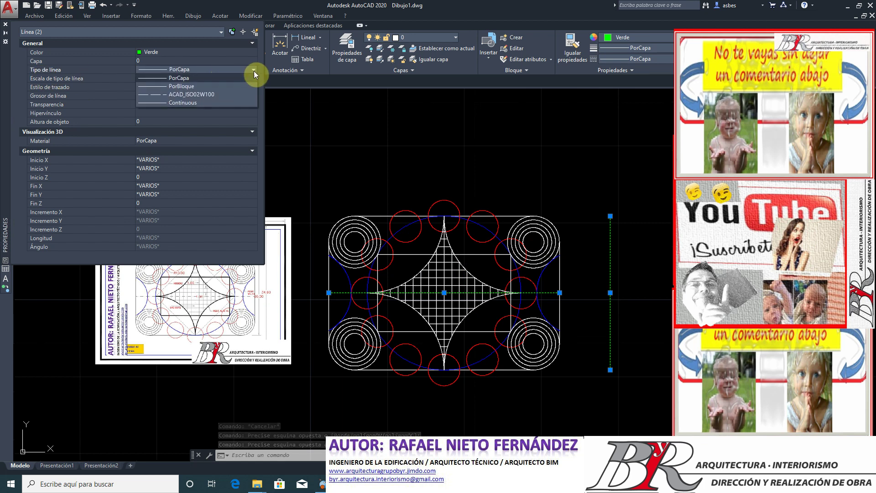
click(197, 95)
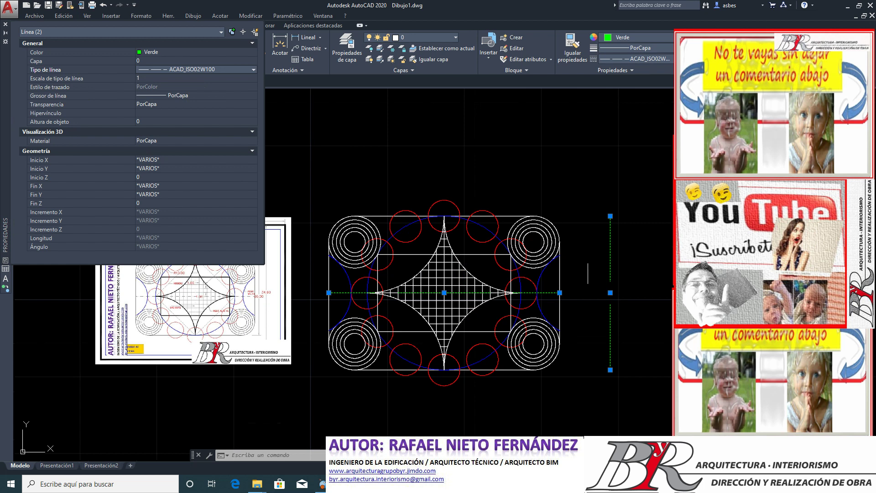
scroll(621, 328, up, 4)
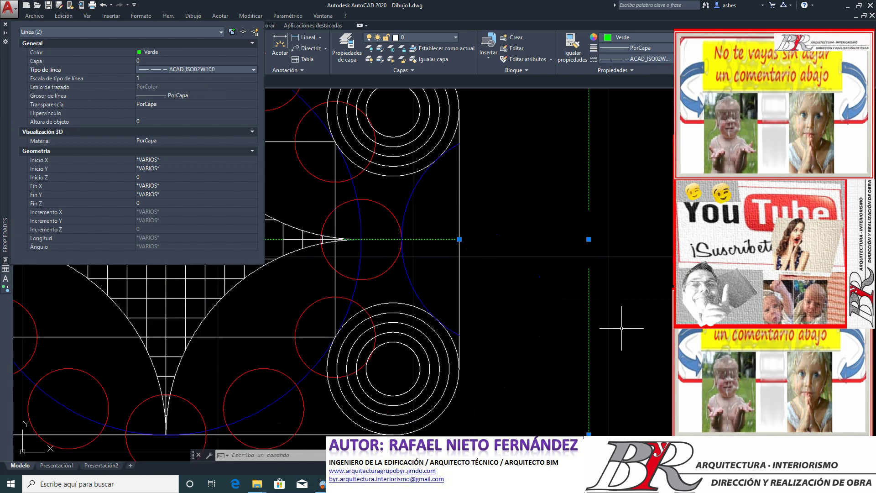
scroll(621, 328, down, 2)
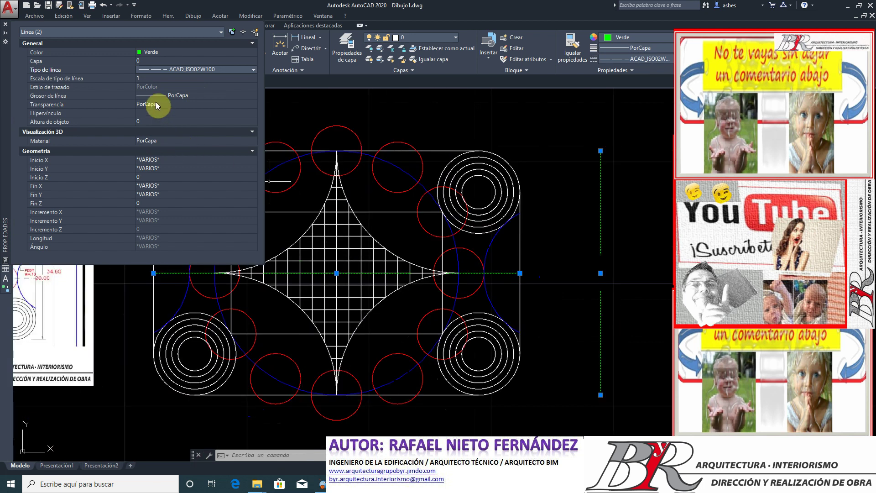
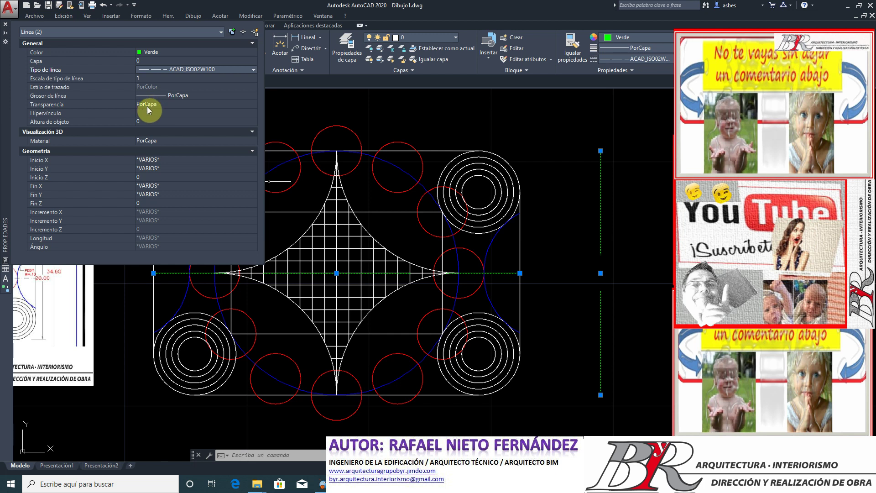
Step: Set the green centerlines' linetype scale to 0.1
click(64, 78)
text(.)
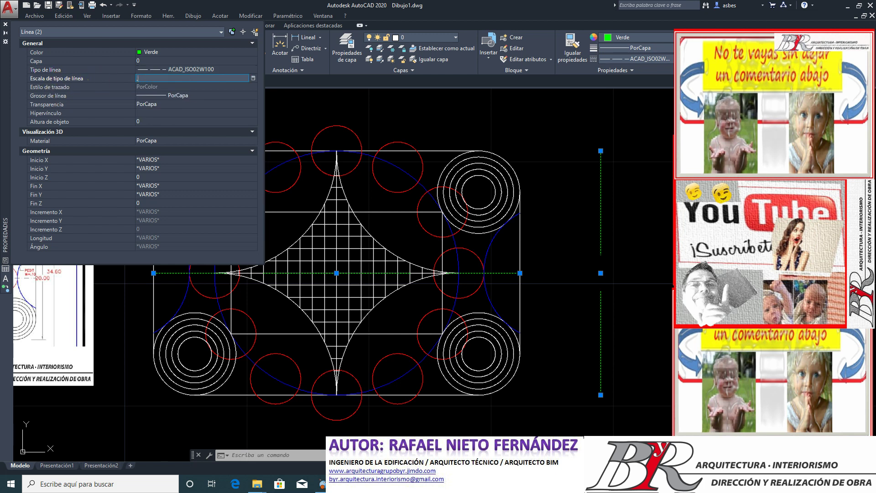
key(Return)
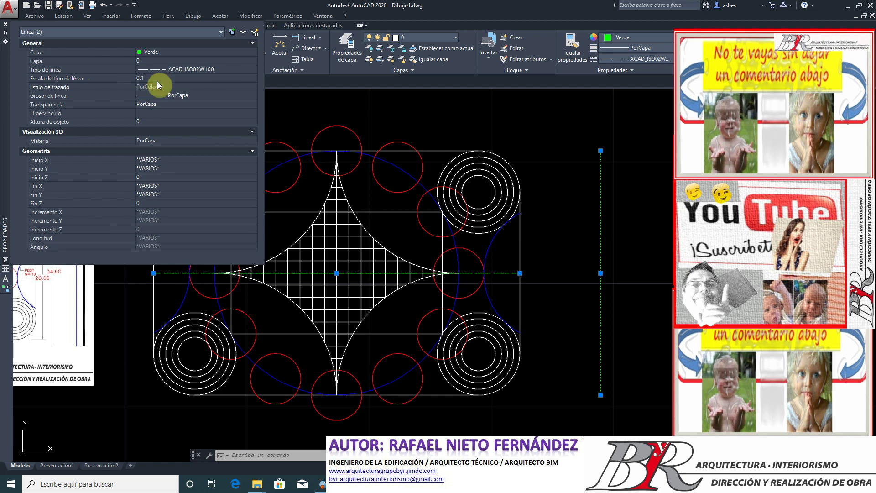
click(6, 24)
key(Escape)
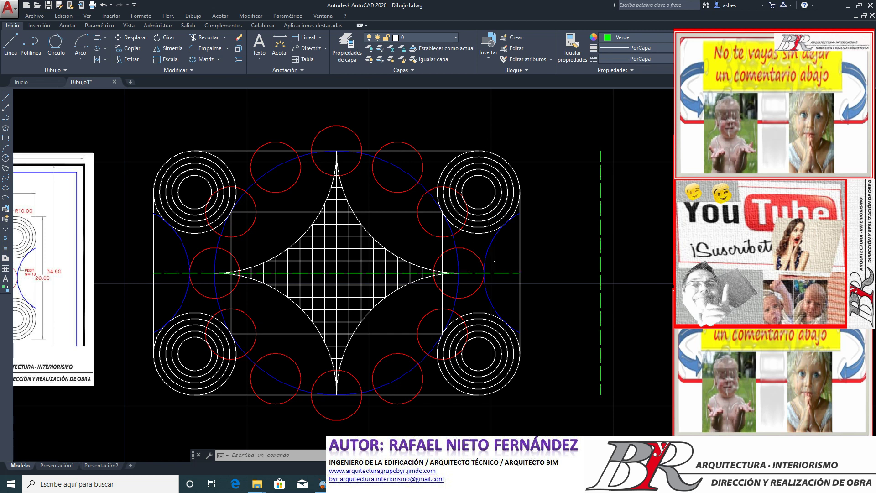
Step: Move the vertical green centerline from its top end so it passes through the part's centre
scroll(495, 262, down, 2)
scroll(411, 262, up, 4)
scroll(412, 262, down, 2)
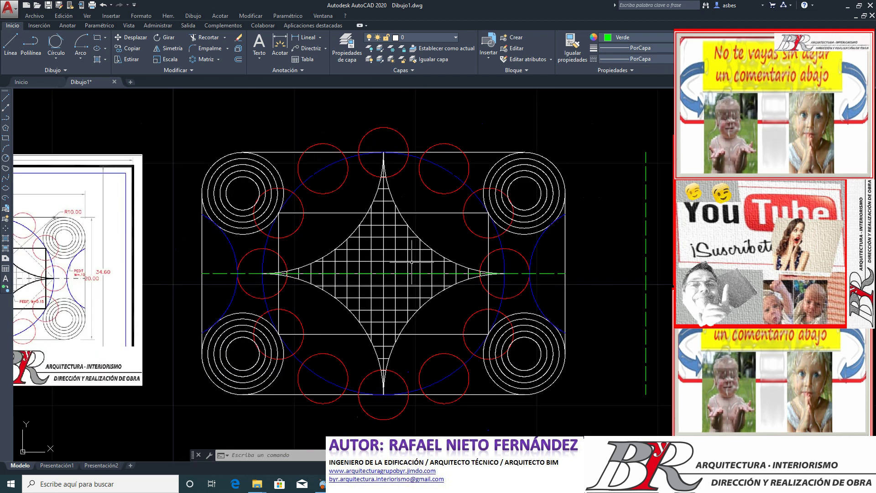
click(645, 272)
click(132, 37)
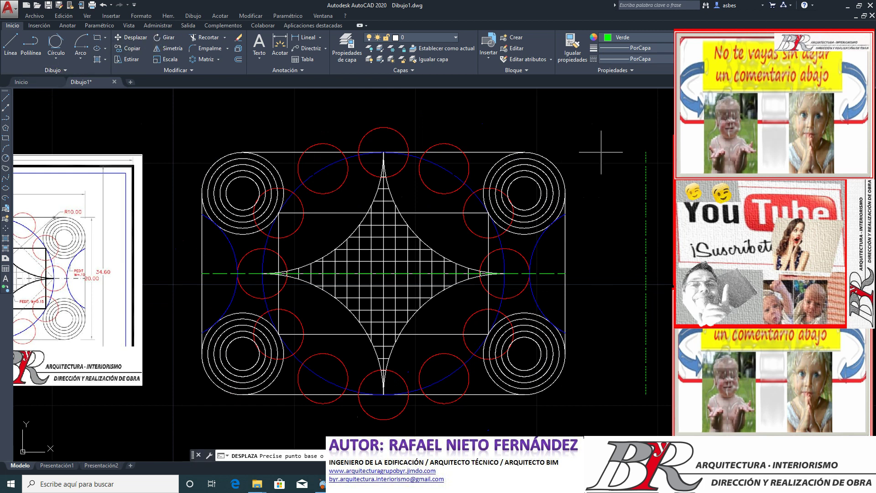
click(646, 152)
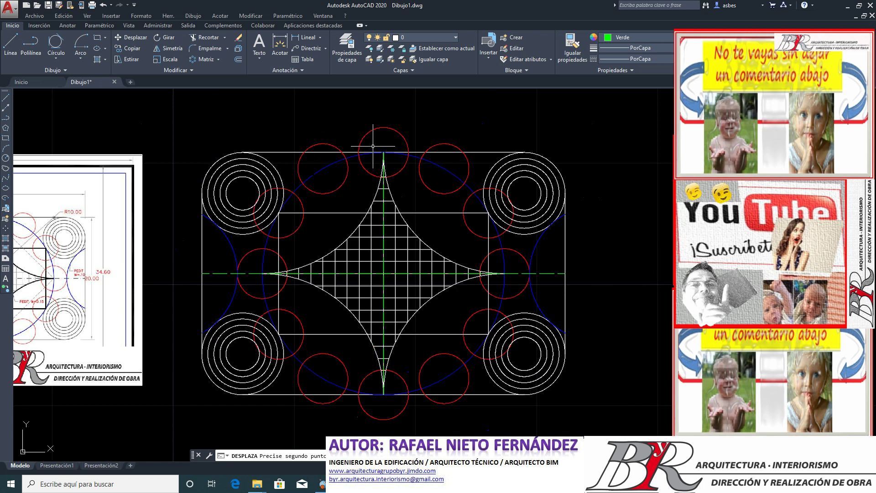
click(383, 152)
scroll(383, 255, up, 4)
scroll(382, 256, down, 2)
scroll(383, 256, down, 3)
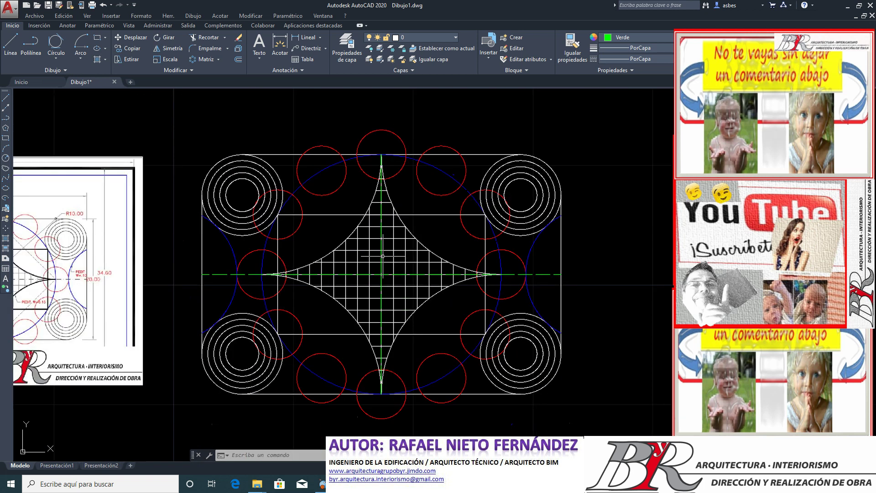
scroll(383, 256, down, 2)
scroll(185, 260, up, 2)
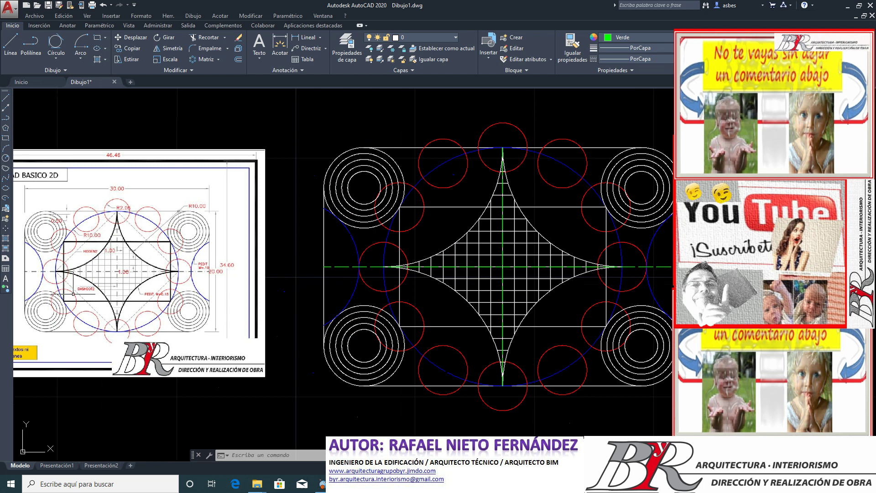
scroll(73, 293, up, 4)
scroll(72, 293, down, 2)
scroll(73, 293, down, 2)
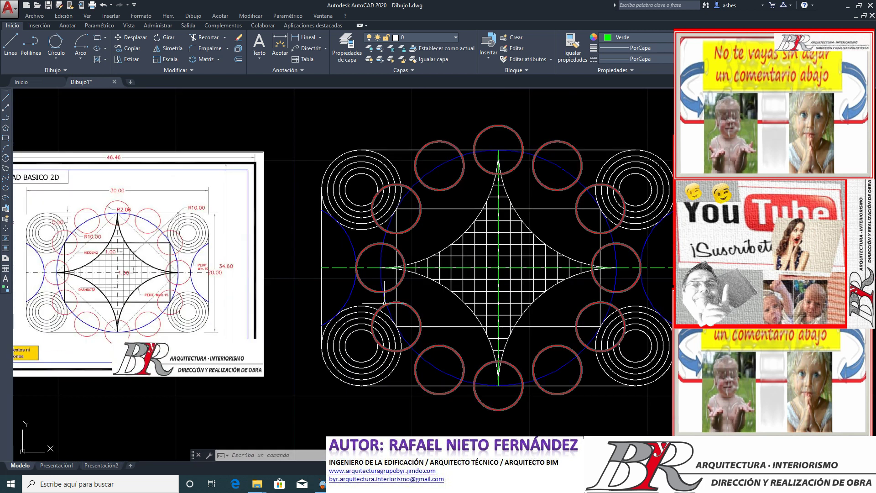
scroll(385, 302, down, 2)
scroll(602, 255, up, 2)
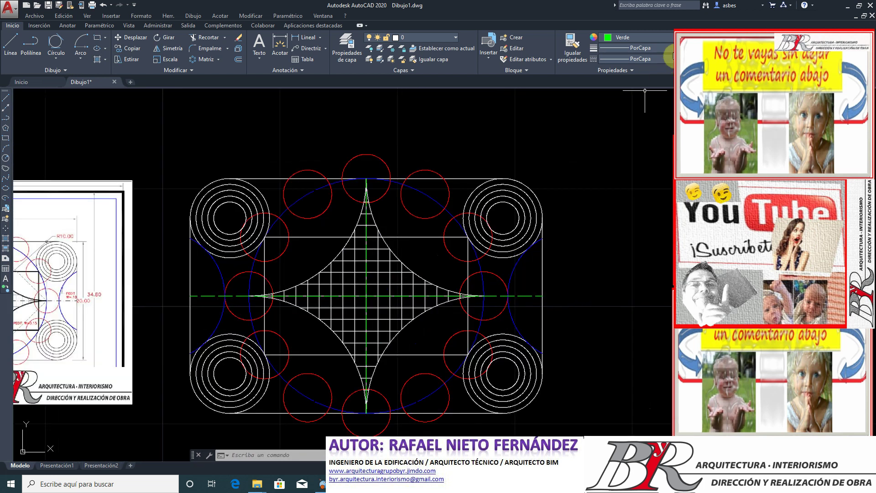
Step: With Magenta as current colour, draw lines bottom → left → top → right midpoints, closing at the bottom
click(671, 40)
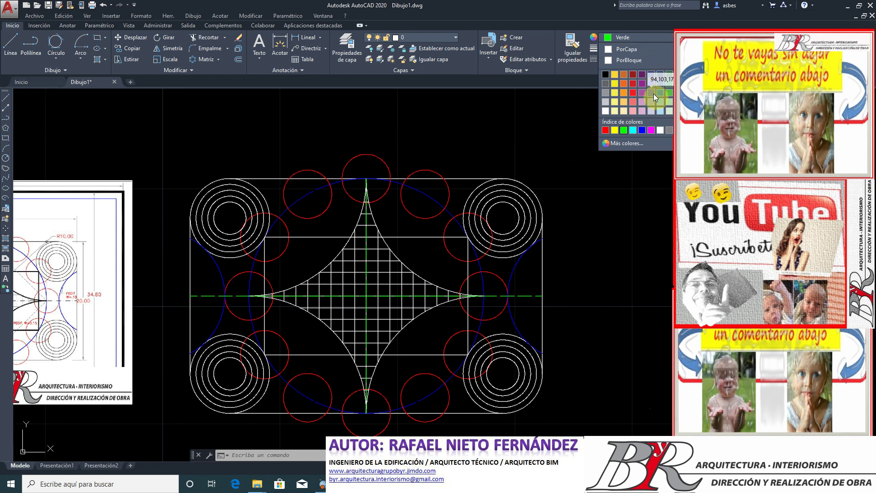
click(651, 130)
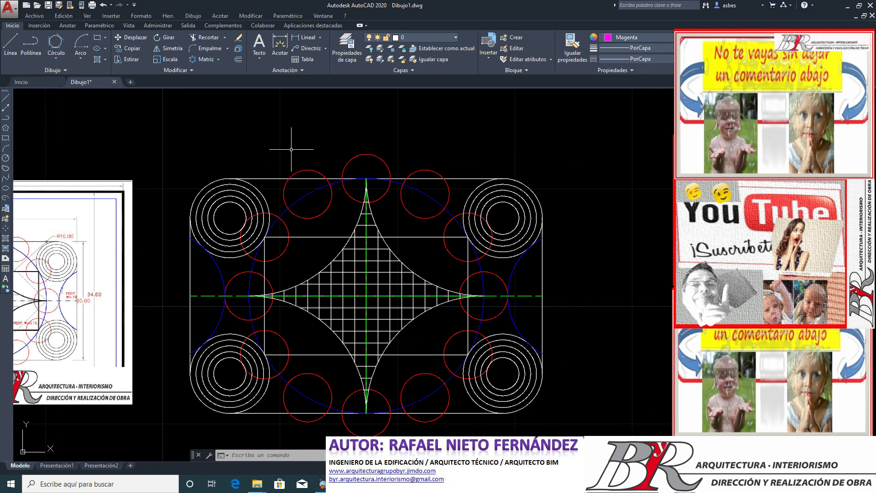
click(12, 48)
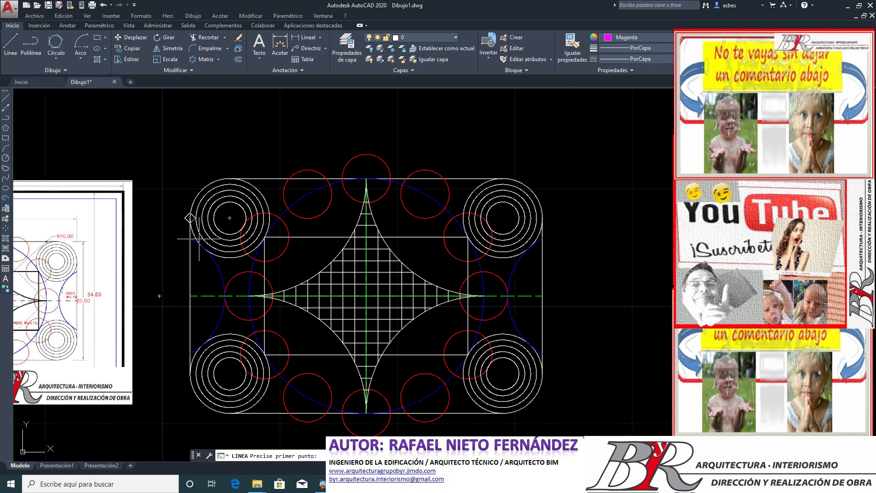
click(365, 413)
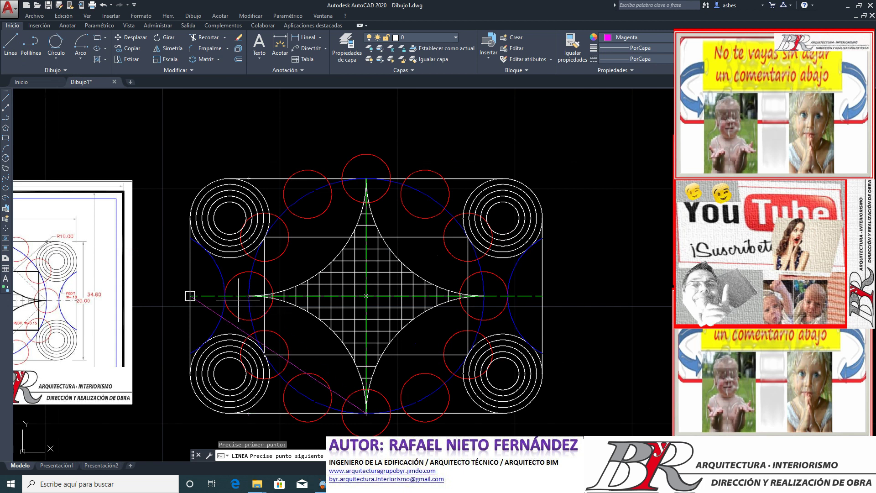
click(248, 296)
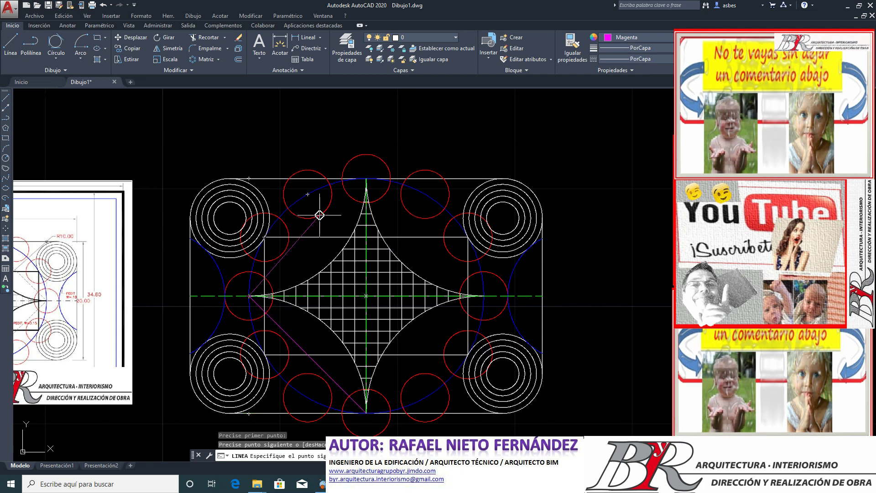
click(366, 178)
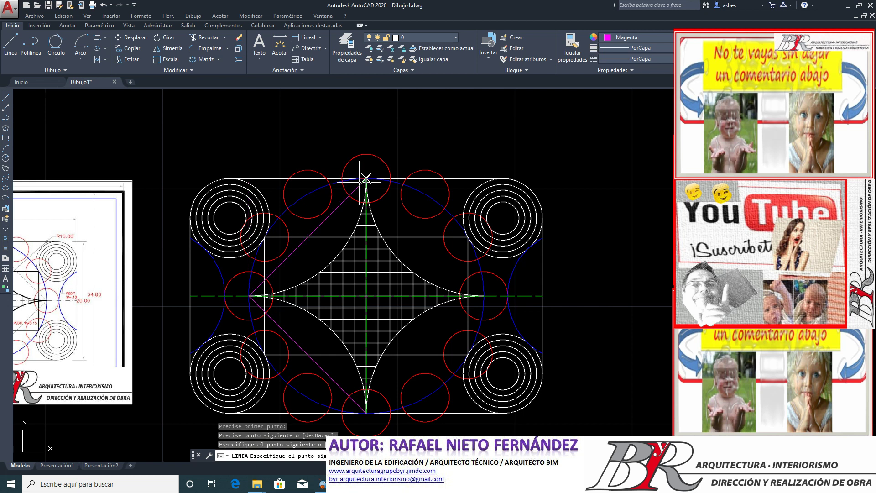
click(483, 296)
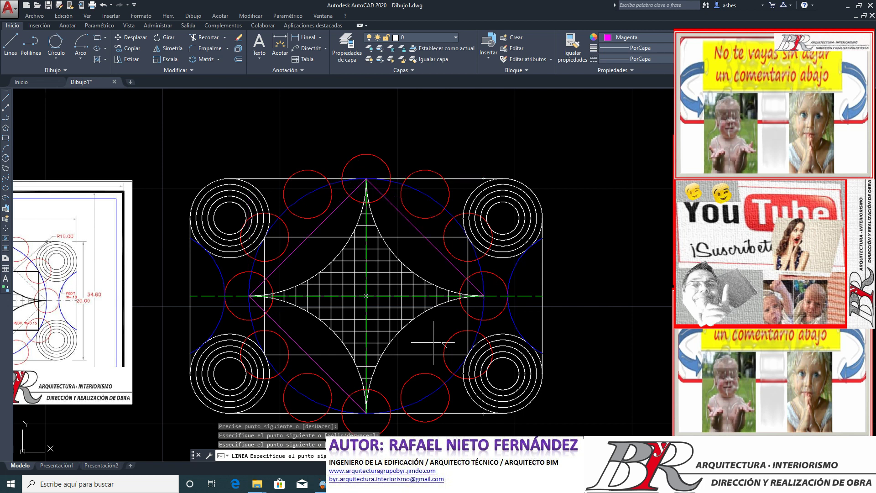
click(366, 413)
key(Return)
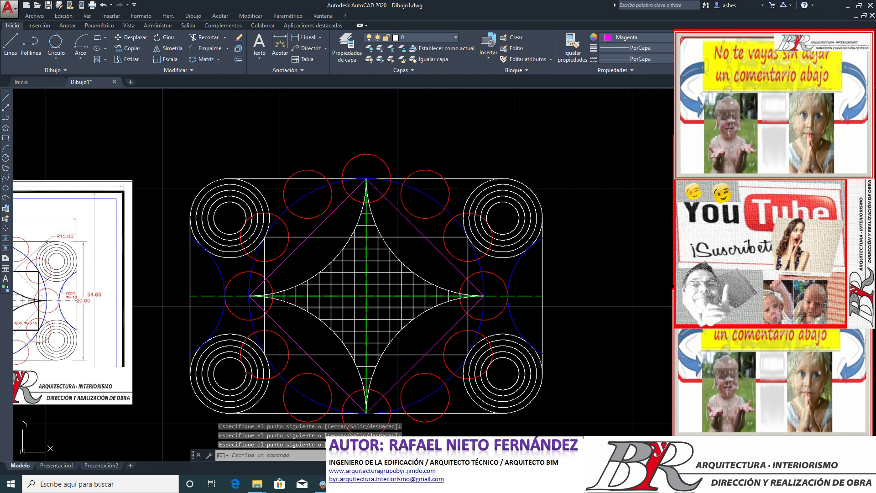
Step: Load the dotted ACAD_ISO07W100 linetype into the drawing through the Linetype Manager
click(669, 59)
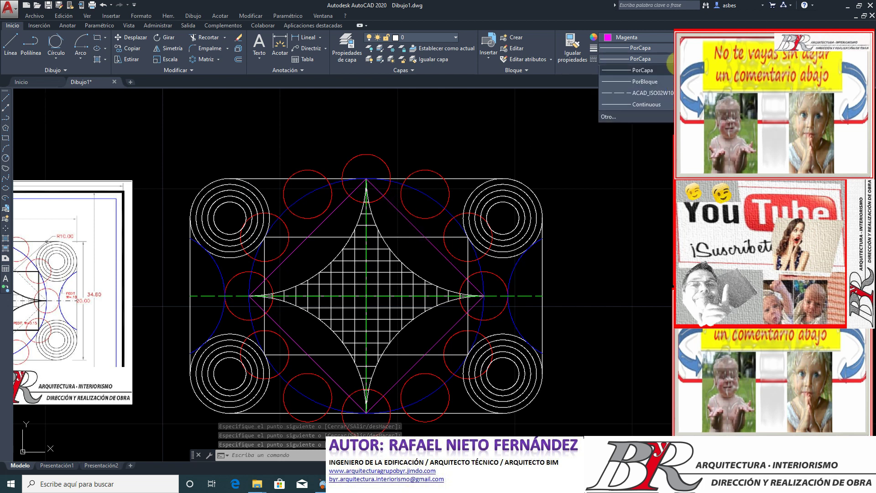
click(611, 117)
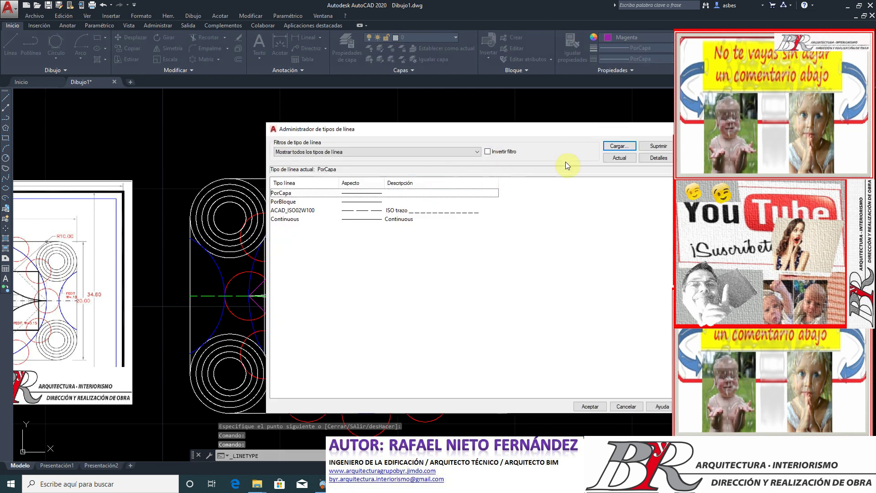
click(617, 145)
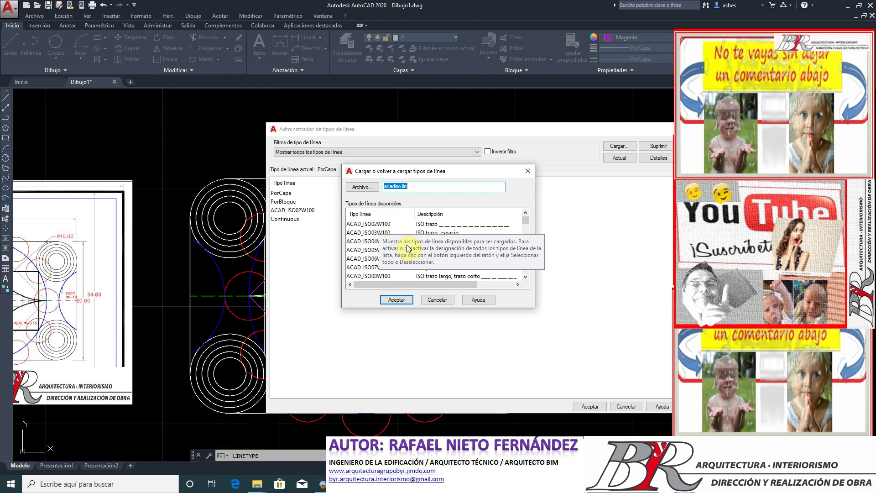
click(380, 268)
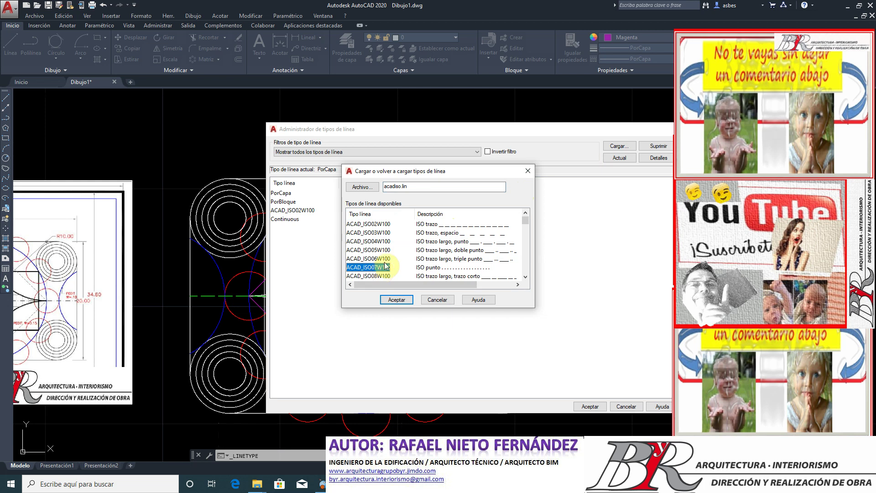
scroll(391, 256, down, 1)
click(395, 300)
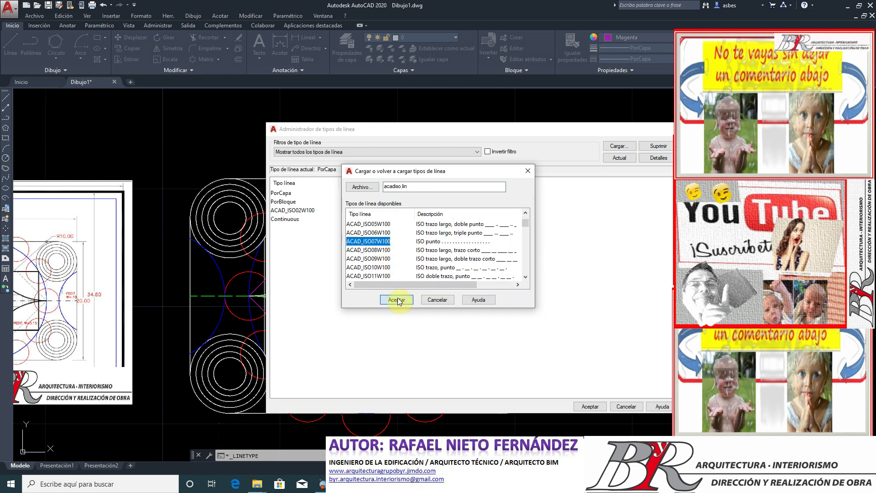
click(588, 405)
Step: Give the diagonal magenta line linetype ACAD_ISO07W100 and show its full properties with PR
scroll(384, 277, down, 5)
scroll(267, 292, up, 2)
scroll(267, 292, up, 3)
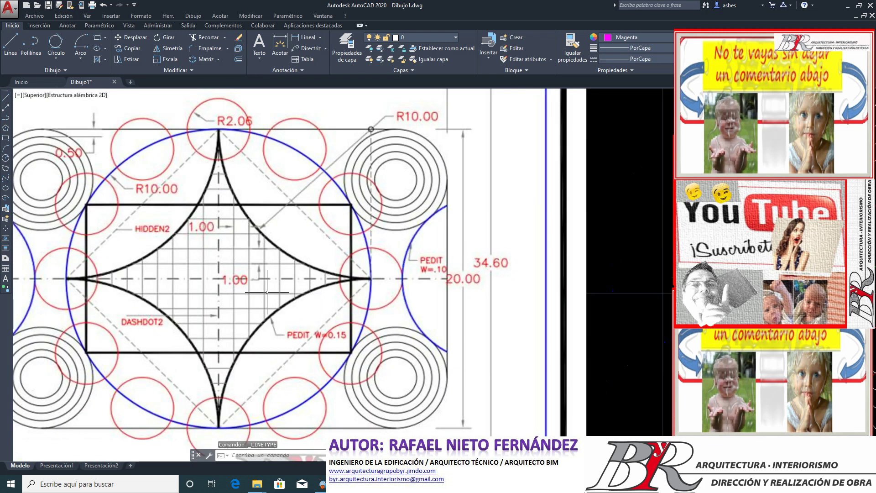
scroll(267, 292, up, 3)
scroll(257, 290, down, 2)
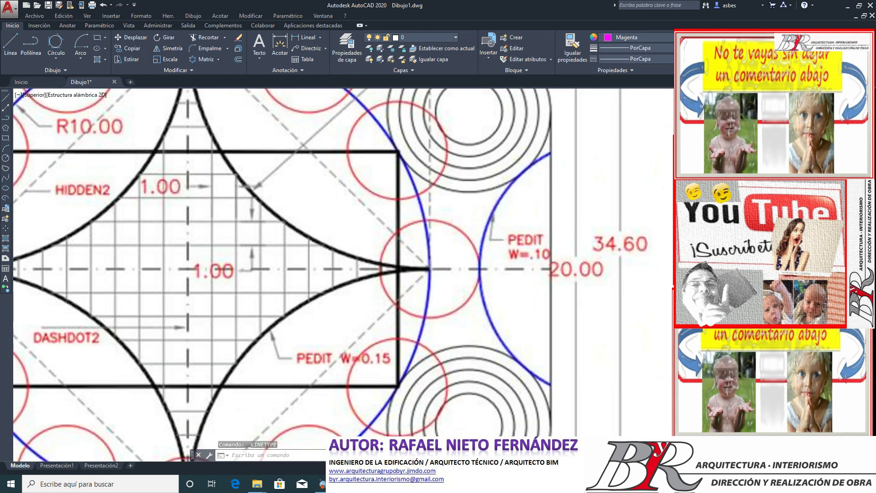
scroll(257, 290, down, 4)
scroll(551, 327, up, 4)
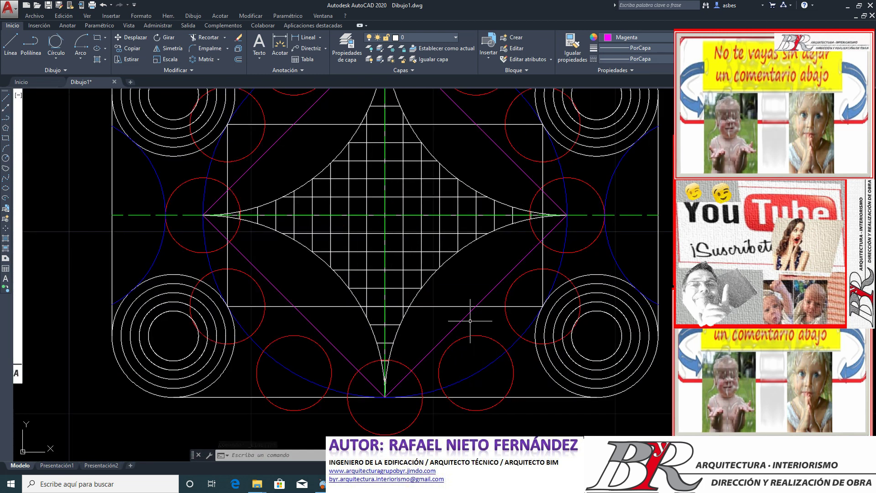
click(456, 319)
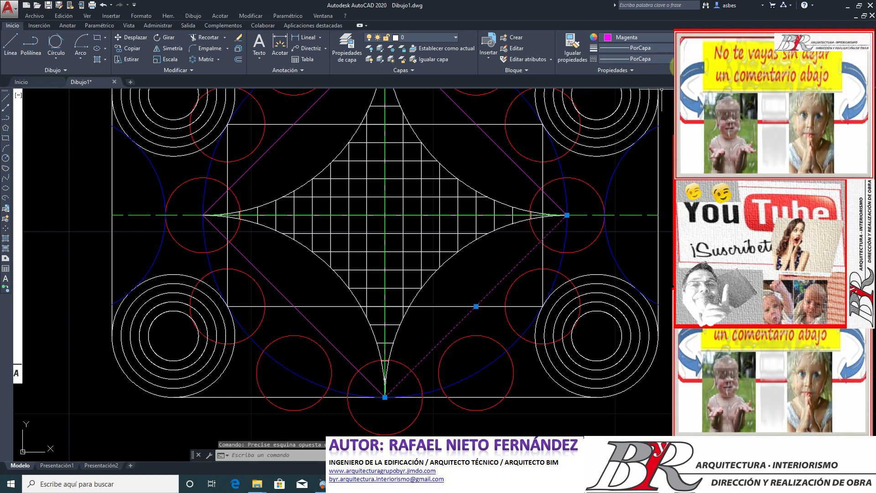
click(670, 59)
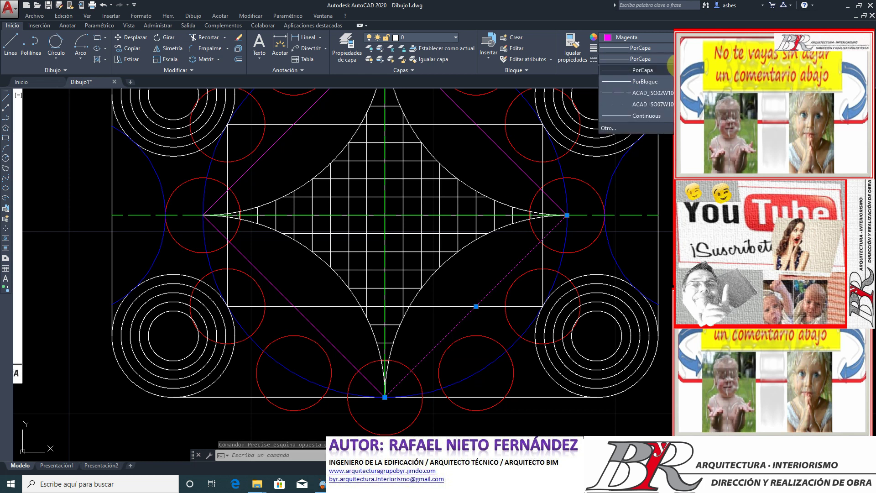
click(653, 104)
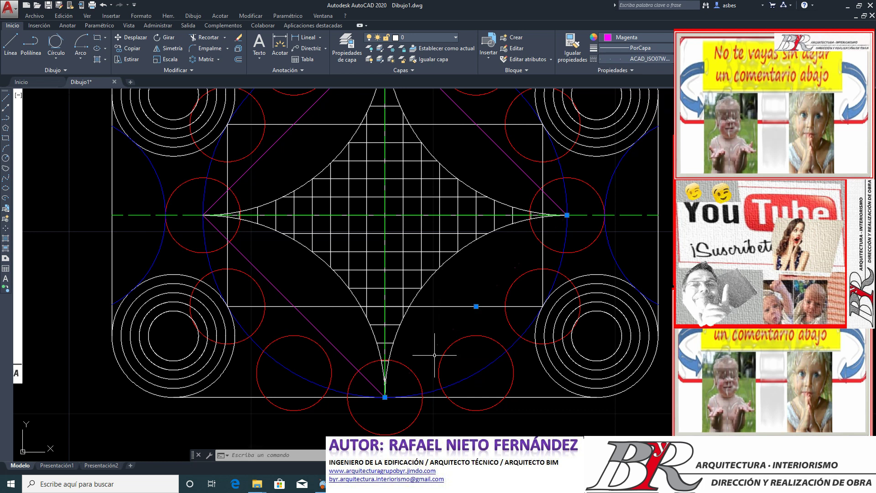
scroll(435, 354, up, 5)
scroll(430, 301, up, 3)
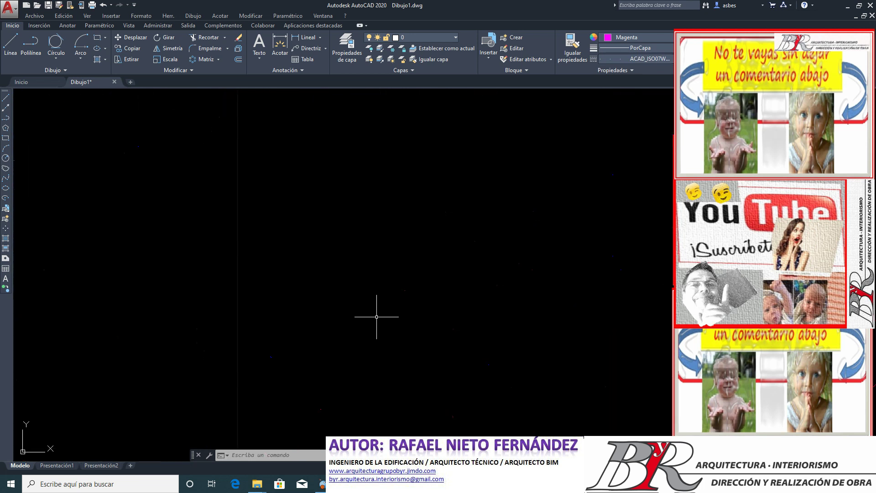
scroll(376, 317, down, 3)
scroll(371, 313, down, 3)
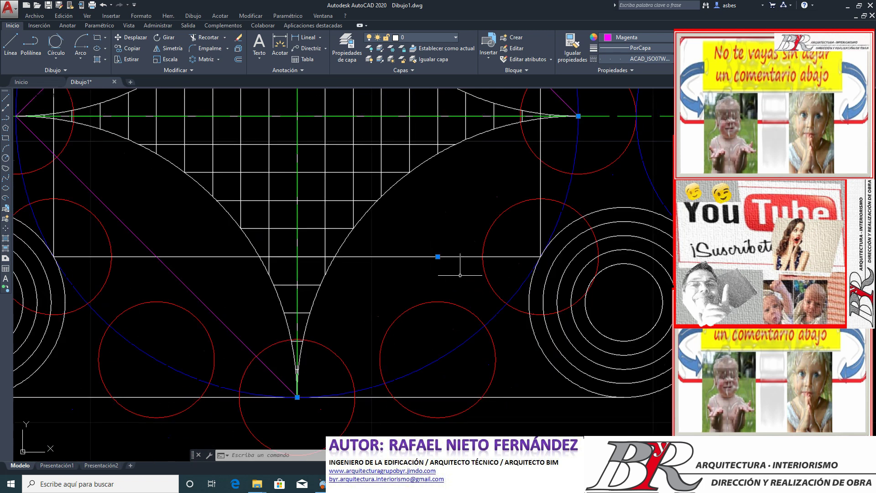
scroll(458, 274, up, 5)
scroll(411, 233, up, 3)
scroll(360, 235, up, 5)
scroll(309, 282, down, 2)
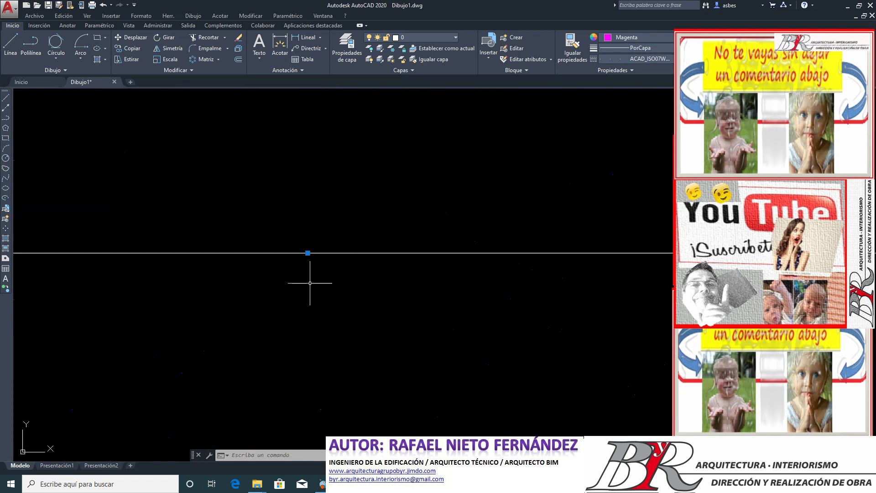
scroll(309, 281, down, 2)
scroll(320, 278, down, 4)
scroll(389, 220, up, 4)
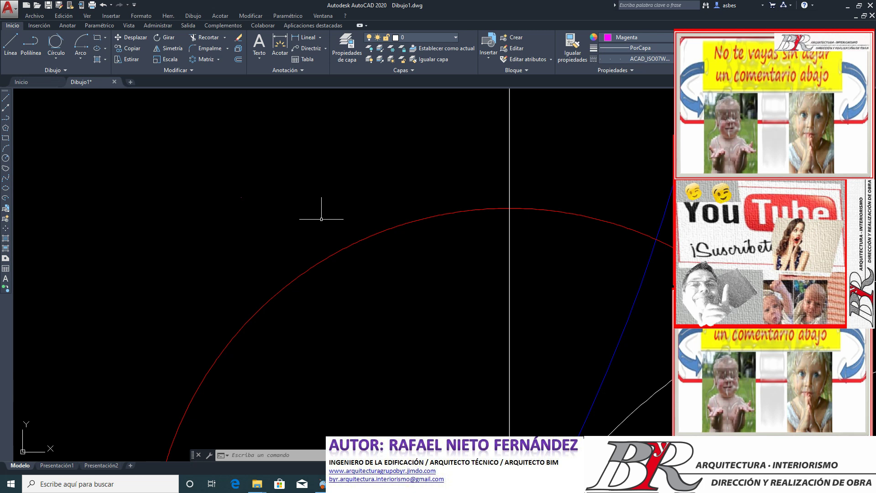
scroll(355, 266, down, 4)
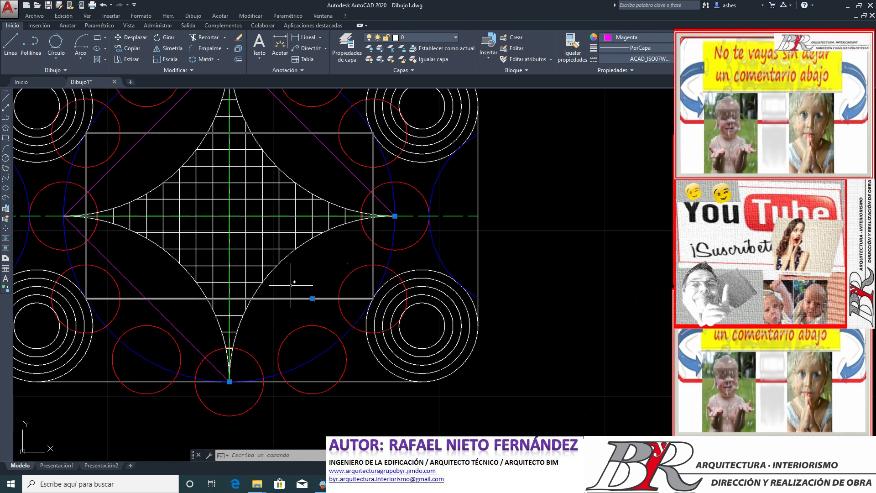
text(pr)
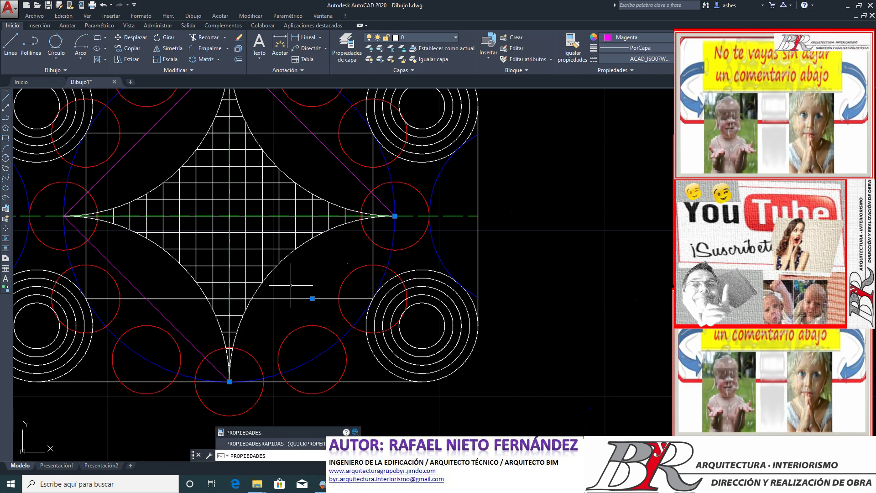
key(Return)
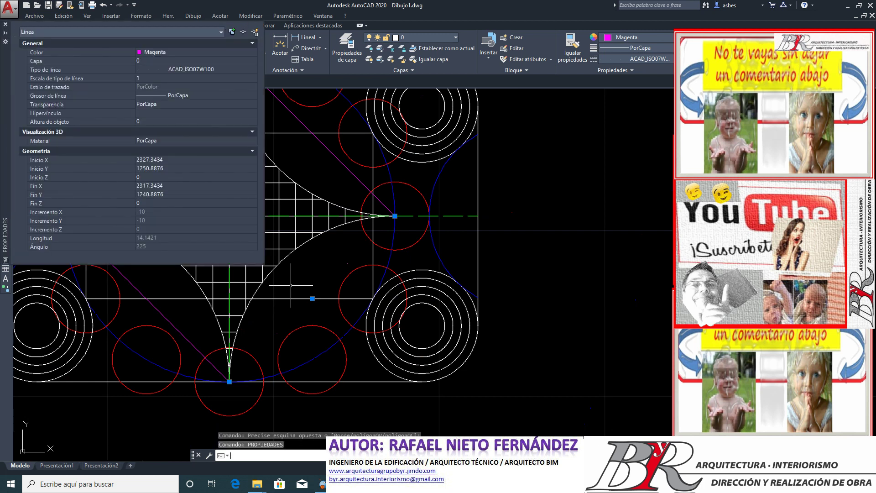
Step: Try a linetype scale of 0.01 on the dotted magenta line
click(162, 78)
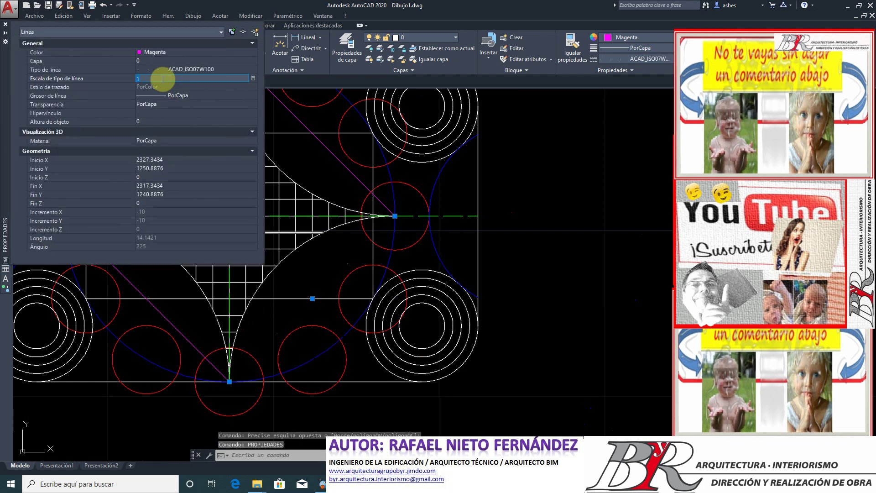
key(BackSpace)
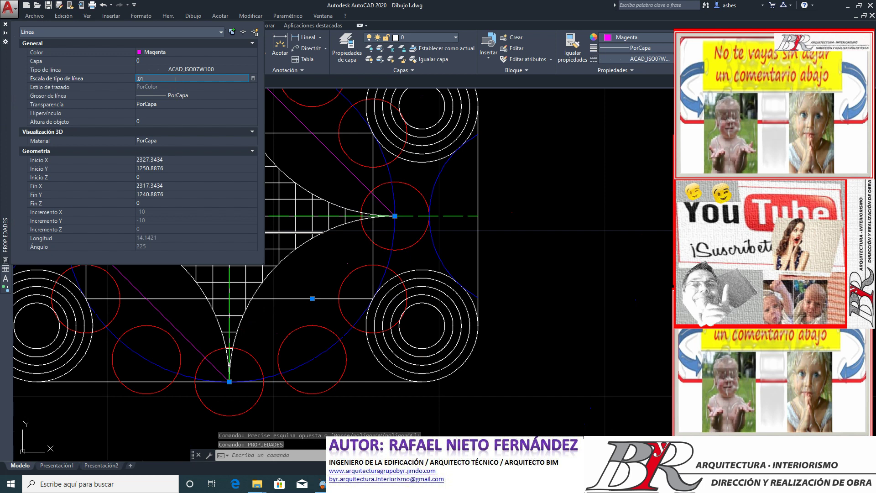
key(Return)
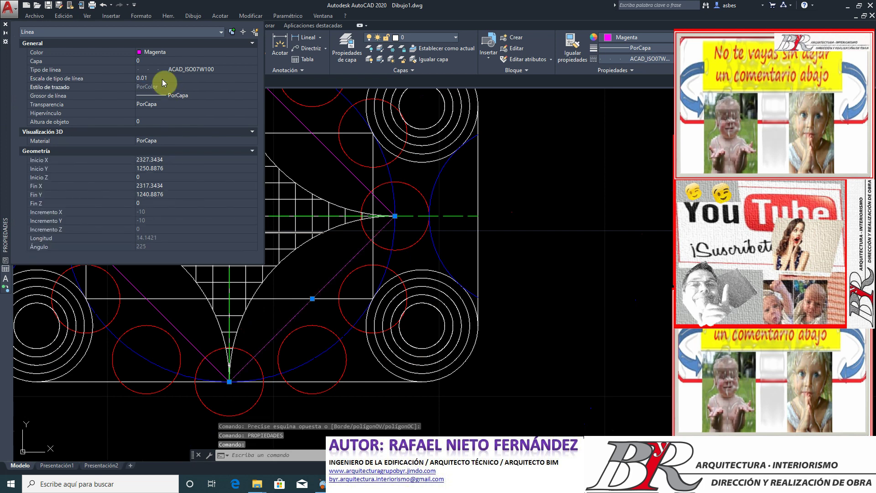
scroll(319, 228, up, 3)
scroll(291, 246, up, 4)
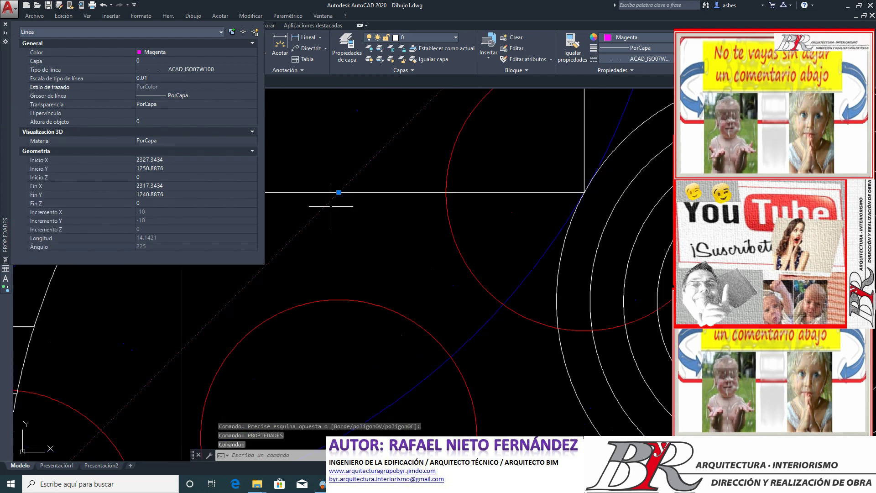
scroll(331, 206, up, 3)
scroll(327, 196, up, 3)
scroll(327, 202, up, 2)
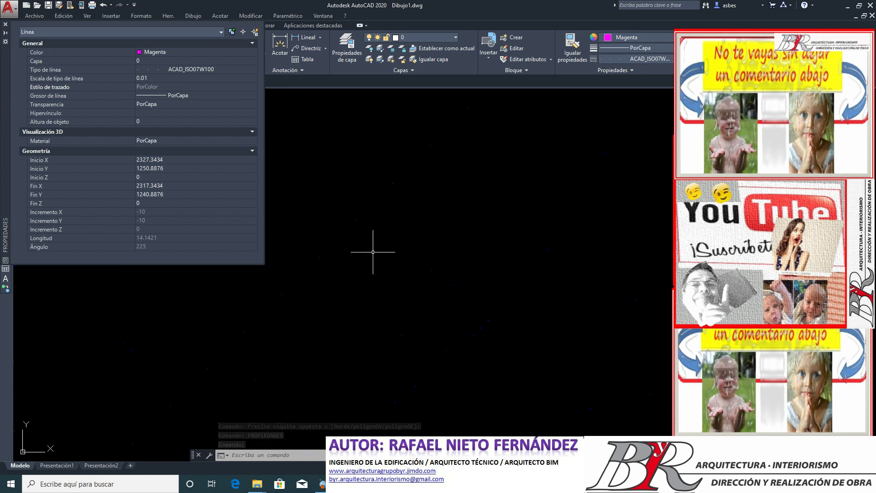
scroll(385, 274, down, 2)
scroll(397, 288, down, 1)
scroll(396, 288, down, 3)
scroll(396, 286, down, 2)
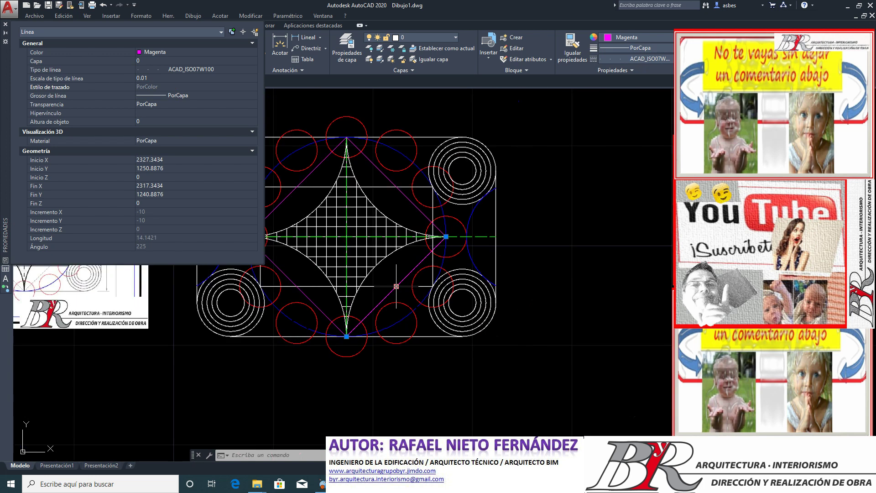
scroll(396, 286, down, 1)
scroll(396, 286, up, 1)
scroll(396, 287, up, 1)
scroll(395, 288, down, 3)
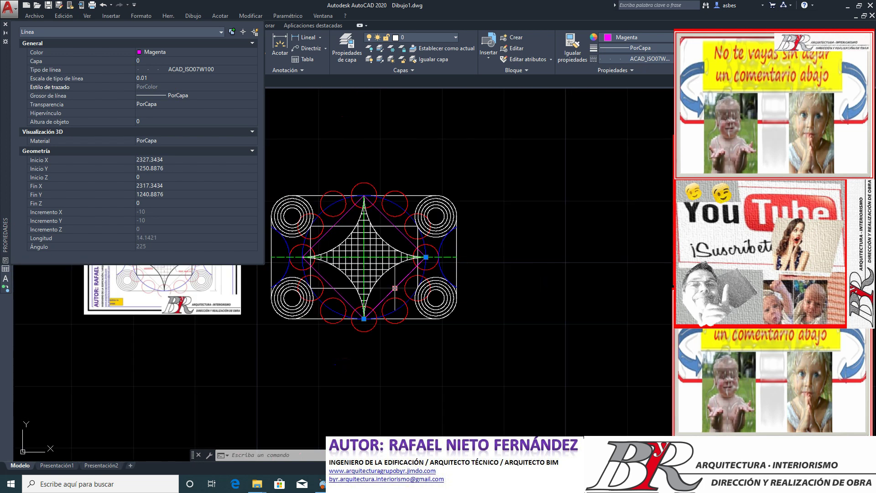
scroll(395, 288, up, 4)
scroll(395, 288, up, 1)
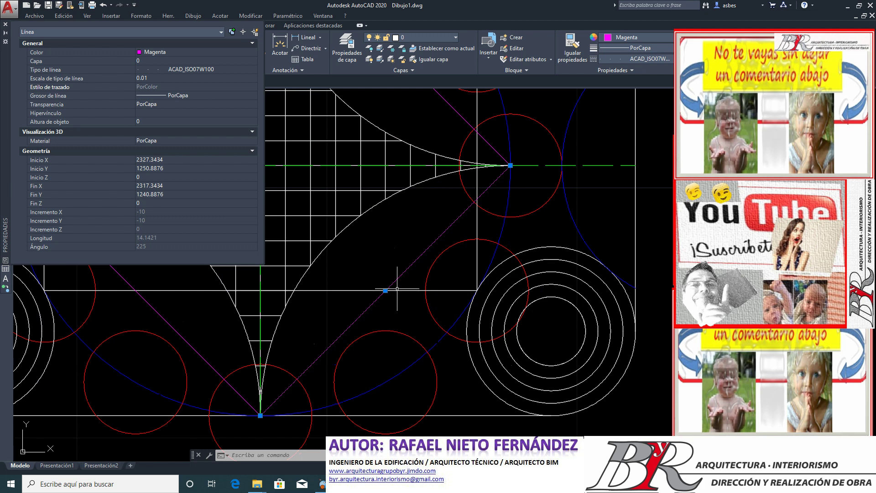
scroll(399, 289, up, 5)
scroll(358, 251, up, 3)
scroll(344, 245, up, 2)
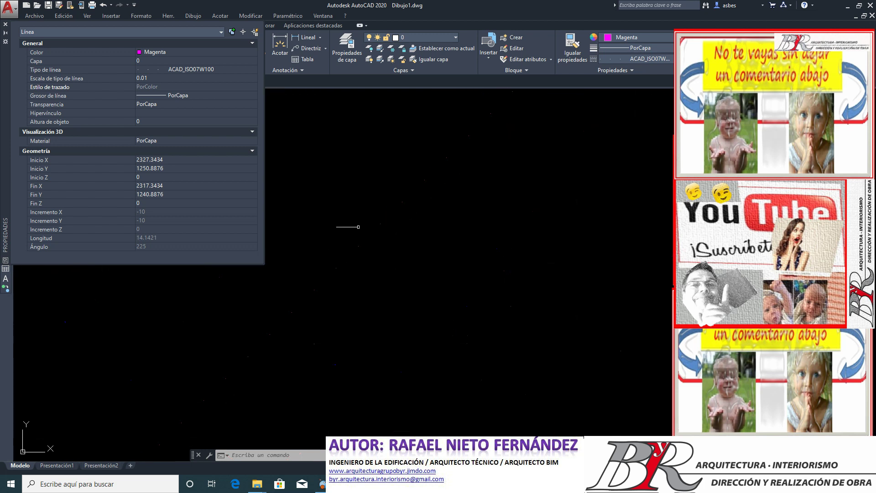
Step: Change the line's linetype scale to 0.075 and close the Properties palette
click(168, 78)
text(.075)
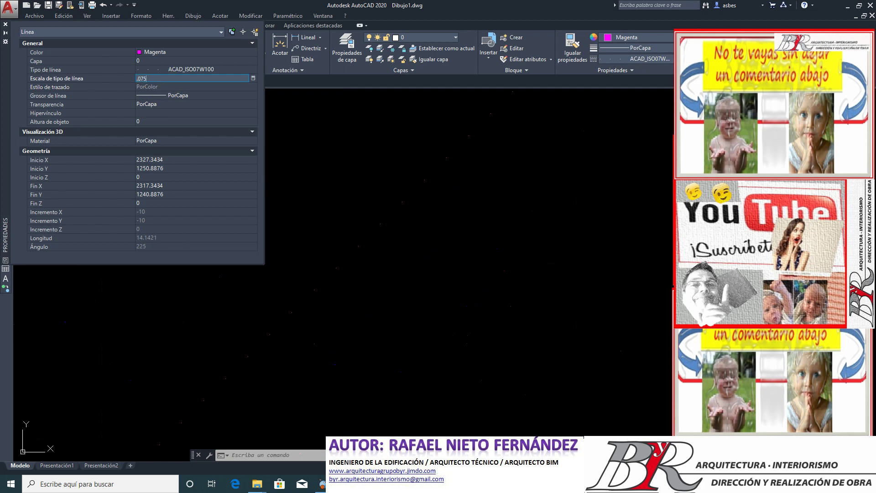
click(170, 85)
scroll(456, 269, down, 2)
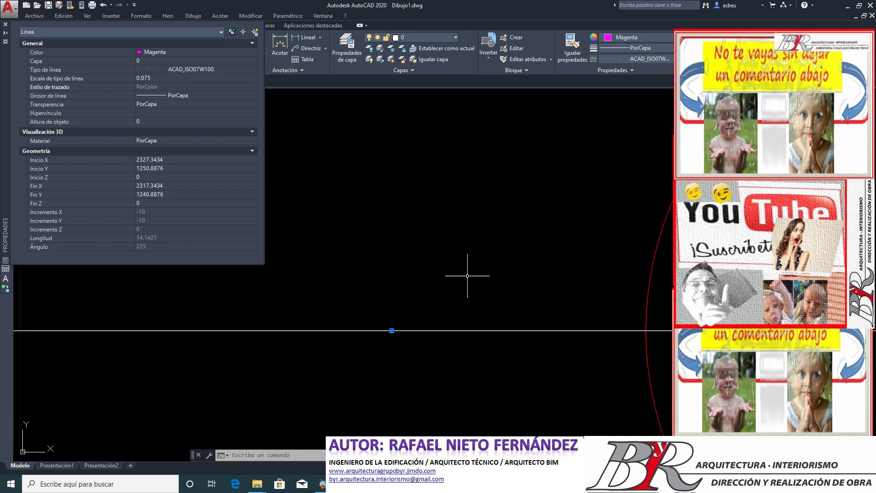
scroll(467, 275, down, 3)
scroll(467, 275, down, 3)
scroll(438, 255, down, 3)
scroll(424, 242, up, 3)
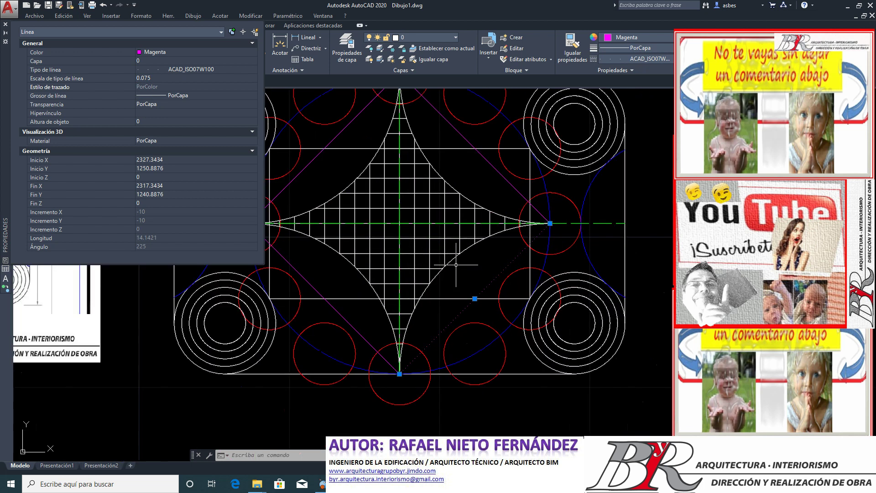
scroll(418, 237, down, 3)
scroll(419, 245, up, 4)
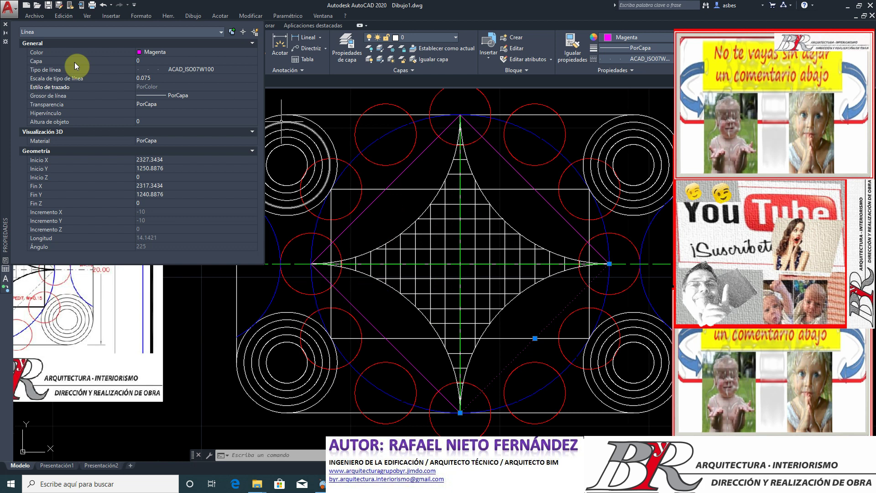
click(6, 24)
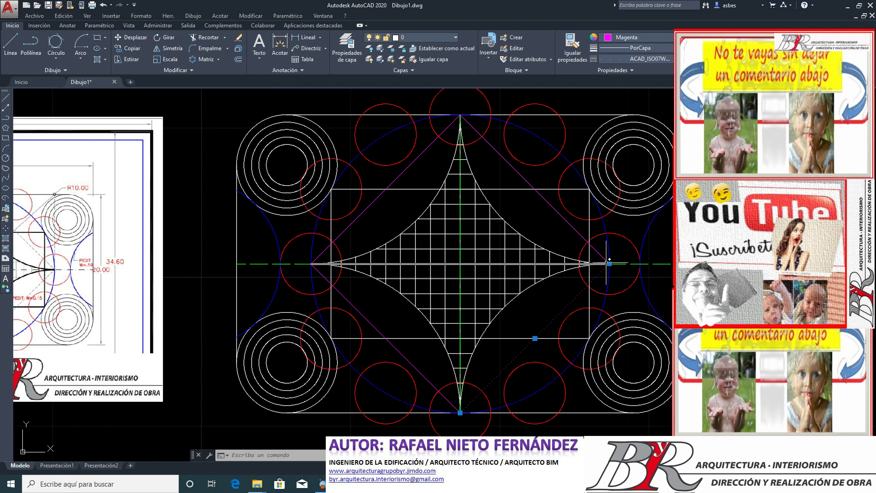
Step: Match properties from the dotted diagonal onto the upper-right, upper-left, lower-left and remaining magenta sides
click(573, 56)
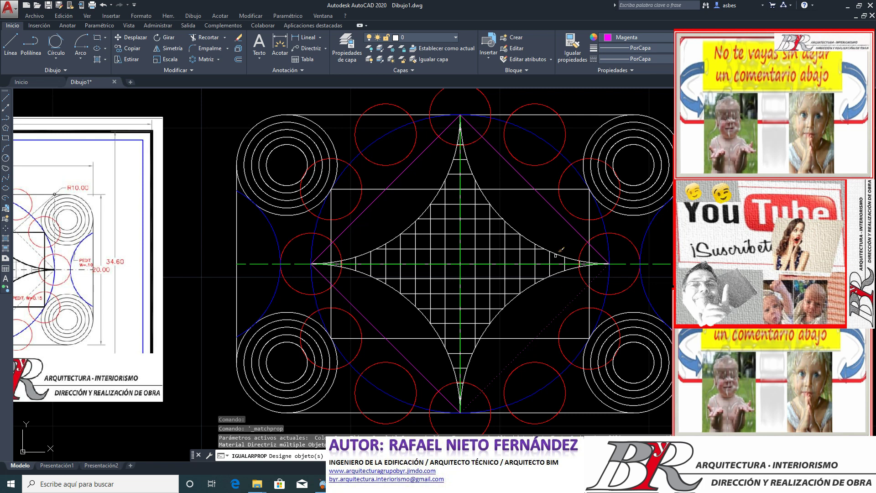
click(552, 204)
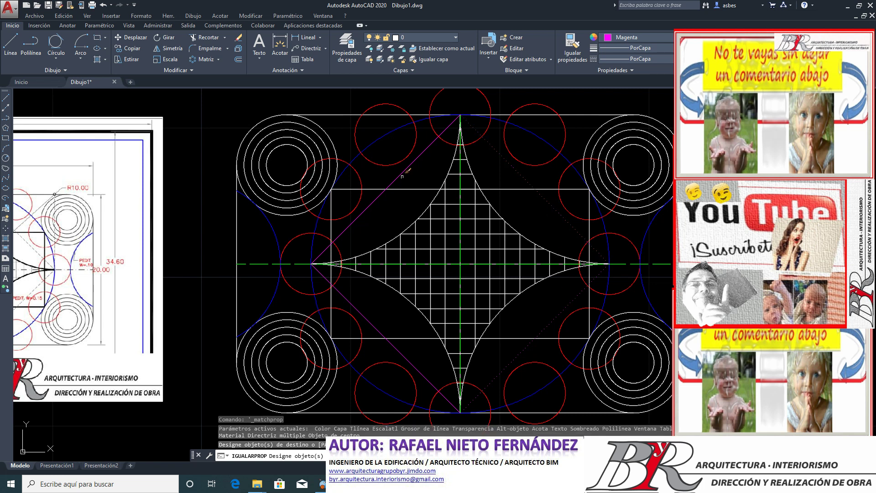
click(397, 176)
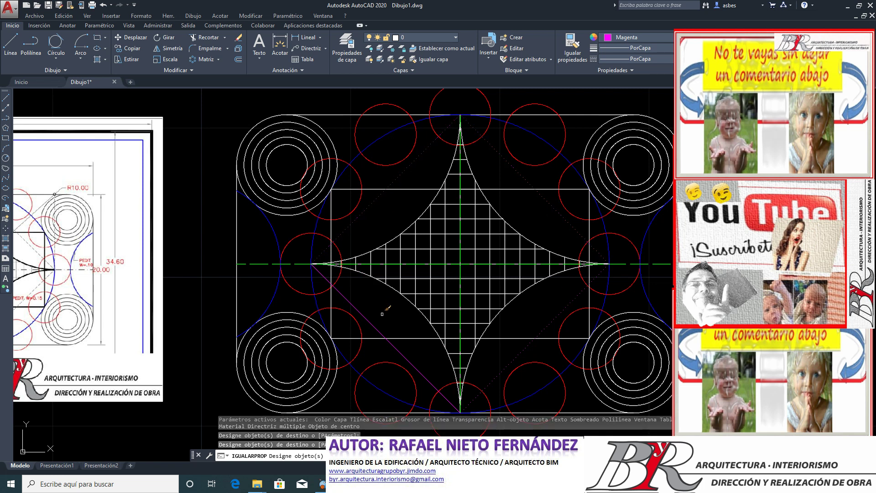
click(368, 328)
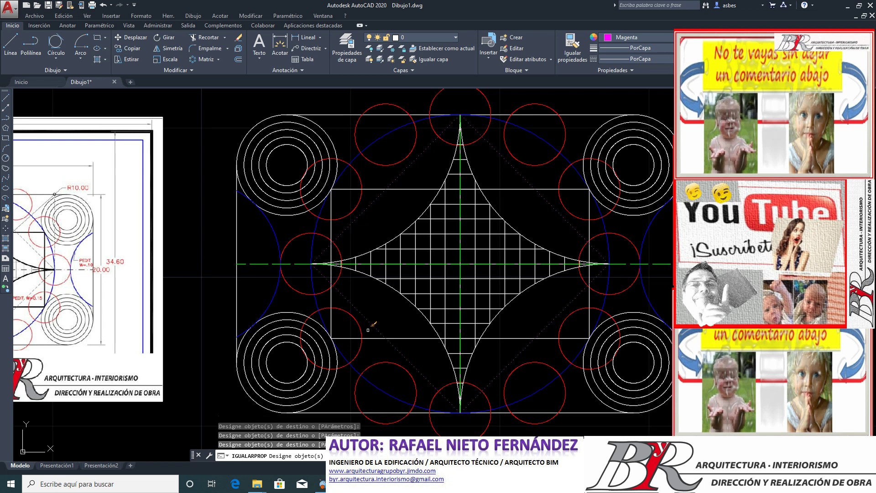
scroll(368, 330, up, 5)
click(431, 277)
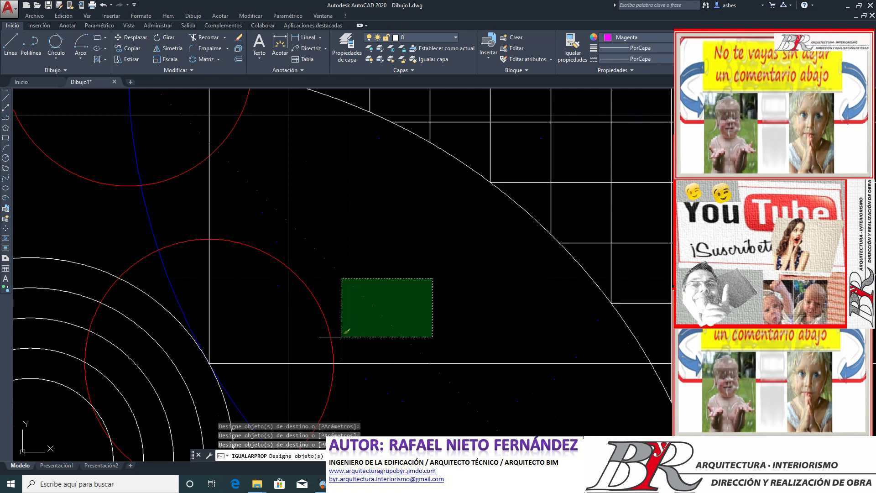
click(341, 337)
scroll(342, 336, down, 3)
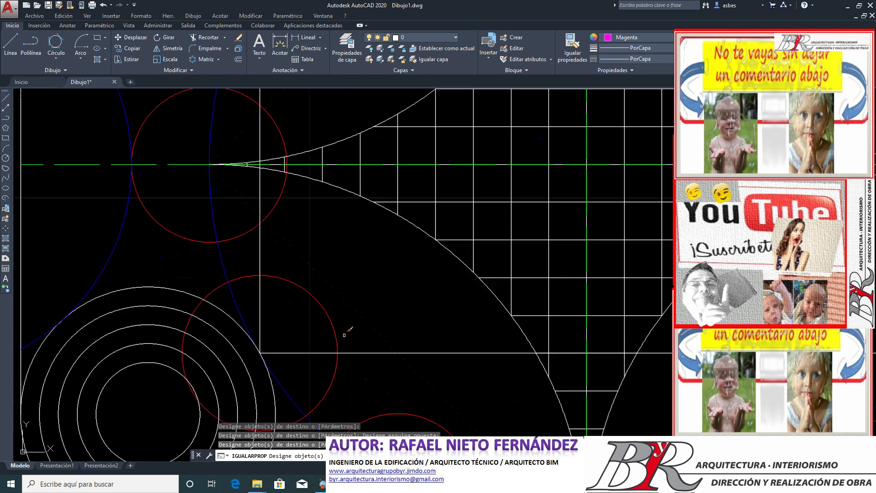
scroll(344, 335, down, 3)
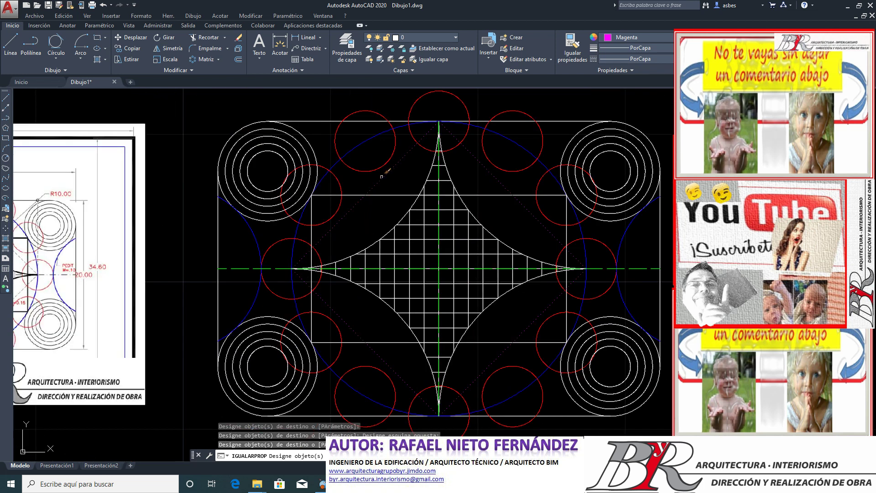
click(383, 176)
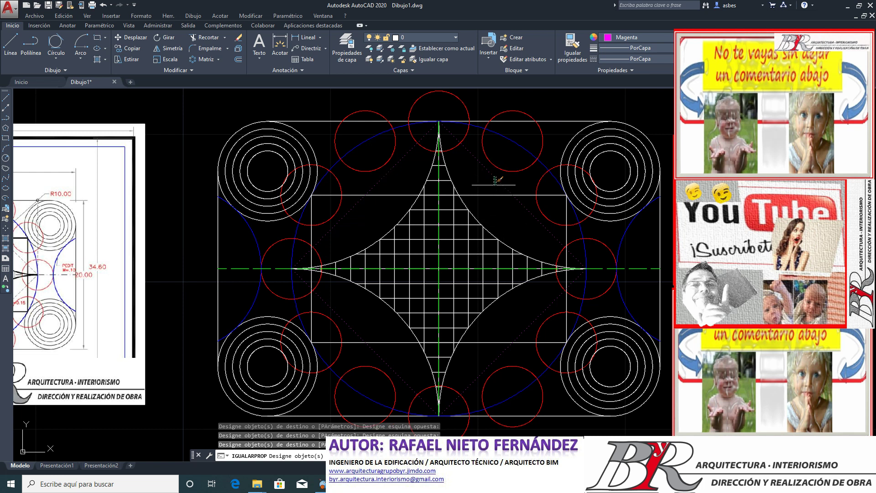
click(497, 182)
key(Return)
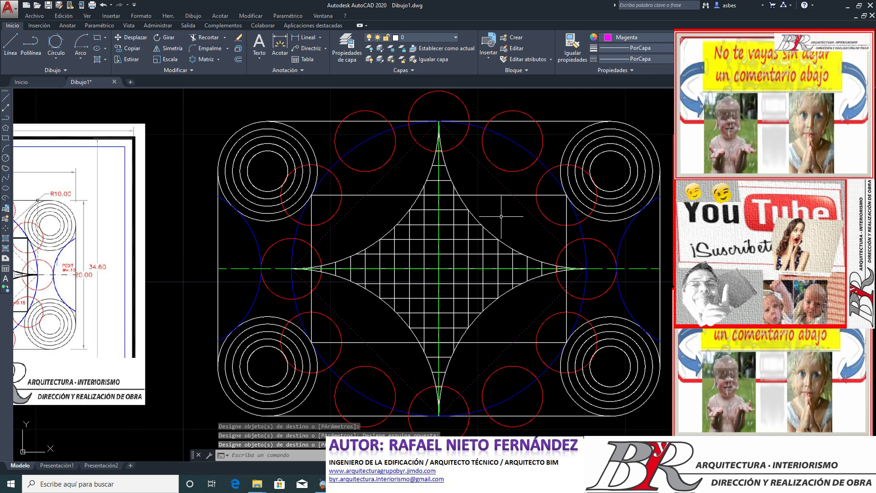
scroll(419, 277, down, 4)
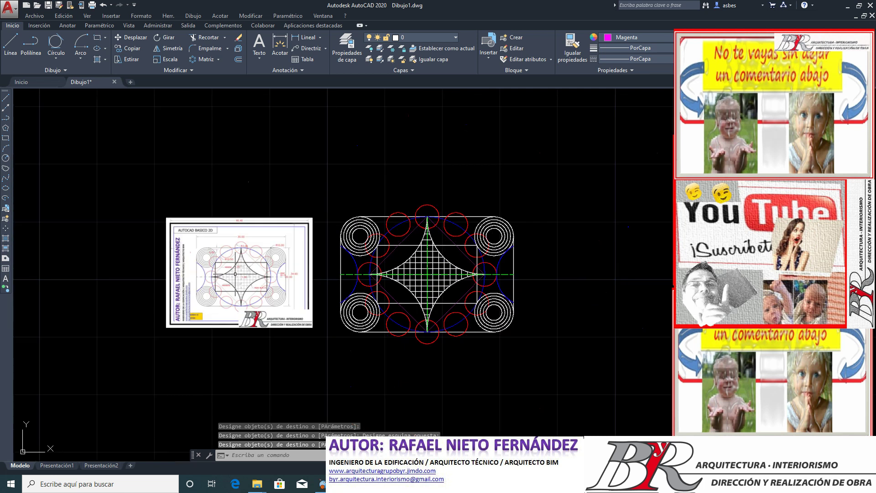
scroll(205, 267, up, 2)
scroll(205, 266, down, 2)
scroll(625, 244, up, 4)
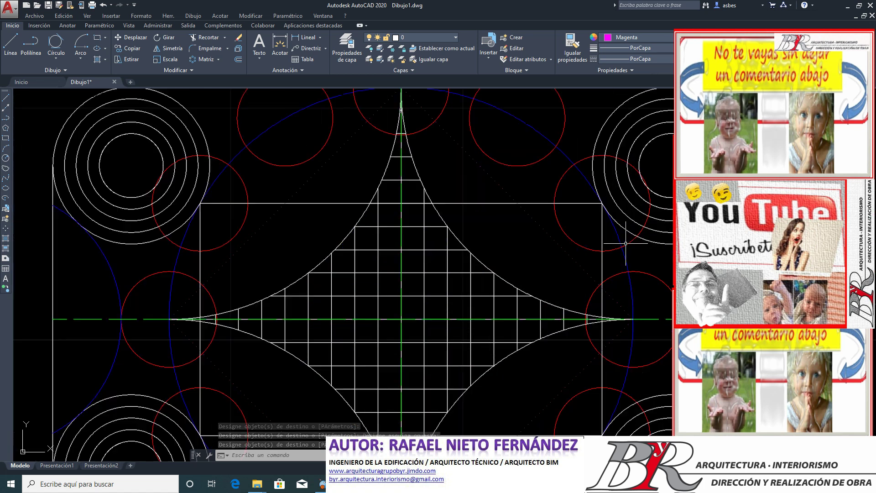
scroll(468, 218, down, 5)
scroll(467, 216, down, 8)
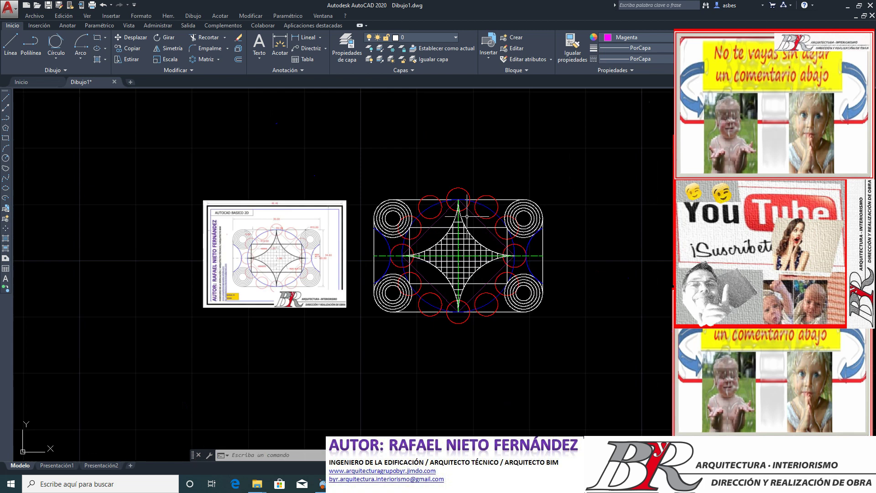
scroll(296, 253, up, 5)
scroll(296, 253, up, 5)
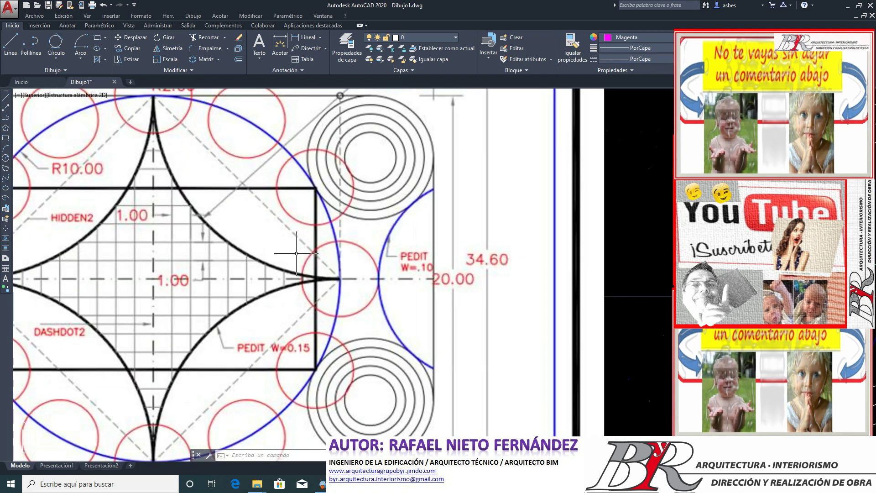
scroll(306, 275, down, 2)
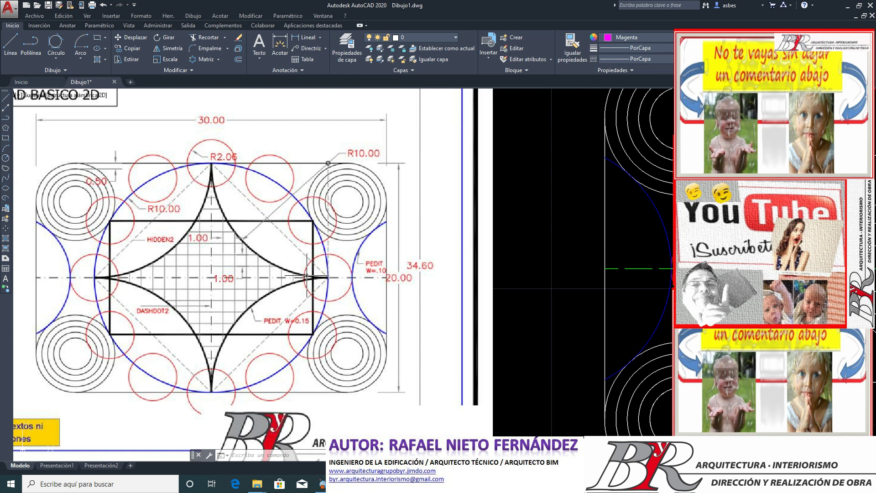
scroll(306, 275, down, 3)
scroll(307, 276, down, 3)
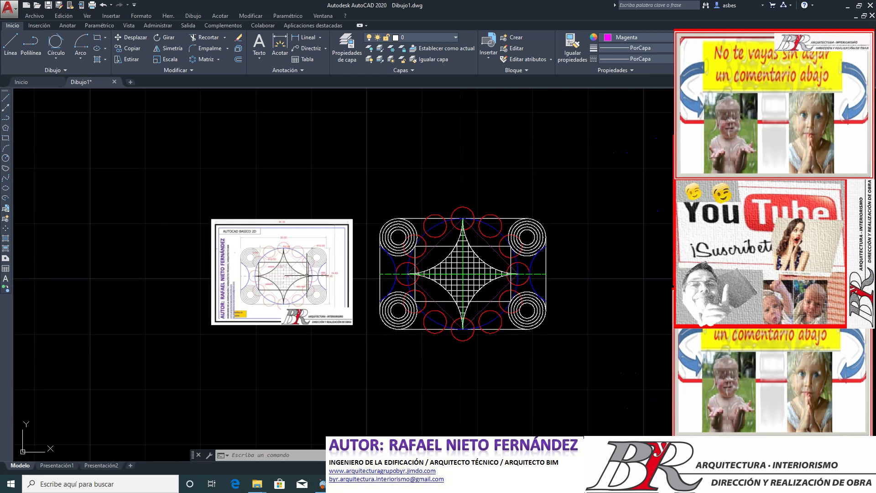
scroll(430, 272, up, 5)
scroll(430, 273, down, 2)
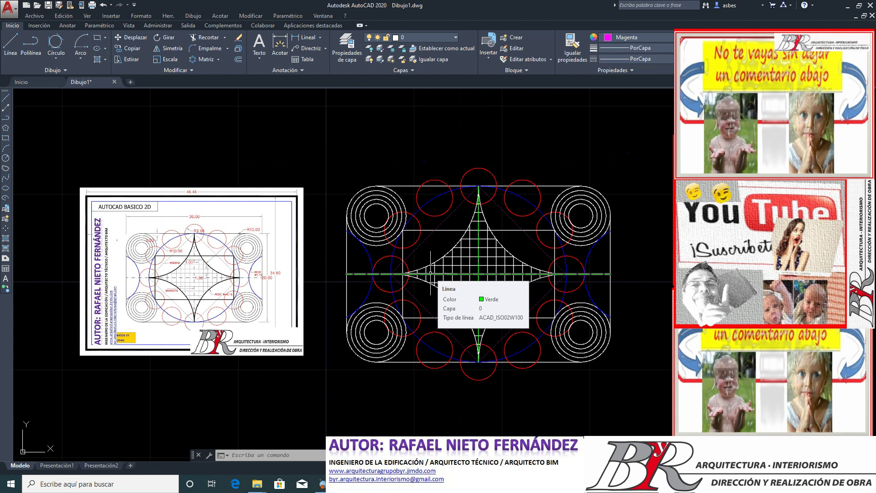
scroll(429, 273, down, 1)
scroll(399, 283, up, 3)
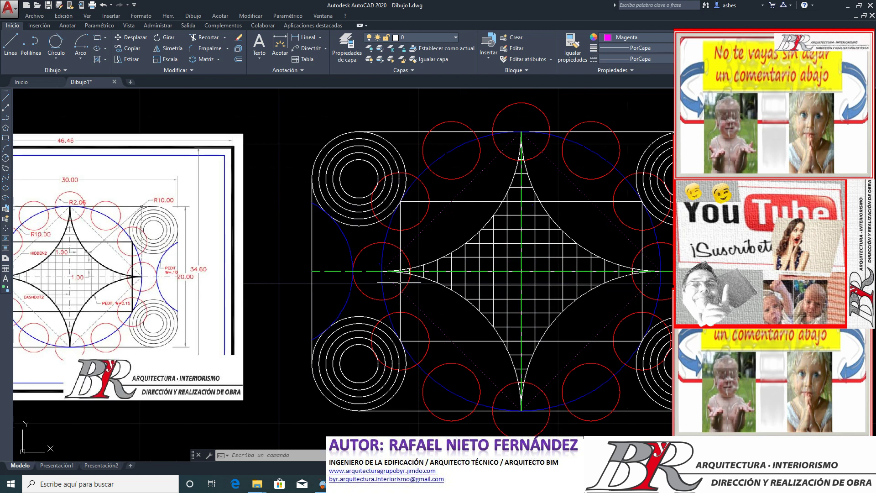
scroll(398, 283, down, 2)
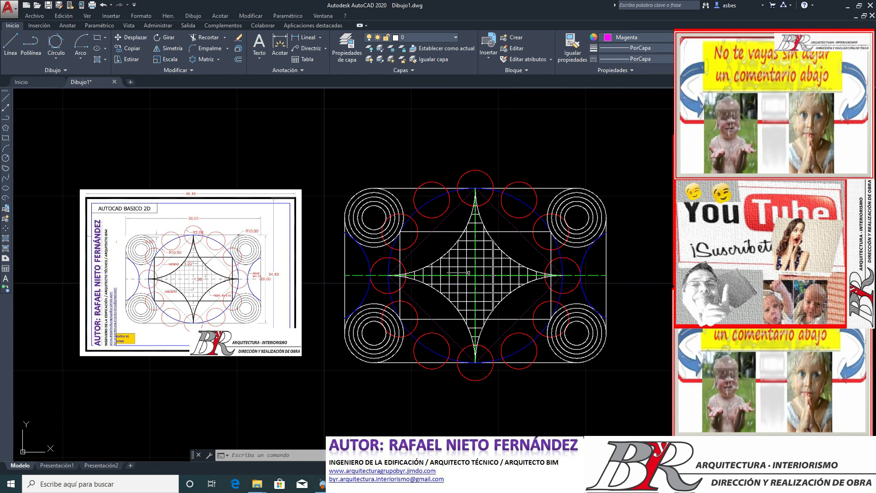
scroll(471, 277, up, 3)
scroll(470, 276, up, 2)
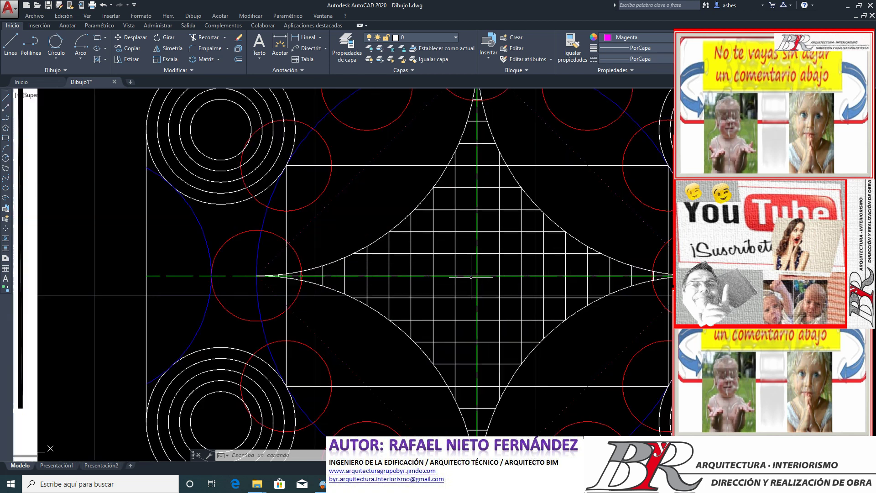
scroll(470, 277, down, 3)
scroll(470, 277, down, 2)
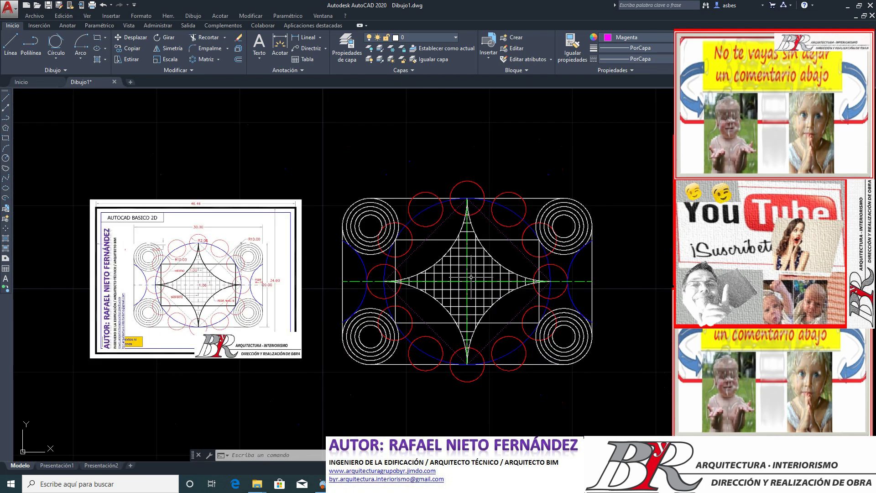